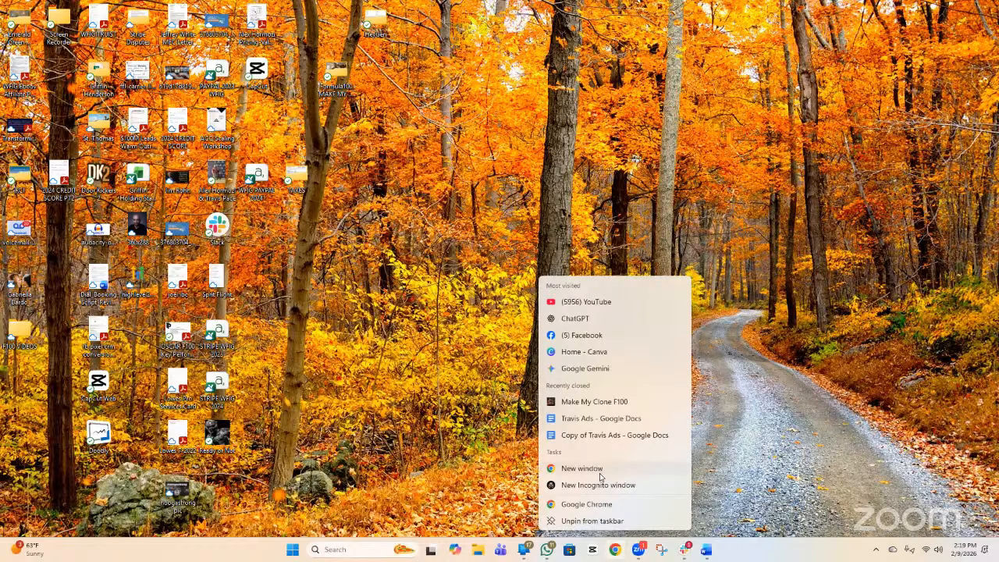
Maximize the browser window holding the Google Vids project and open a new tab.
left_click(600, 475)
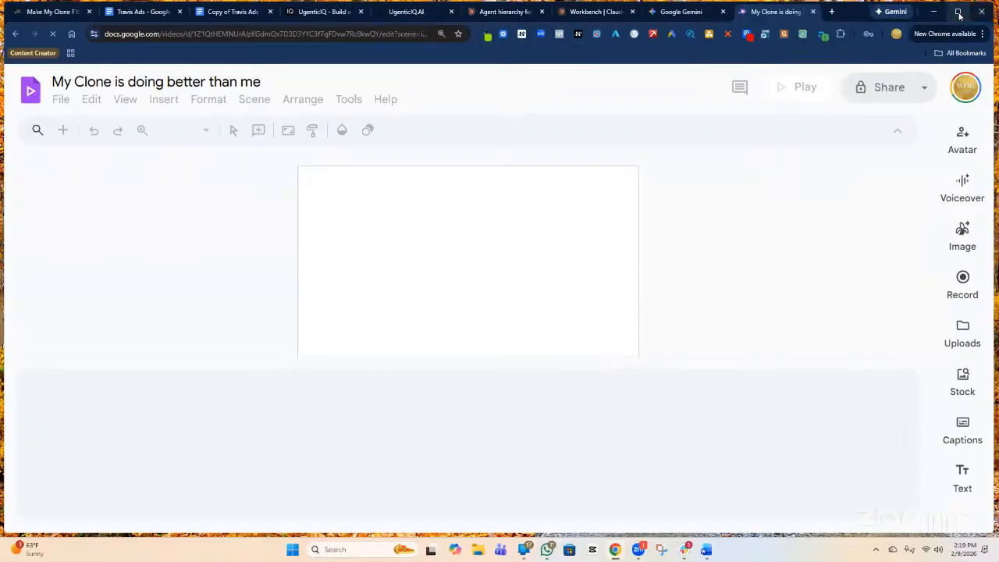
left_click_drag(863, 23, 858, 22)
double_click(858, 22)
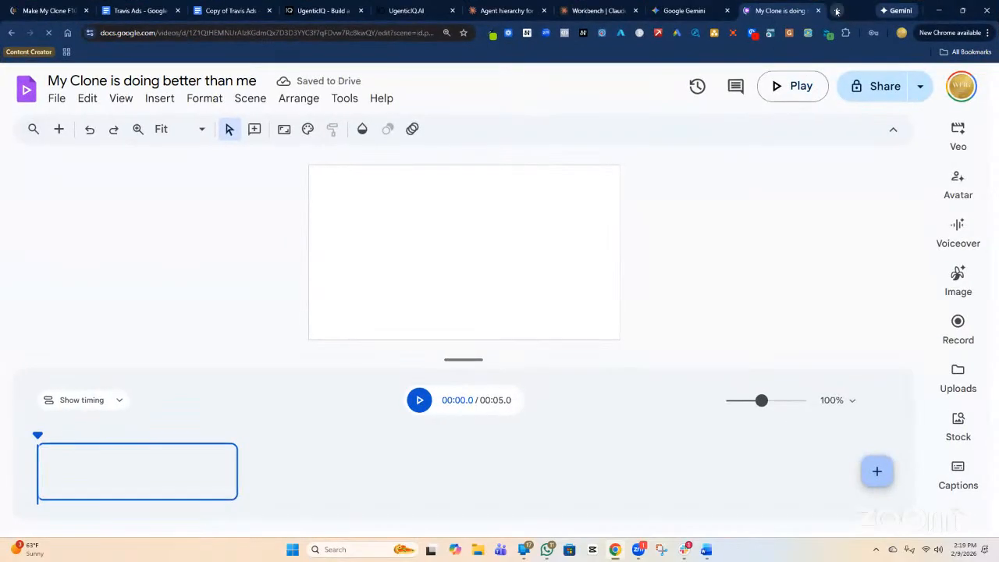
left_click(836, 11)
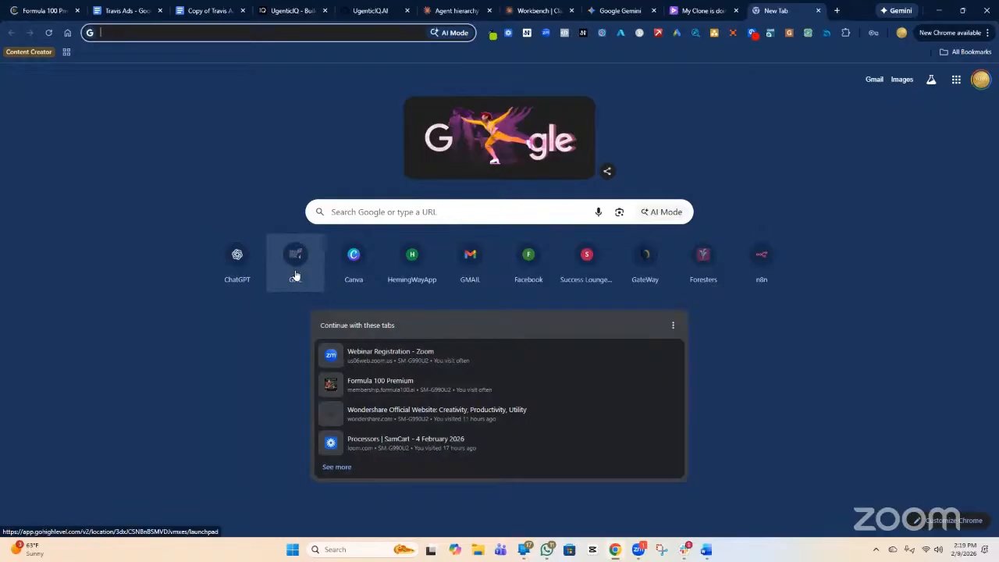
Launch GoHighLevel from the GHL shortcut tile on the new tab page.
left_click(293, 262)
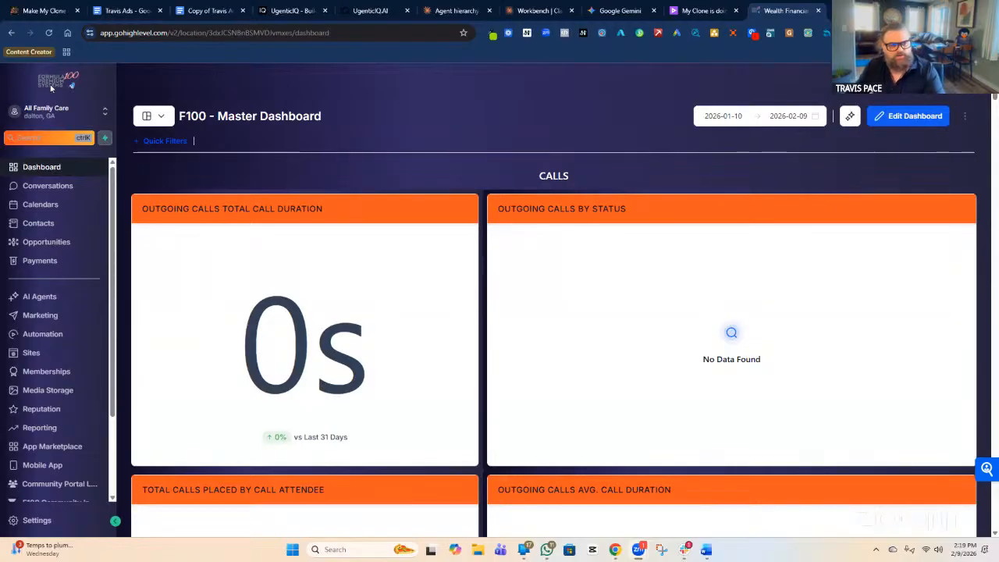
Switch from All Family Care to the Wealth Financial Investing Group sub-account.
left_click(43, 114)
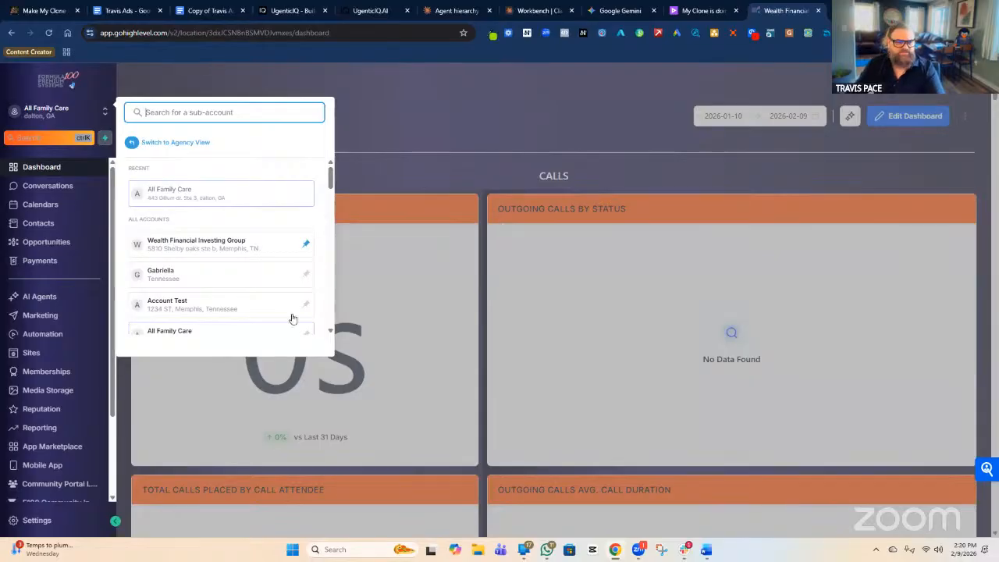
scroll(248, 238, "down", 3)
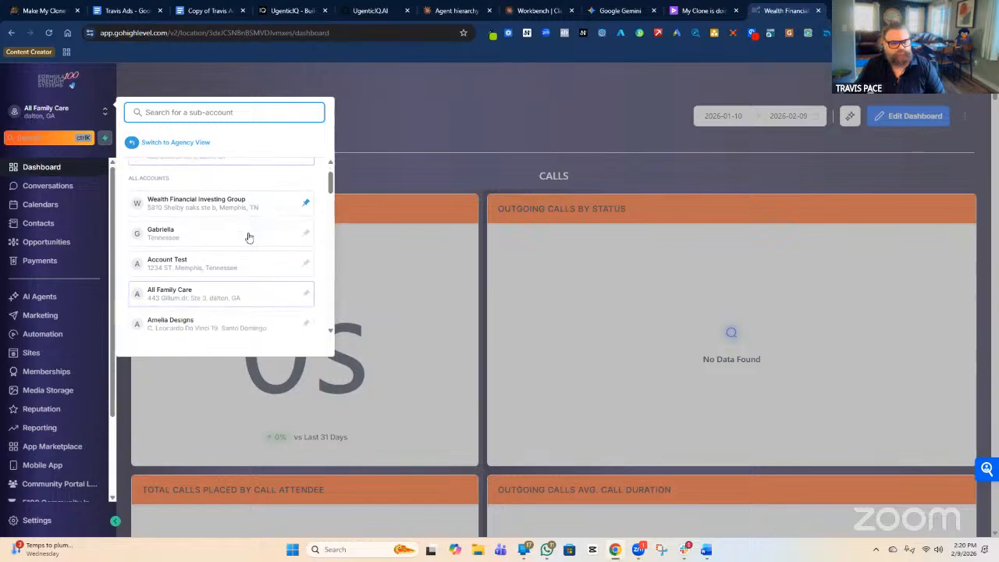
scroll(248, 237, "down", 3)
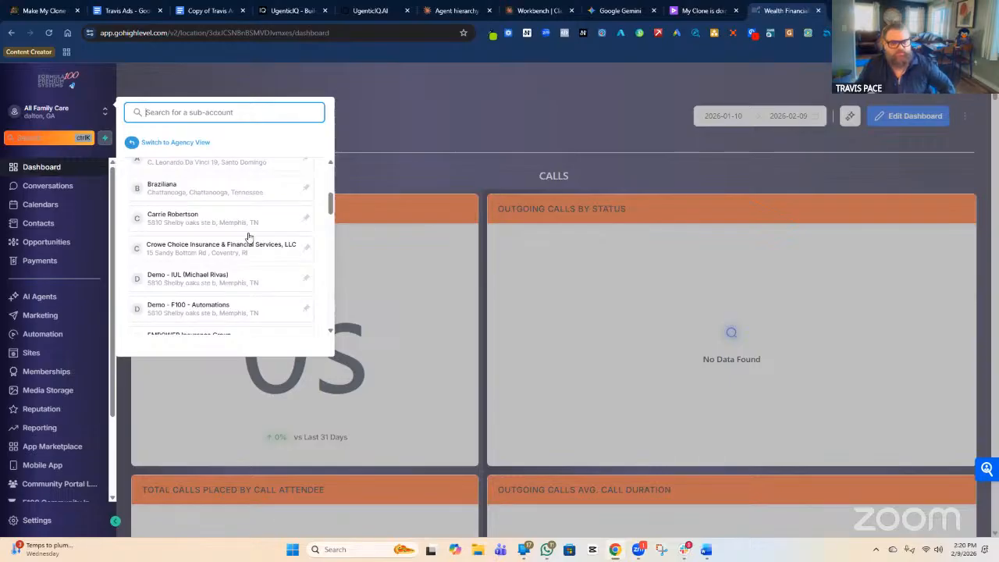
scroll(248, 237, "down", 3)
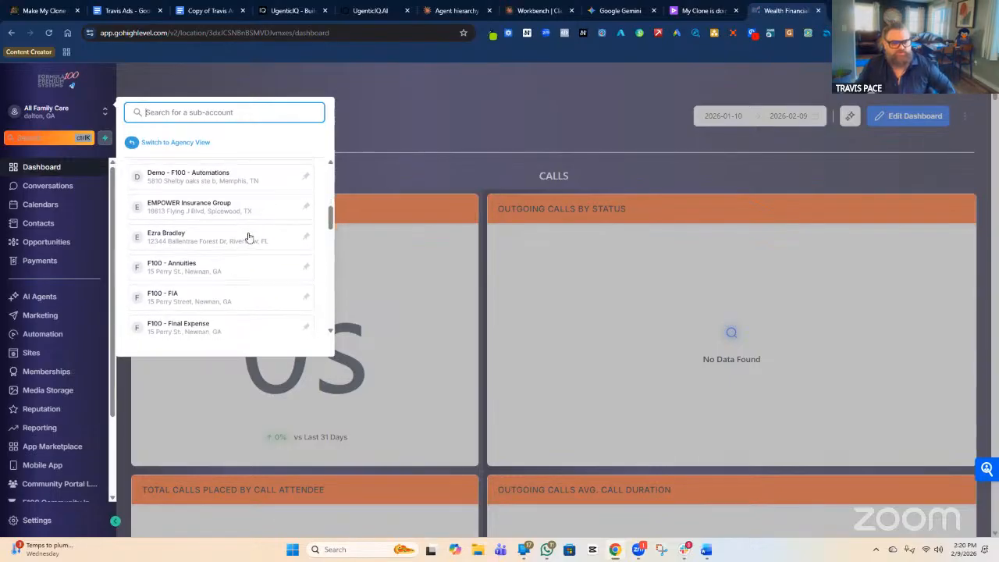
scroll(249, 237, "up", 1)
scroll(248, 237, "up", 10)
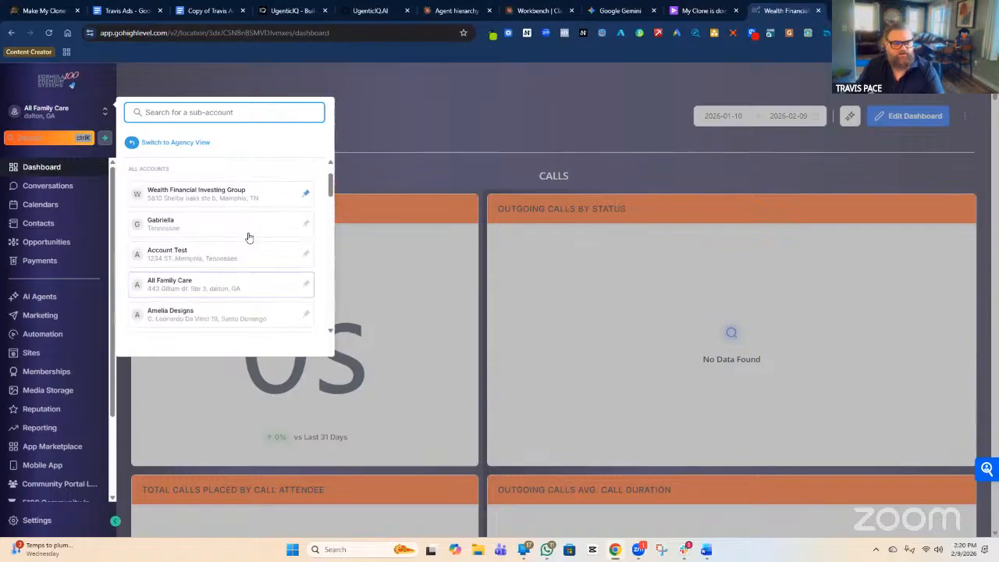
left_click(191, 200)
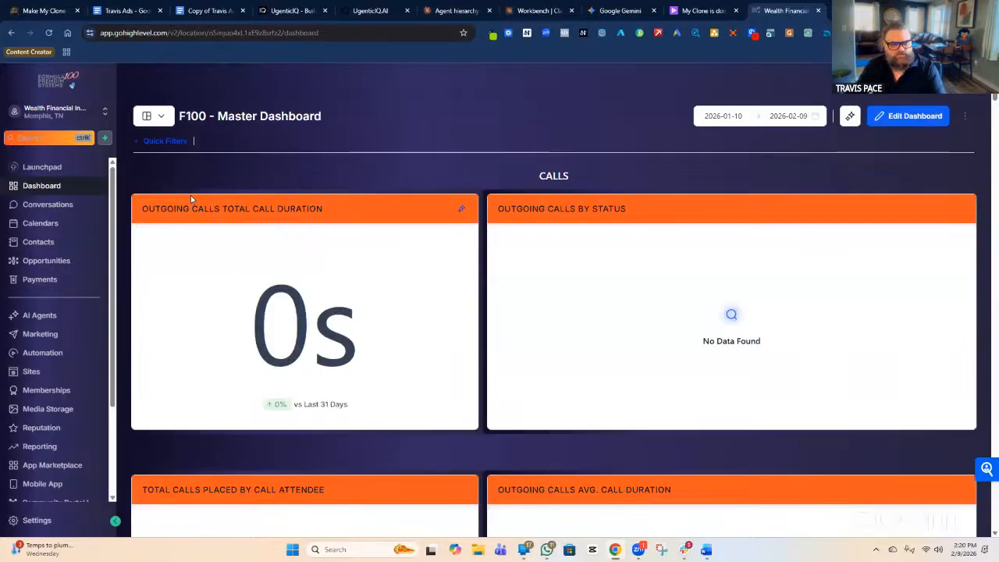
Show the Websites list under Sites and start a new website folder.
left_click(31, 371)
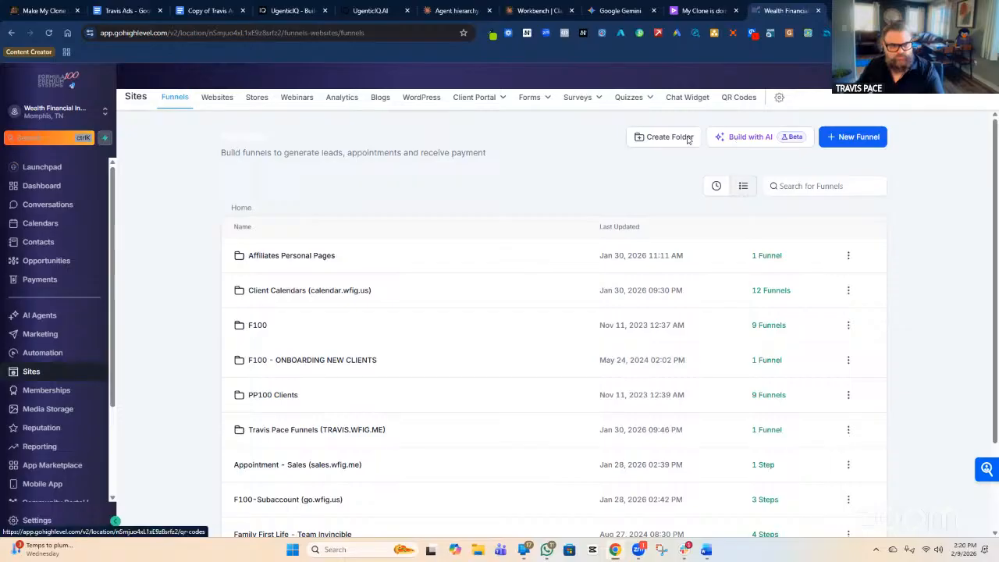
left_click(219, 103)
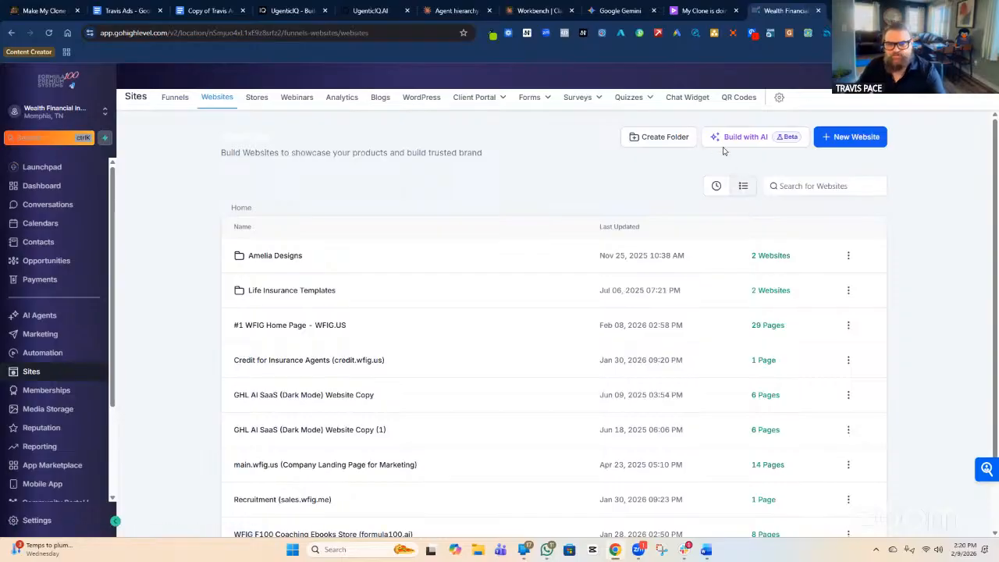
left_click(660, 139)
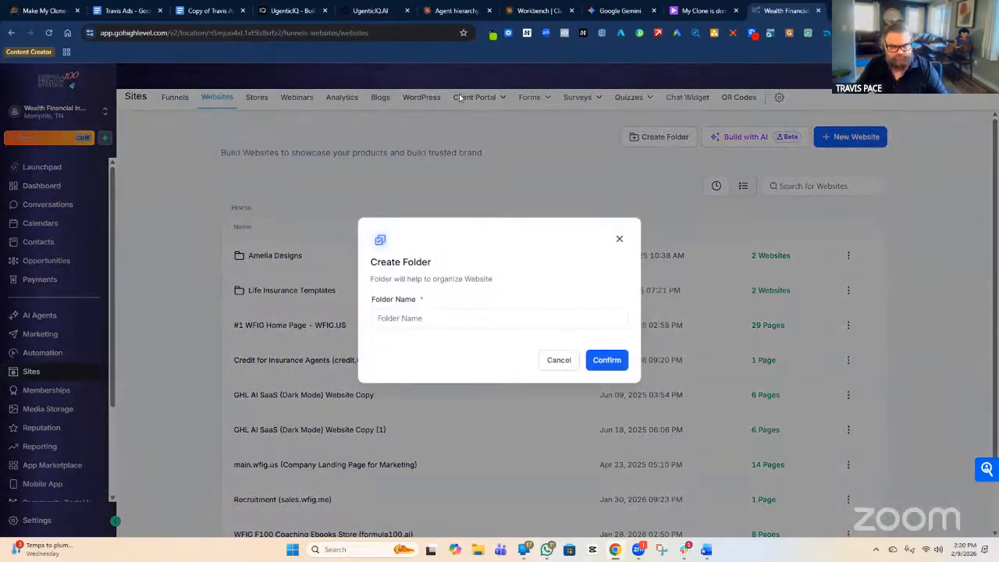
Create the folder 'Life Insurance Website DEMO Folder' in the websites list.
left_click(455, 321)
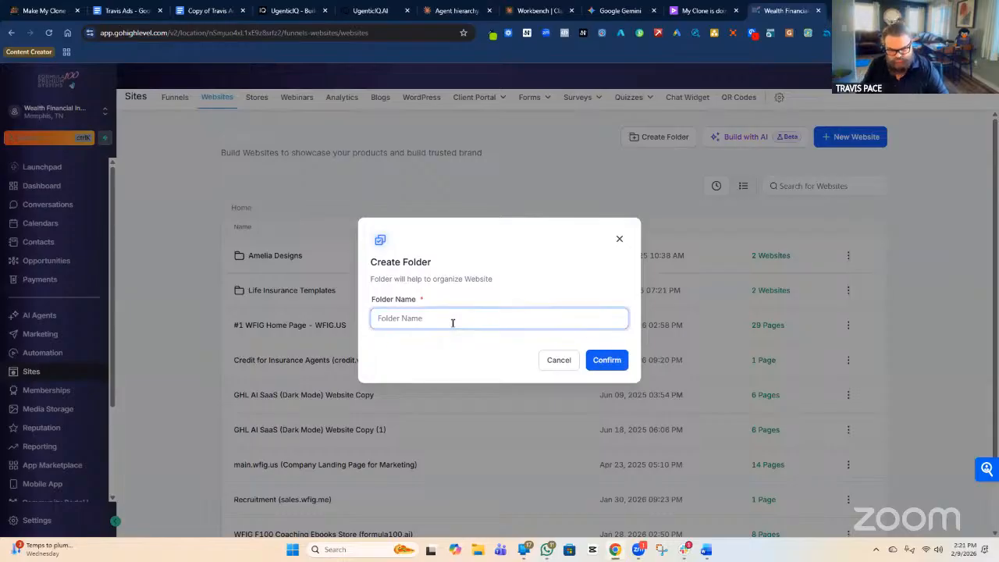
type("Life")
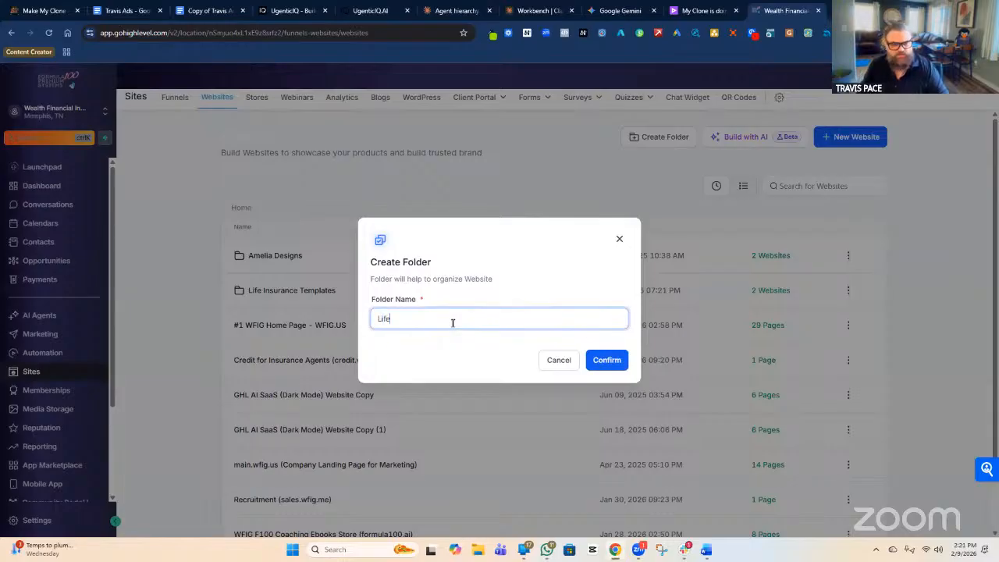
type(" Insurance Web")
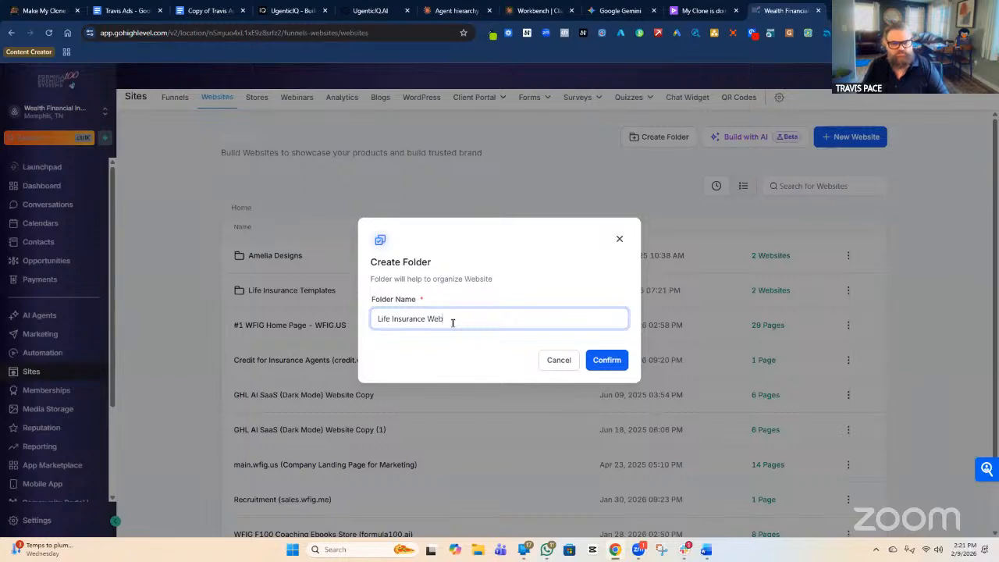
type("site DEMO Folder")
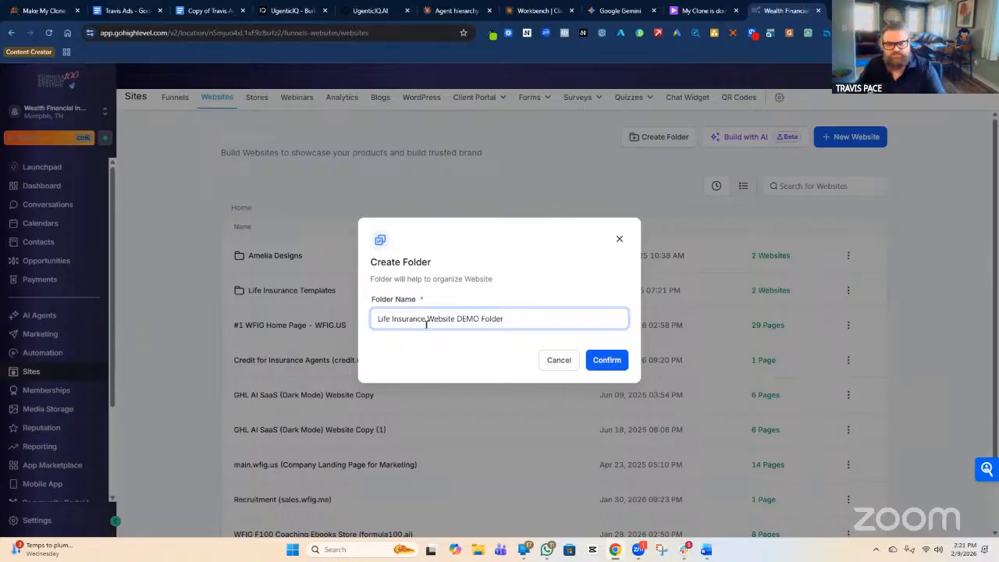
left_click(608, 359)
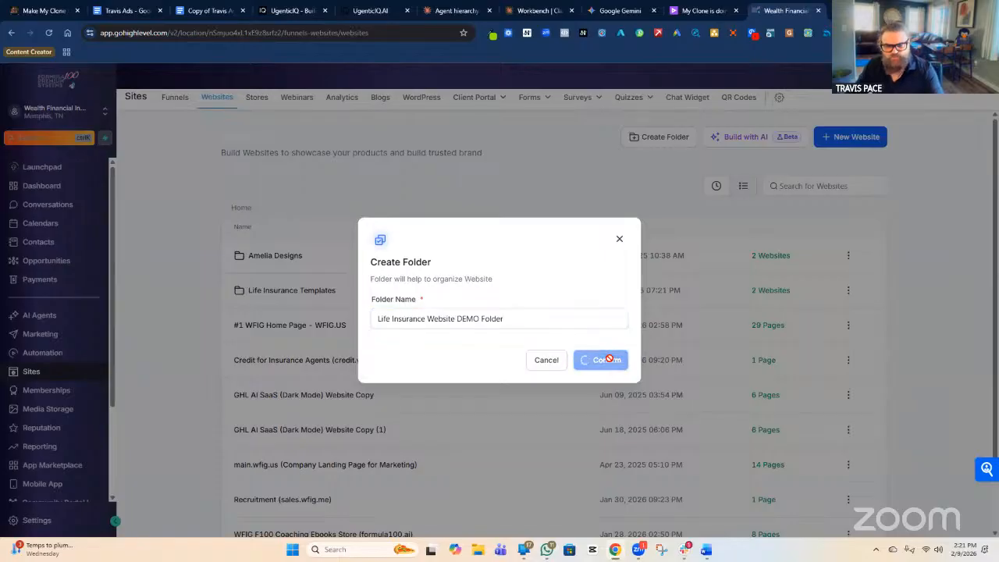
left_click(463, 320)
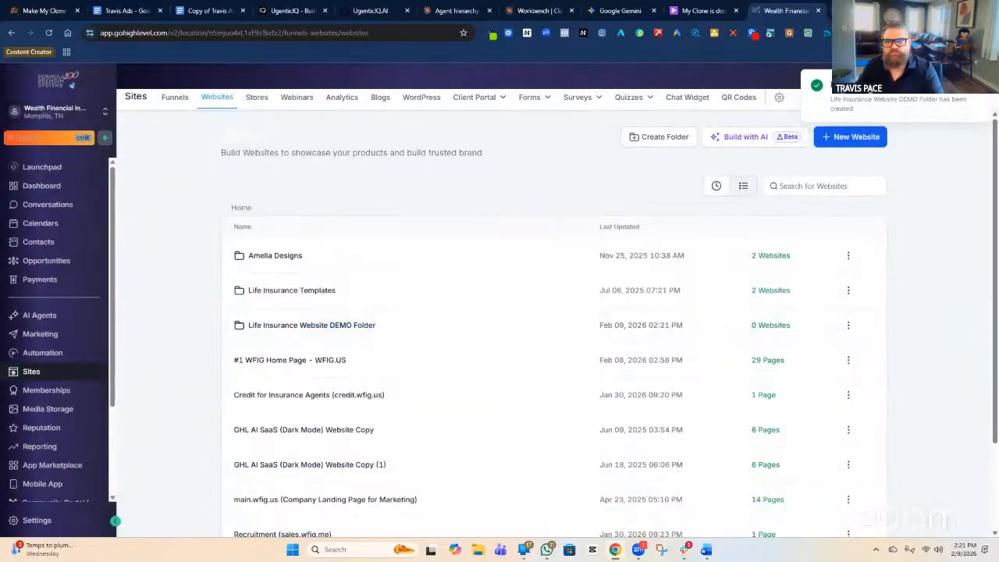
key("ctrl+t")
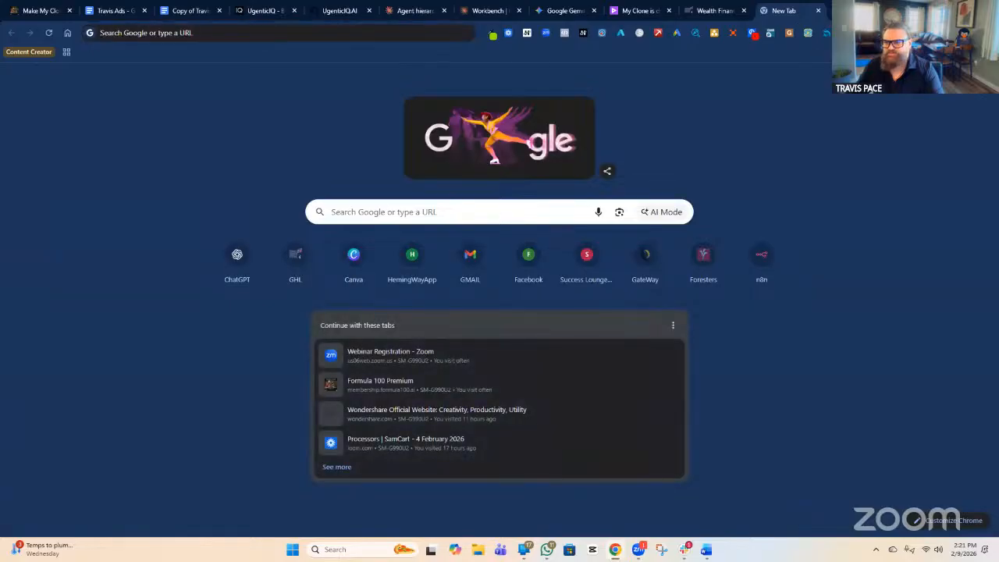
key("ctrl+w")
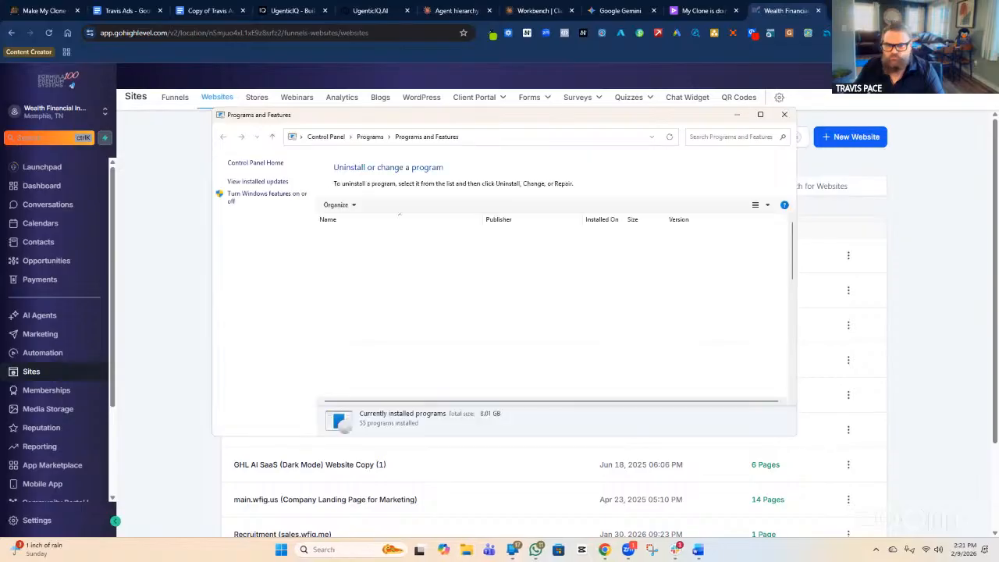
left_click(786, 115)
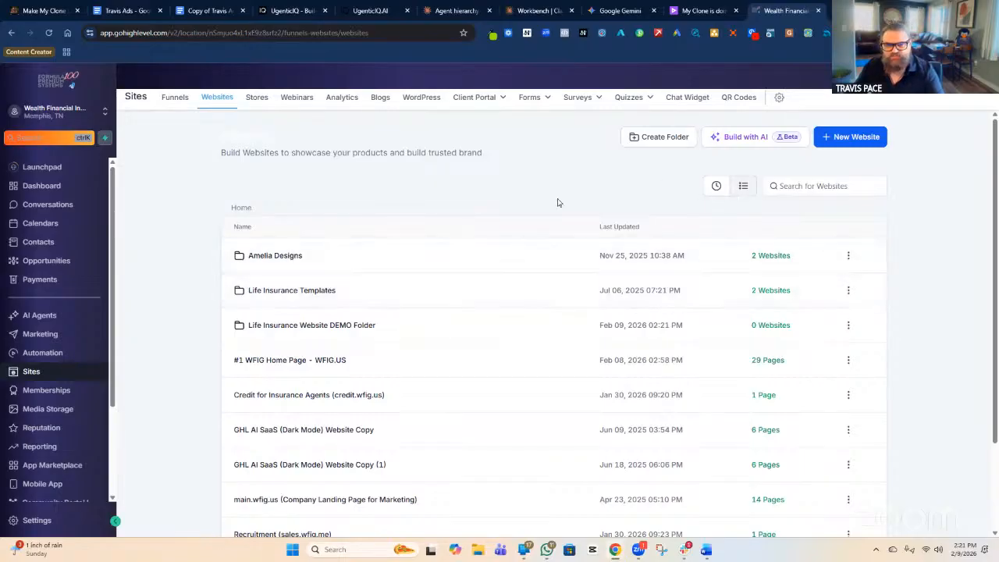
Open the Life Insurance Website DEMO Folder and begin a new website there.
left_click(295, 290)
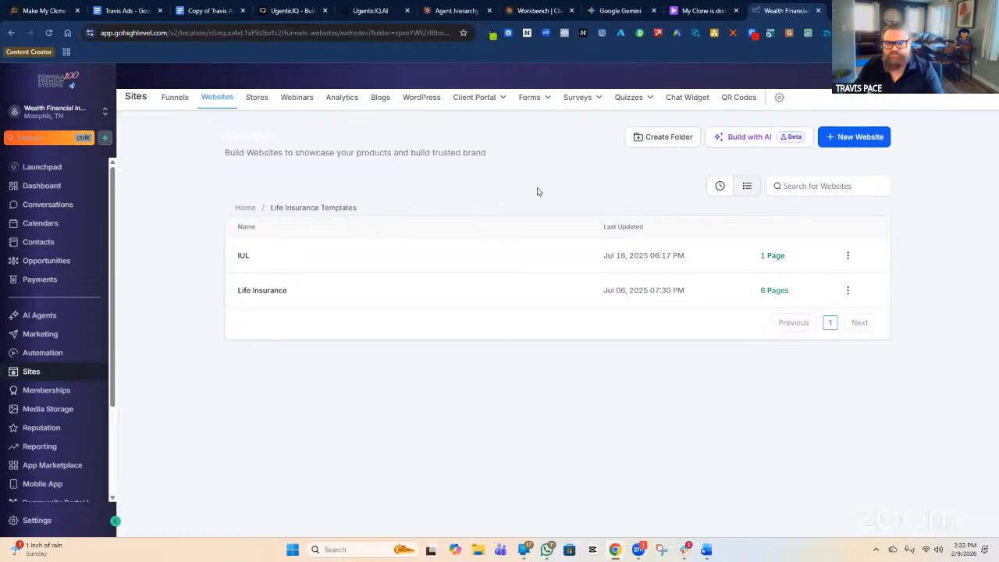
left_click(243, 208)
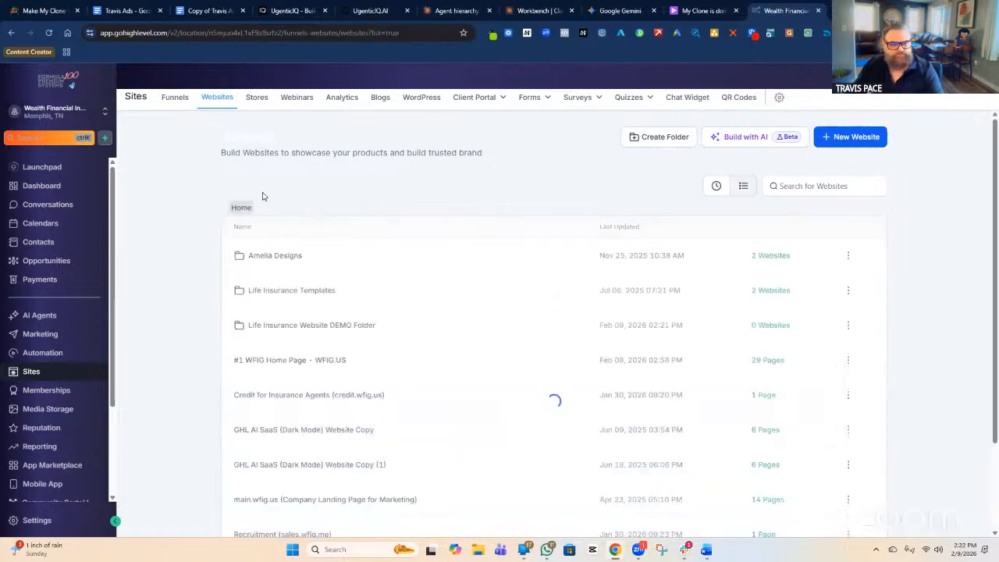
left_click(345, 329)
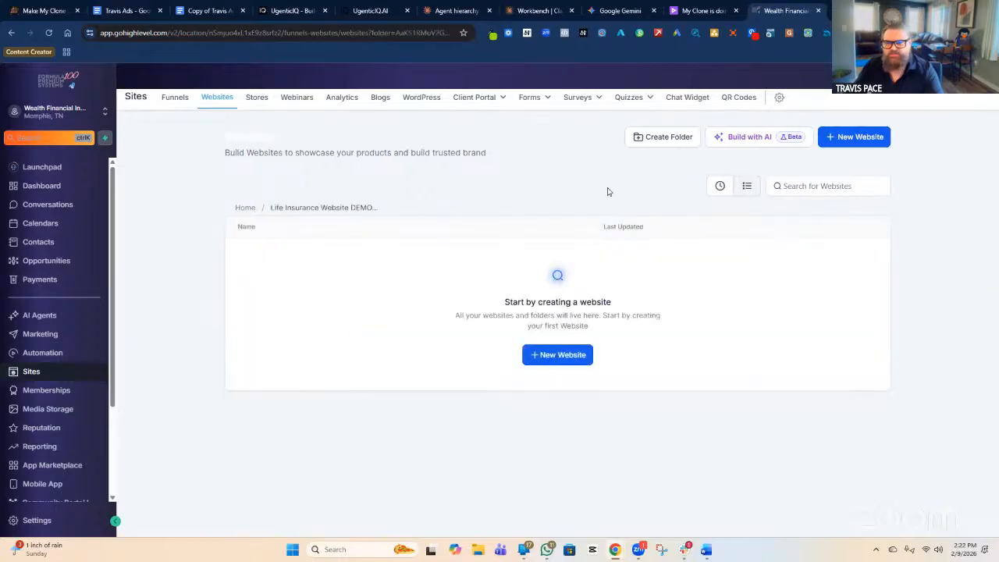
left_click(853, 142)
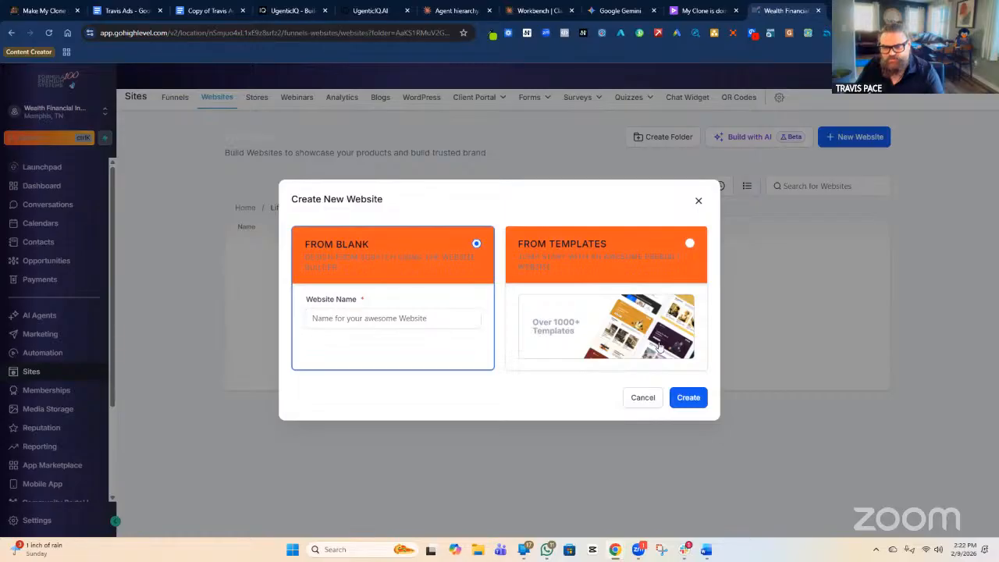
Create a blank website named 'Life Insurance Generic Default Template'.
left_click(442, 319)
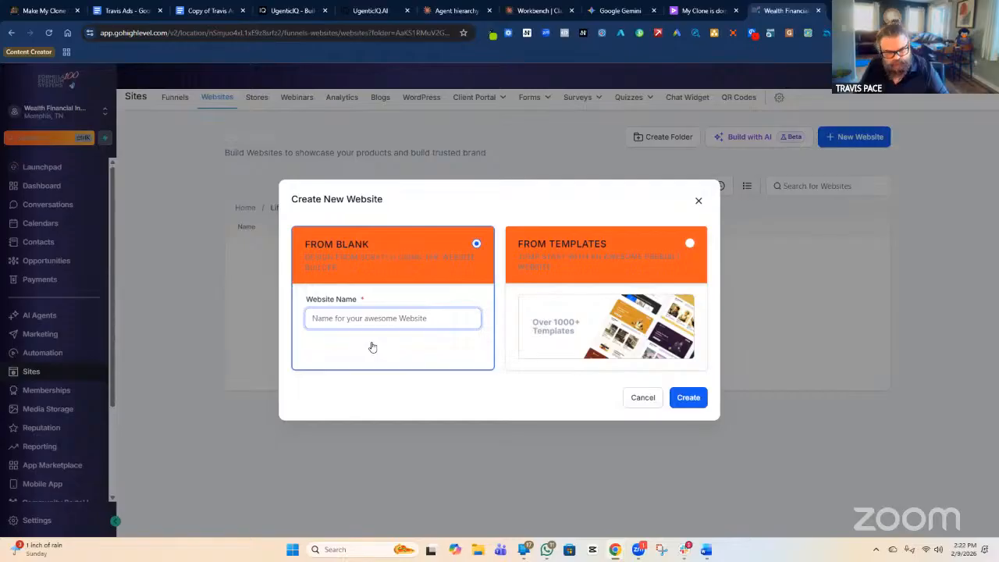
type("Life")
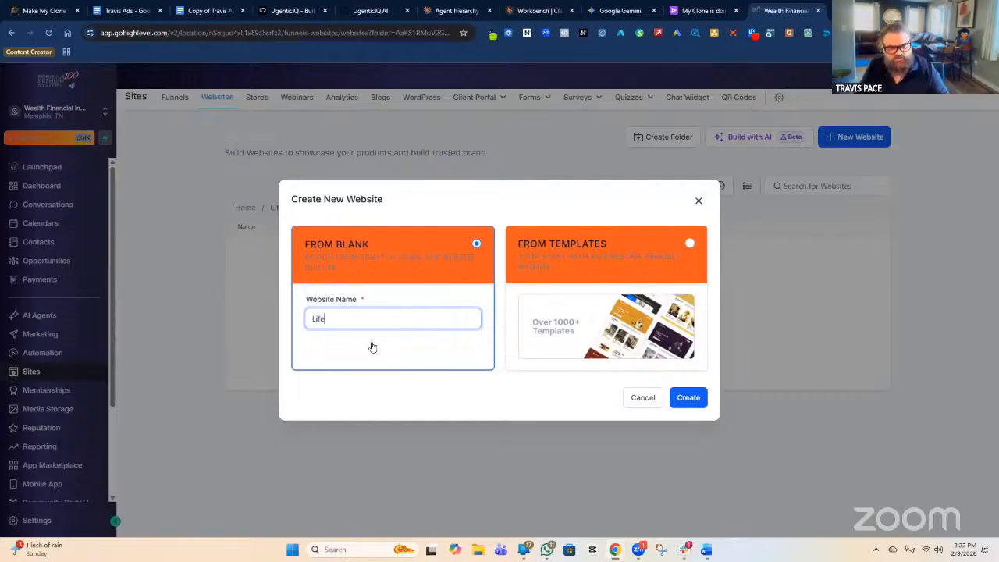
type(" Insurance")
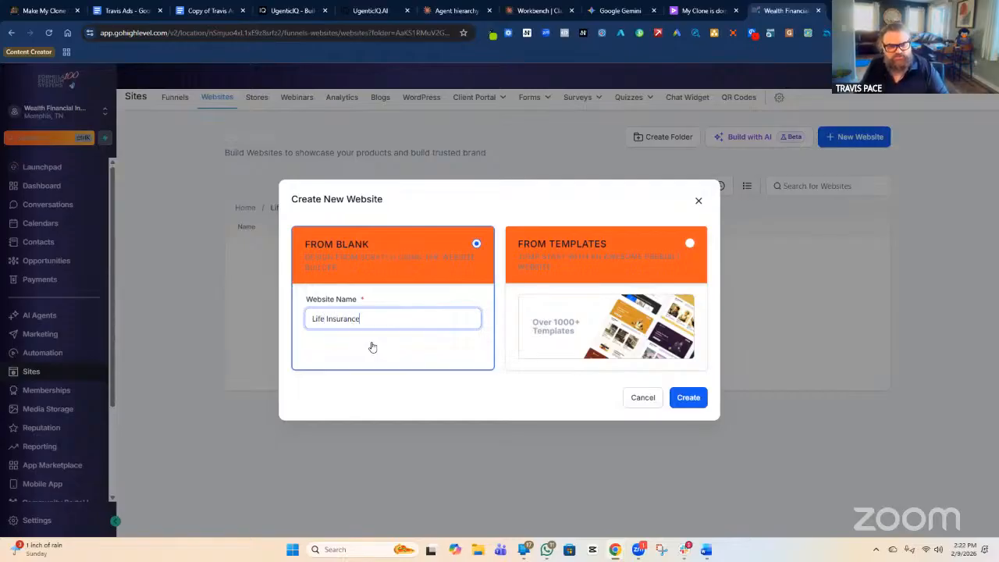
type(" Generic D")
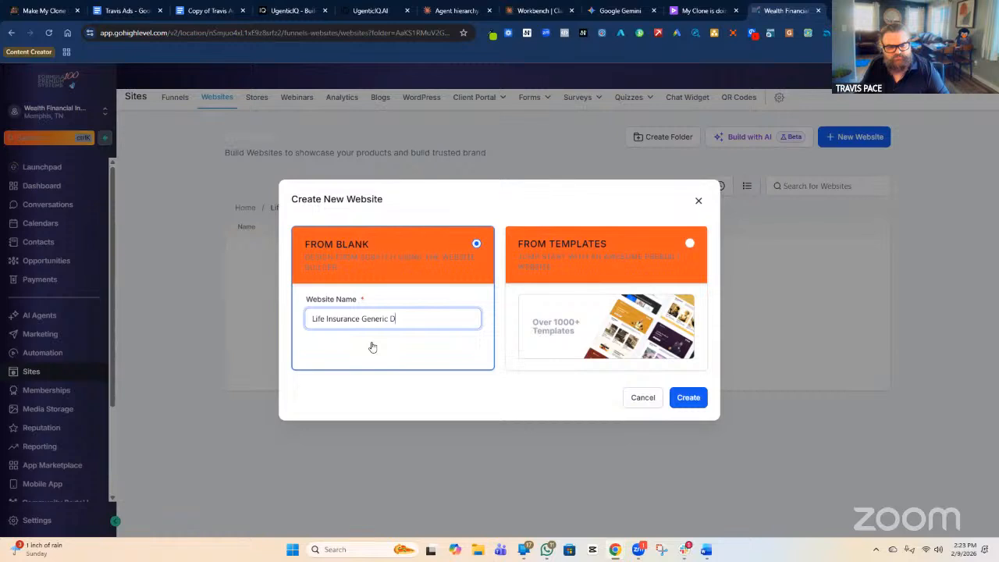
type("efault Template")
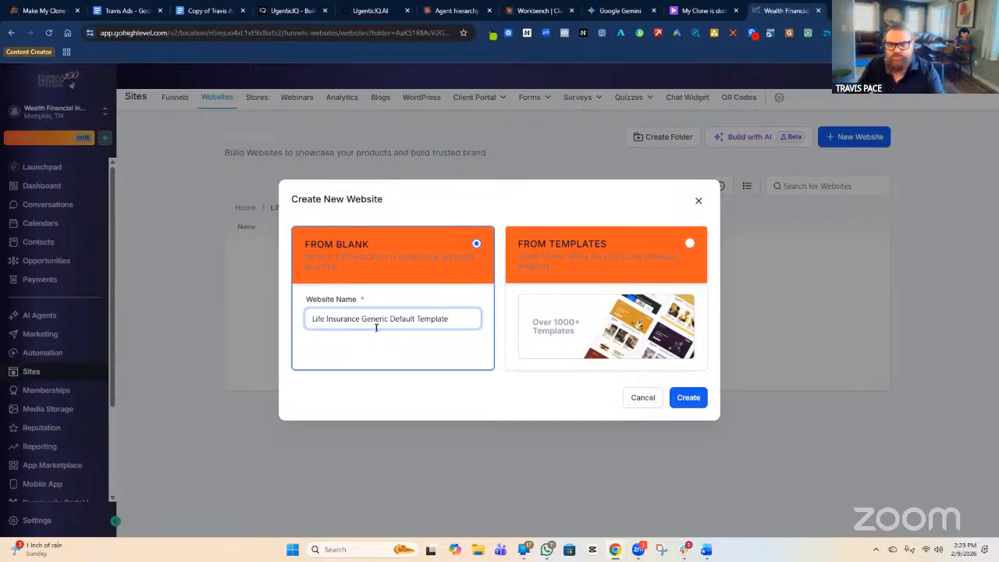
left_click(691, 397)
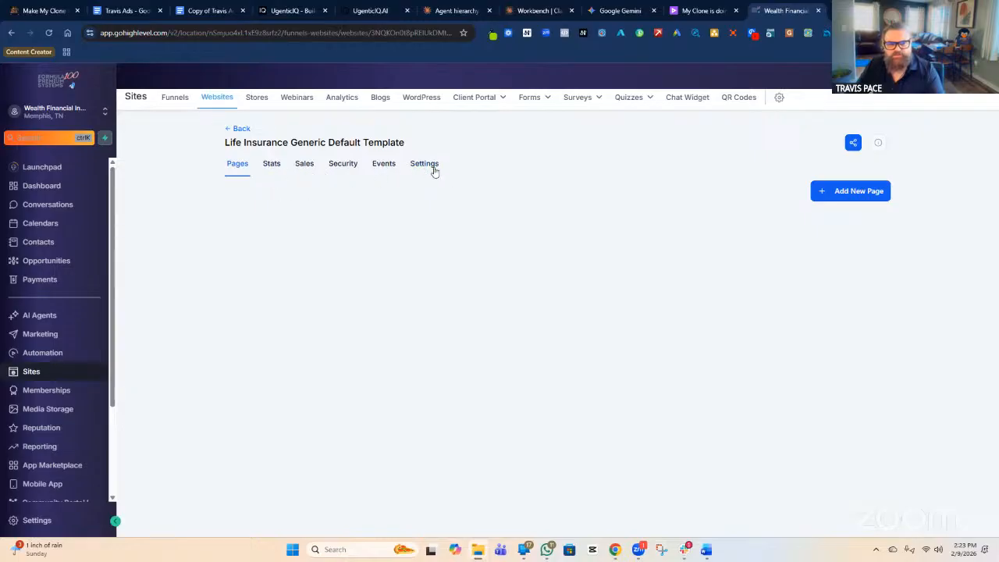
Add a new page named 'Landing Page' to the website.
left_click(858, 194)
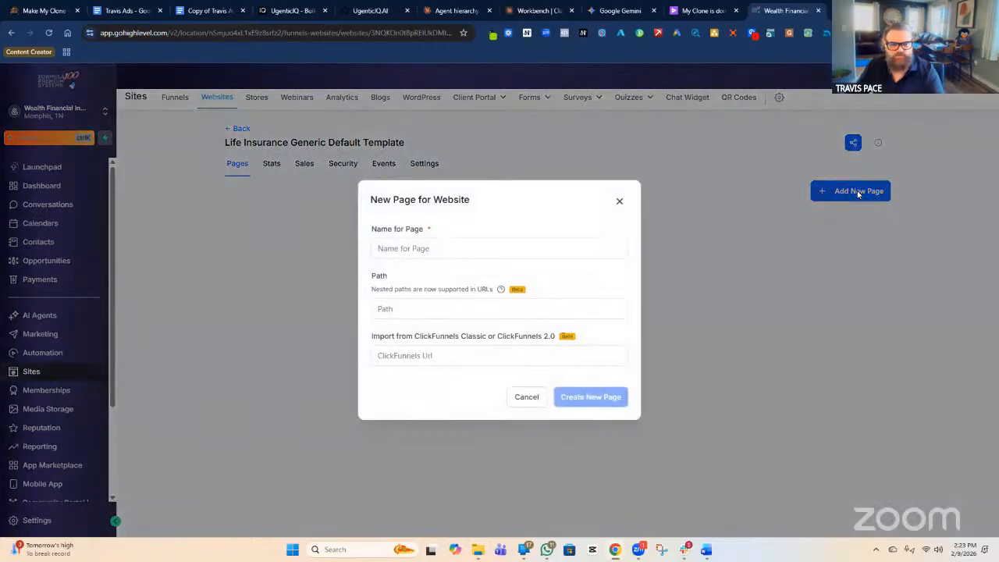
left_click(375, 256)
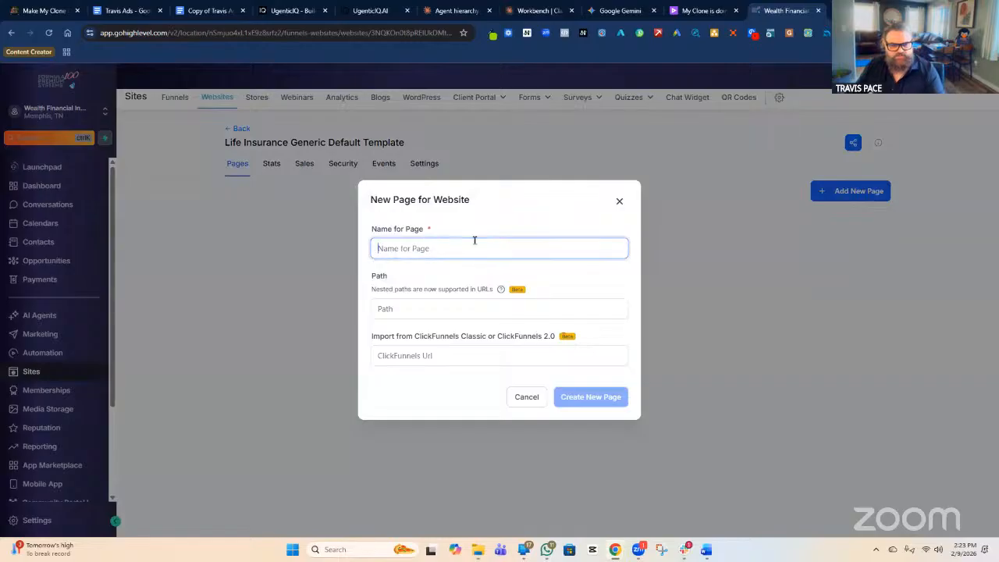
type("Lan")
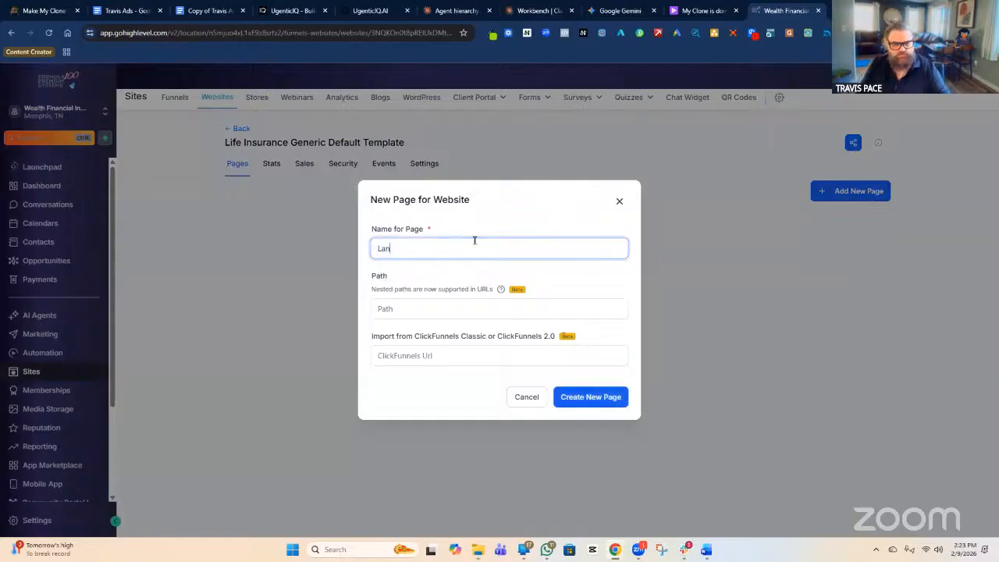
type("ding Page")
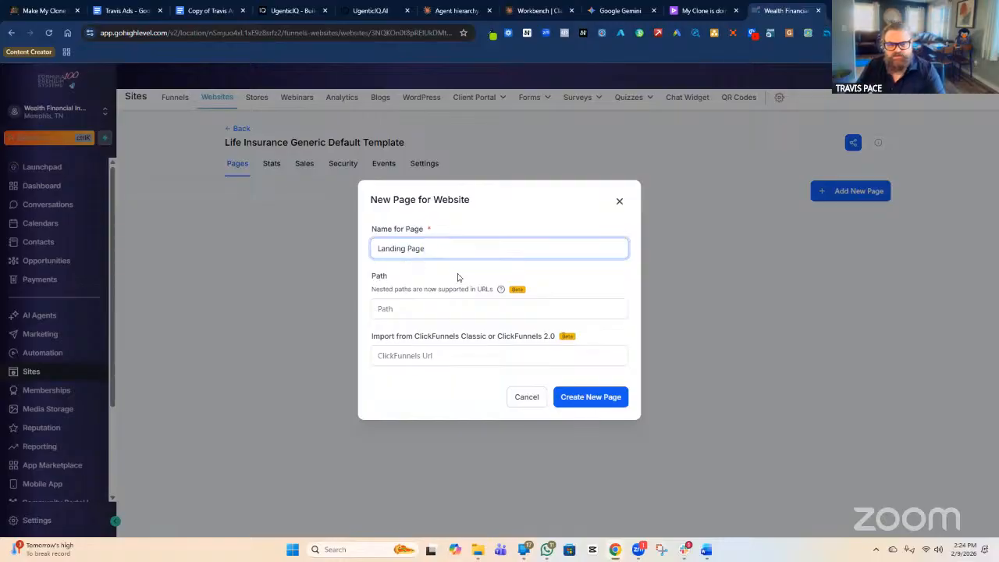
left_click(596, 398)
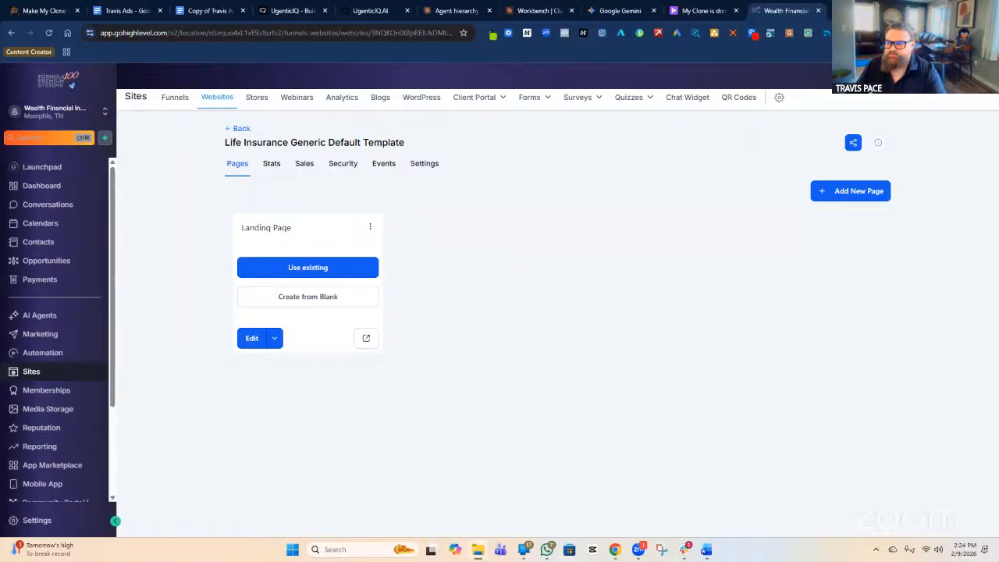
left_click(345, 274)
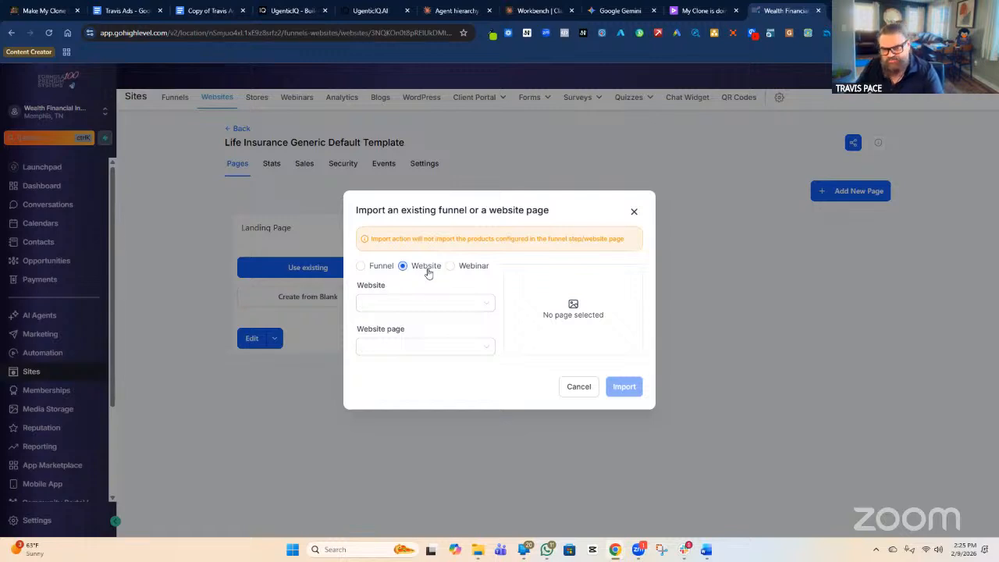
left_click(375, 267)
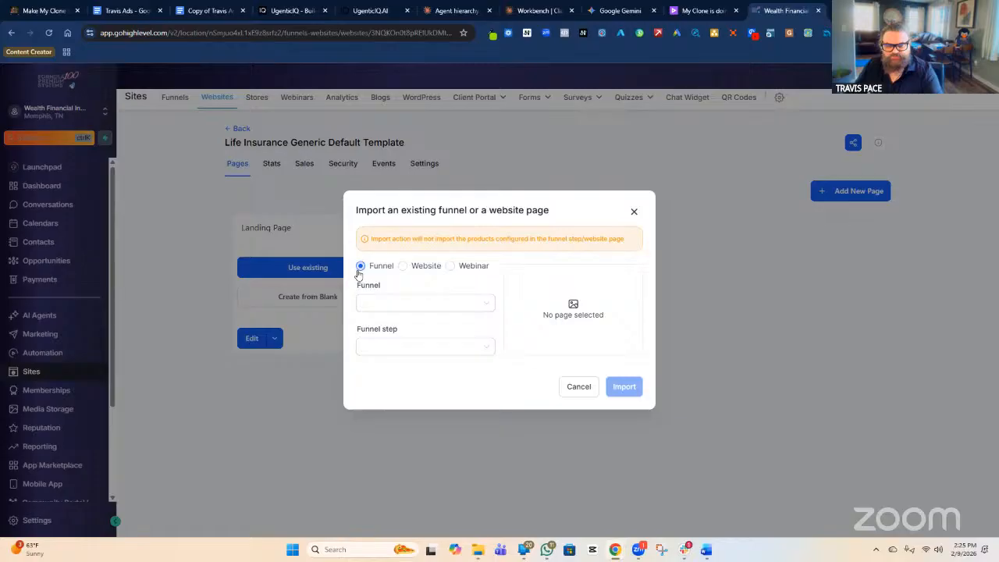
left_click(381, 305)
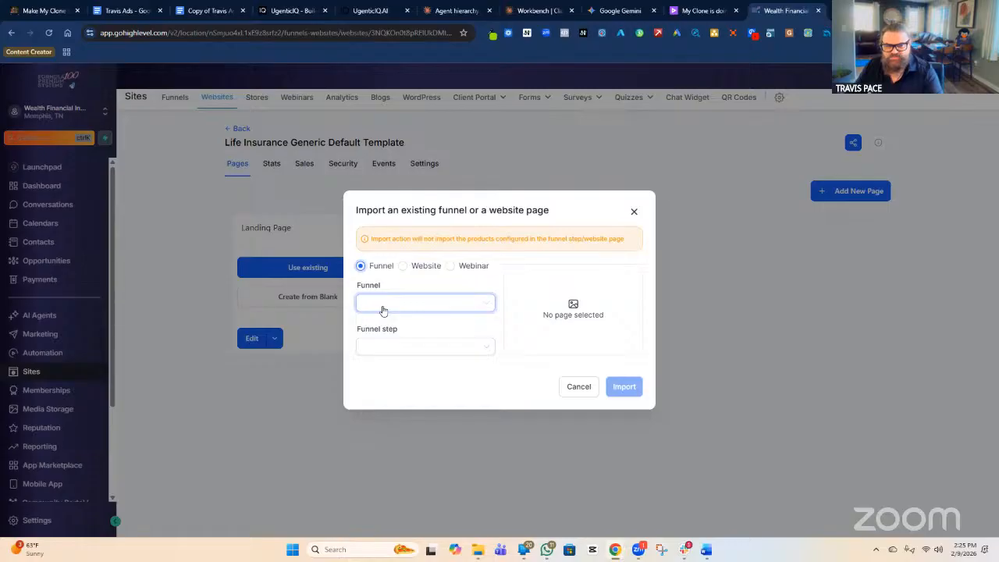
left_click(451, 267)
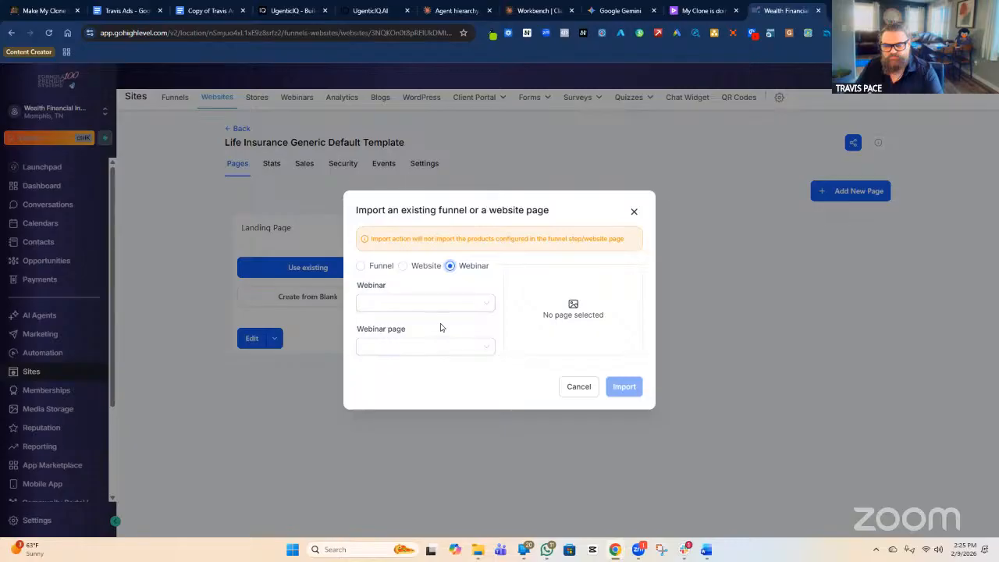
left_click(402, 265)
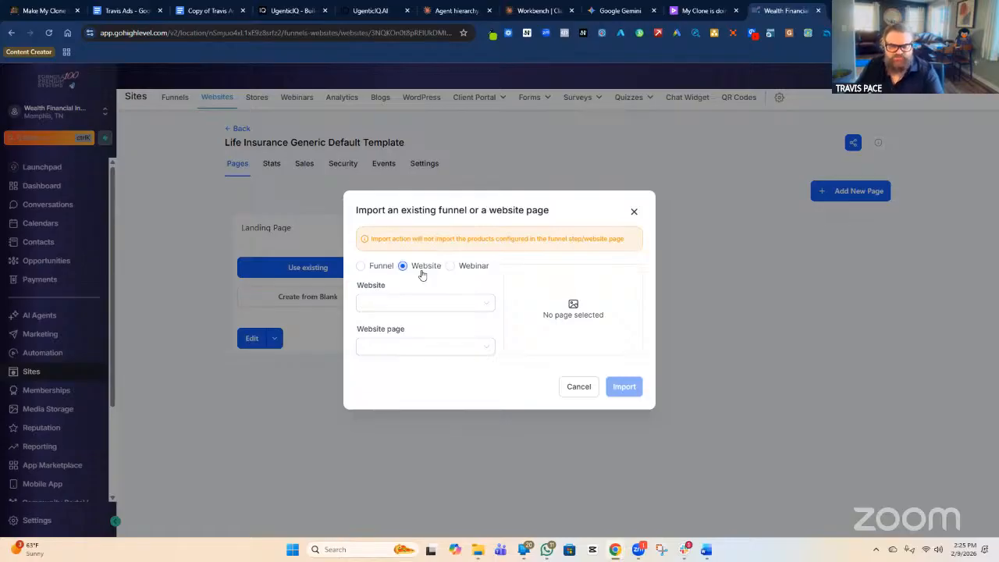
left_click(437, 306)
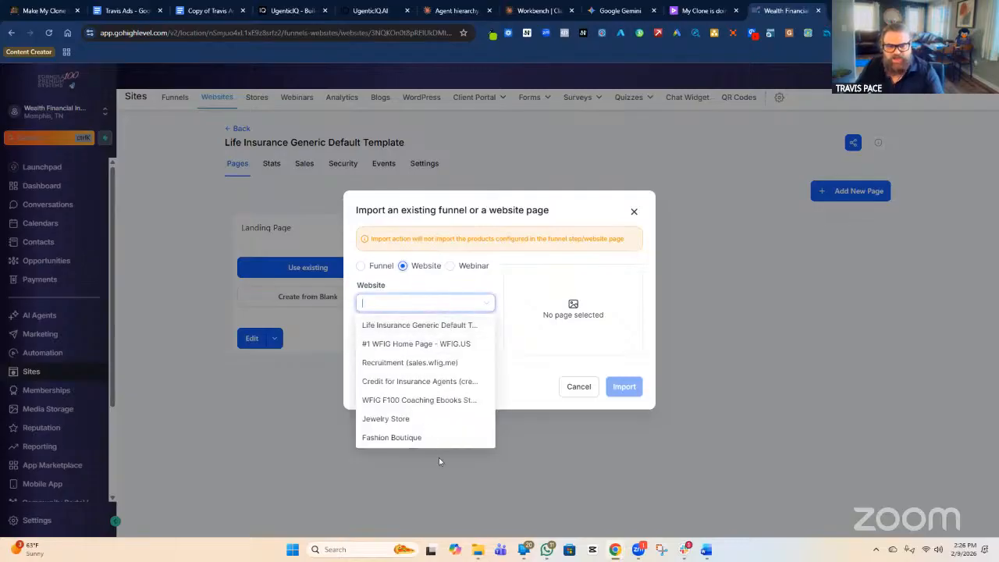
scroll(419, 338, "down", 1)
scroll(427, 357, "down", 3)
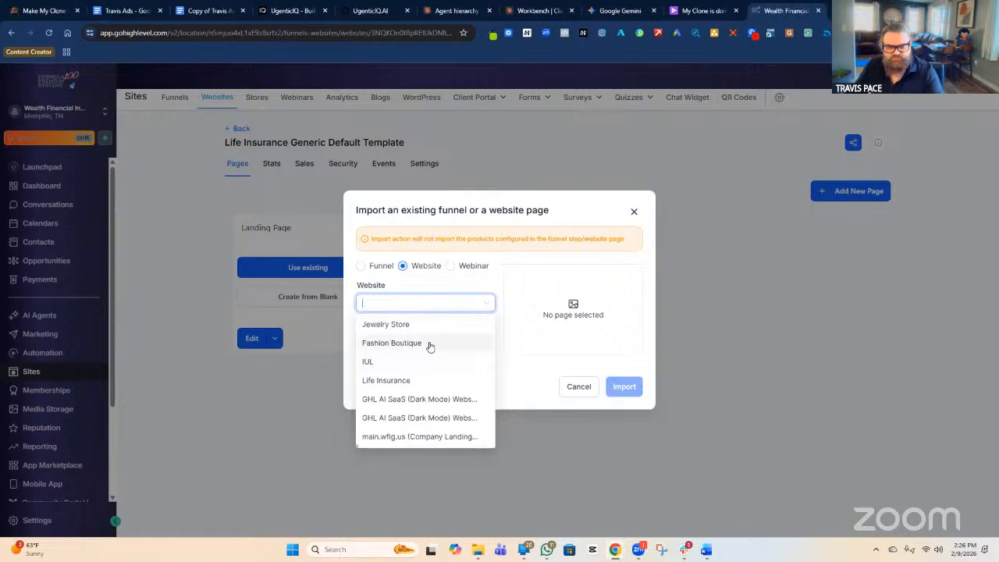
scroll(430, 387, "up", 3)
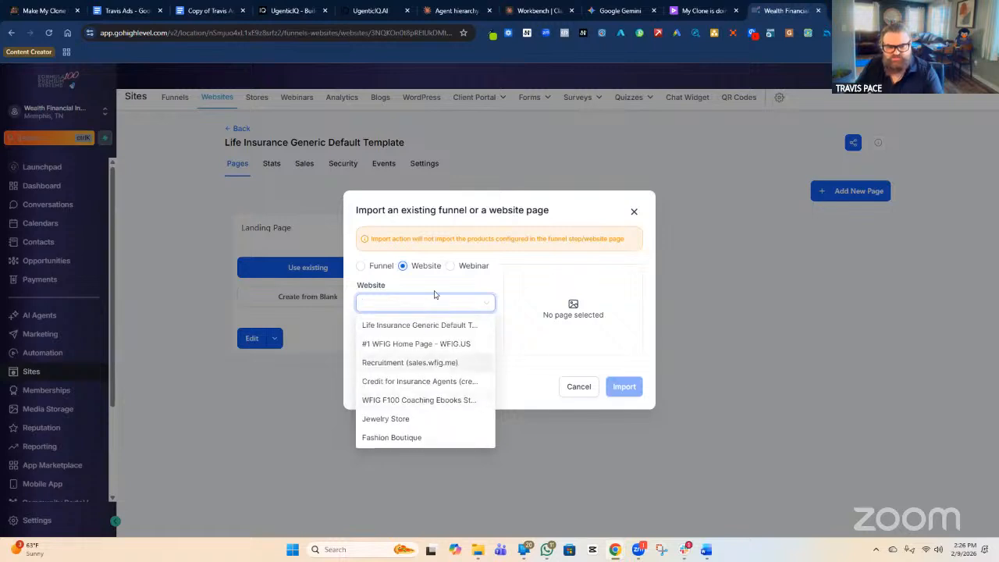
left_click(460, 289)
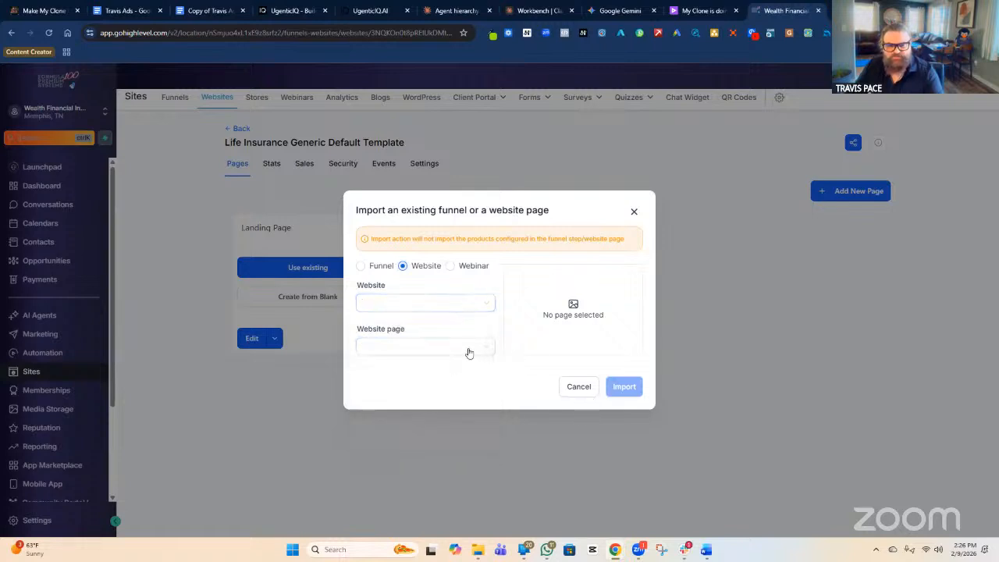
left_click(577, 387)
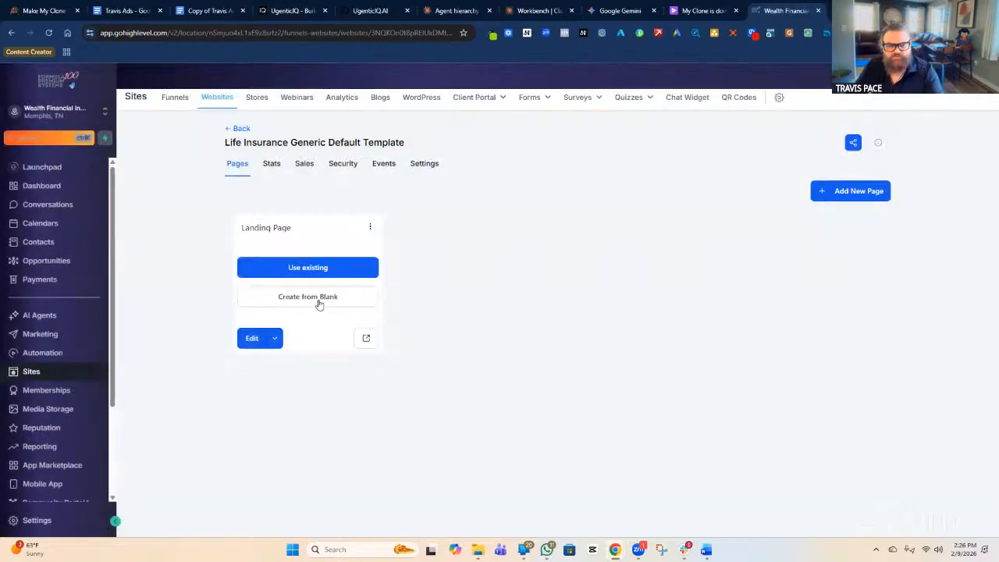
Start the Landing Page from blank, close Ask AI, and add a Blank Section.
left_click(319, 303)
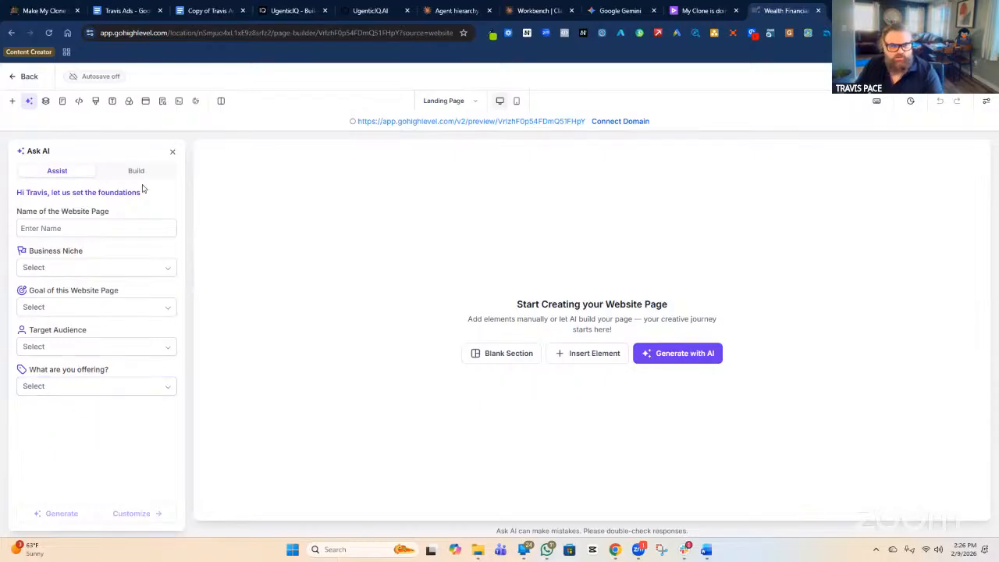
left_click(172, 153)
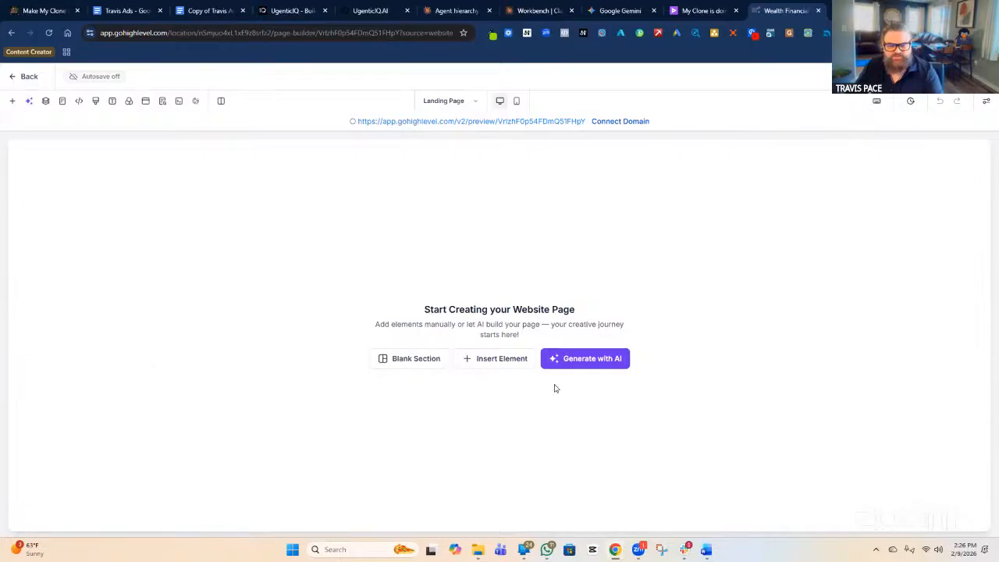
left_click(415, 364)
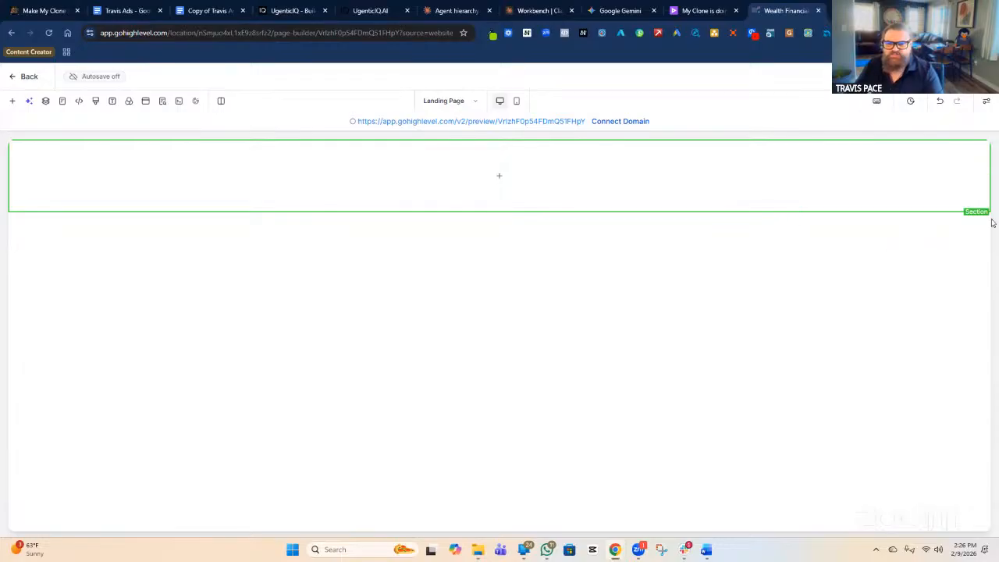
Change the first section's Element name to 'Hero Section'.
left_click(971, 202)
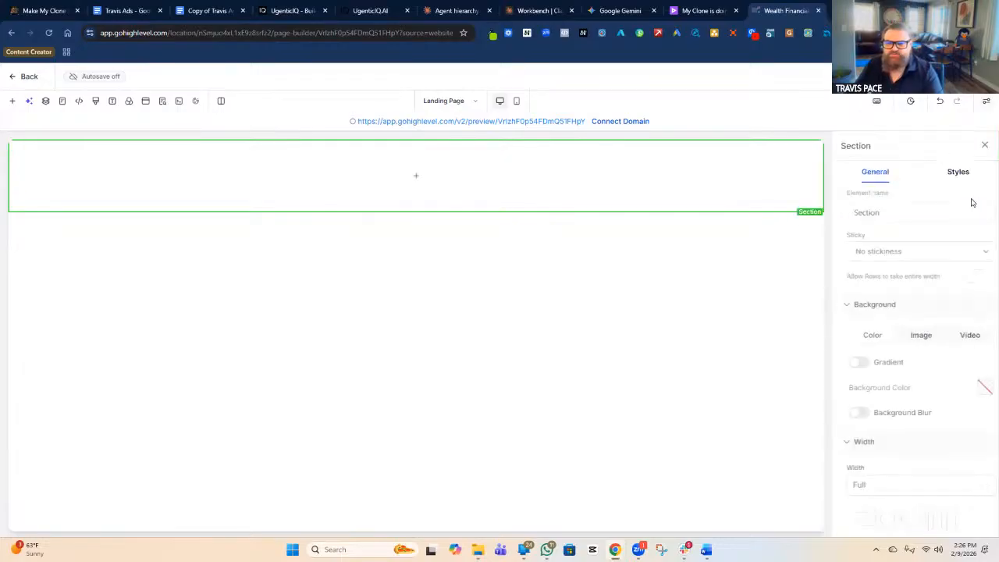
left_click(843, 213)
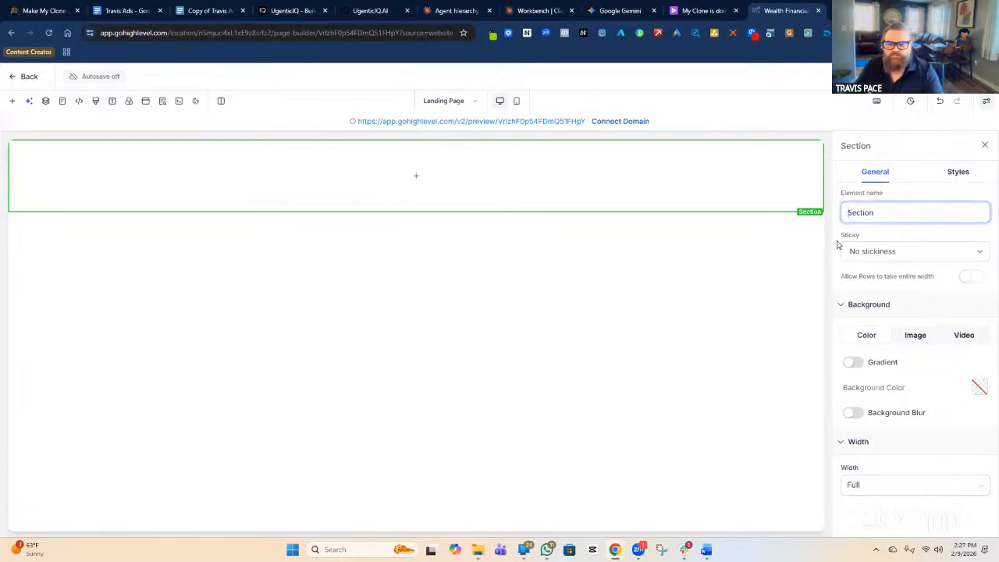
type("Hero")
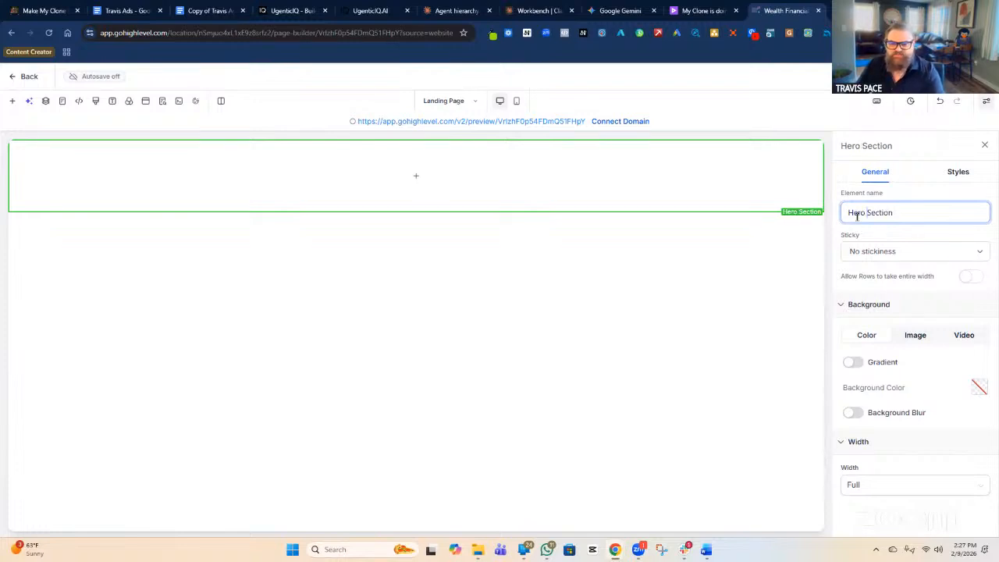
double_click(857, 213)
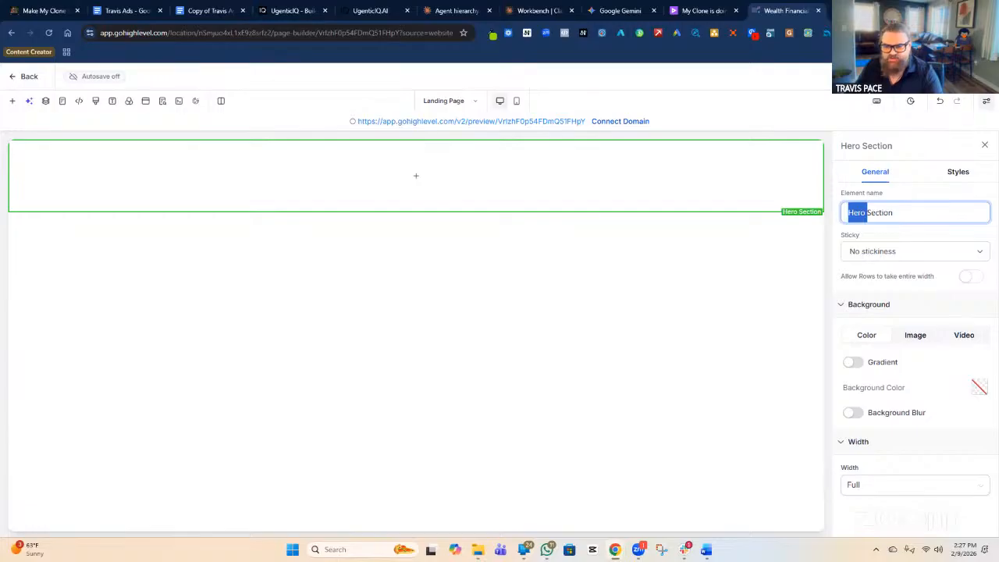
key("alt+Tab")
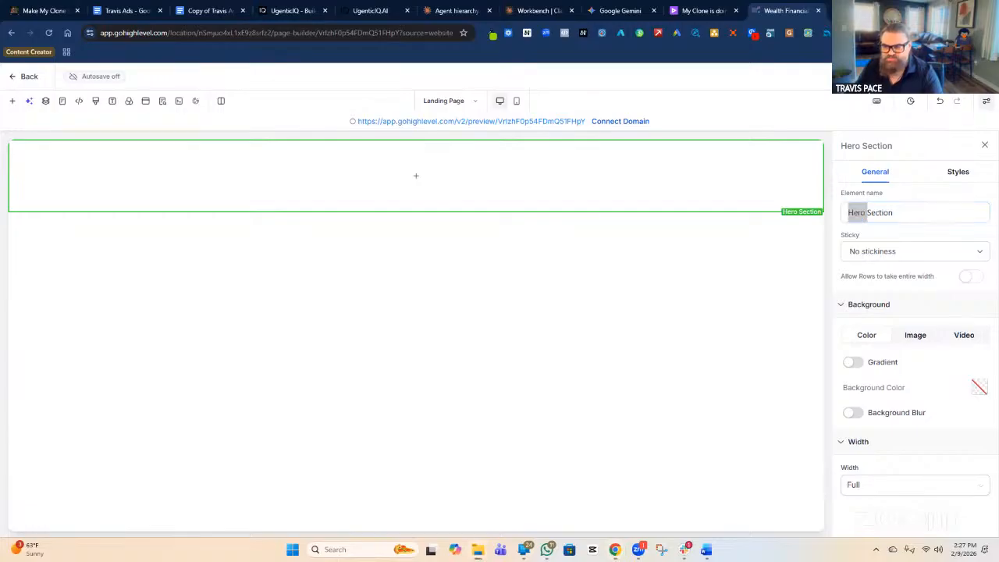
left_click(861, 217)
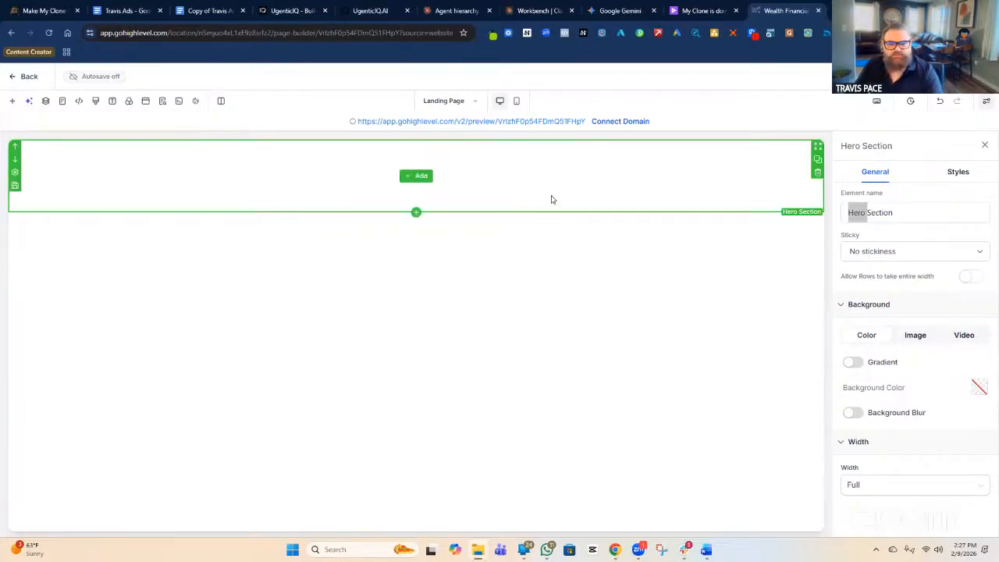
Open the Prebuilt Sections library on the About category's 'Hey, I'm Name!' templates.
left_click(420, 179)
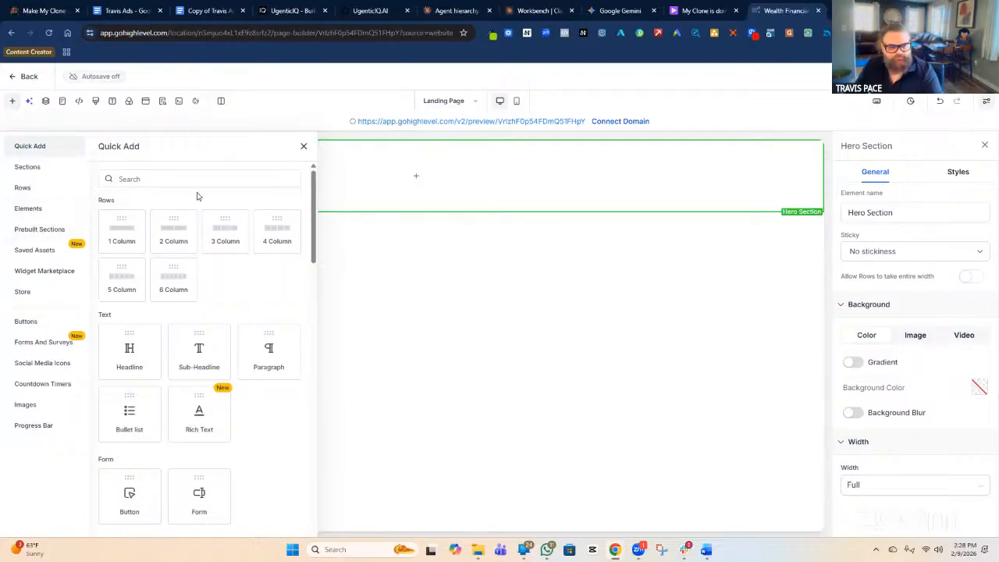
left_click(38, 236)
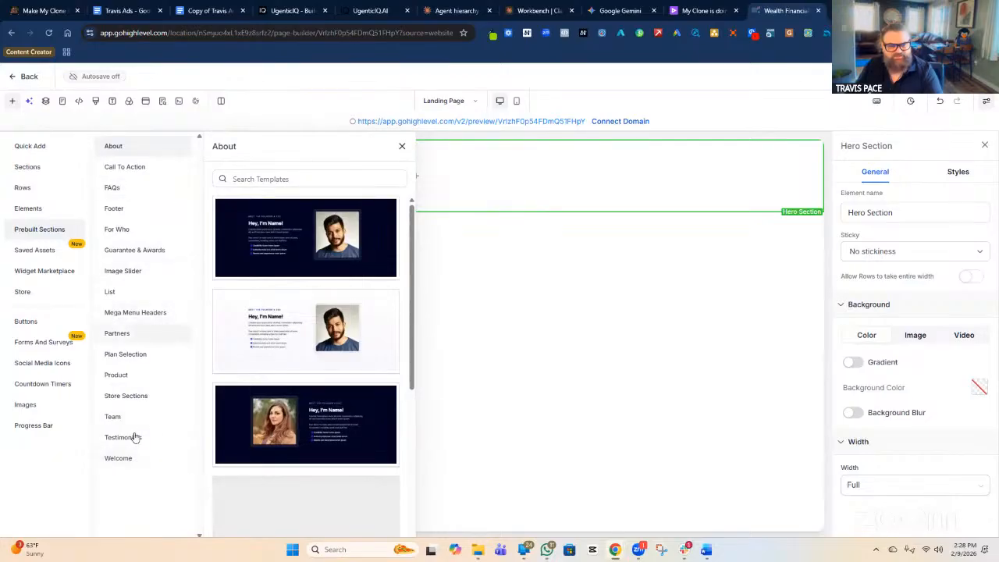
Switch the prebuilt library to the Welcome category's 'Main Headline' templates.
left_click(148, 461)
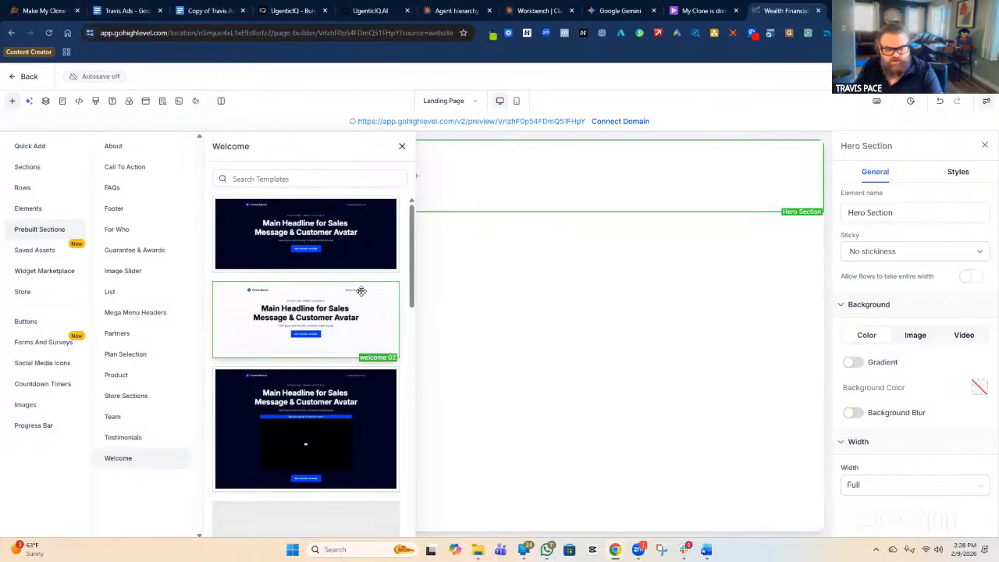
scroll(341, 286, "down", 1)
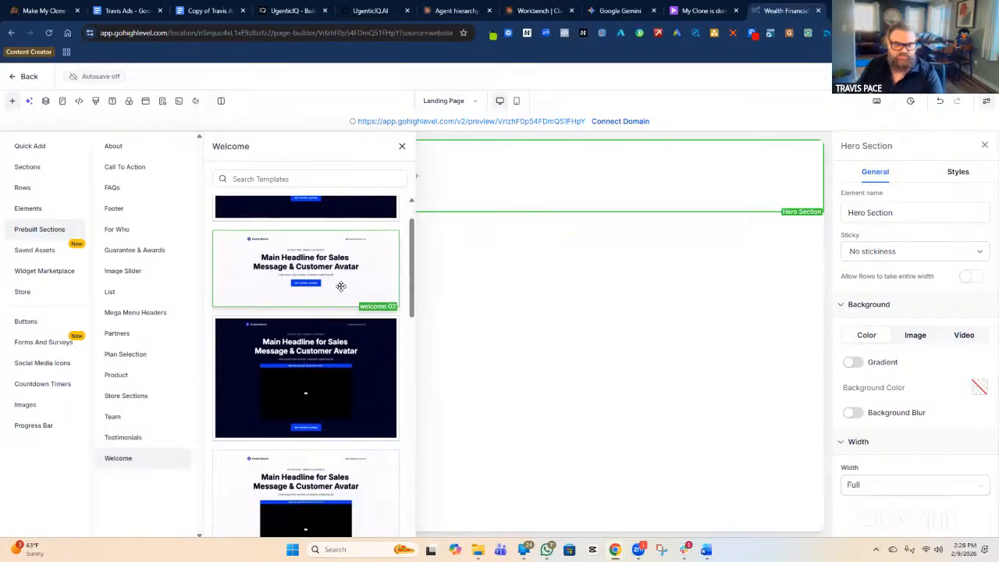
scroll(340, 286, "down", 3)
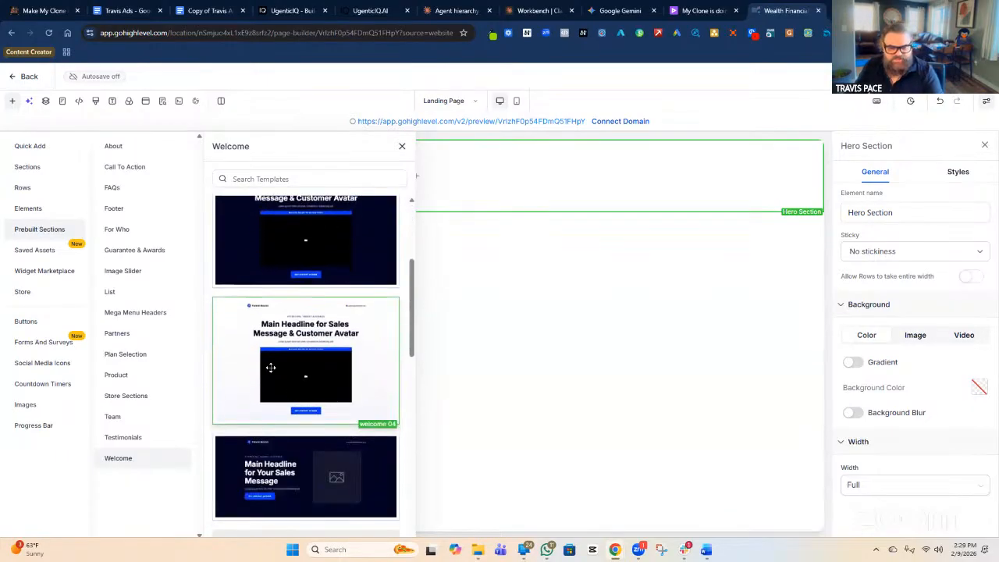
scroll(237, 312, "down", 1)
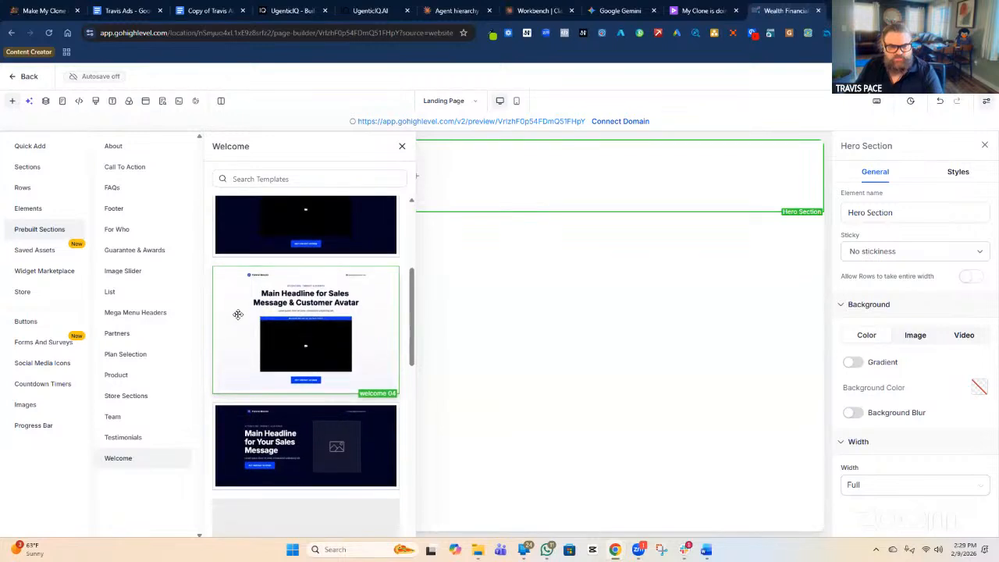
scroll(282, 312, "down", 1)
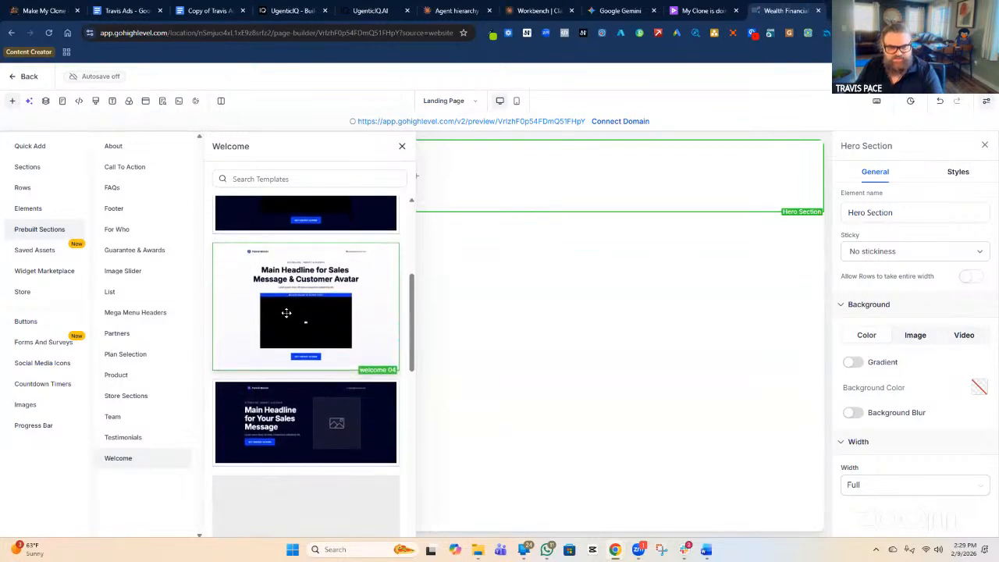
scroll(306, 316, "up", 4)
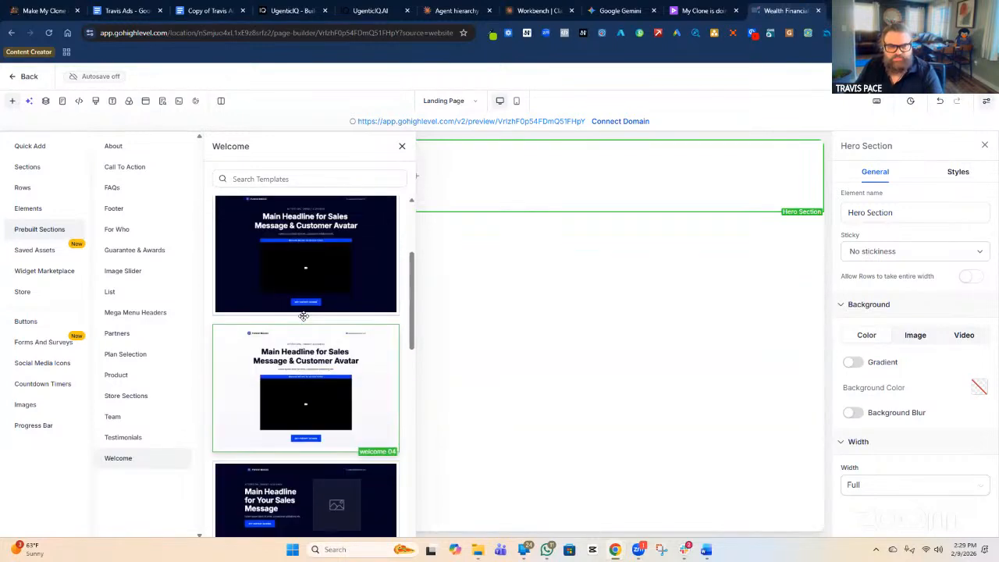
scroll(296, 344, "up", 1)
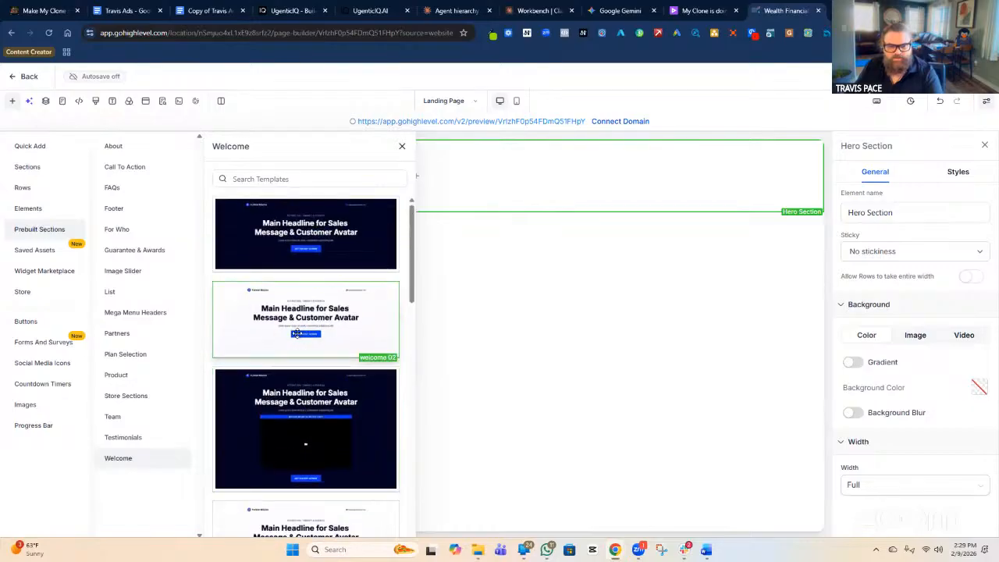
scroll(305, 333, "down", 6)
scroll(297, 329, "up", 1)
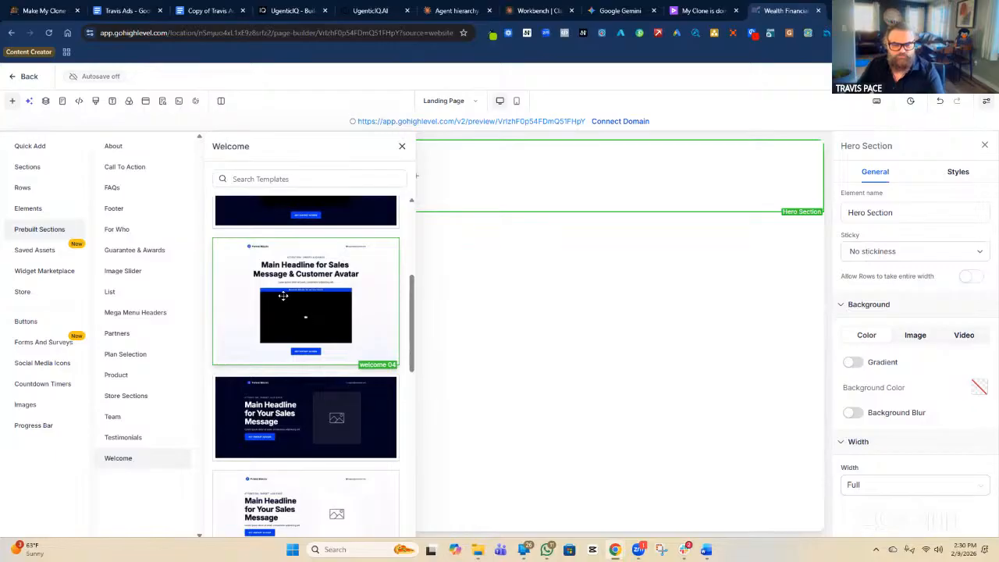
scroll(303, 300, "down", 1)
scroll(299, 270, "down", 3)
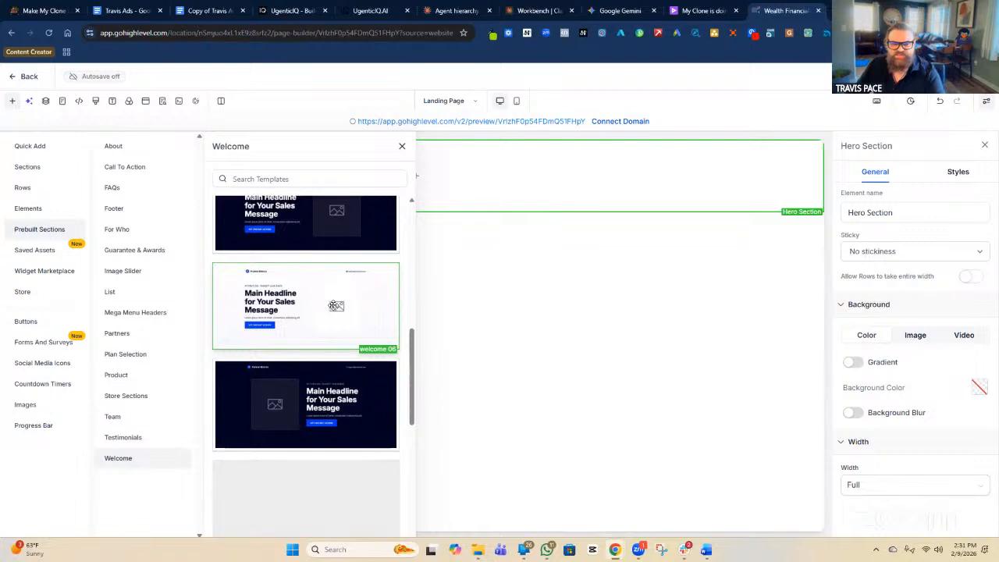
scroll(347, 309, "down", 2)
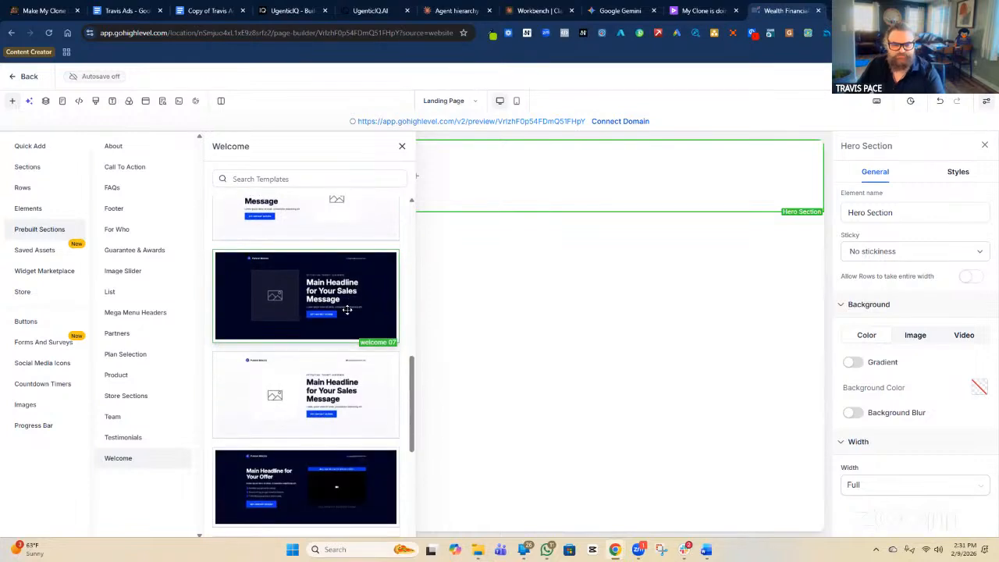
scroll(346, 309, "down", 1)
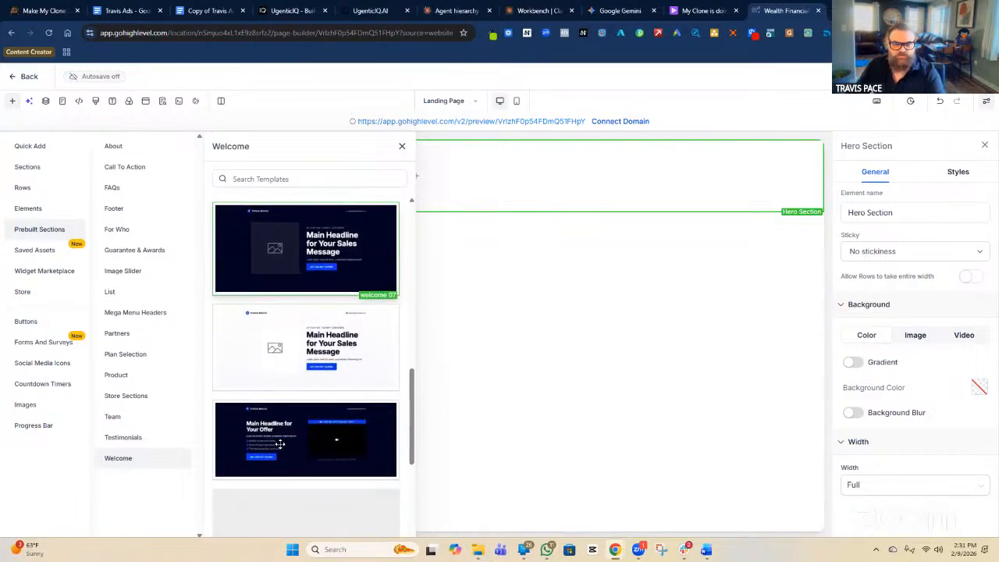
scroll(320, 375, "down", 2)
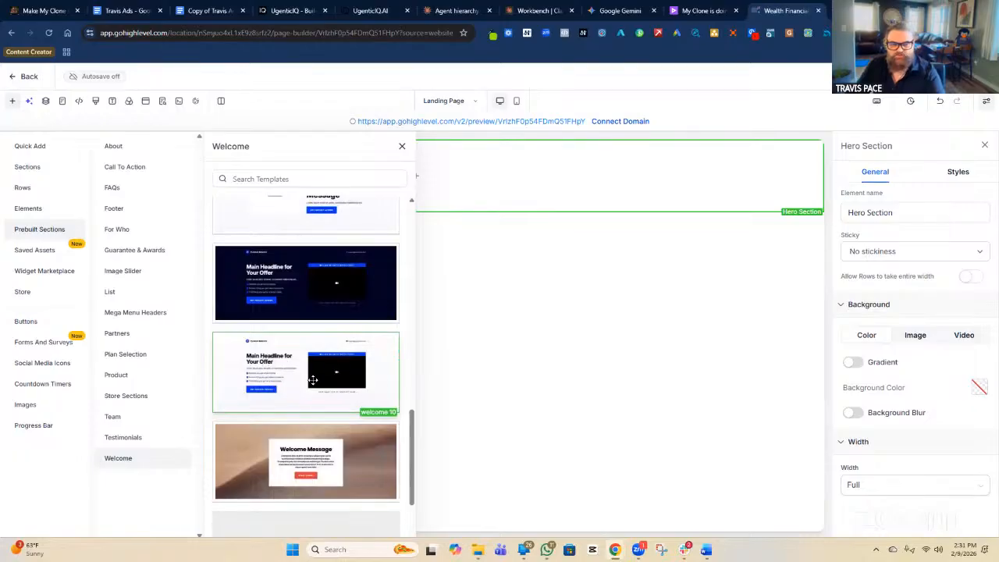
scroll(312, 380, "up", 5)
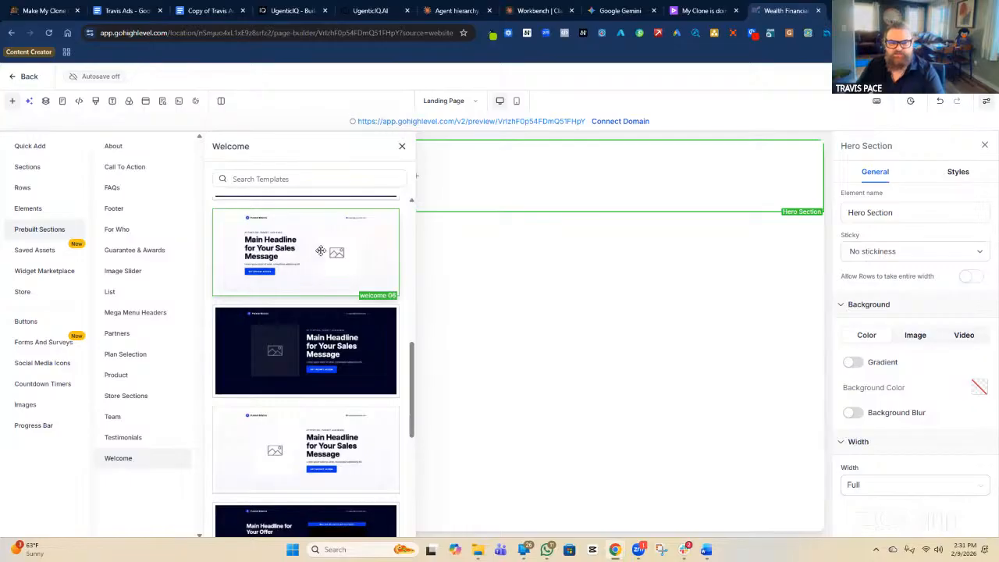
scroll(320, 259, "down", 5)
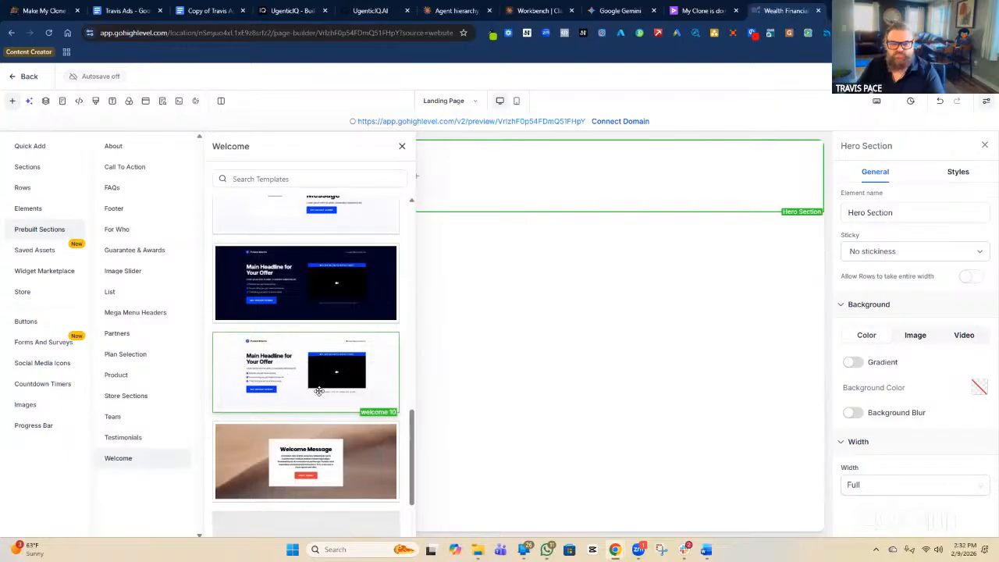
scroll(318, 351, "down", 1)
scroll(318, 351, "down", 3)
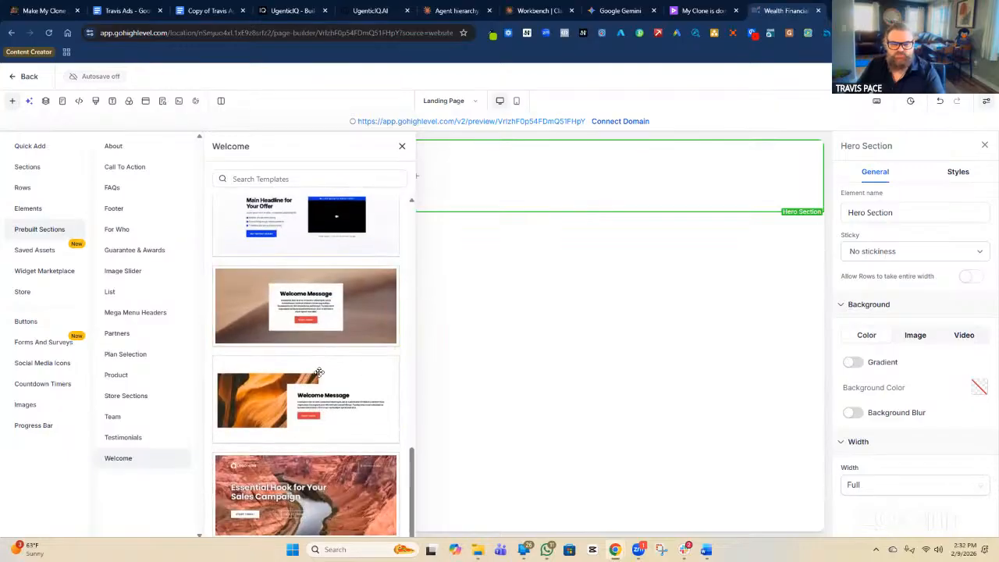
scroll(334, 366, "up", 4)
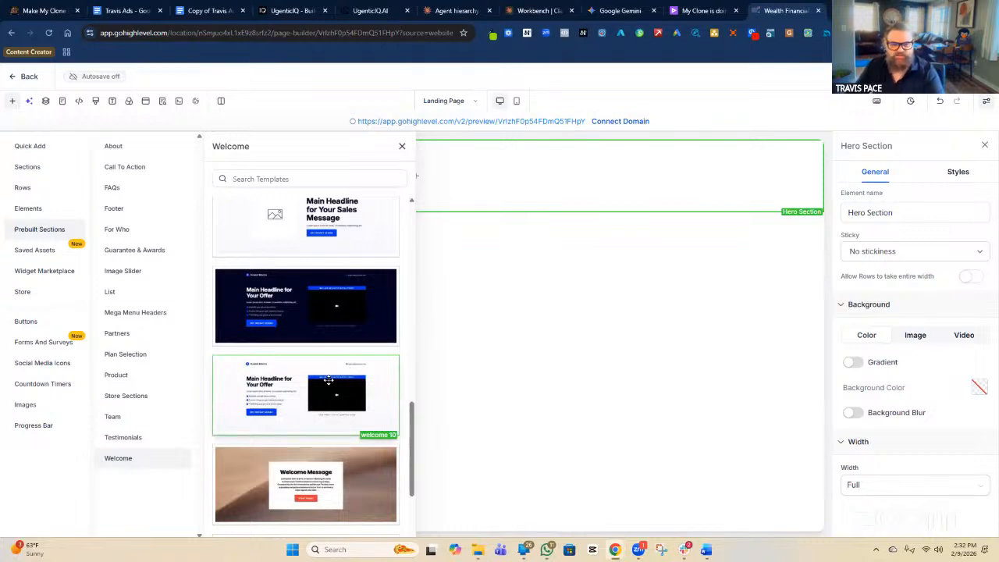
scroll(328, 380, "up", 5)
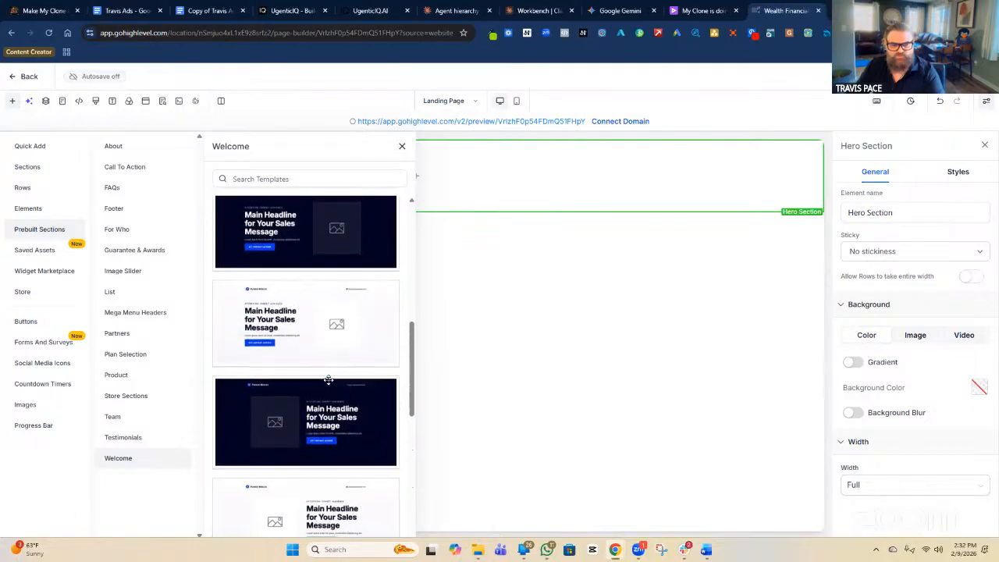
Add the light welcome 06 'Main Headline for Your Sales Message' template to the page and close the templates.
scroll(329, 380, "up", 5)
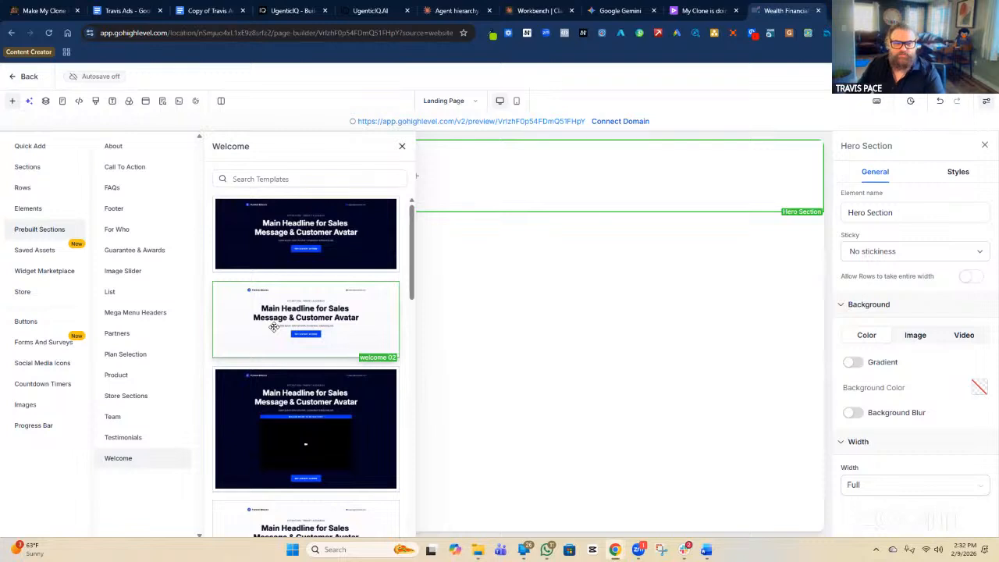
scroll(273, 327, "down", 3)
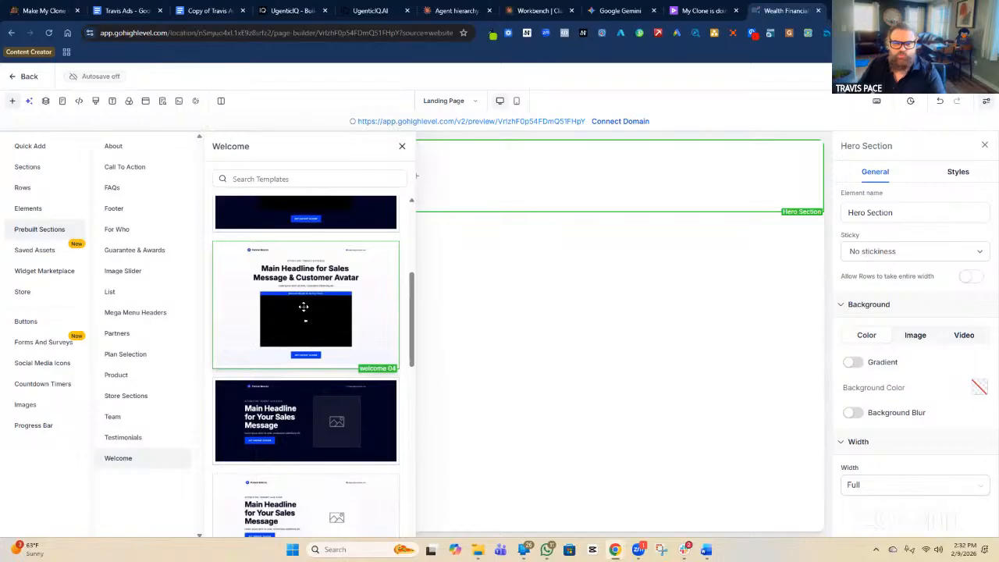
scroll(304, 315, "down", 2)
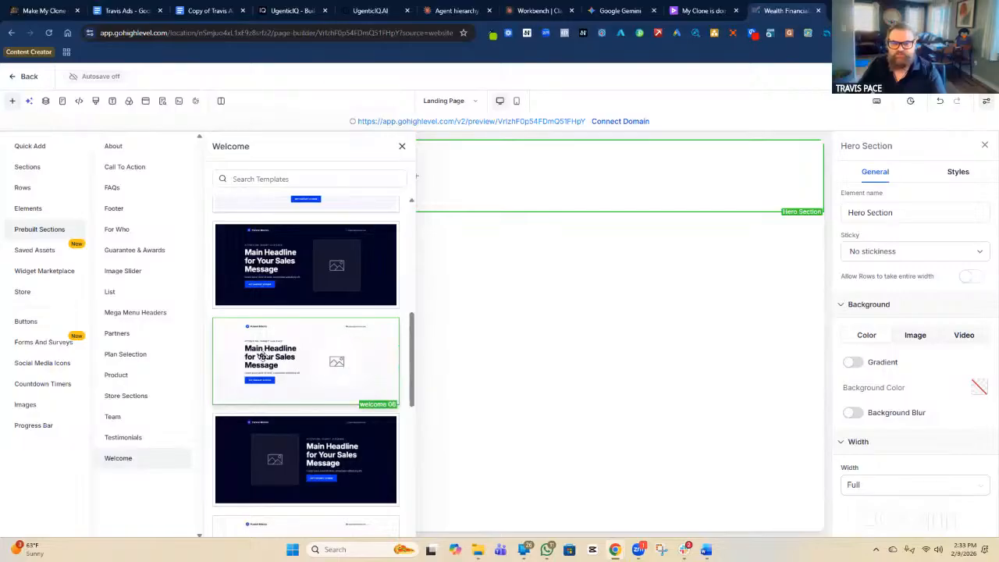
scroll(273, 351, "down", 4)
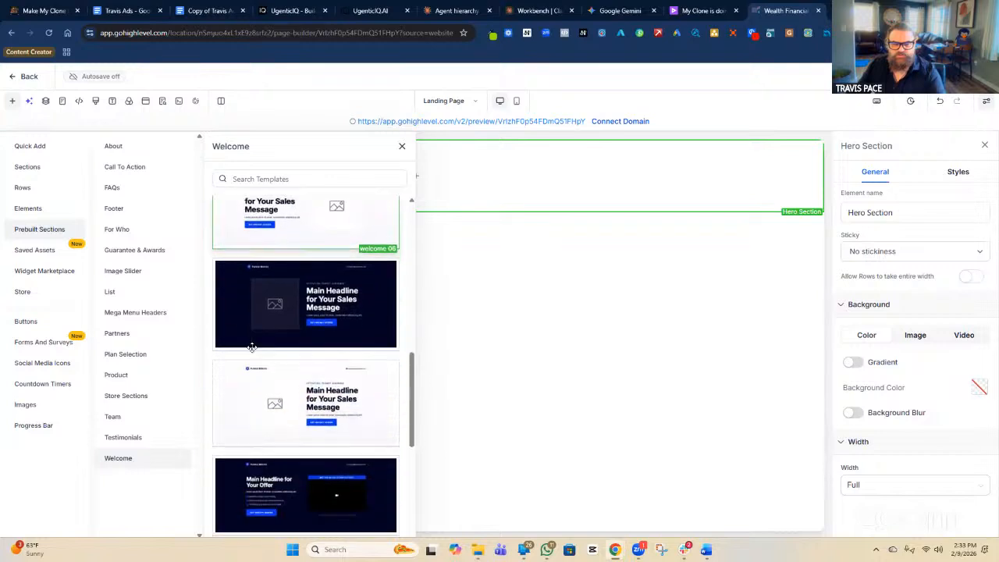
scroll(265, 351, "down", 2)
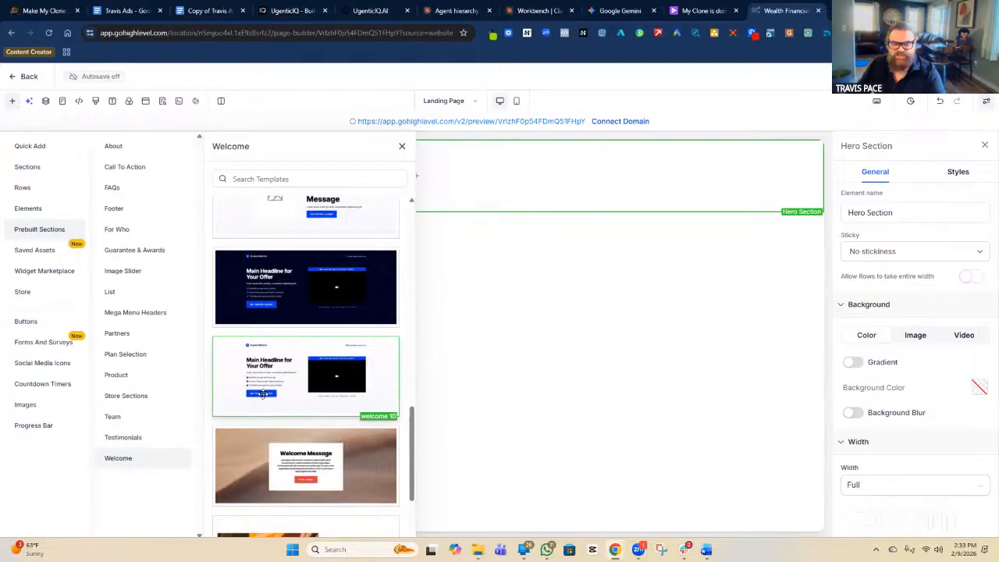
scroll(331, 388, "up", 5)
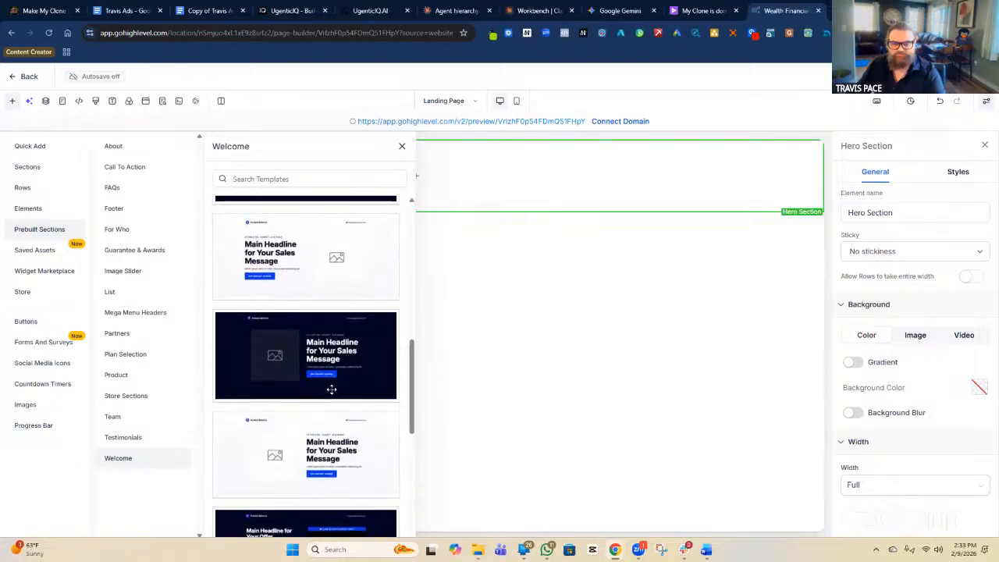
left_click_drag(327, 412, 679, 197)
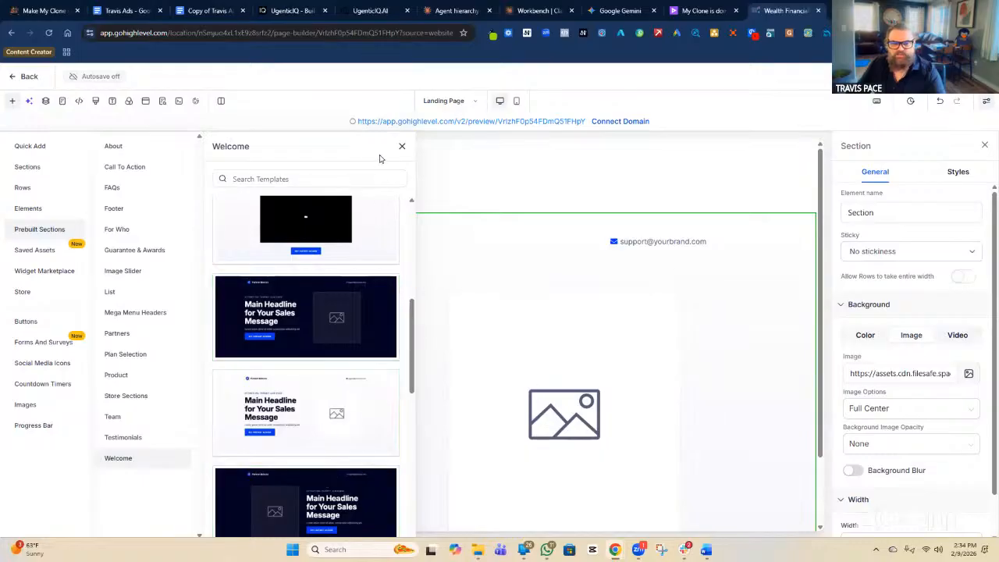
left_click(401, 148)
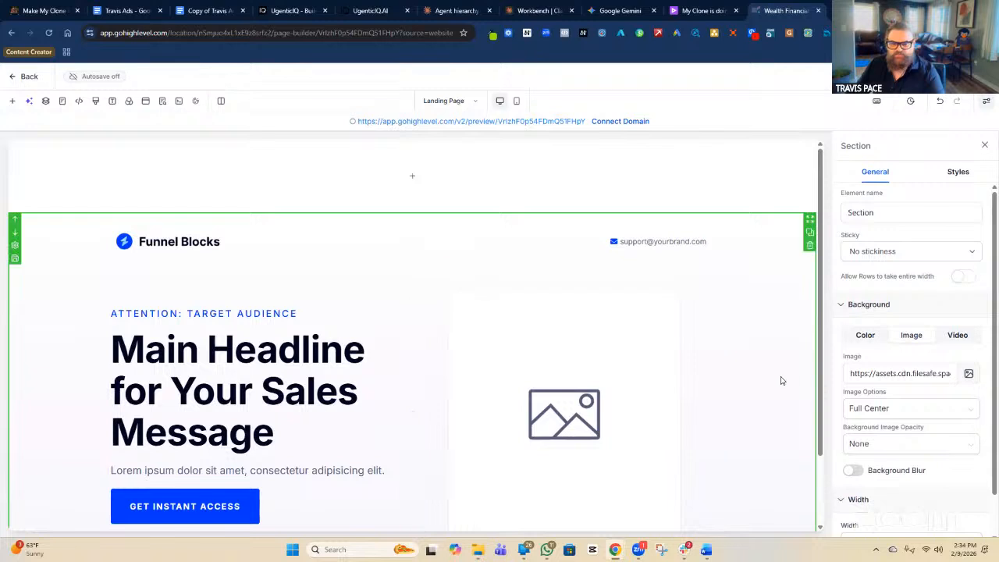
Name the newly added template section 'Hero Section'.
scroll(301, 415, "down", 1)
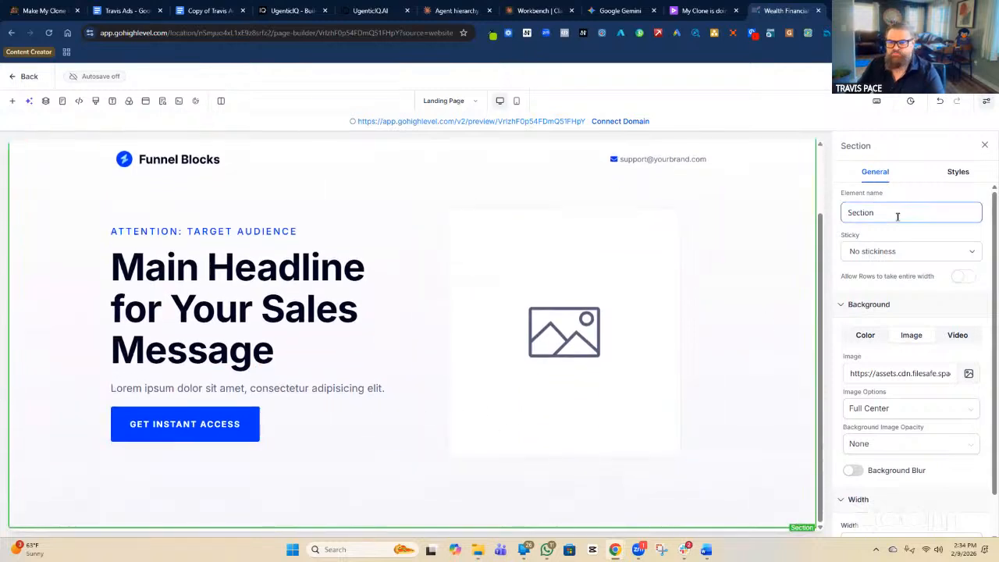
scroll(230, 179, "up", 1)
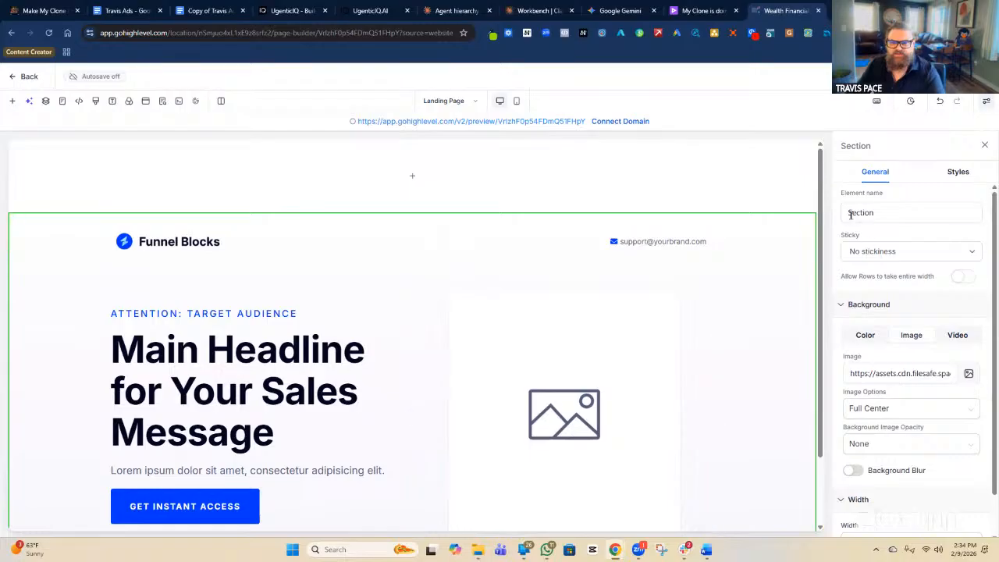
left_click(849, 213)
type("Hero")
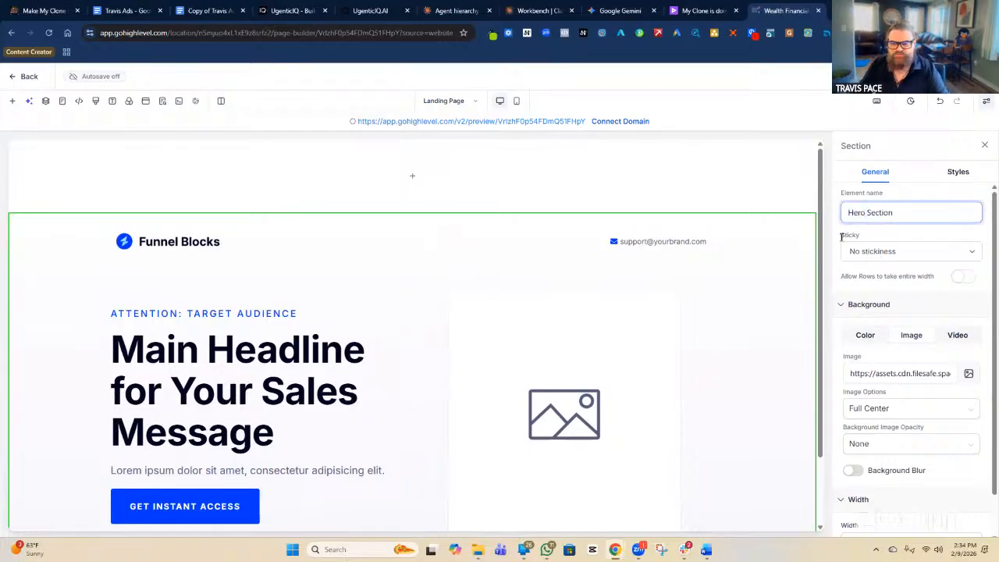
left_click(785, 310)
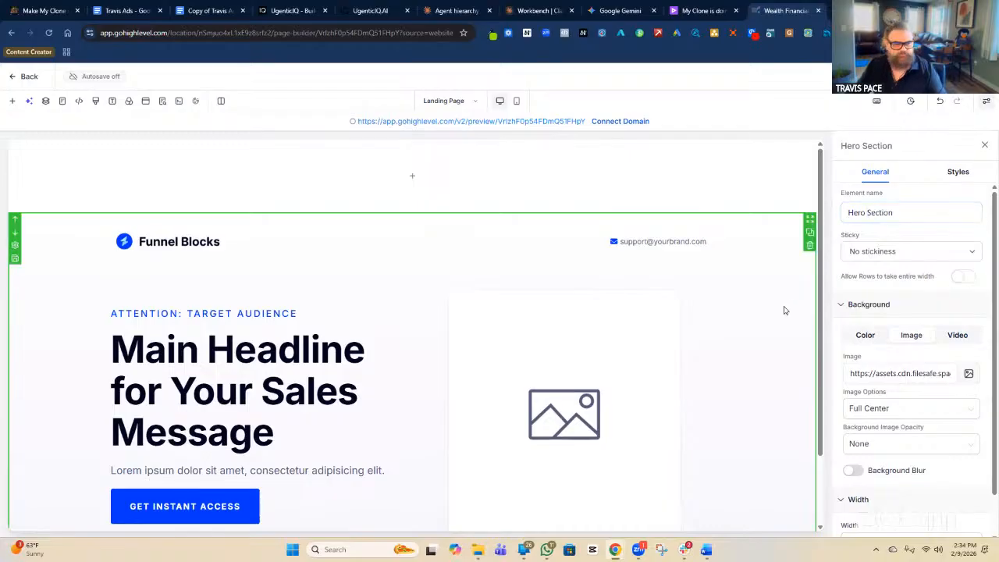
Rename the empty top section to 'Header Section'.
left_click(723, 190)
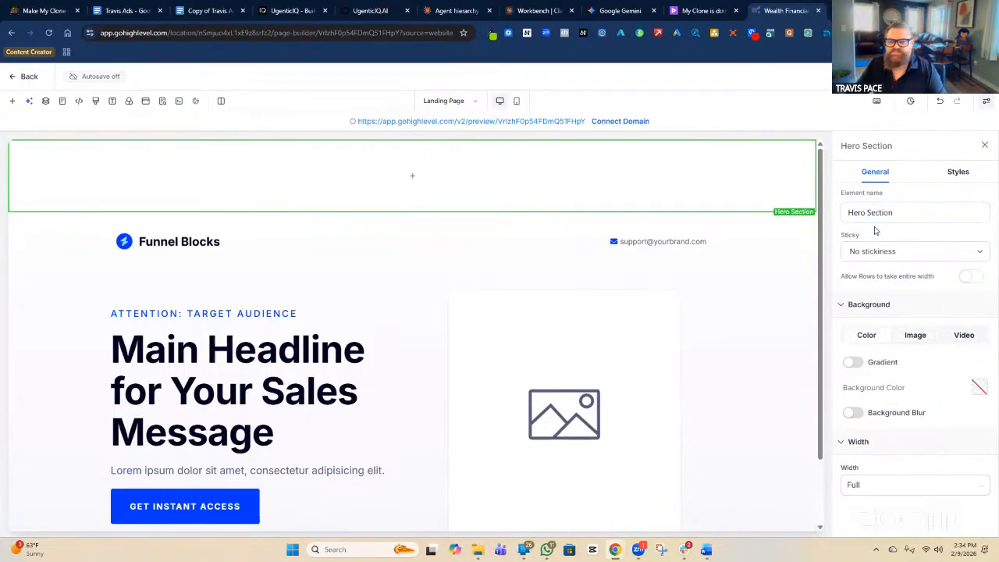
double_click(856, 212)
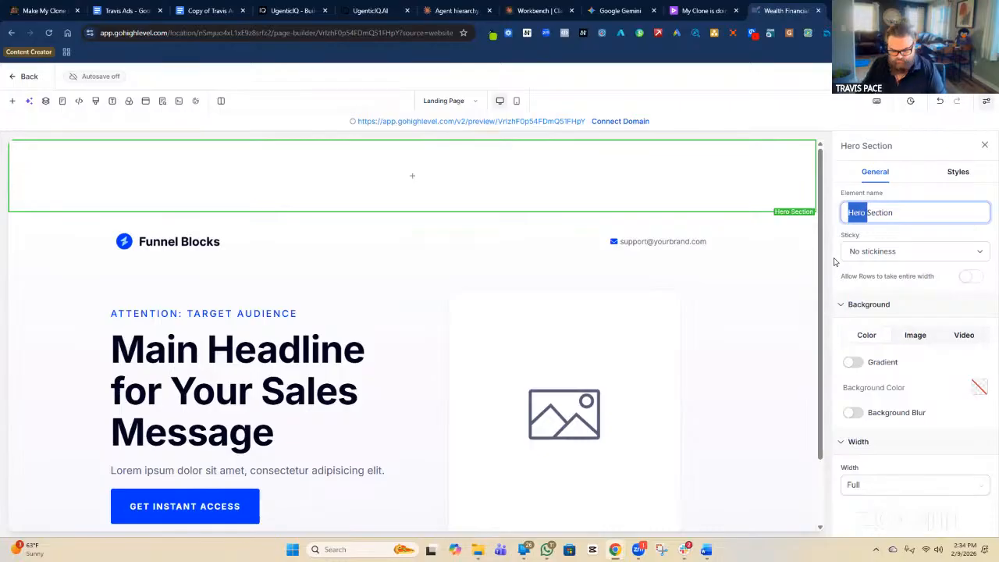
type("Head")
key("BackSpace")
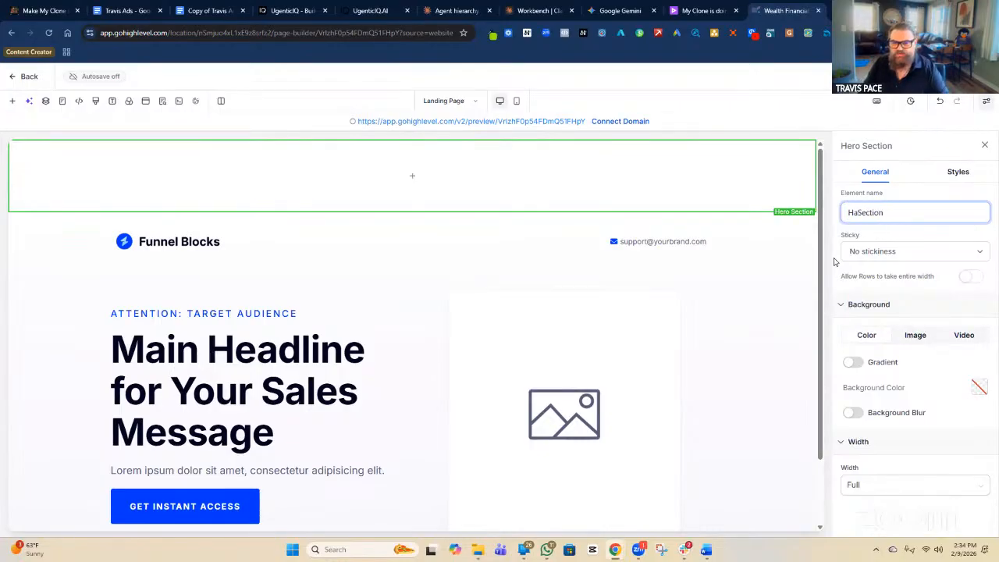
type("der")
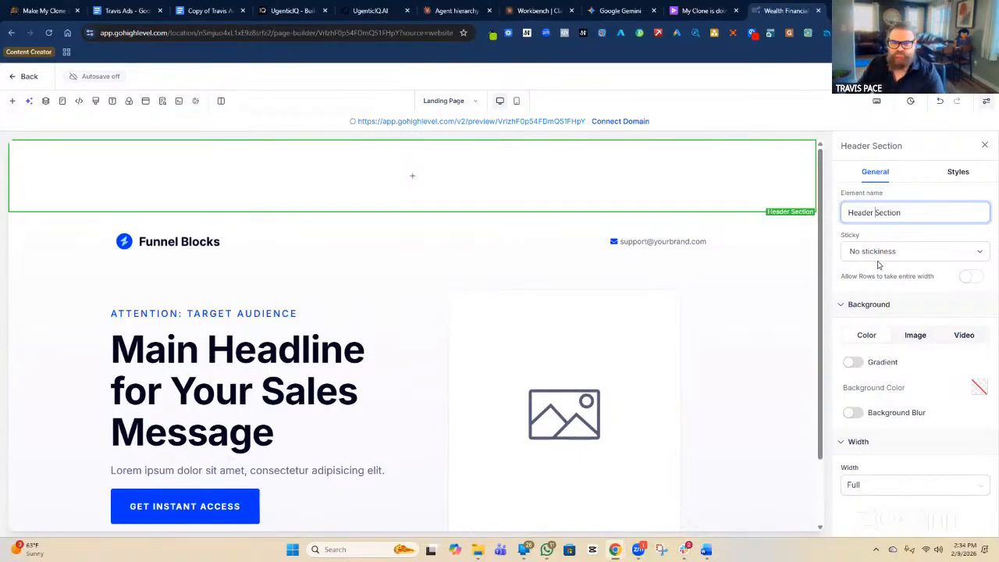
left_click(720, 274)
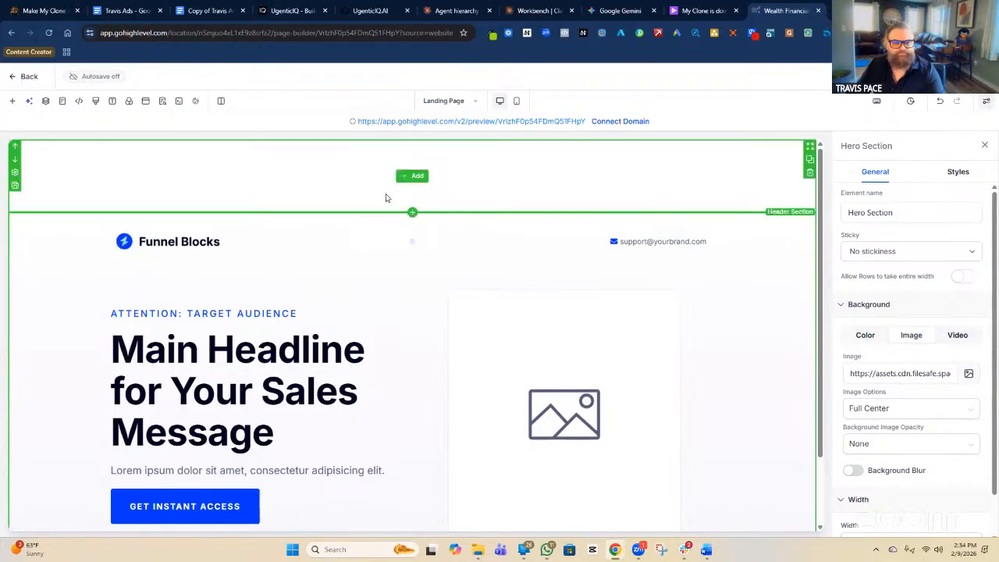
left_click(361, 203)
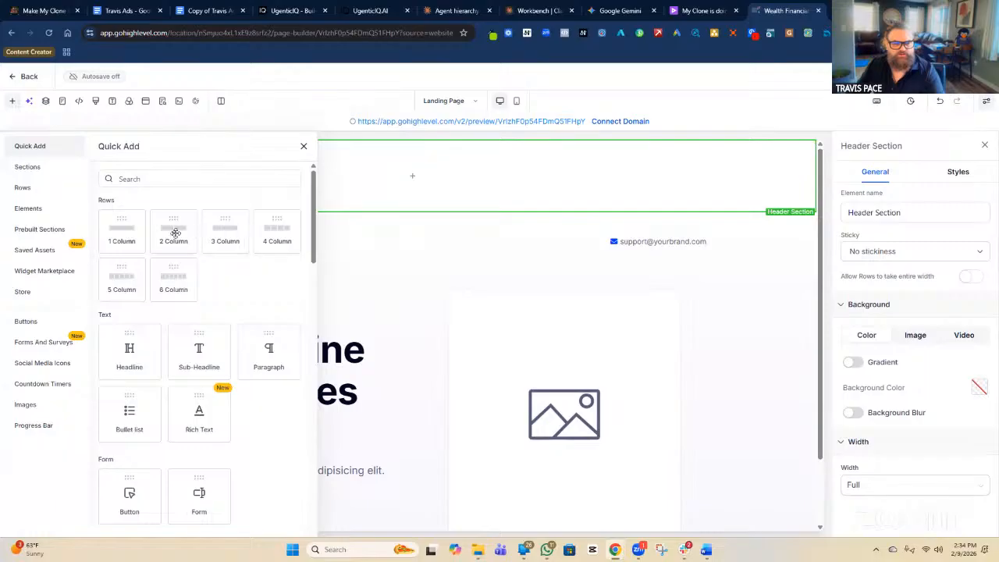
Add a two-column header row holding the Funnel Blocks logo and support email, deleting the empty row.
left_click(174, 233)
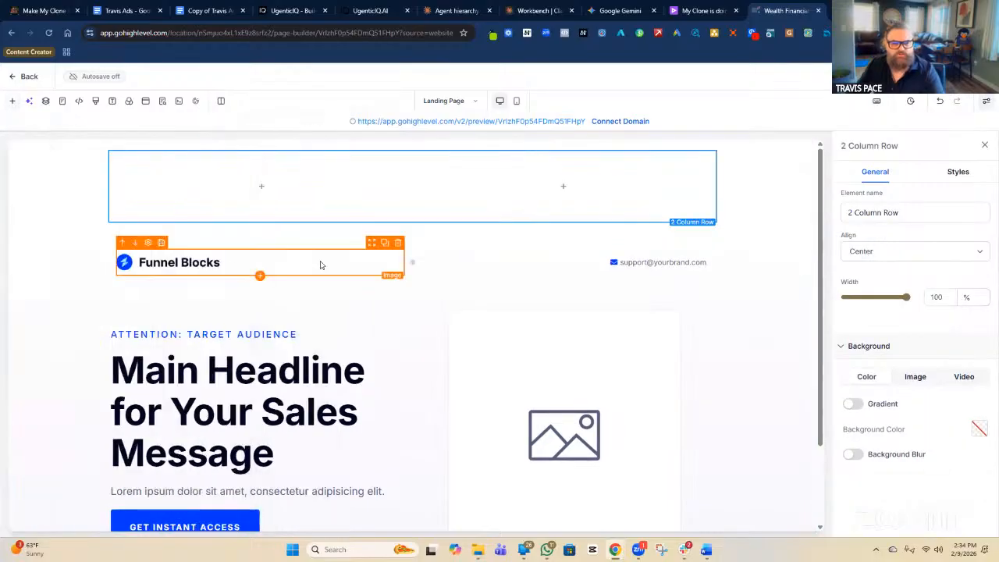
left_click_drag(372, 245, 347, 203)
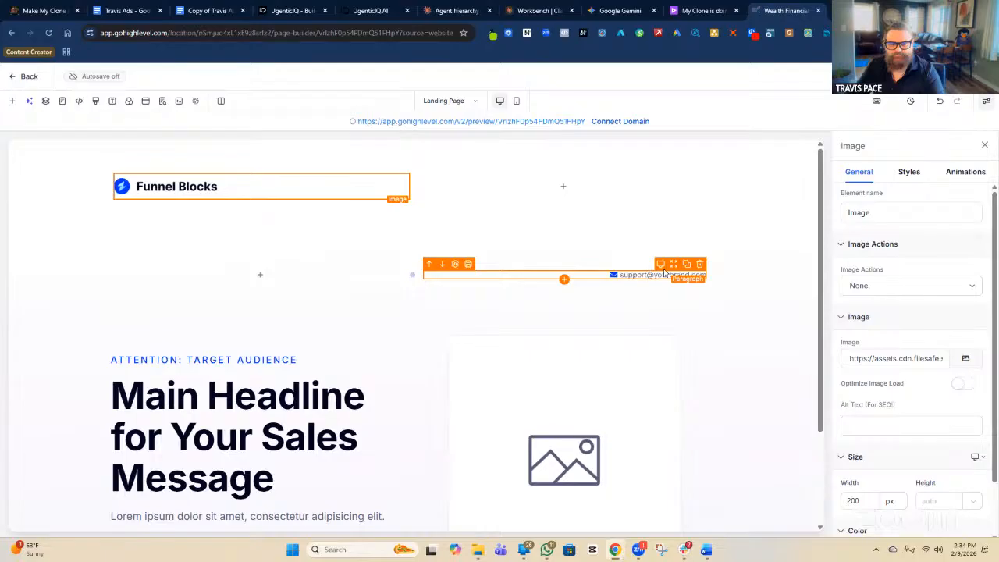
left_click_drag(675, 267, 668, 185)
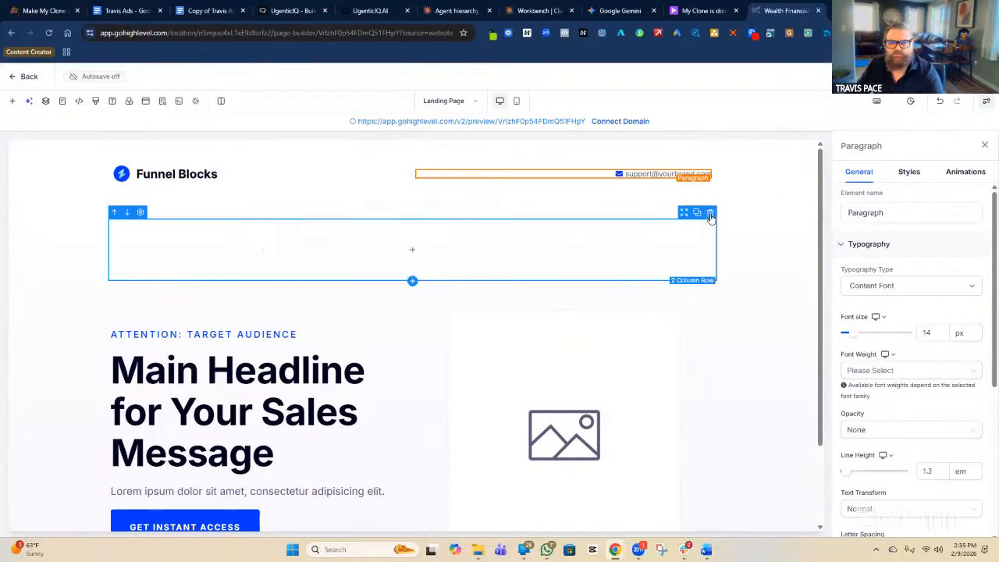
left_click(709, 213)
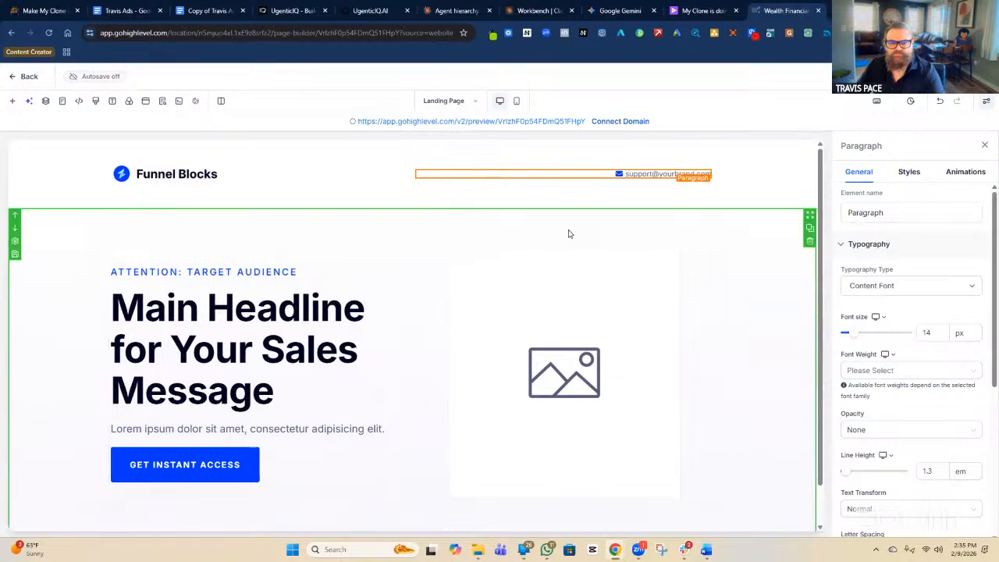
left_click(740, 198)
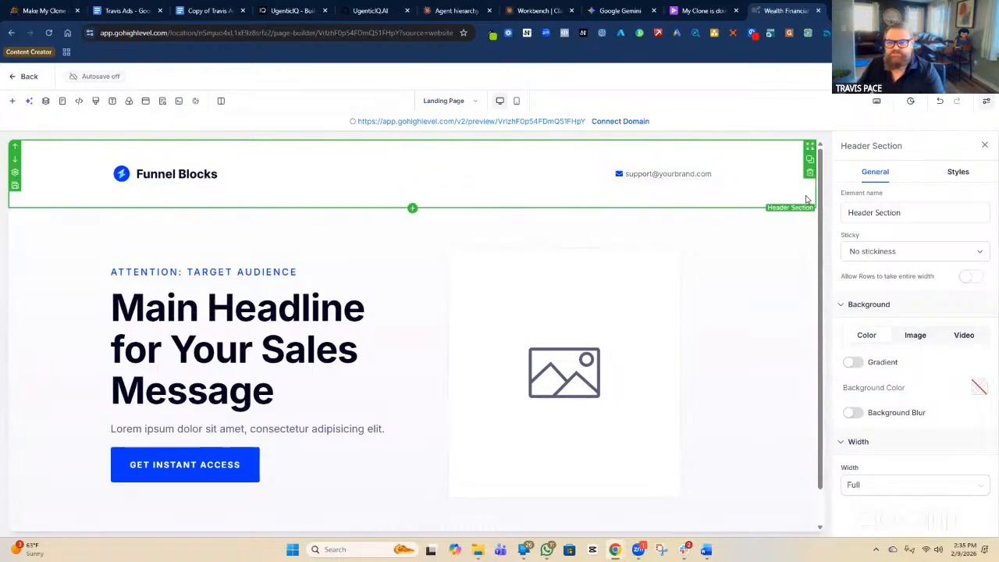
Set the Header Section's Sticky option to 'Stick to top on scroll'.
left_click(865, 212)
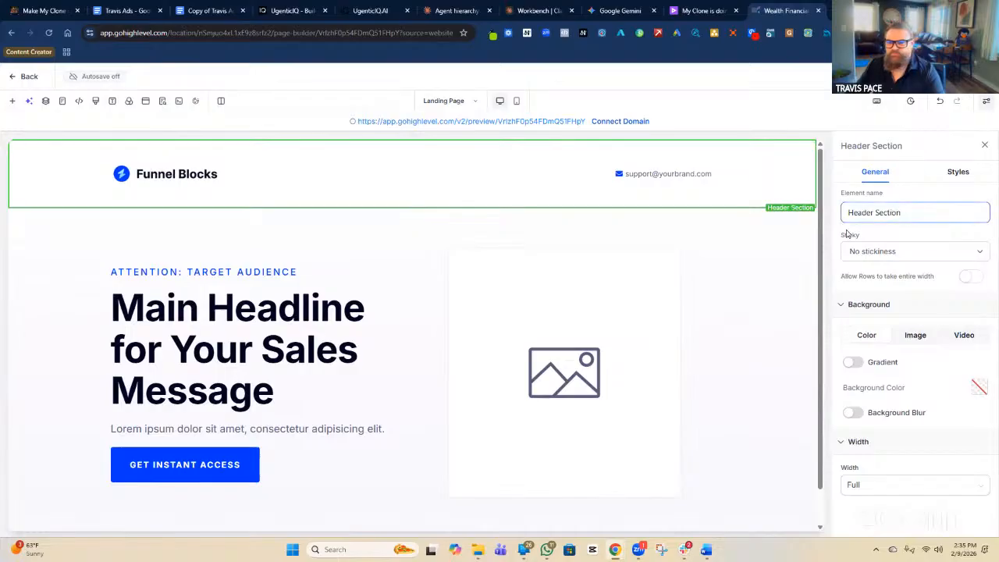
left_click(910, 254)
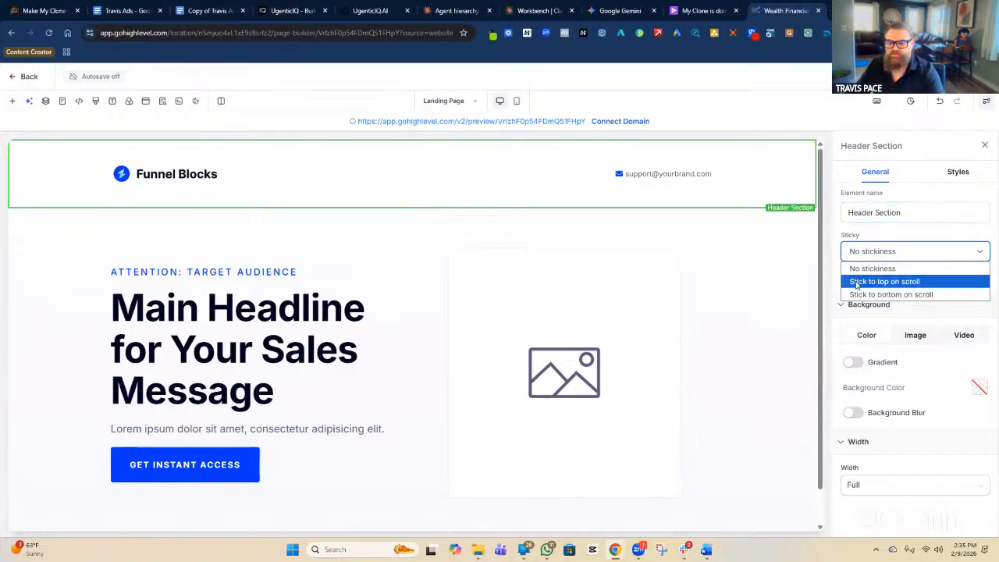
left_click(911, 283)
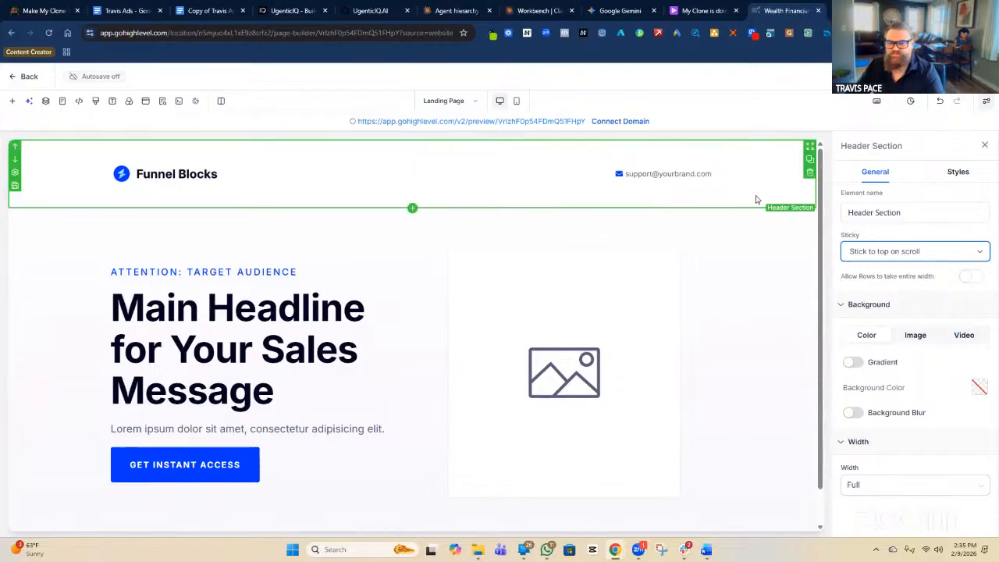
left_click(162, 102)
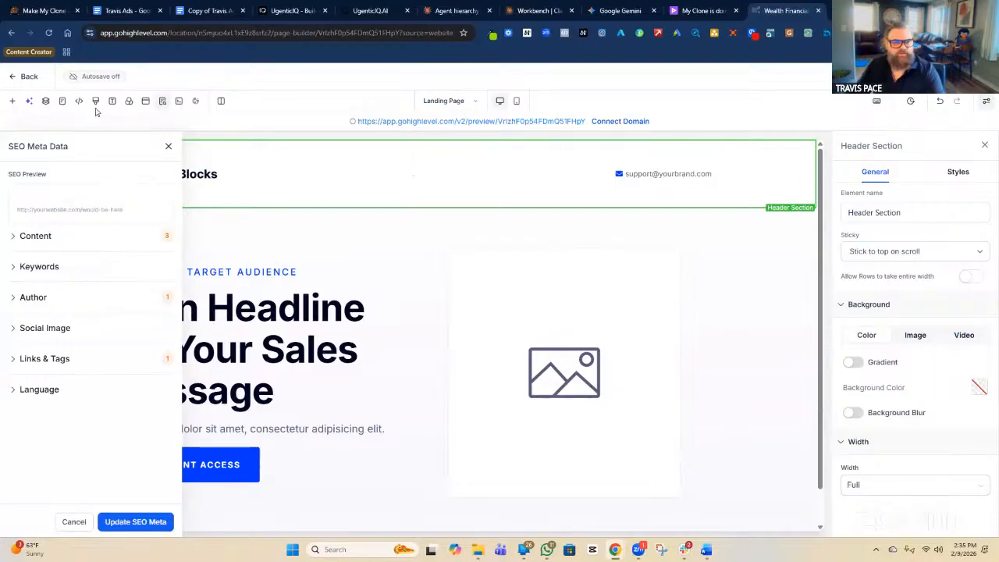
Switch autosave on and close the SEO Meta Data panel without changes.
mouse_move(135, 83)
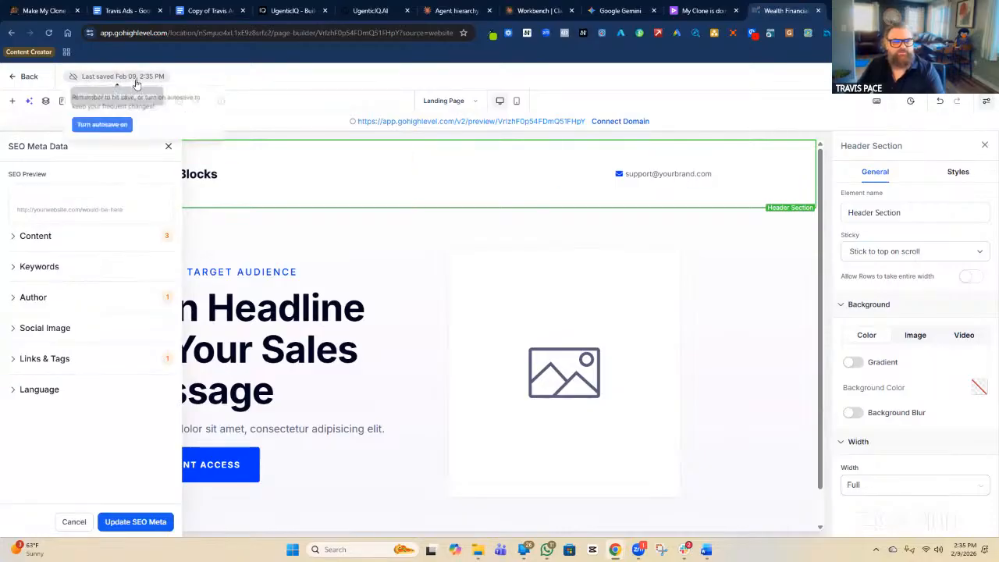
left_click(107, 126)
mouse_move(95, 88)
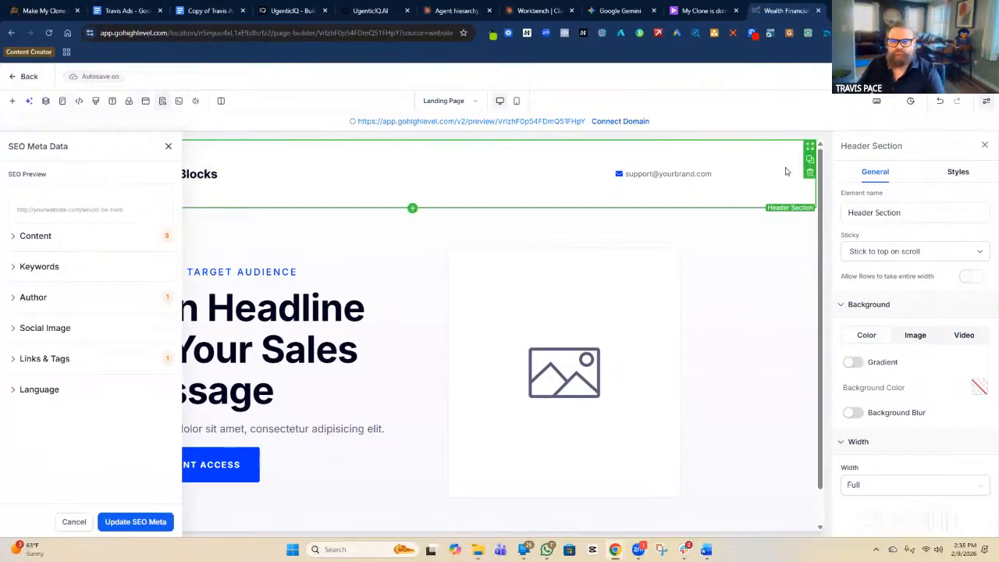
left_click(168, 147)
left_click(189, 180)
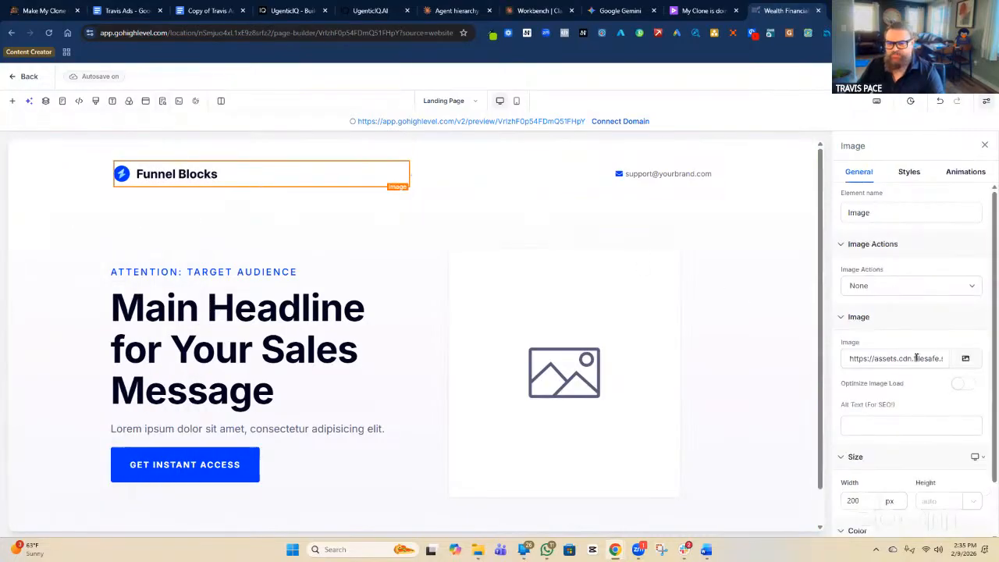
mouse_move(143, 178)
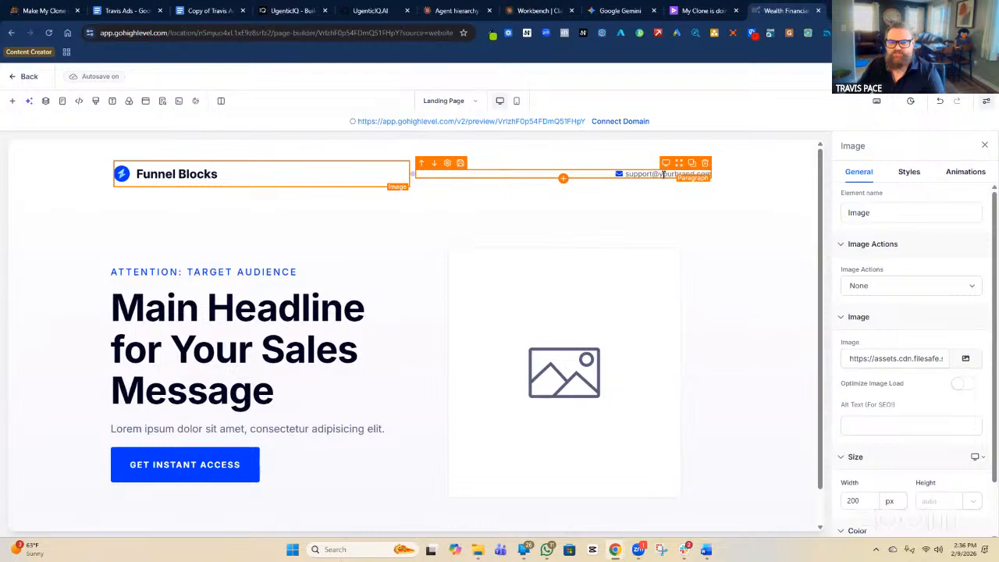
left_click(593, 173)
left_click(367, 175)
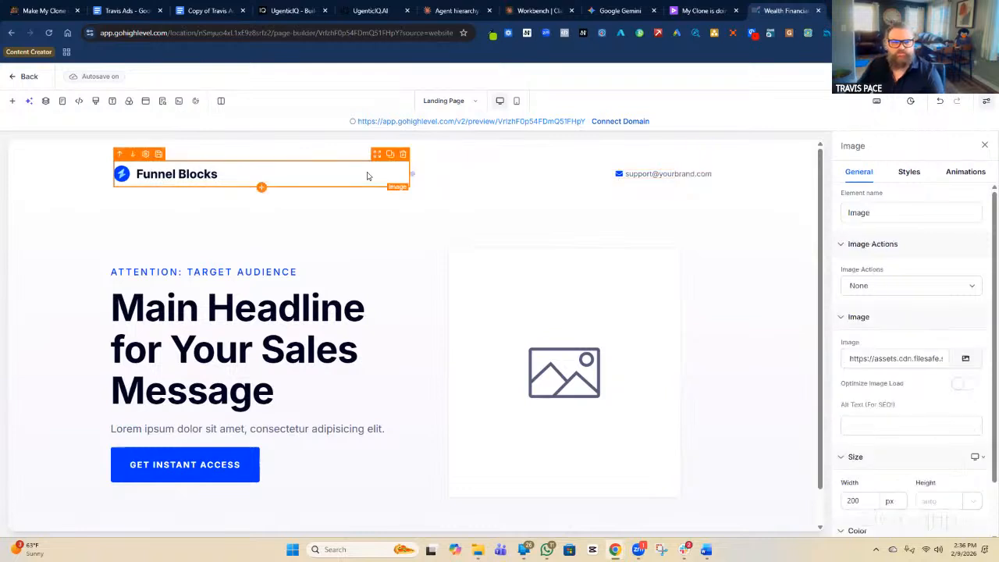
scroll(867, 287, "down", 1)
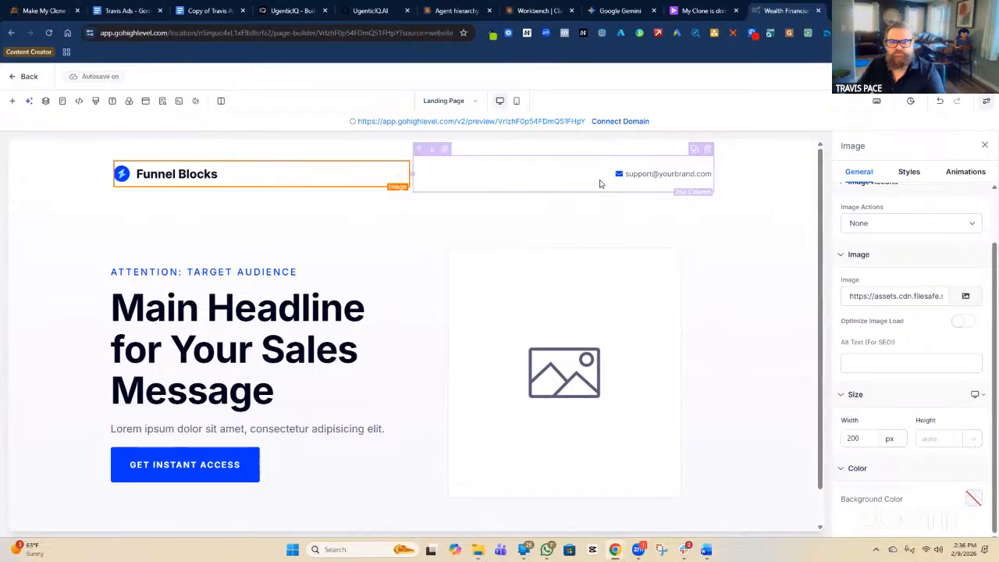
left_click(603, 178)
Change the support email paragraph's height from 200 px to 50 px.
scroll(896, 345, "down", 2)
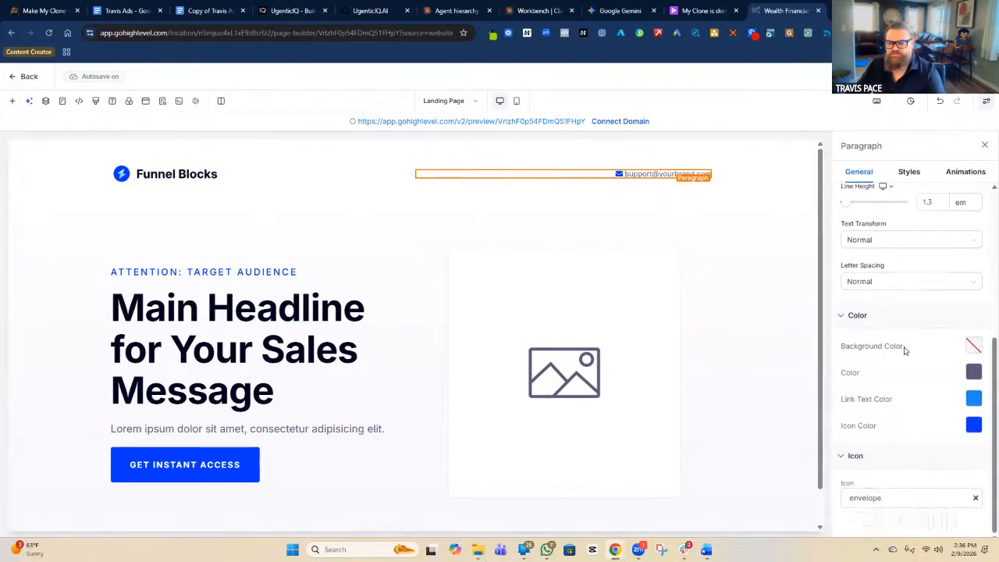
scroll(903, 351, "up", 3)
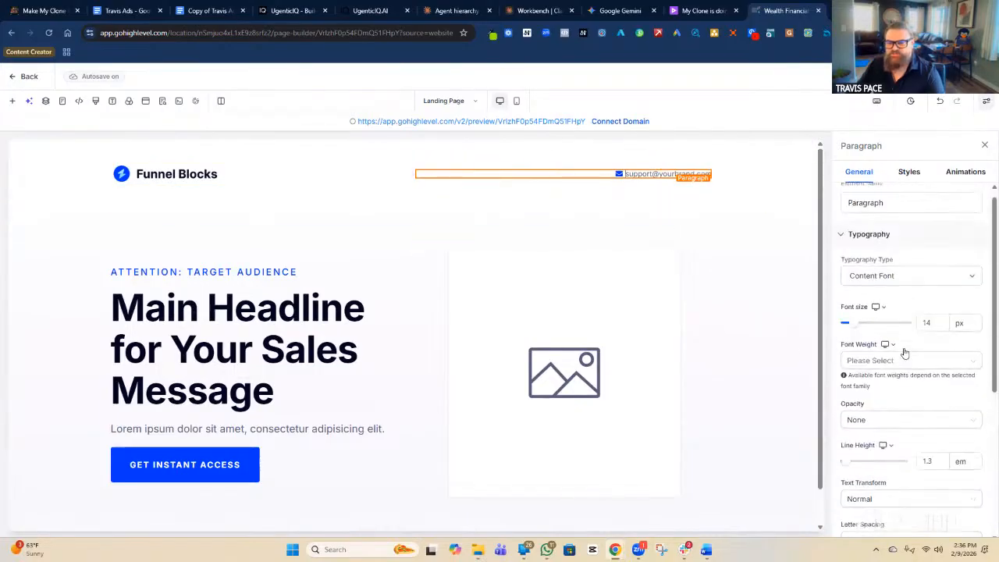
scroll(904, 353, "down", 1)
scroll(904, 352, "down", 2)
scroll(904, 351, "up", 5)
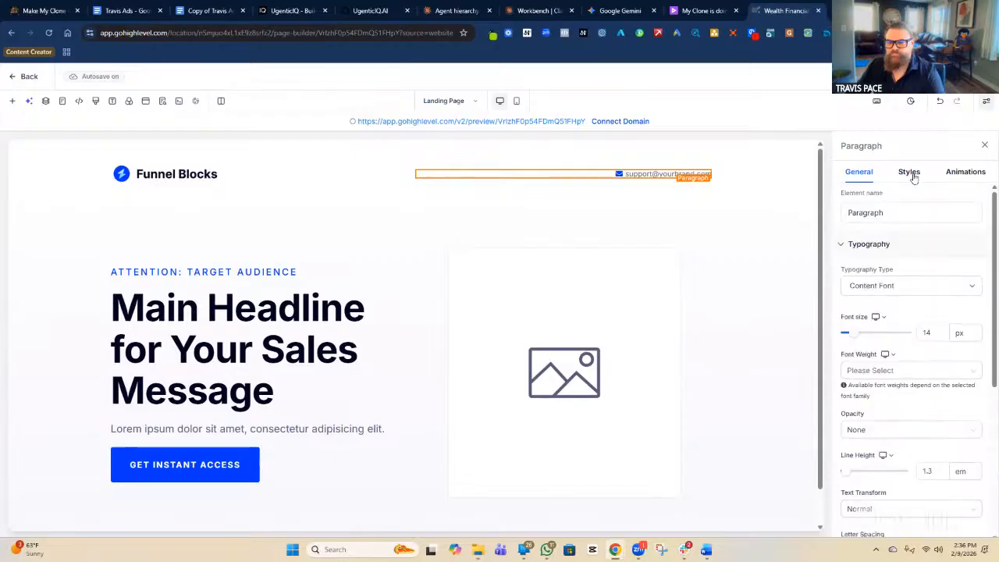
left_click(907, 175)
scroll(910, 384, "down", 3)
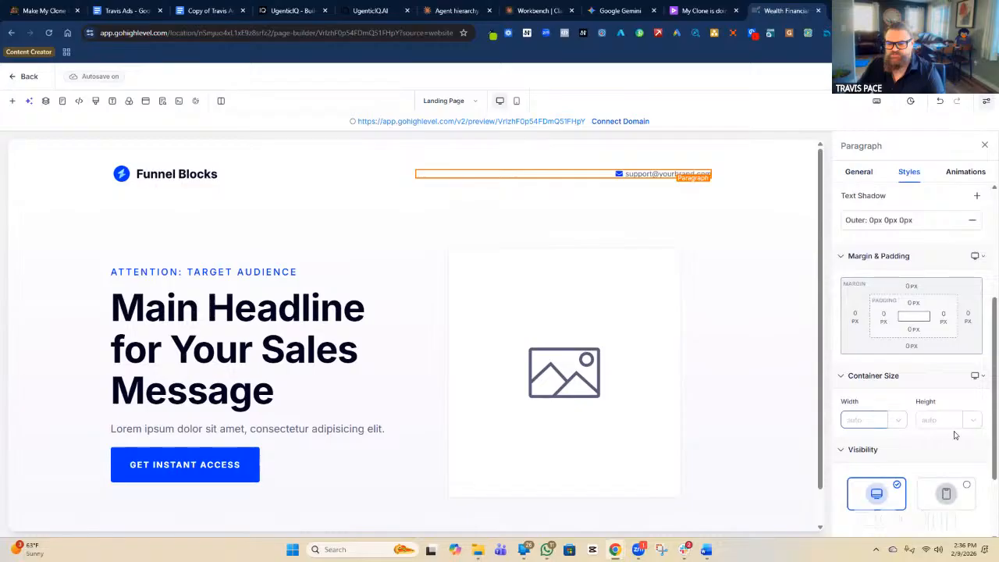
type("200")
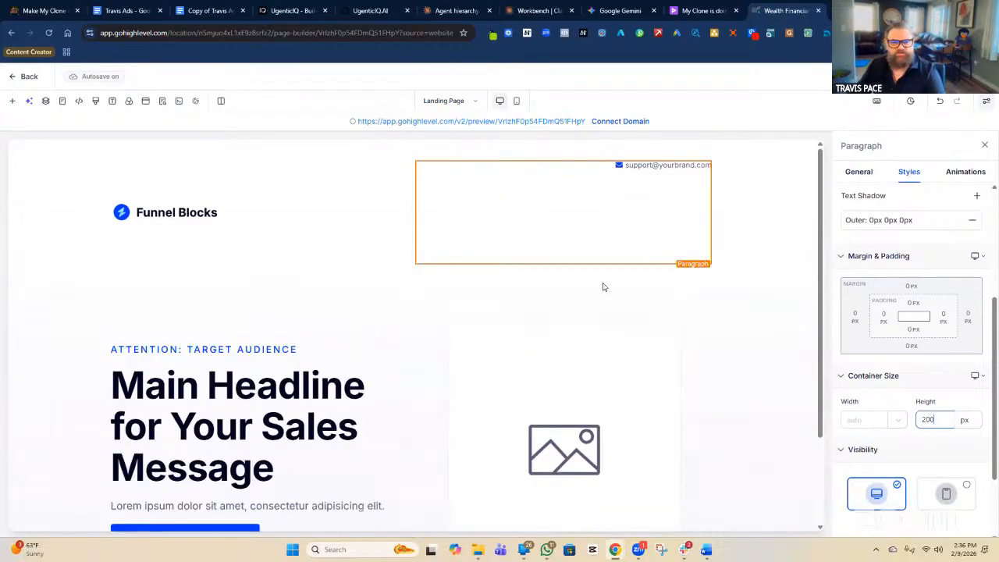
double_click(918, 415)
key("BackSpace")
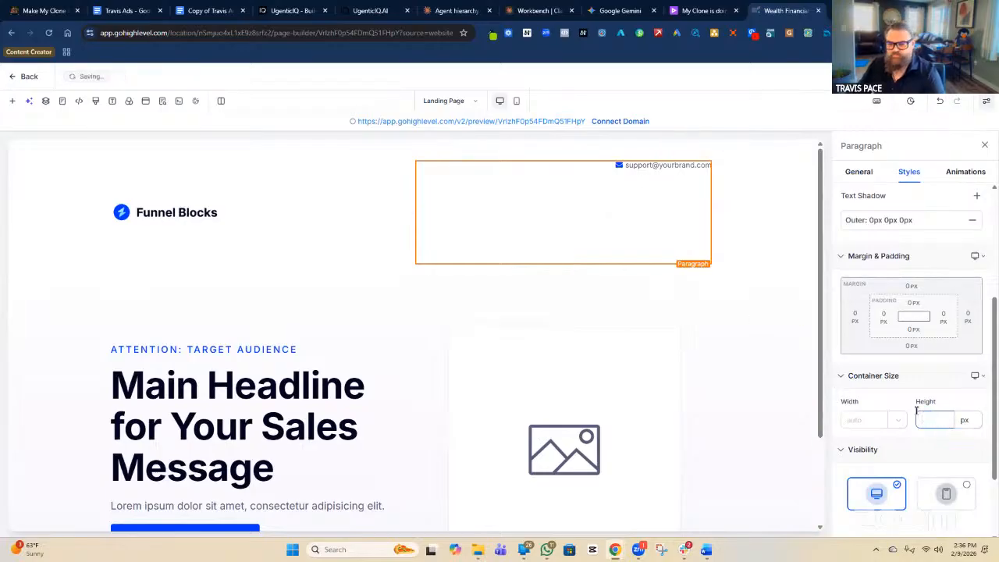
left_click(904, 403)
double_click(927, 419)
type("50")
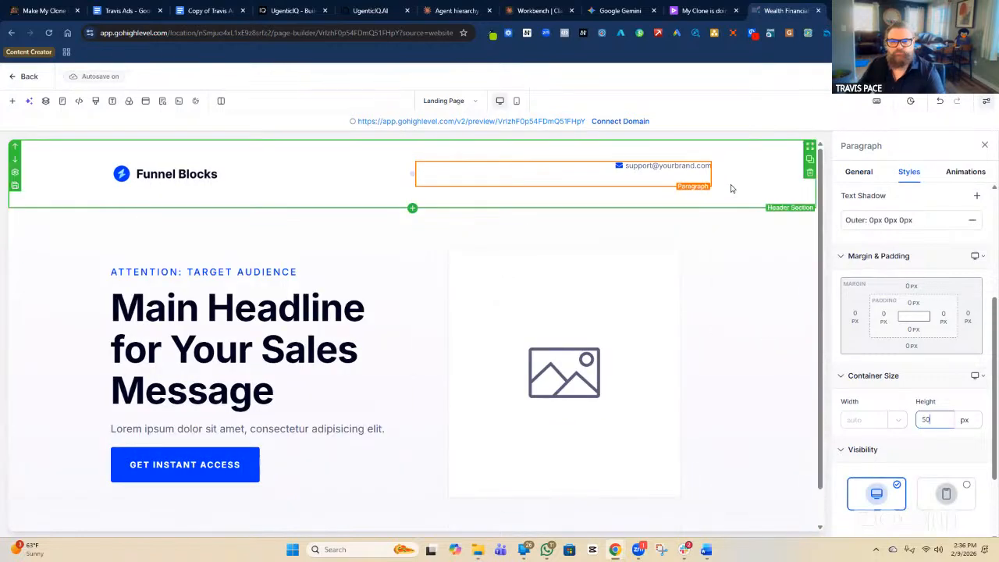
left_click(578, 177)
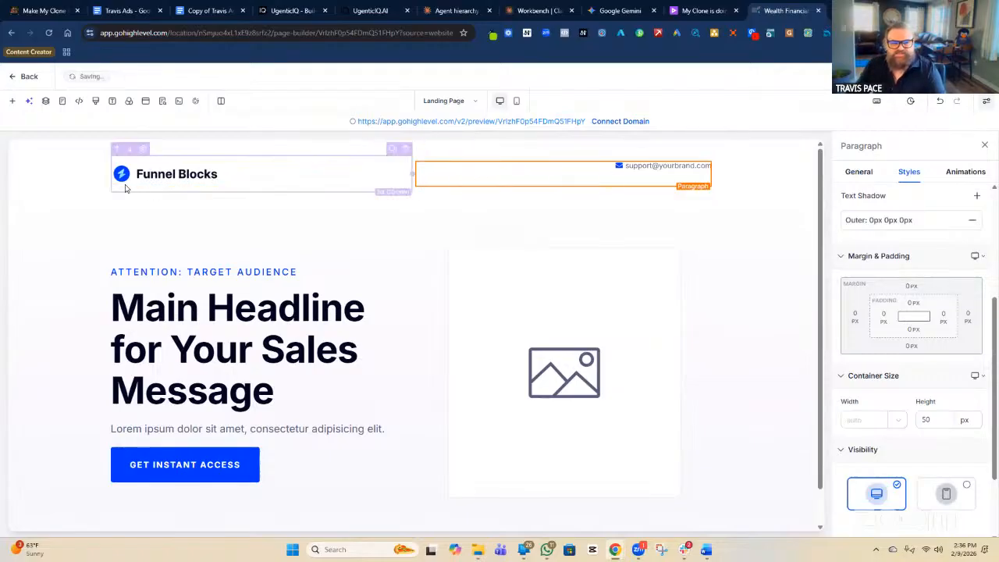
Duplicate the logo column so a second Funnel Blocks logo sits beside the first.
left_click(362, 162)
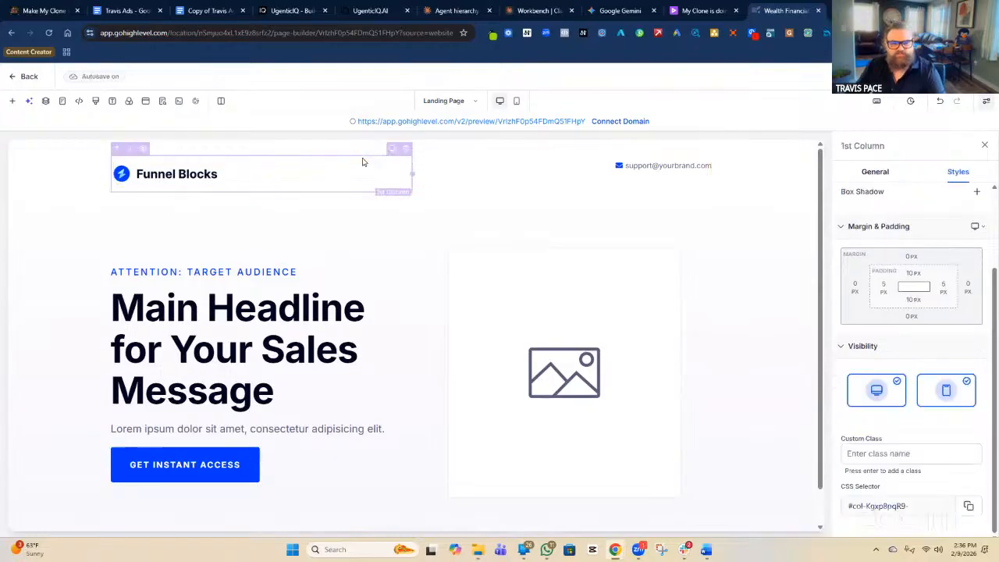
left_click(392, 148)
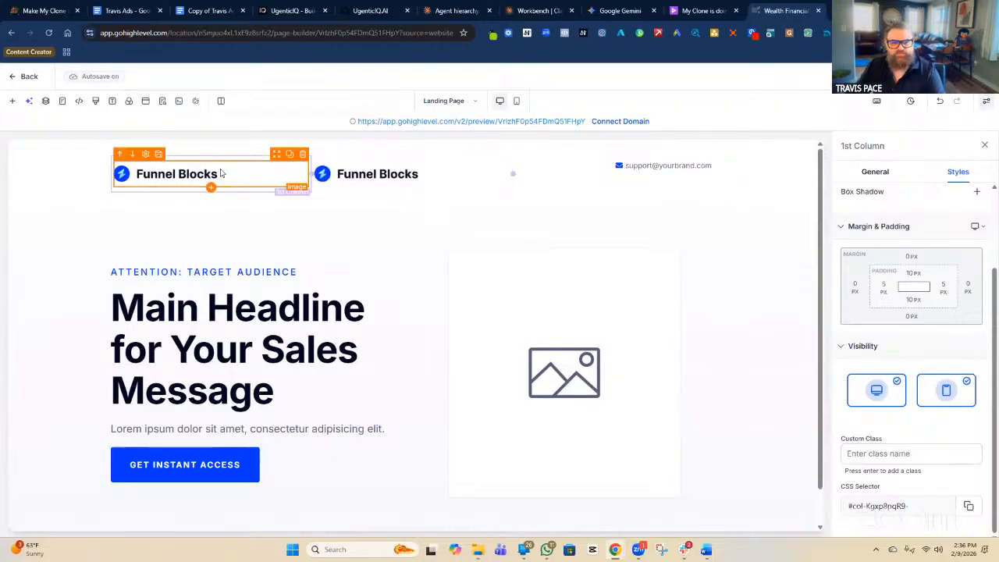
left_click(398, 176)
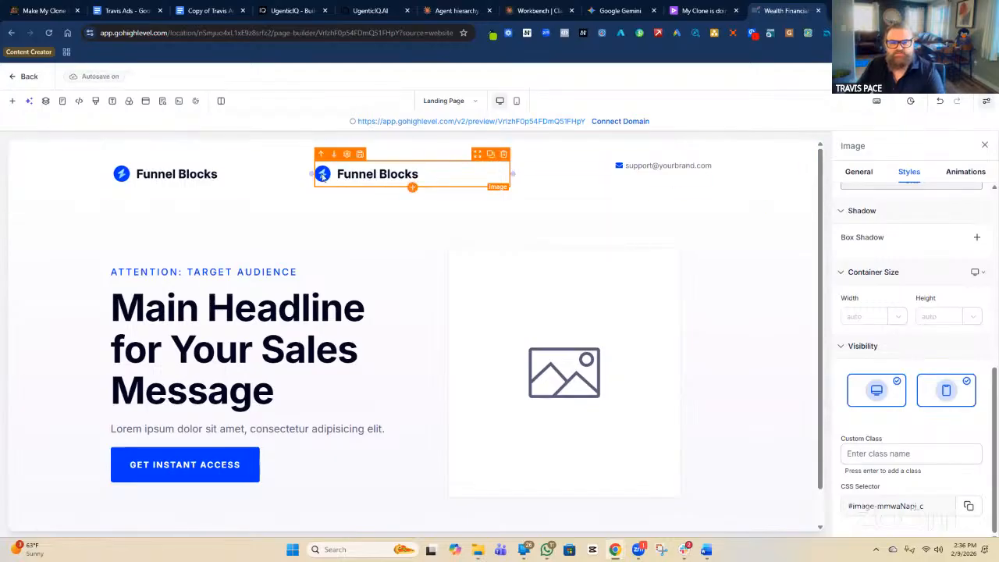
Delete the duplicated logo and add a Headline element in the emptied column.
left_click(503, 154)
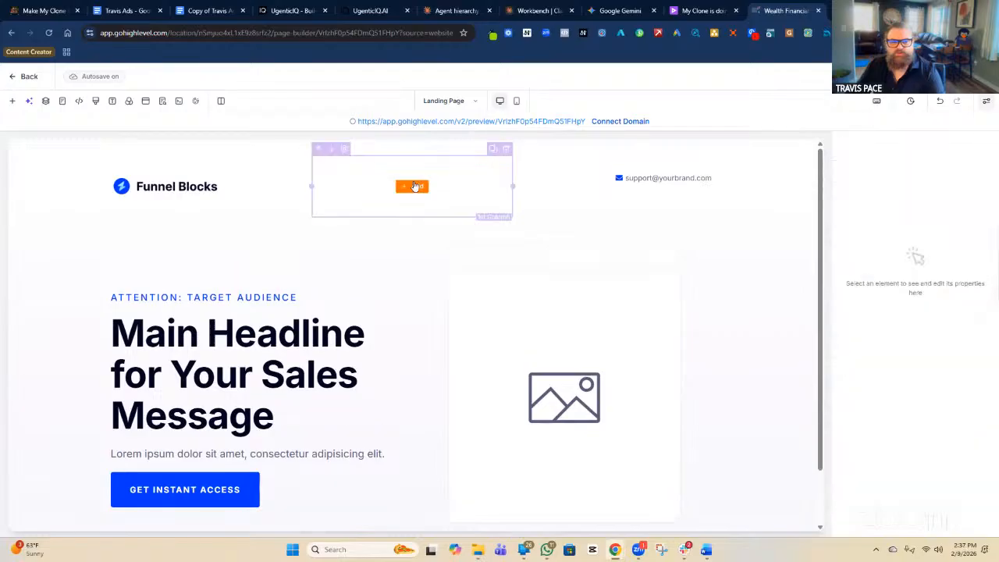
left_click(412, 186)
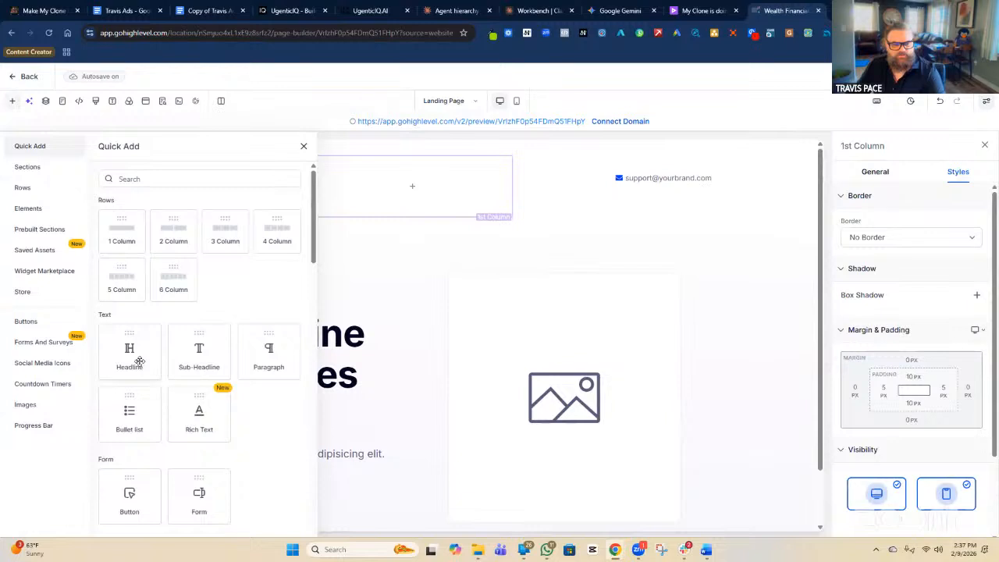
left_click(132, 355)
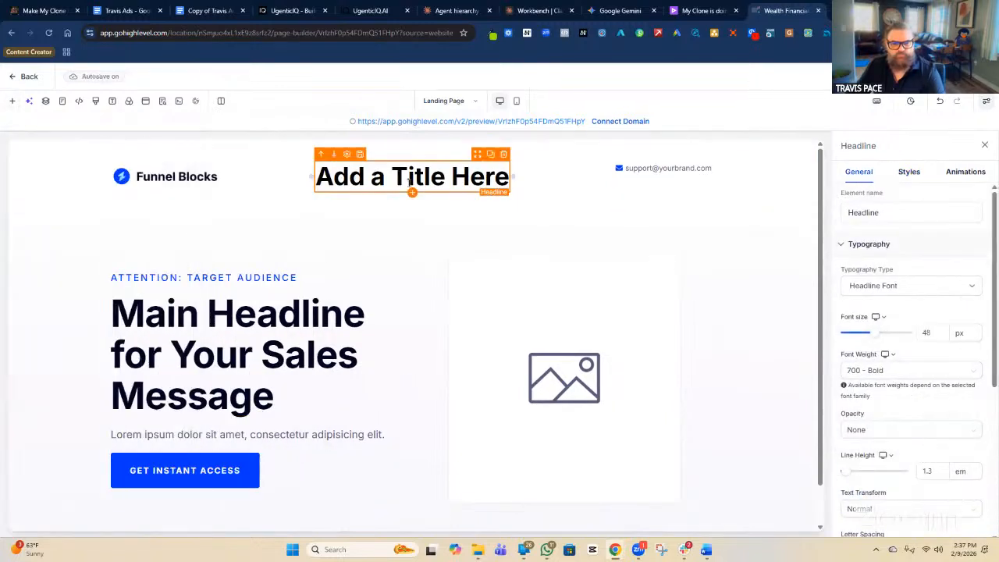
Change the headline text to 'Name of Insurance Agency'.
double_click(411, 178)
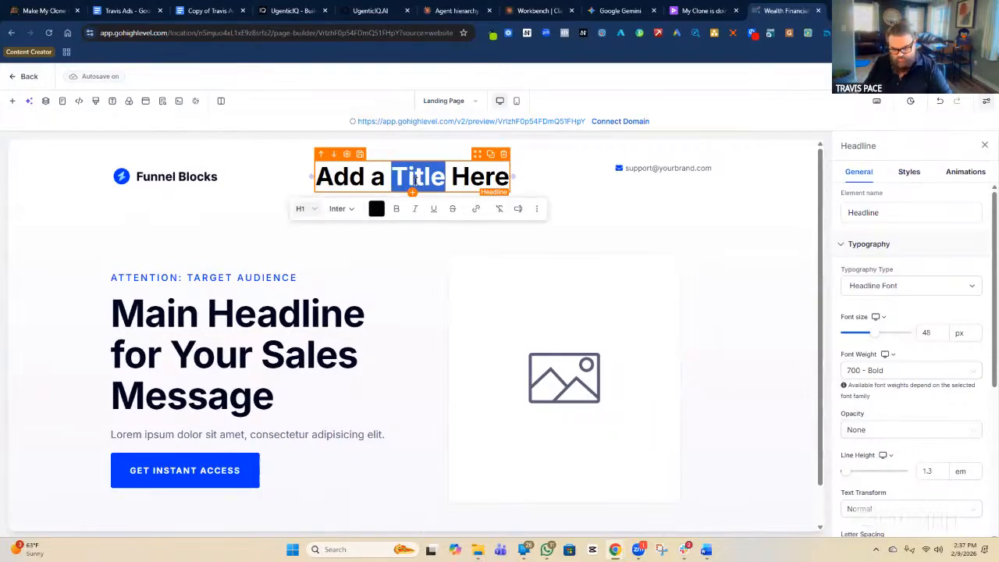
triple_click(416, 178)
type("Name")
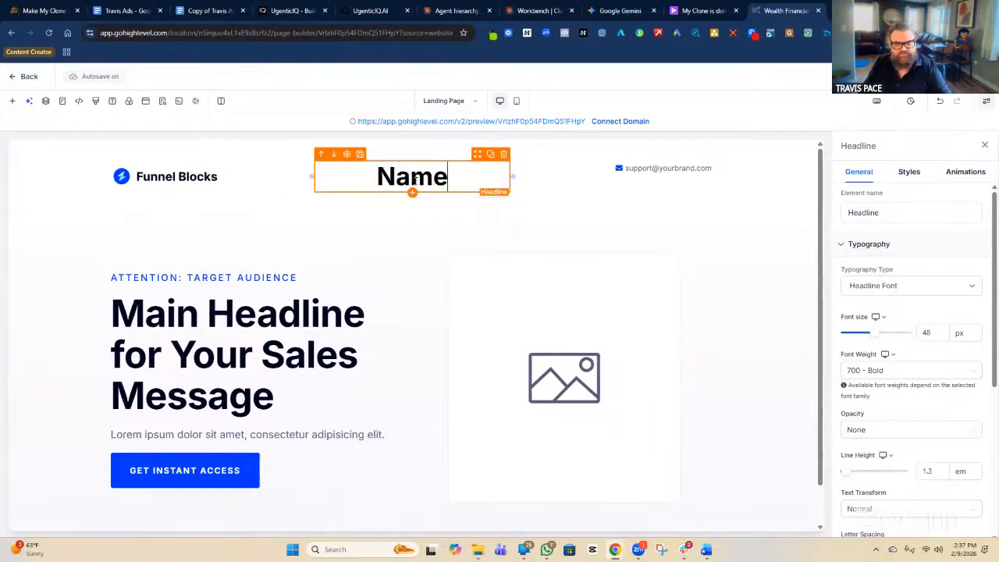
type(" ofInsur")
key("BackSpace")
key("BackSpace")
key("BackSpace")
key("BackSpace")
key("BackSpace")
type("Ins")
key("BackSpace")
key("BackSpace")
key("BackSpace")
type("Insura")
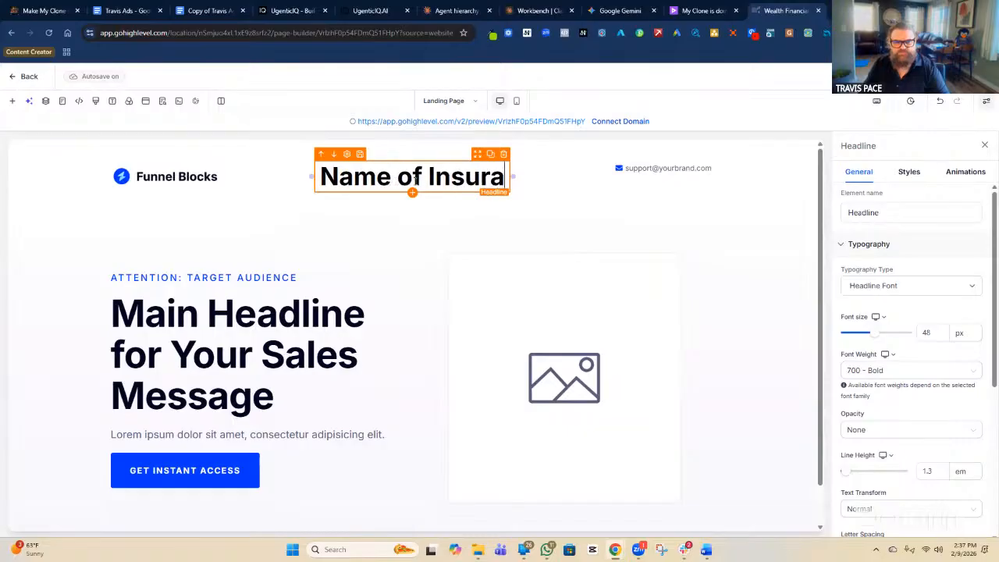
type("nce AGent")
key("BackSpace")
key("BackSpace")
key("BackSpace")
key("BackSpace")
type("gency")
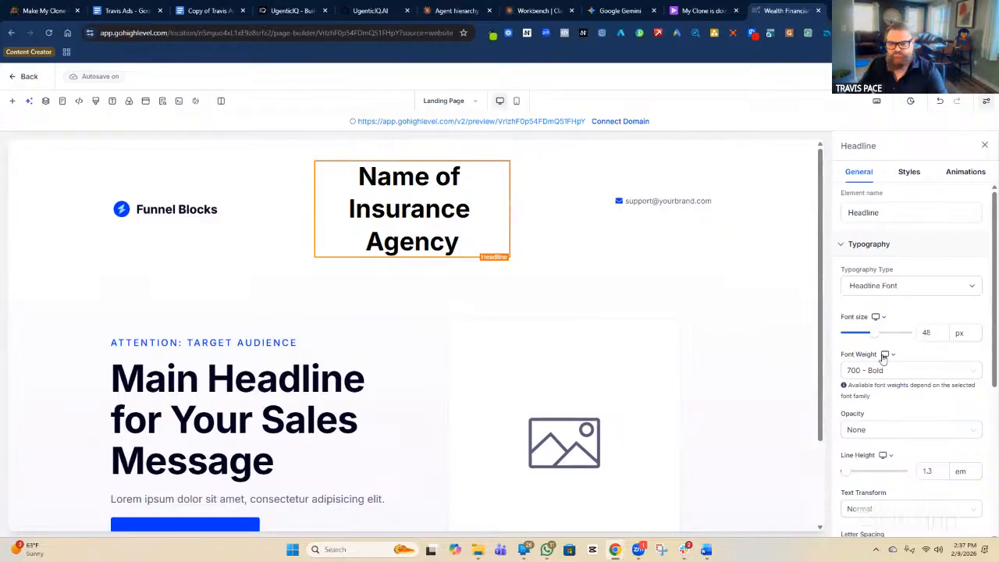
Set the agency name headline's font size to 25 px.
left_click_drag(875, 337, 862, 336)
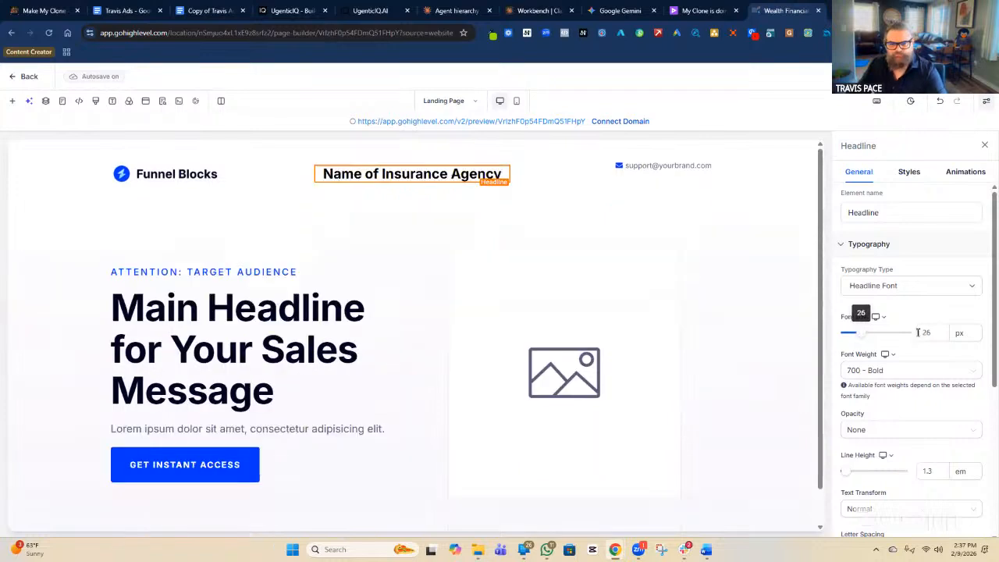
key("BackSpace")
type("5")
key("BackSpace")
type("4")
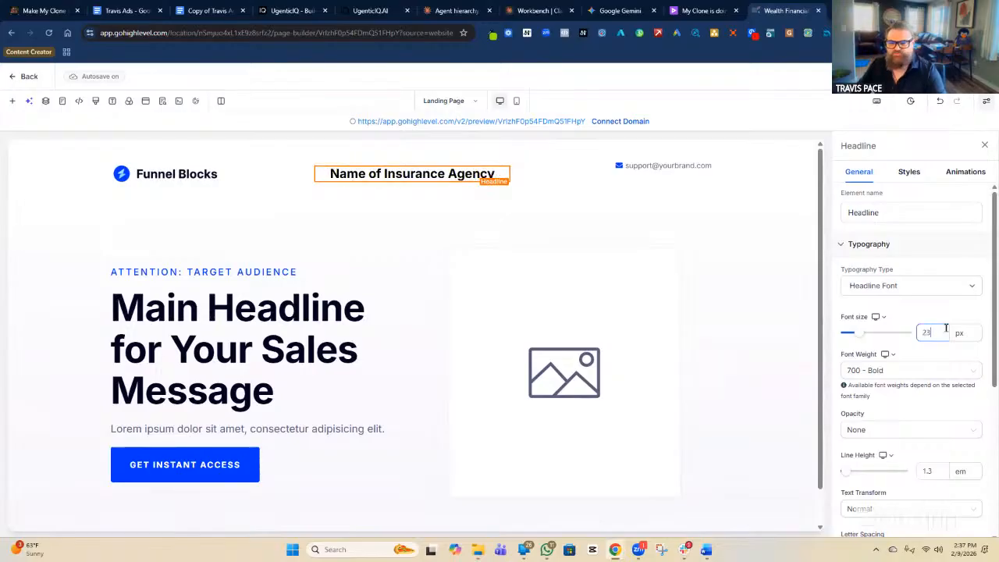
key("BackSpace")
type("5")
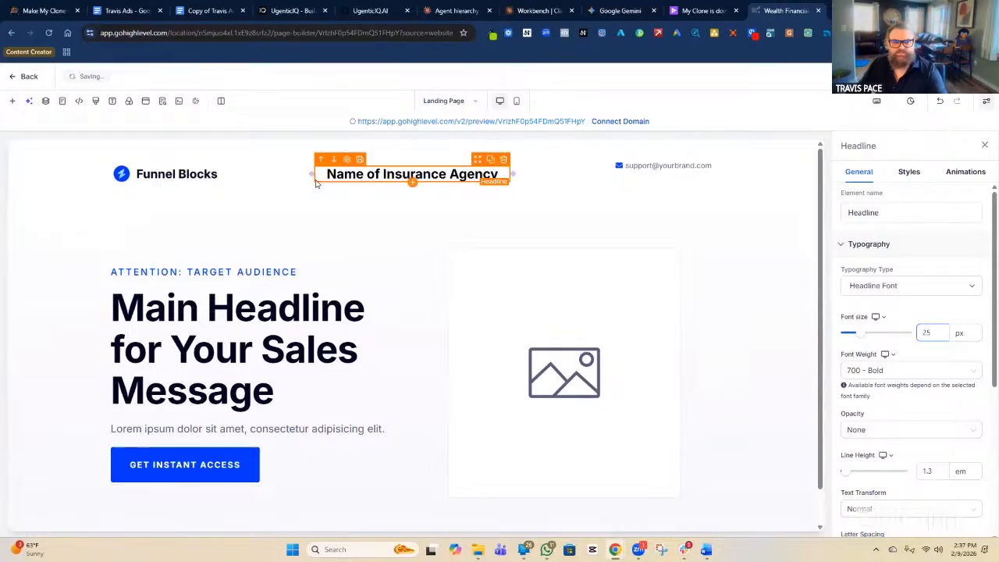
Narrow the Funnel Blocks logo and left-align the agency name right beside it.
left_click(224, 181)
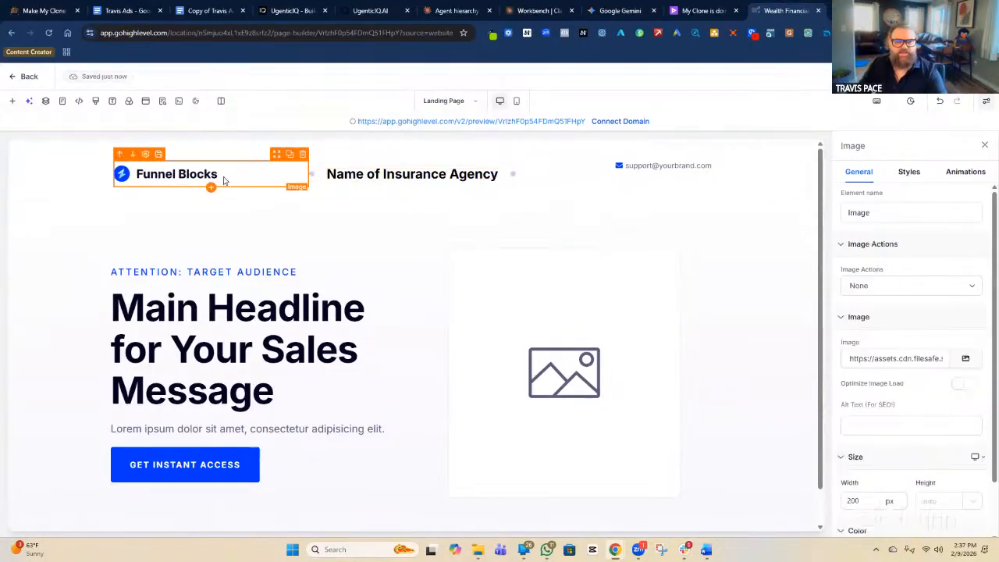
left_click_drag(309, 173, 217, 184)
left_click(272, 182)
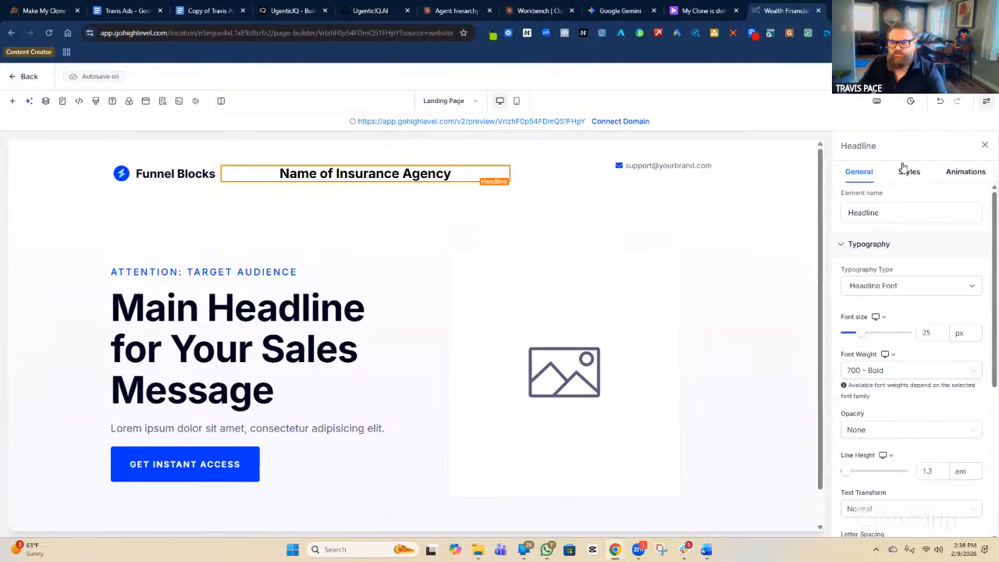
left_click(909, 171)
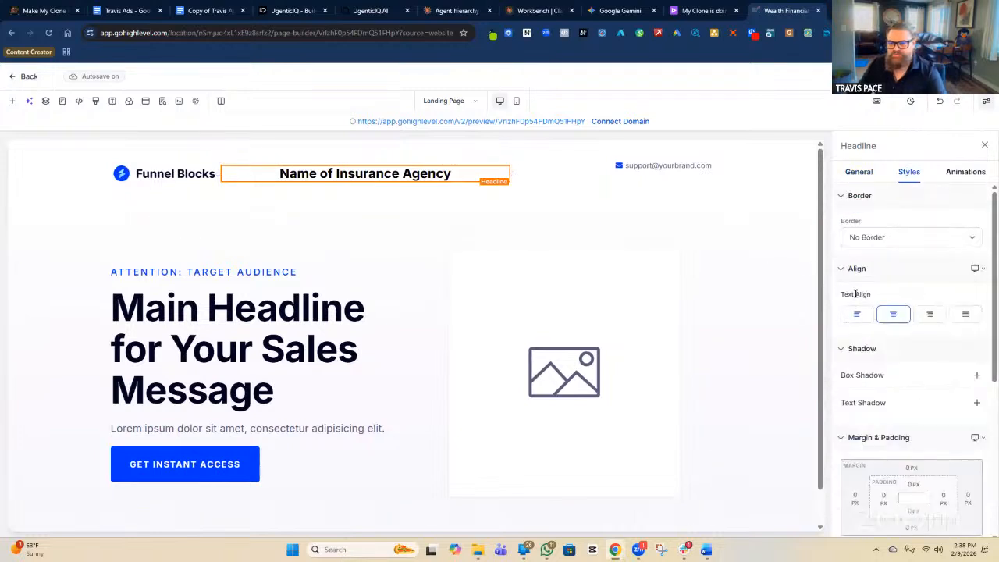
left_click(858, 316)
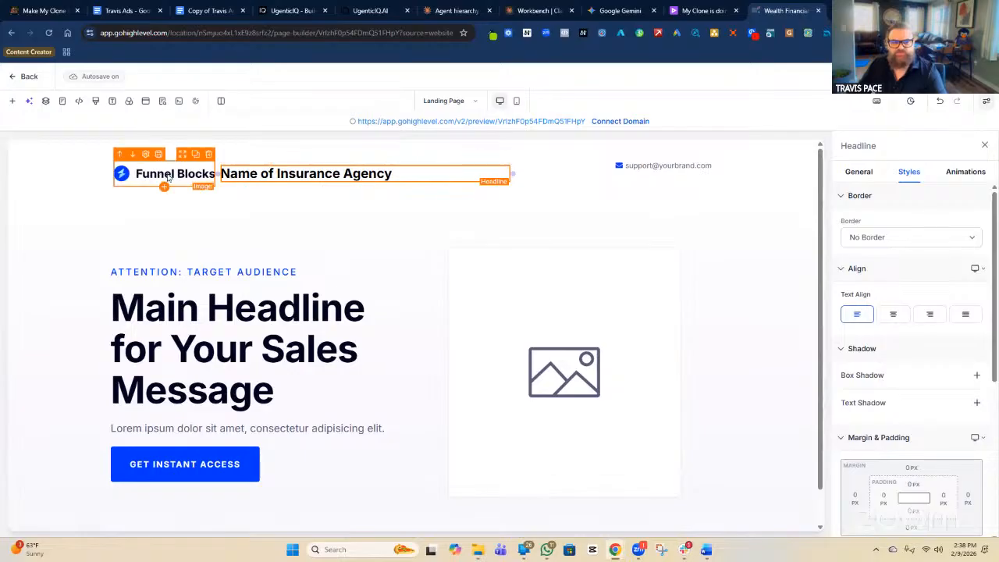
left_click(565, 185)
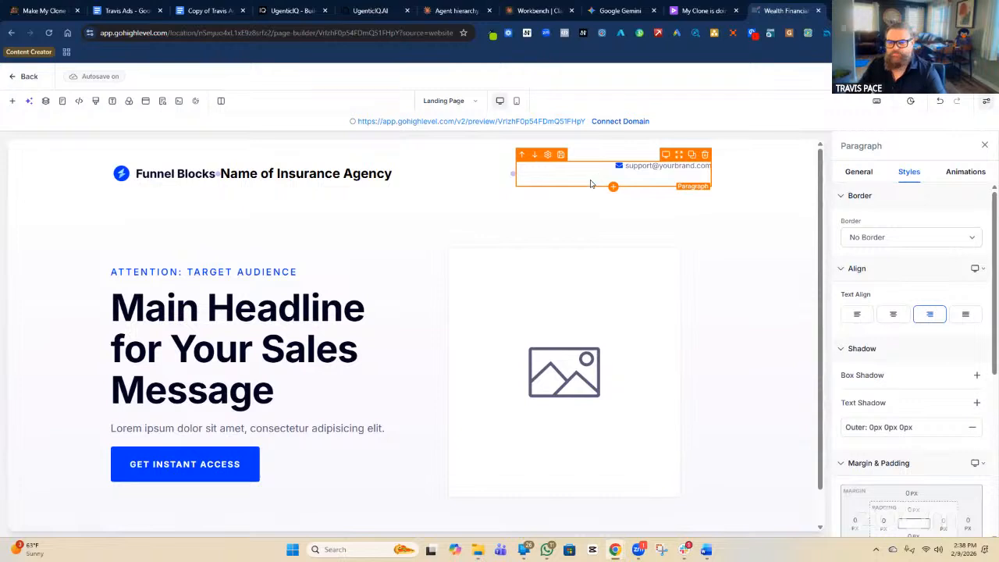
Delete the support email address text from the right-hand header paragraph, keeping its envelope icon.
scroll(896, 294, "down", 1)
scroll(897, 295, "down", 2)
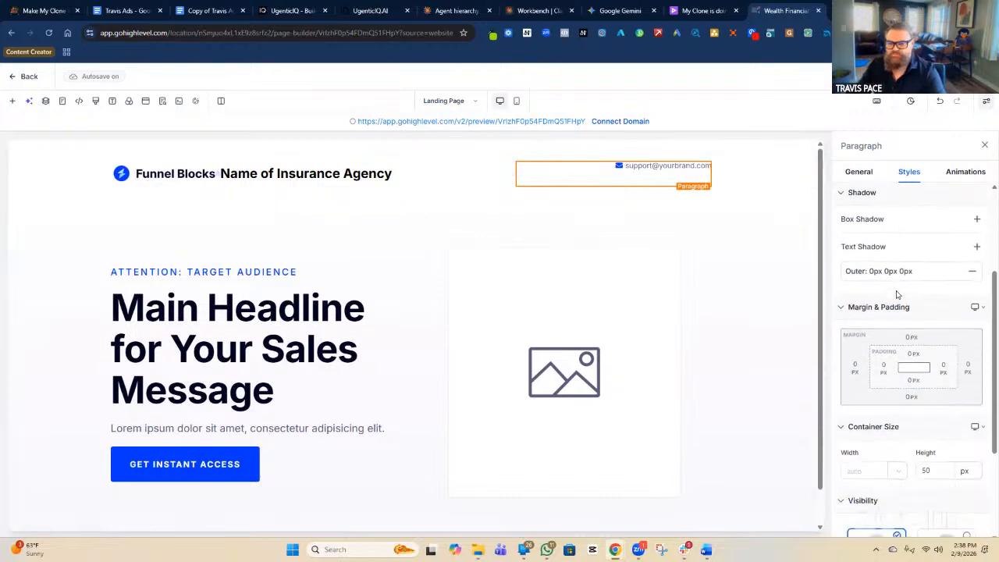
scroll(896, 292, "up", 3)
left_click(858, 171)
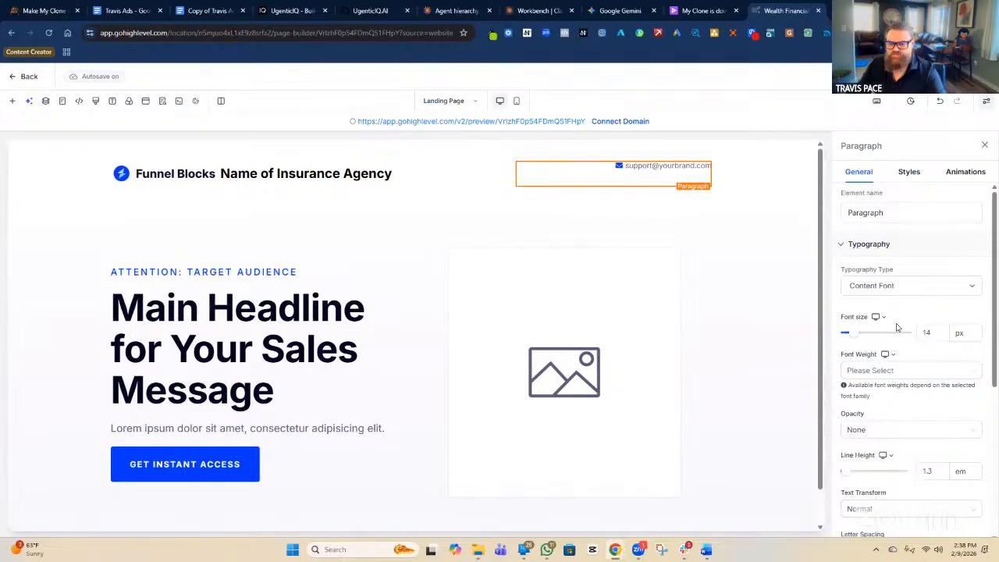
scroll(895, 328, "down", 2)
scroll(892, 328, "down", 3)
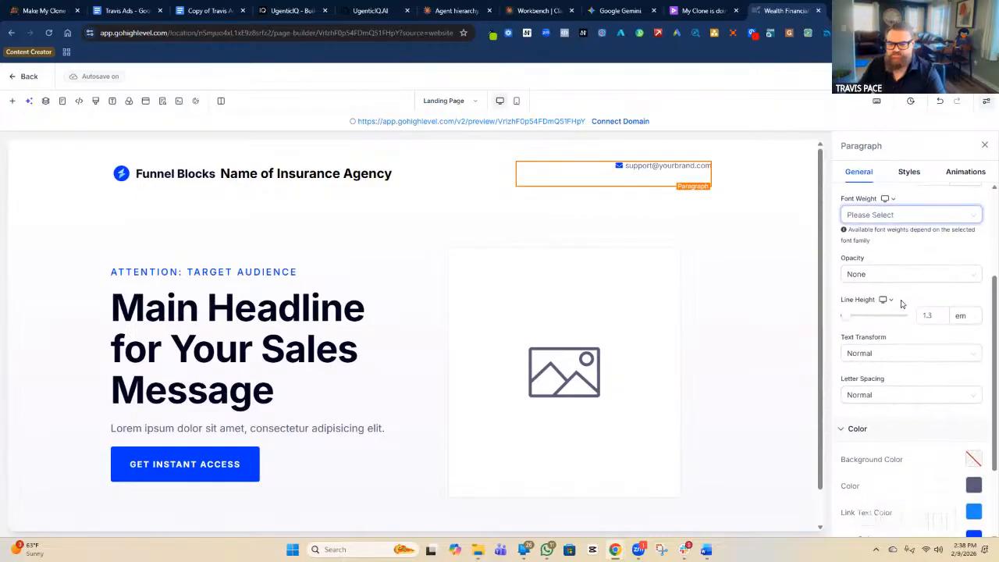
scroll(922, 351, "down", 1)
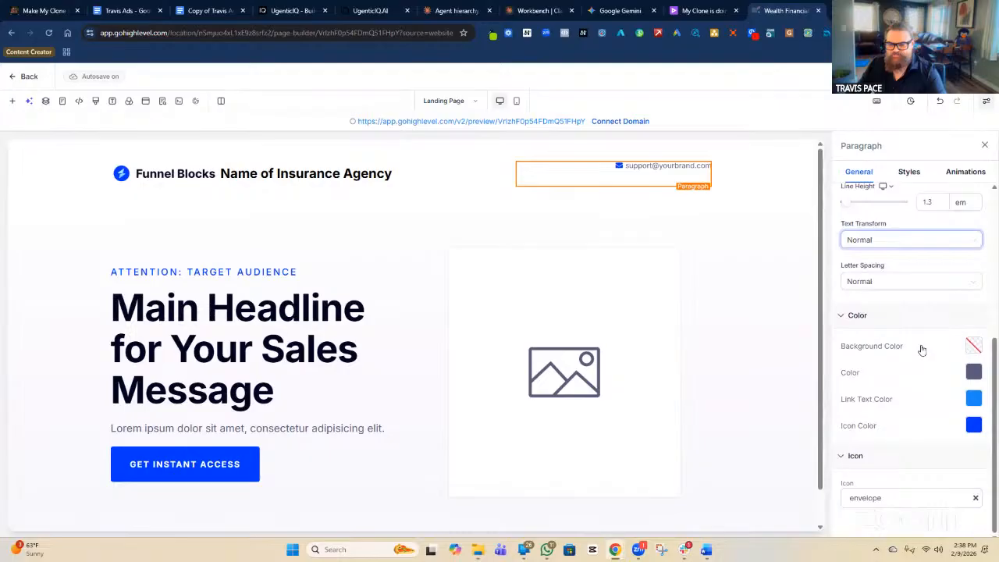
scroll(921, 350, "up", 6)
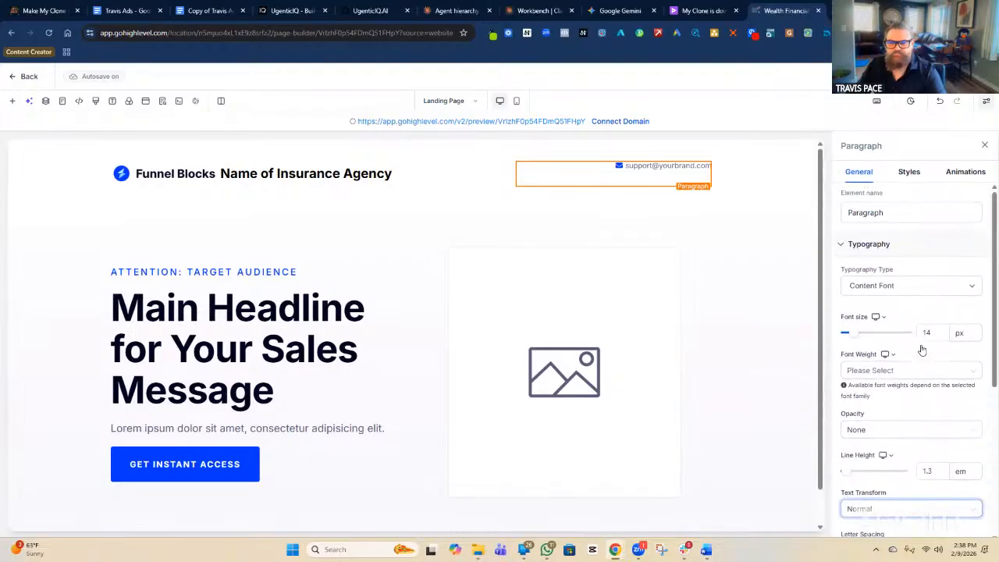
left_click(612, 188)
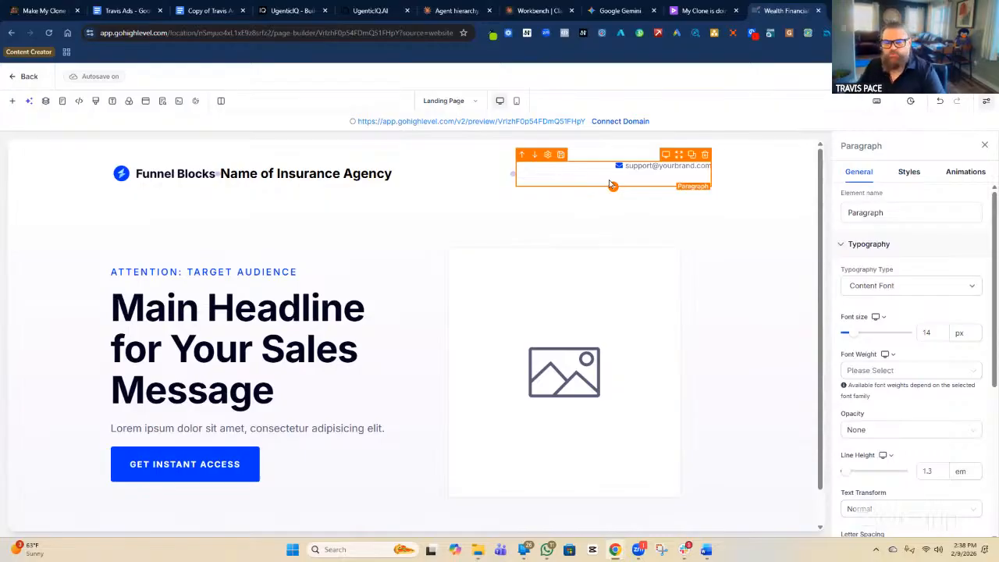
triple_click(664, 167)
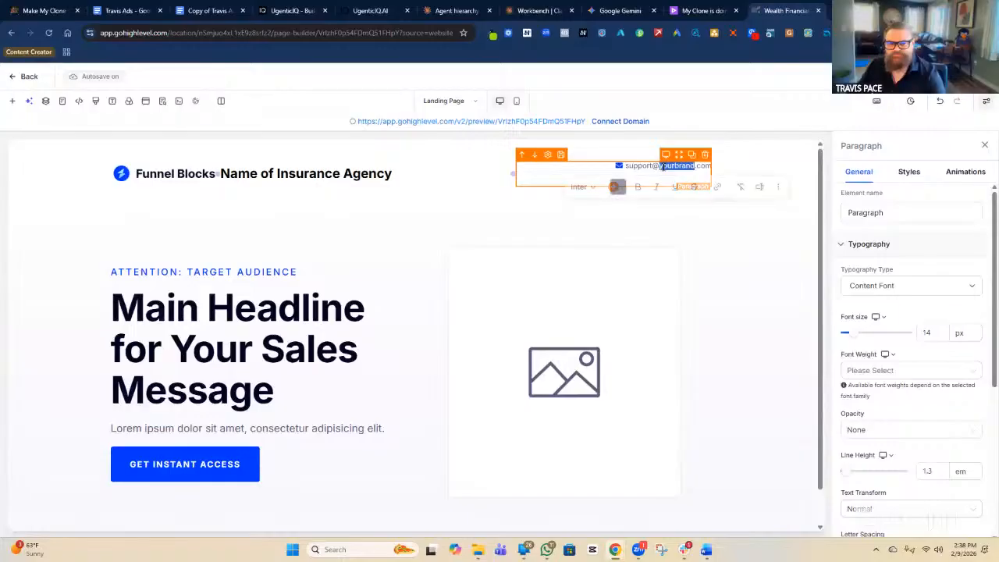
key("BackSpace")
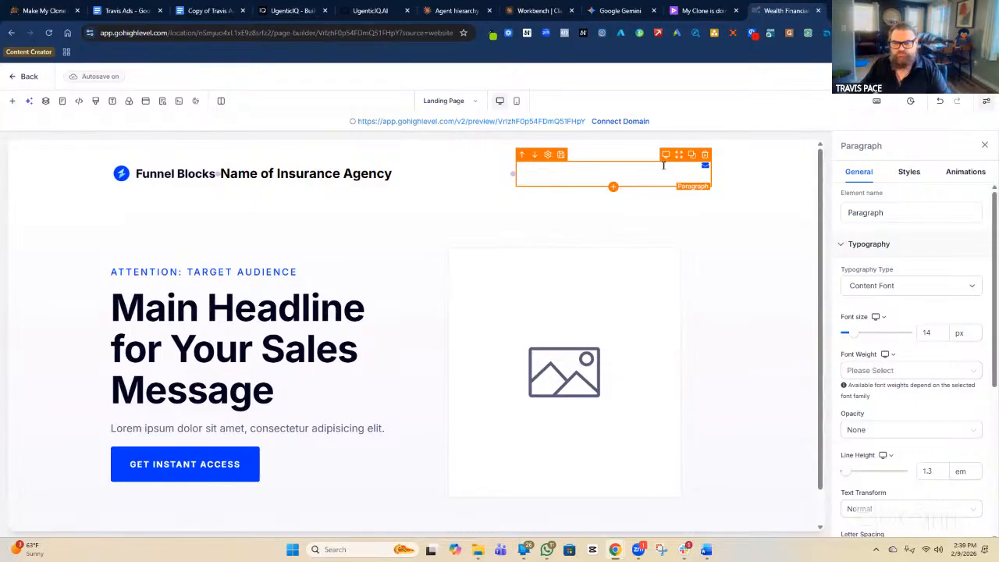
scroll(912, 233, "down", 4)
scroll(692, 181, "down", 1)
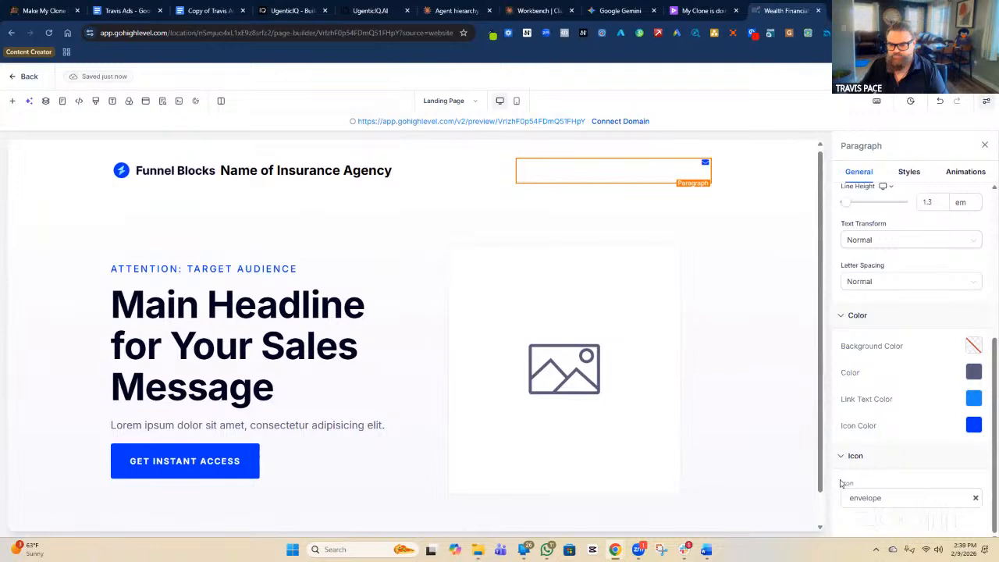
Replace the paragraph's envelope icon with the 'phone' icon, leaving letter spacing at Normal.
left_click(913, 502)
scroll(942, 437, "down", 1)
left_click(910, 447)
type("phone")
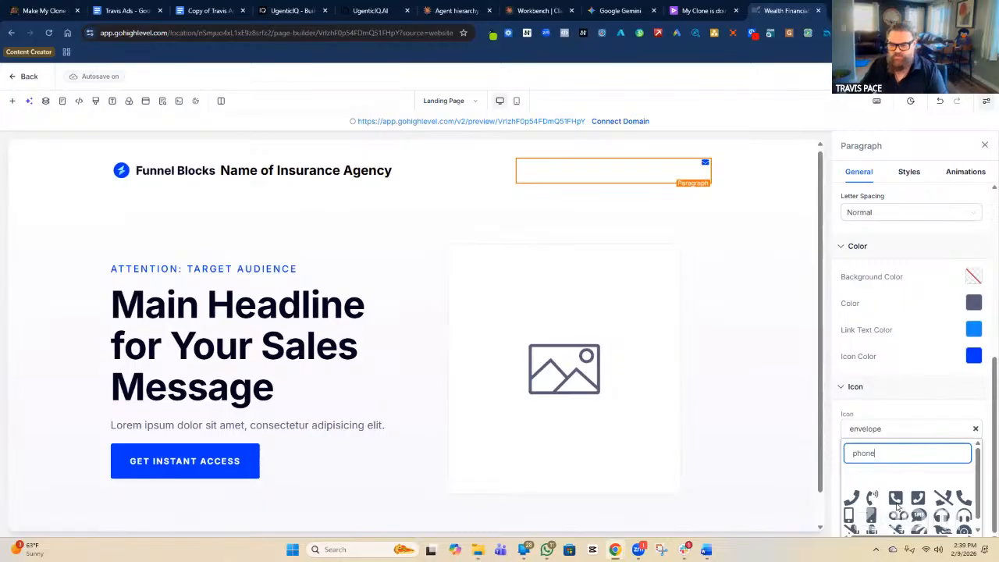
scroll(905, 499, "down", 1)
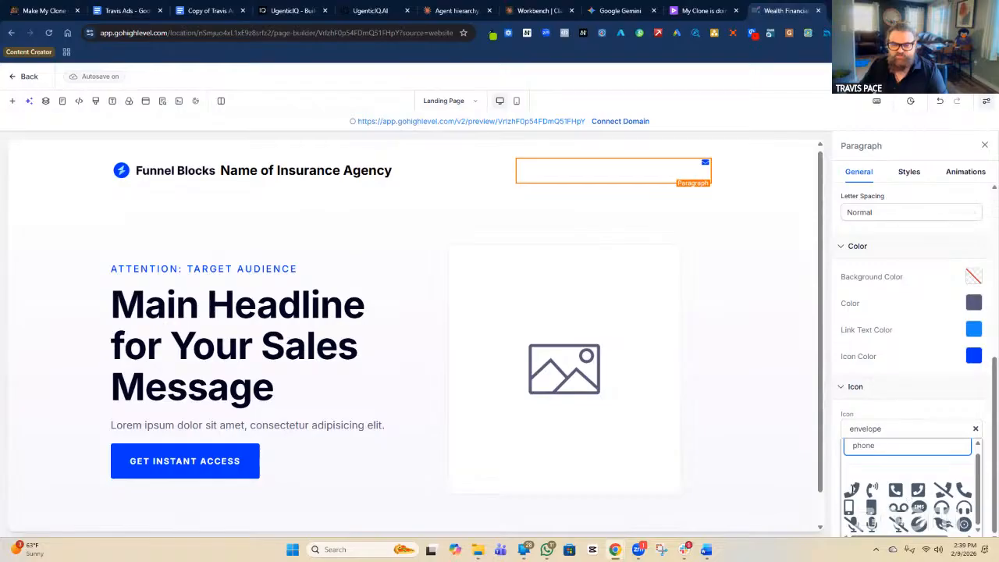
left_click(853, 488)
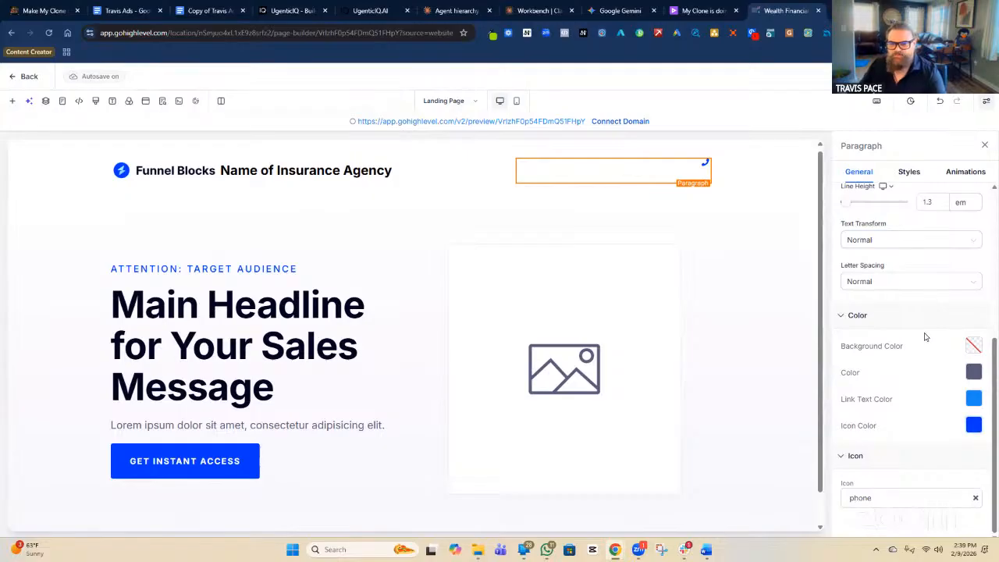
left_click(888, 283)
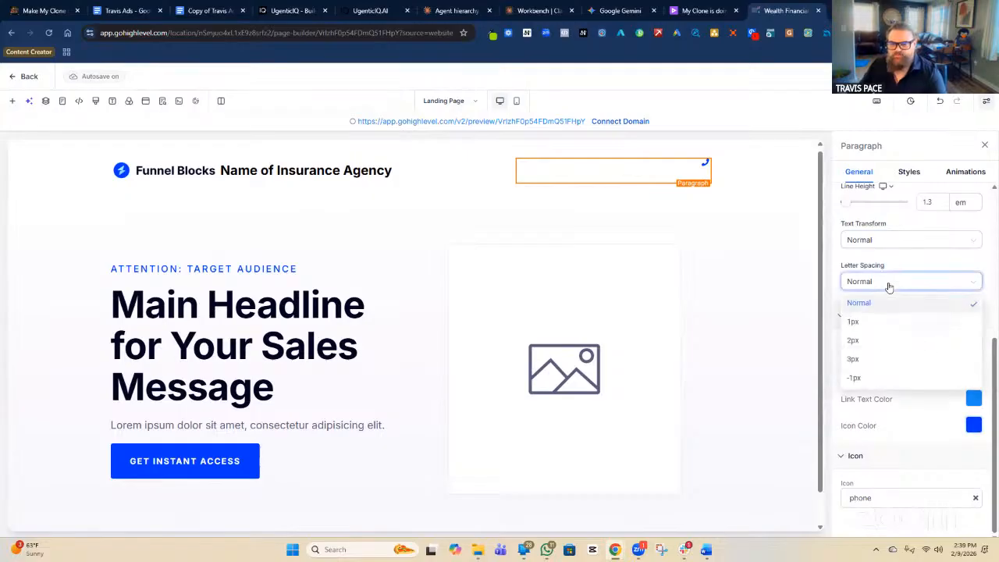
left_click(905, 264)
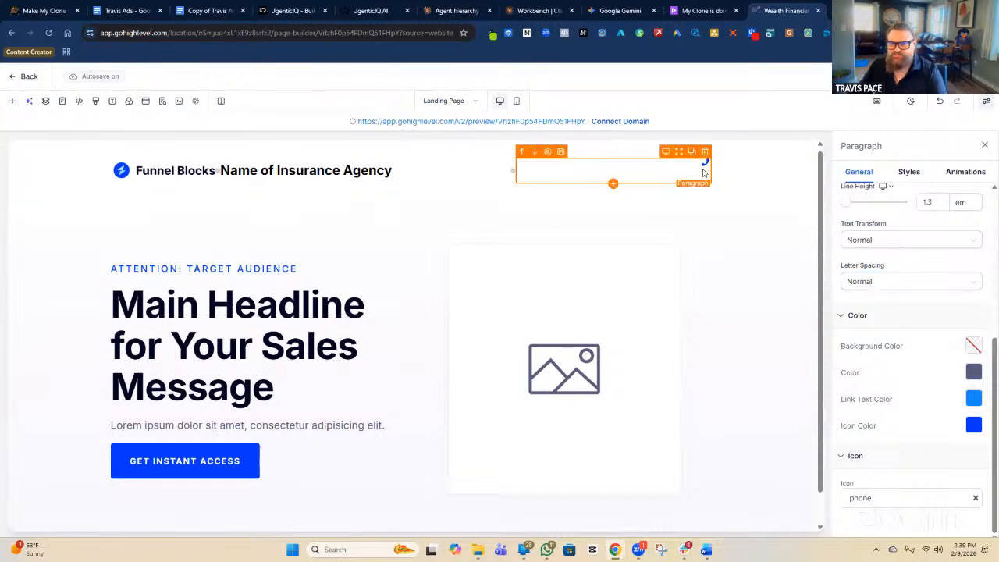
Give the phone paragraph a 3.3 em line height and Capitalize text transform.
left_click(935, 205)
double_click(931, 206)
type("2.3")
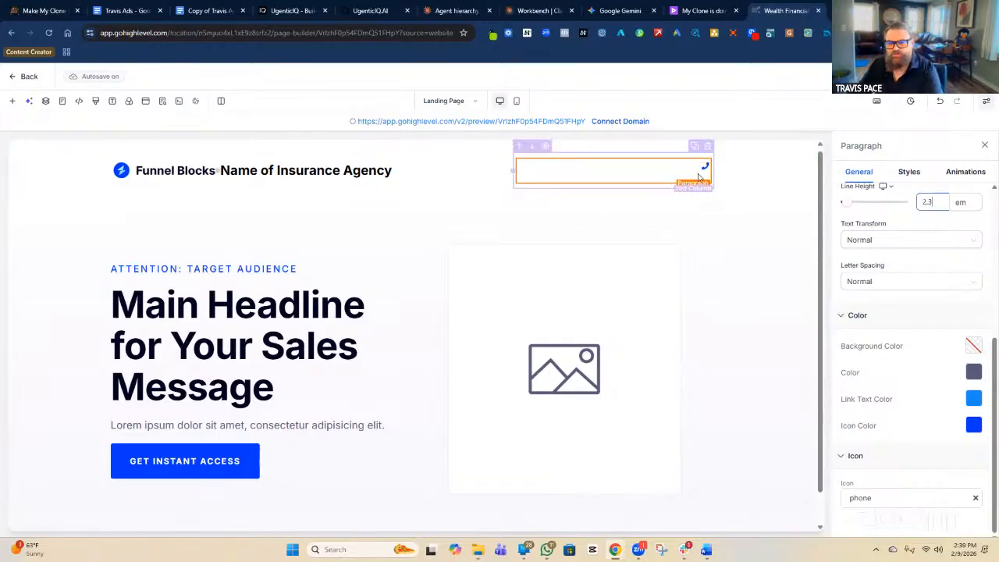
scroll(901, 249, "up", 1)
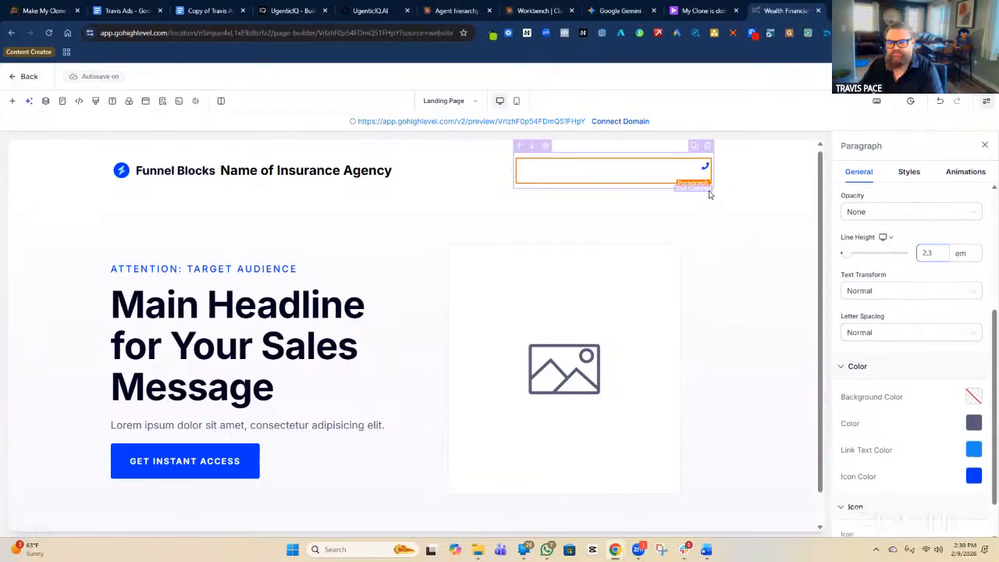
key("Up")
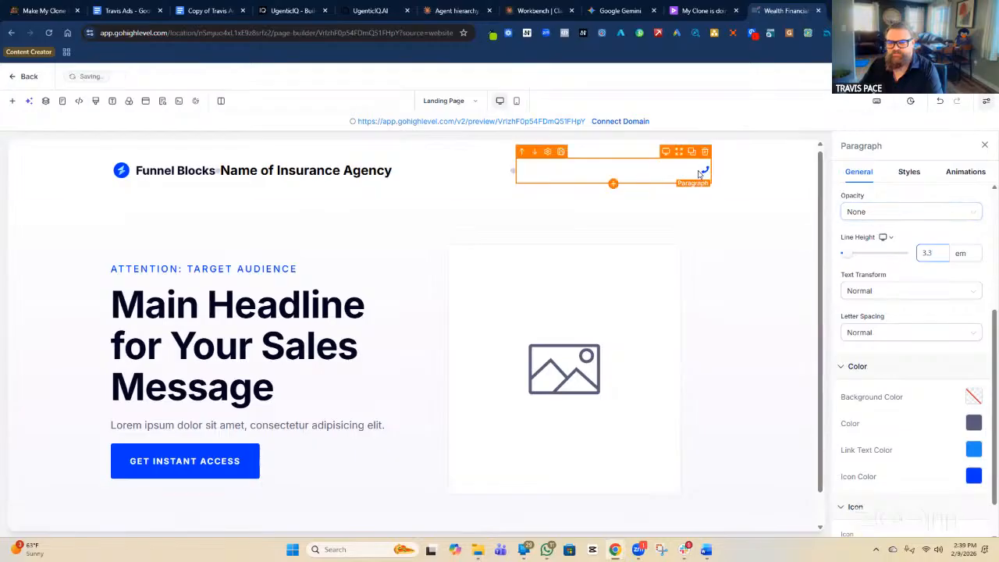
left_click(894, 291)
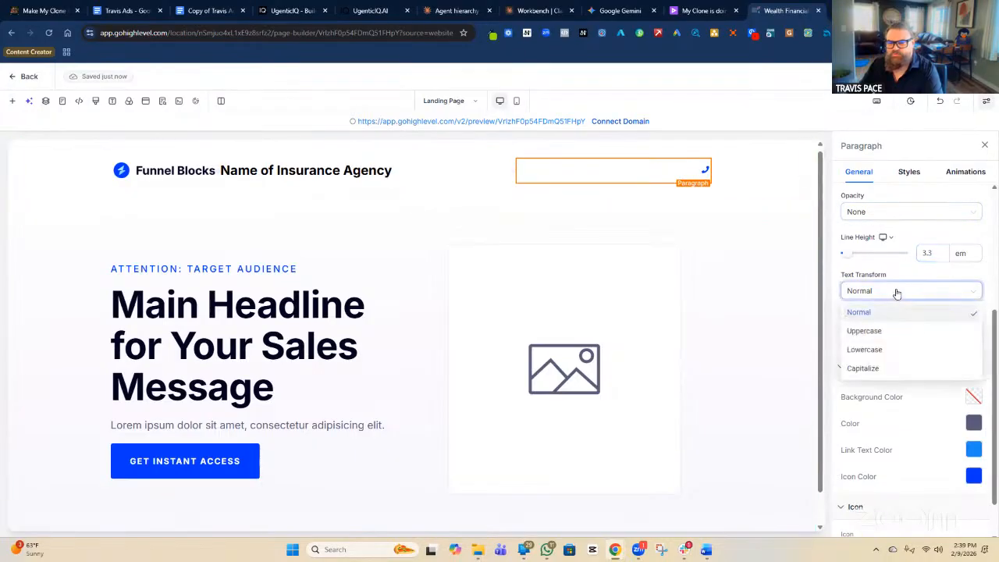
left_click(863, 368)
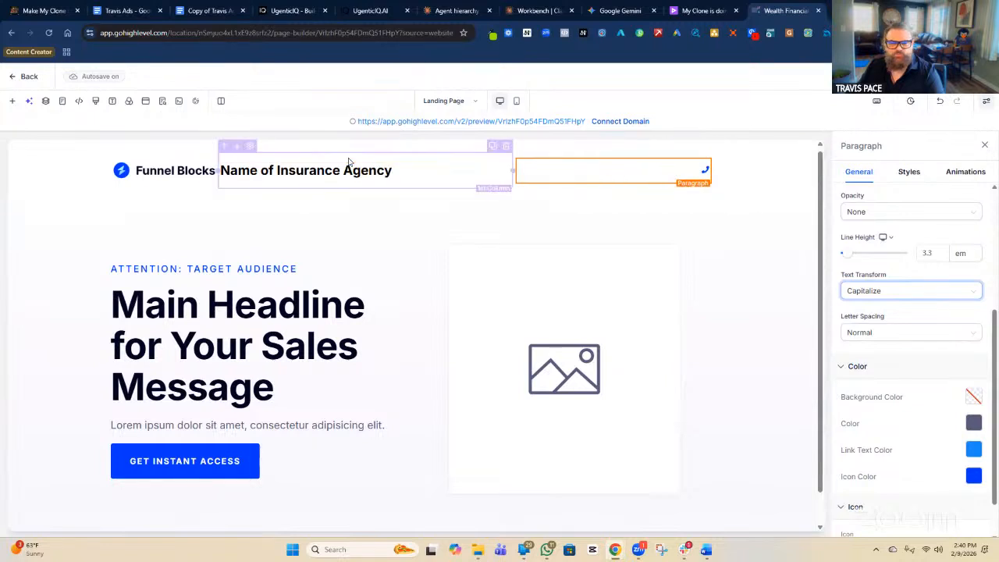
Set the agency headline to Capitalize and retype it as 'Name Of Insurance Agency'.
left_click(367, 175)
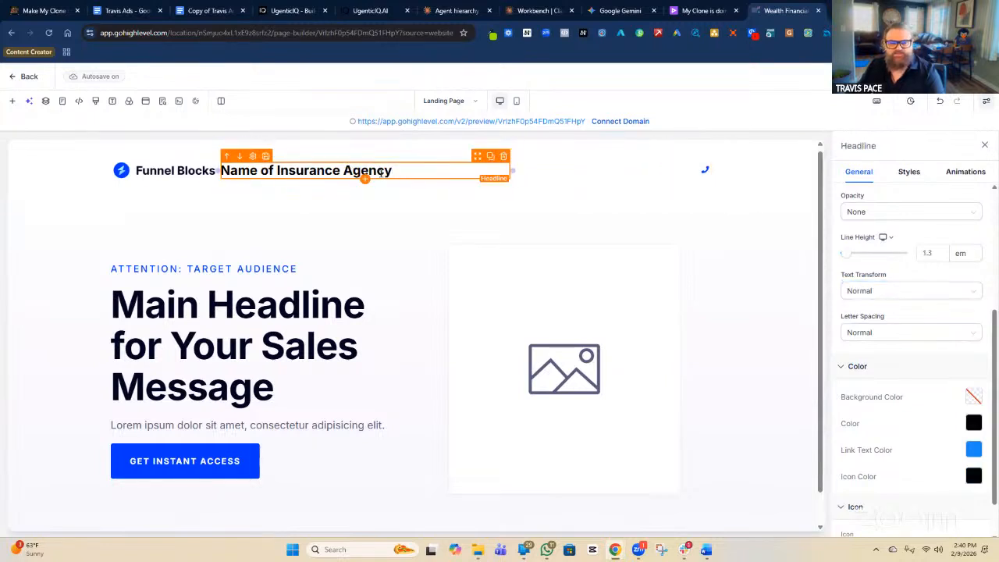
left_click(893, 295)
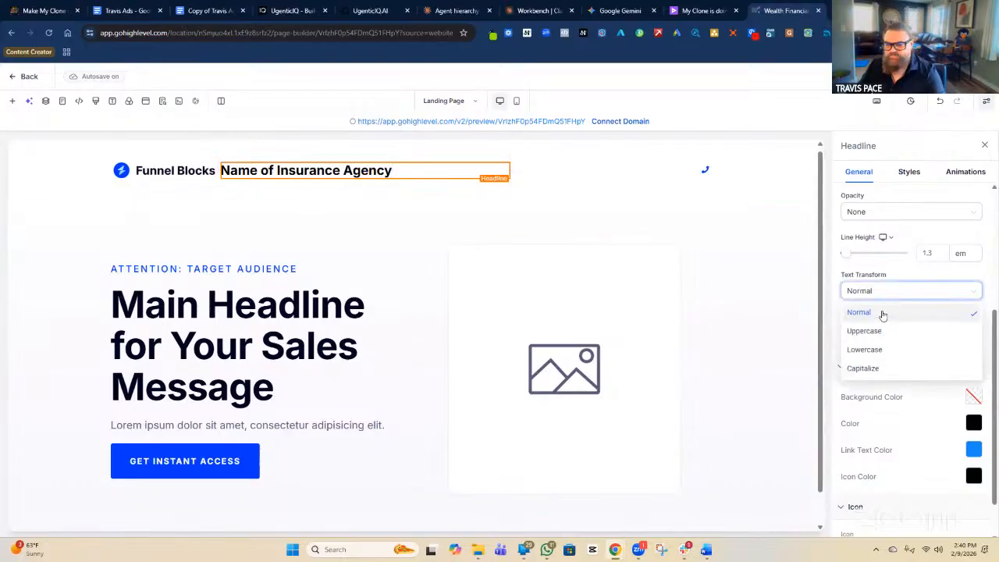
left_click(861, 371)
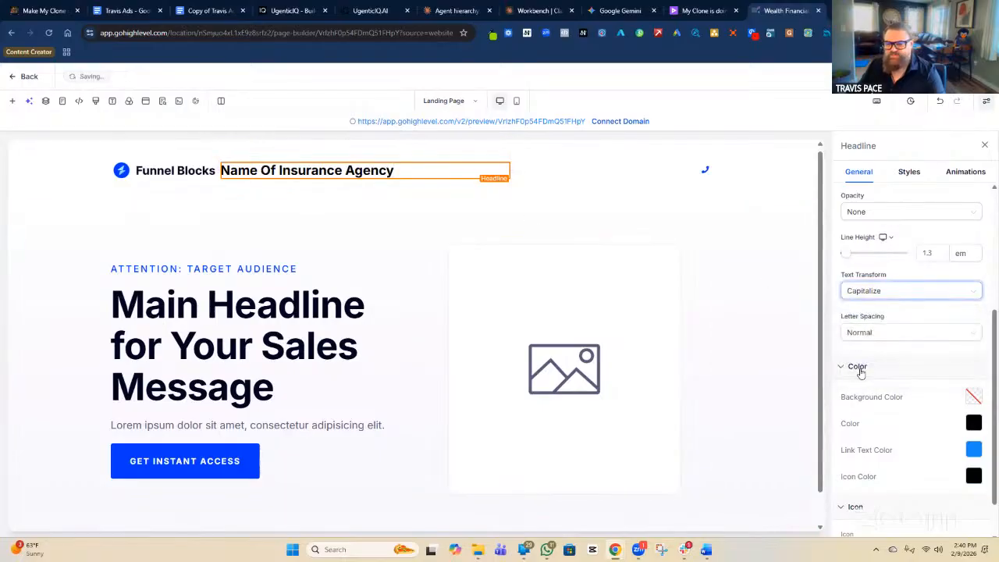
left_click(411, 171)
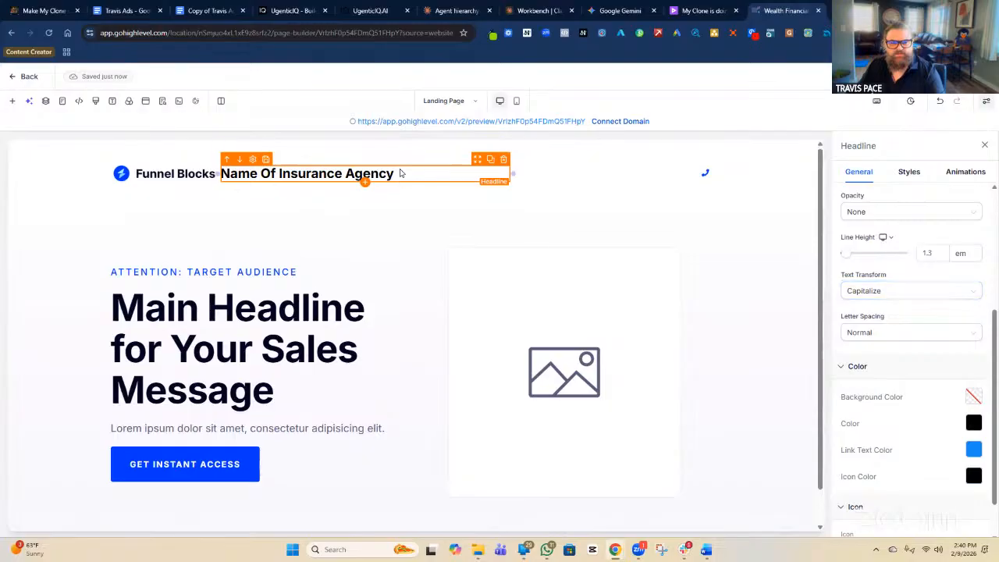
triple_click(399, 170)
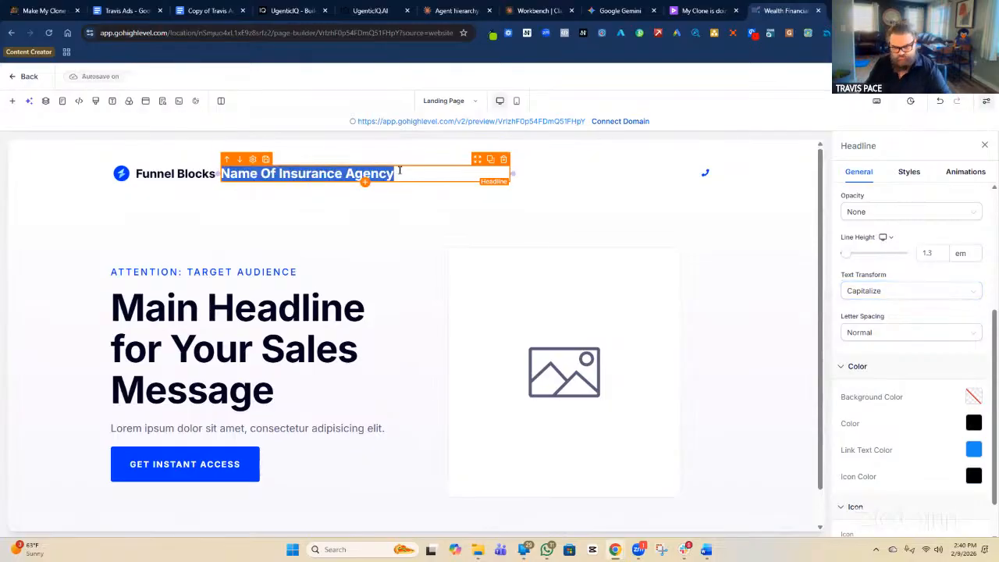
type("Name Of")
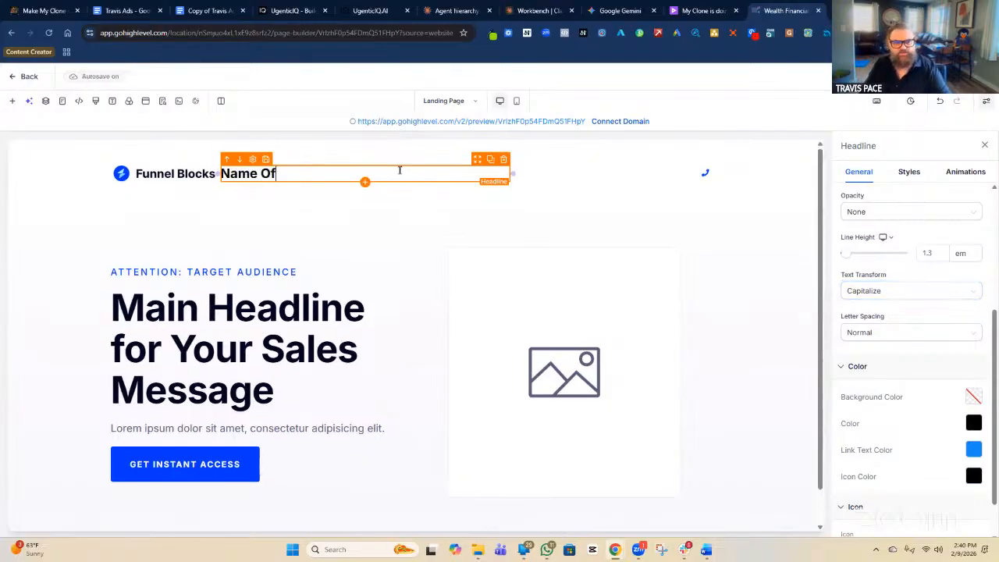
type(" Insurance Agency")
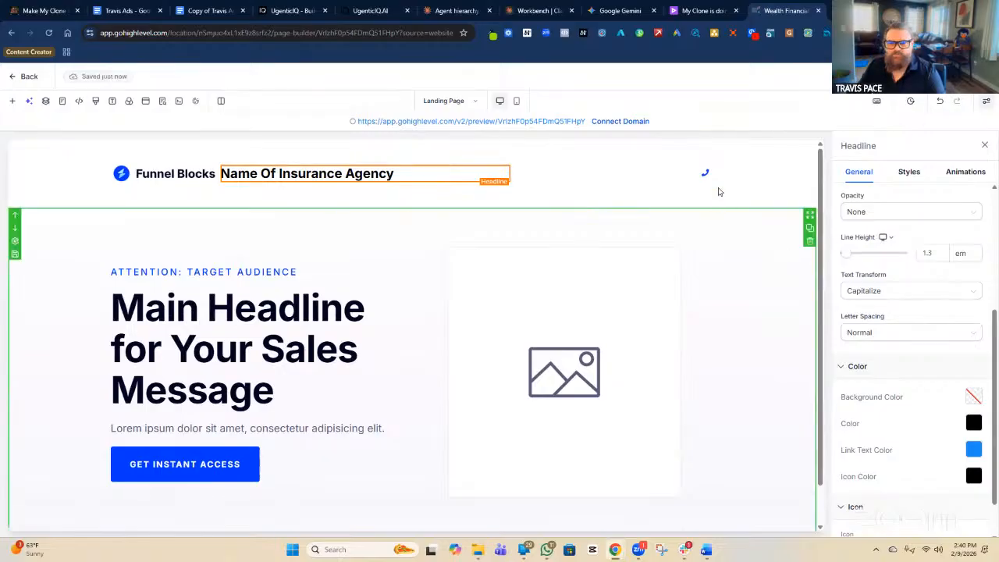
left_click(708, 175)
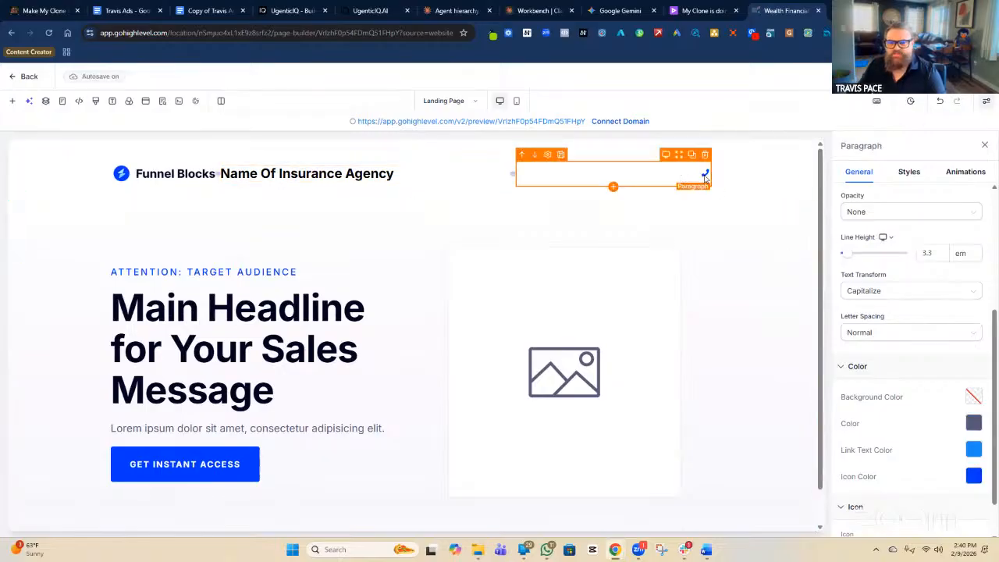
Type the agency's phone number after the phone icon, removing the stray characters first.
scroll(867, 213, "up", 3)
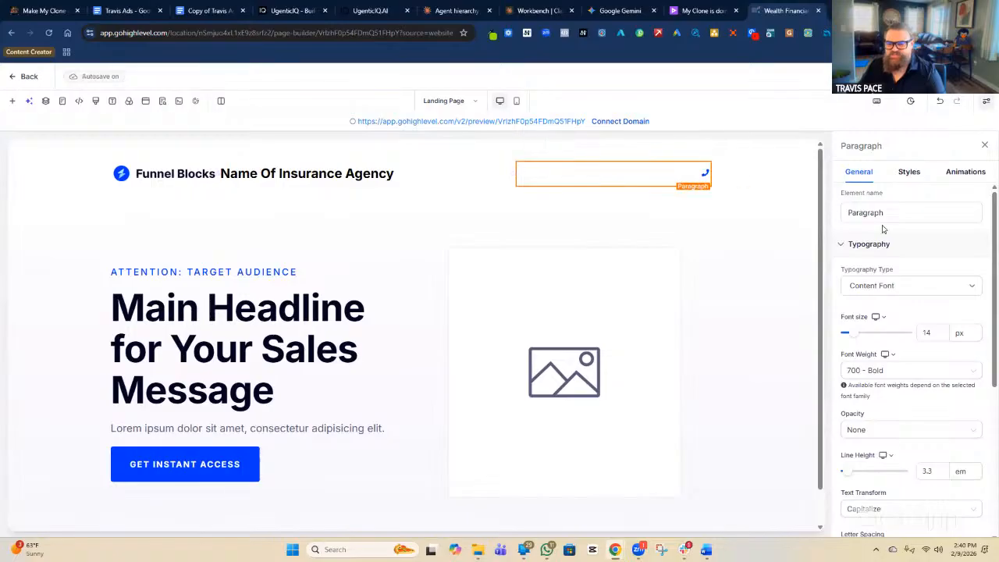
scroll(883, 228, "down", 4)
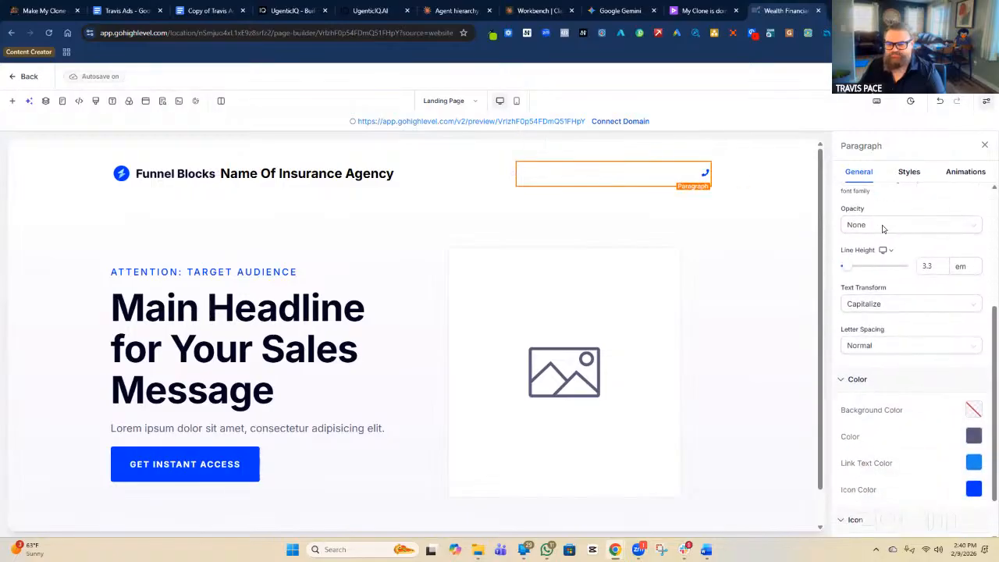
scroll(882, 228, "up", 5)
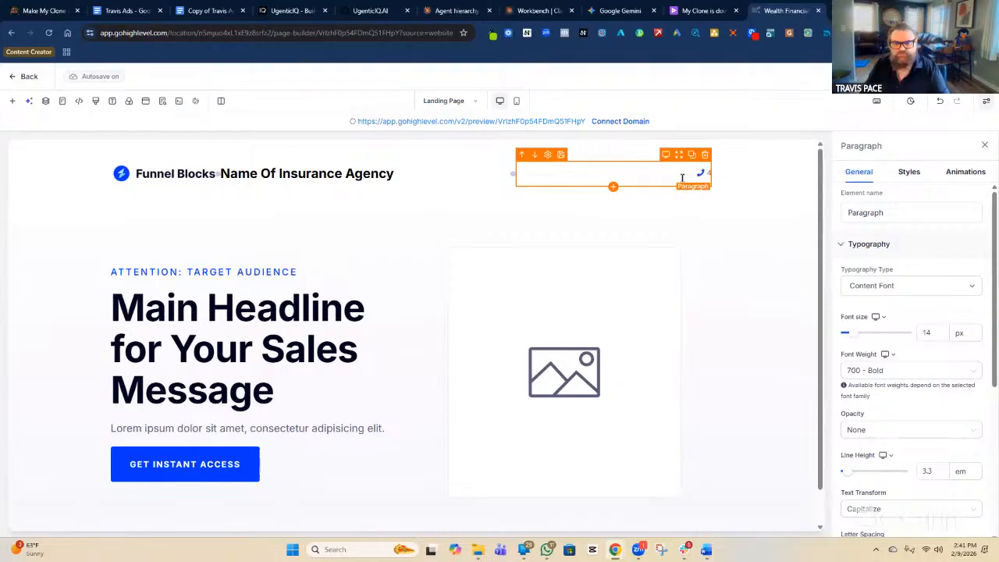
type("23.")
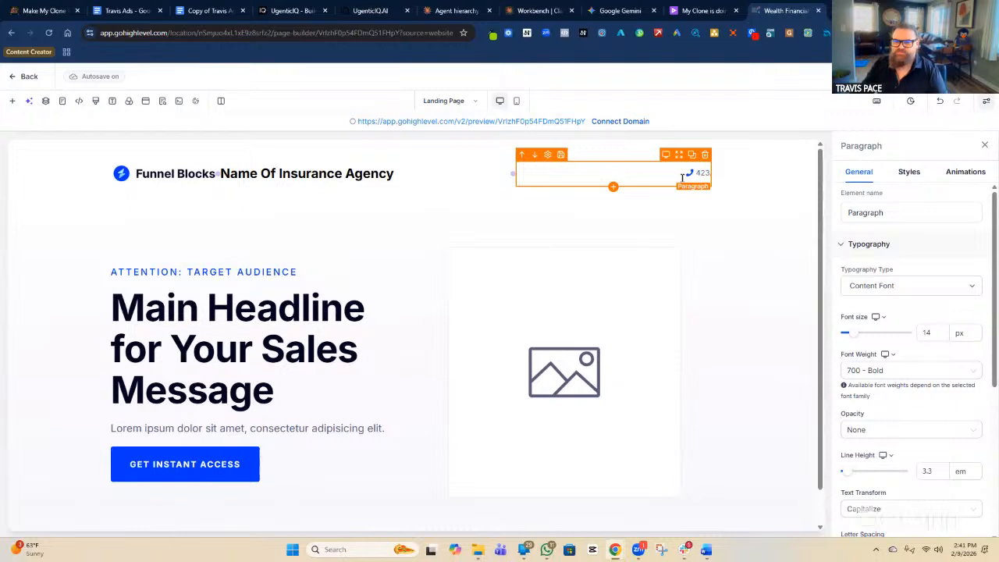
key("BackSpace")
key("BackSpace")
key("BackSpace")
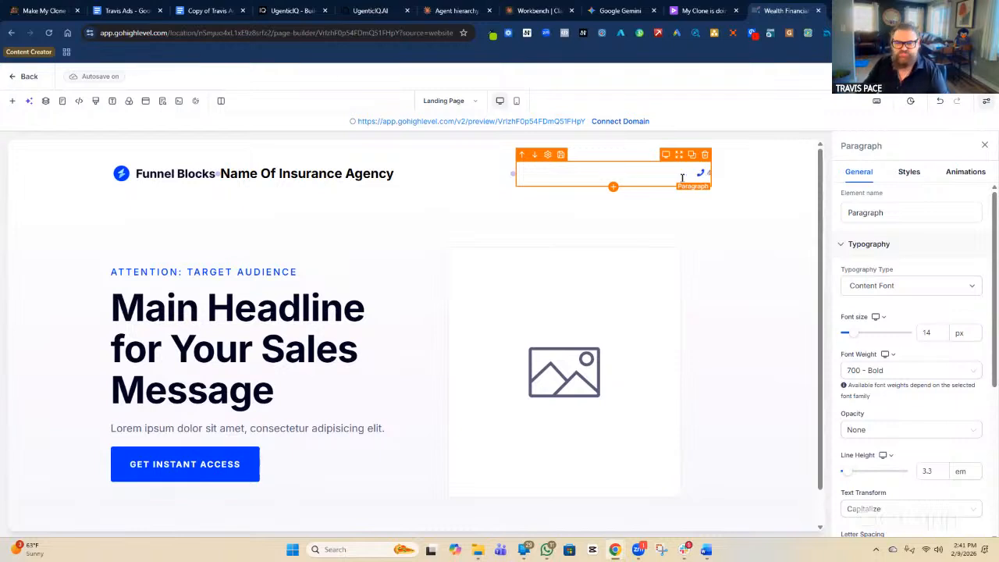
key("BackSpace")
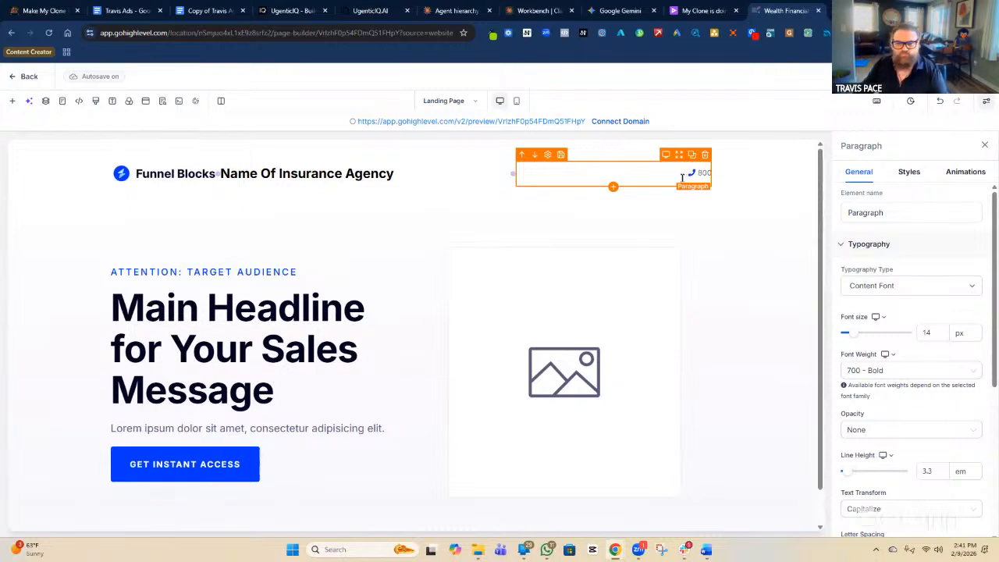
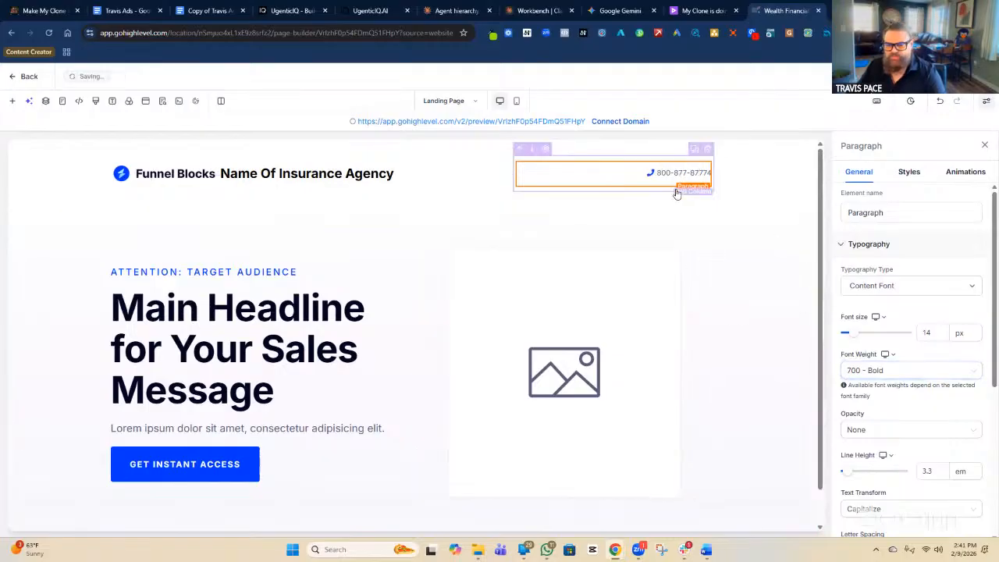
Make the header phone number bold with the 700 - Bold font weight.
triple_click(682, 175)
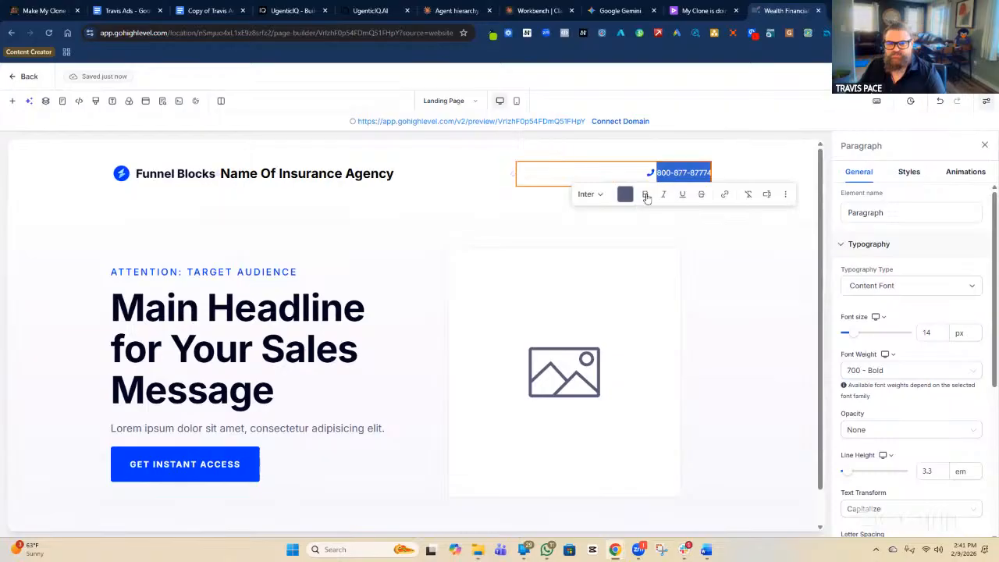
left_click(646, 195)
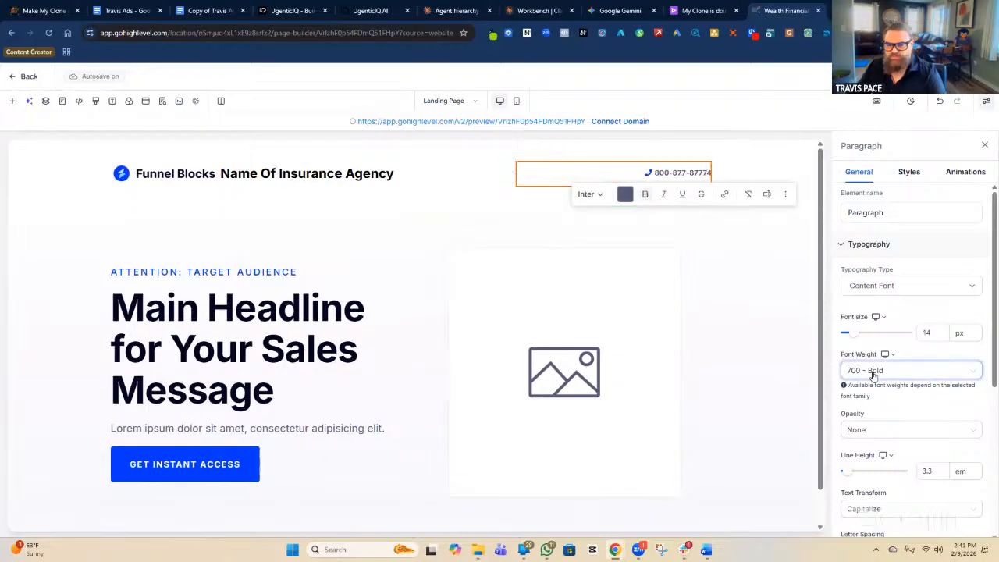
left_click(900, 376)
scroll(914, 429, "down", 2)
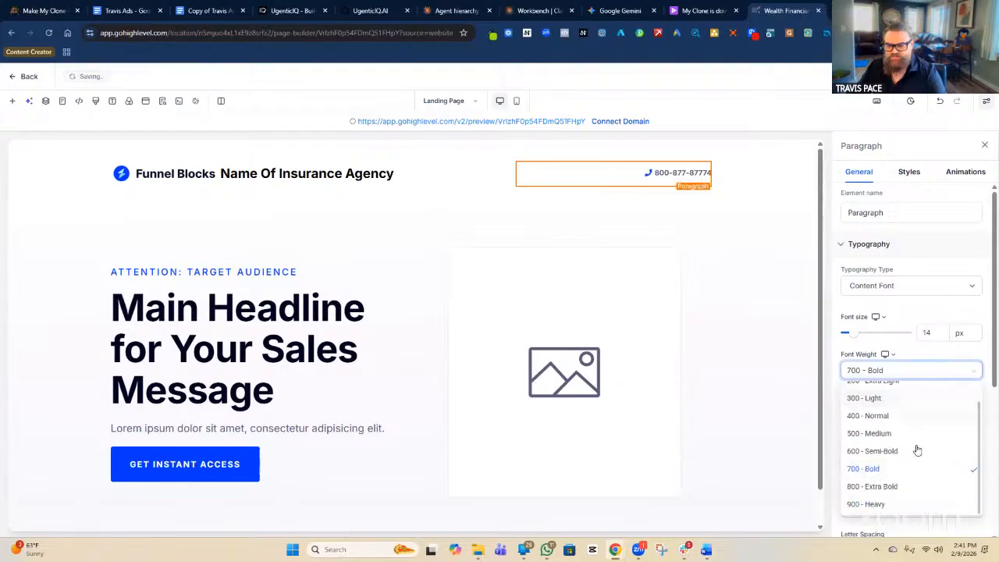
left_click(872, 486)
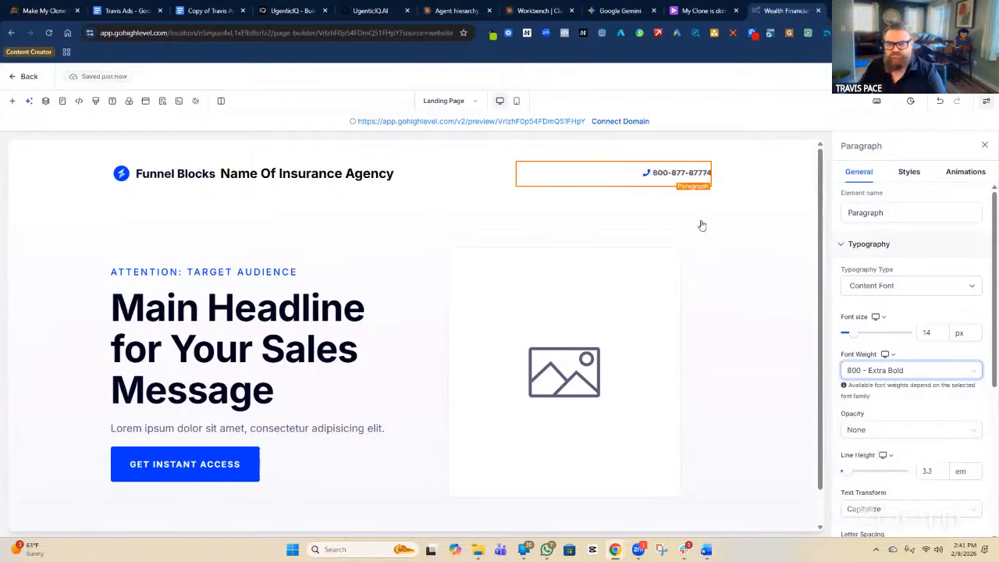
left_click(908, 380)
left_click(877, 471)
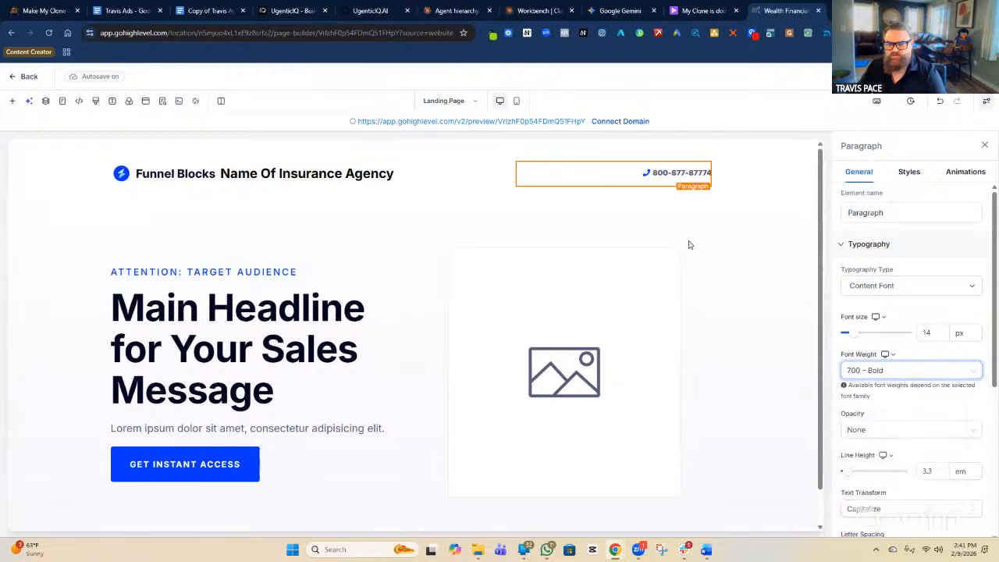
double_click(674, 173)
left_click(898, 375)
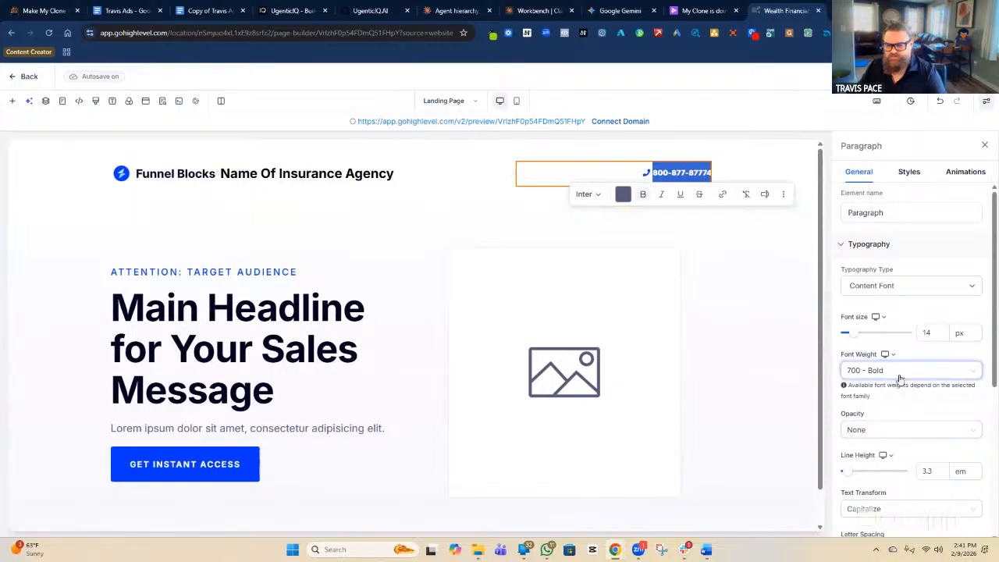
left_click(873, 470)
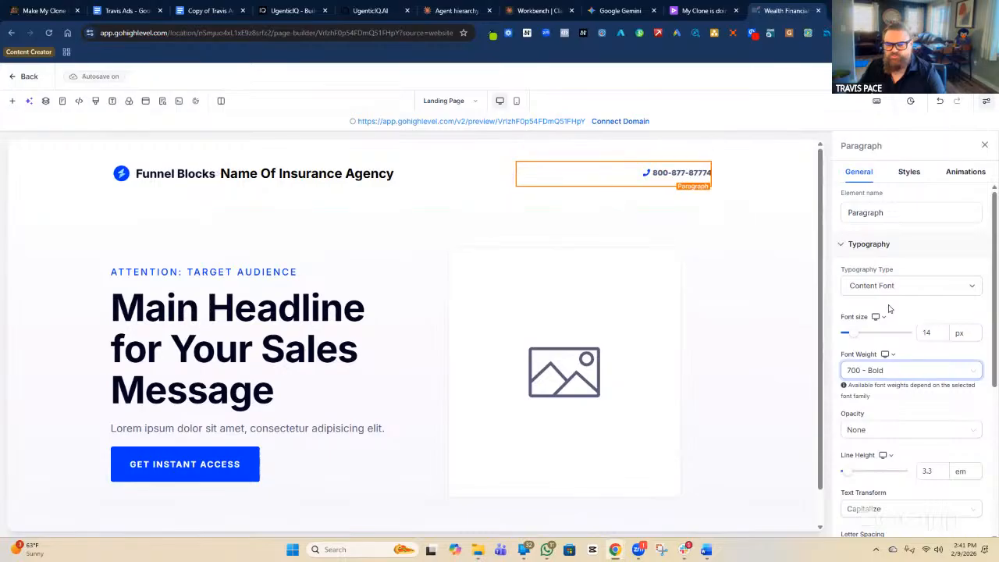
Increase the phone number's font size from 14 to 18 px.
scroll(897, 303, "down", 1)
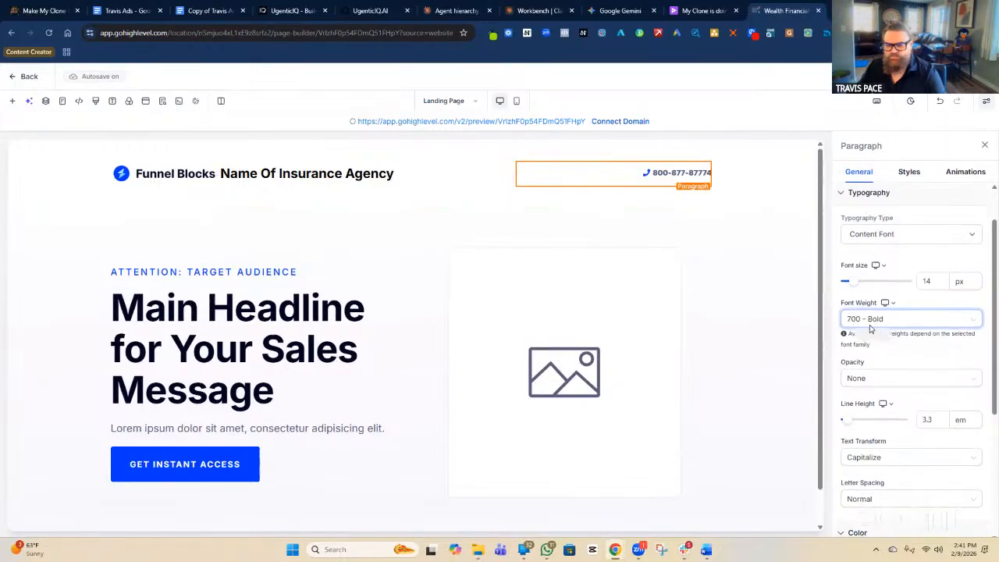
left_click(937, 283)
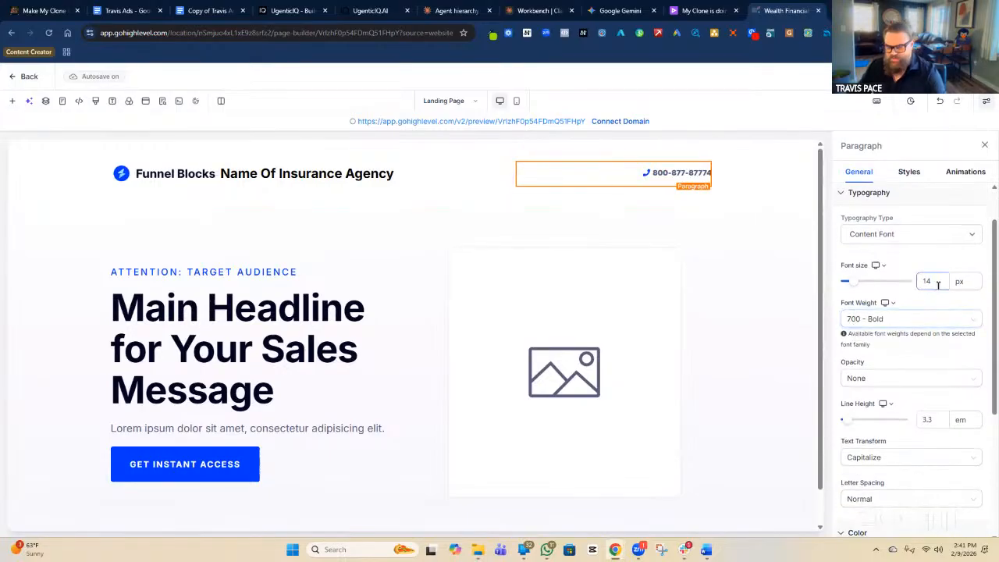
key("BackSpace")
type("5")
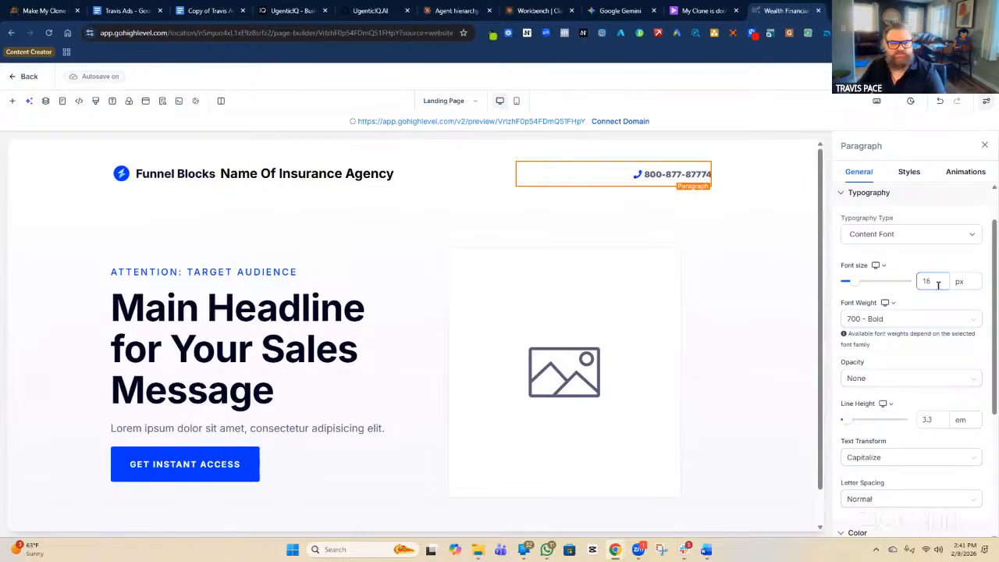
key("Up")
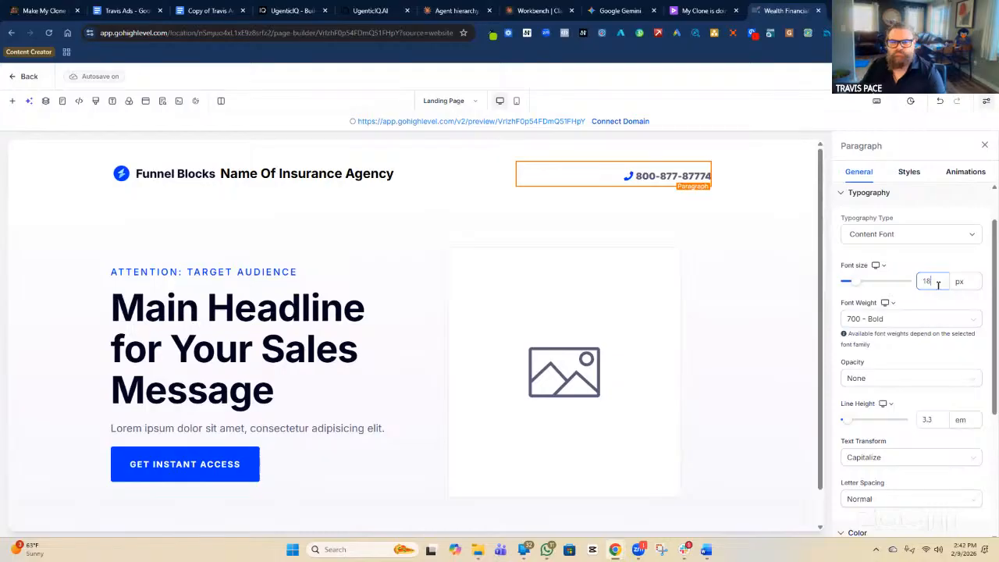
scroll(906, 378, "down", 3)
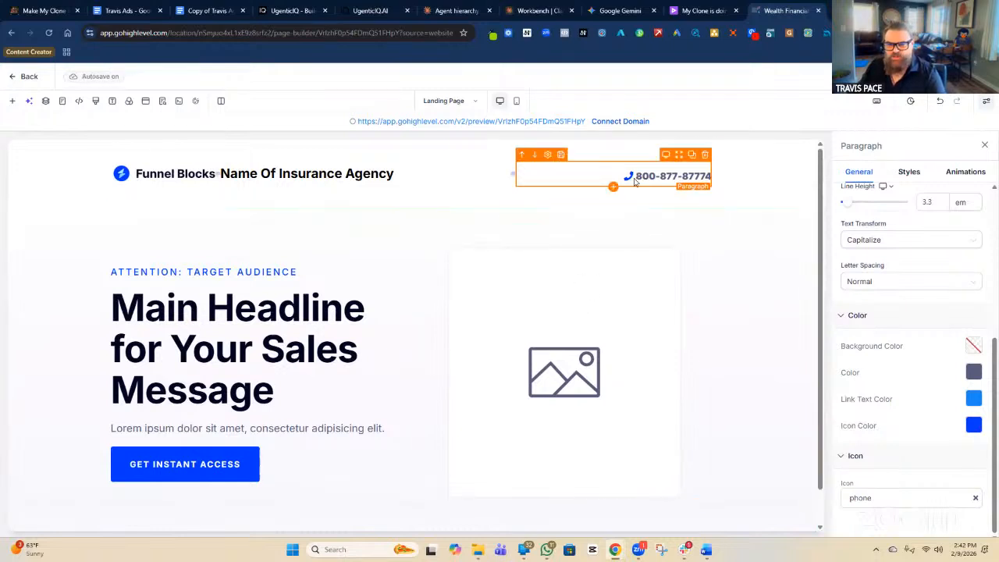
scroll(905, 239, "up", 5)
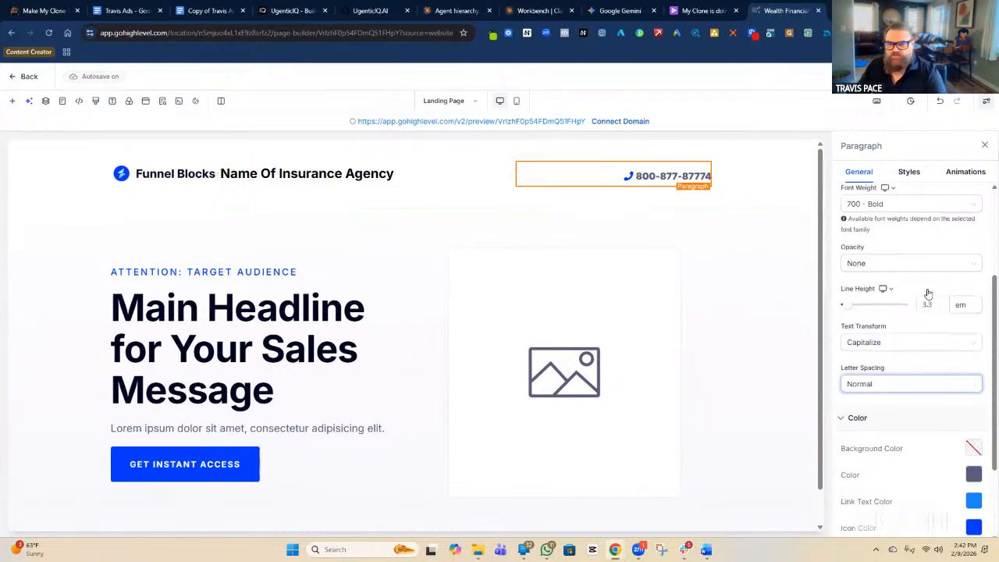
left_click(875, 219)
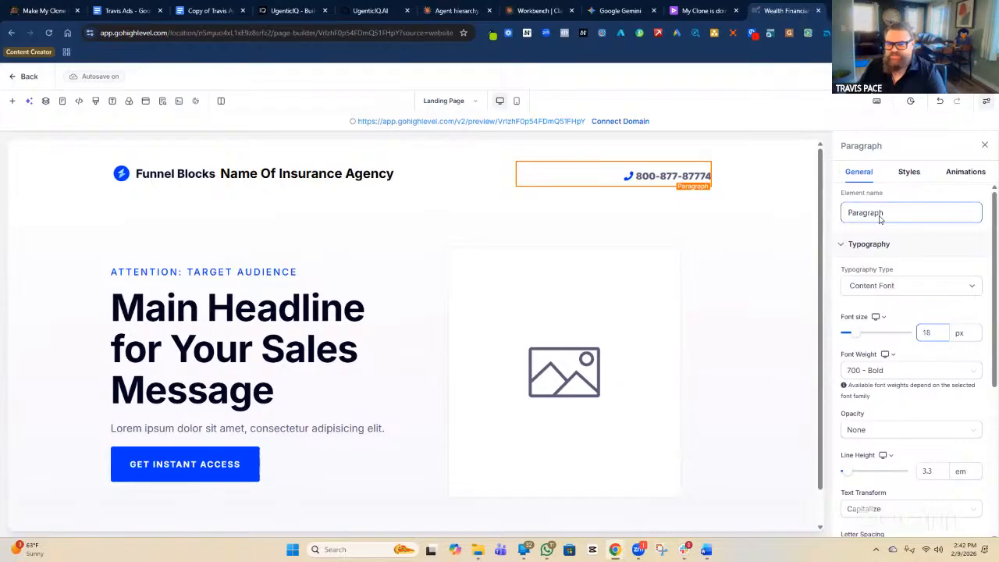
left_click(909, 171)
scroll(889, 255, "down", 4)
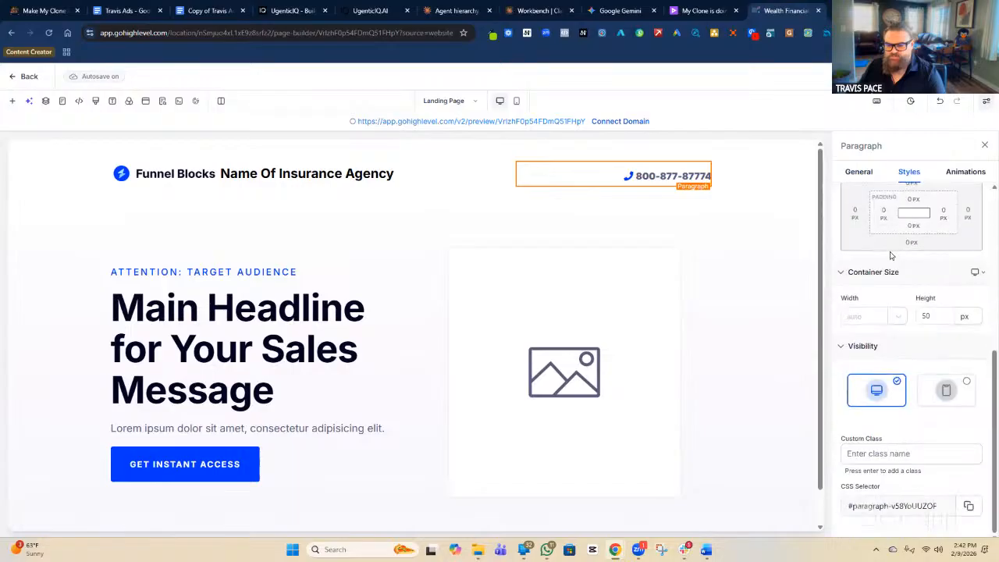
scroll(891, 256, "up", 4)
left_click(859, 171)
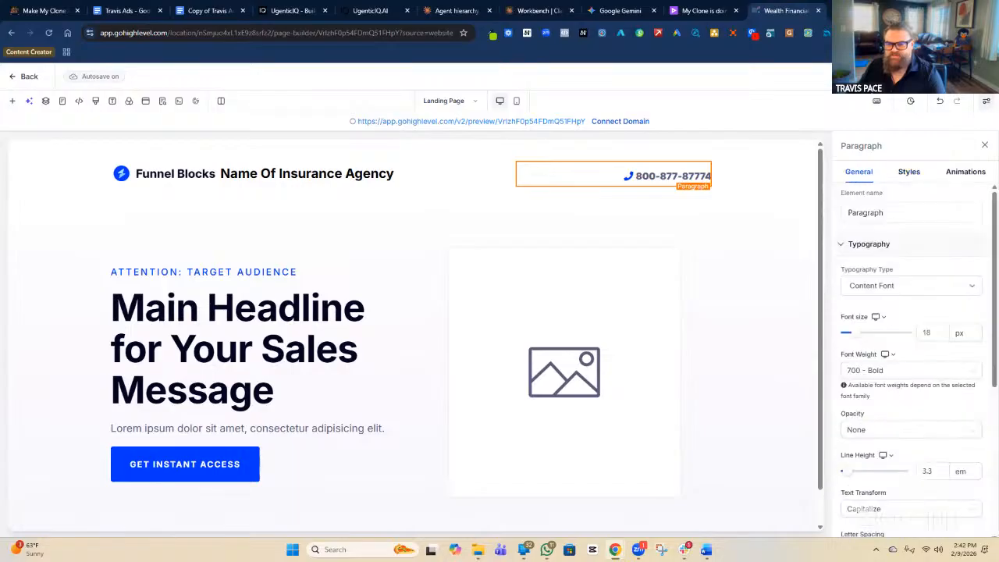
scroll(889, 312, "down", 4)
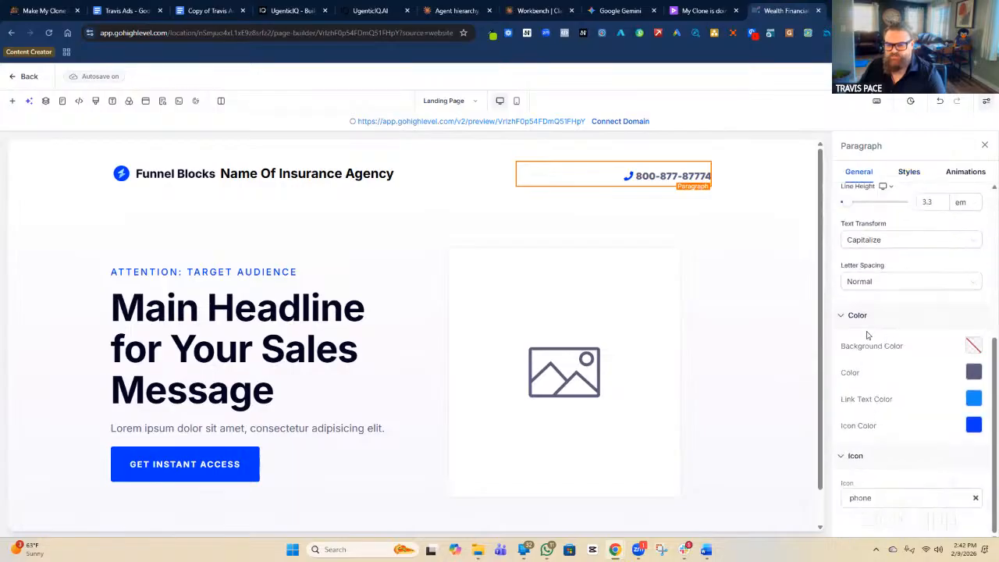
scroll(867, 335, "up", 4)
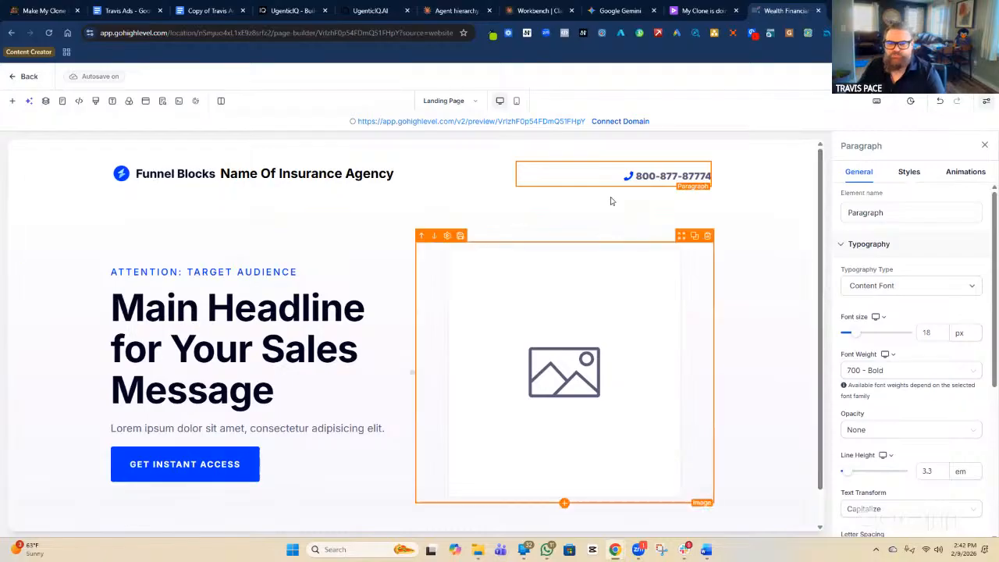
Insert a Get Started button below the phone number and copy the phone number text.
left_click(615, 189)
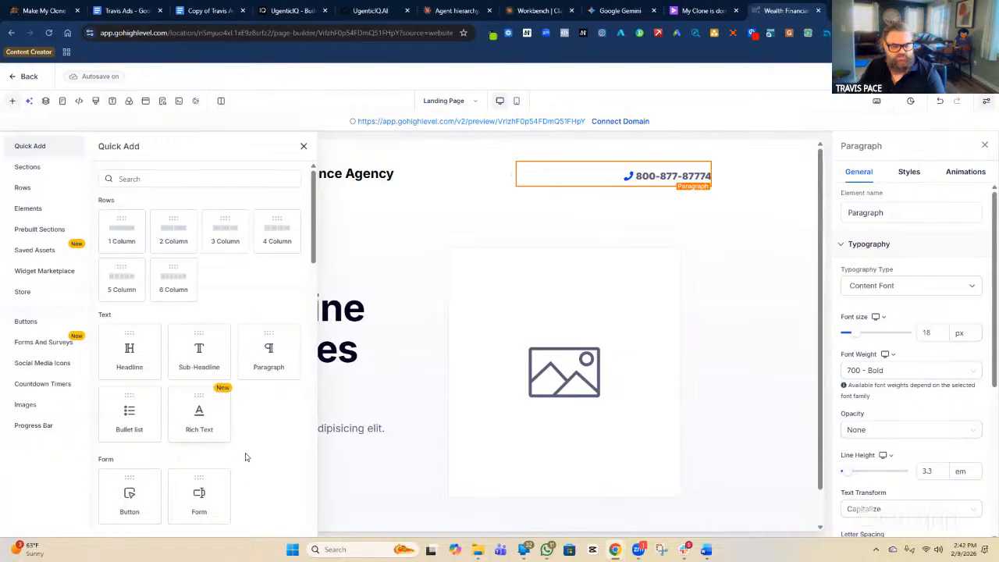
scroll(241, 403, "down", 2)
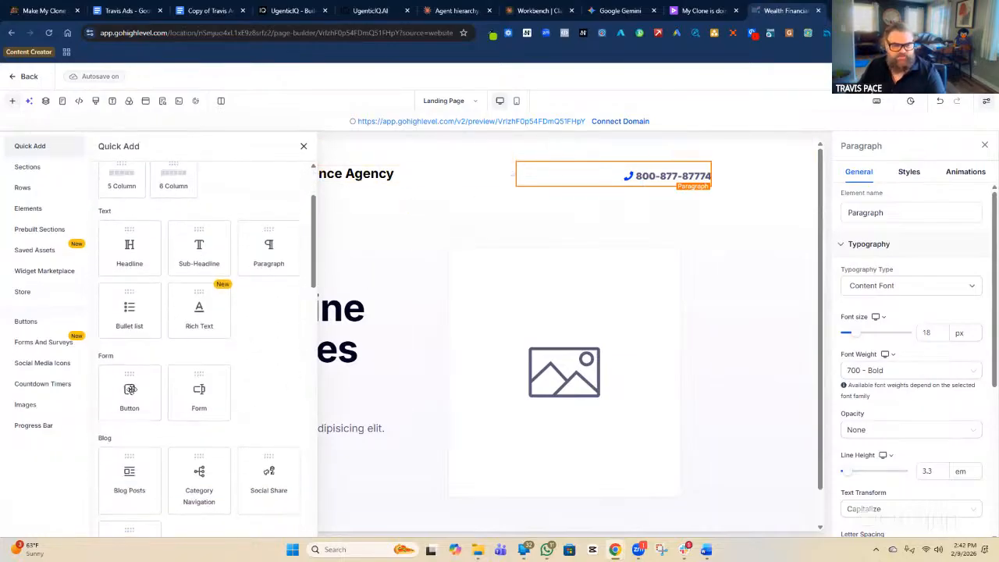
left_click(129, 390)
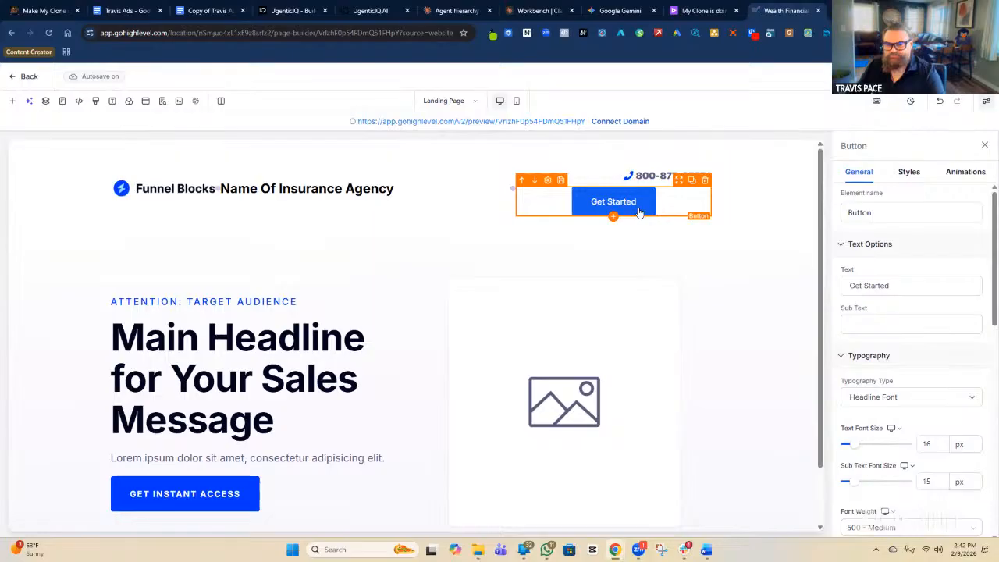
double_click(668, 175)
key("ctrl+c")
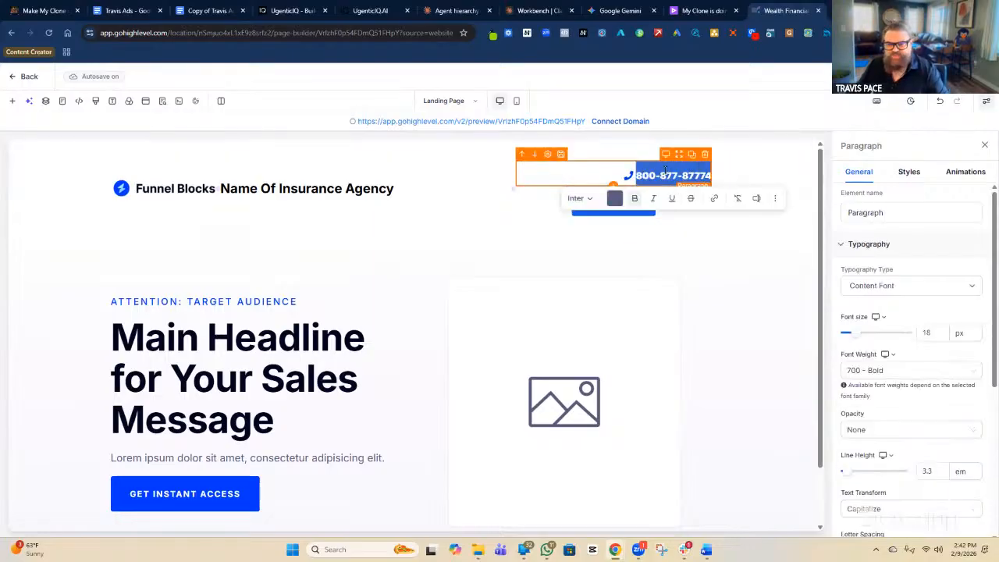
left_click(614, 212)
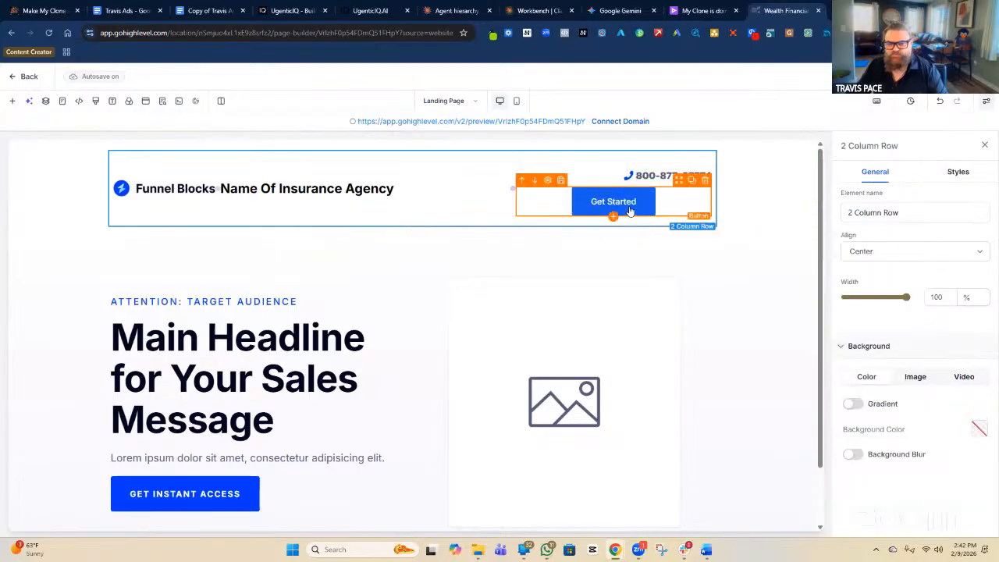
Replace the button's 'Get Started' label with the pasted phone number.
left_click(630, 212)
left_click(895, 286)
key("ctrl+shift+Left")
key("ctrl+shift+Left")
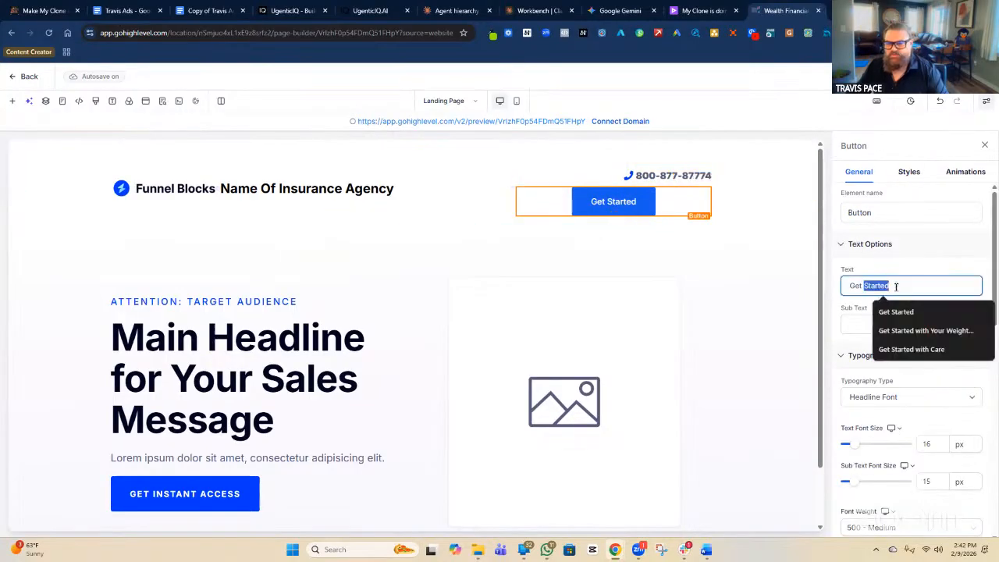
key("ctrl+v")
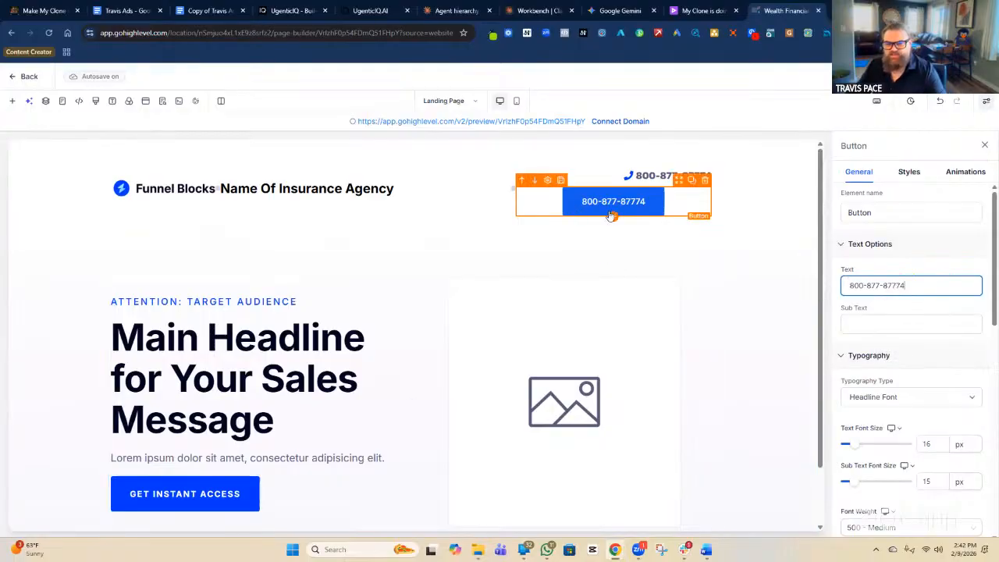
Set the button's leading icon to the phone icon found by searching 'phone'.
scroll(903, 305, "down", 10)
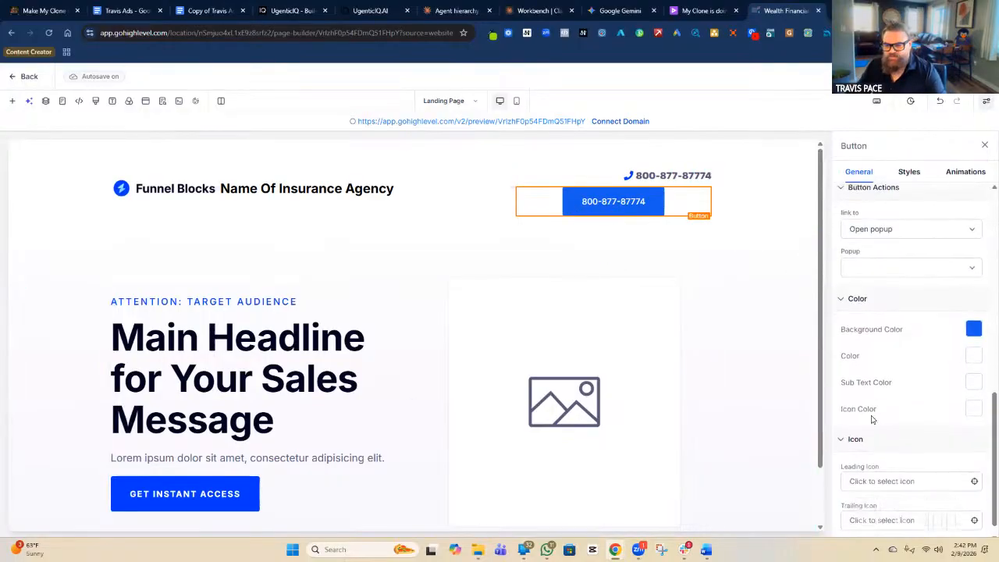
scroll(882, 445, "down", 1)
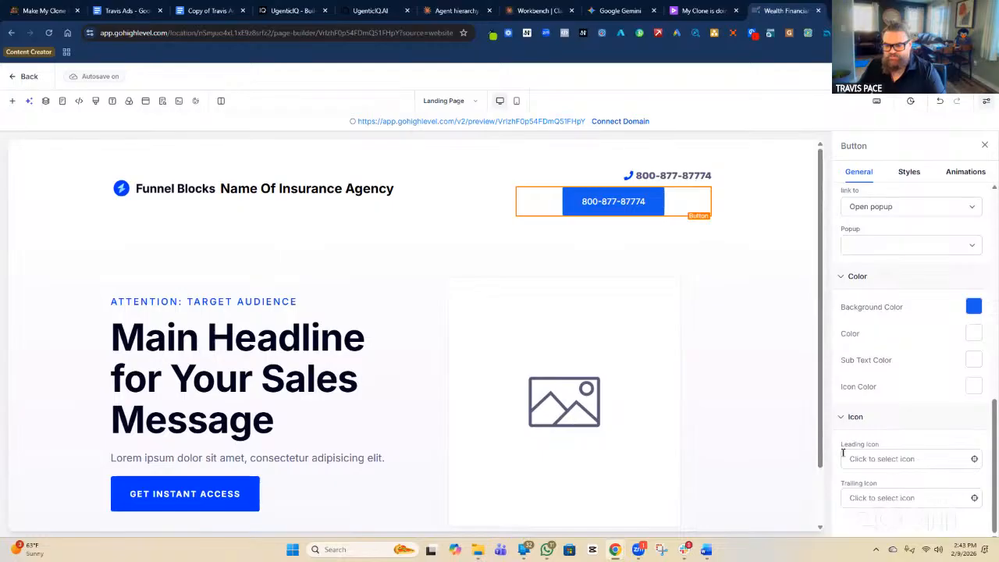
left_click(882, 459)
left_click(911, 484)
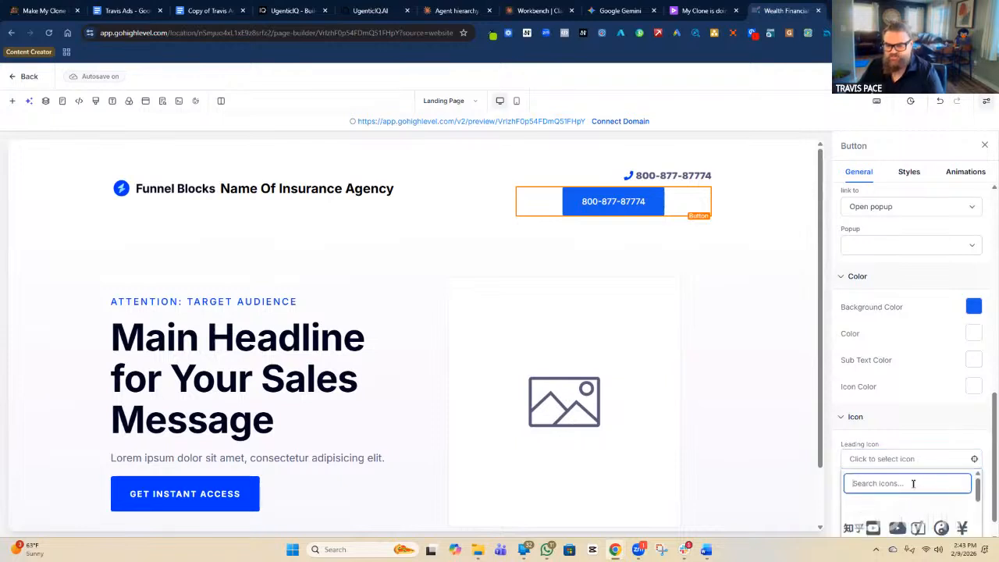
type("phone")
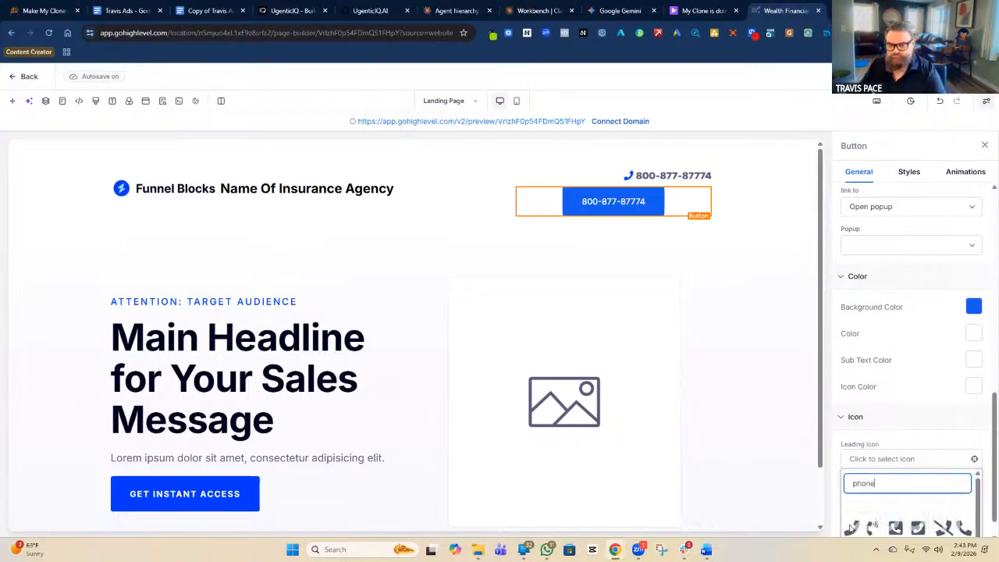
left_click(852, 530)
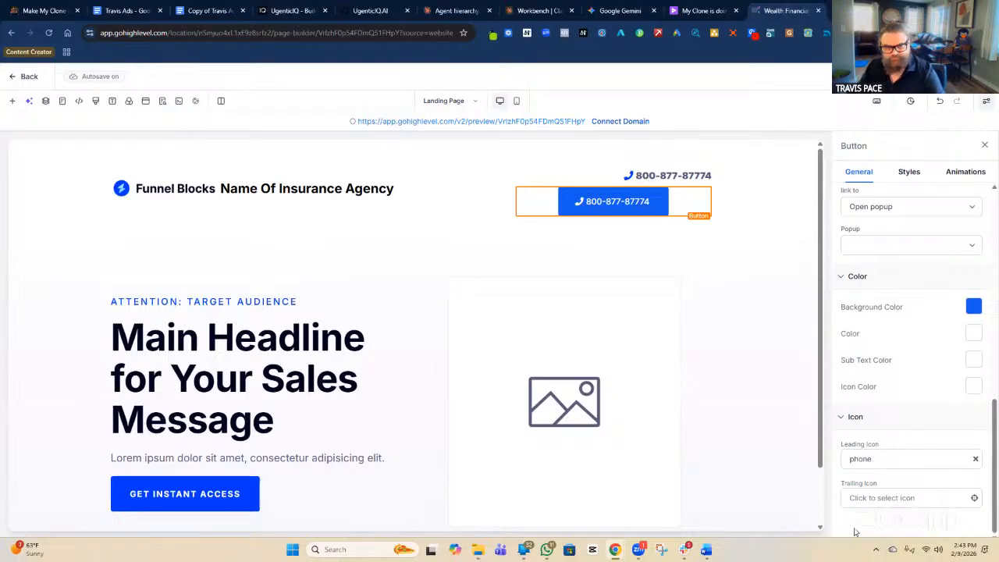
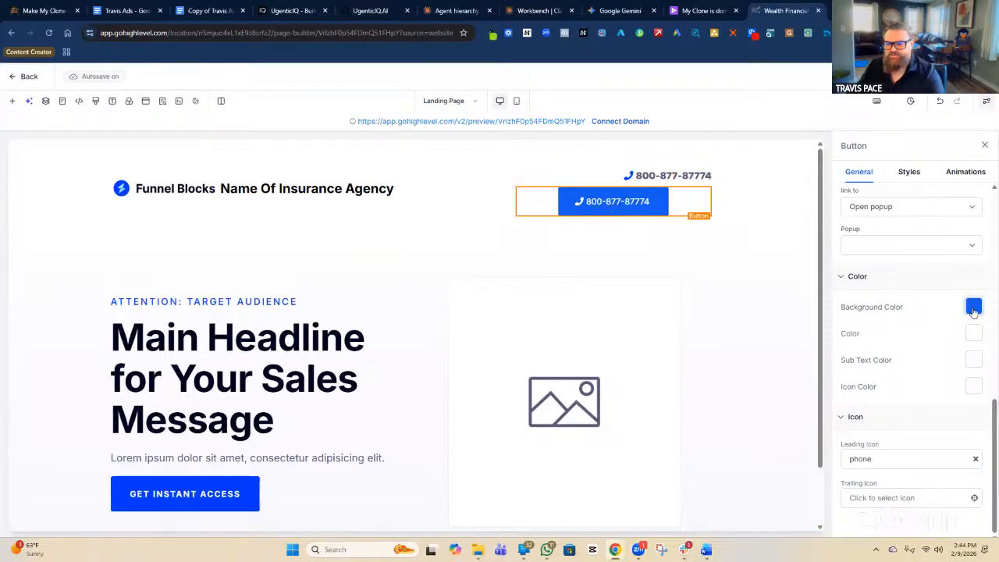
Make the button background transparent and colour its text and phone icon blue.
left_click(973, 309)
left_click(790, 216)
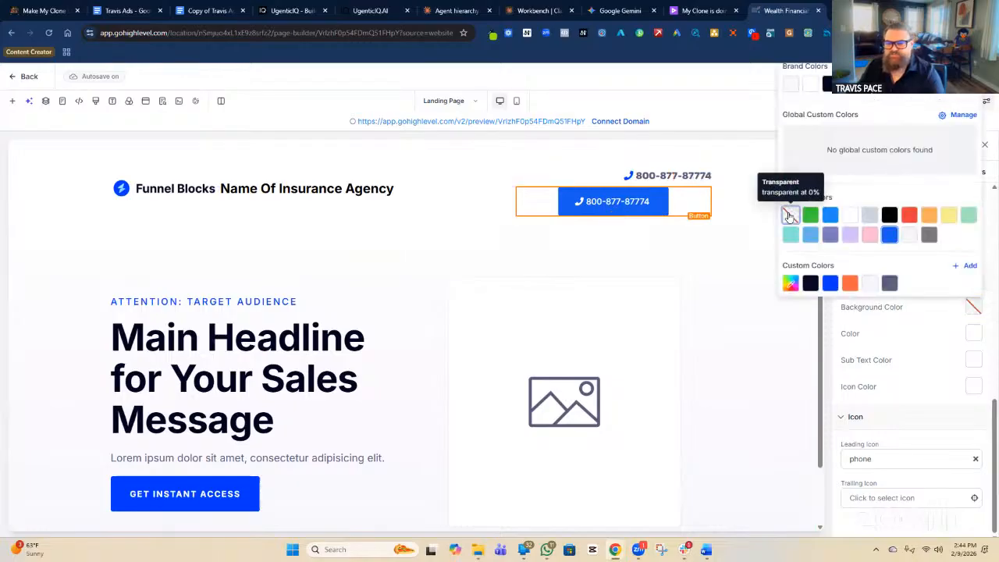
left_click(790, 216)
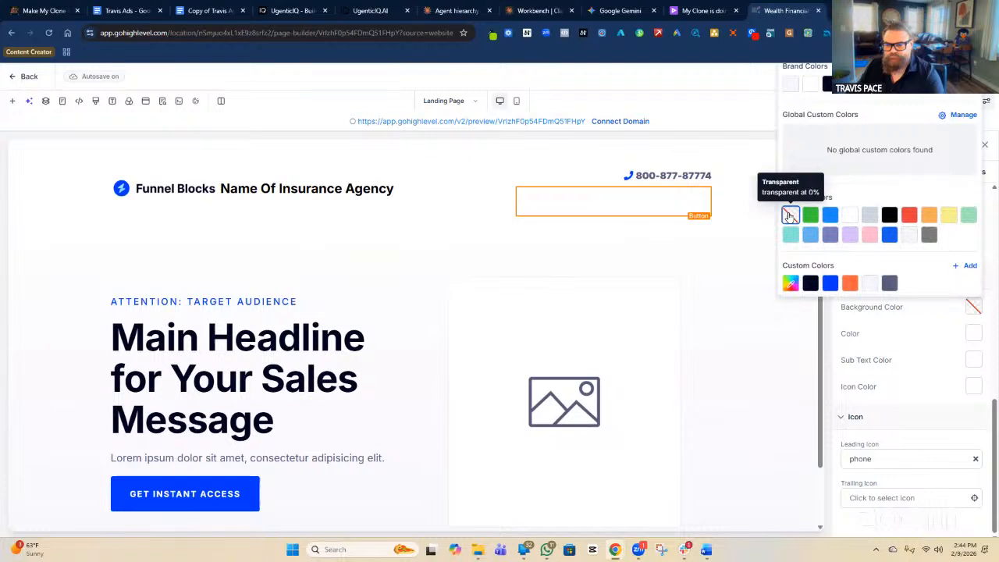
left_click(975, 334)
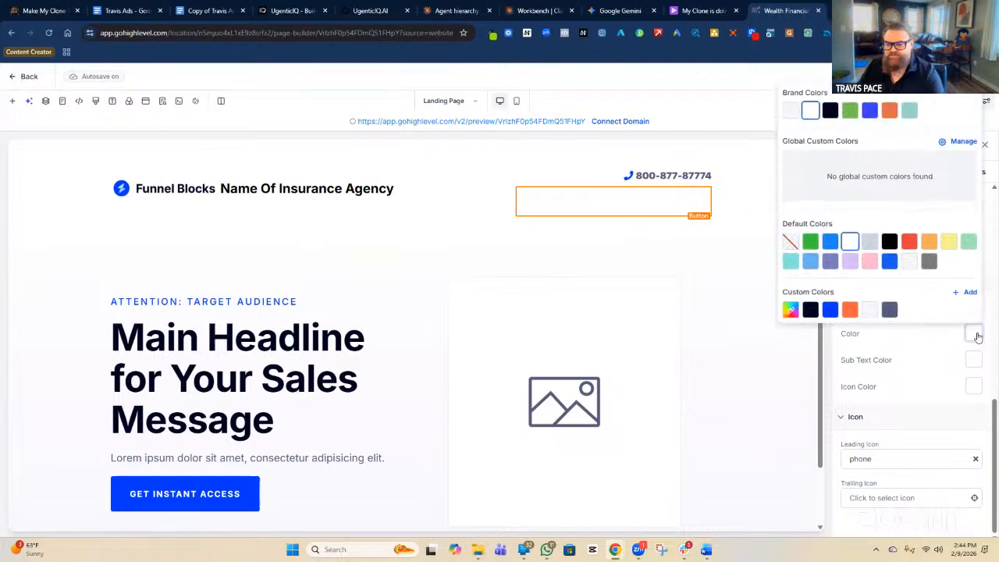
left_click(830, 310)
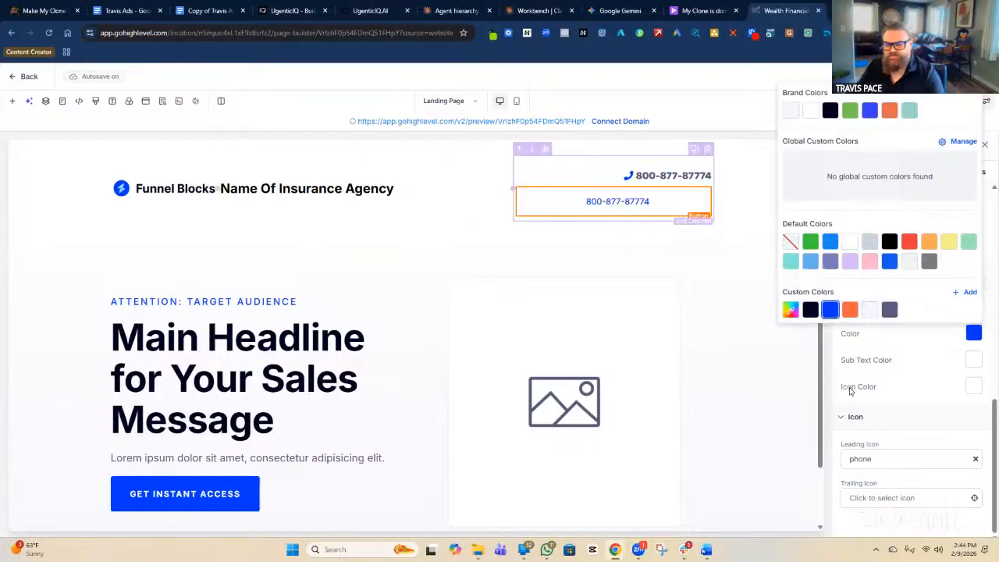
left_click(974, 386)
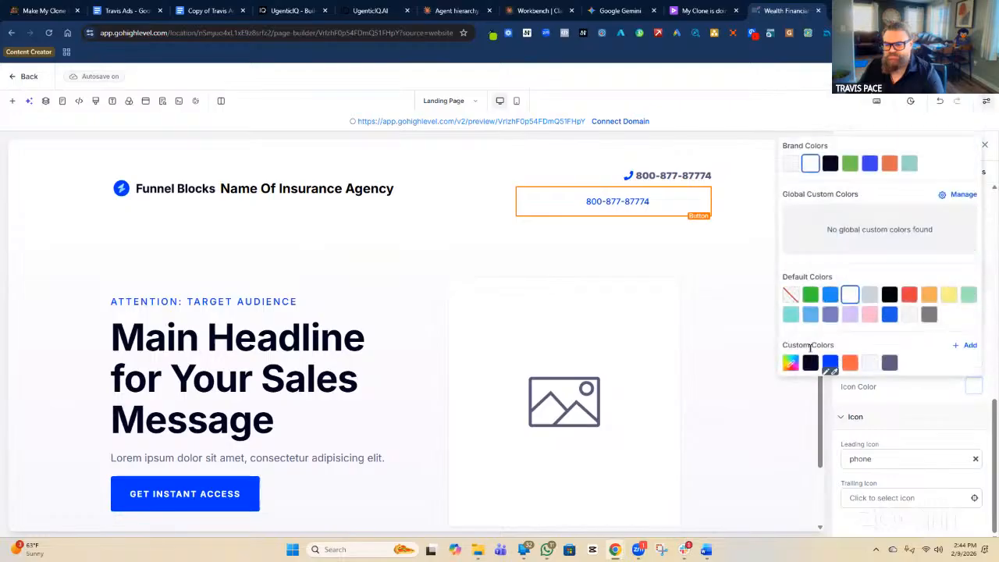
left_click(830, 362)
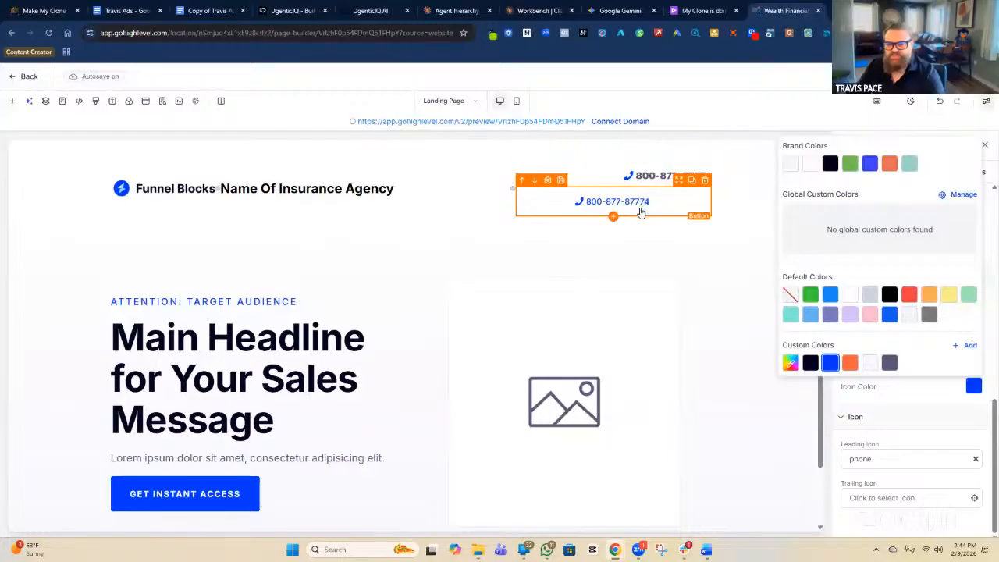
Change the button text colour to black (#000321).
left_click(896, 398)
left_click(972, 334)
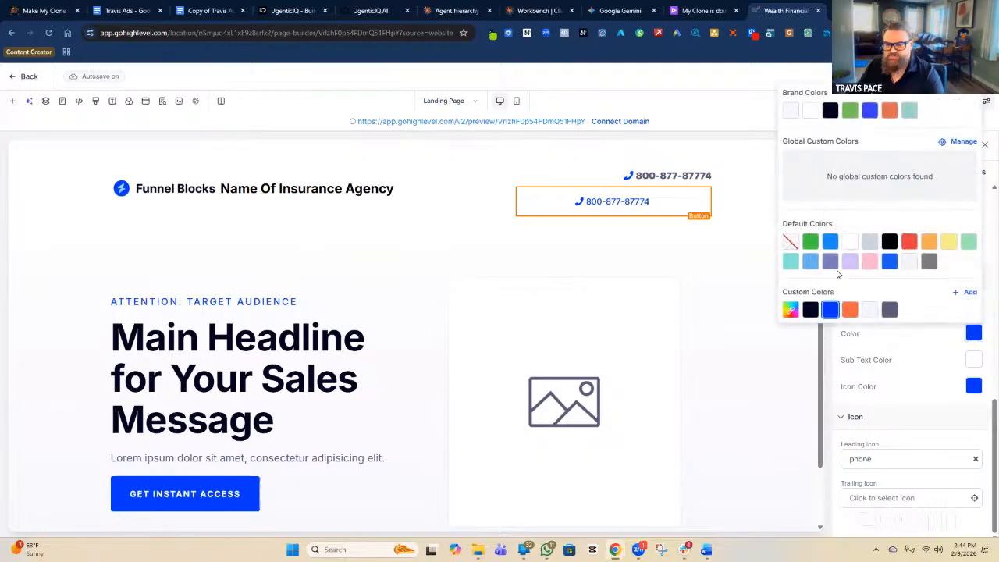
left_click(810, 309)
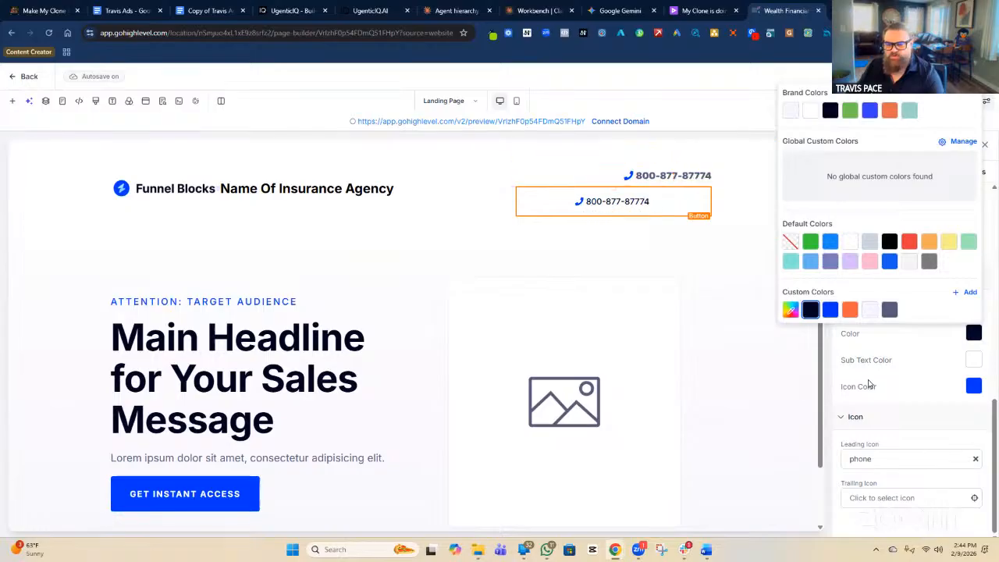
left_click(899, 379)
scroll(906, 323, "up", 1)
scroll(910, 324, "up", 3)
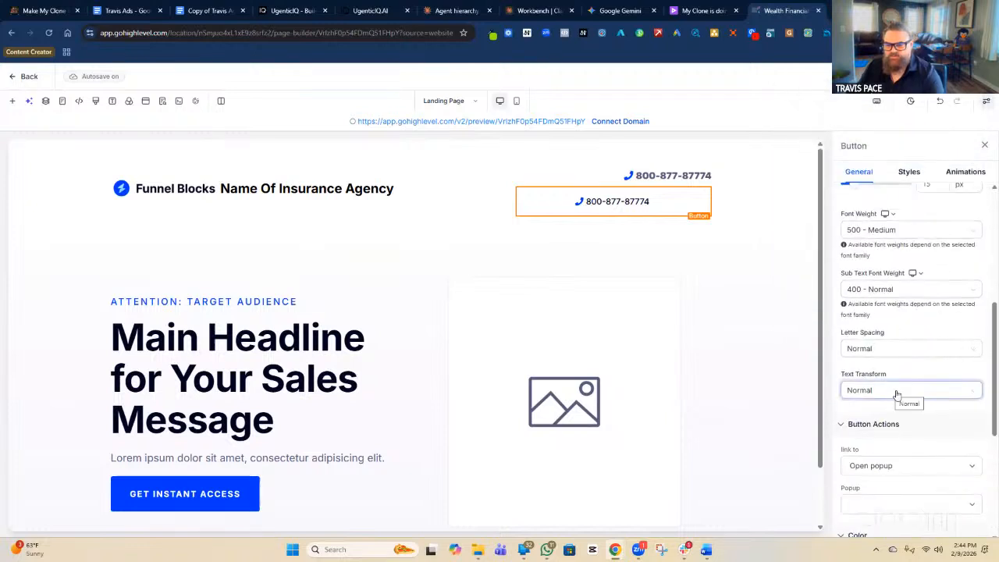
Set Text Transform to Capitalize and both Font Weight and Sub Text Font Weight to 700 - Bold.
left_click(893, 392)
left_click(877, 466)
left_click(889, 294)
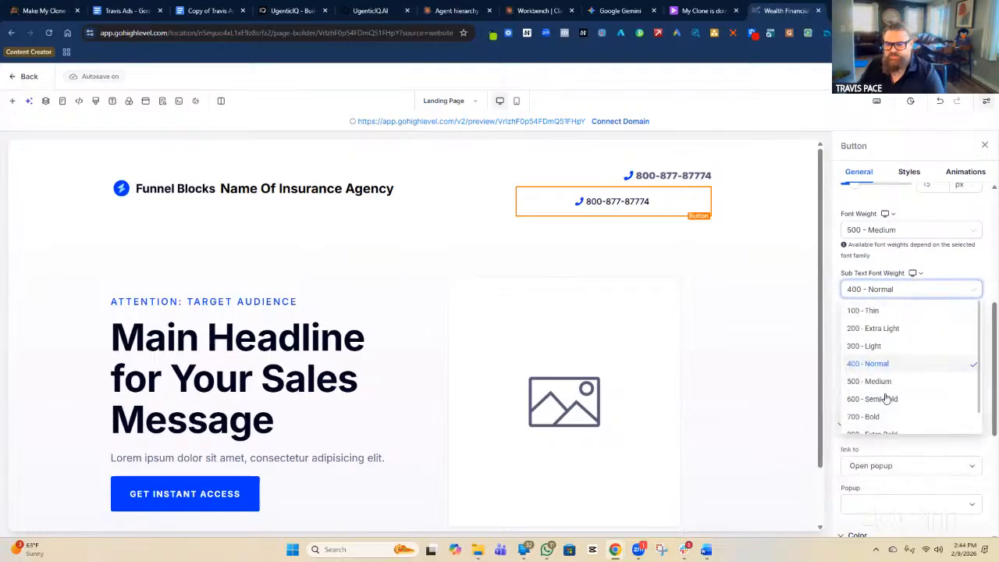
left_click(875, 418)
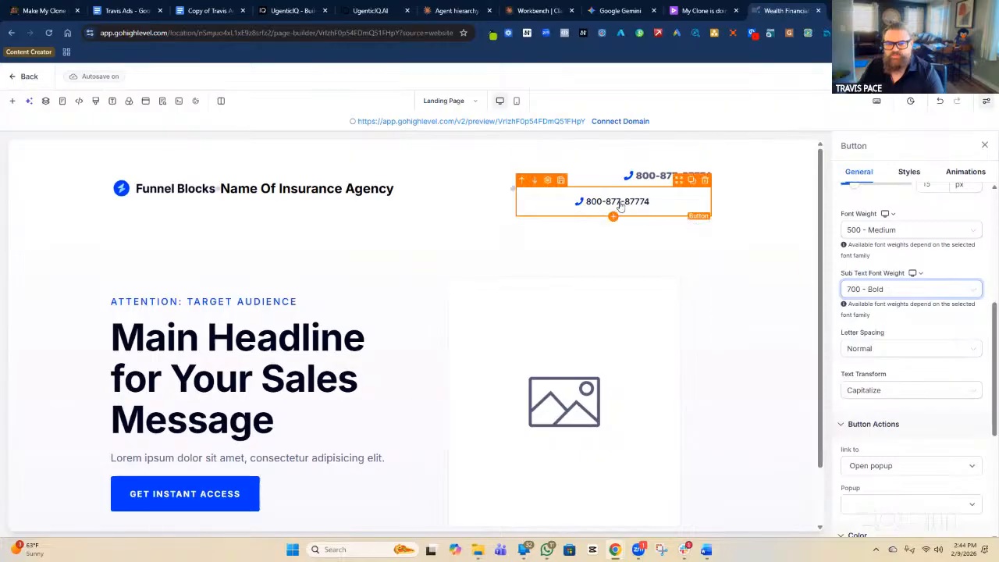
left_click(901, 231)
left_click(885, 357)
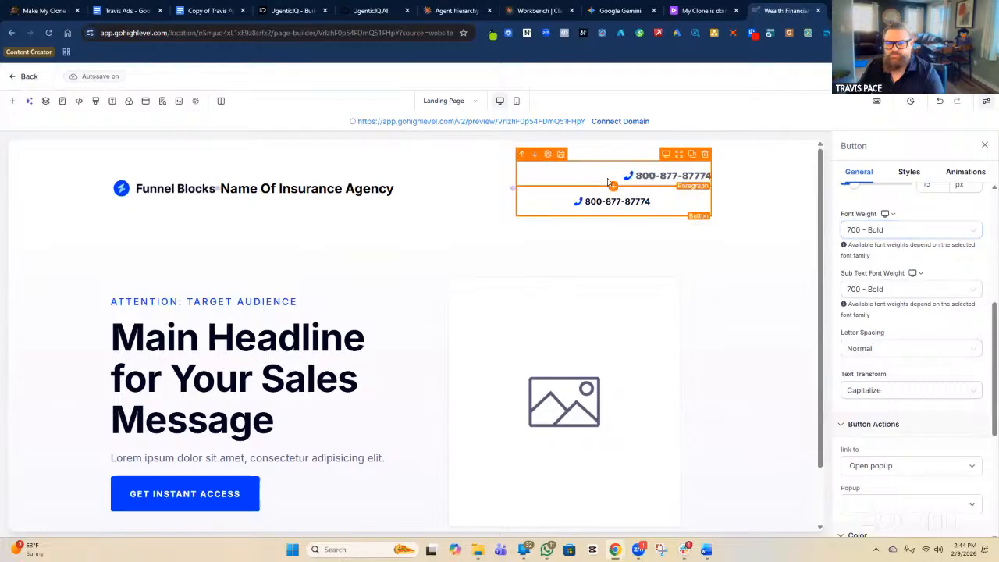
left_click(653, 181)
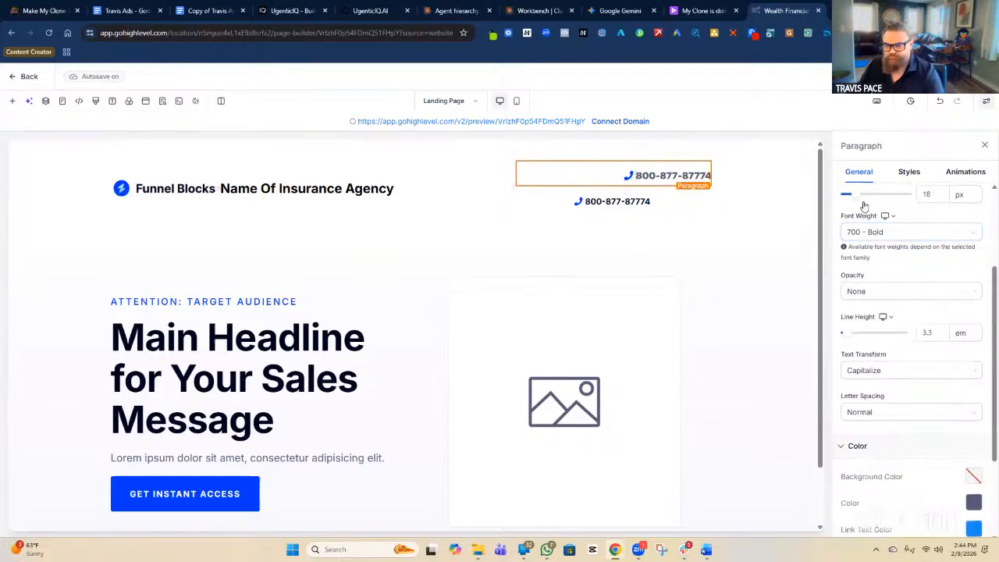
scroll(859, 205, "up", 3)
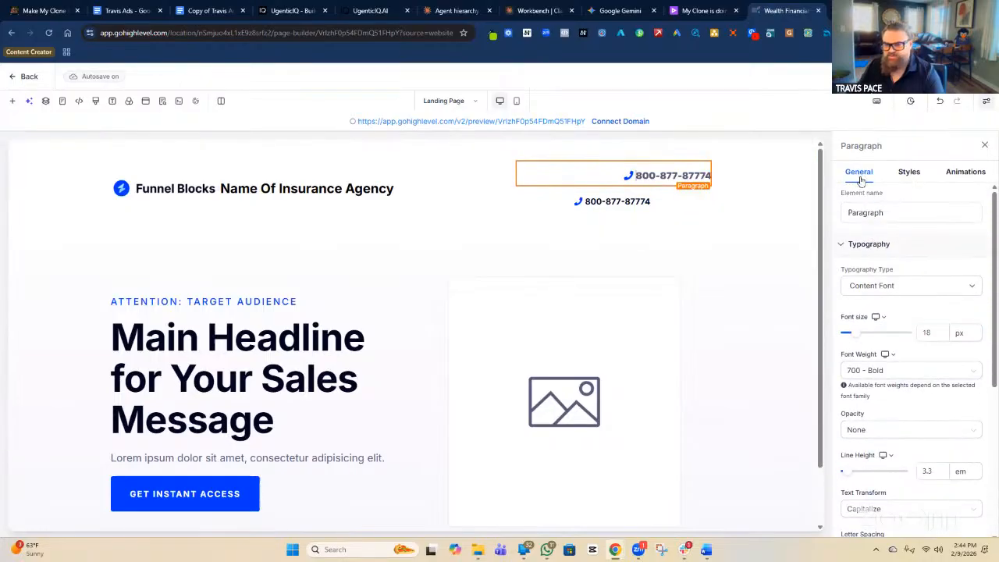
left_click(861, 212)
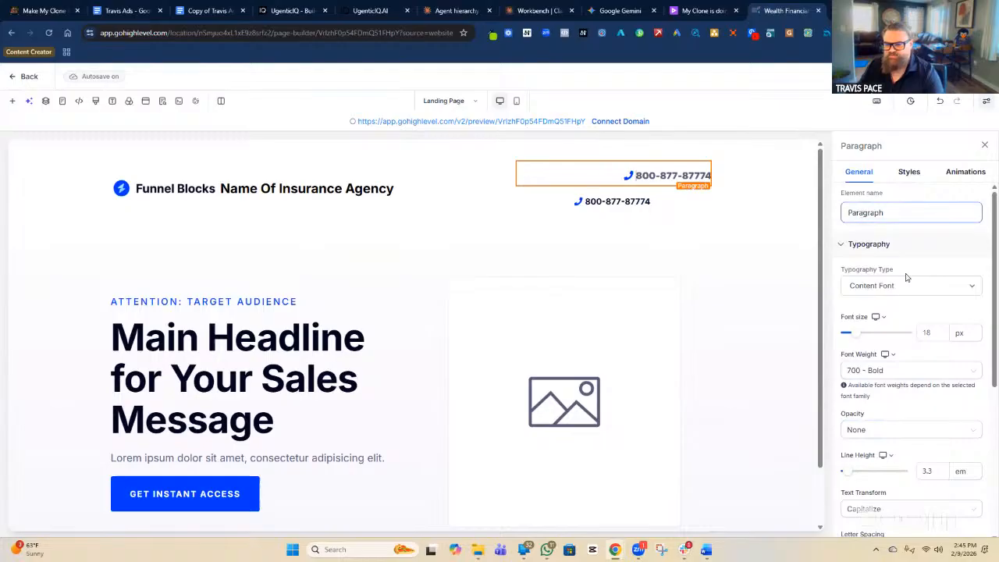
scroll(905, 265, "down", 3)
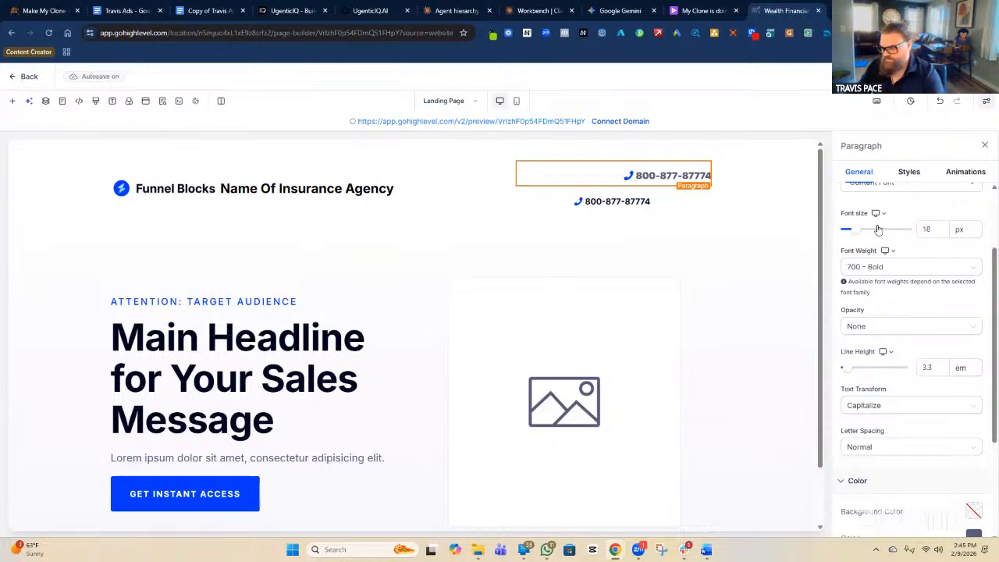
scroll(875, 313, "down", 1)
scroll(875, 313, "down", 3)
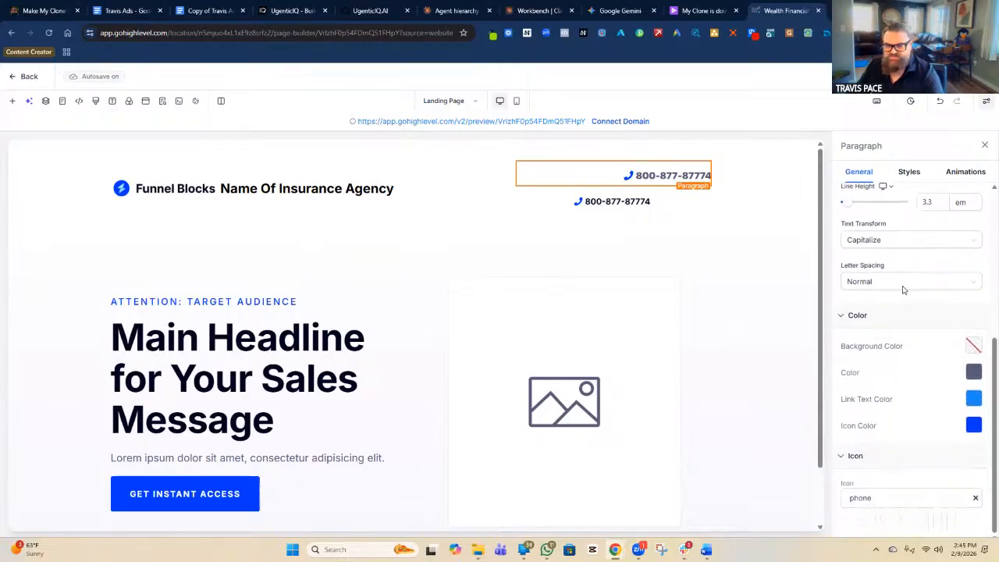
scroll(907, 410, "up", 4)
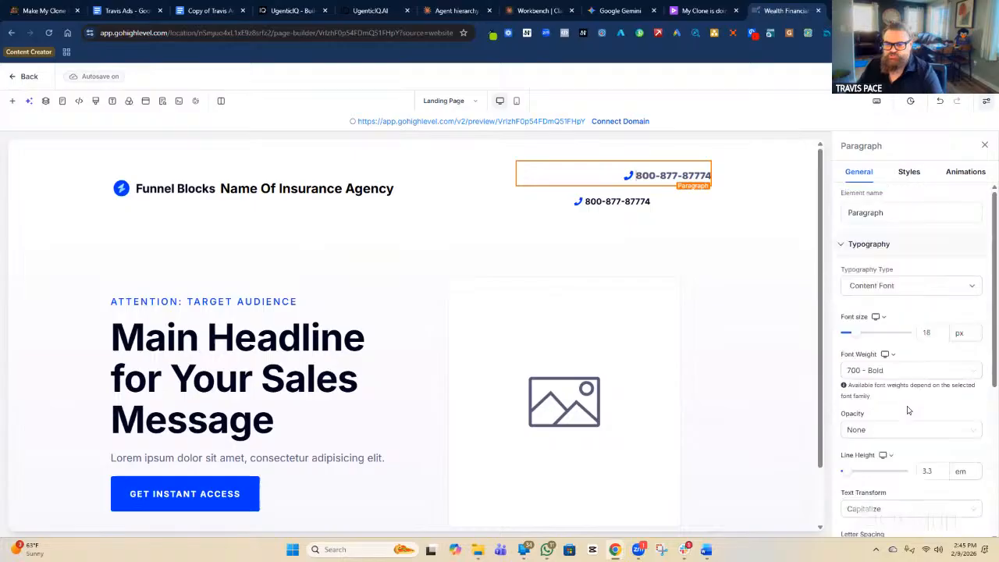
left_click(658, 209)
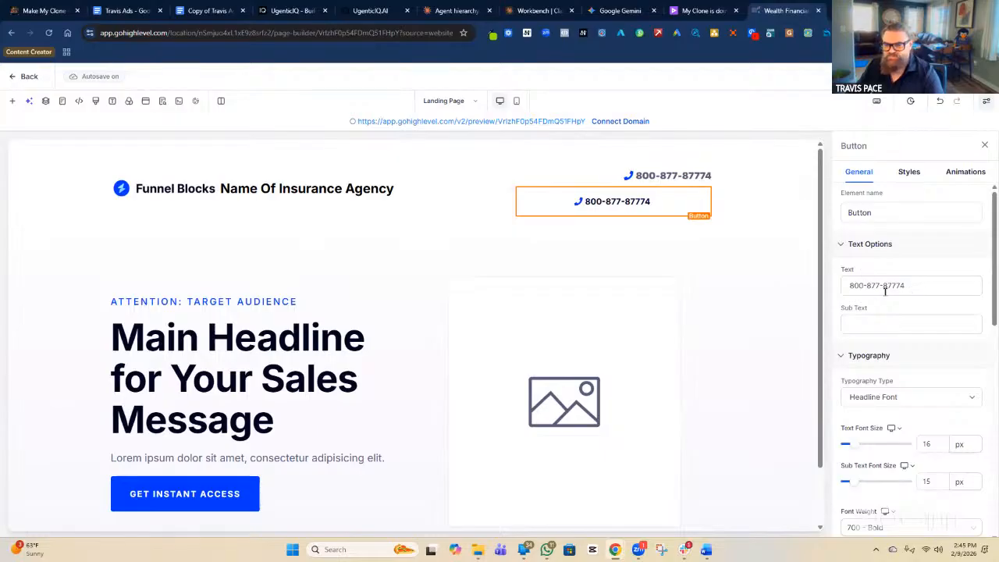
Set the button action to Call and paste in the agency's phone number.
scroll(885, 292, "down", 5)
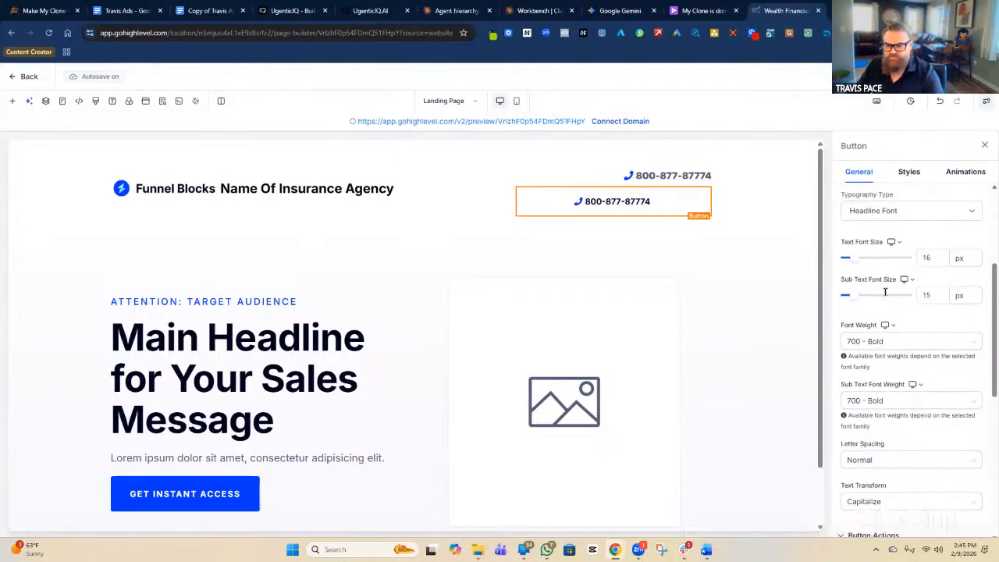
scroll(885, 292, "down", 2)
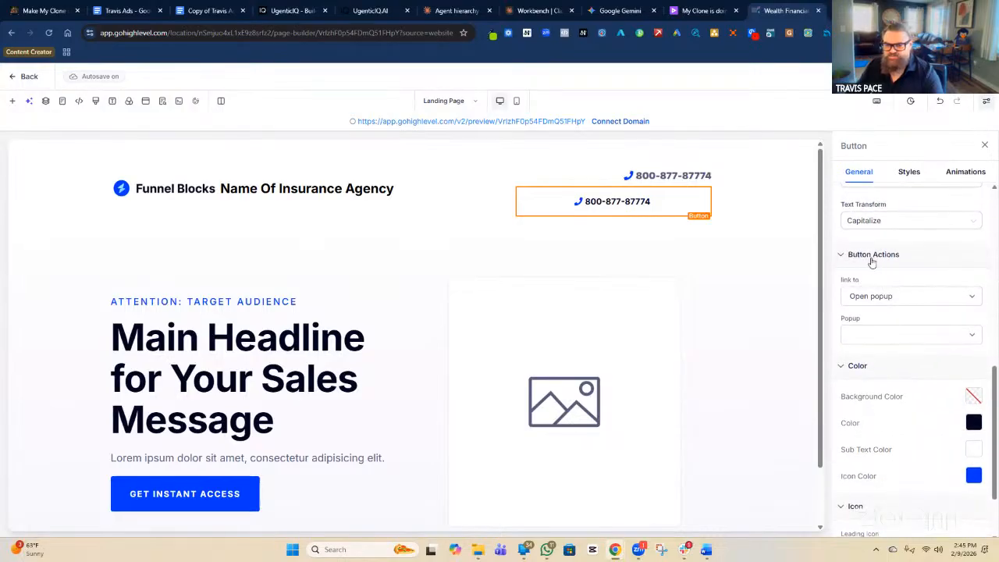
left_click(898, 297)
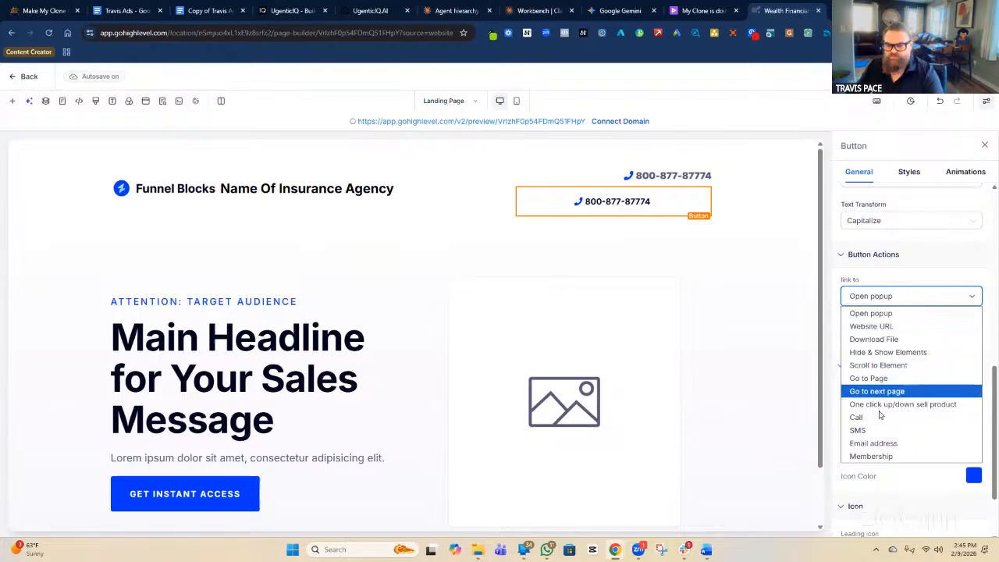
left_click(856, 418)
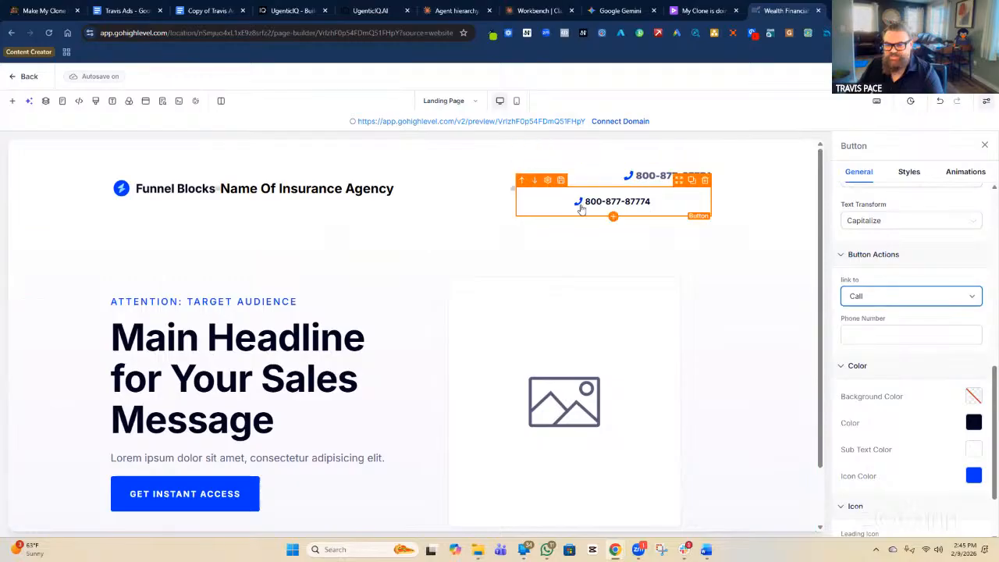
left_click(878, 331)
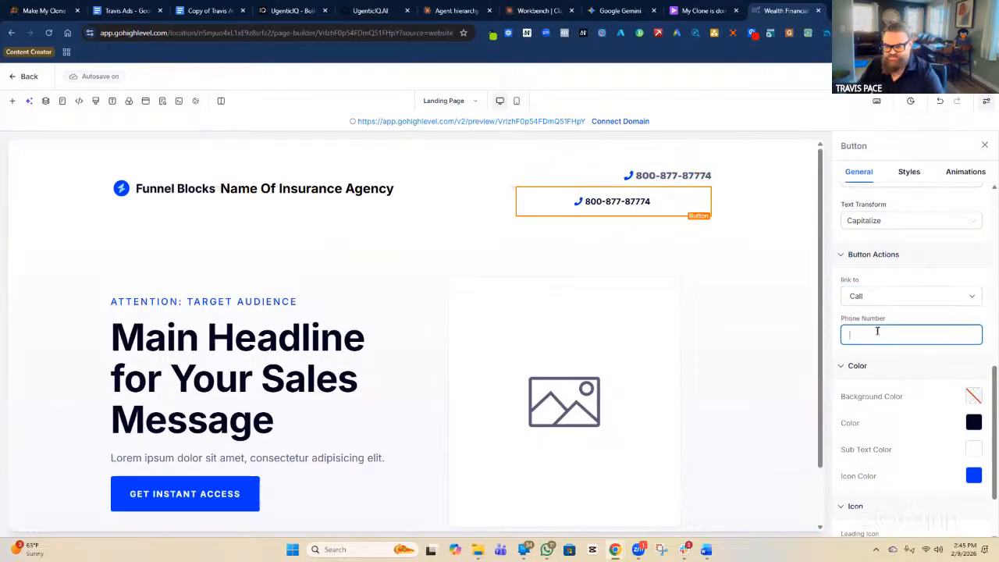
key("ctrl+v")
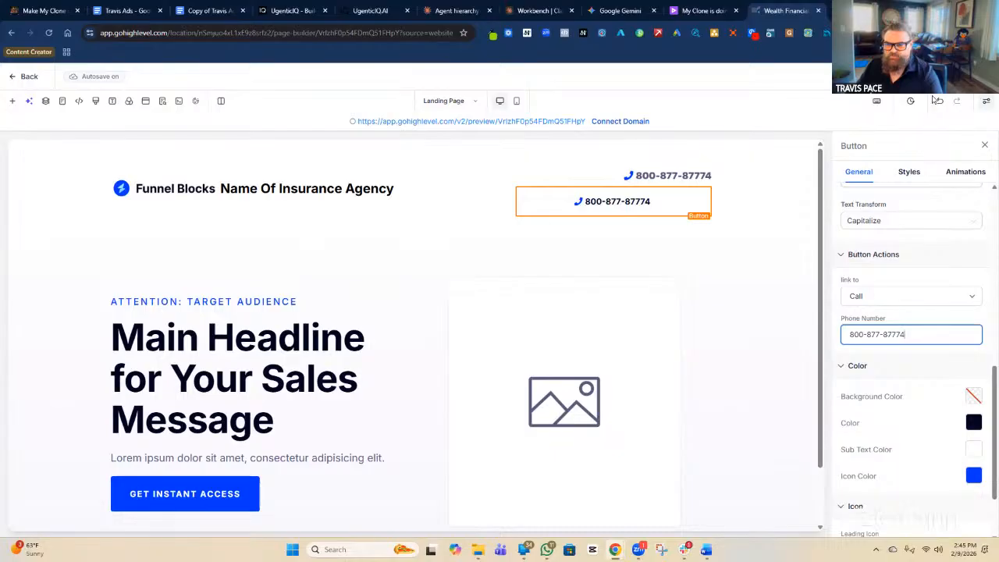
left_click(903, 288)
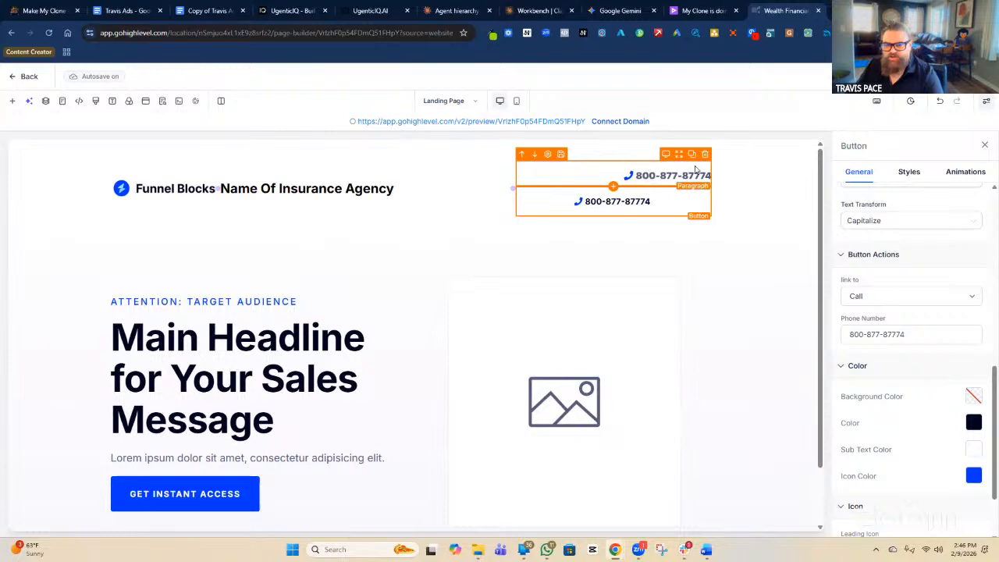
Delete the duplicate phone text above the header button.
left_click(705, 154)
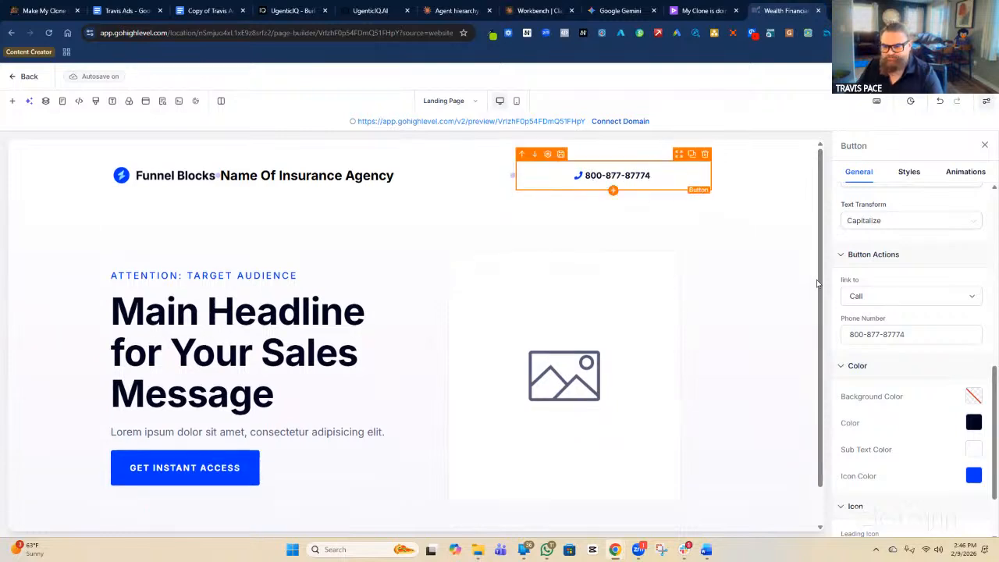
scroll(903, 391, "up", 2)
scroll(903, 390, "down", 2)
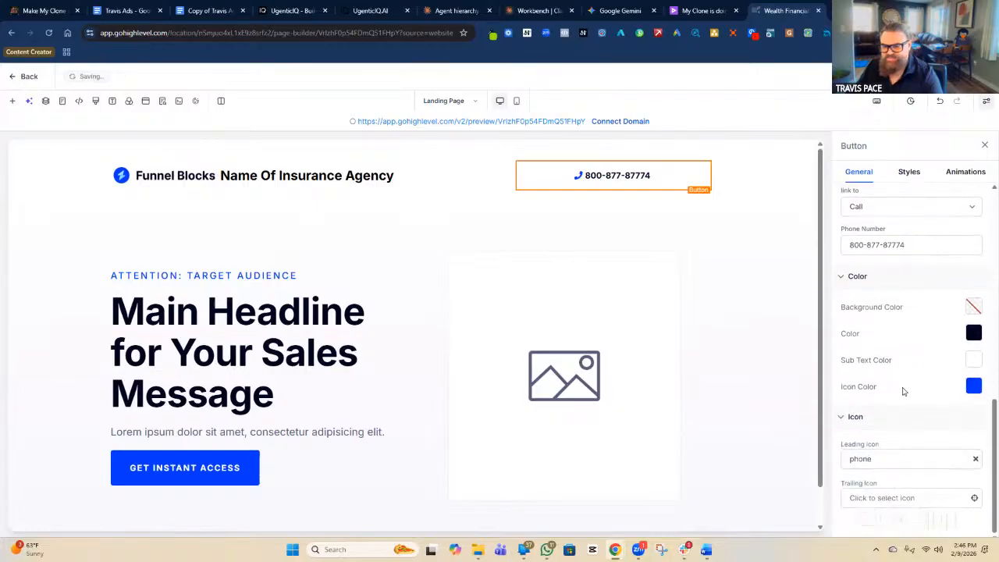
scroll(903, 390, "up", 7)
Right-align the phone button, then bring up the Funnel Blocks logo image's general settings.
left_click(907, 173)
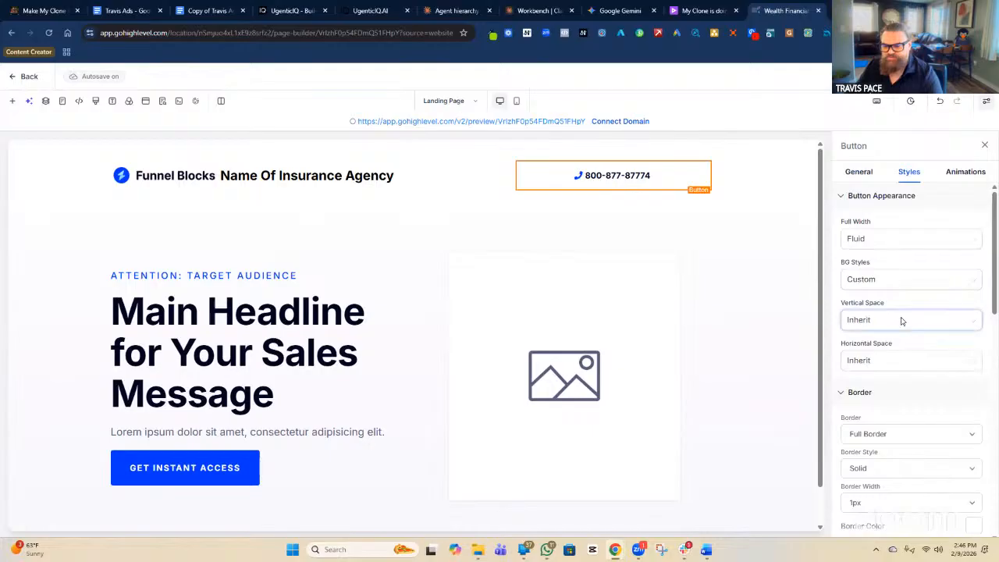
scroll(904, 320, "down", 2)
scroll(904, 328, "down", 2)
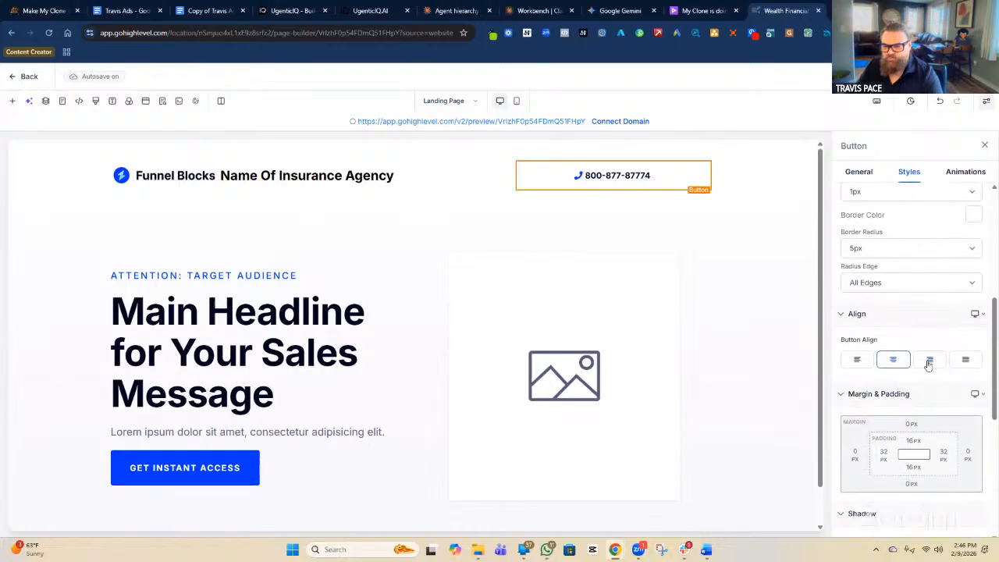
left_click(929, 361)
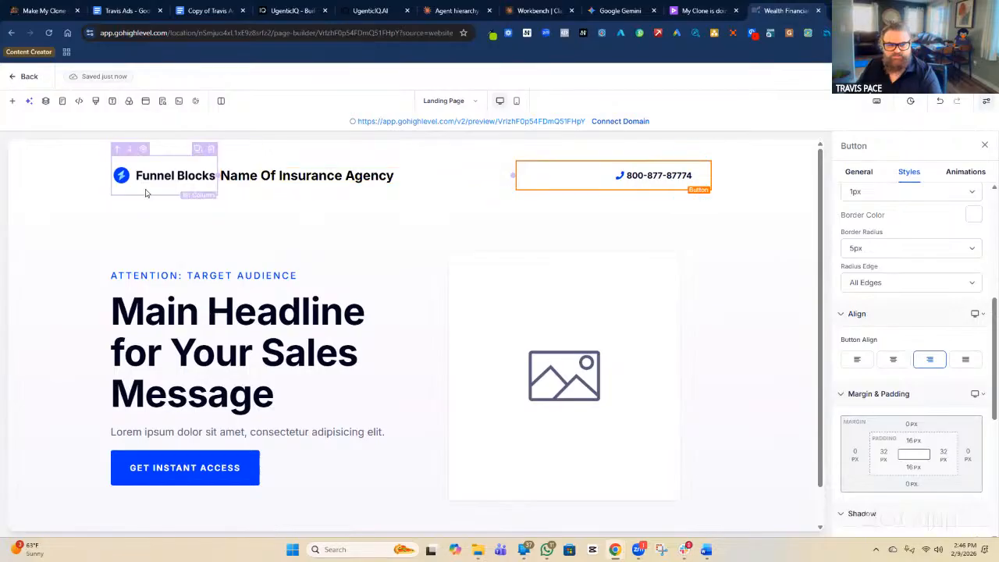
left_click(189, 182)
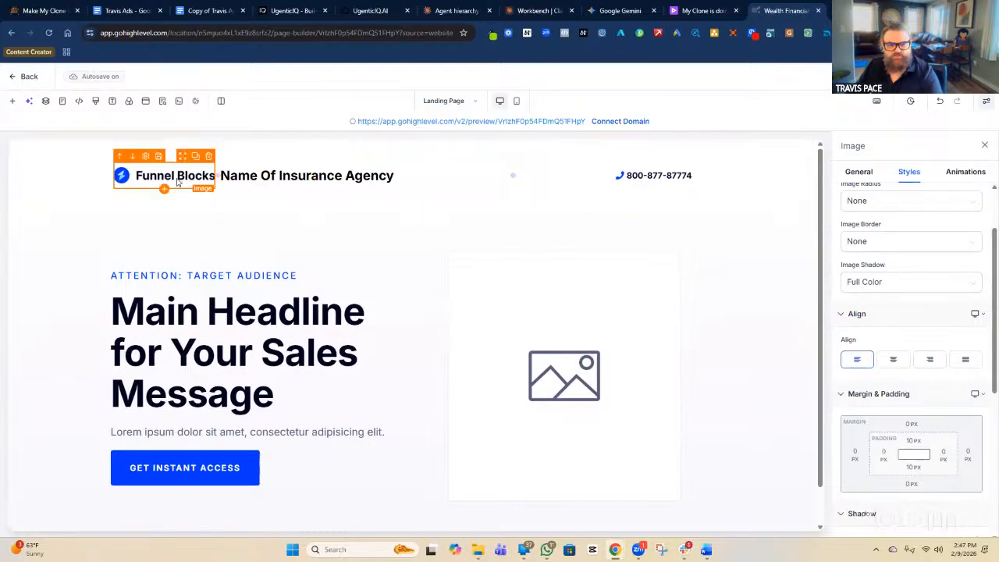
left_click(859, 171)
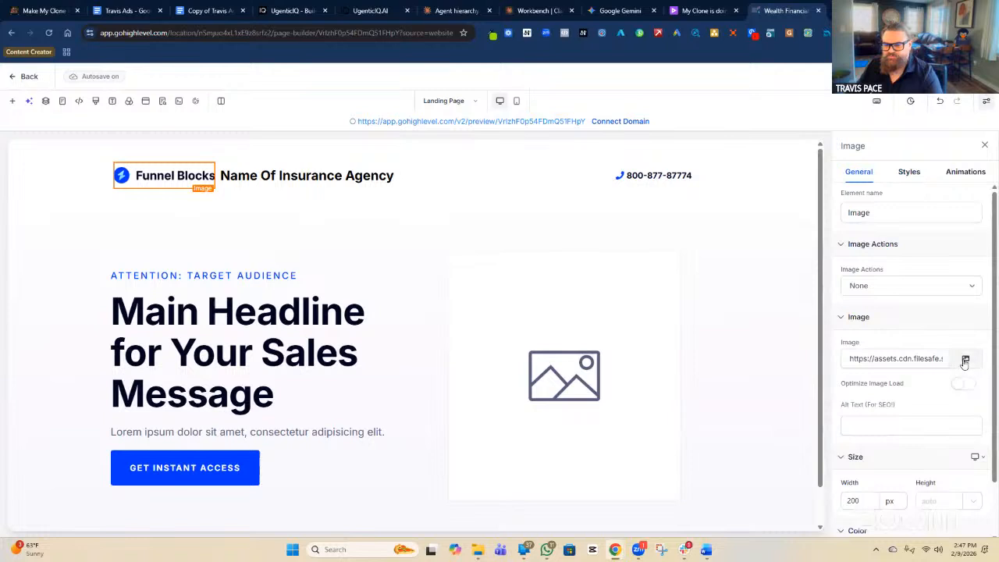
Swap the Funnel Blocks logo for the suited man's portrait screenshot from Media Storage.
left_click(964, 360)
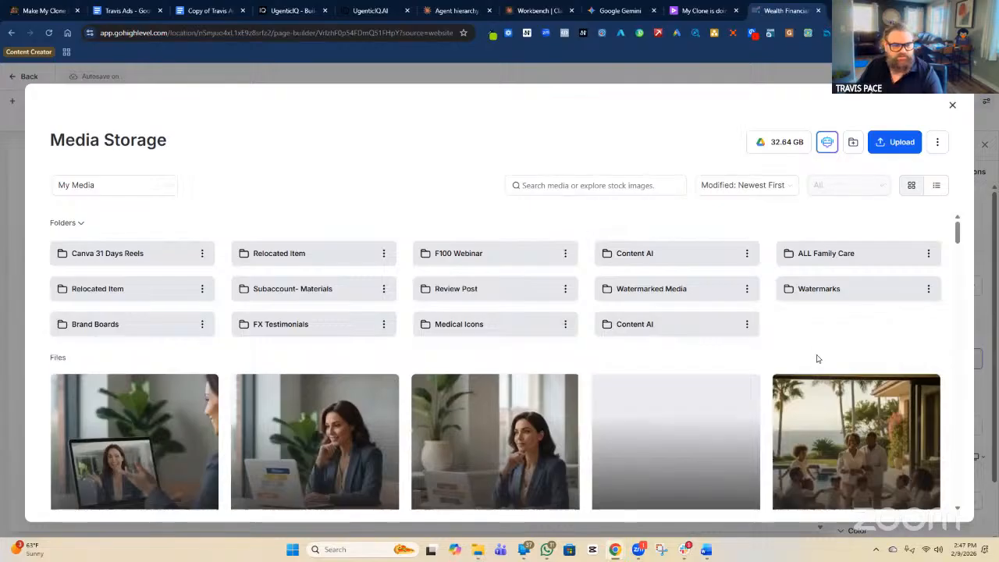
scroll(819, 355, "down", 5)
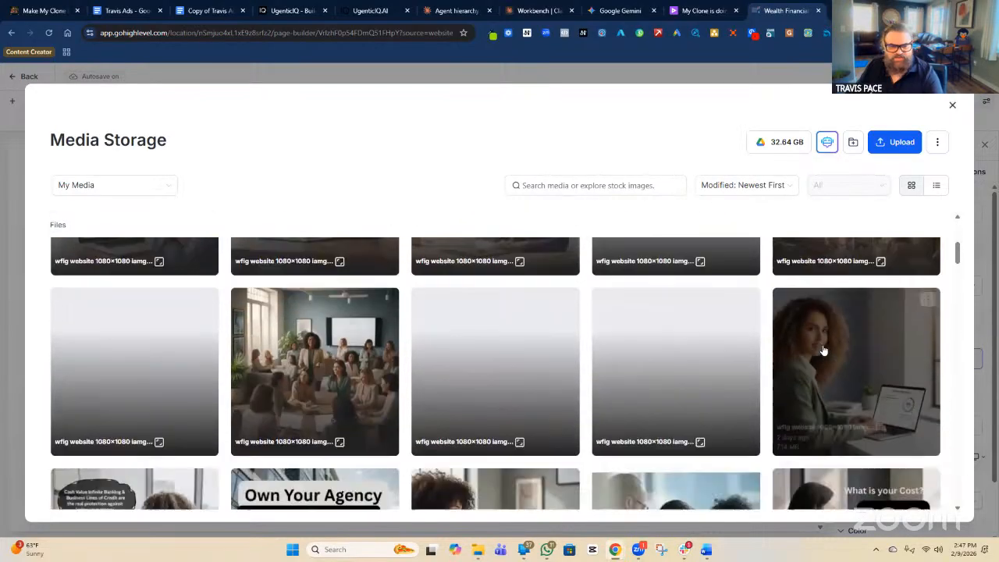
scroll(823, 348, "down", 10)
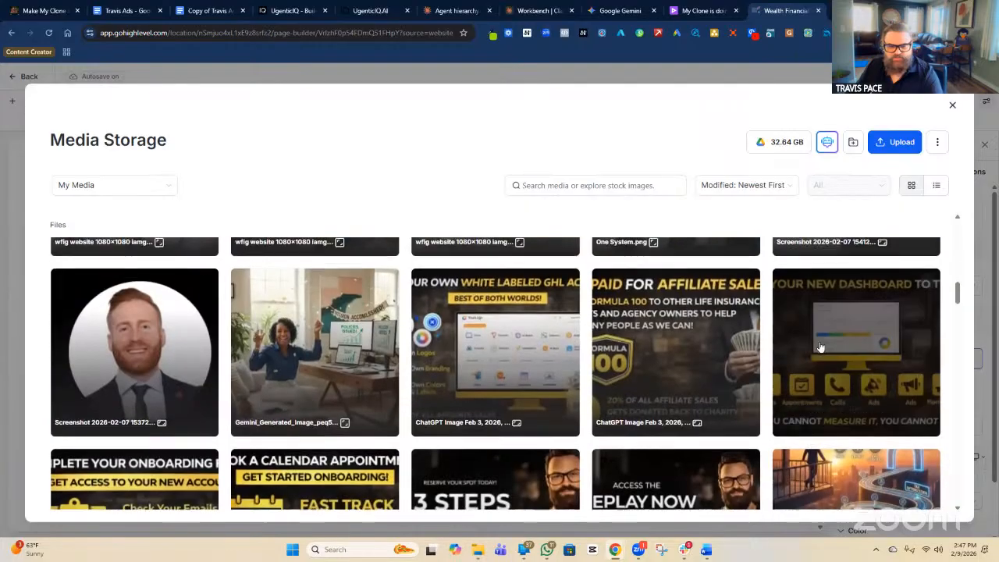
scroll(820, 347, "down", 2)
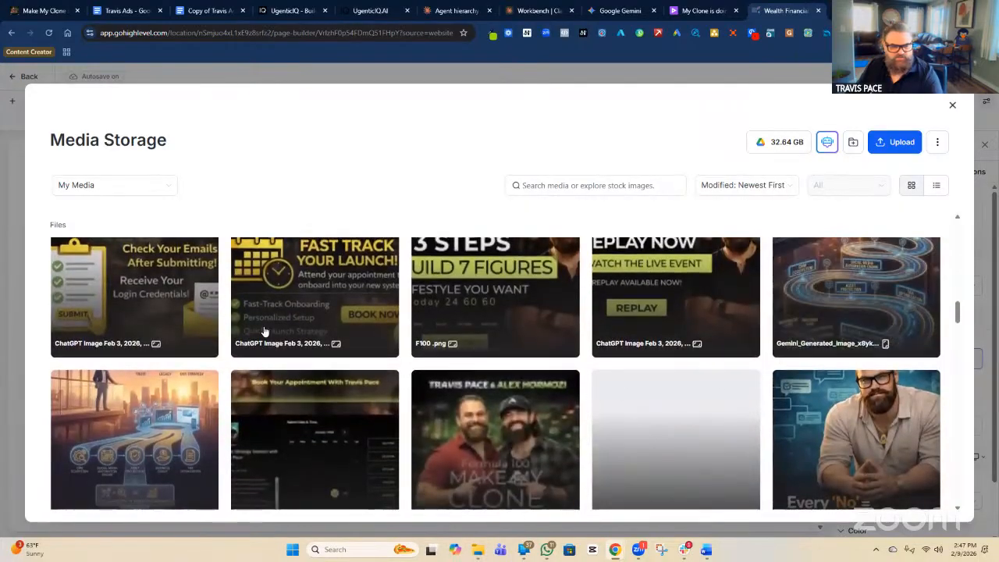
scroll(80, 306, "up", 3)
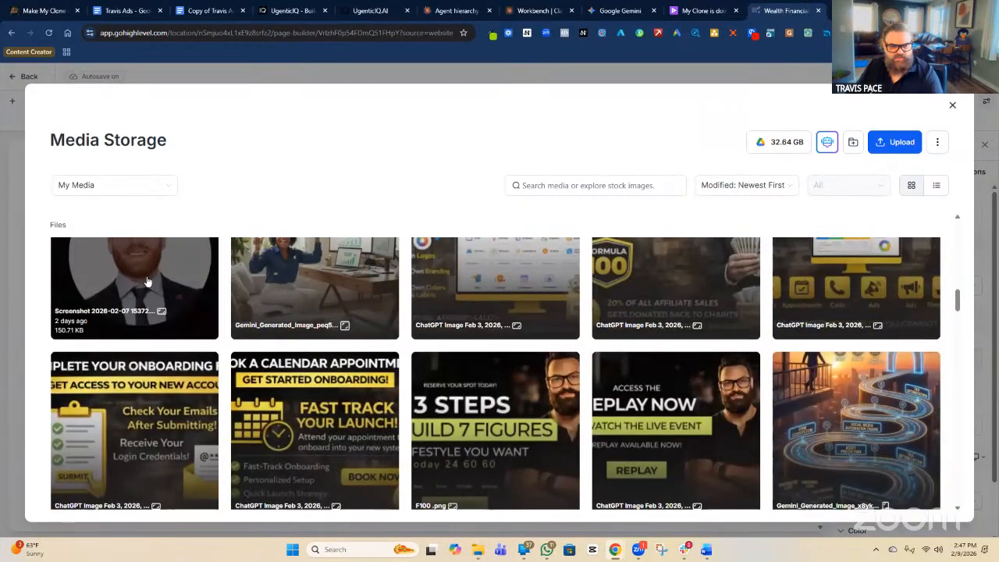
left_click(933, 508)
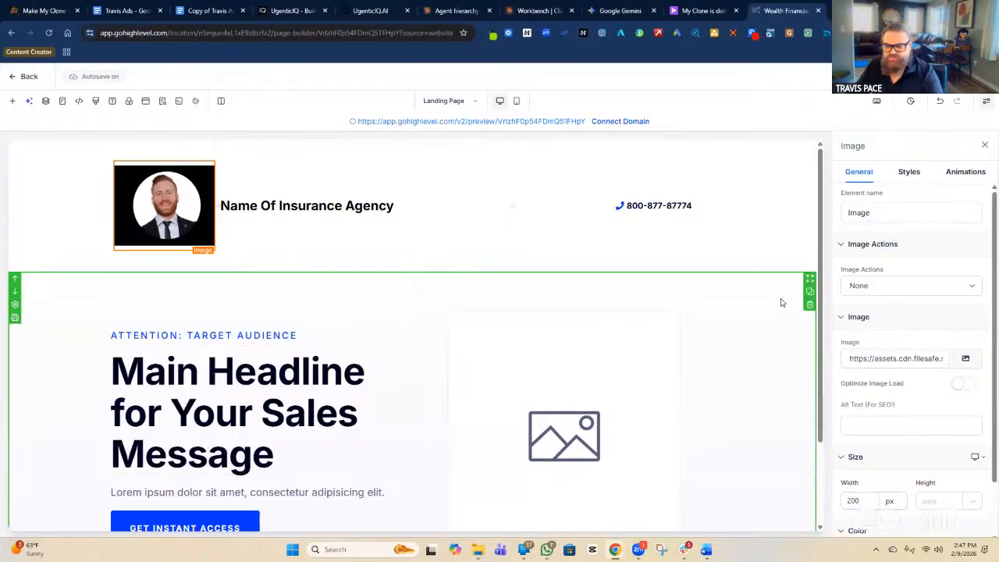
scroll(888, 359, "down", 1)
Set the portrait's width to 50 px and turn on Optimize Image Load.
scroll(891, 388, "down", 1)
left_click_drag(860, 438, 833, 441)
type("50")
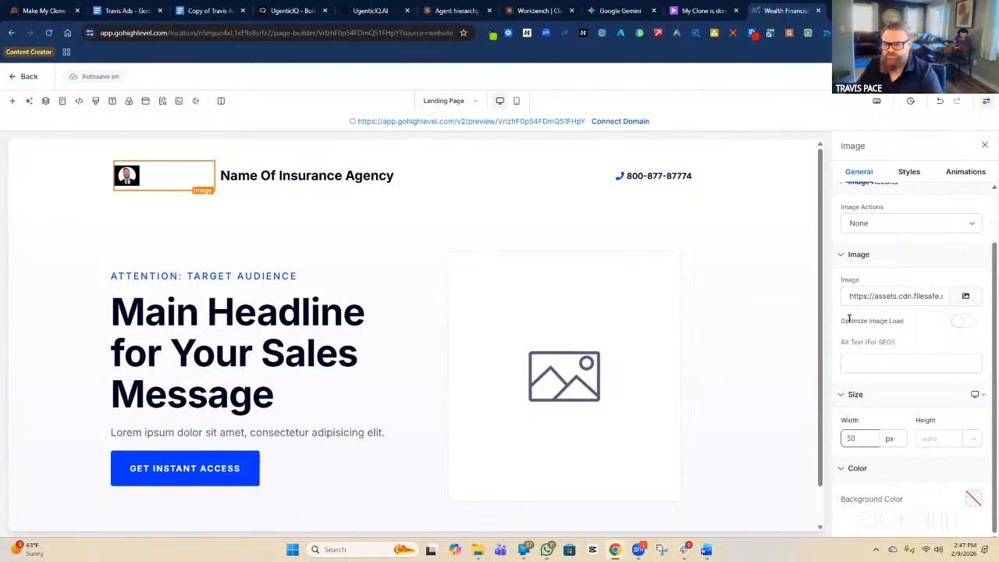
triple_click(882, 321)
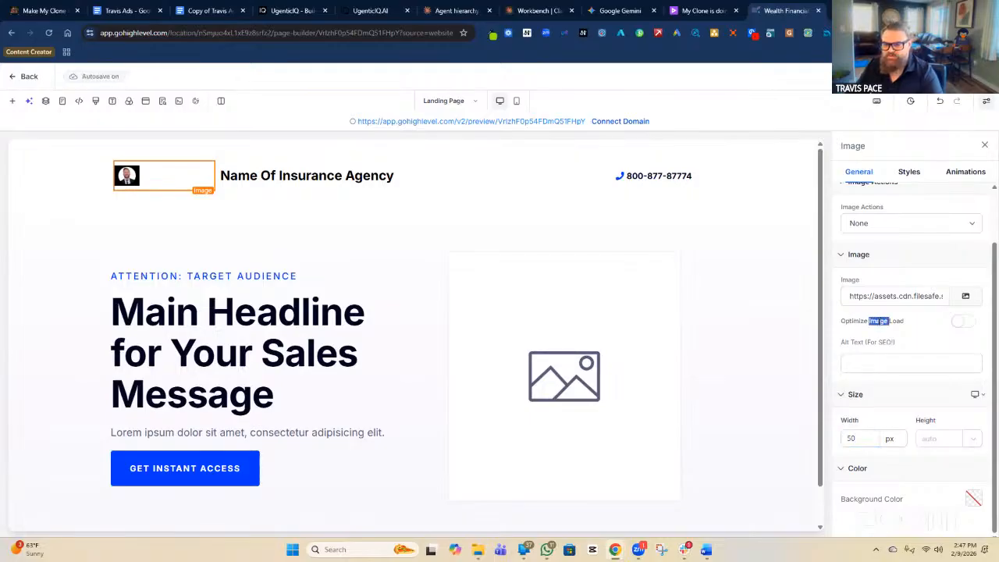
left_click(965, 324)
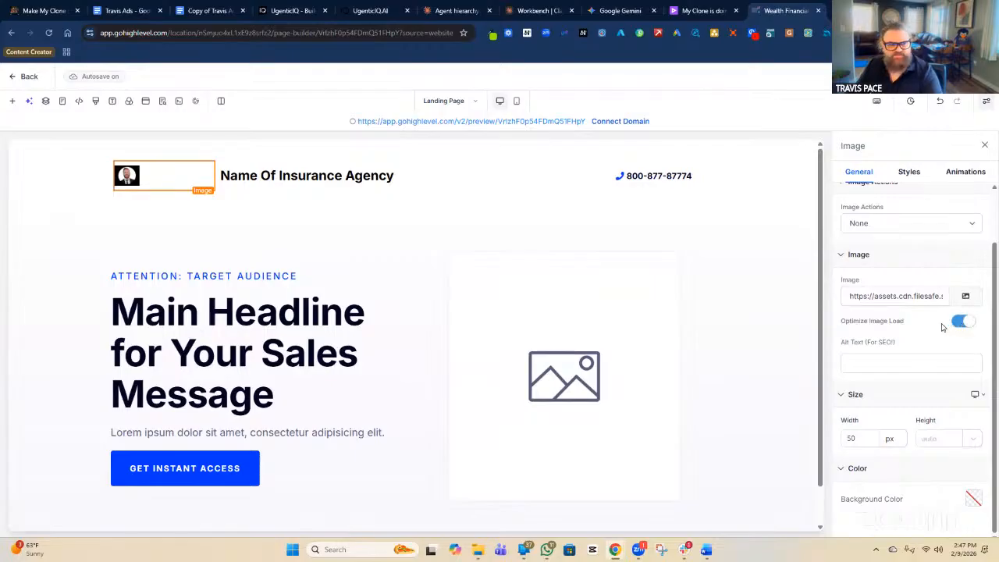
Give the image the alt text 'Agents logo' and narrow its box in the header.
left_click(907, 358)
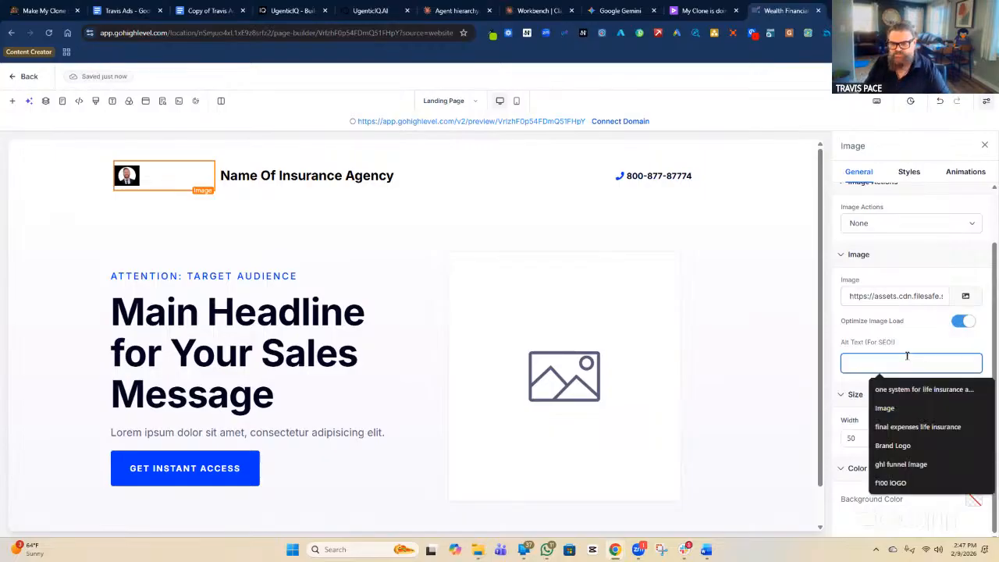
type("Agentws")
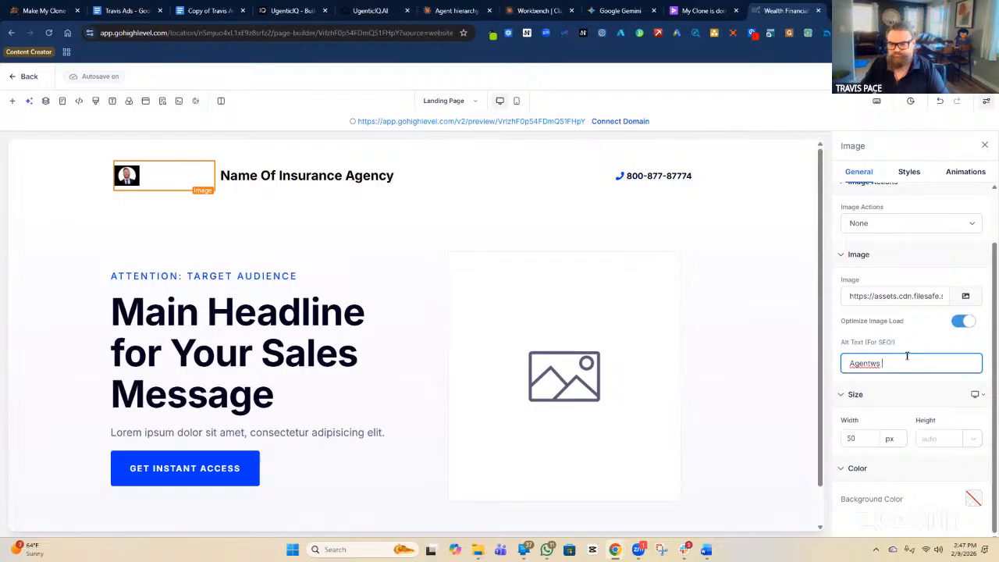
key("BackSpace")
type("logo")
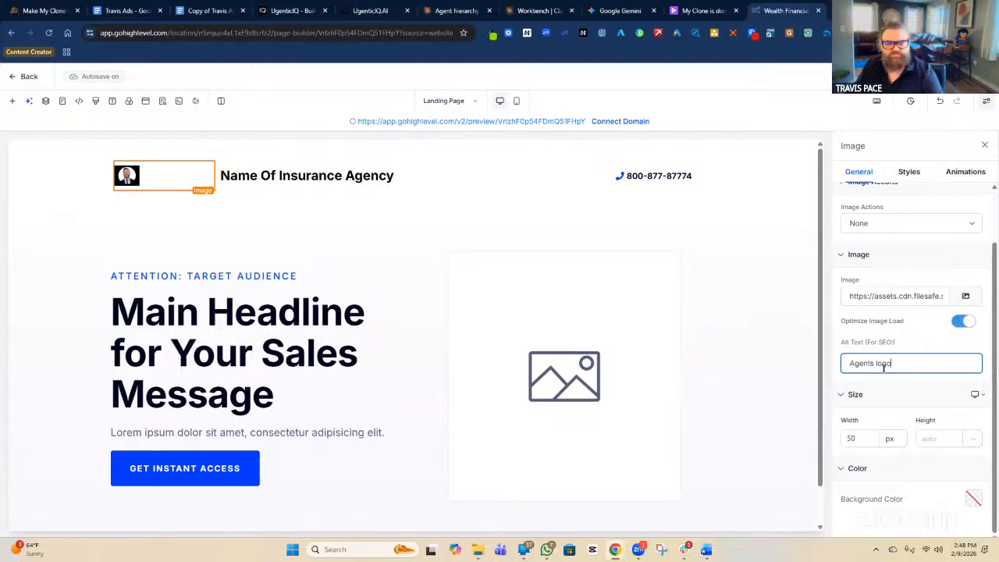
left_click(199, 183)
left_click_drag(214, 175, 153, 194)
left_click(196, 213)
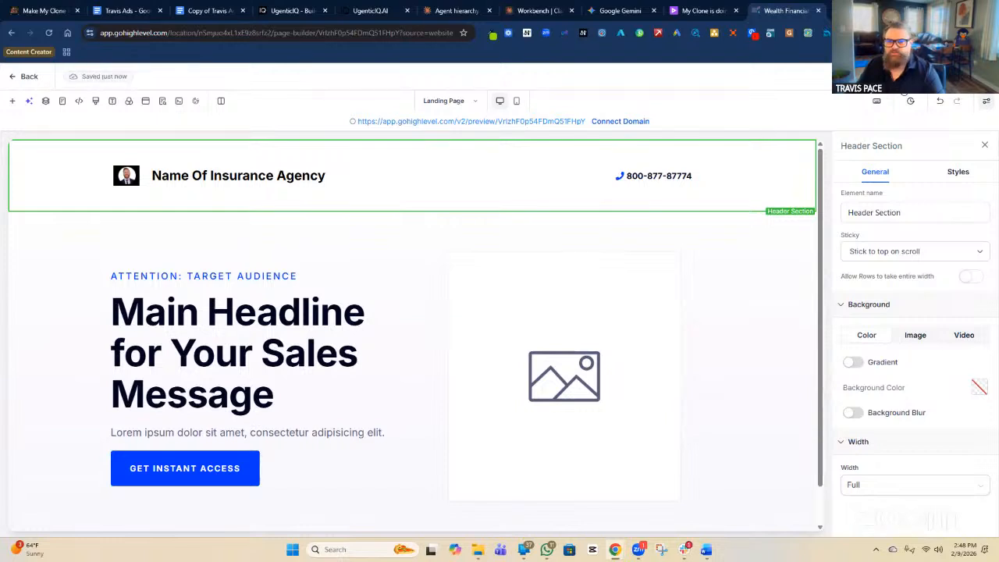
left_click(886, 76)
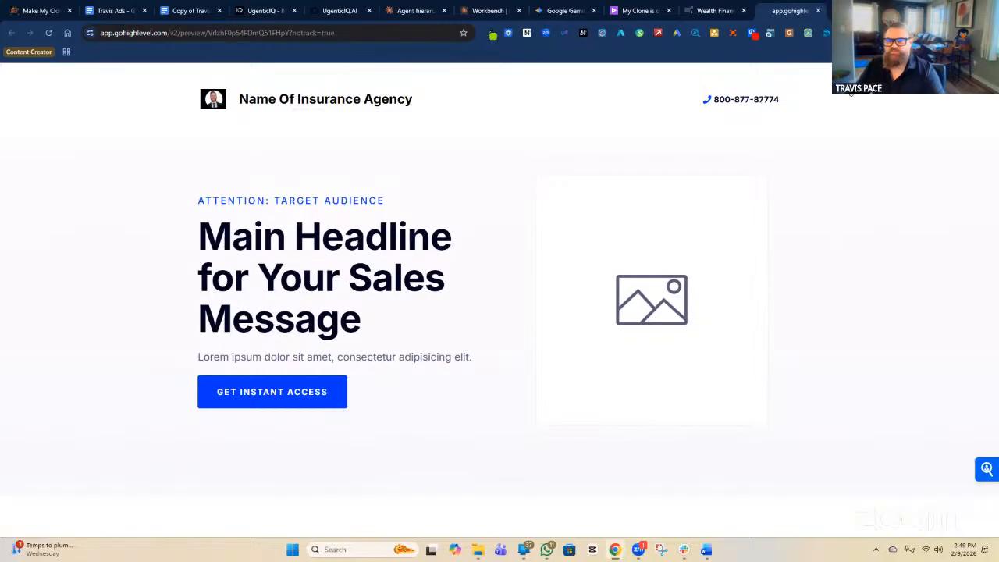
left_click(818, 10)
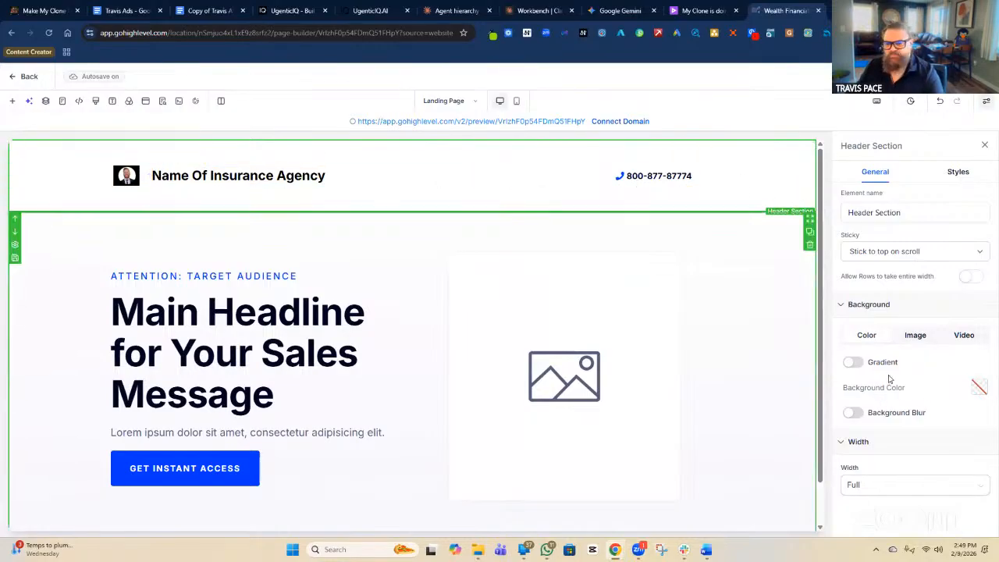
Set the header section's background colour to the light grey f7f7fe shade.
left_click(979, 388)
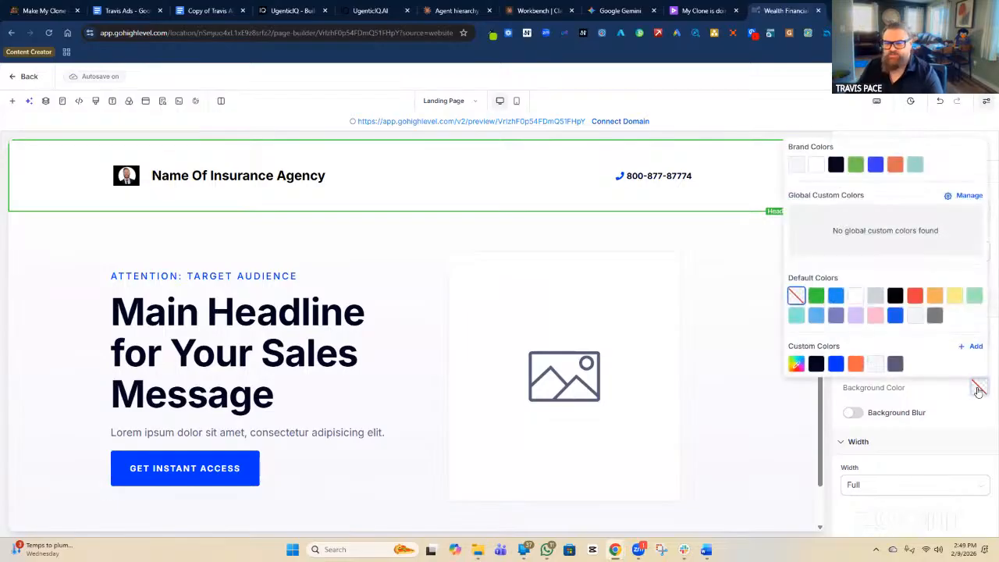
left_click(915, 316)
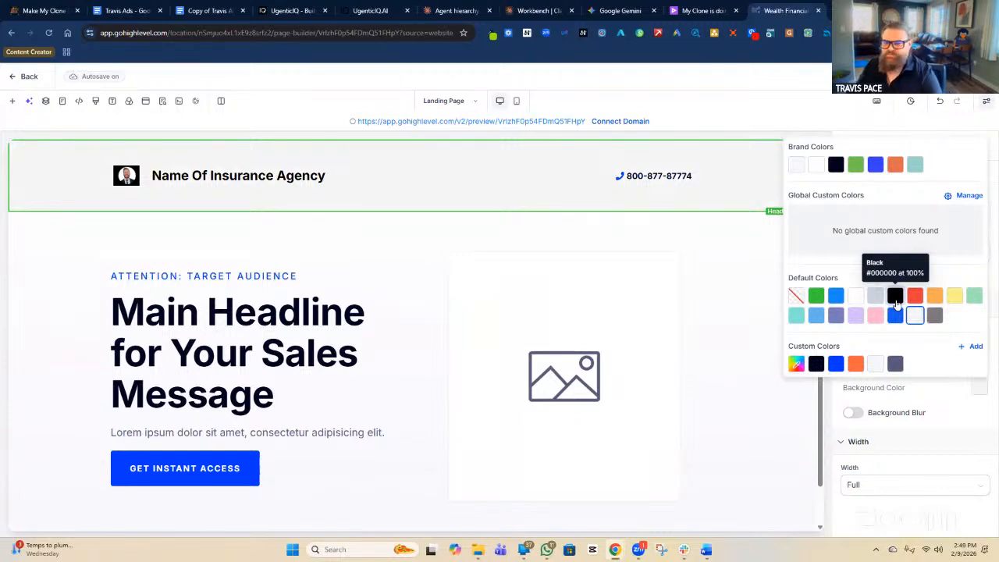
left_click(798, 164)
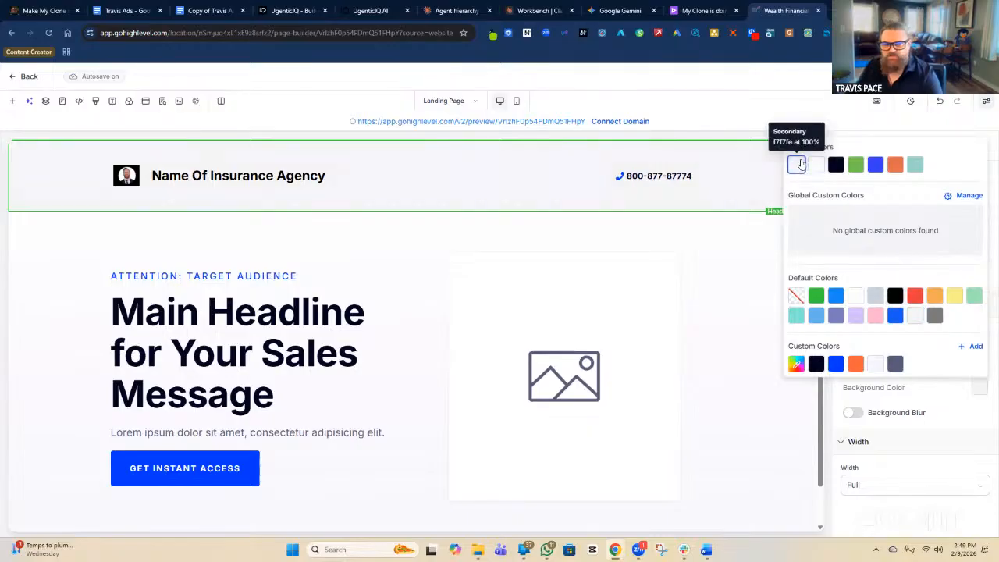
left_click(755, 199)
left_click(851, 220)
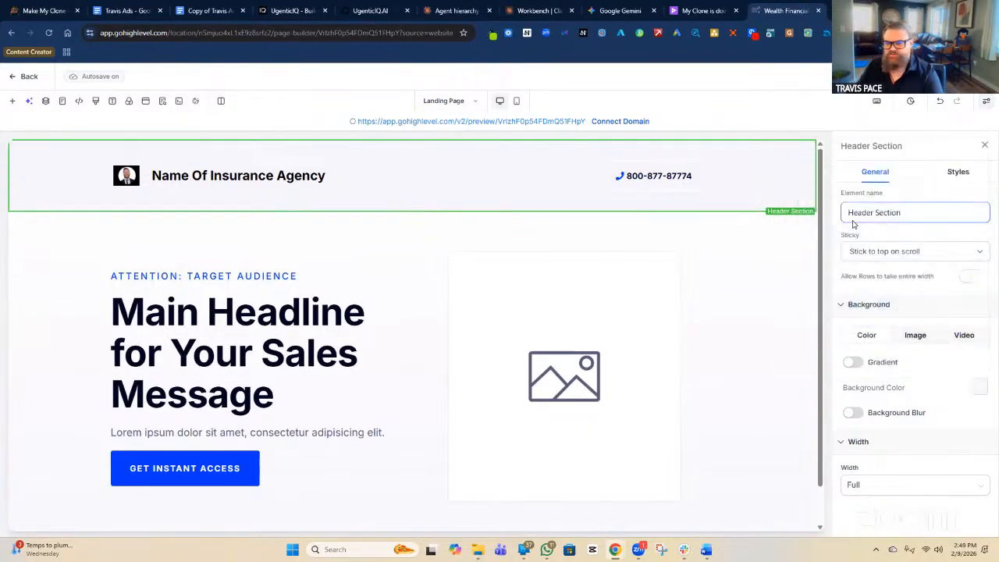
left_click(756, 200)
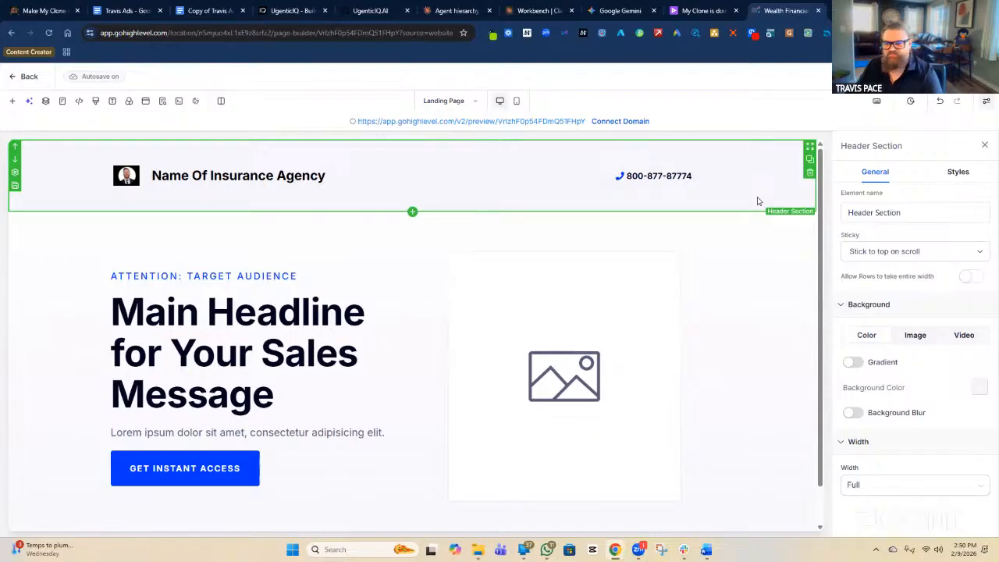
left_click(850, 218)
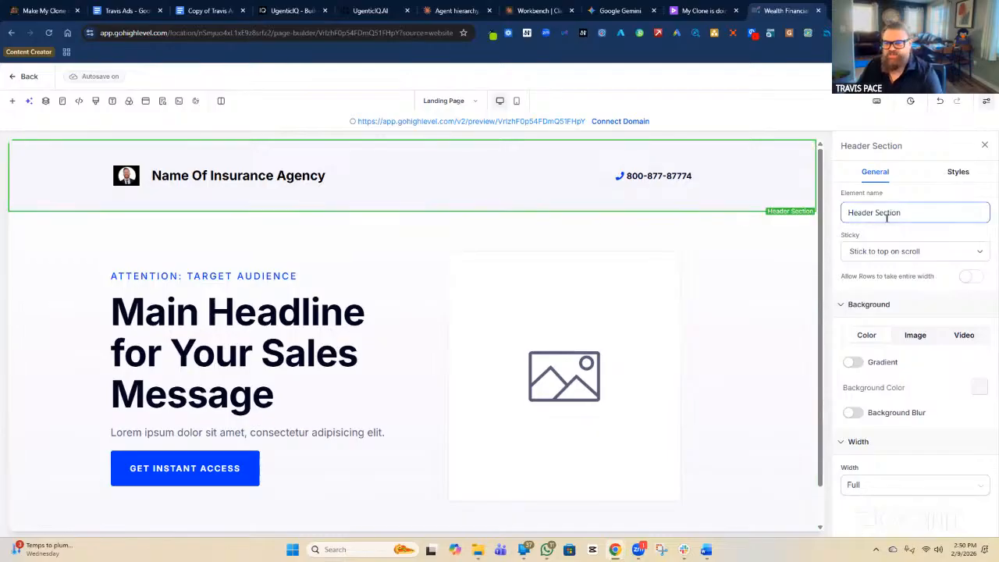
left_click(736, 192)
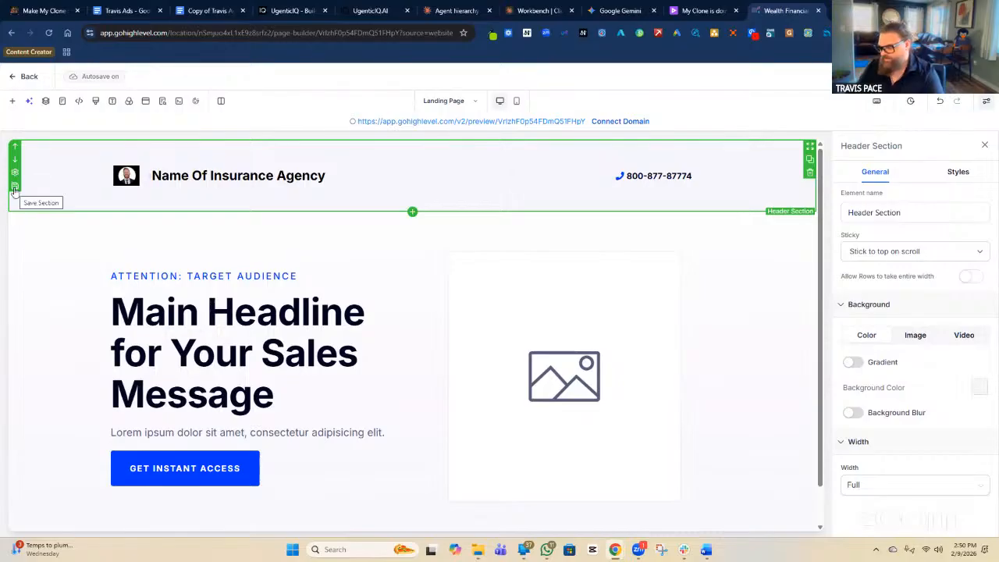
Save the header section under the name 'Header Section' as a Global Section.
left_click(14, 187)
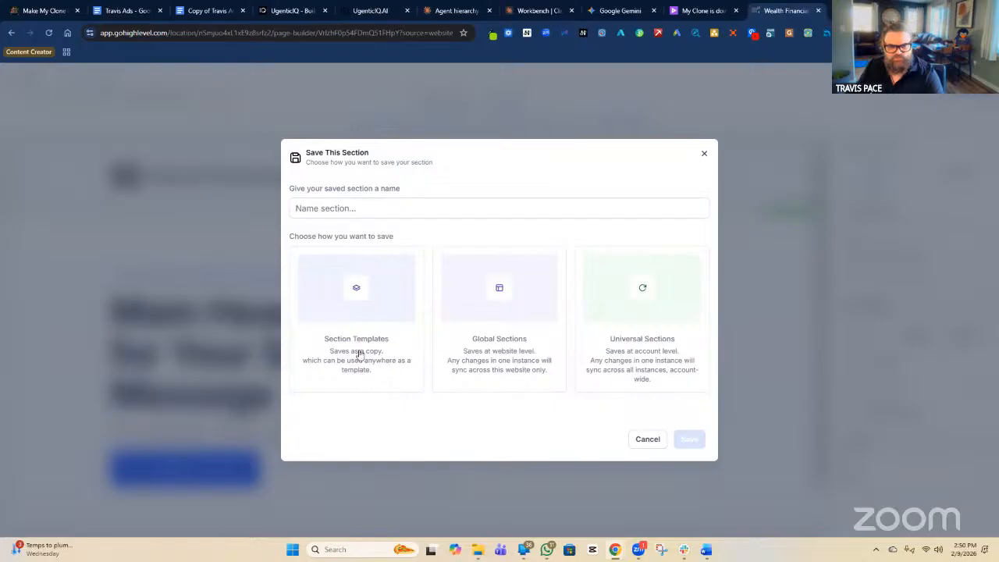
left_click(388, 211)
type("Header")
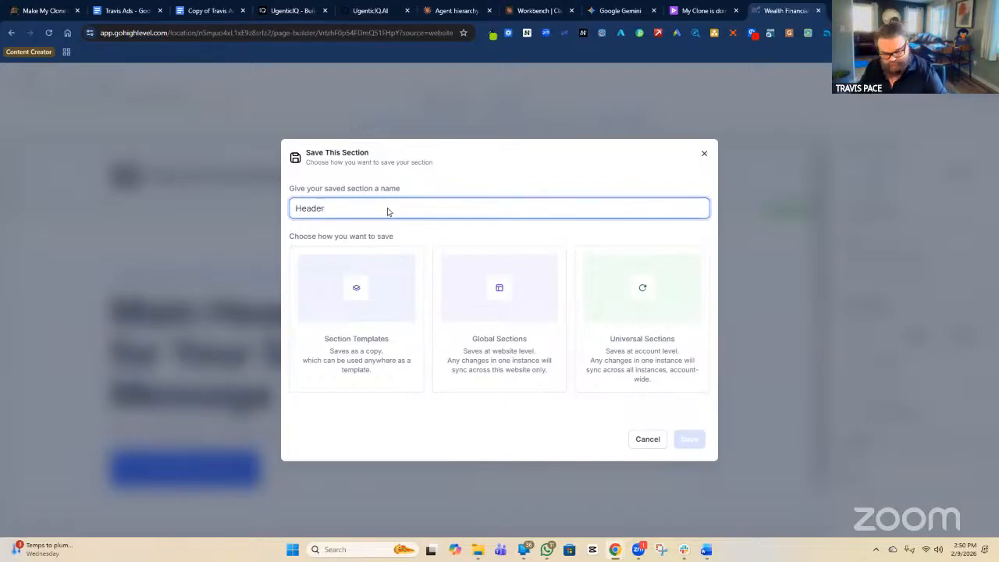
type(" Sce")
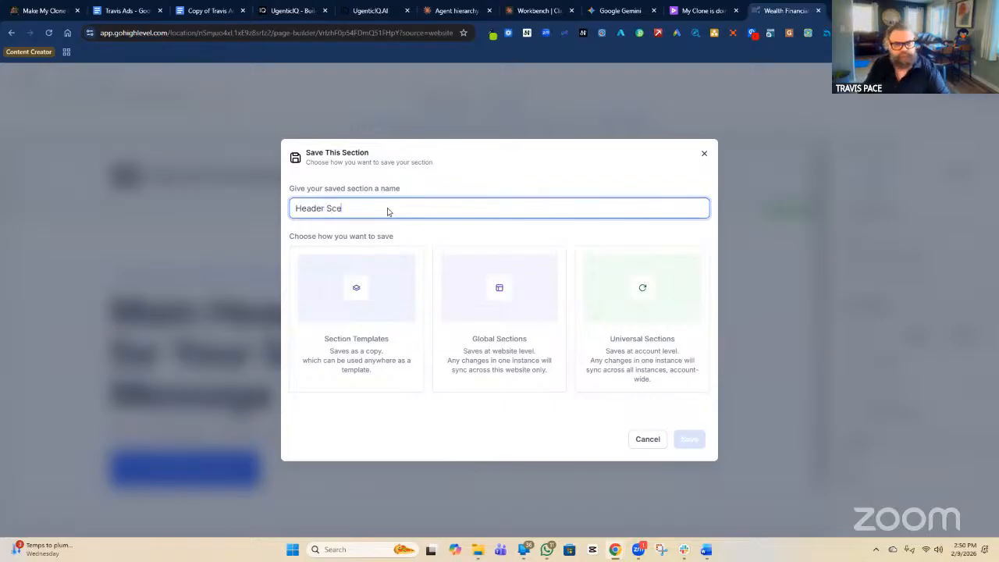
type("cti")
key("BackSpace")
key("BackSpace")
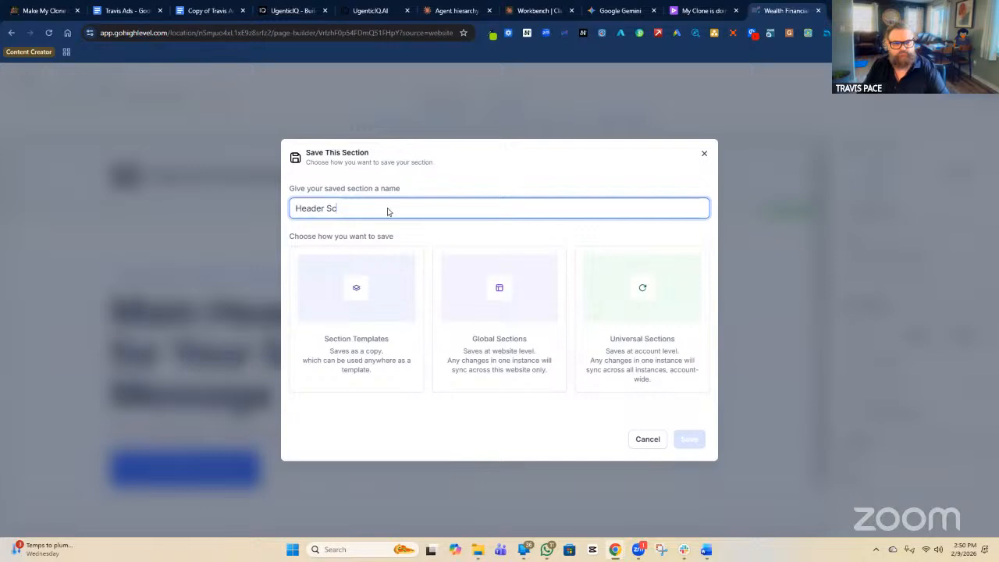
type("ection")
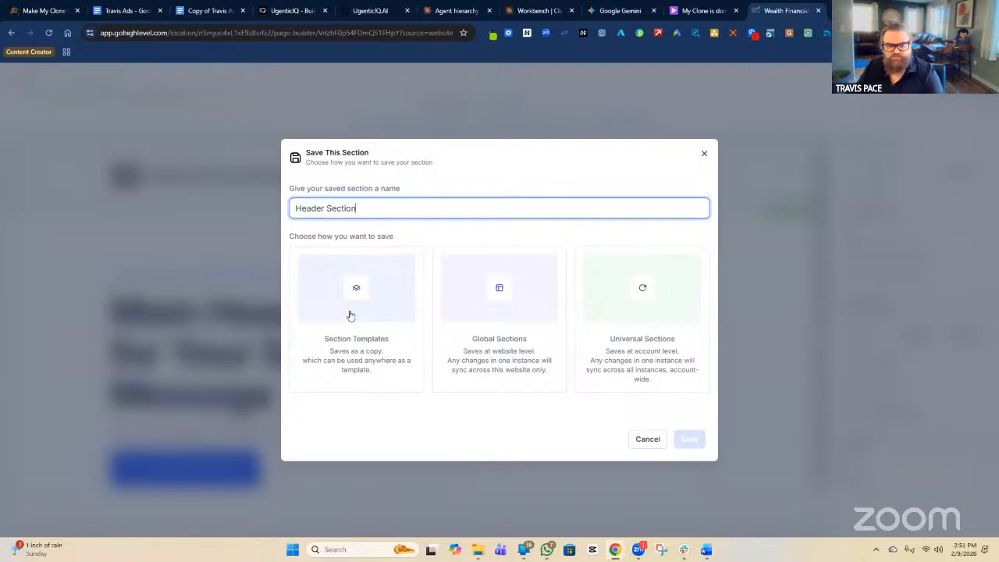
left_click(497, 308)
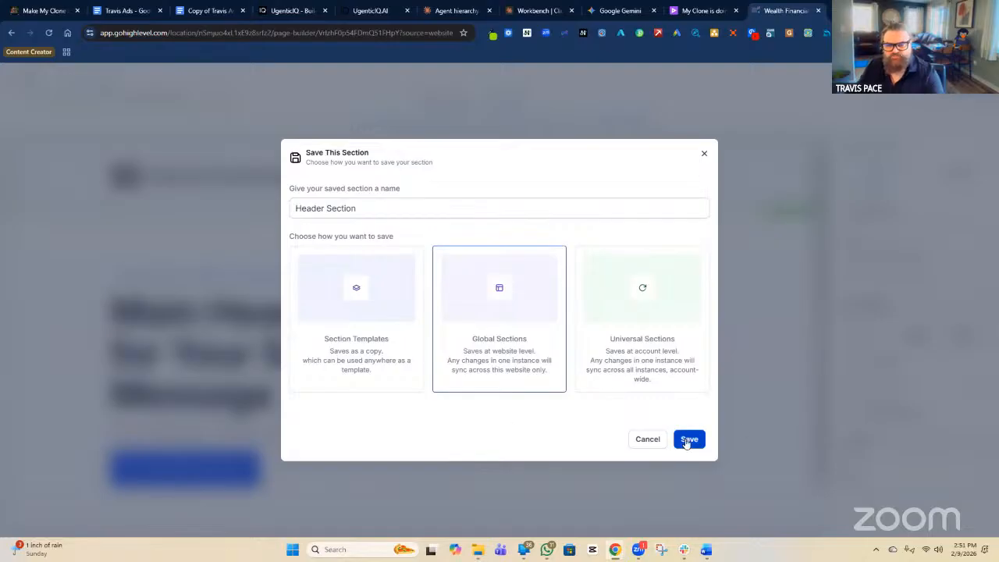
left_click(704, 154)
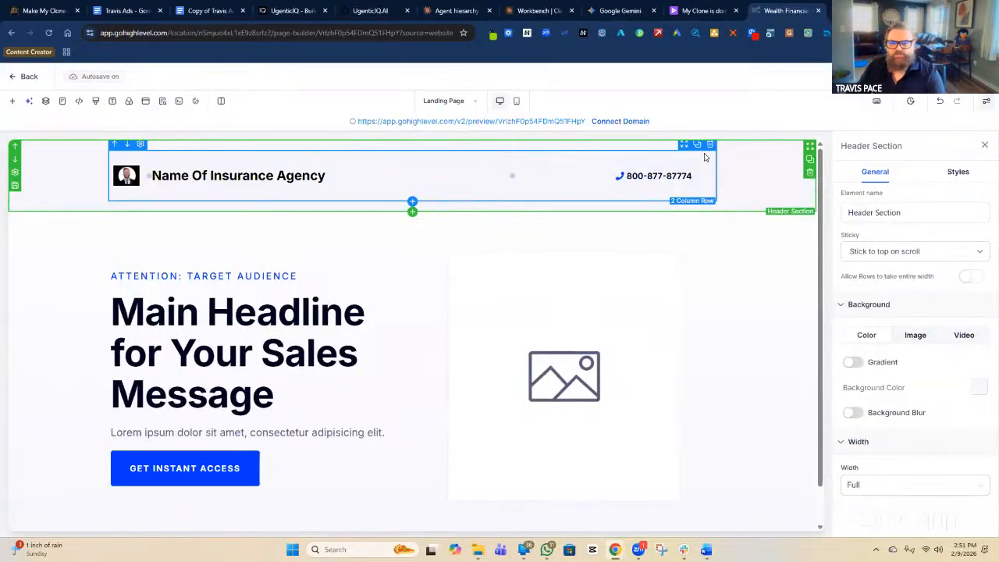
Select the hero's 2nd Column, the one holding the placeholder image.
left_click(772, 278)
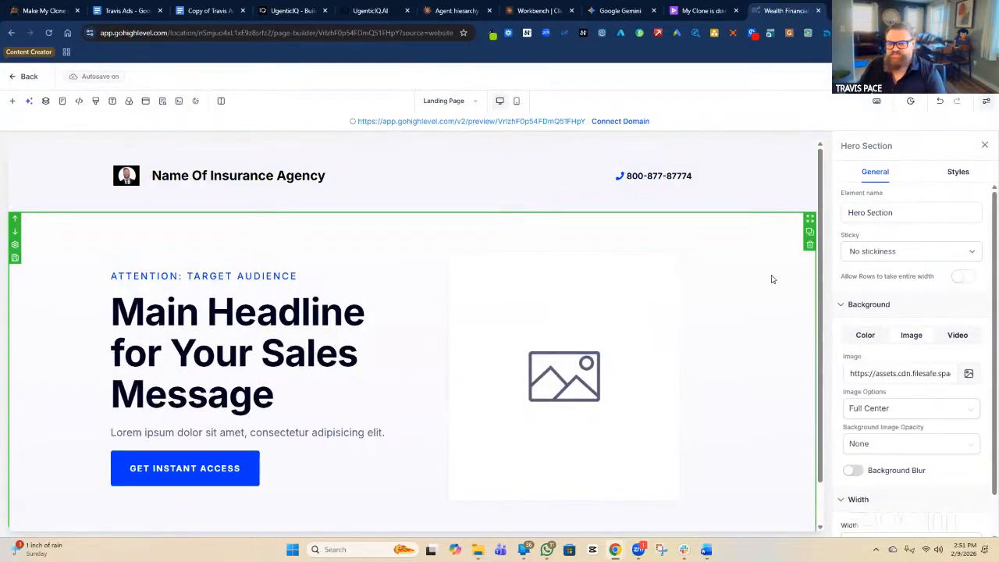
scroll(768, 290, "down", 1)
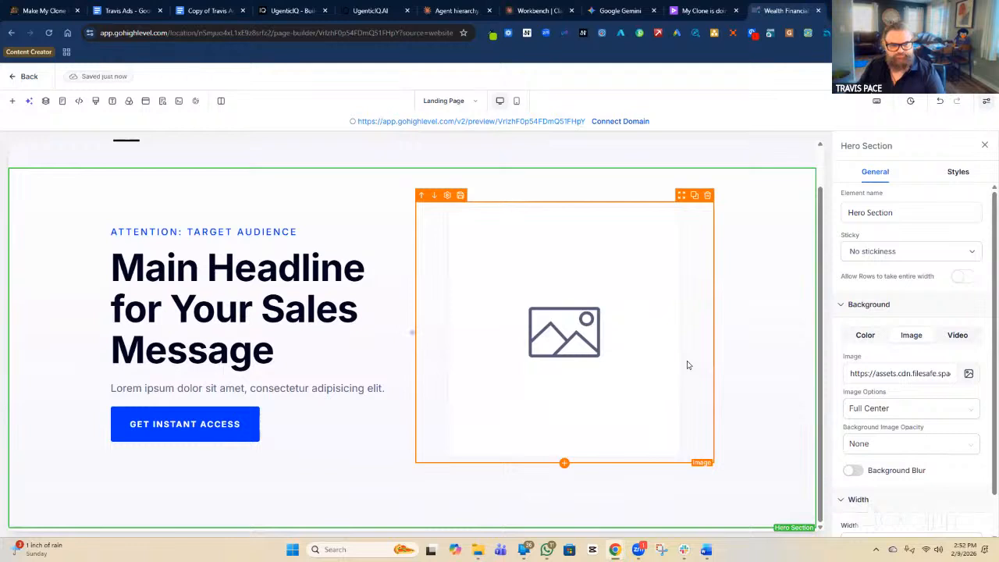
left_click(610, 331)
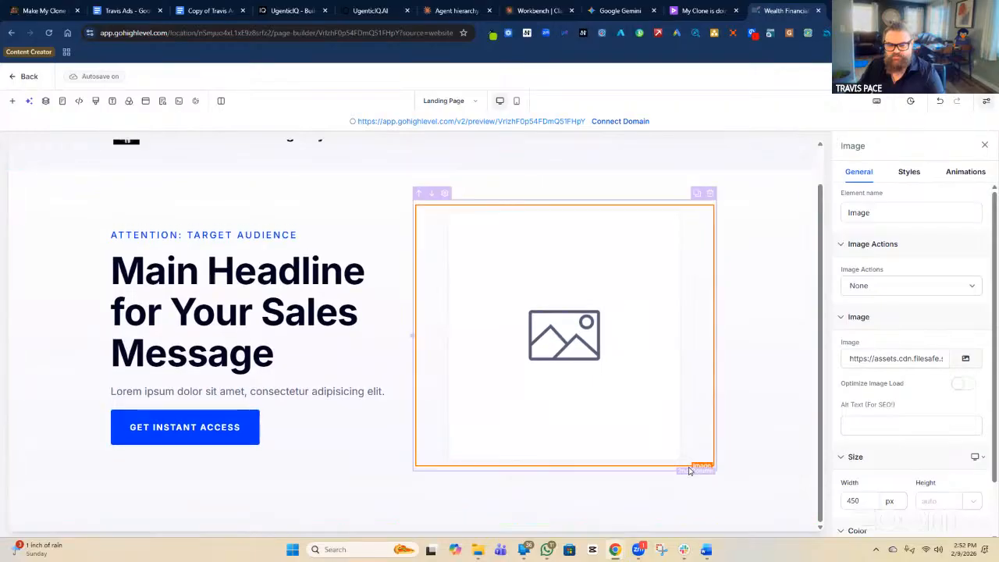
left_click(664, 478)
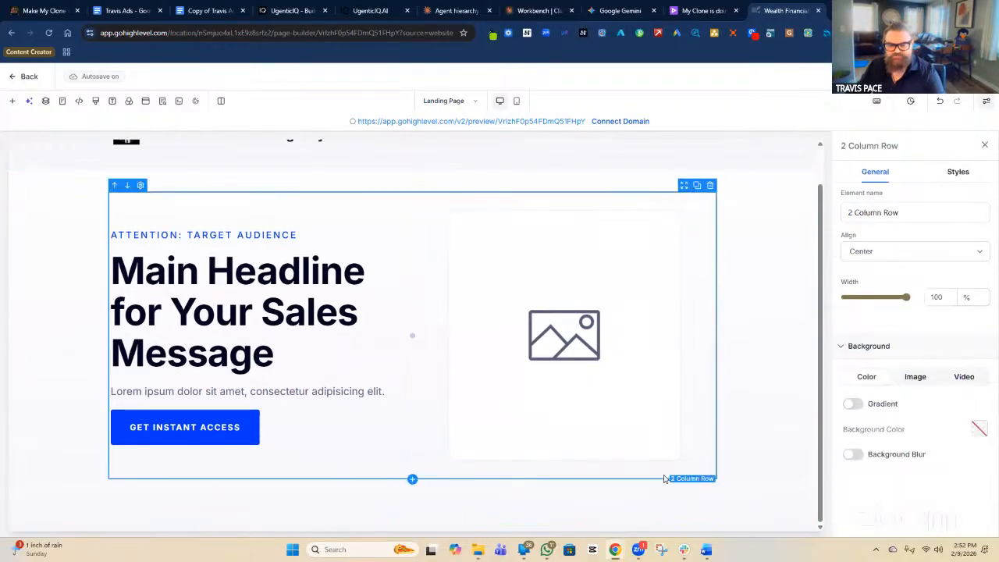
left_click(670, 473)
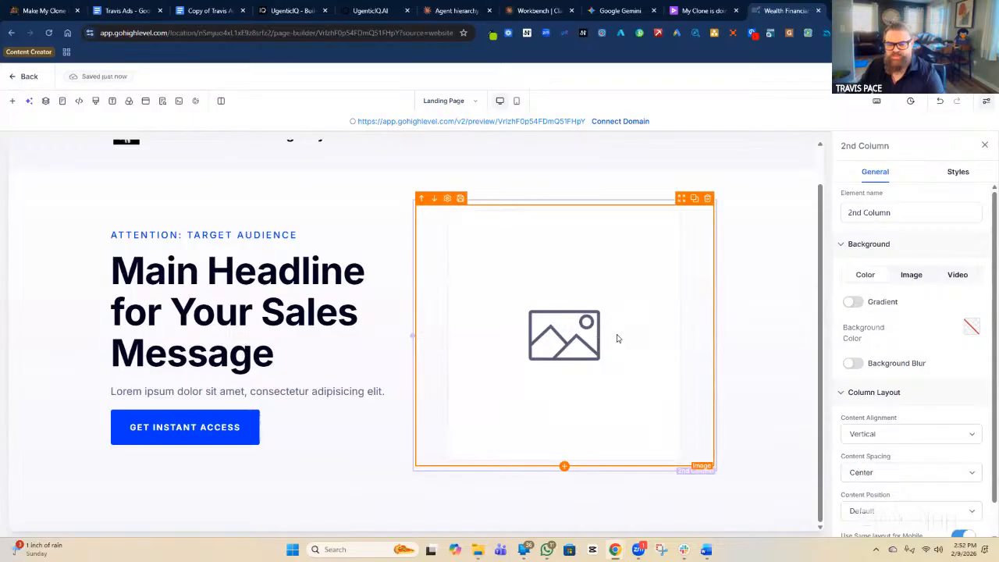
left_click(581, 337)
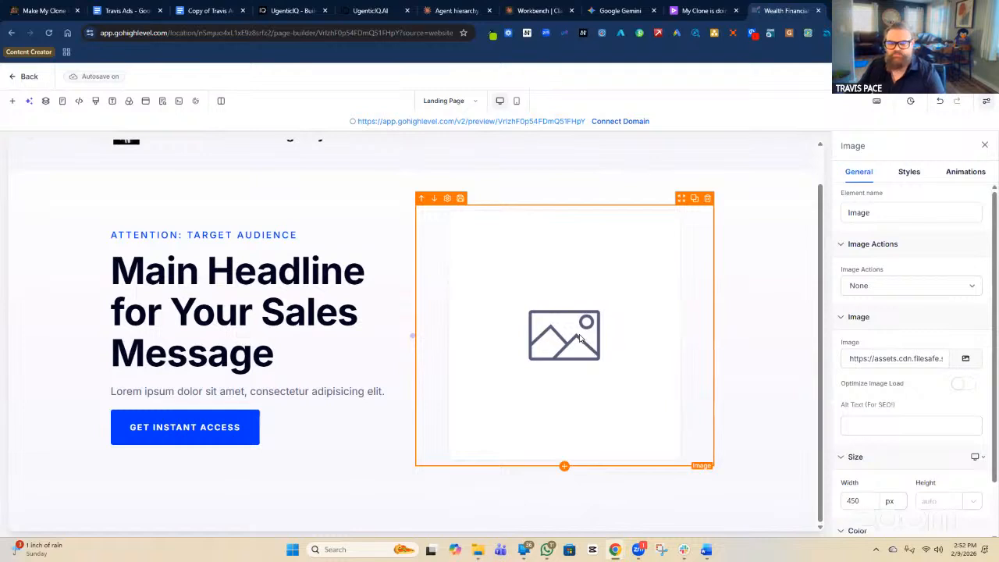
left_click(715, 355)
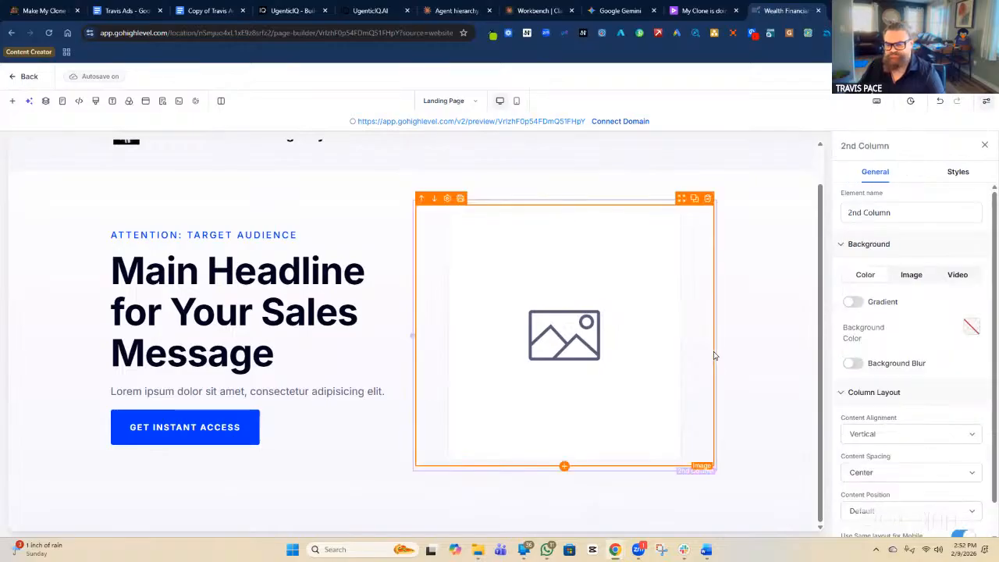
Switch the column's background to Image and focus the empty Media URL field.
left_click(881, 208)
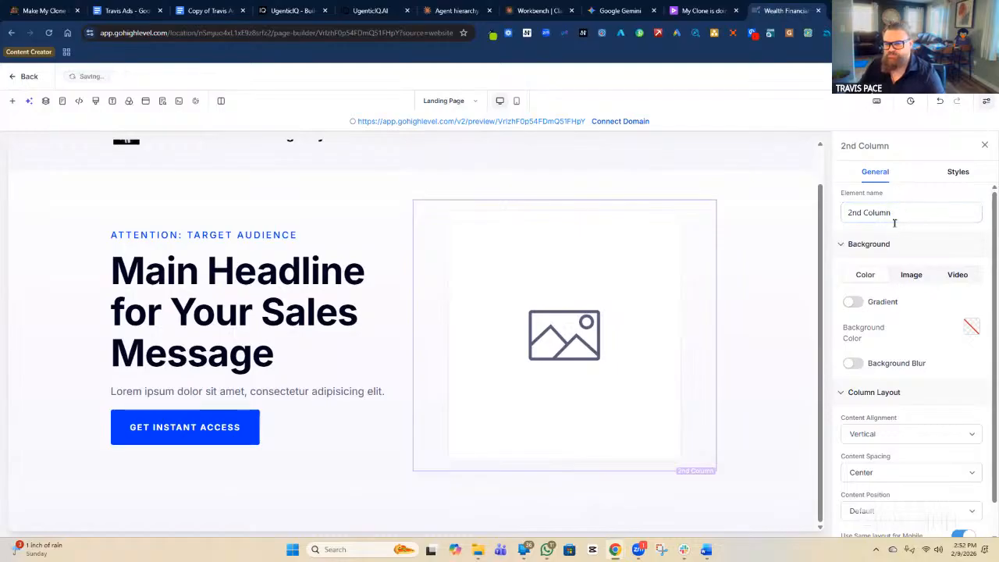
left_click(905, 284)
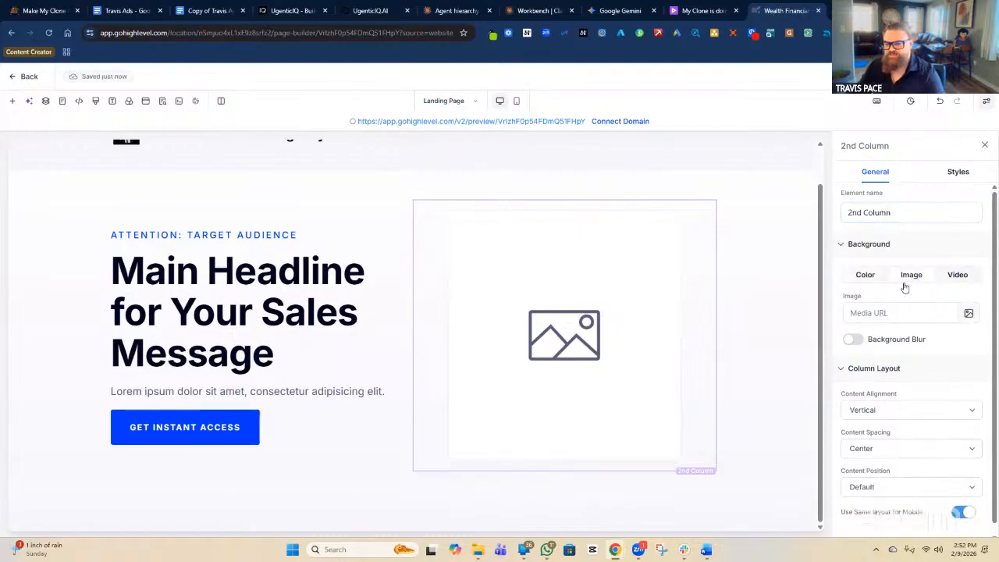
left_click(866, 313)
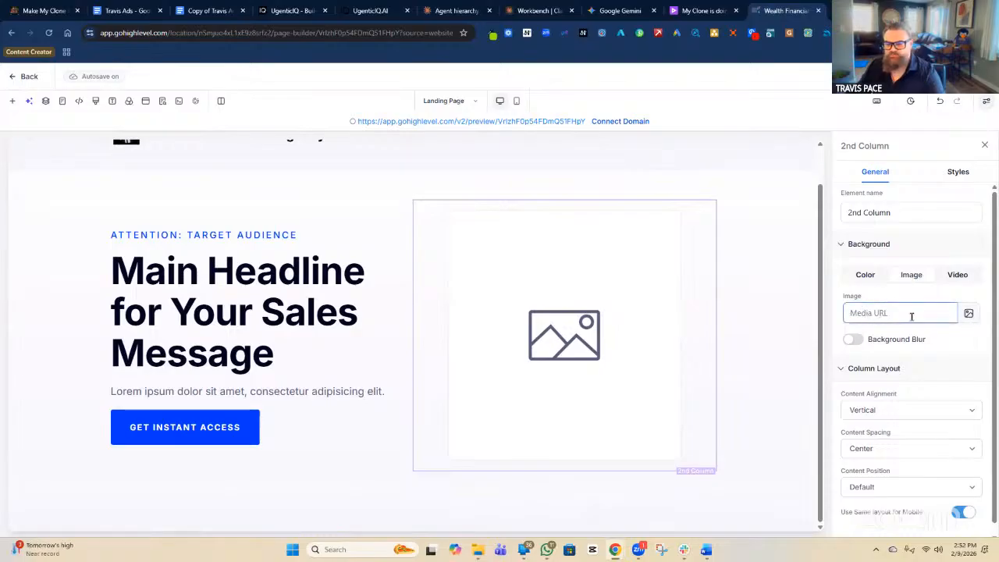
scroll(911, 316, "down", 1)
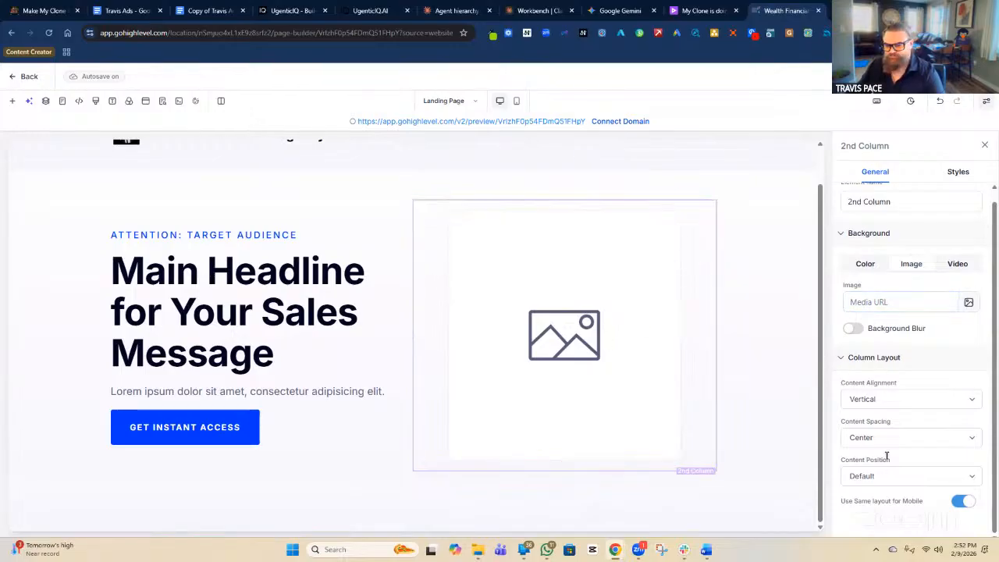
scroll(904, 415, "up", 1)
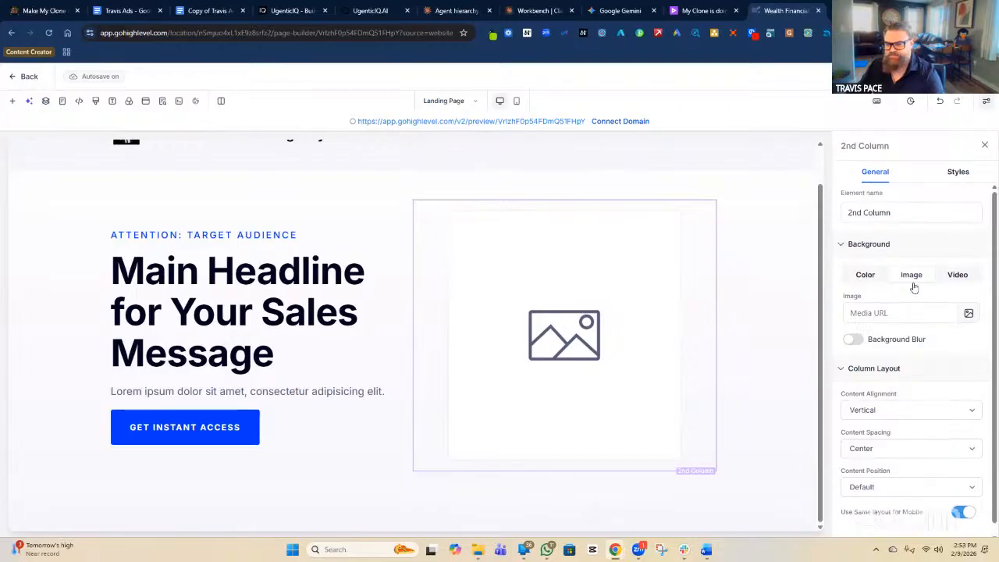
left_click(958, 177)
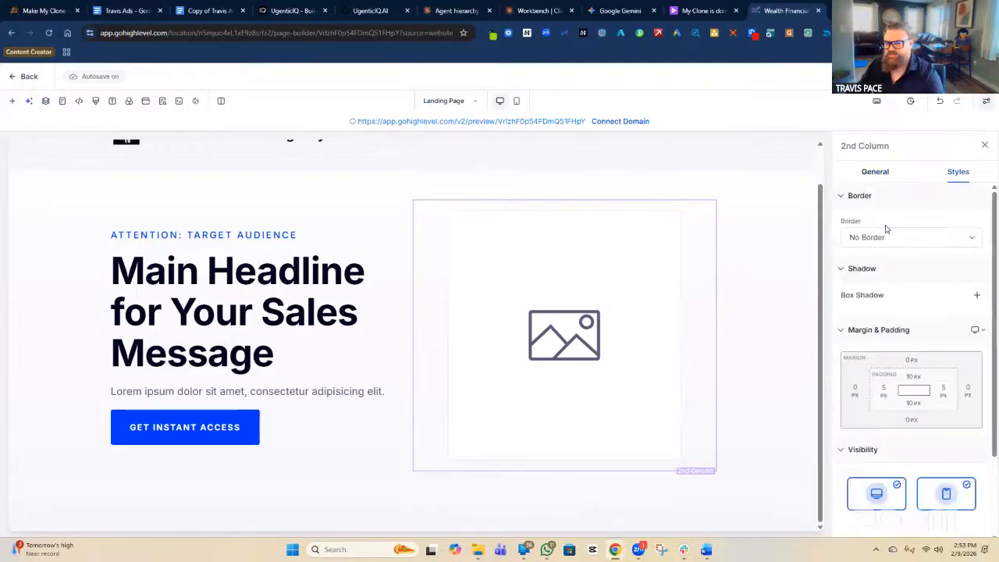
left_click(875, 172)
left_click(667, 279)
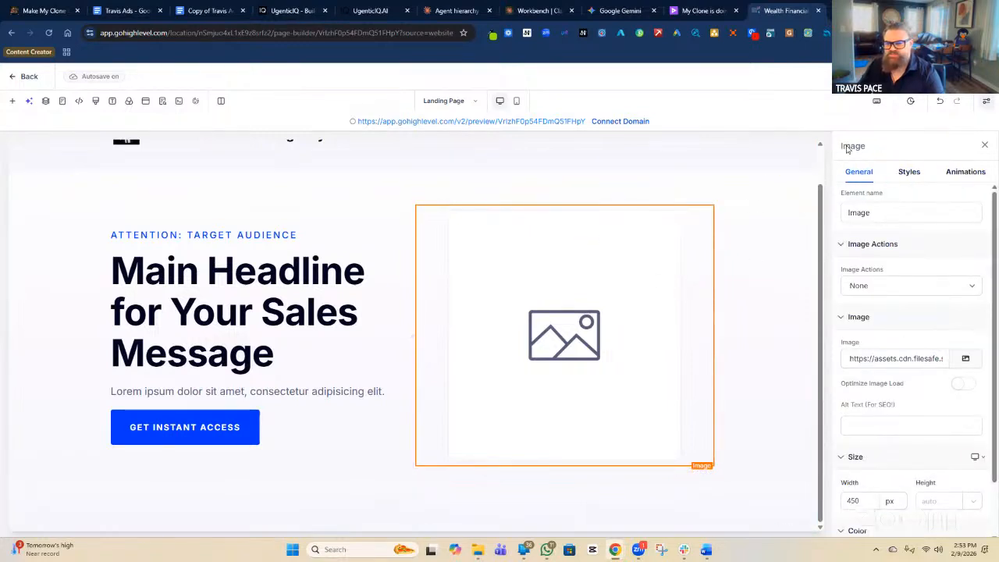
left_click(876, 291)
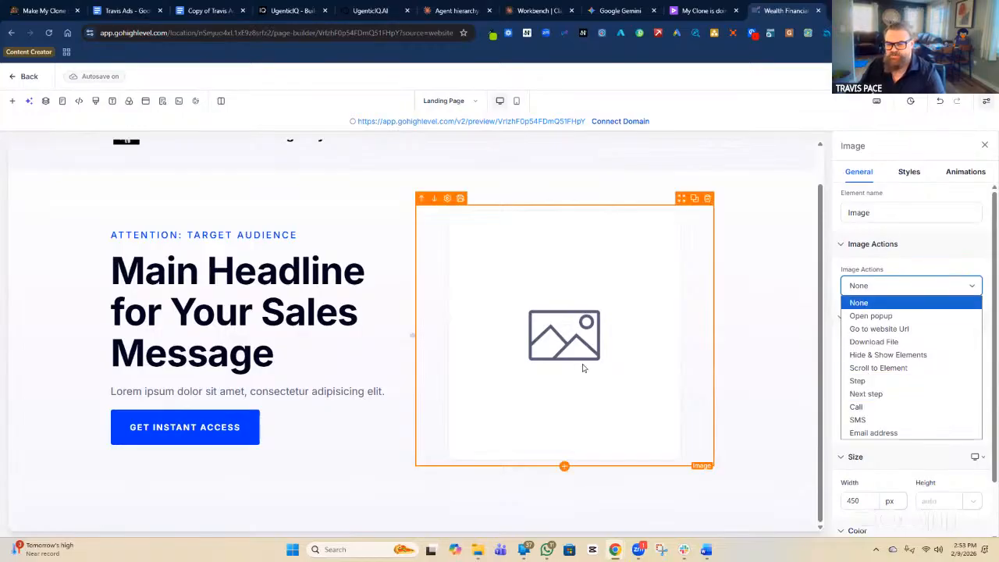
left_click(648, 205)
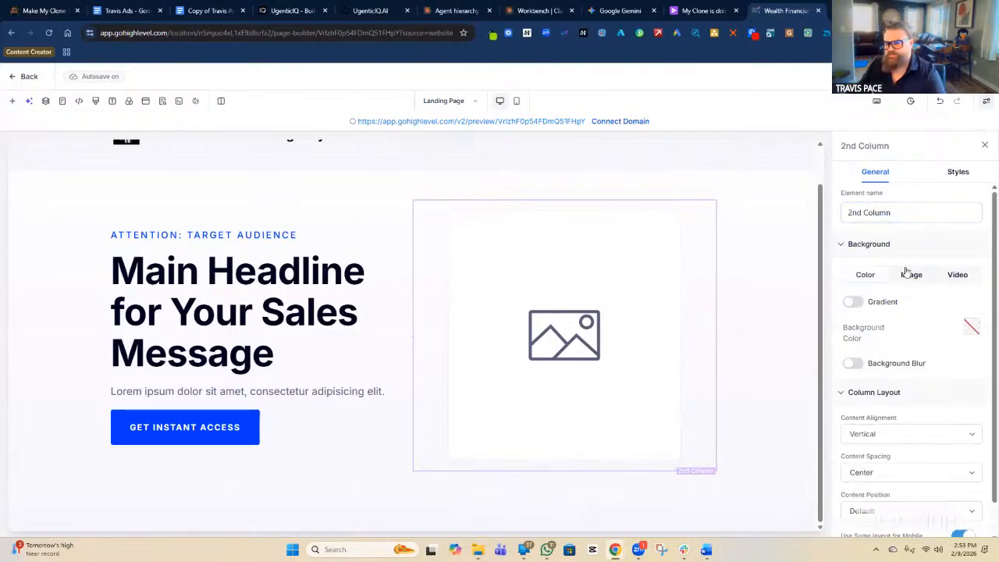
left_click(644, 299)
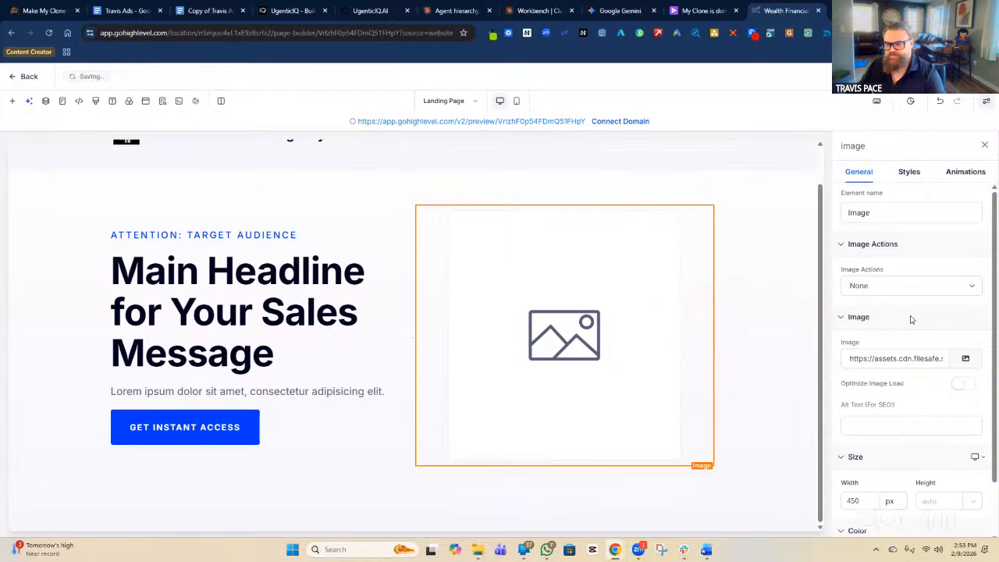
left_click(926, 293)
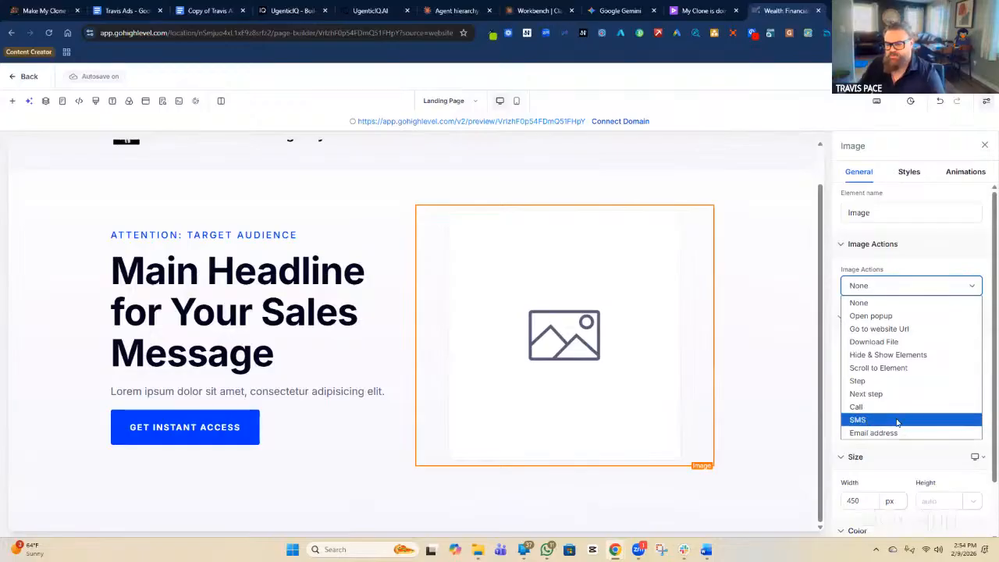
left_click(889, 304)
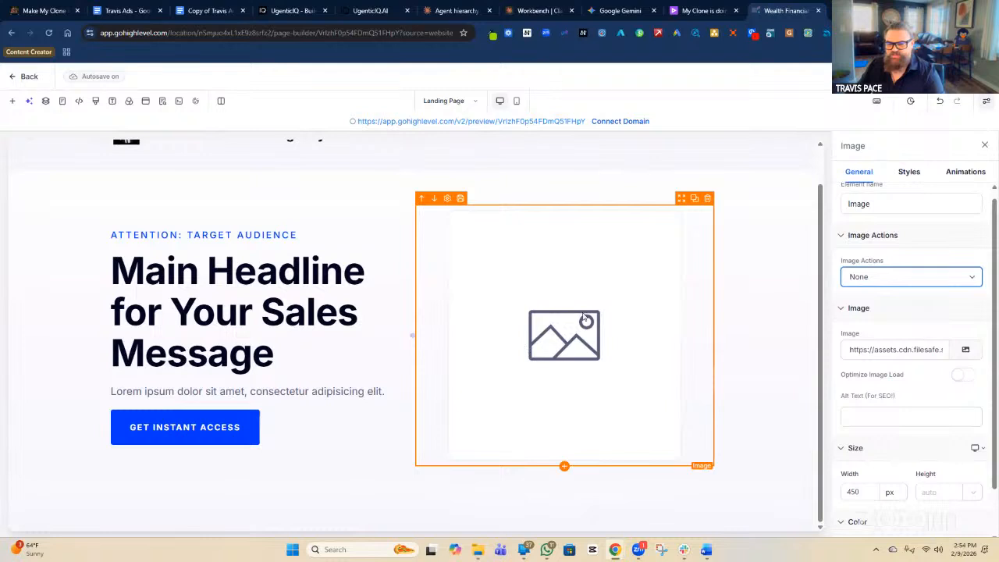
scroll(601, 324, "up", 1)
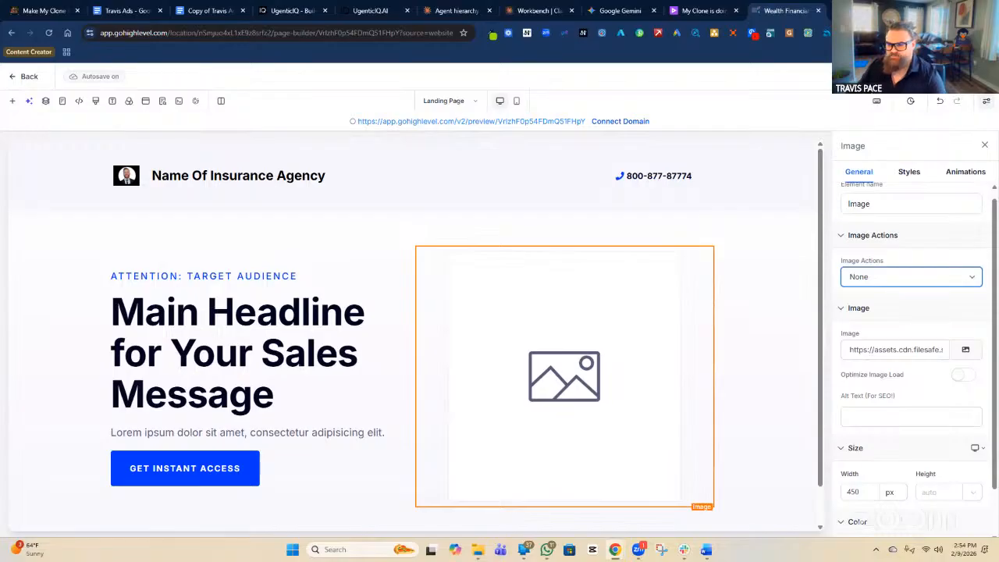
key("alt+Tab")
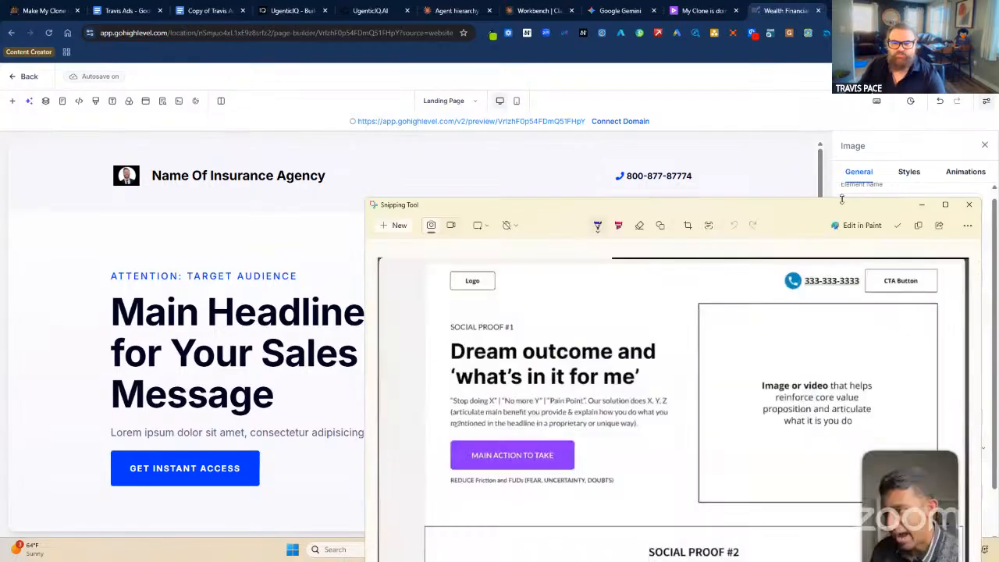
left_click(922, 204)
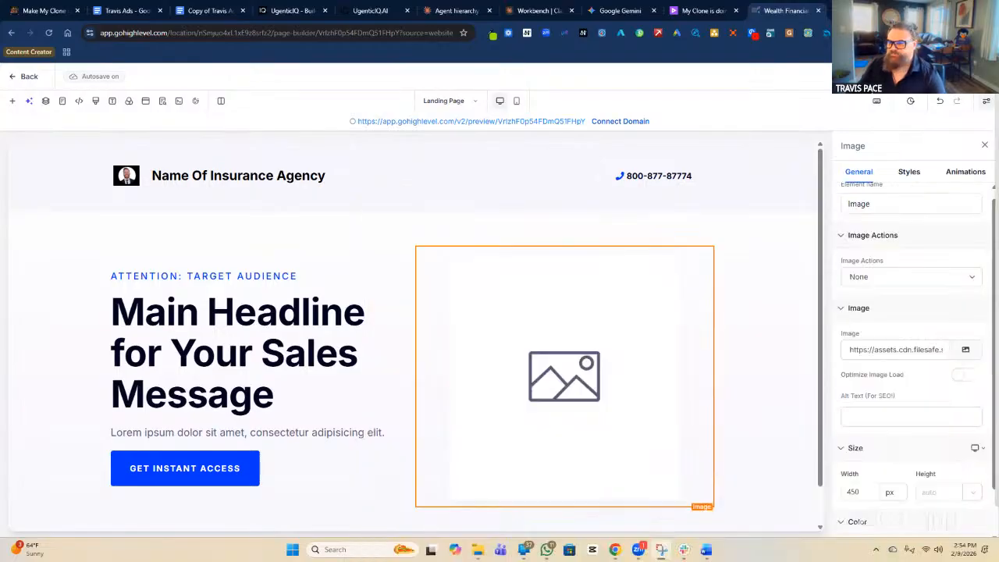
Replace the sub headline text with 'SOCIAL PROOF #1 (RATINGS) SCORE'.
triple_click(220, 276)
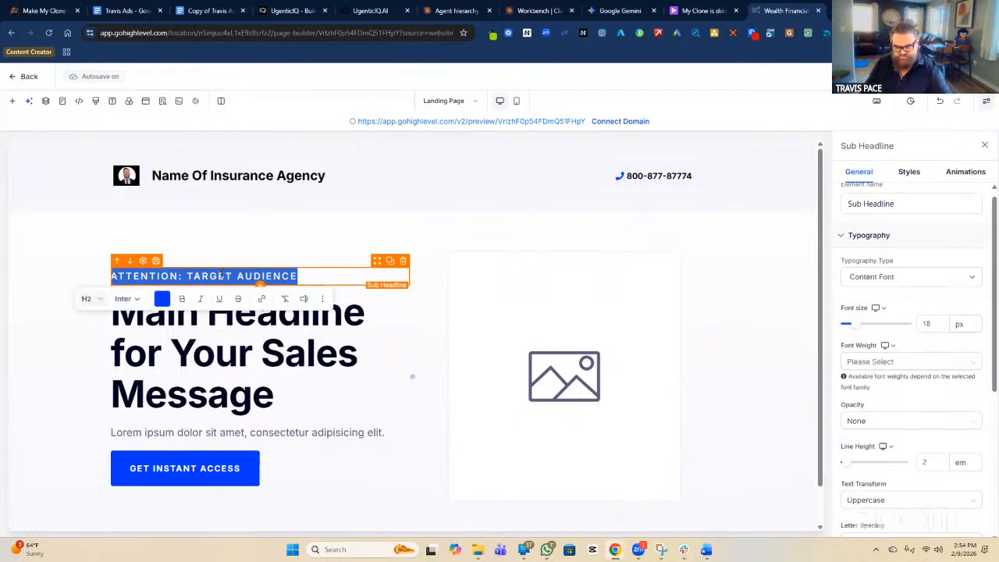
type("SCO")
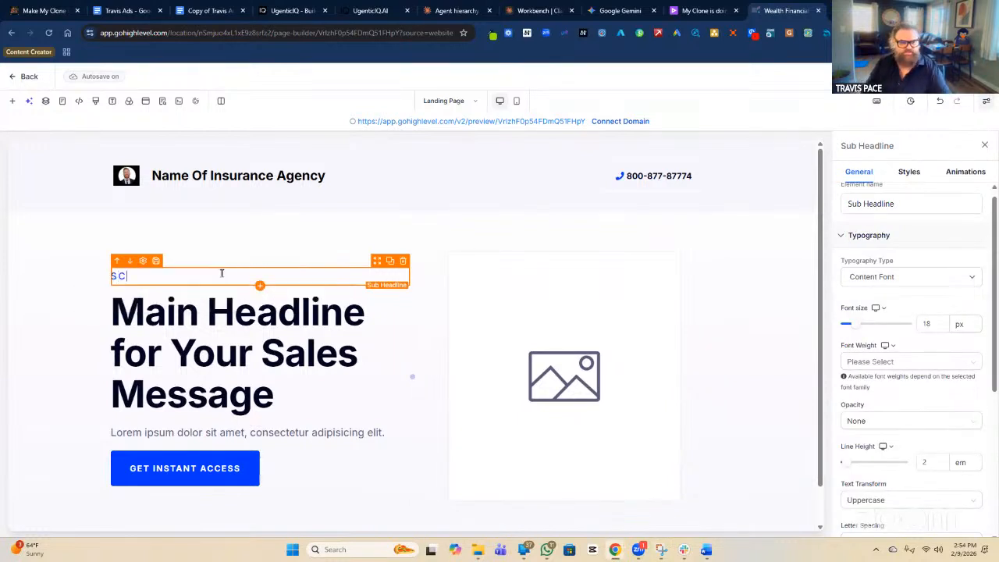
key("BackSpace")
key("BackSpace")
key("Caps_Lock")
type("OCI")
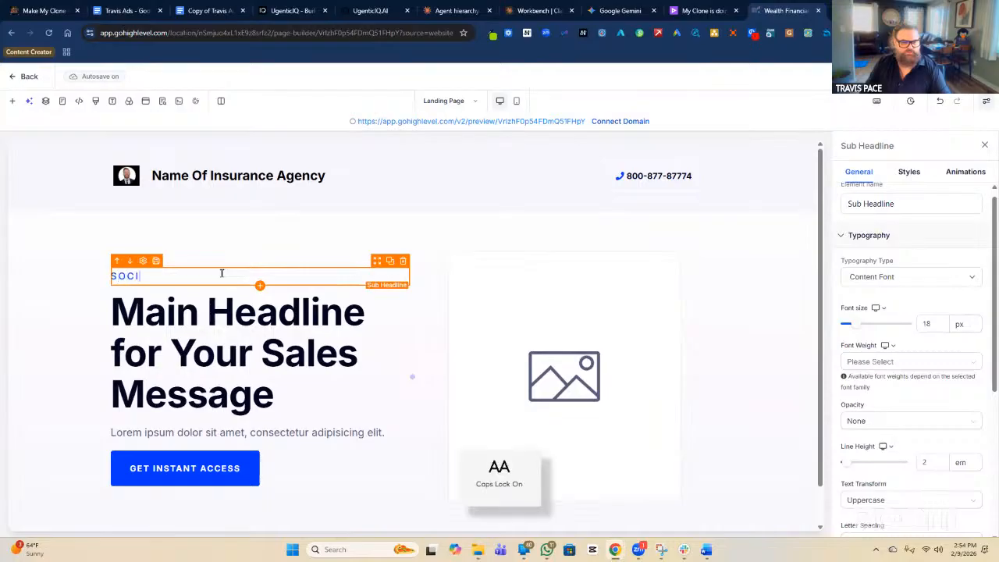
type("AL PROO")
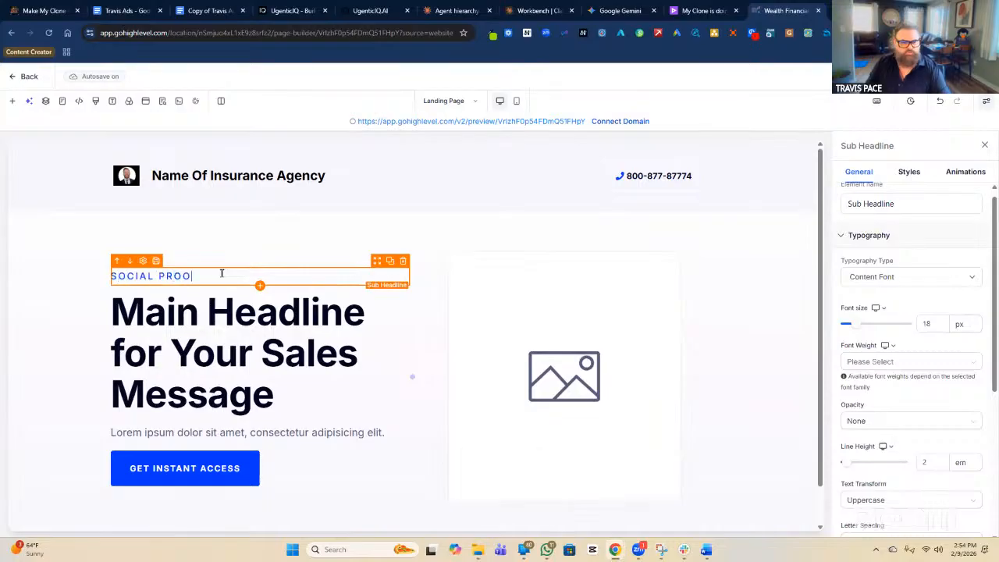
type("F #1 ")
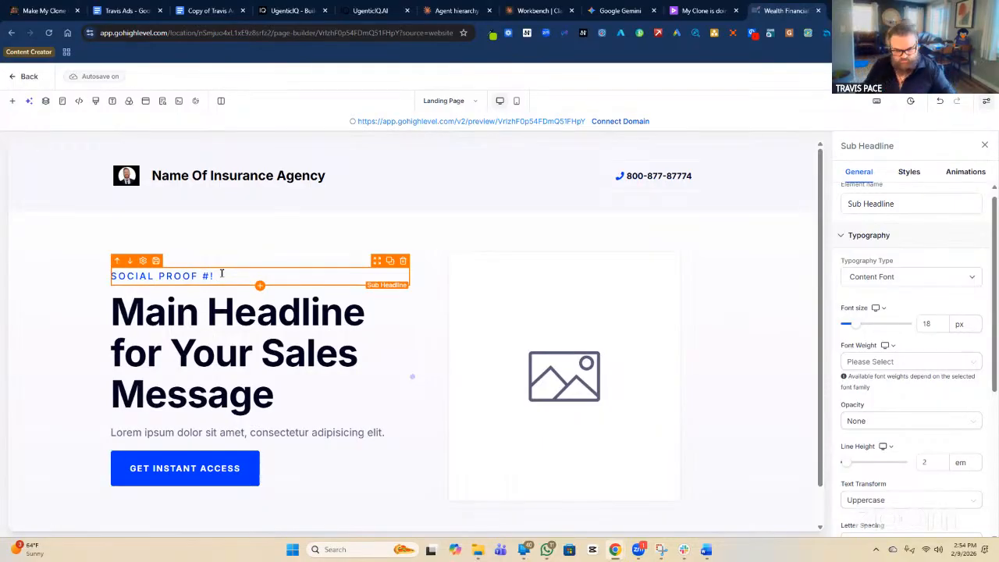
type("(RATING")
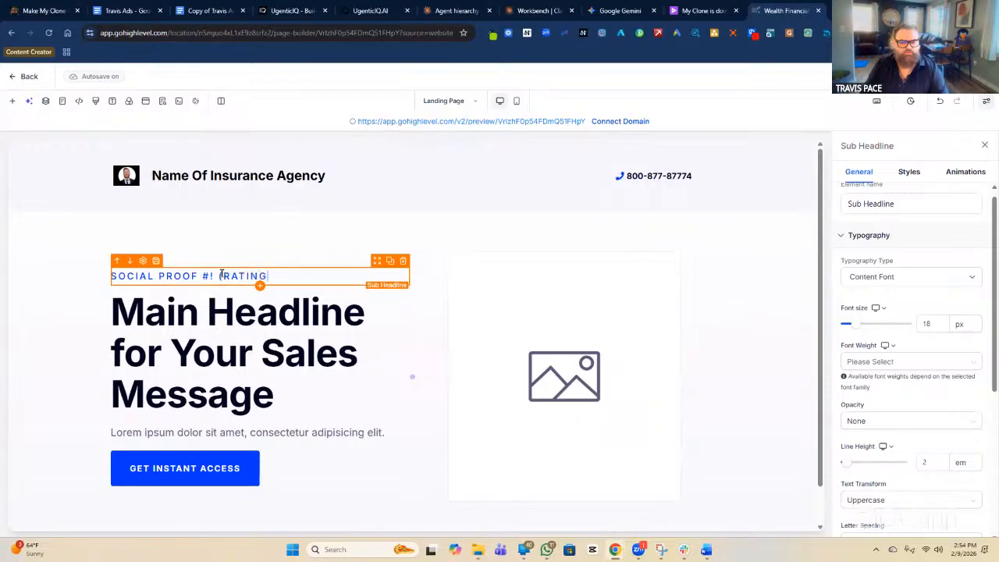
type("S) SCORE")
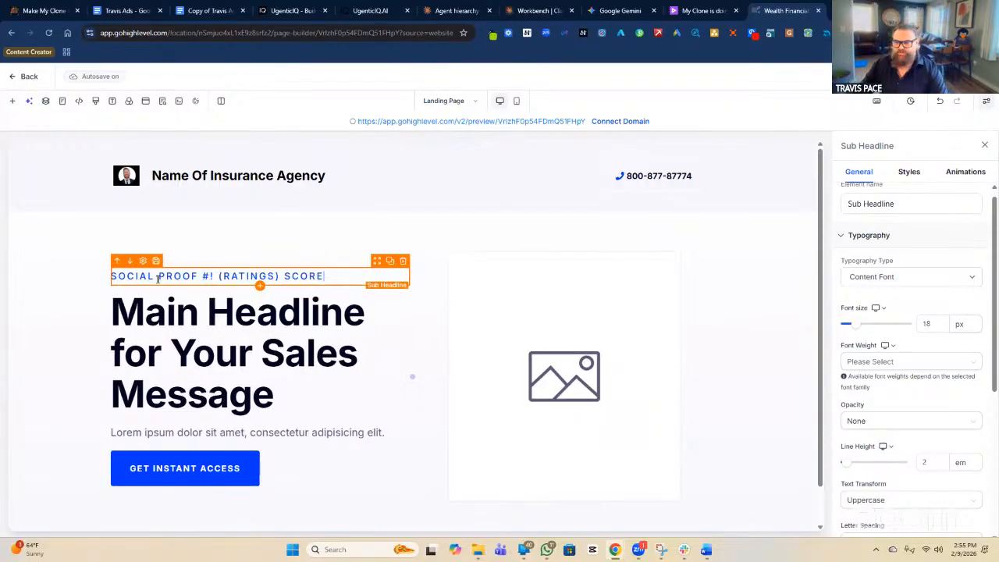
Type 'DREAM OUTCOME' in capitals over the main headline placeholder.
double_click(291, 359)
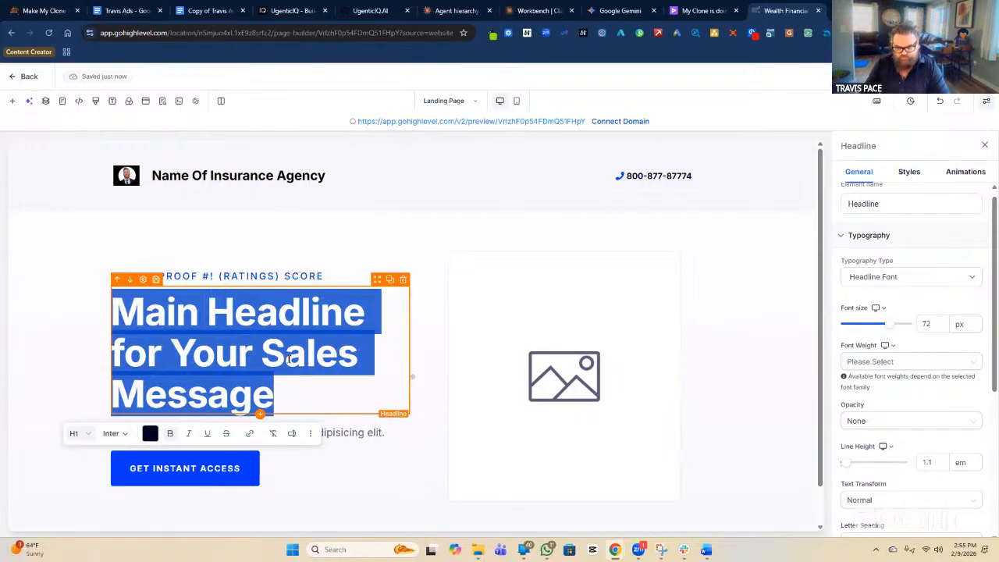
type("d")
key("Caps_Lock")
key("Caps_Lock")
key("BackSpace")
type("DREAM OUT")
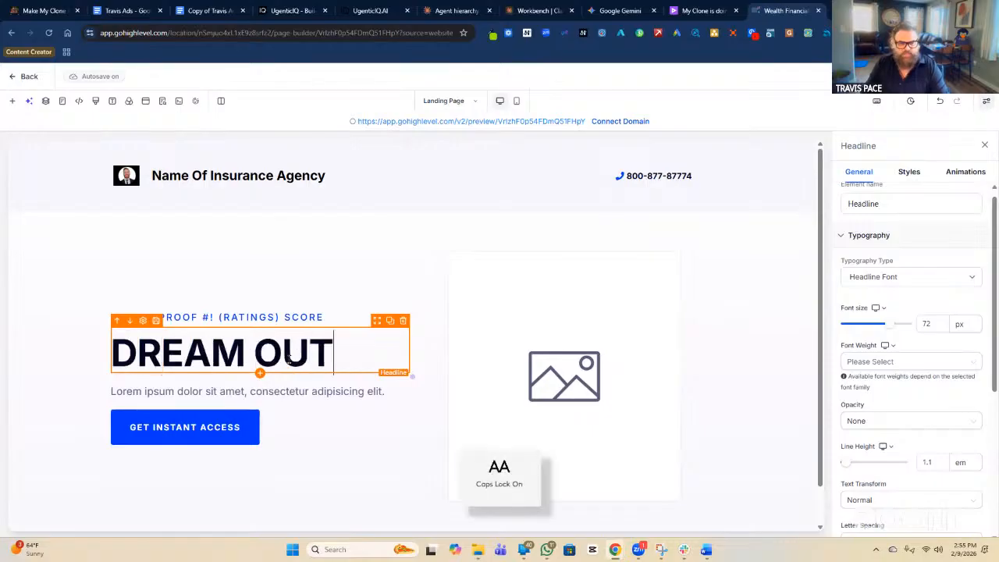
type("COME")
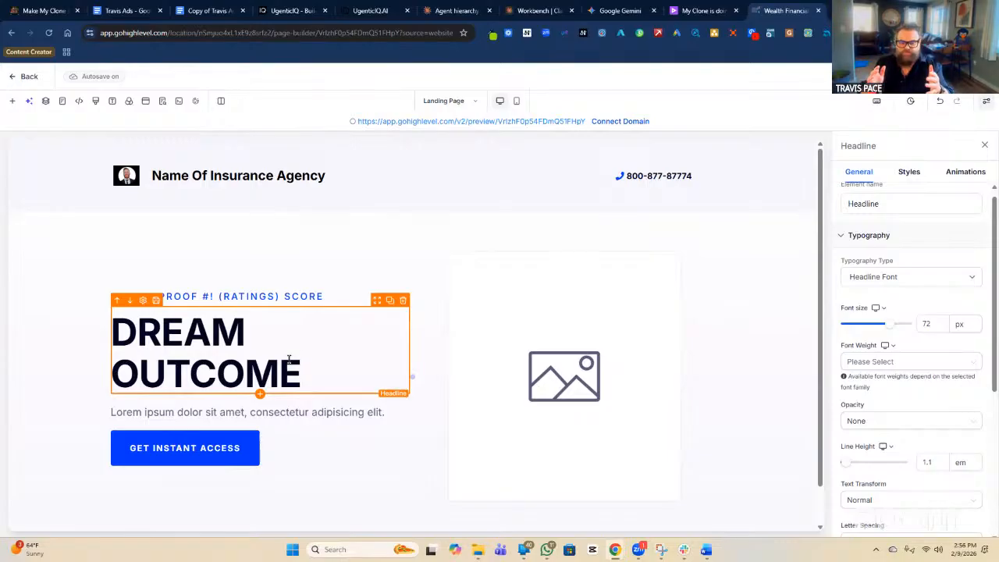
Replace it with 'UP TO $50K INSTANT APPROVAL NO MEDICAL EXAMS', adding the missing S in INSTANT.
double_click(289, 359)
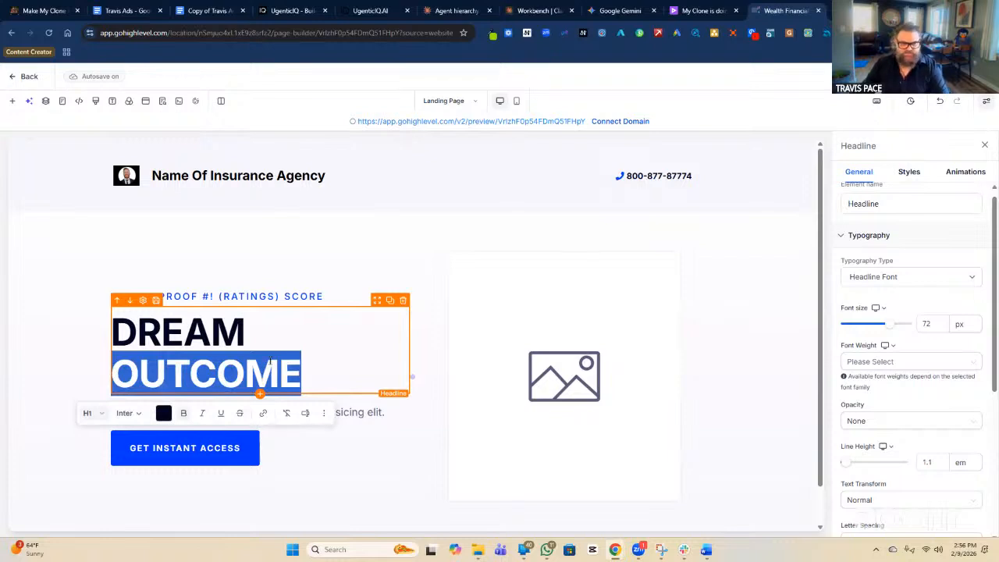
triple_click(265, 364)
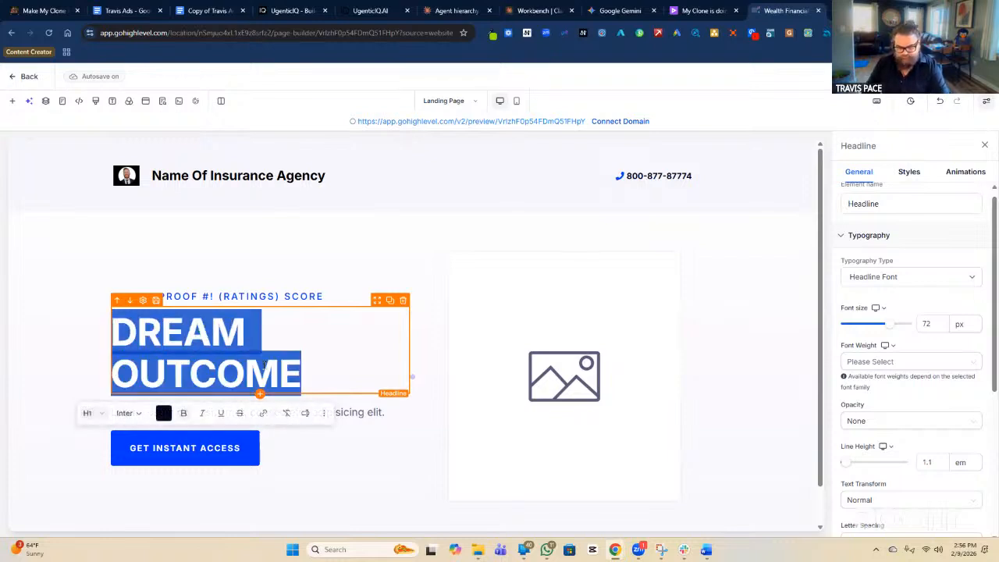
type("uP")
key("BackSpace")
key("BackSpace")
type("UP TO $50")
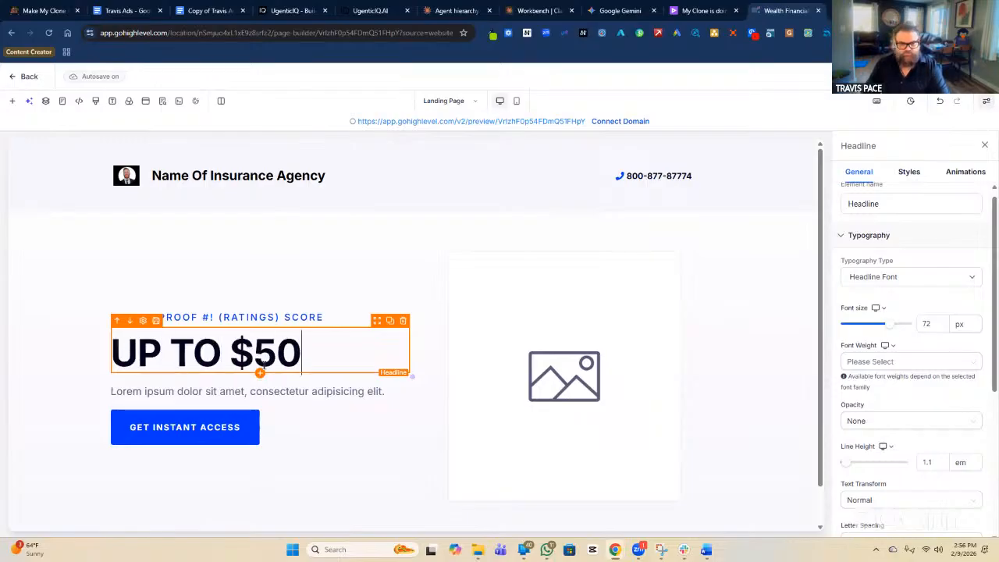
type("K")
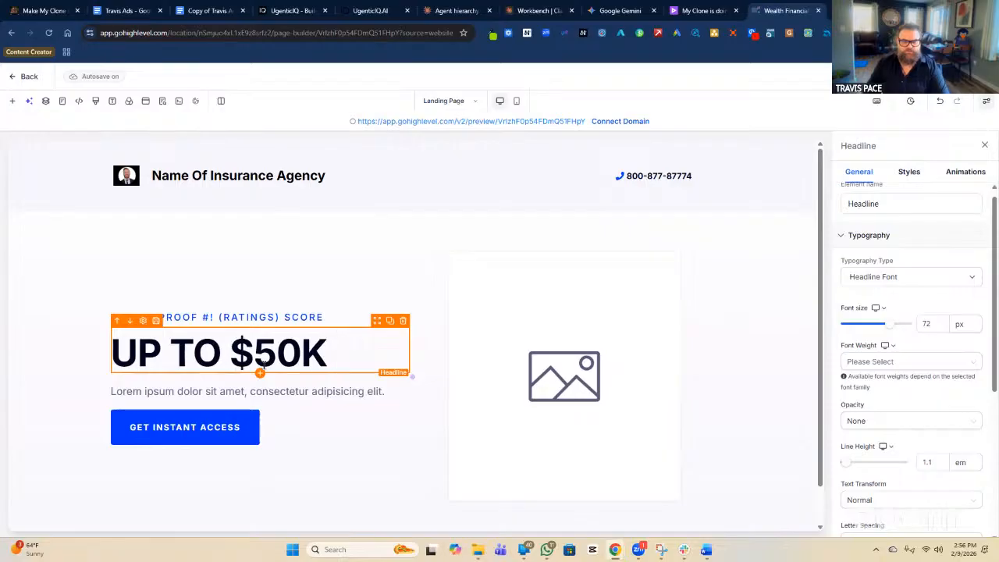
type(" INTANT")
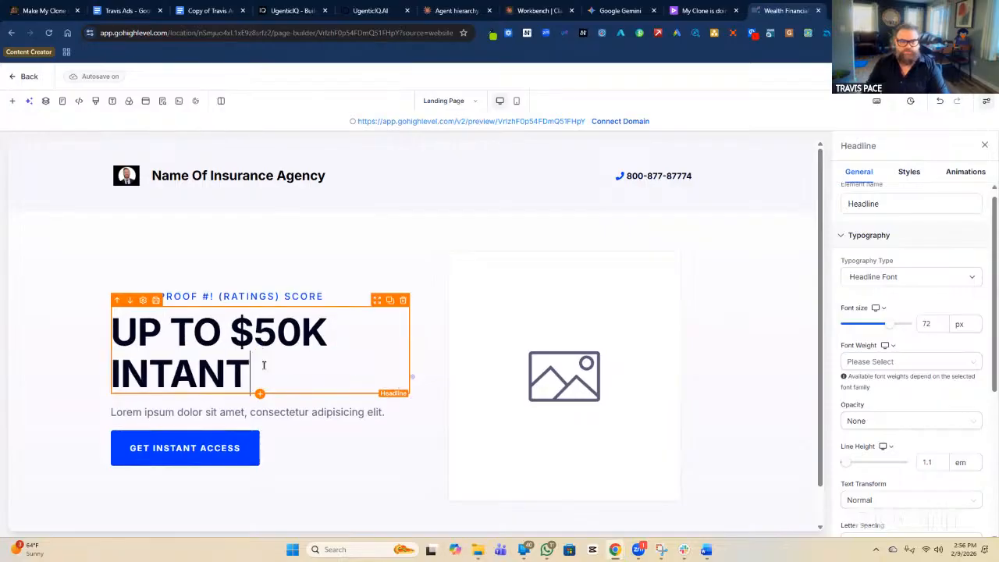
type(" APPROVAL")
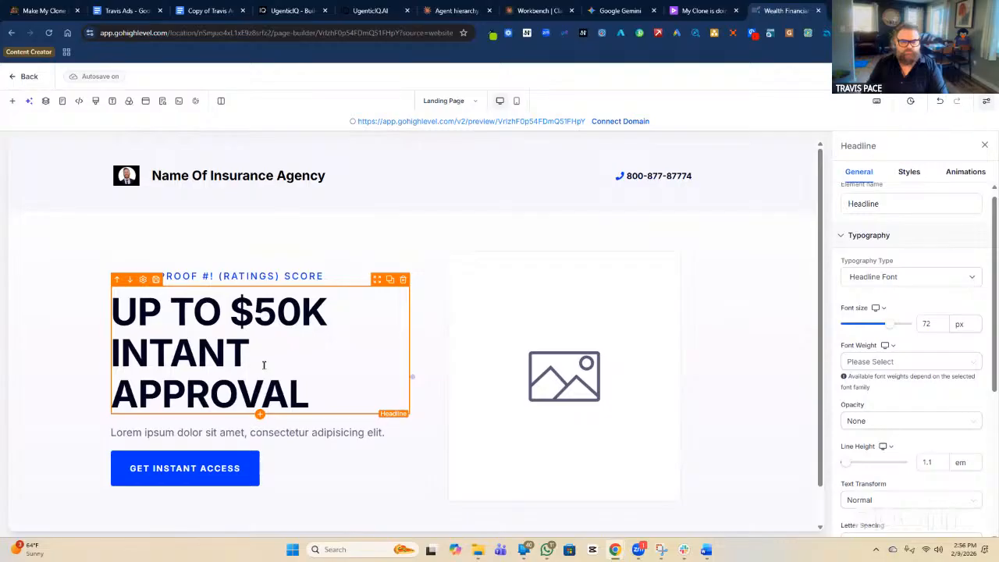
type(" NO")
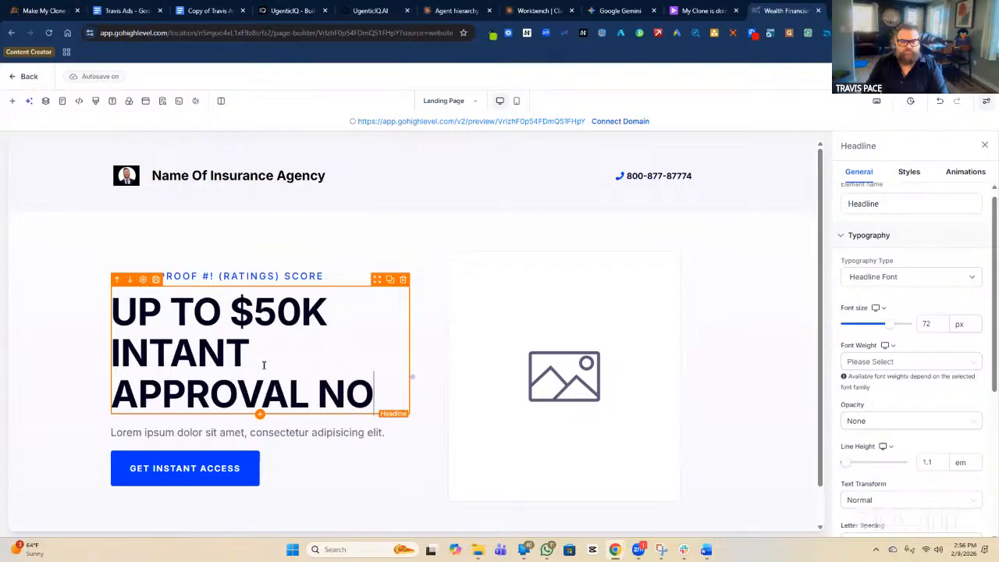
type(" MEDICAL EXAMS")
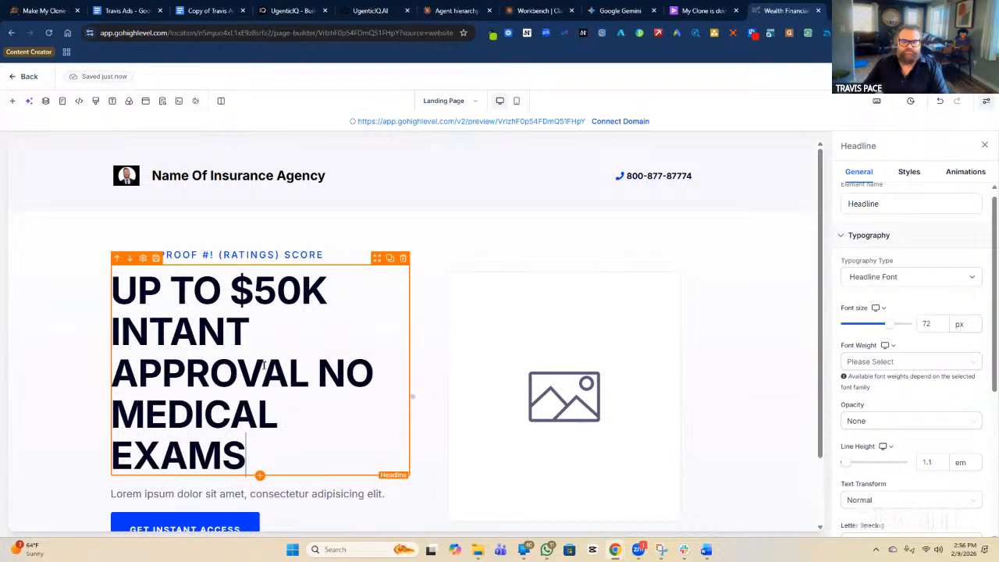
left_click(154, 339)
type("S")
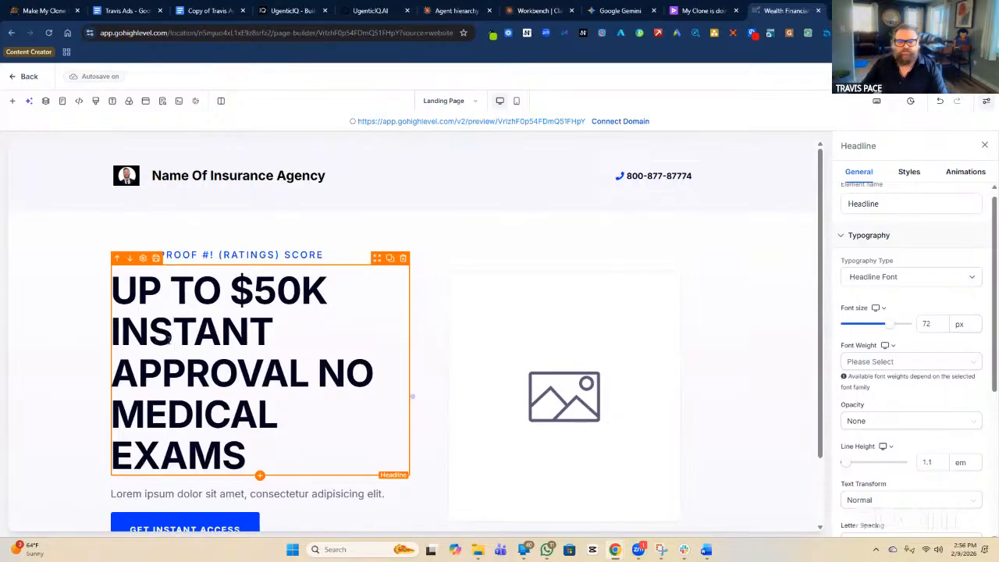
scroll(49, 430, "down", 1)
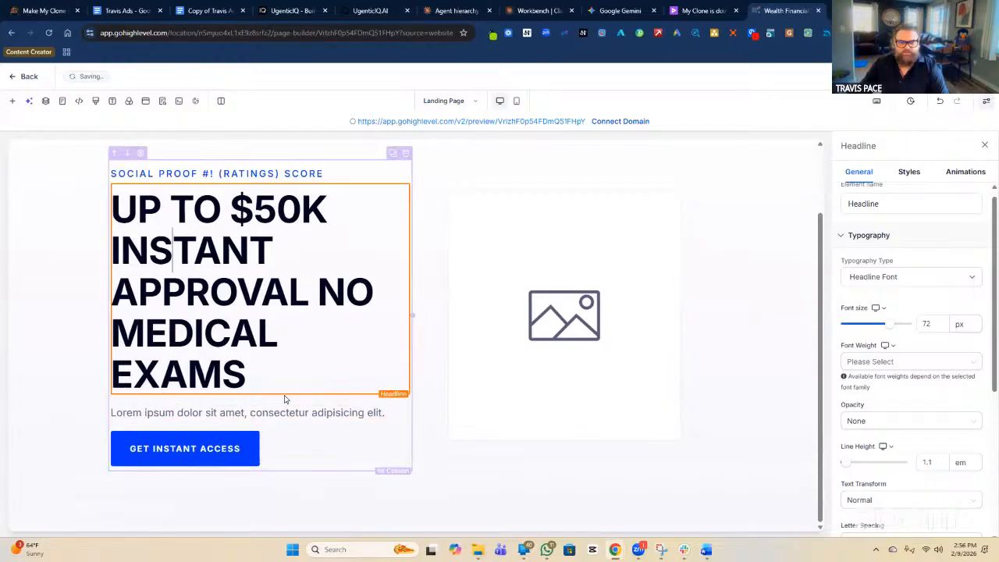
Overwrite the lorem ipsum paragraph with 'NO MEDICAL EXAMS | FIXED BUDGET APPROVED |' in capitals.
triple_click(326, 413)
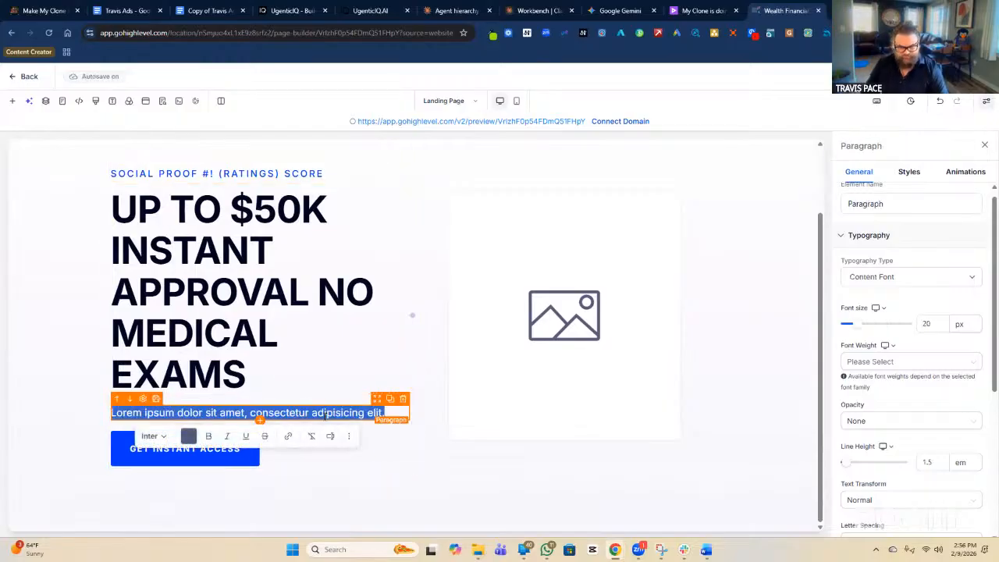
key("Caps_Lock")
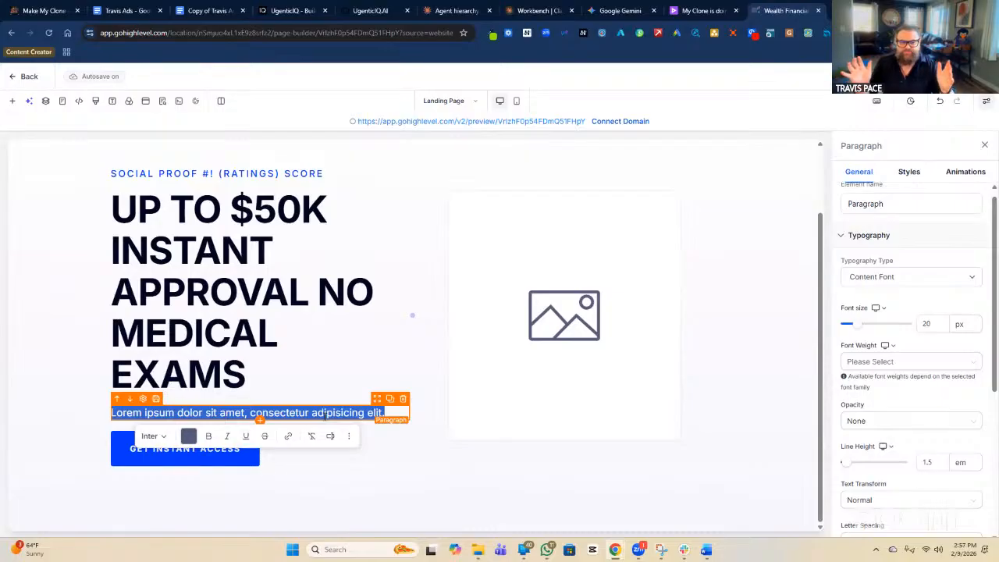
type("NO MEDICAL EXAMS")
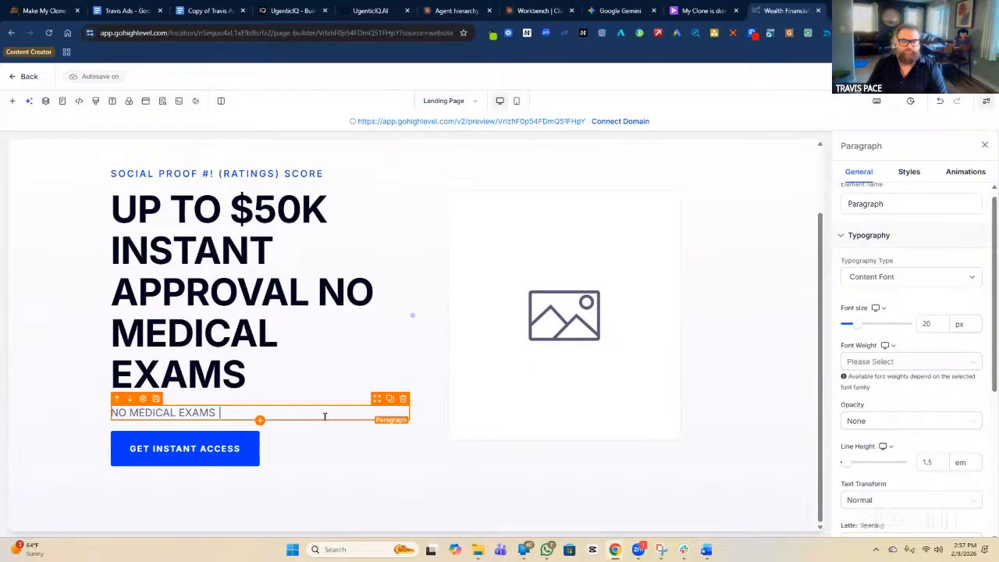
type(" | FIXED BUDGET")
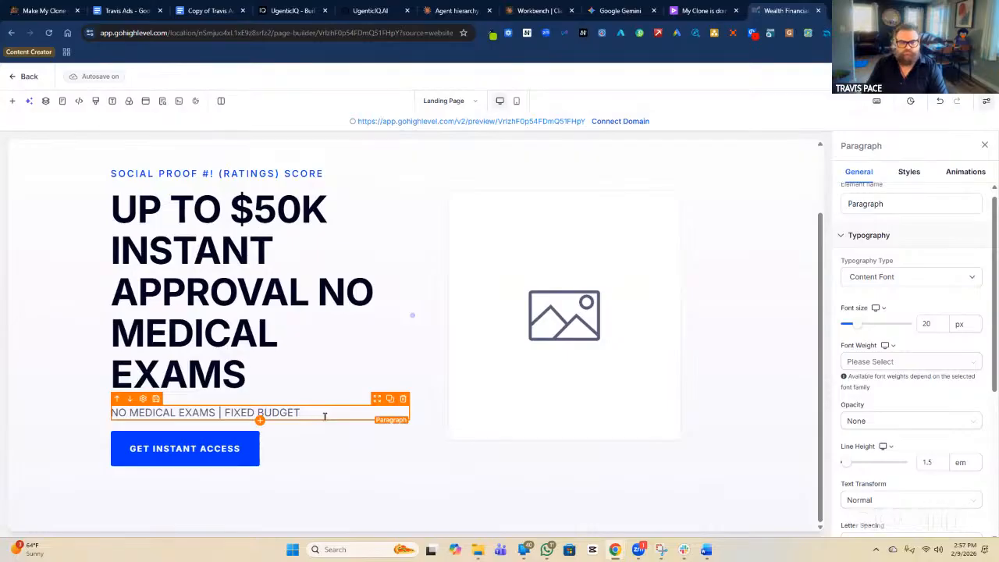
type("APPROVED")
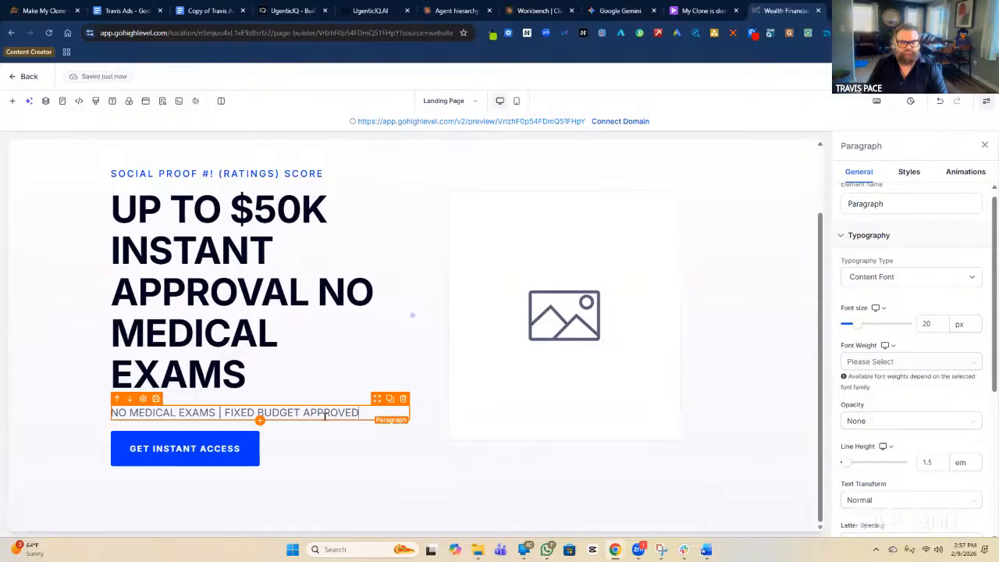
type(" |")
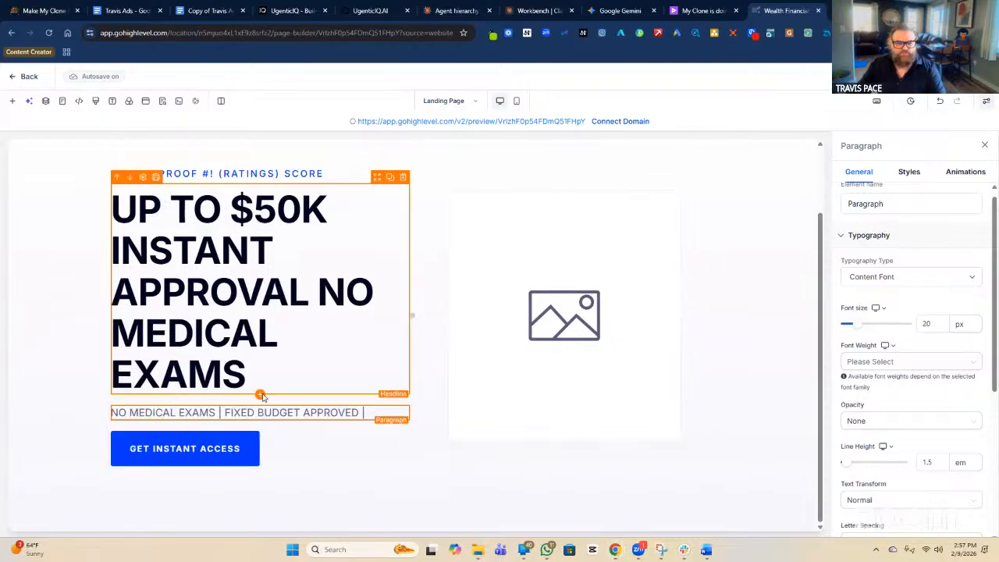
Swap 'NO MEDICAL EXAMS' at the end of the headline for 'FOR FUNERALS & BURIALS'.
left_click(341, 289)
left_click_drag(322, 293, 328, 358)
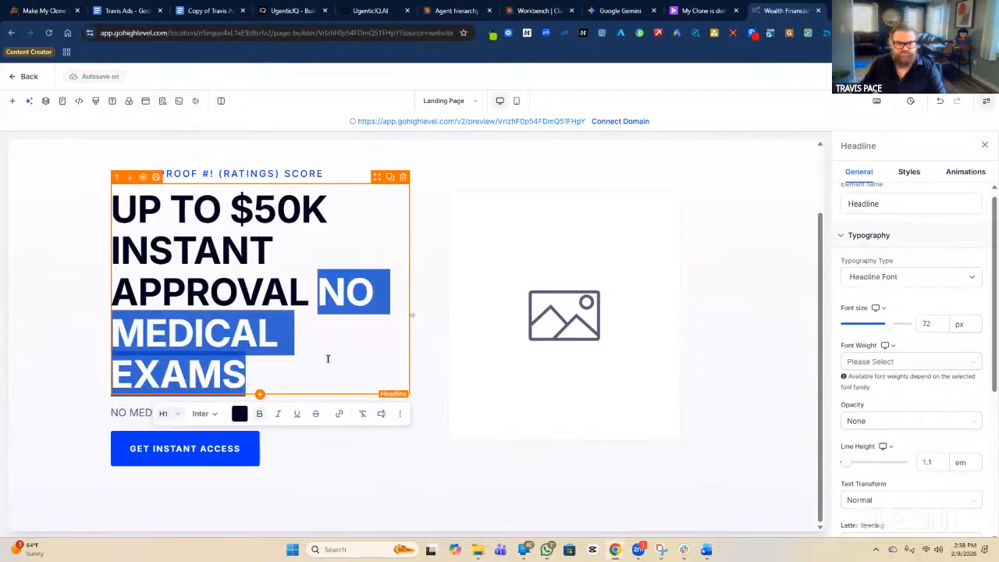
key("BackSpace")
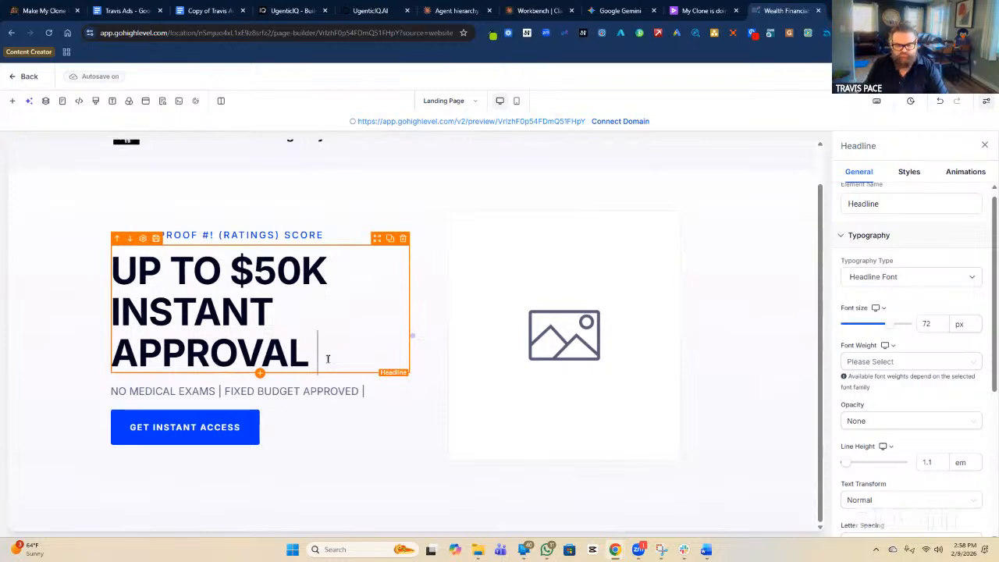
type("FOR")
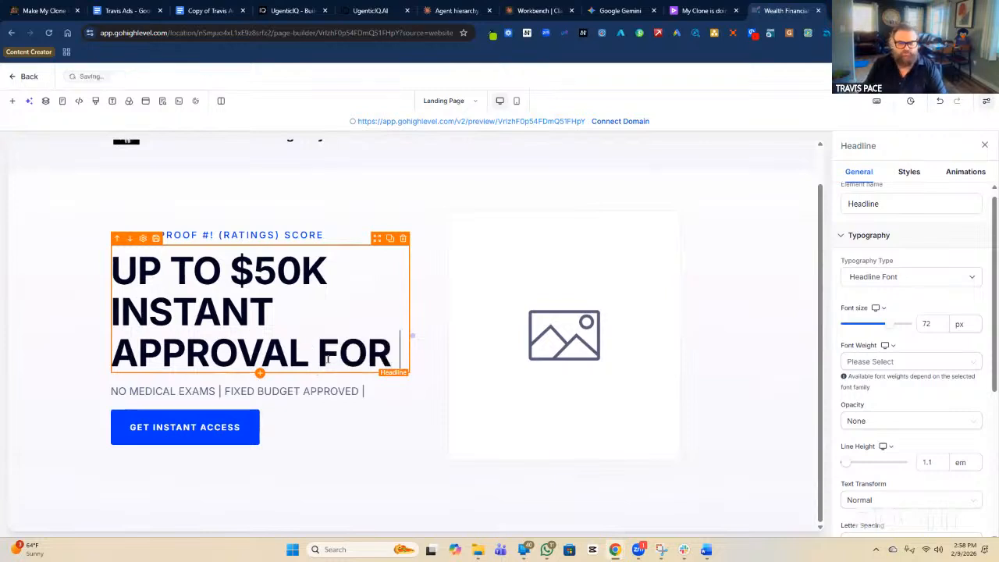
type(" FUNERALS & BURIALS")
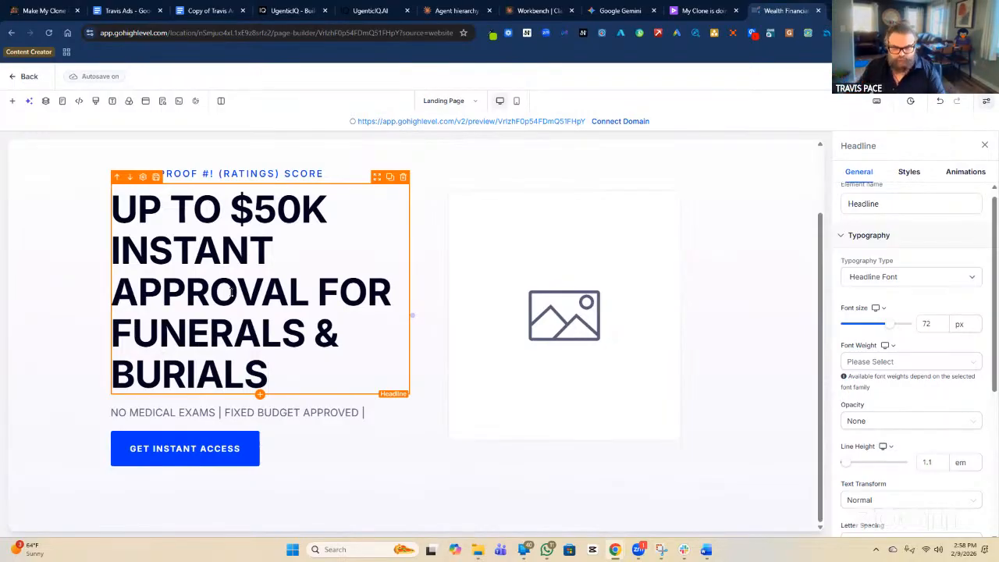
Select the placeholder image in the hero's right column to show its Image settings.
left_click(568, 318)
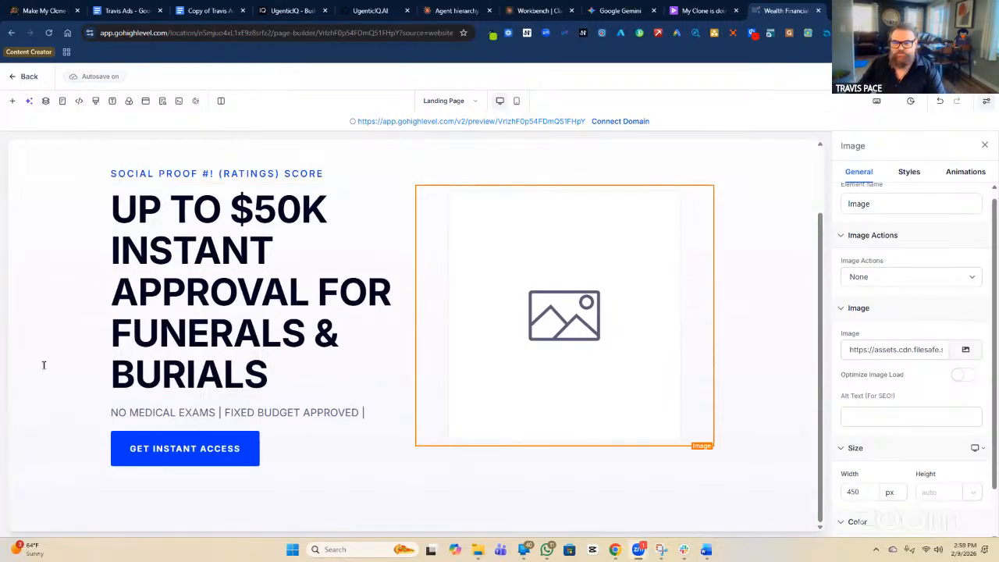
left_click(469, 317)
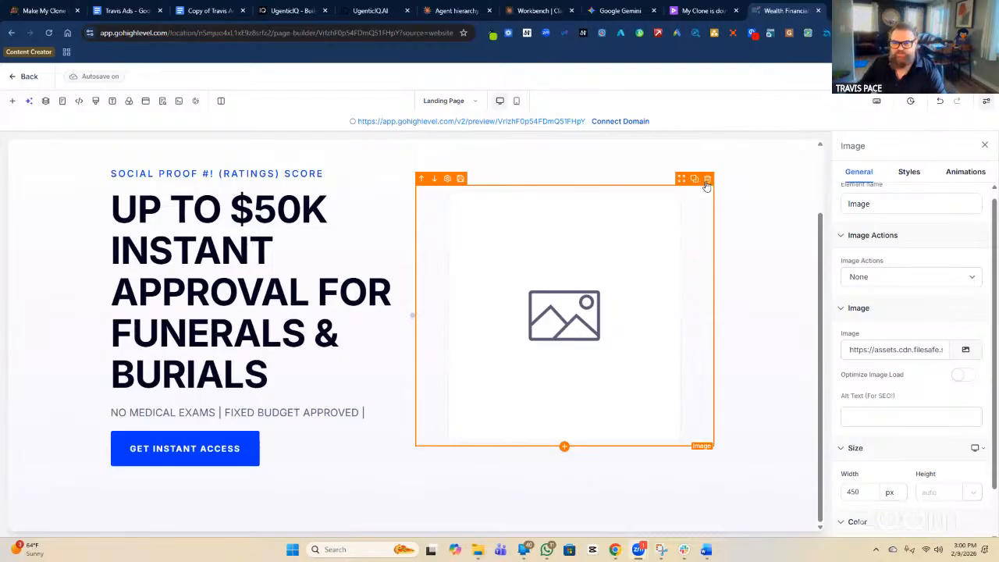
Delete the placeholder image and add a Video element to the empty column.
left_click(707, 180)
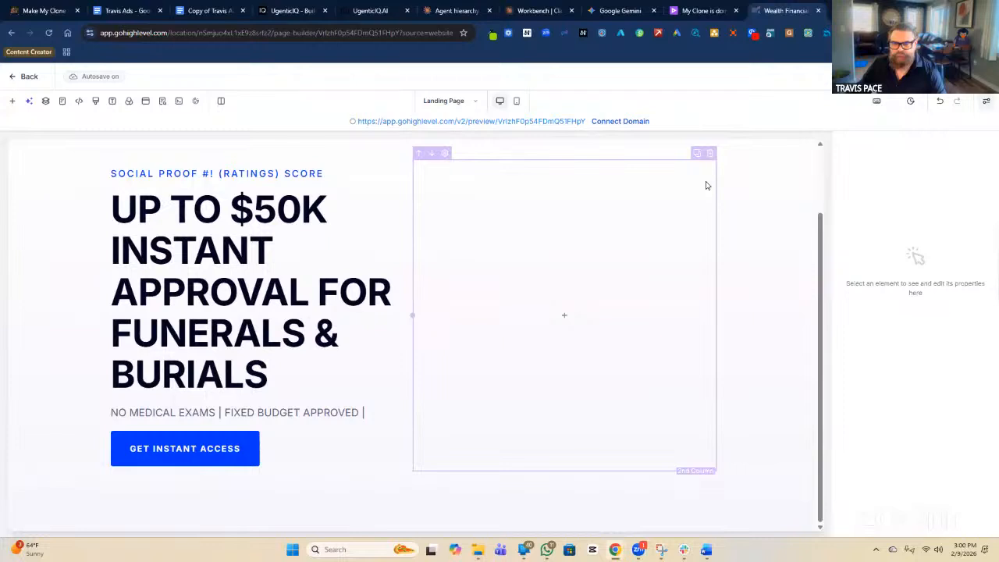
left_click(566, 316)
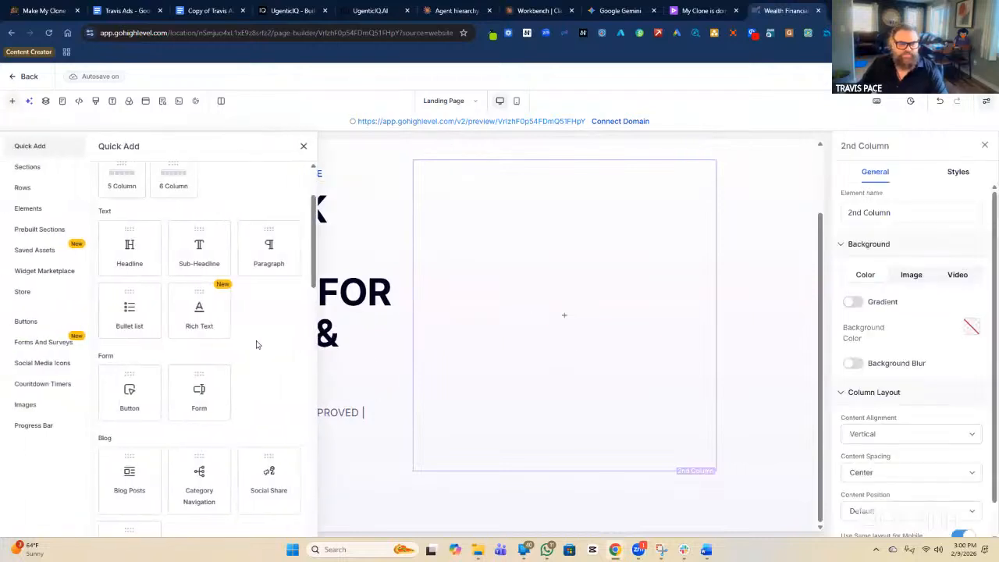
scroll(256, 346, "up", 3)
scroll(257, 346, "down", 5)
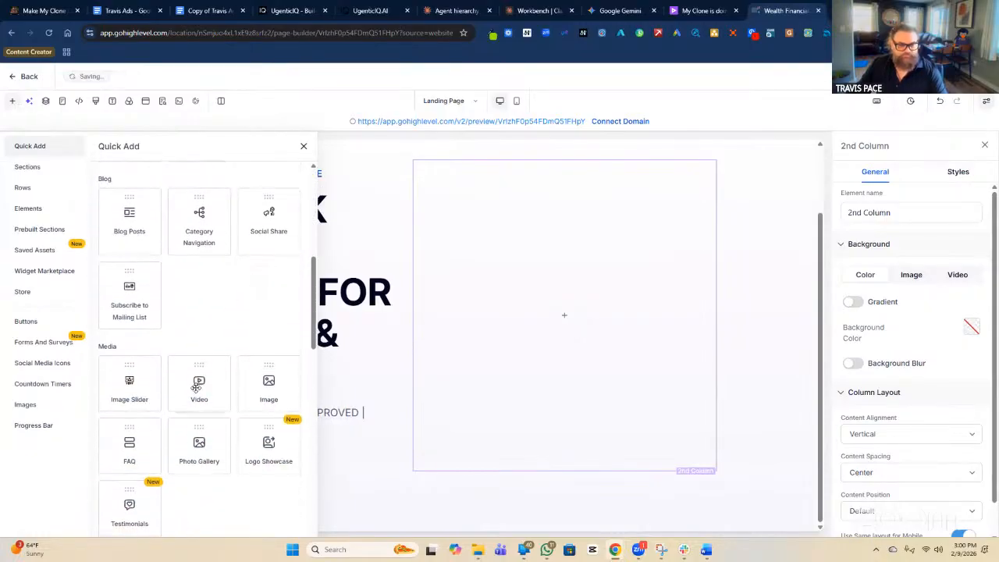
left_click(197, 387)
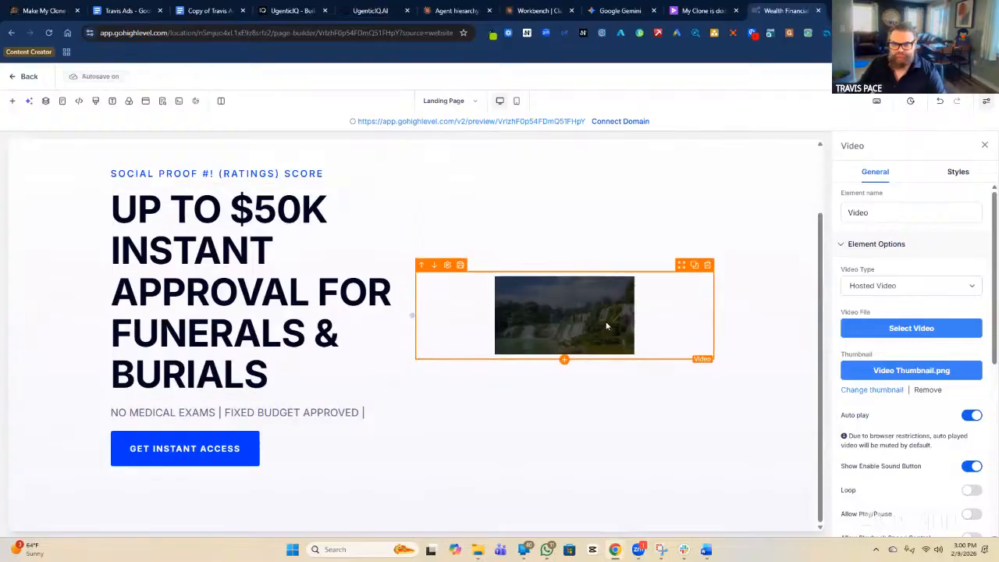
Rename the video element 'VIDEO SALES LETTER Video' and turn Auto play off.
left_click(850, 211)
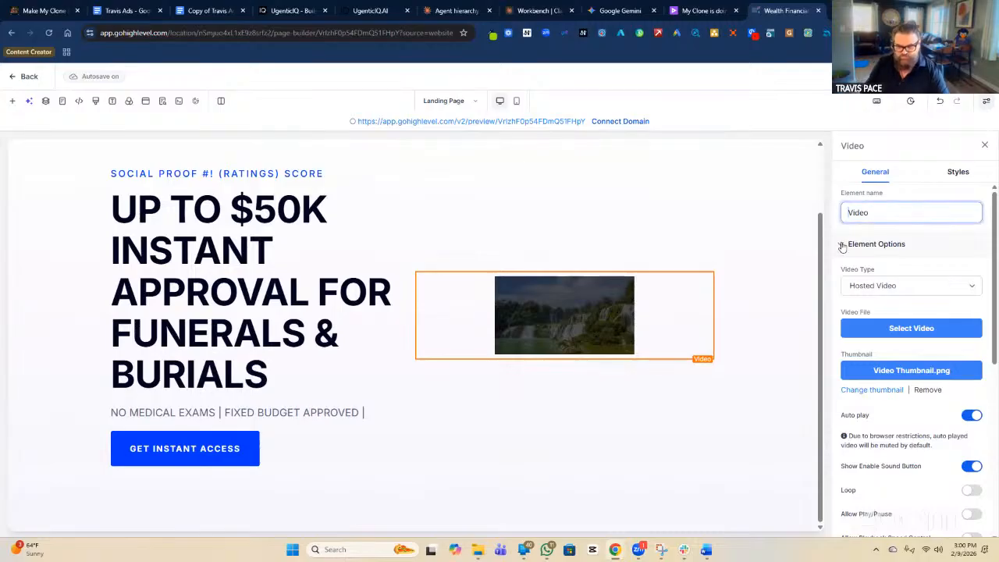
type("vD")
key("BackSpace")
key("BackSpace")
type("VIDEO SALES LETTER")
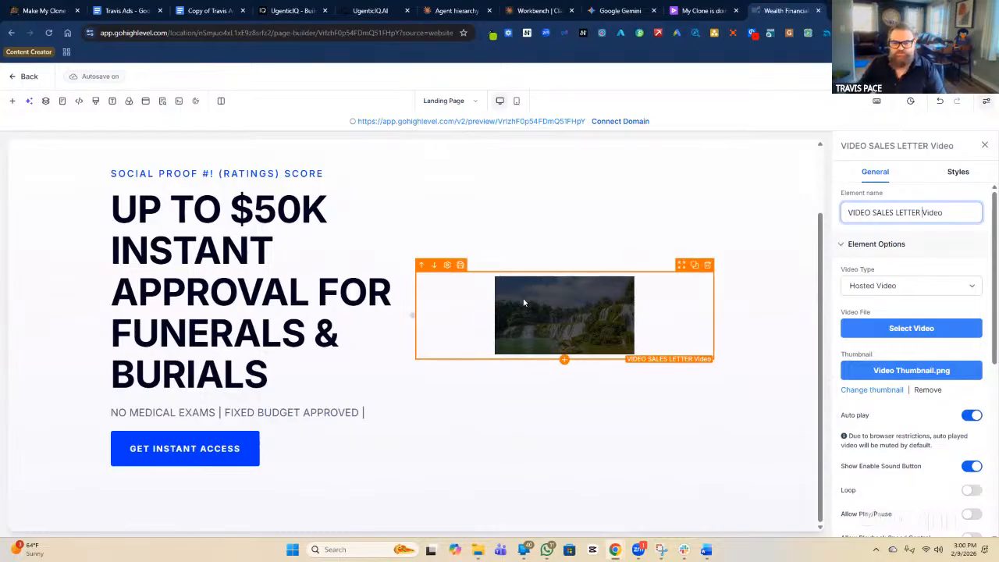
left_click(972, 416)
left_click(971, 416)
scroll(967, 414, "down", 5)
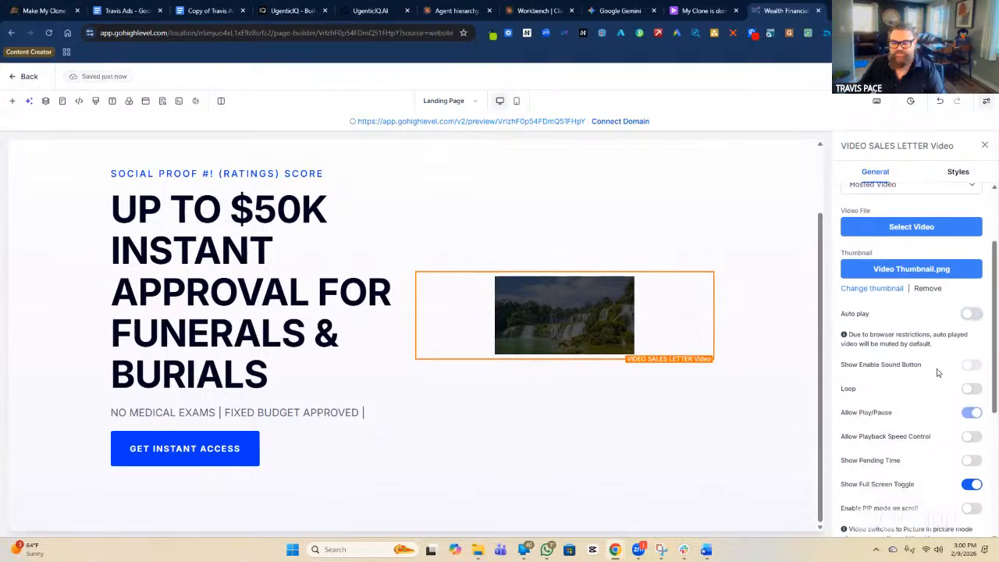
scroll(938, 373, "down", 3)
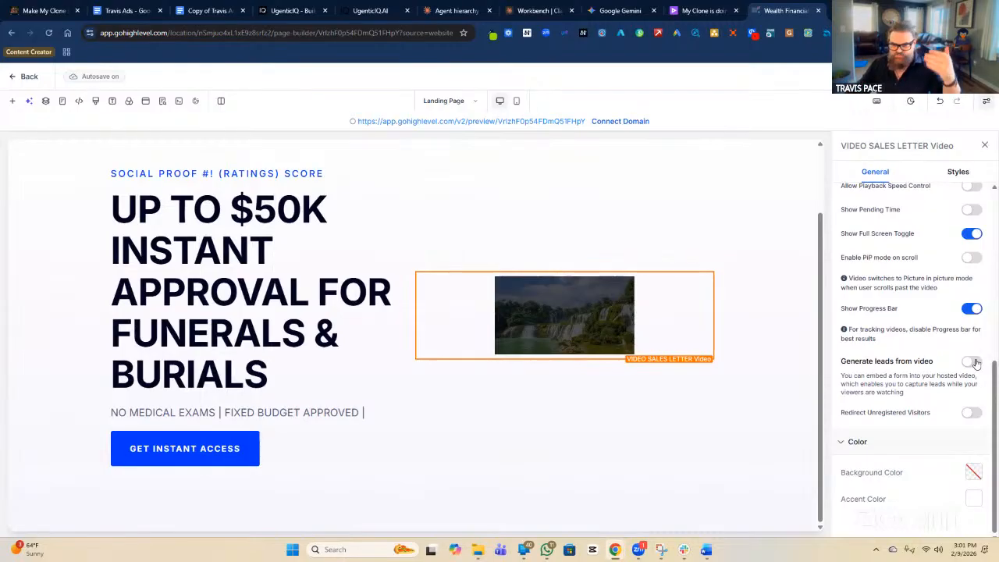
scroll(975, 363, "up", 2)
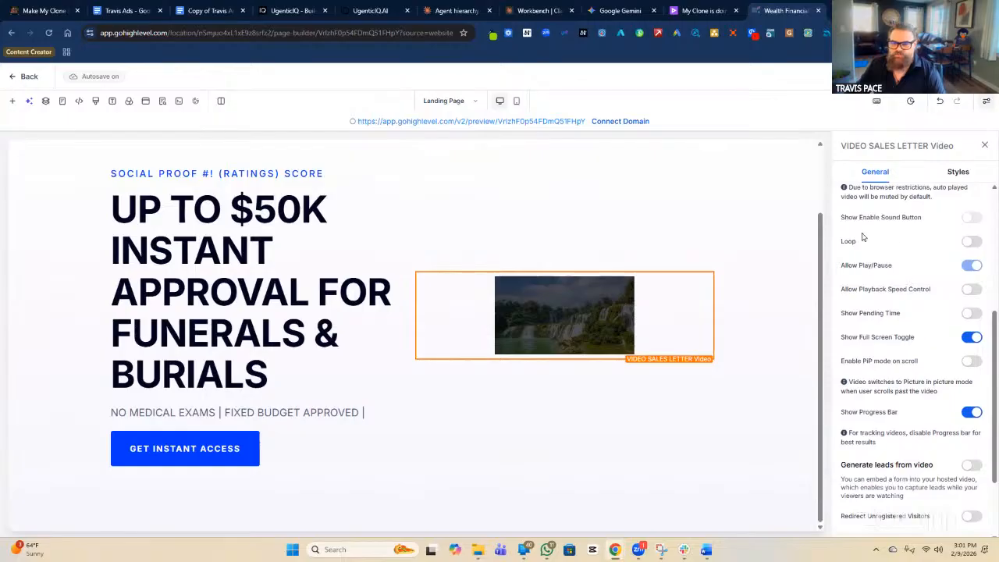
scroll(930, 246, "up", 1)
scroll(928, 312, "up", 2)
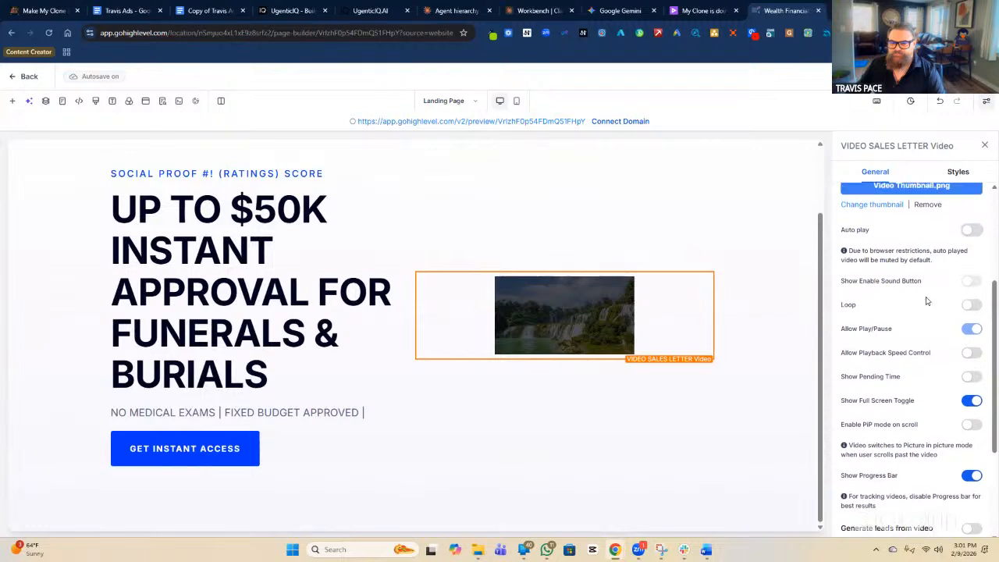
scroll(929, 324, "down", 1)
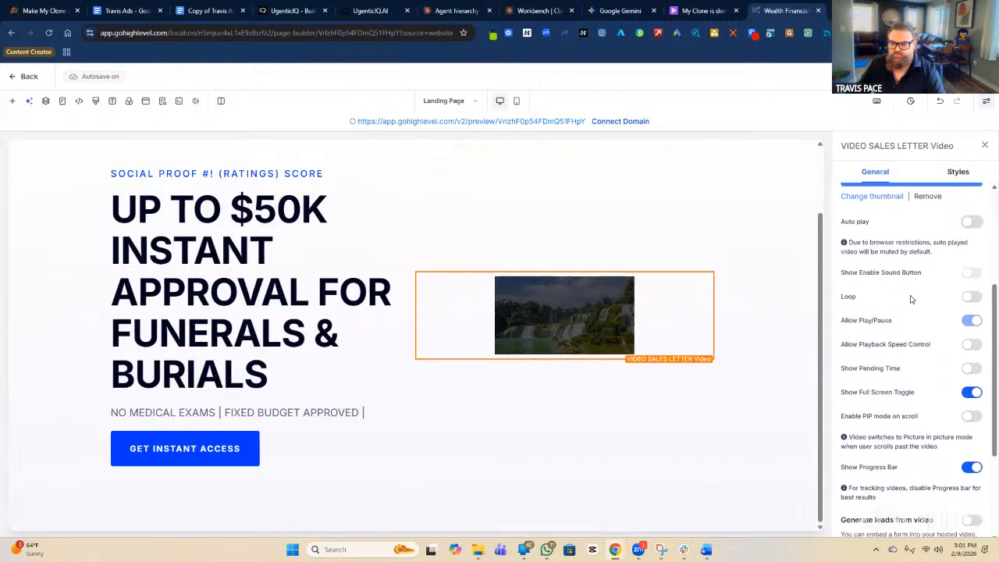
Allow playback speed changes, show remaining time, and turn on Generate leads from video.
left_click(972, 345)
left_click(972, 369)
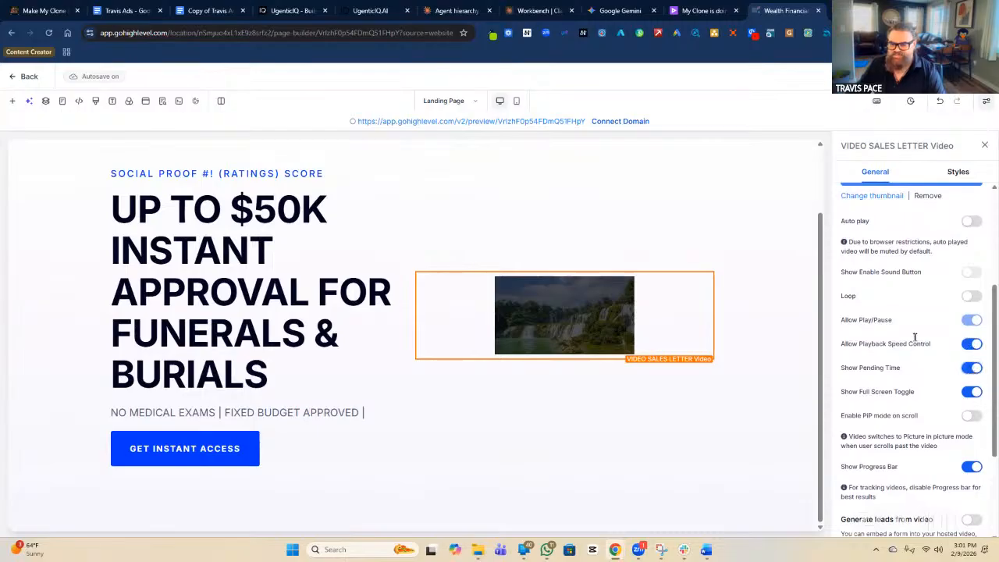
scroll(915, 340, "down", 2)
left_click(972, 416)
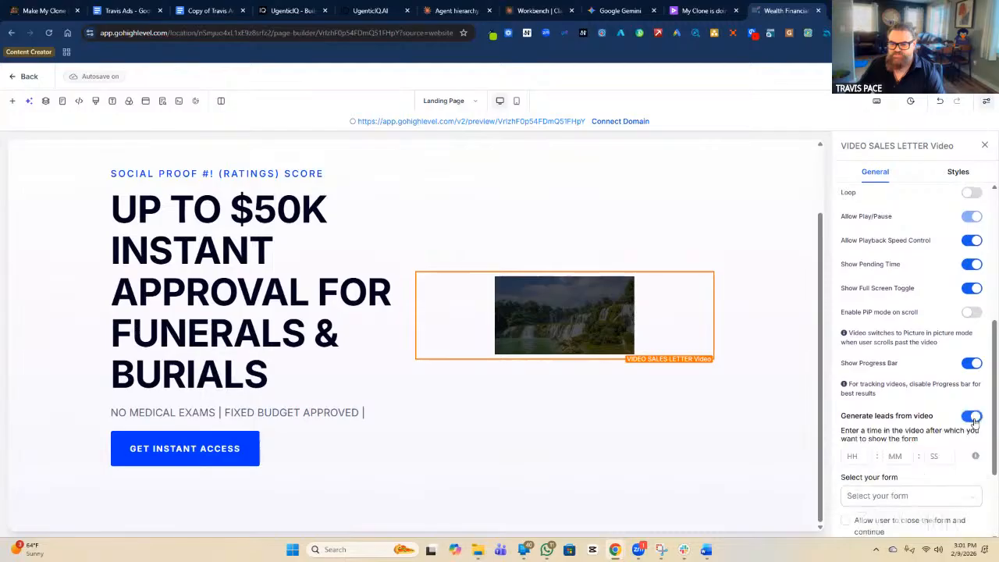
scroll(905, 367, "down", 2)
scroll(899, 353, "down", 2)
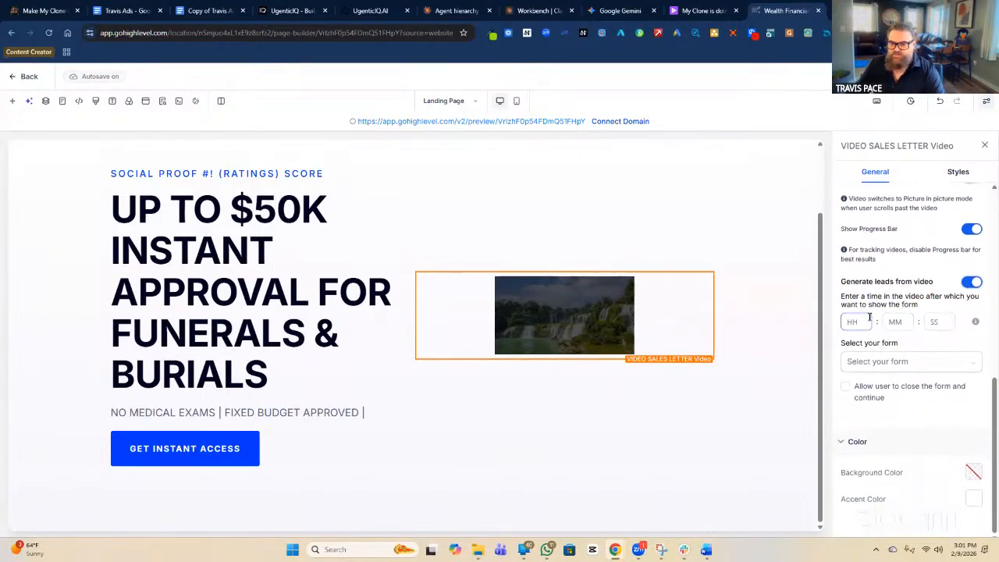
Show the All Family Care Registration form at 00:05:00 into the video.
left_click(864, 320)
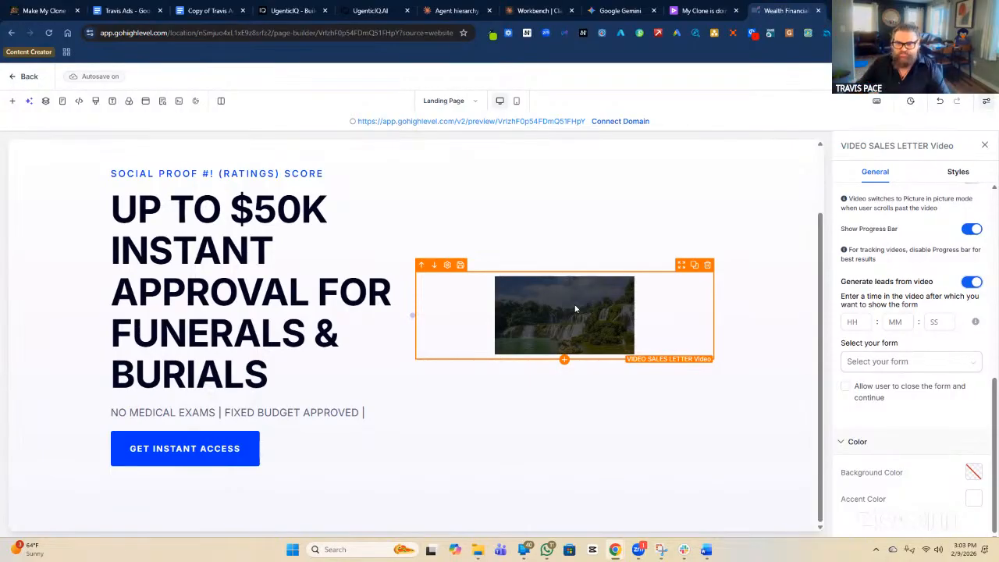
left_click(897, 322)
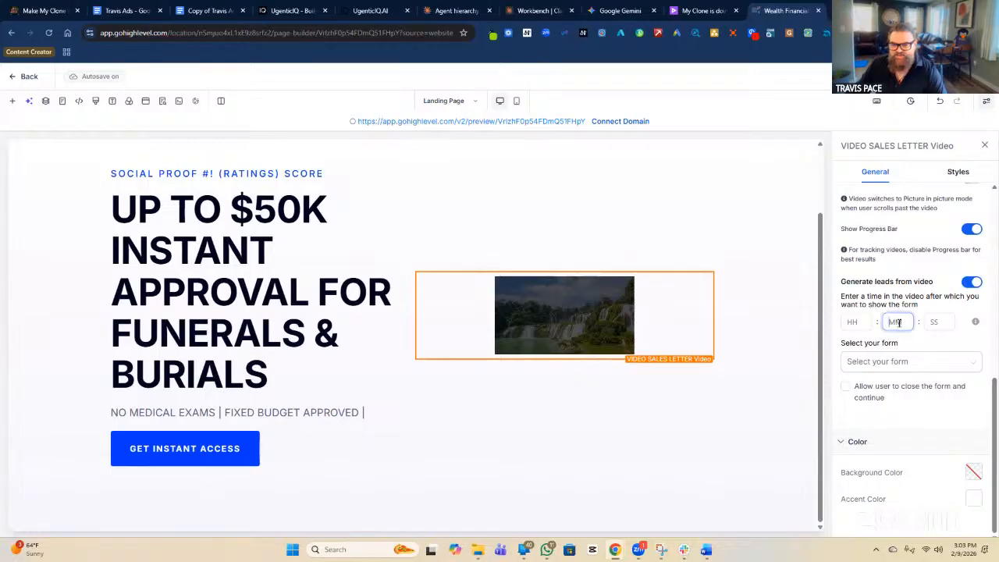
type("5")
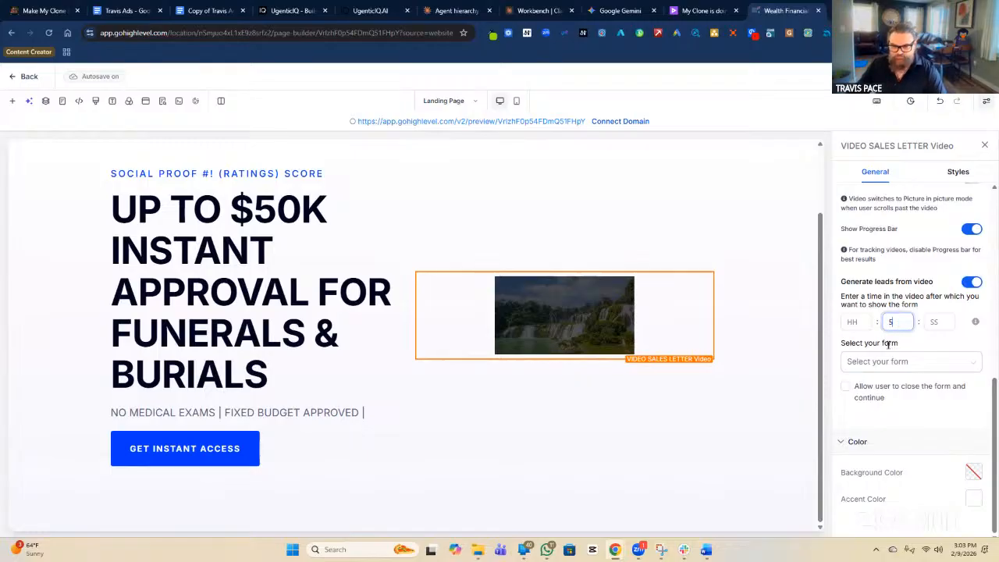
left_click(935, 322)
type("00")
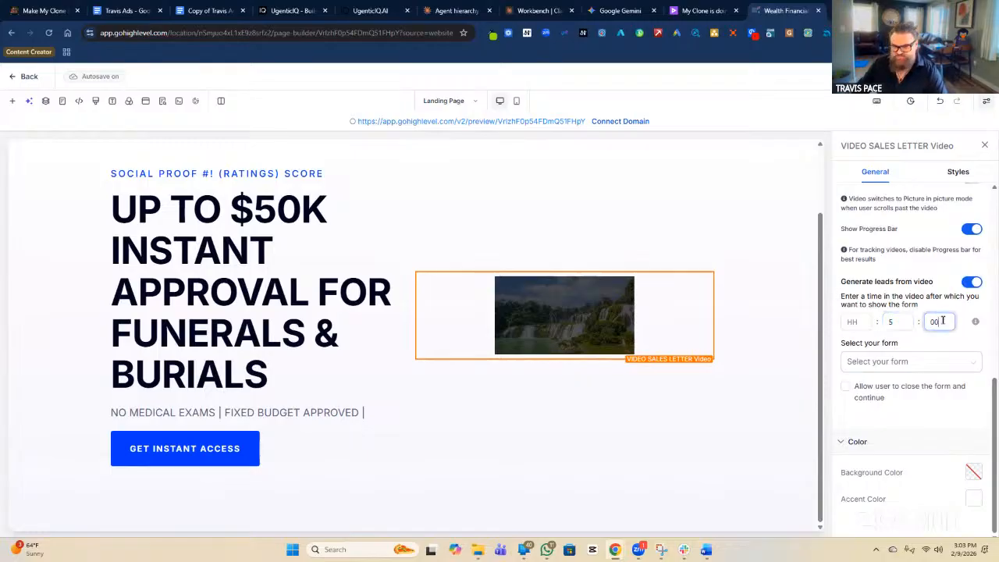
left_click(924, 366)
left_click(902, 385)
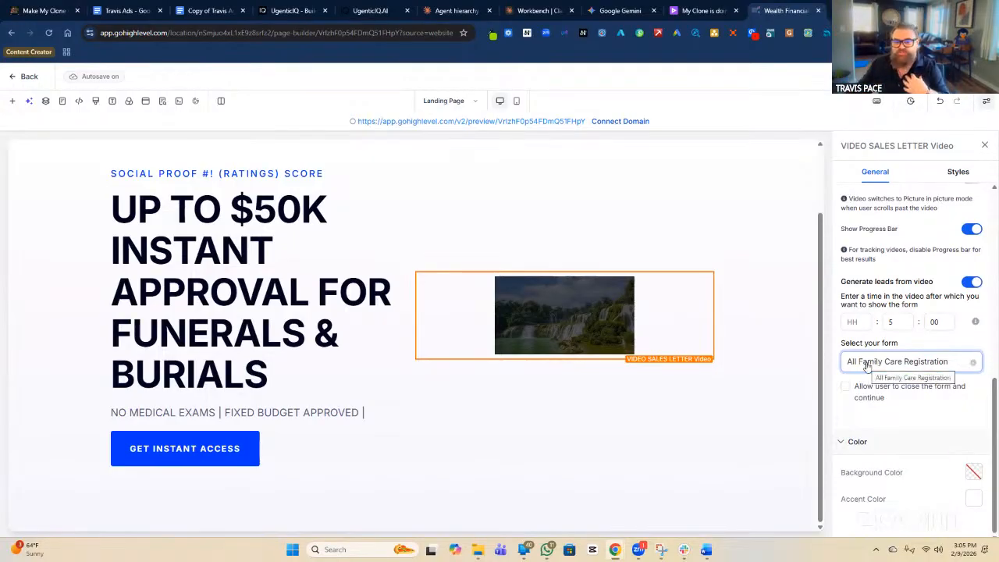
scroll(617, 246, "up", 1)
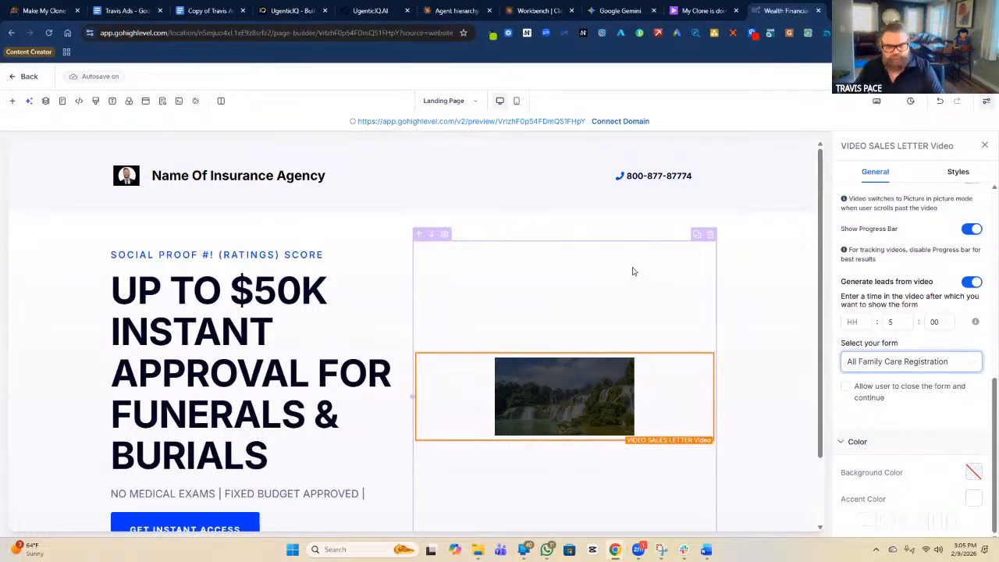
scroll(633, 271, "down", 1)
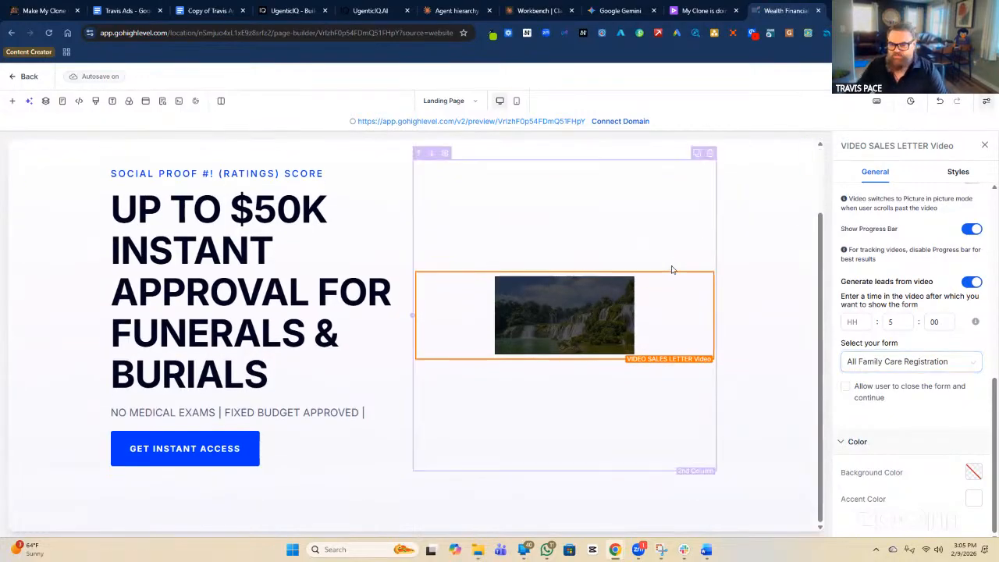
scroll(886, 242, "up", 4)
scroll(886, 242, "up", 2)
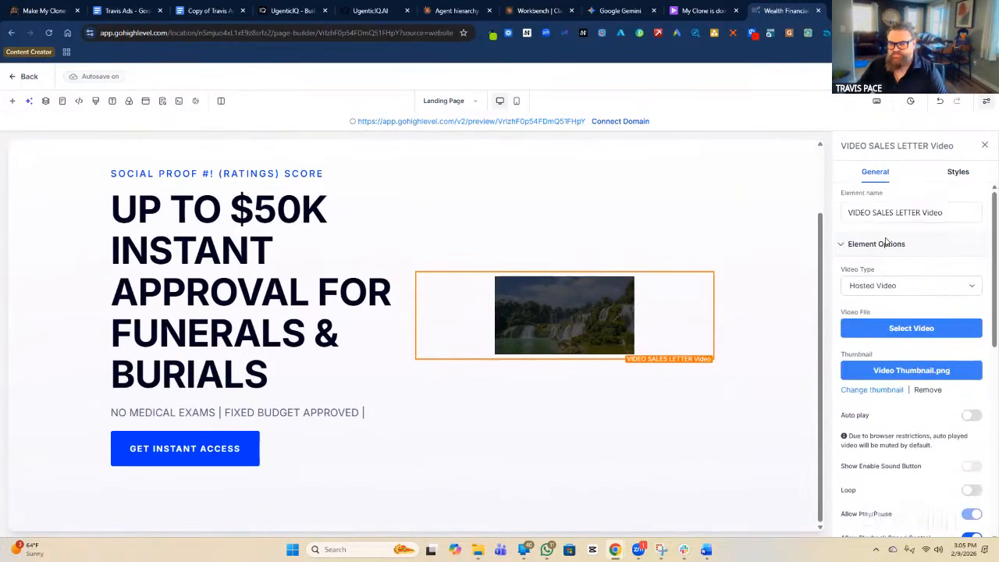
left_click(911, 329)
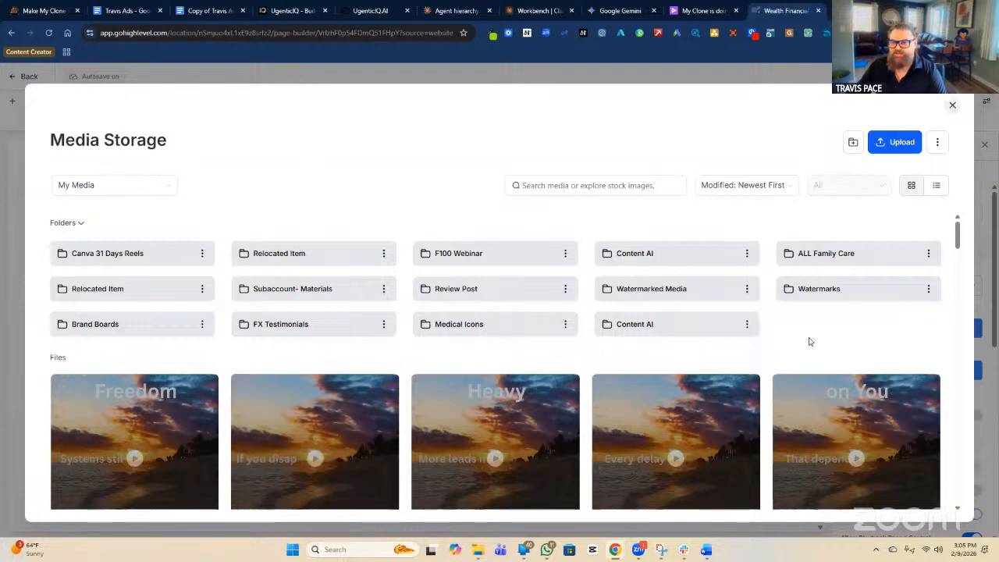
left_click(951, 105)
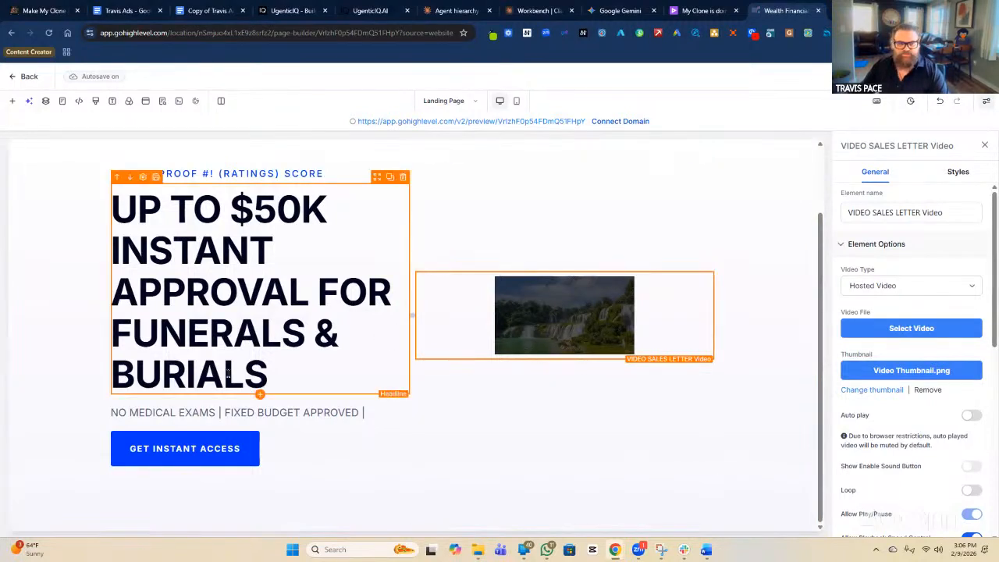
Review the sales letter video's Styles: border, shadow, margin, padding, container size and visibility.
left_click(223, 450)
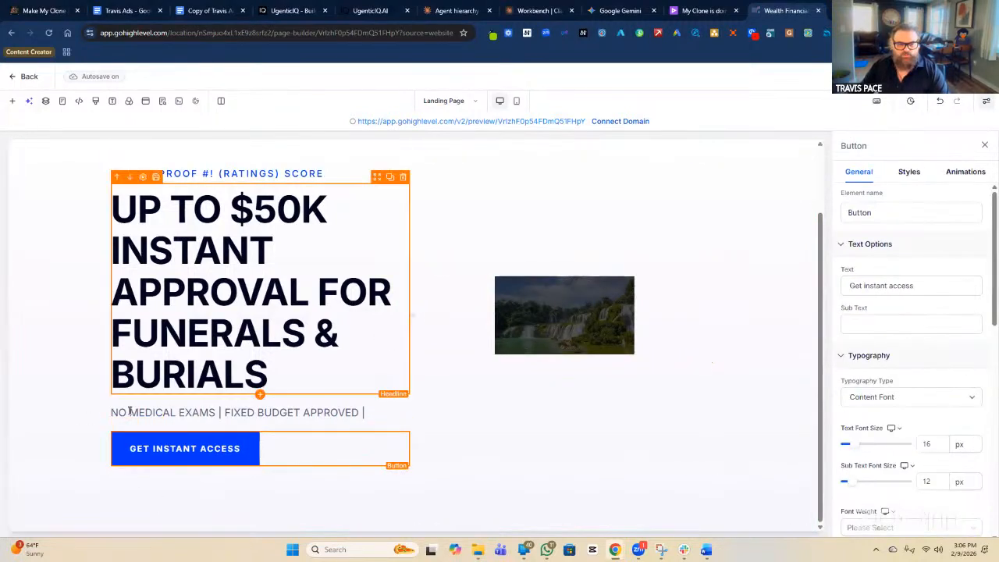
left_click(585, 312)
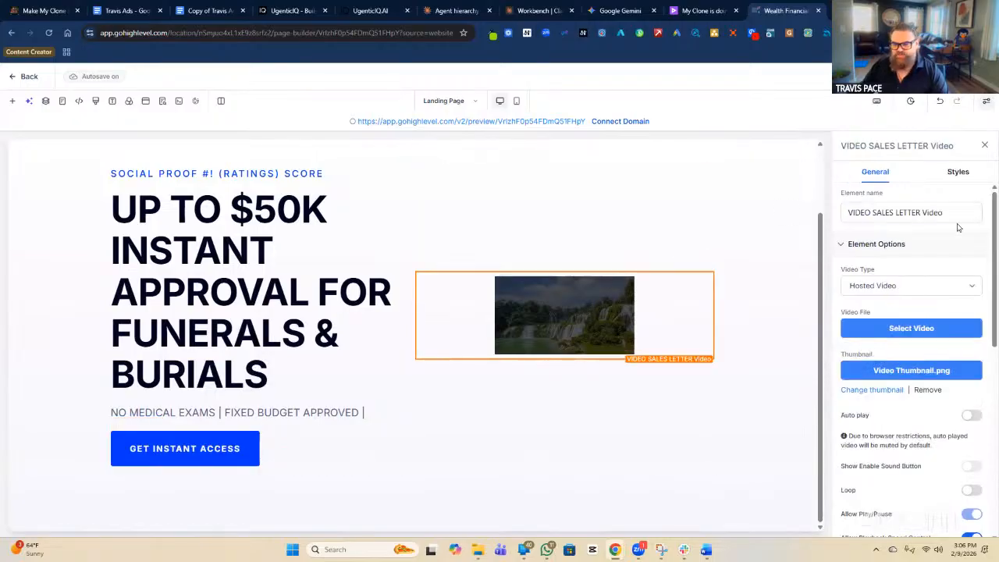
scroll(958, 227, "down", 5)
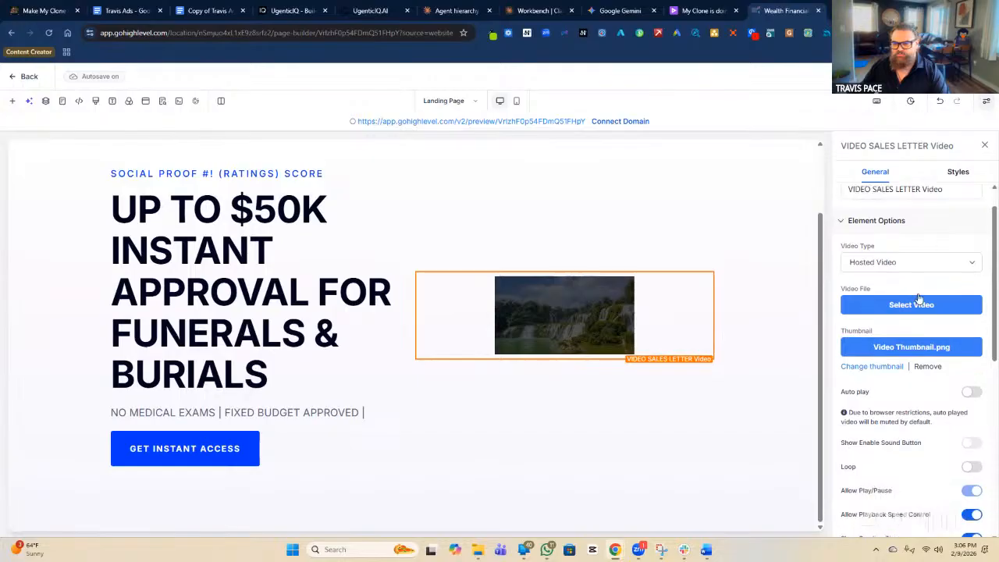
scroll(919, 297, "up", 5)
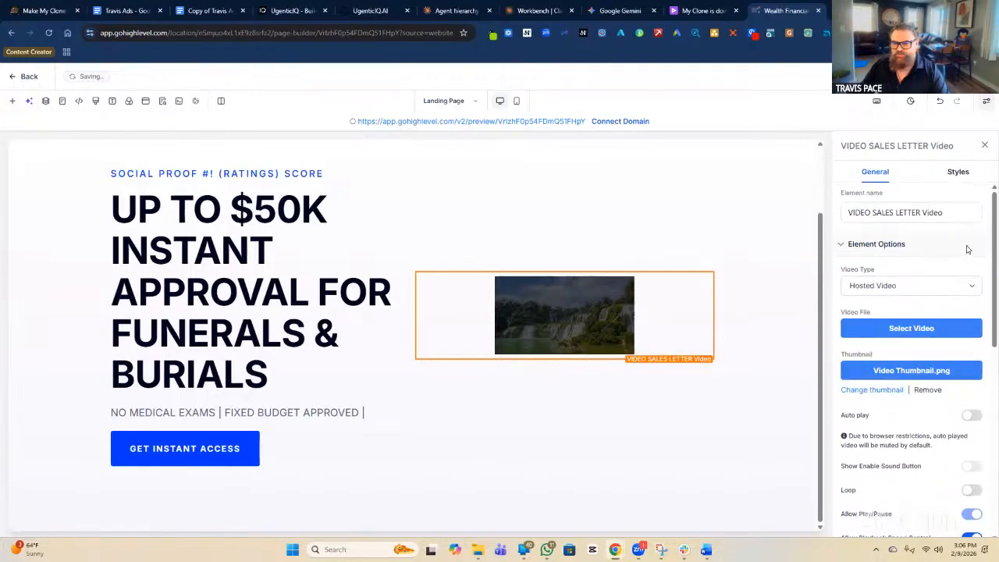
left_click(958, 173)
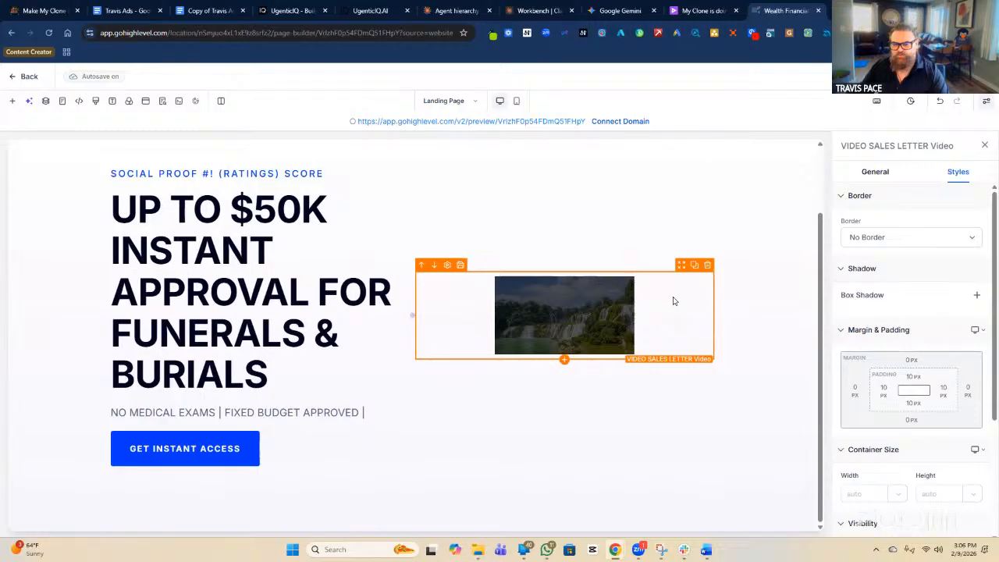
scroll(912, 474, "down", 1)
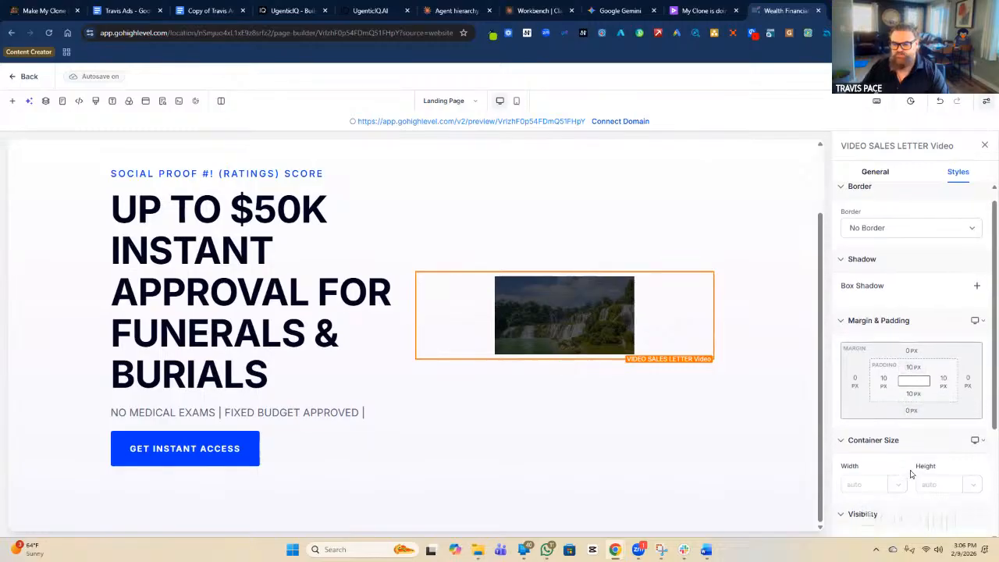
scroll(912, 474, "down", 2)
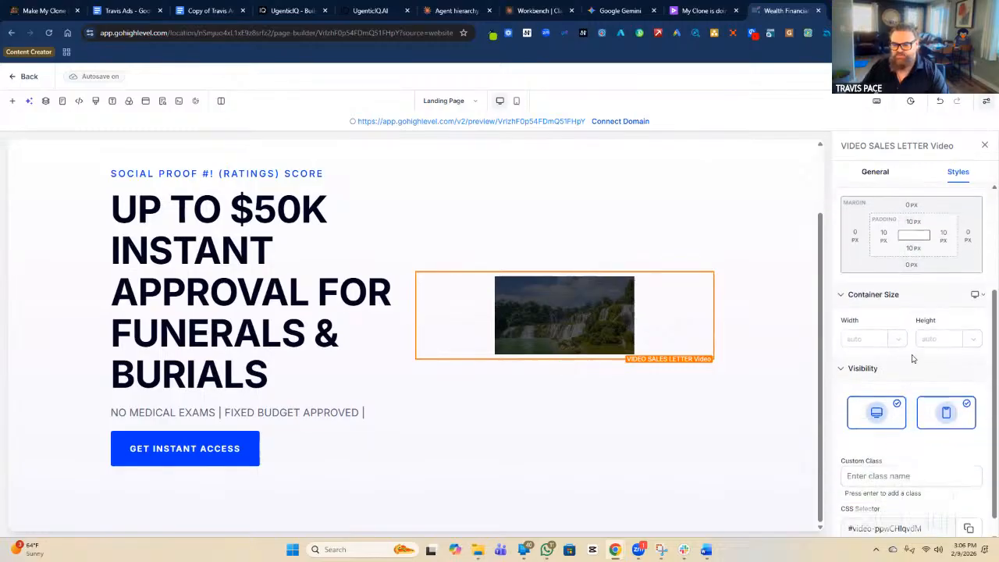
scroll(912, 357, "down", 1)
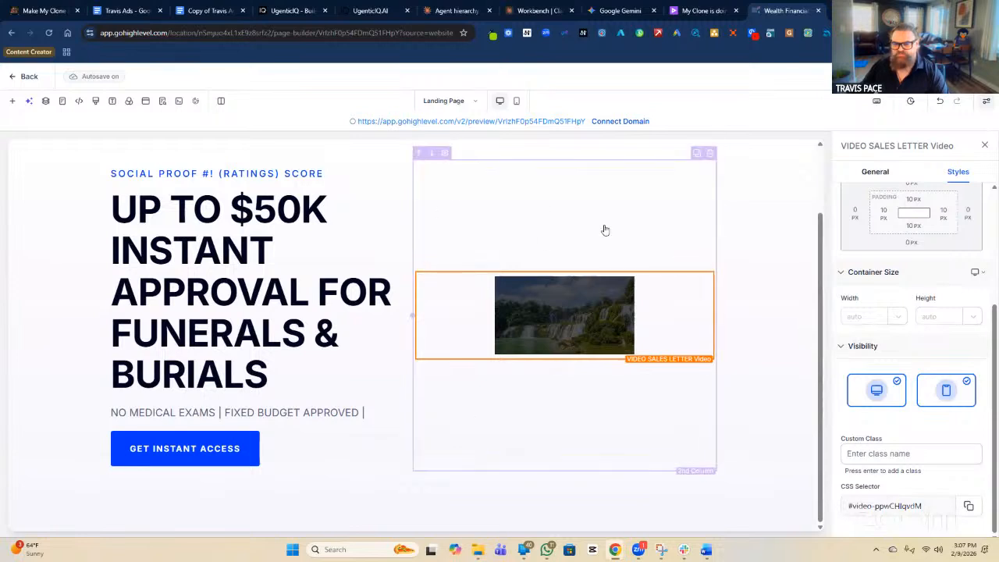
scroll(936, 239, "up", 3)
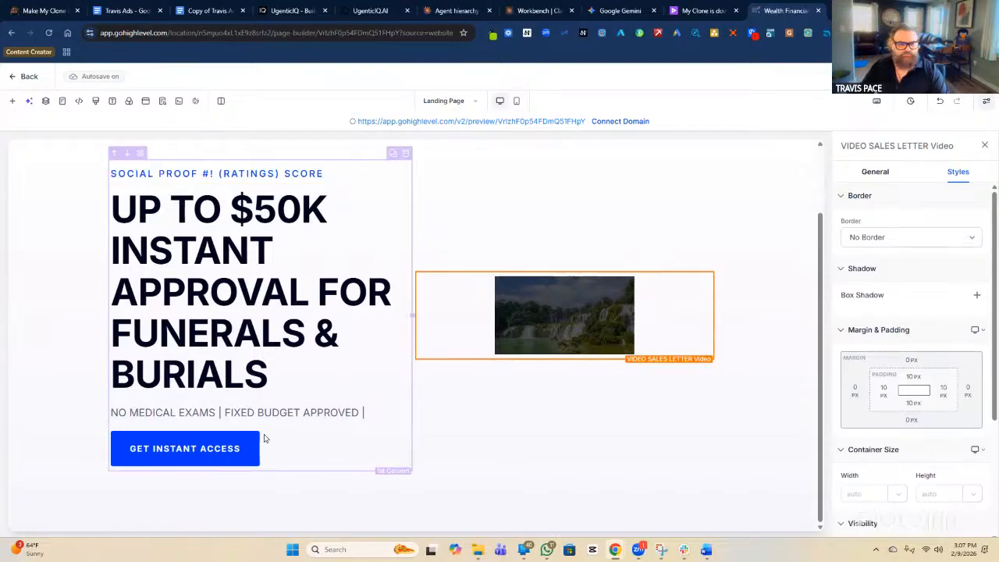
Review the Get Instant Access button's General settings: label text, 16 px Content Font, 12 px sub text.
left_click(212, 457)
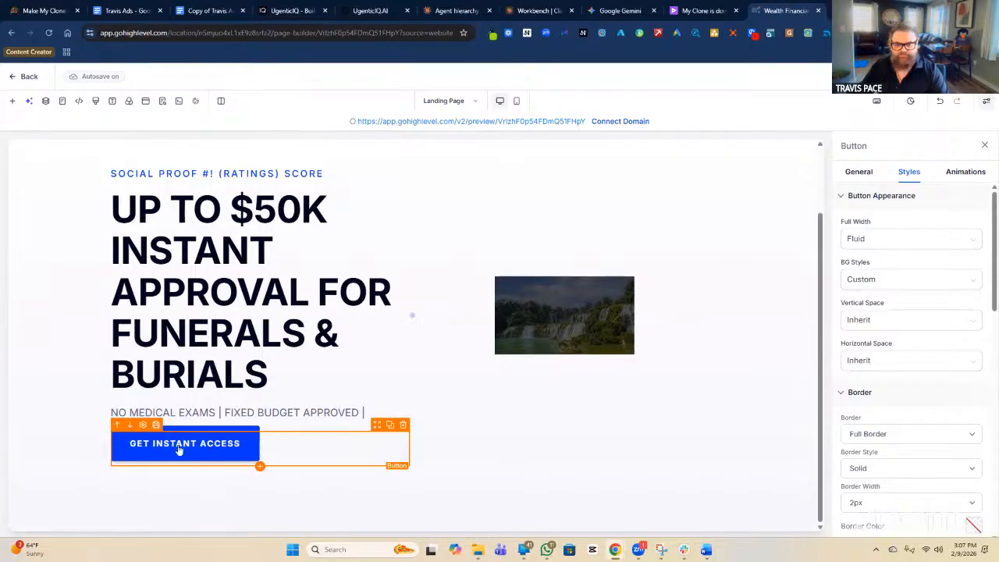
left_click(856, 173)
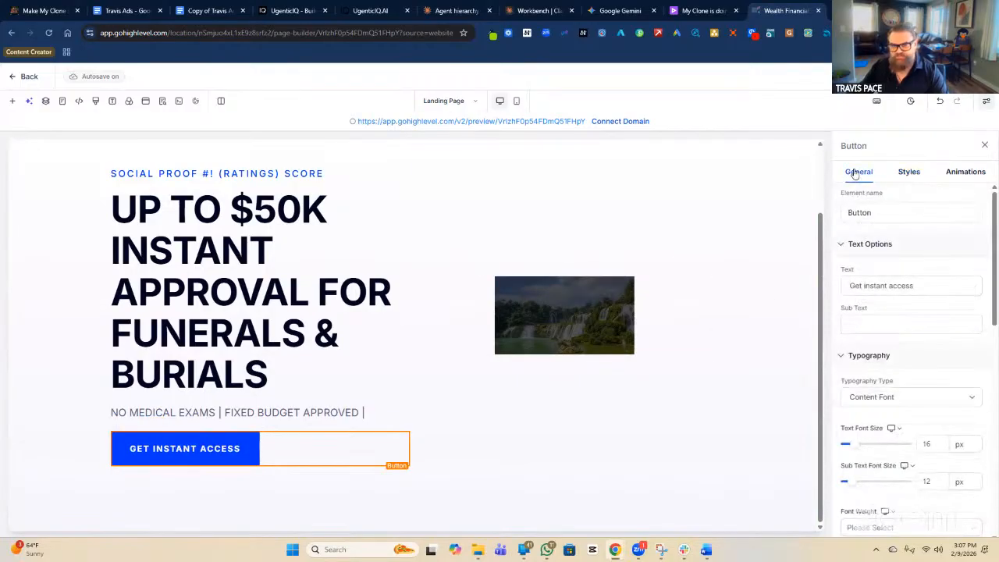
scroll(676, 339, "up", 1)
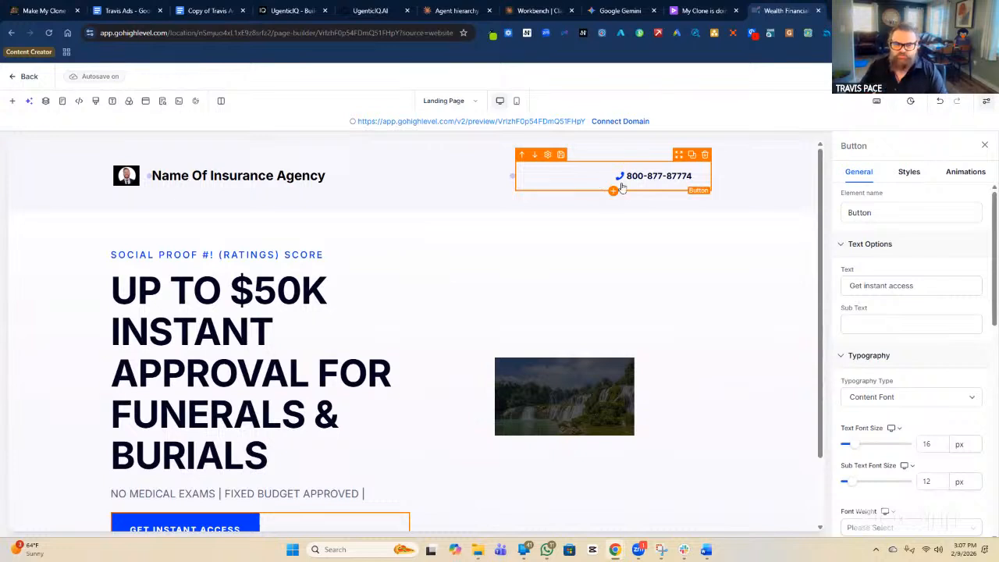
scroll(289, 391, "down", 1)
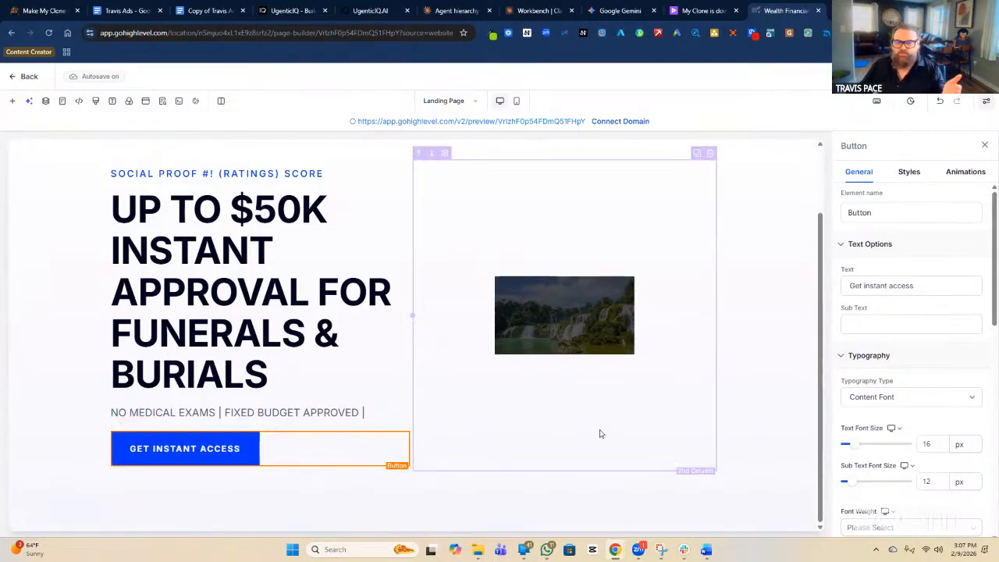
scroll(599, 433, "up", 1)
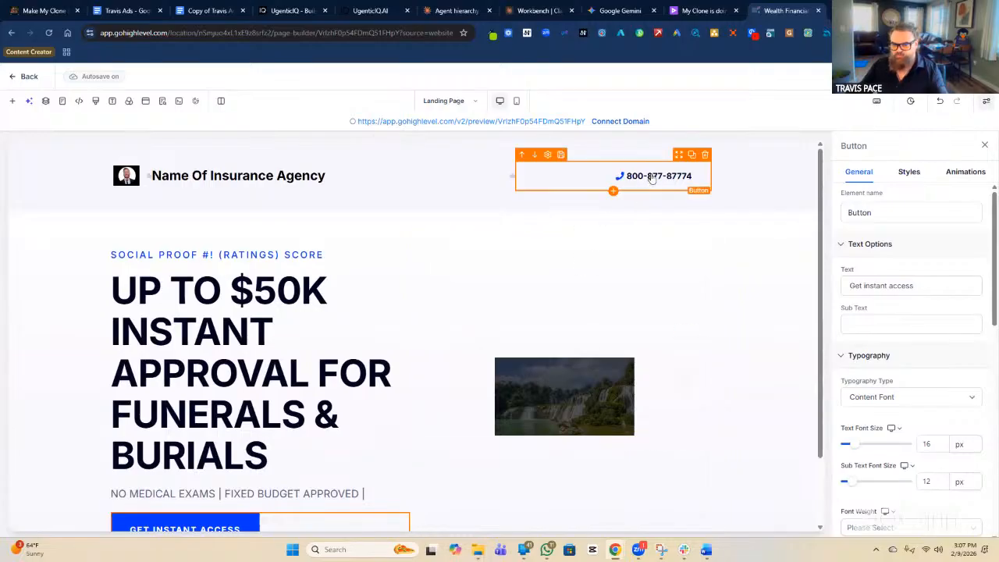
scroll(379, 435, "down", 1)
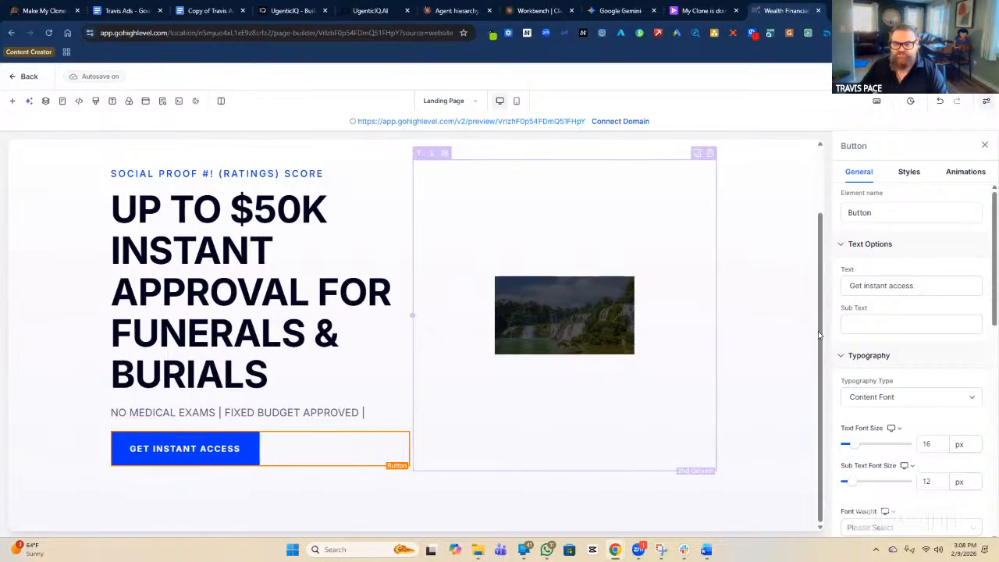
Change the button's Text Options label from 'Get instant access' to 'CALL ME TO LEARN MORE'.
left_click(900, 286)
key("ctrl+a")
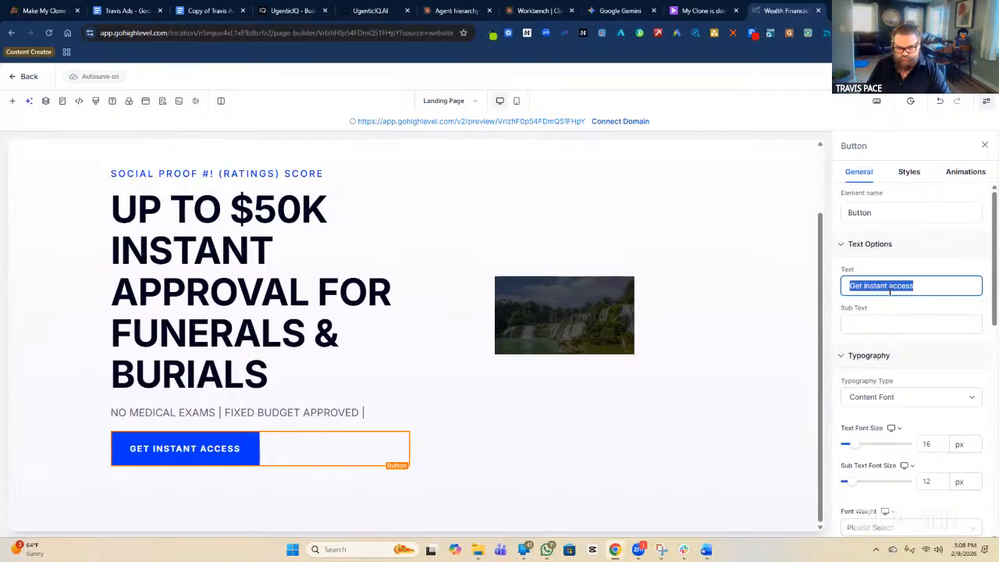
type("cALL")
key("BackSpace")
key("BackSpace")
key("BackSpace")
key("BackSpace")
type("CALL ME")
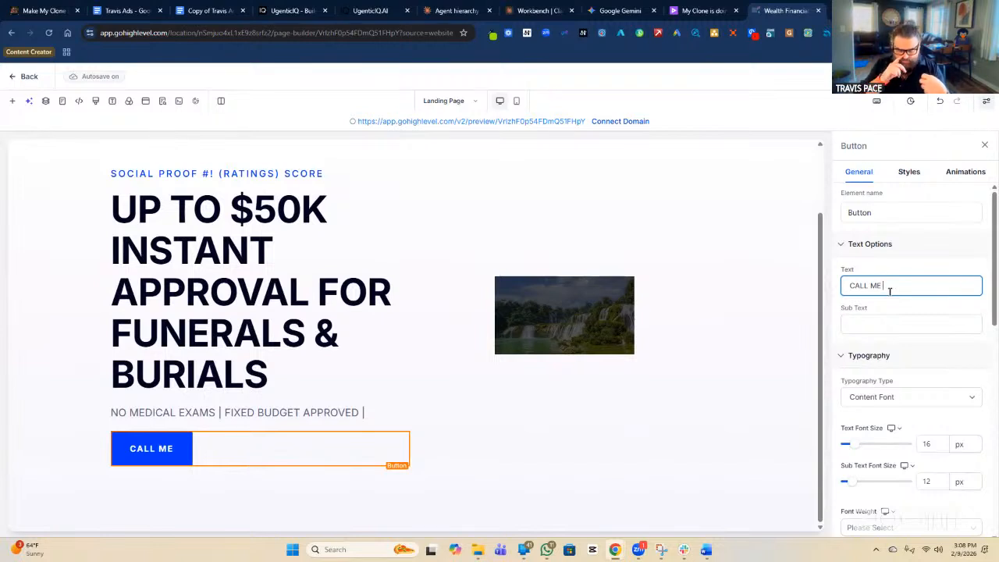
type("TO GET")
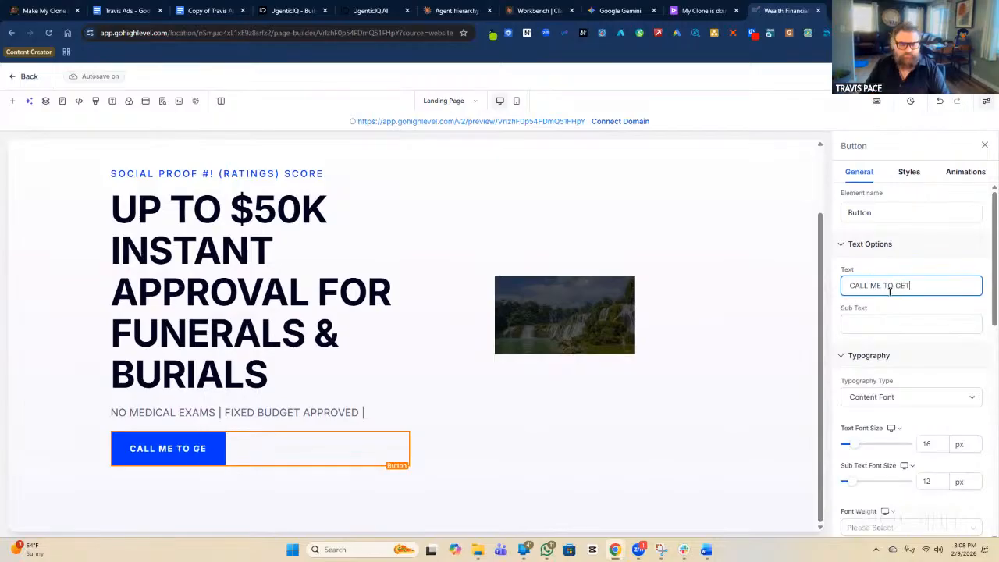
type(" APPROVED")
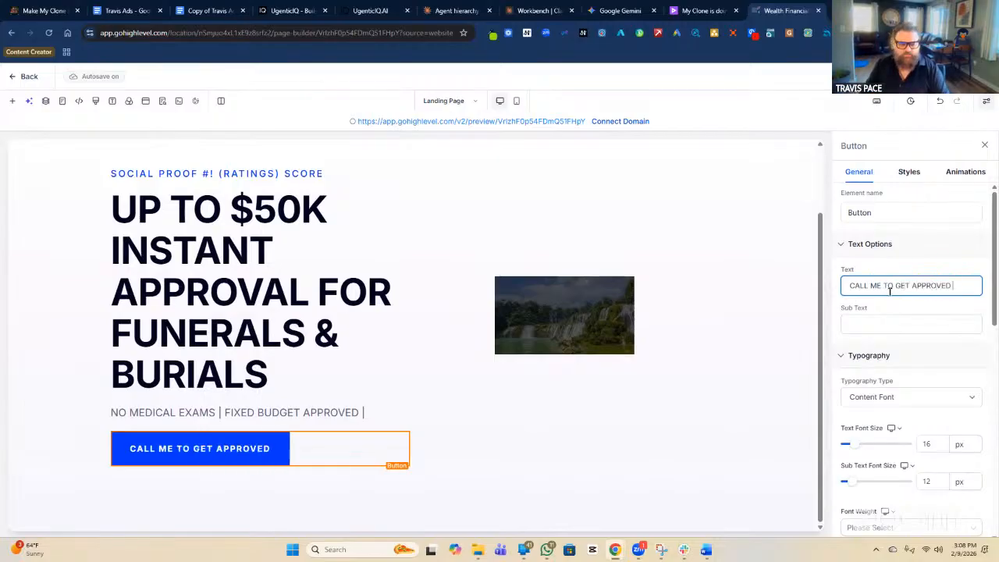
type(" TODAY")
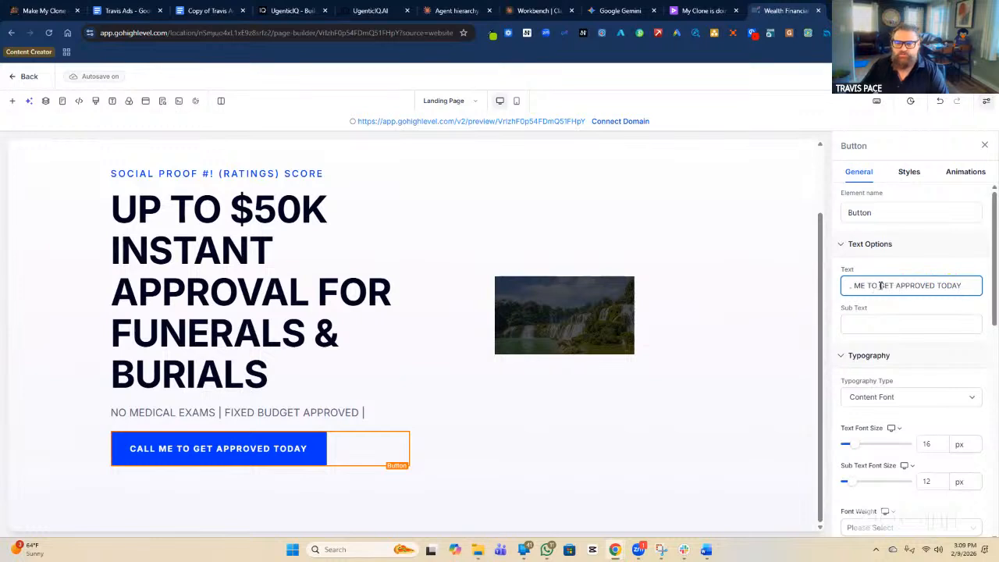
key("BackSpace")
key("BackSpace")
key("BackSpace")
key("BackSpace")
key("BackSpace")
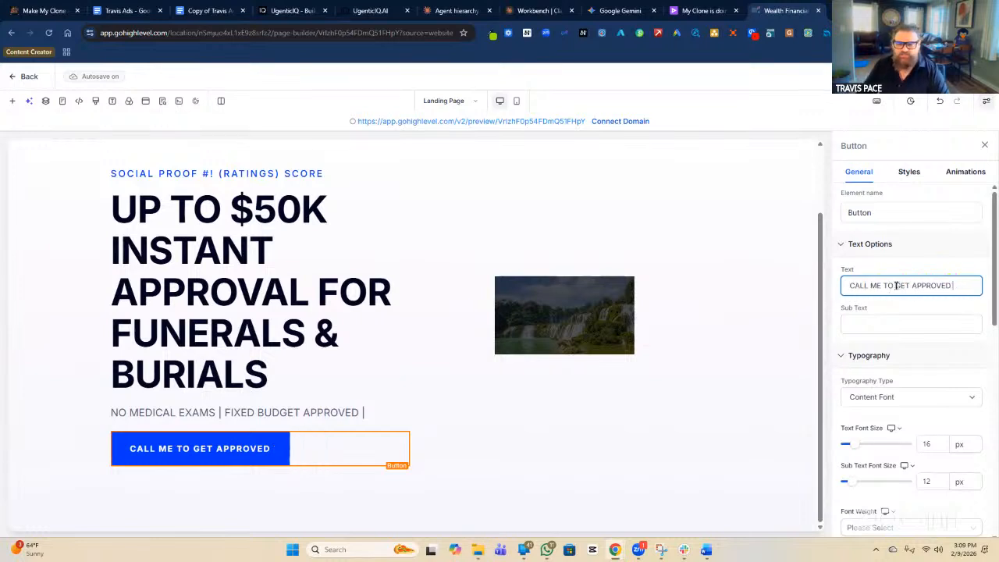
key("BackSpace")
key("BackSpace")
key("BackSpace")
key("BackSpace")
key("BackSpace")
key("BackSpace")
key("BackSpace")
key("BackSpace")
key("BackSpace")
key("BackSpace")
key("BackSpace")
key("BackSpace")
key("BackSpace")
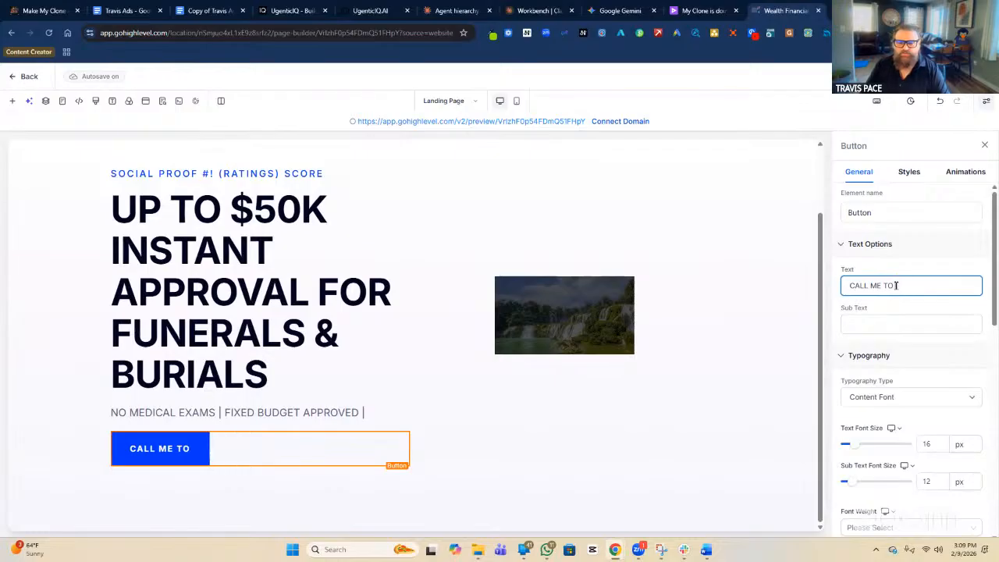
type("LEARN MORE")
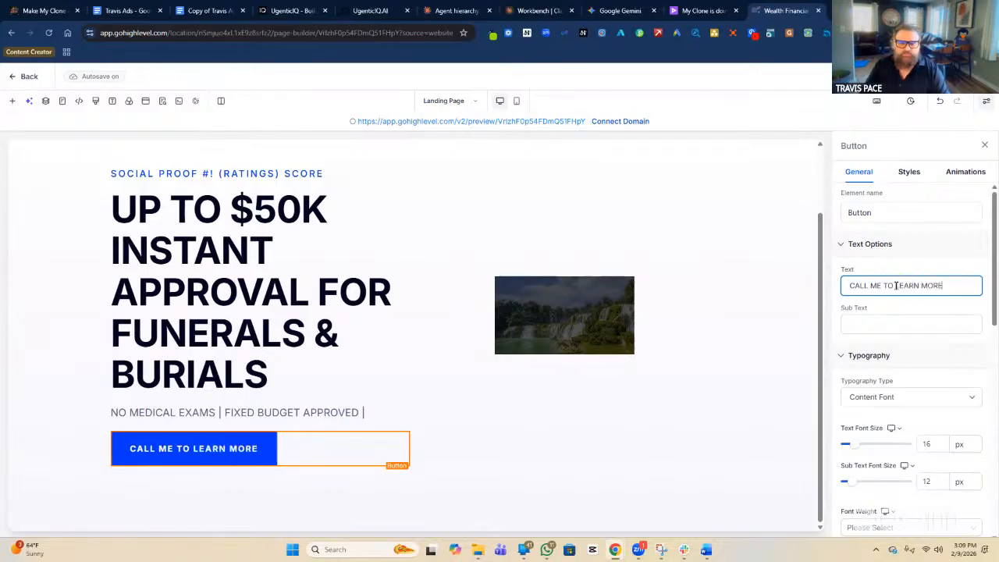
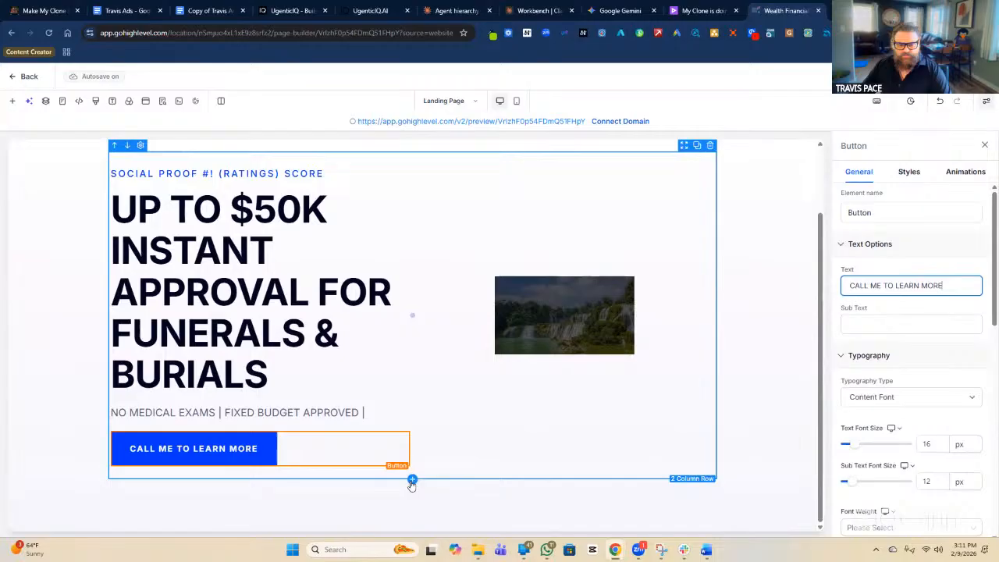
Open the Quick Add element list below the hero row.
left_click(413, 480)
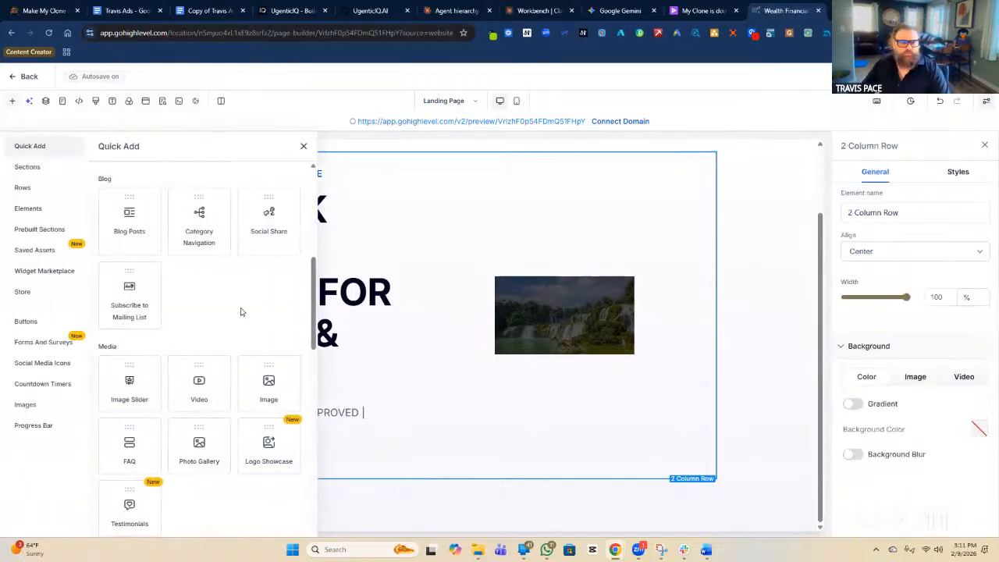
Scroll through the Quick Add elements, then open the Prebuilt Sections library at About.
scroll(241, 310, "down", 3)
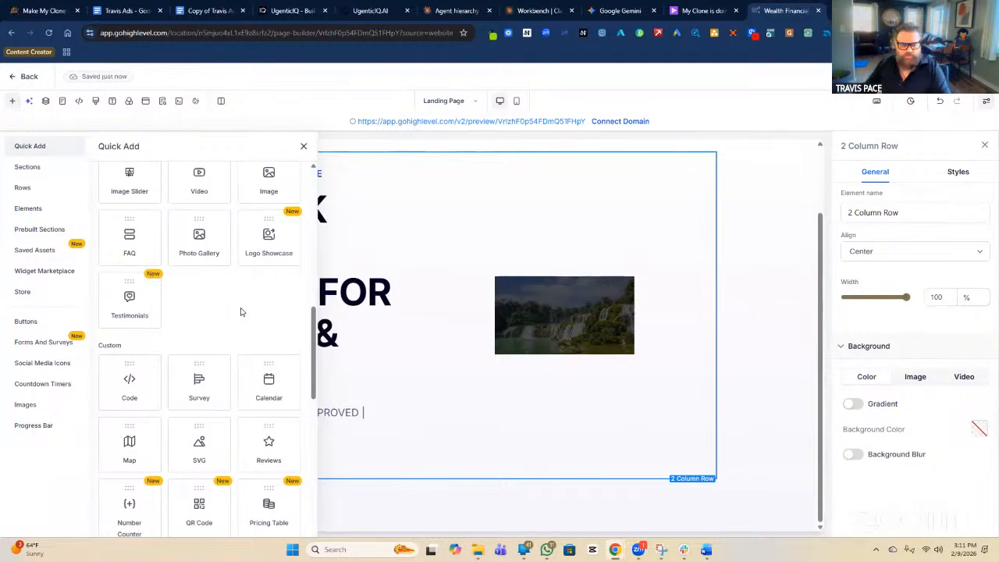
scroll(241, 313, "down", 2)
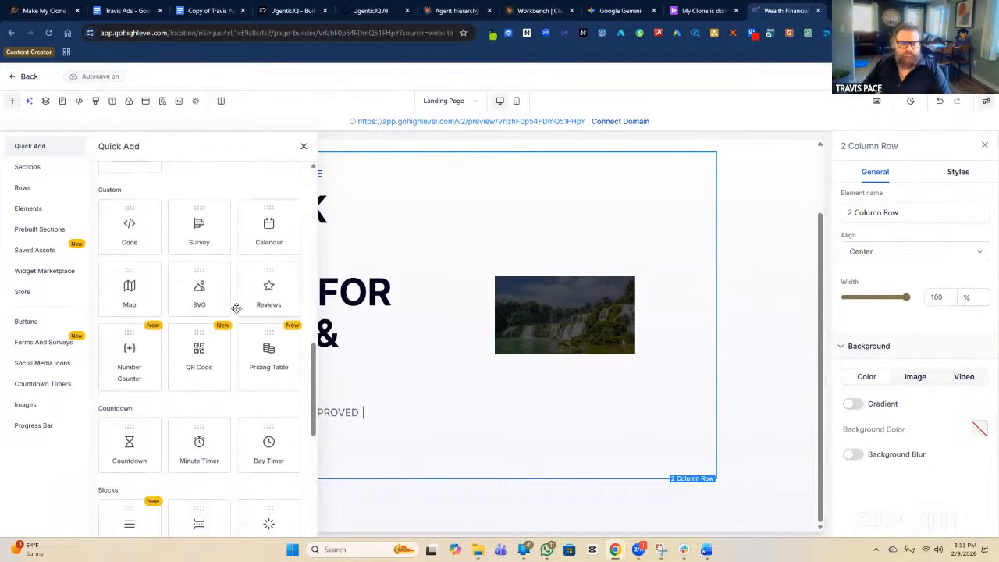
scroll(236, 307, "down", 3)
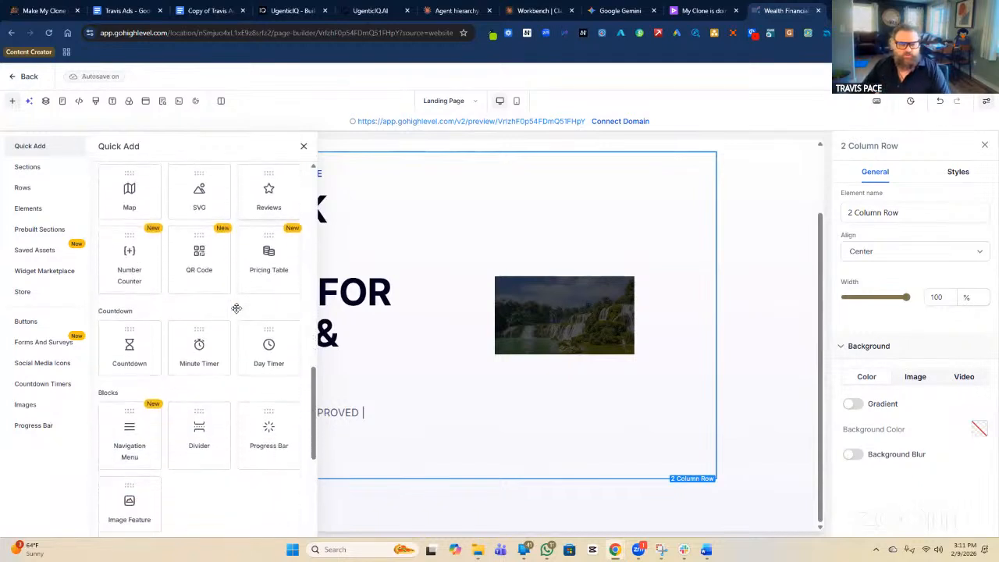
scroll(236, 308, "down", 2)
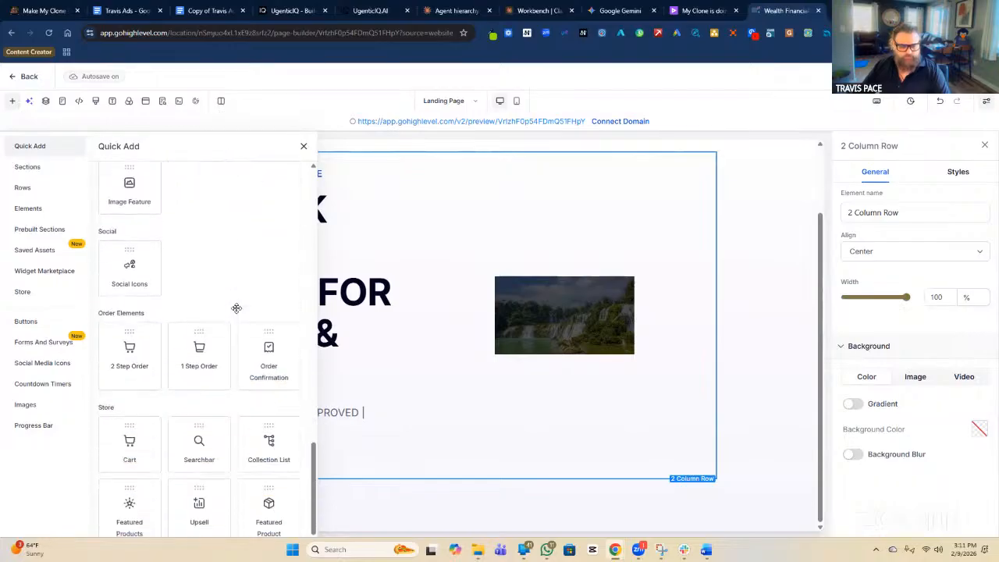
scroll(236, 307, "up", 4)
scroll(236, 307, "up", 4)
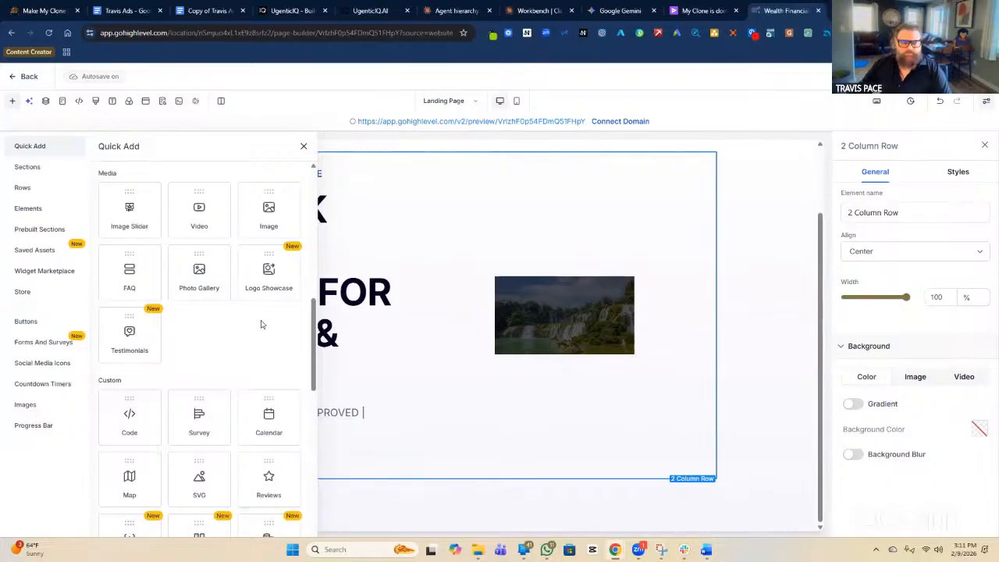
scroll(261, 326, "up", 3)
scroll(234, 351, "down", 3)
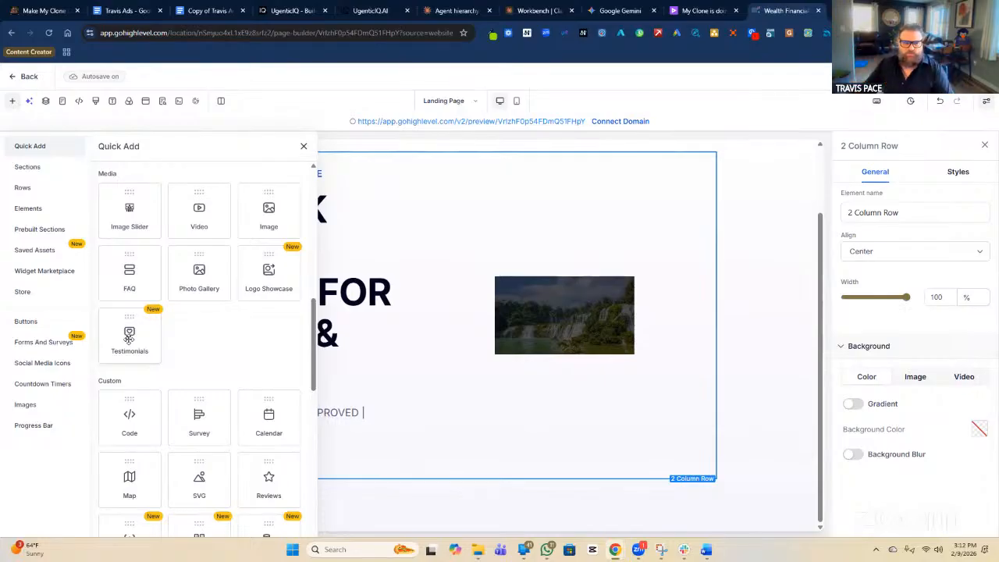
scroll(227, 367, "down", 2)
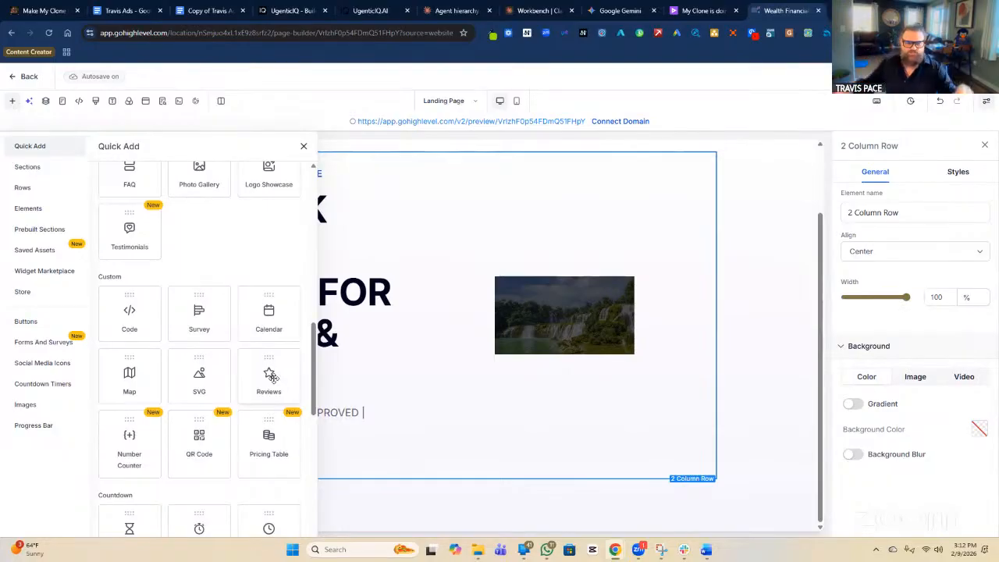
scroll(250, 367, "down", 3)
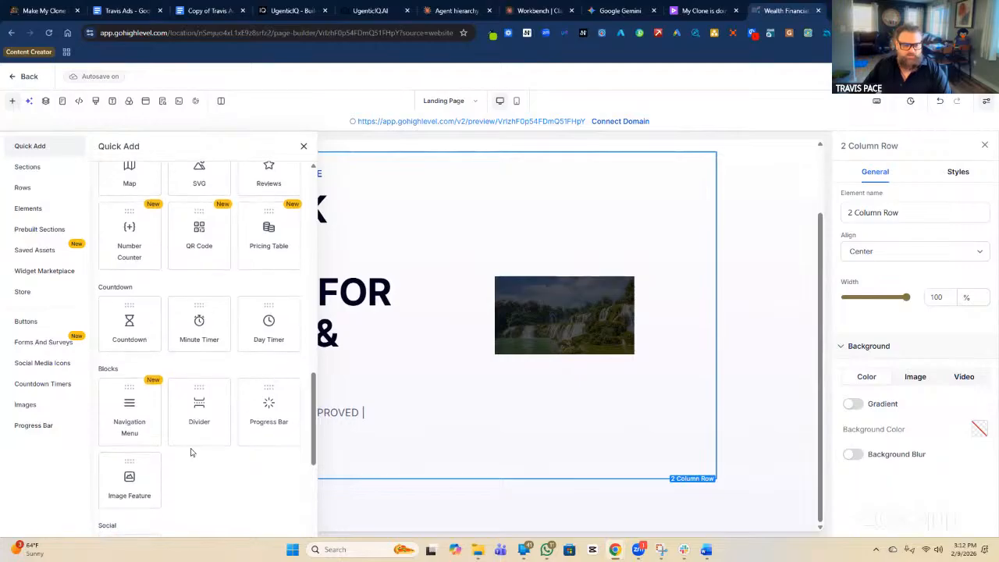
scroll(187, 364, "up", 3)
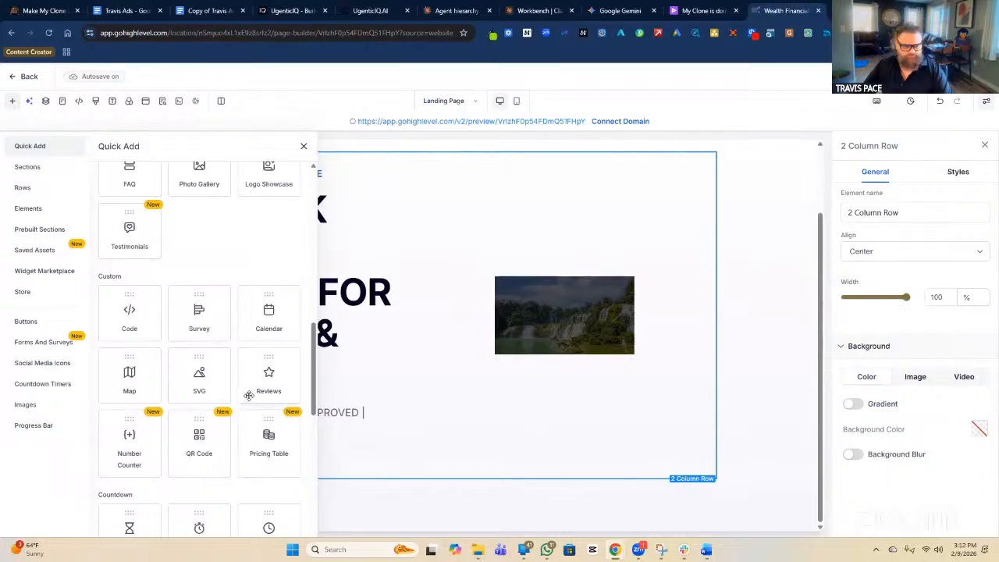
left_click(45, 232)
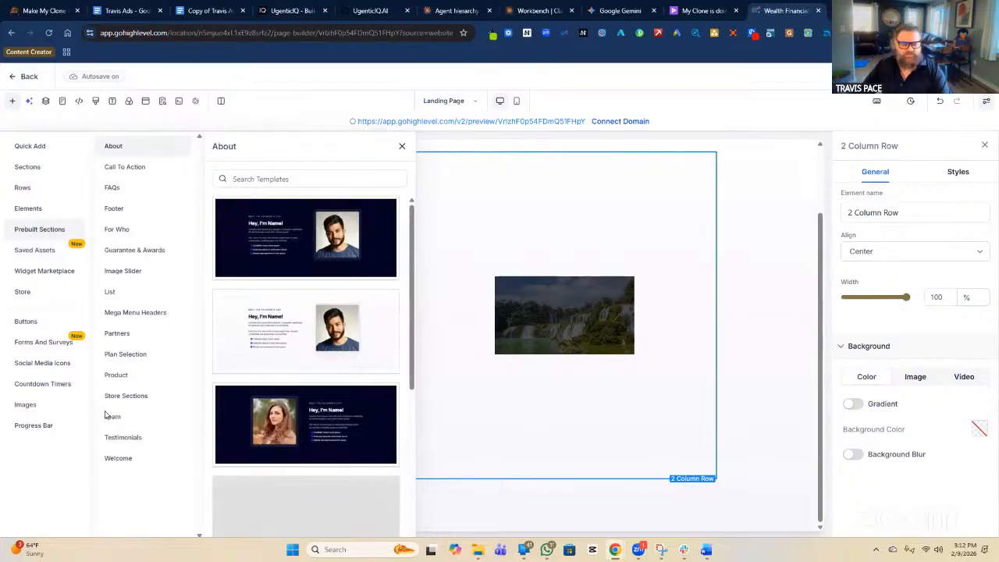
Browse the Testimonials section designs for social proof, then switch to the Welcome templates.
left_click(131, 439)
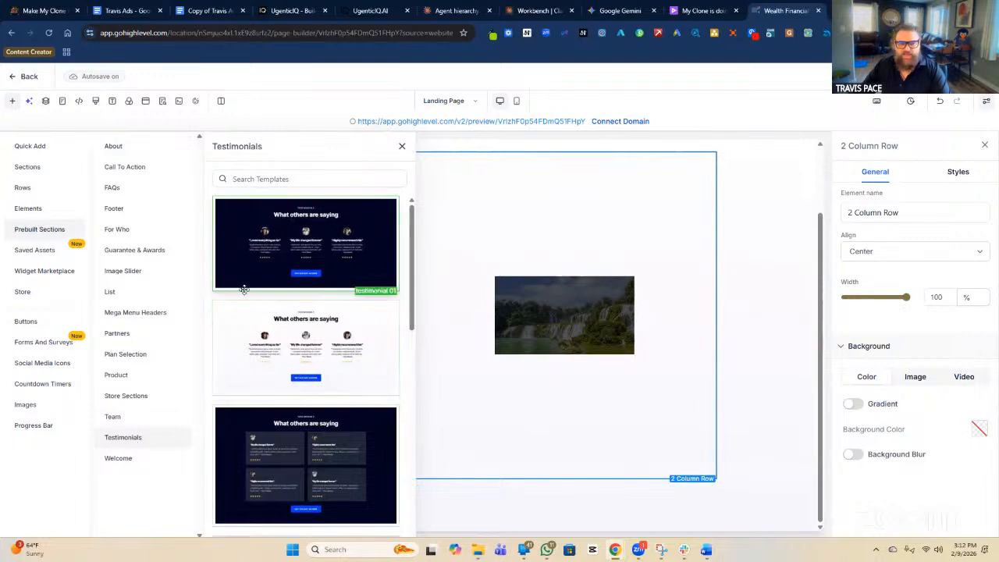
scroll(309, 260, "down", 1)
scroll(309, 260, "down", 4)
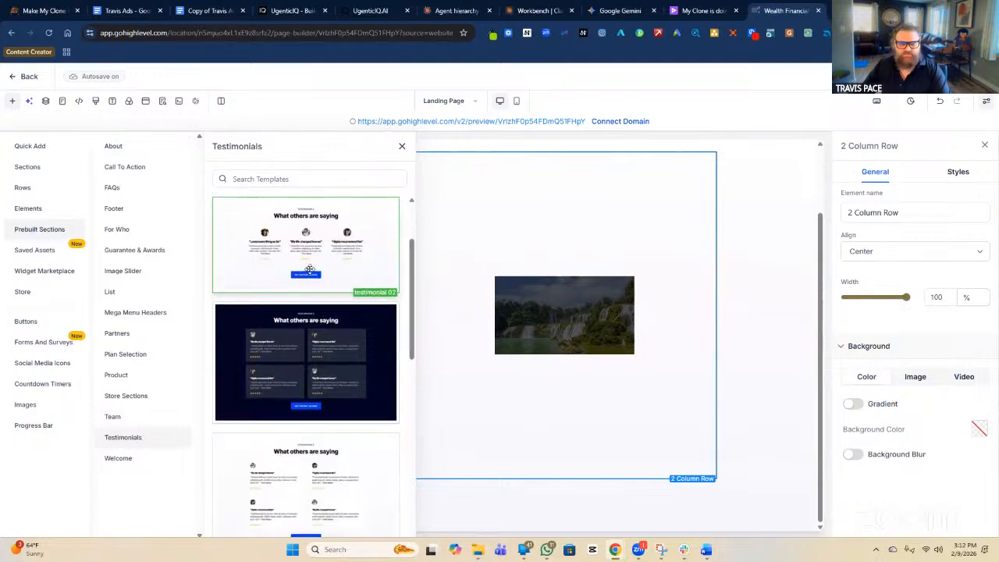
scroll(310, 269, "down", 6)
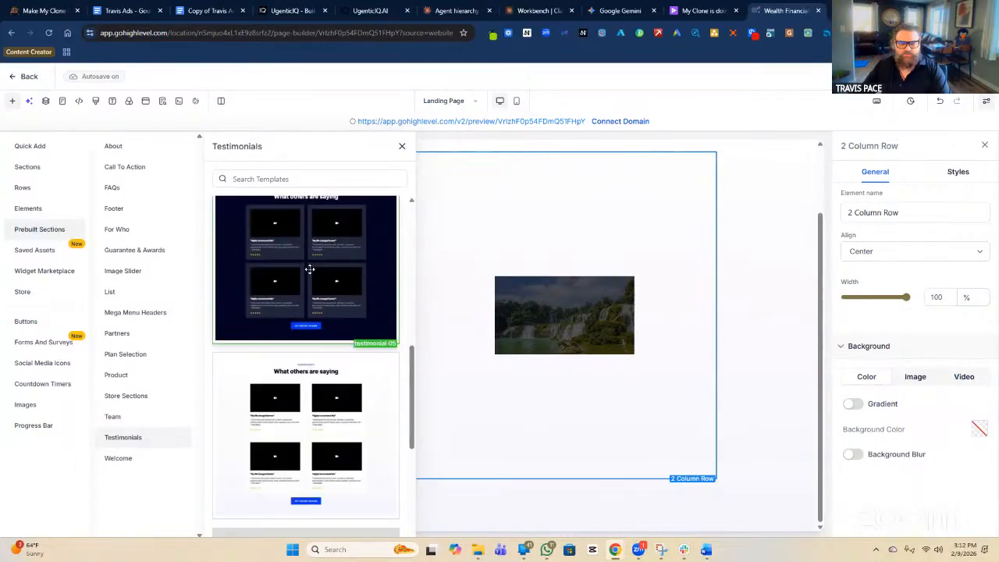
scroll(310, 268, "down", 3)
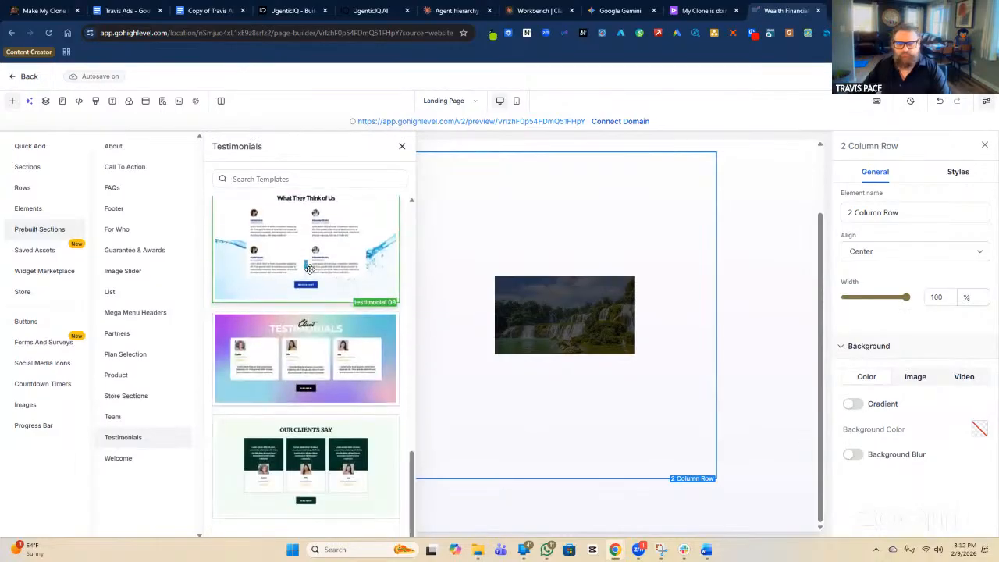
scroll(310, 269, "up", 10)
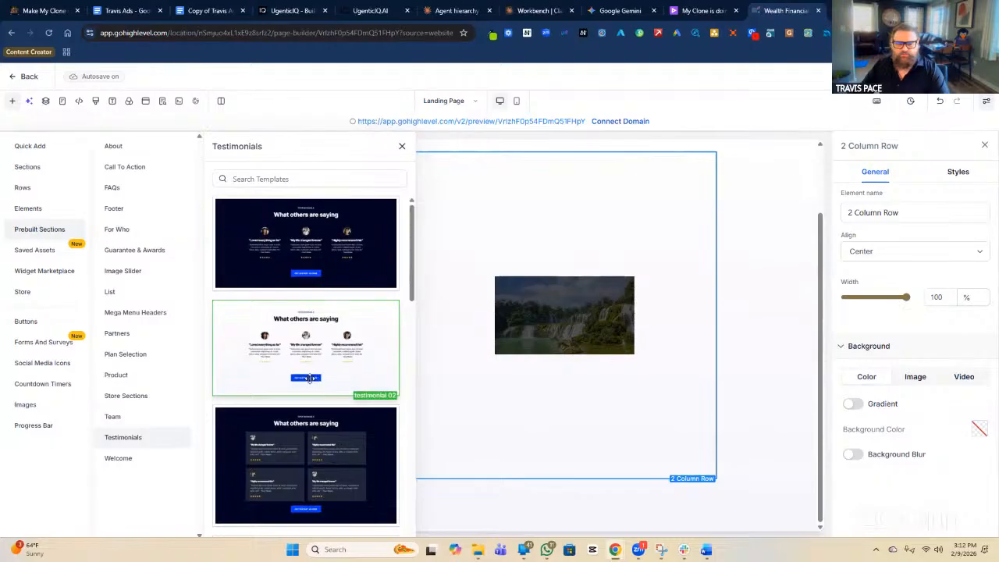
scroll(300, 370, "down", 3)
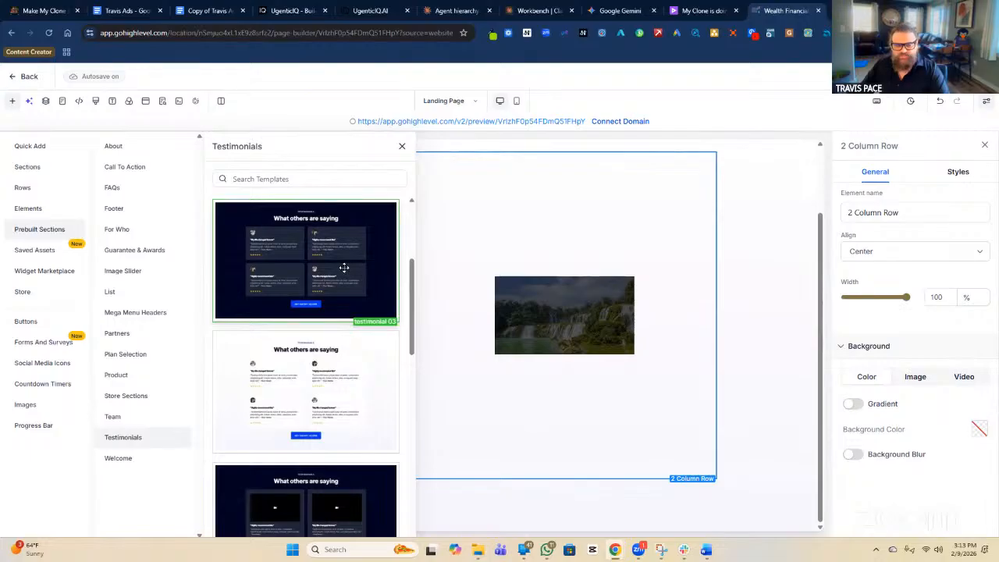
scroll(344, 281, "down", 3)
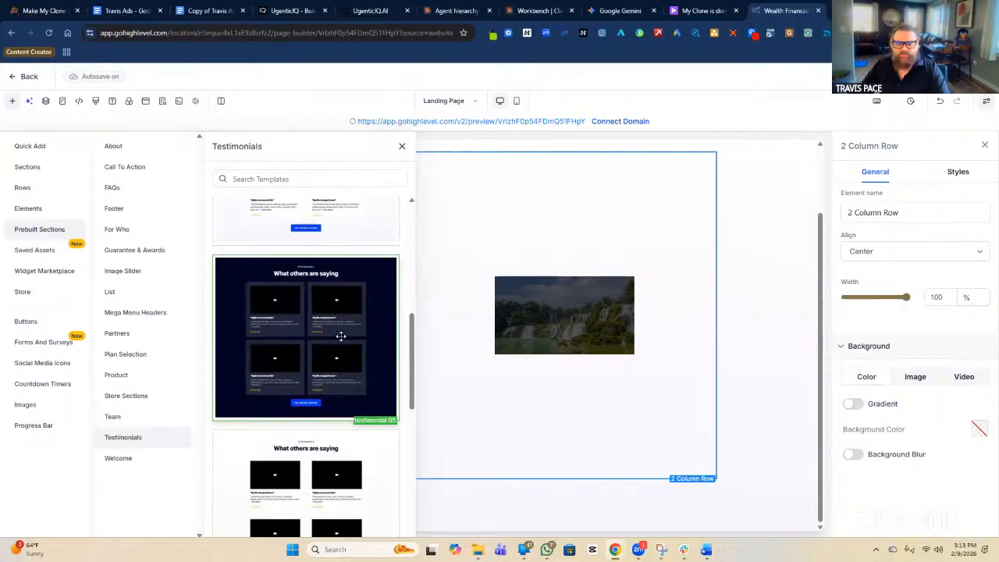
scroll(309, 335, "down", 2)
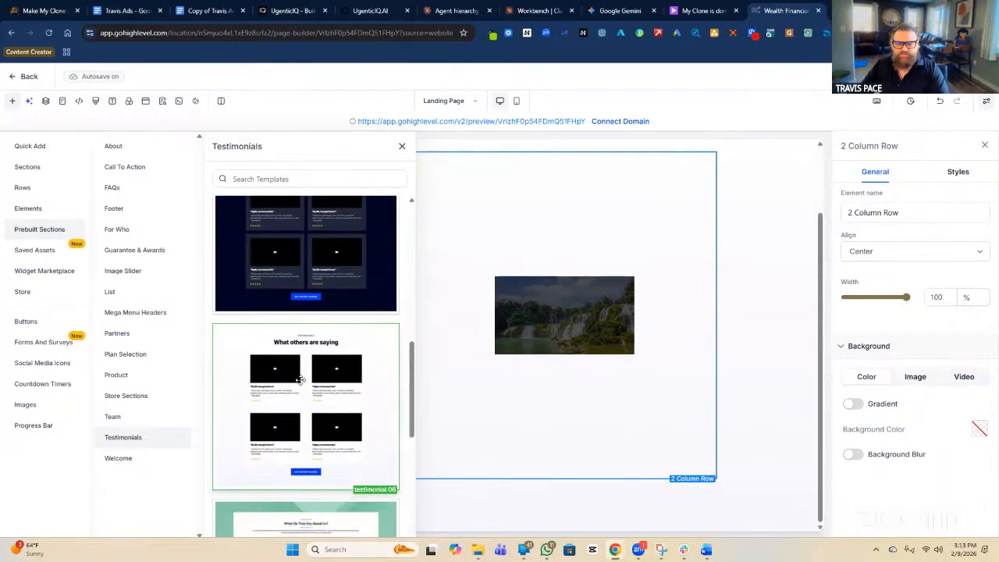
scroll(303, 379, "down", 1)
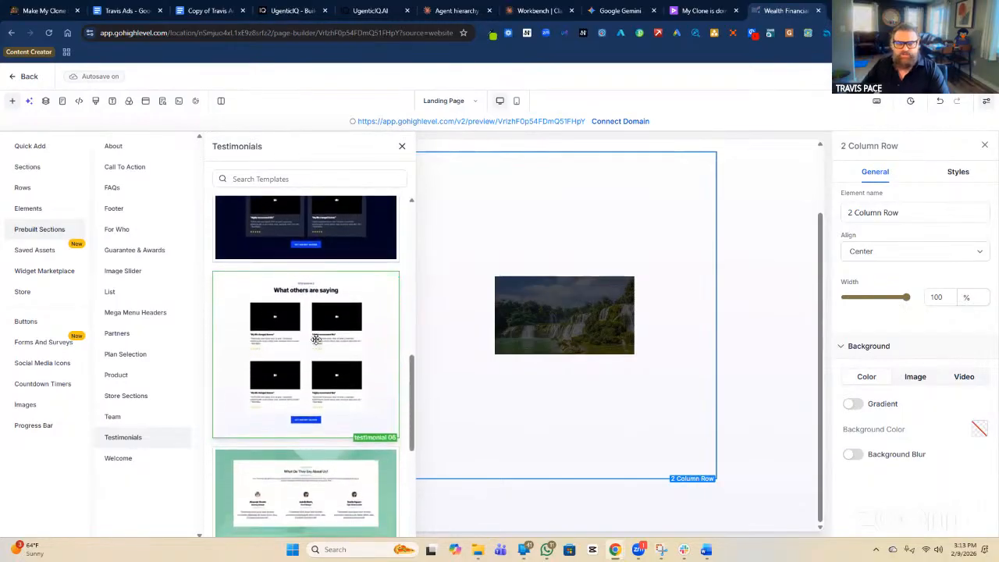
scroll(314, 337, "down", 5)
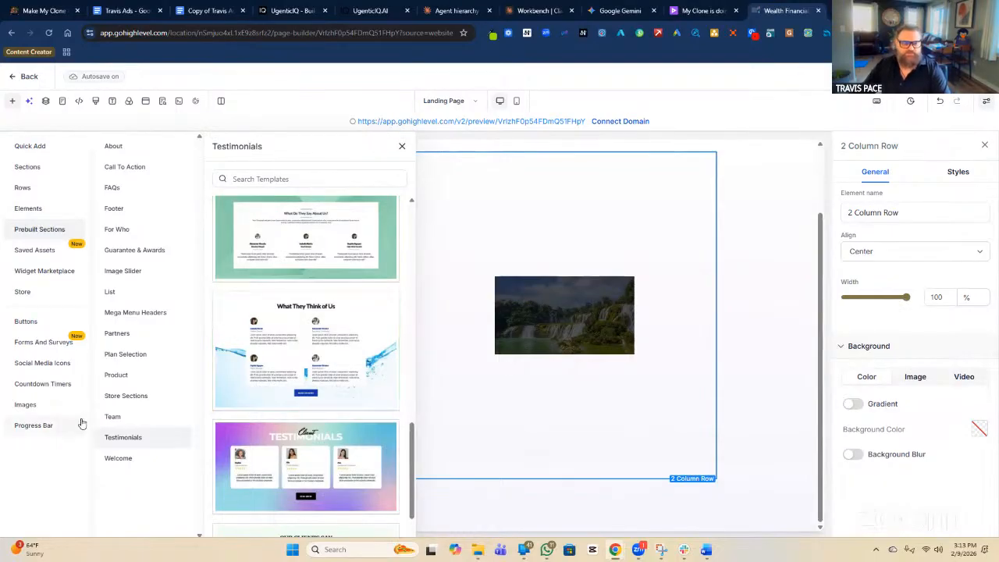
left_click(125, 459)
scroll(279, 359, "down", 5)
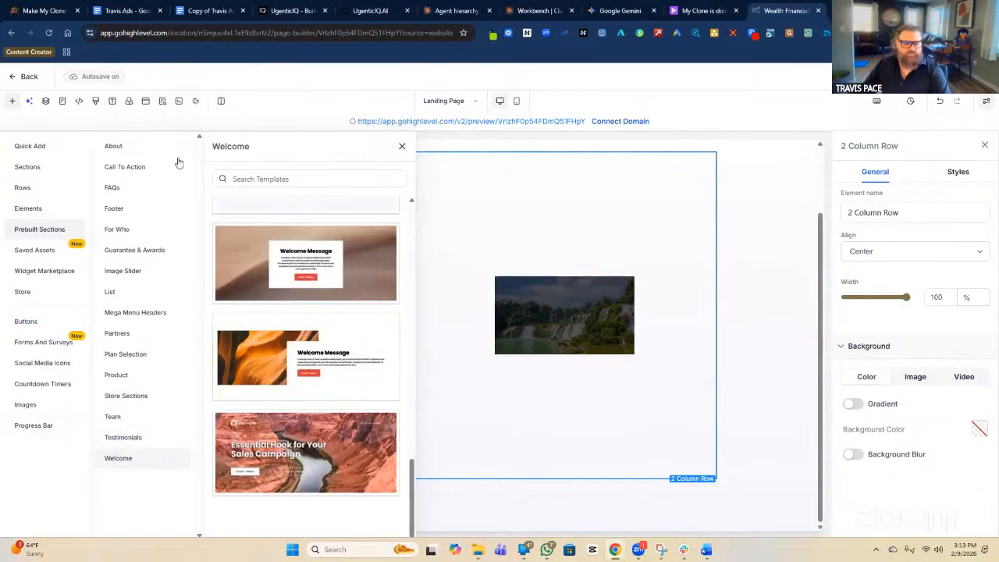
Look over the About section templates, then return to the individual Elements list.
left_click(119, 146)
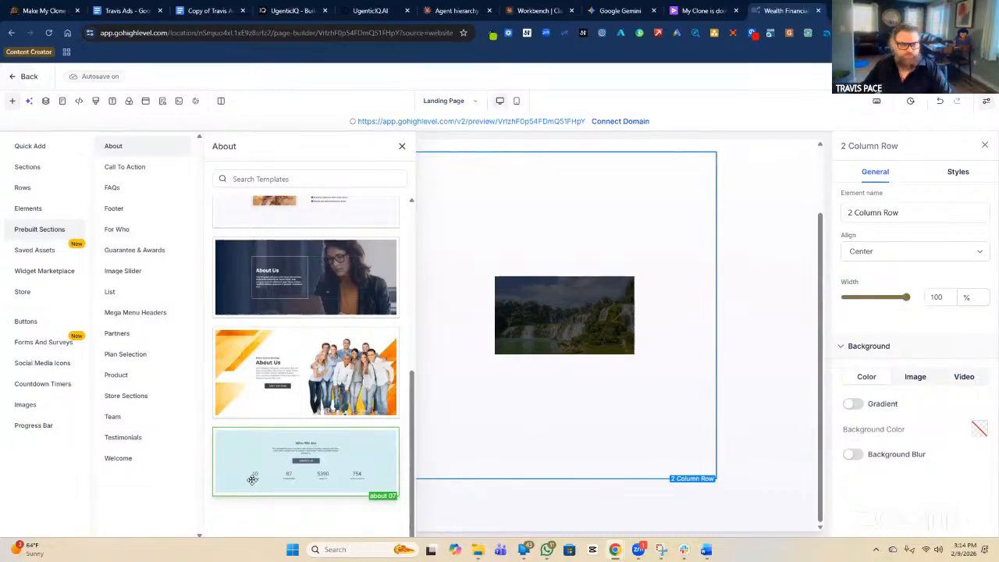
left_click(33, 215)
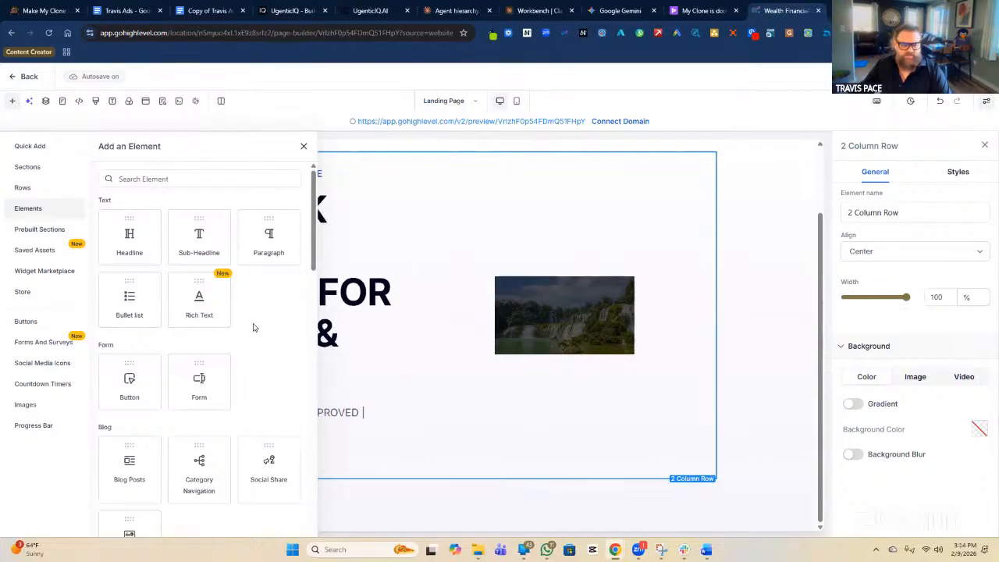
Place a 3 Column row beneath the hero's call-to-action button.
scroll(255, 328, "down", 1)
scroll(255, 328, "up", 1)
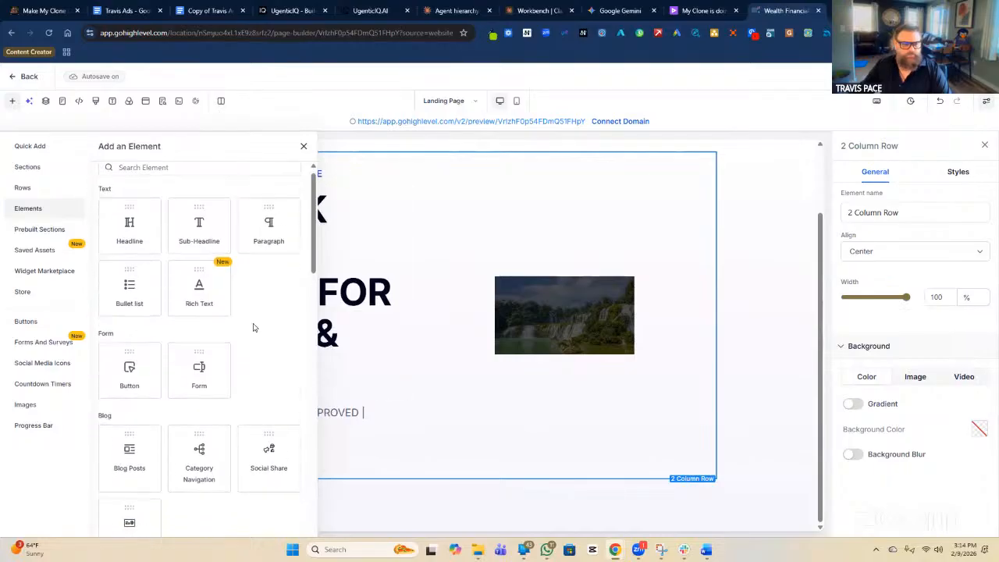
left_click(43, 185)
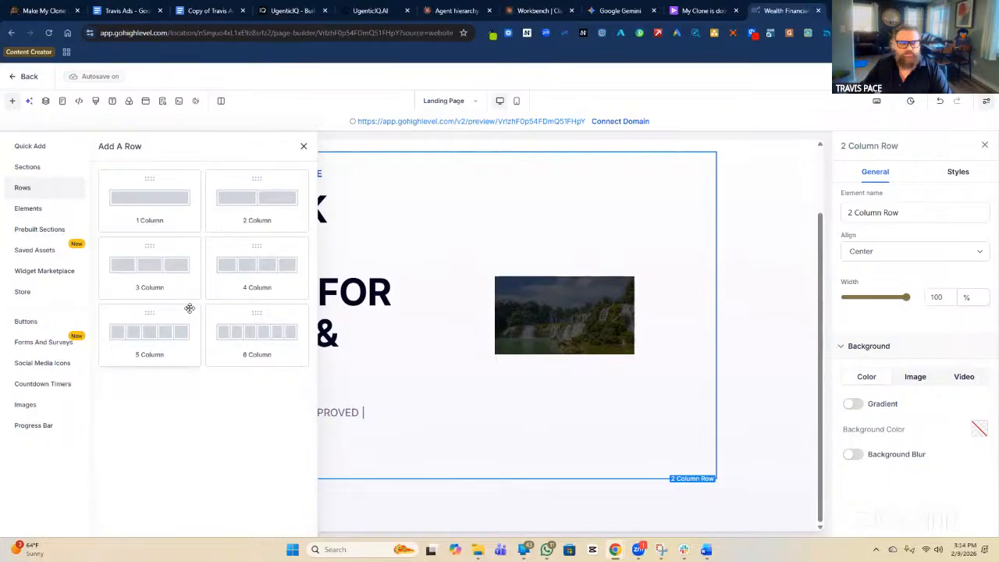
left_click_drag(167, 270, 467, 465)
scroll(748, 390, "down", 1)
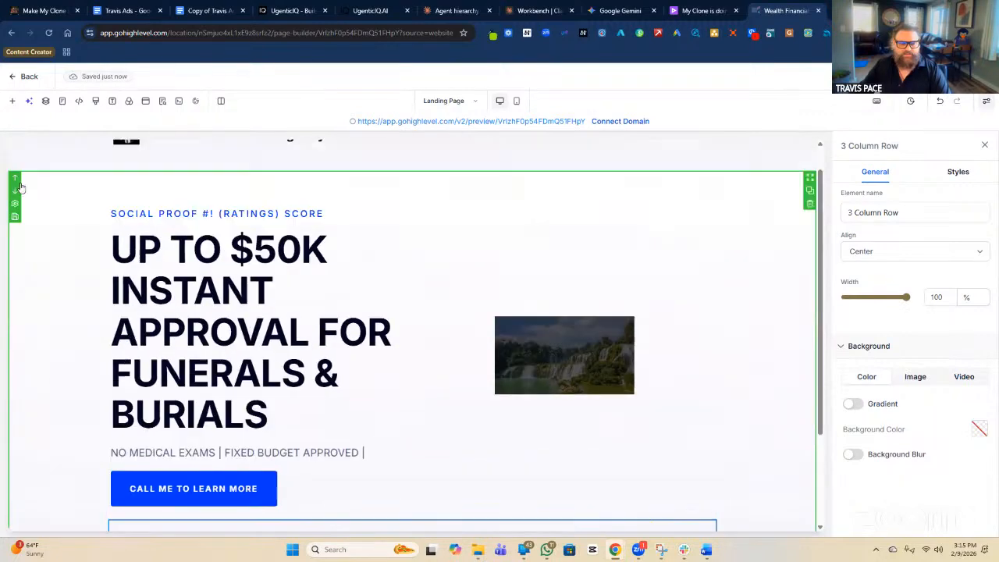
Insert a Number Counter showing 100 into the row's first column.
left_click(211, 442)
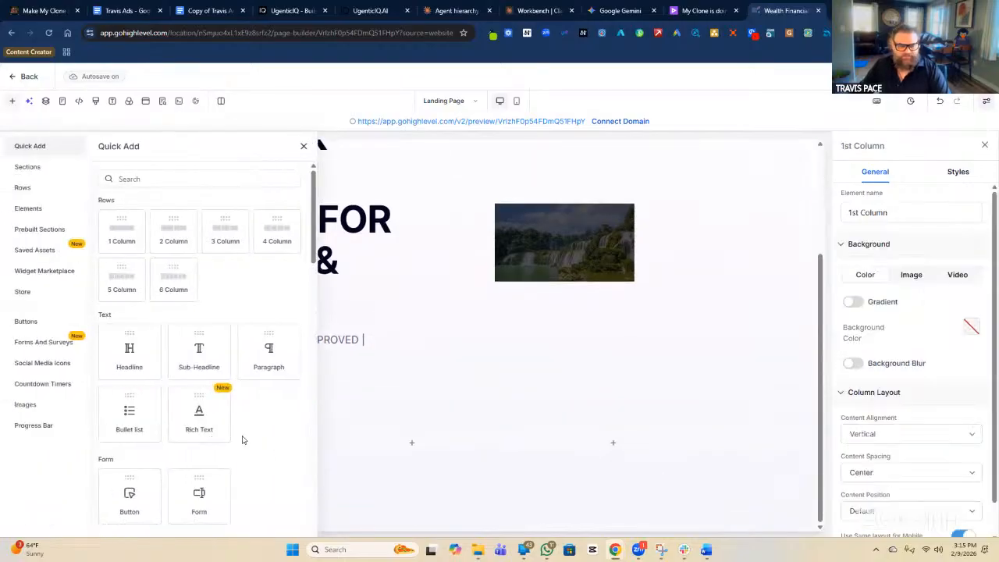
scroll(263, 422, "down", 2)
scroll(276, 318, "down", 2)
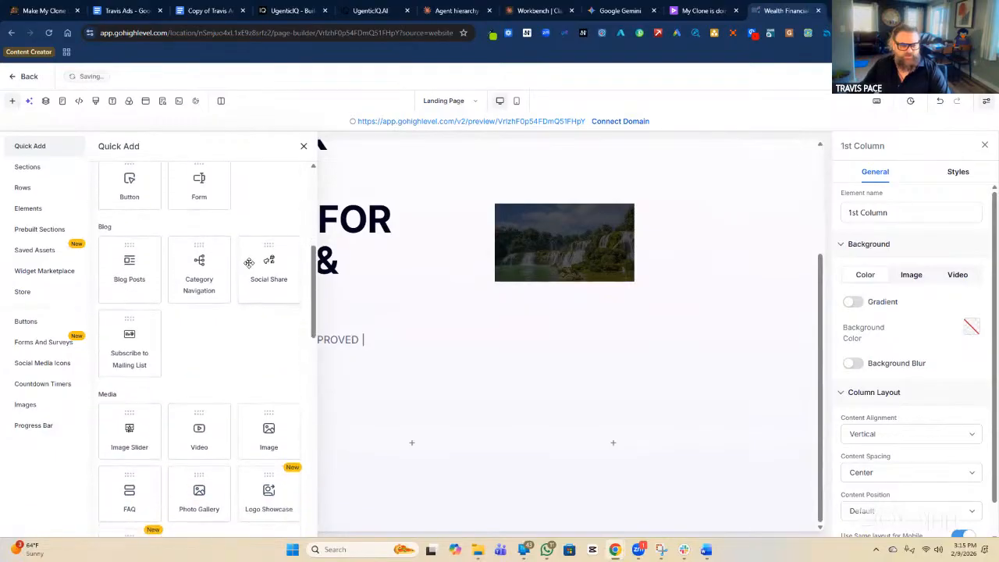
scroll(248, 263, "down", 3)
scroll(238, 263, "down", 2)
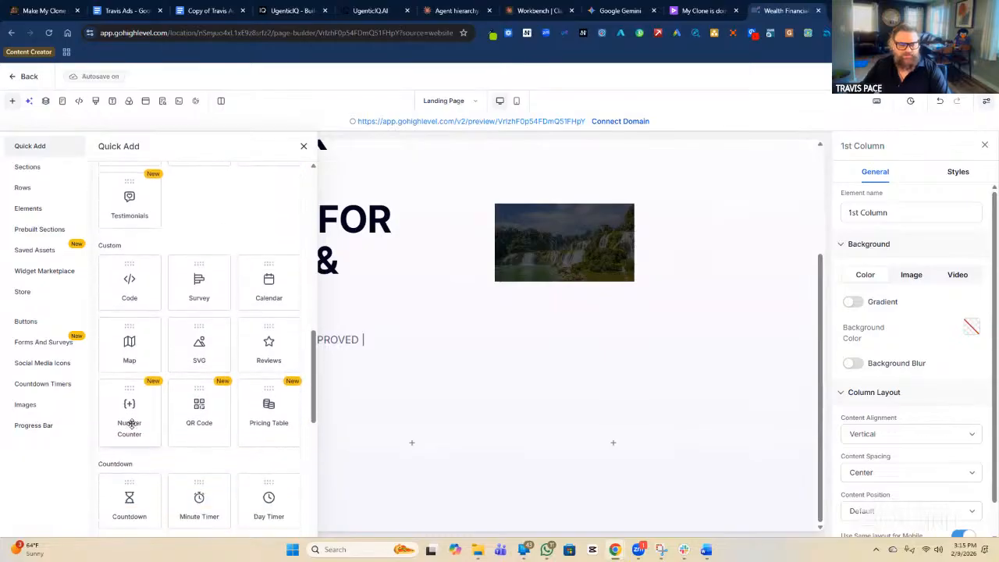
left_click(128, 412)
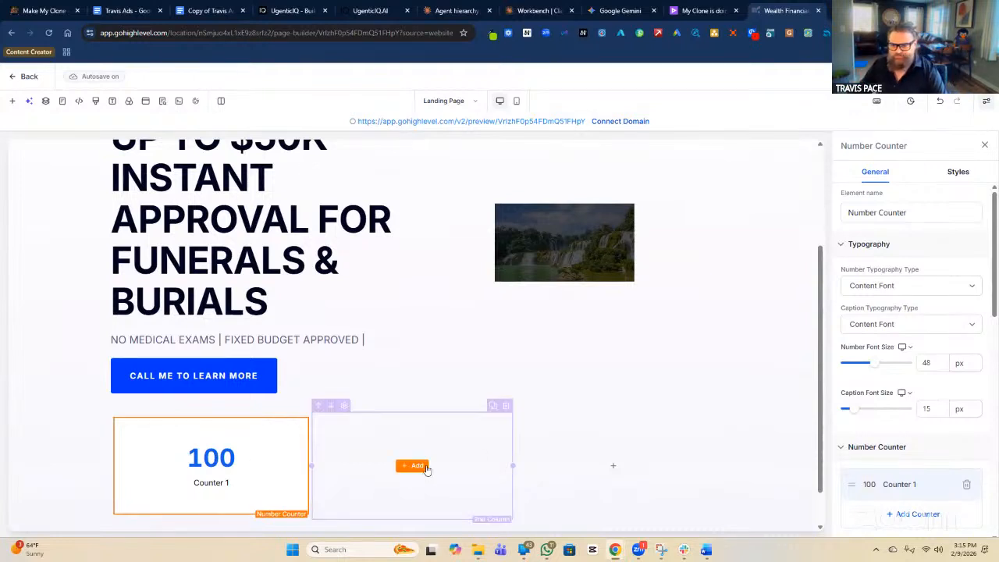
Change the counter caption from 'Counter 1' to 'YEARS IN BUSINESS'.
scroll(908, 299, "down", 3)
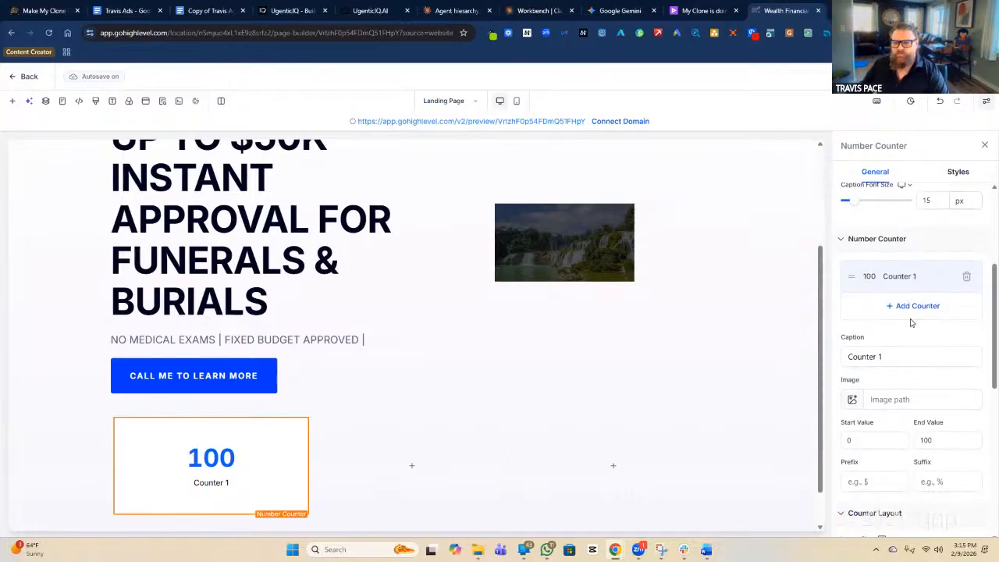
scroll(910, 323, "down", 5)
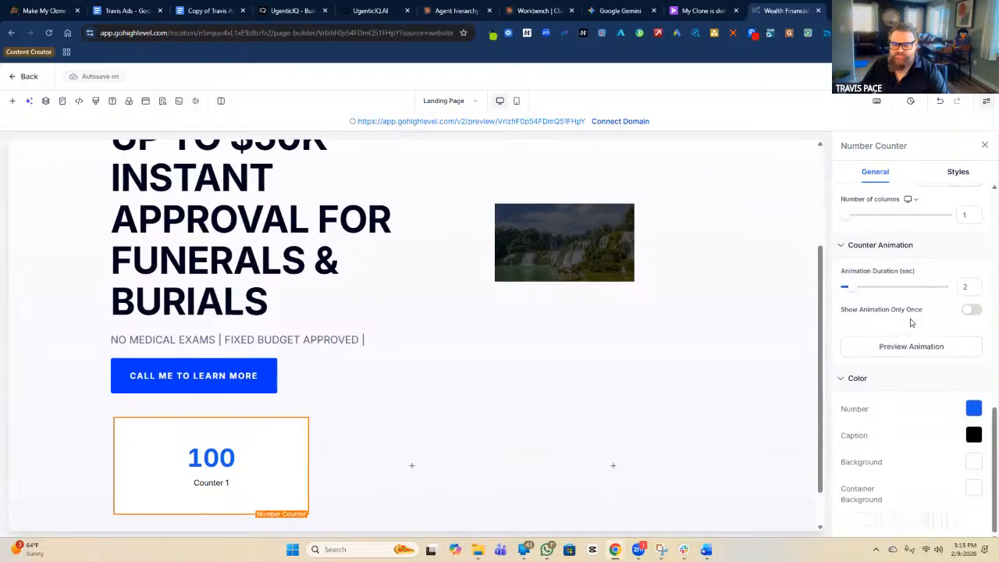
scroll(910, 323, "up", 5)
left_click(898, 311)
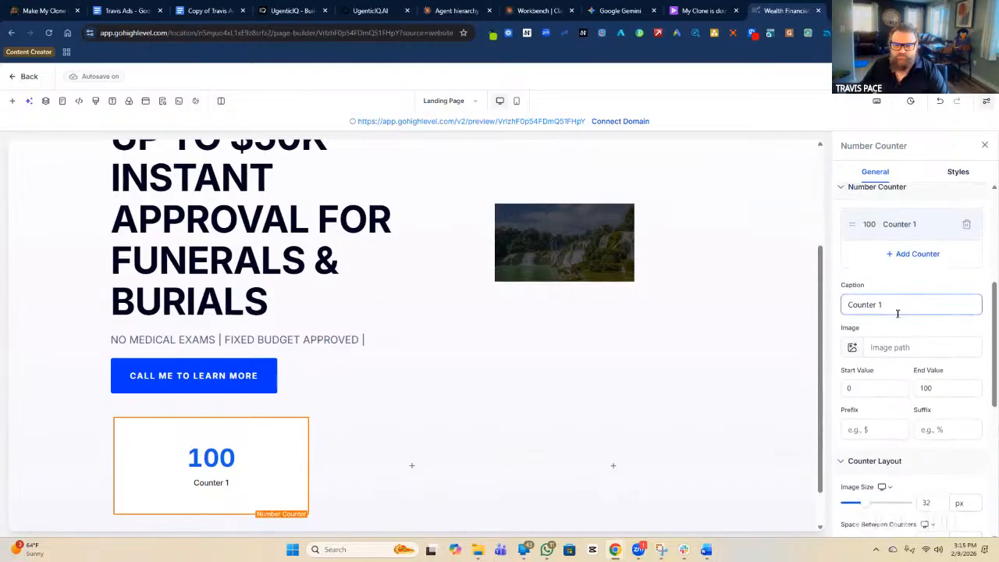
triple_click(895, 306)
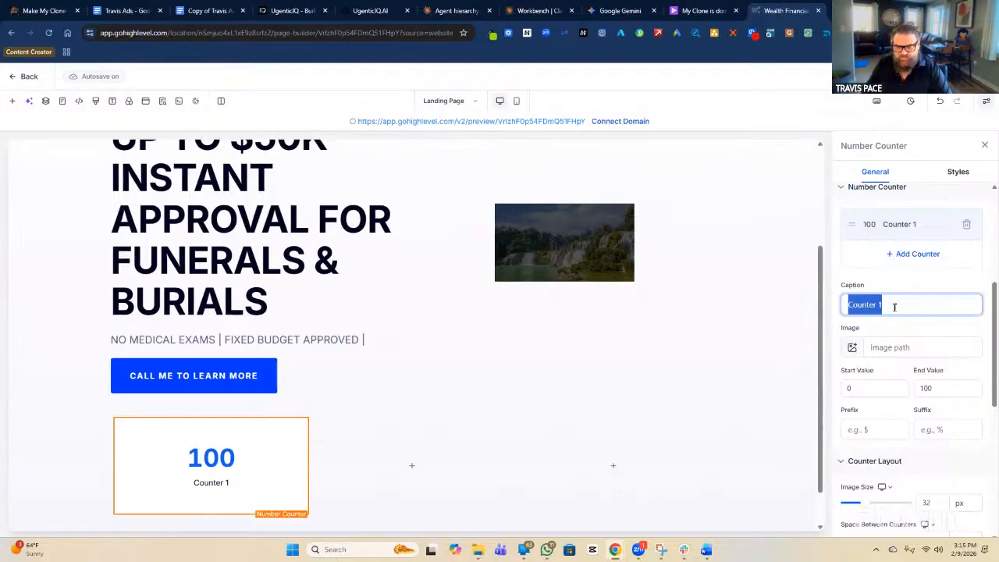
type("yEARS")
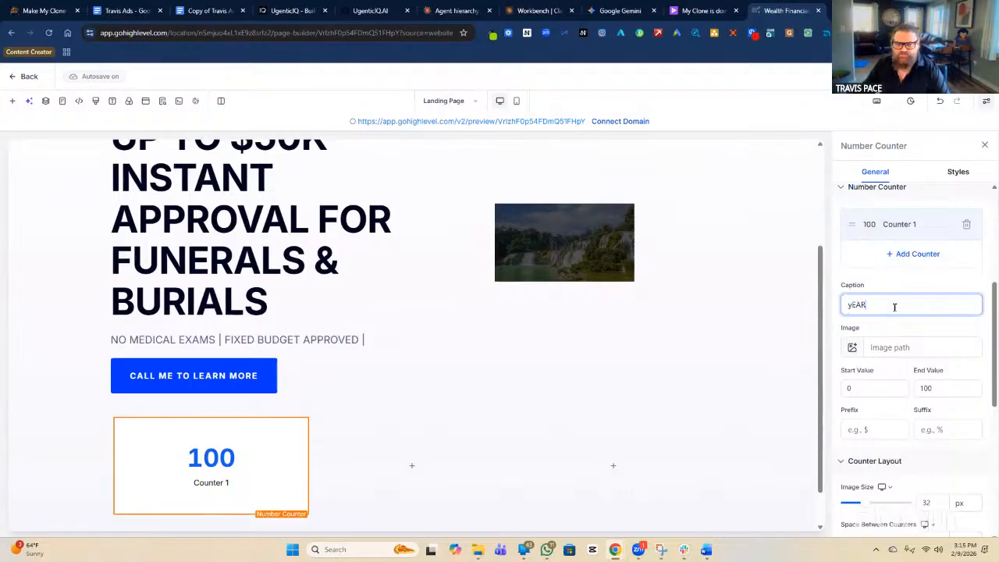
key("BackSpace")
key("BackSpace")
type("YEARS IN BUSIES")
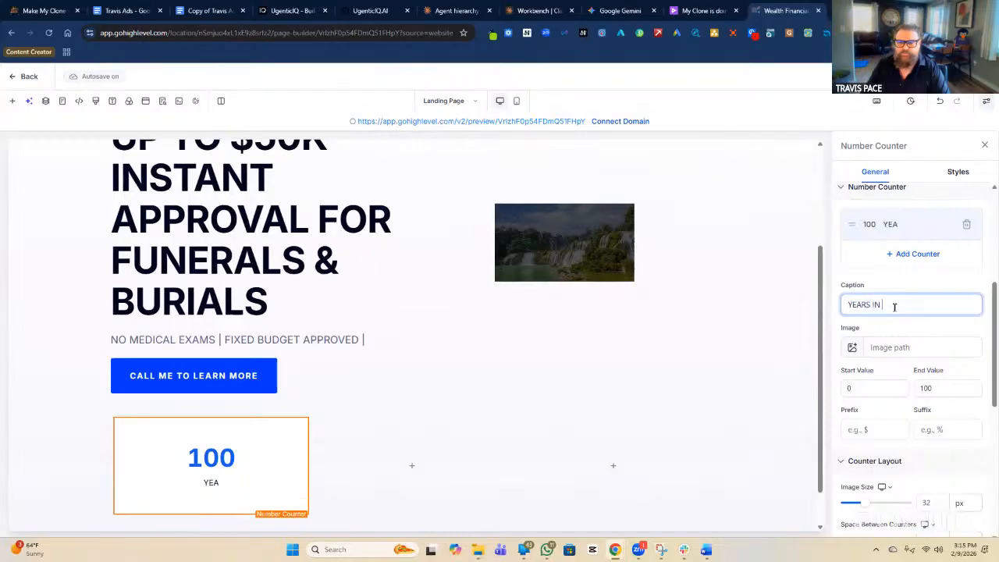
key("BackSpace")
type("NESS")
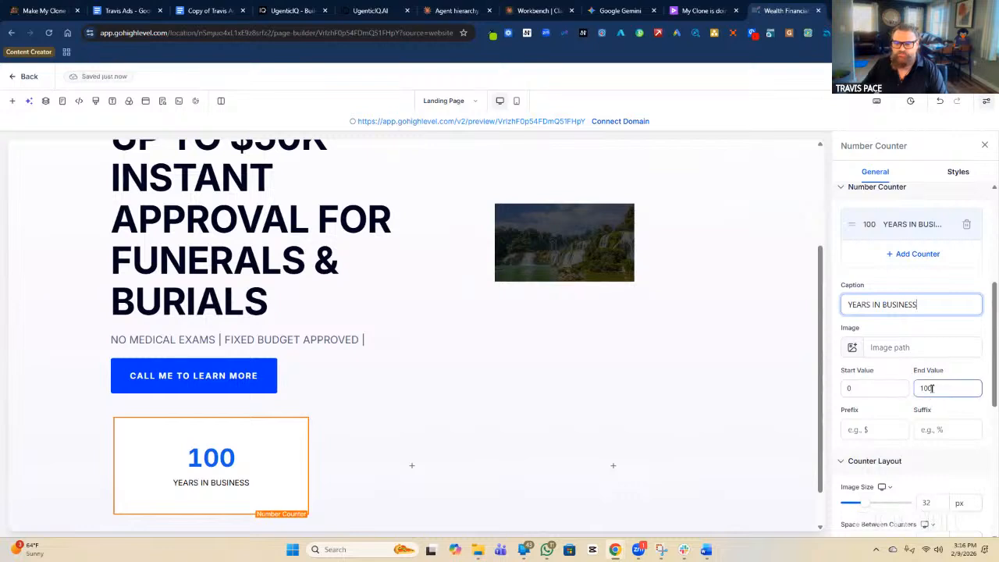
Set the counter's end value to 25.
double_click(931, 388)
type("25")
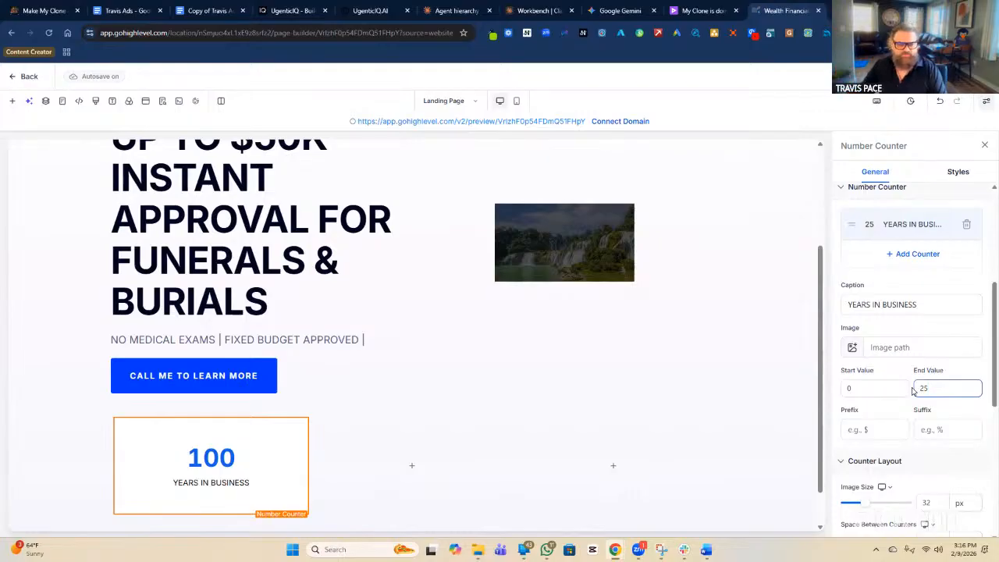
left_click(950, 372)
scroll(947, 368, "down", 5)
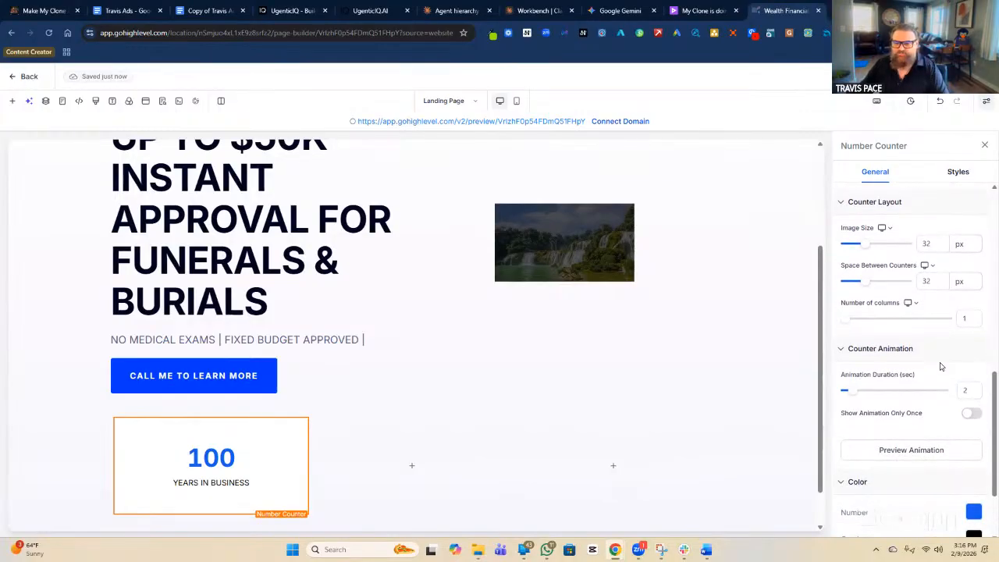
Replay the 25 YEARS IN BUSINESS counter's animation, clone it, and select the copy.
scroll(928, 382, "down", 1)
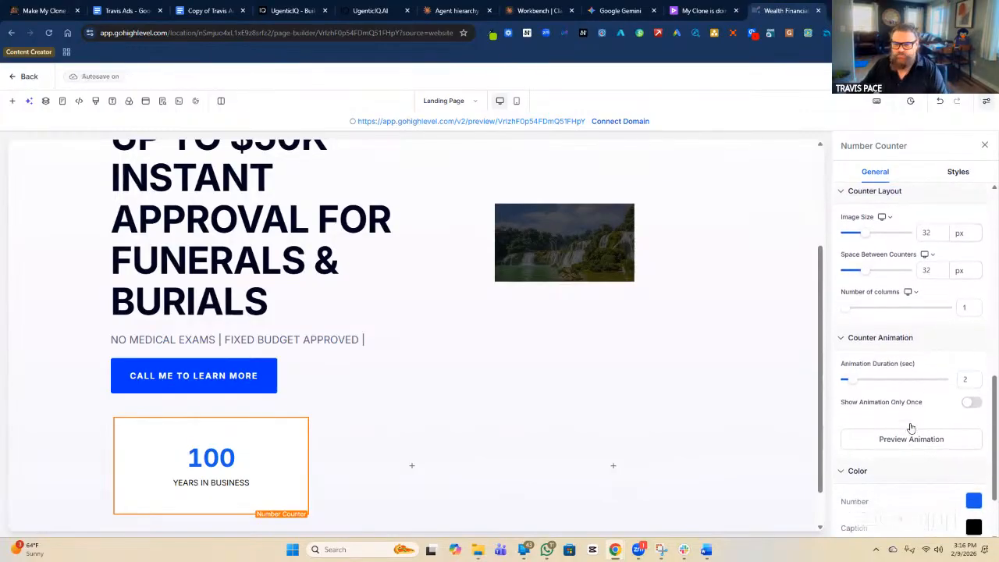
left_click(910, 399)
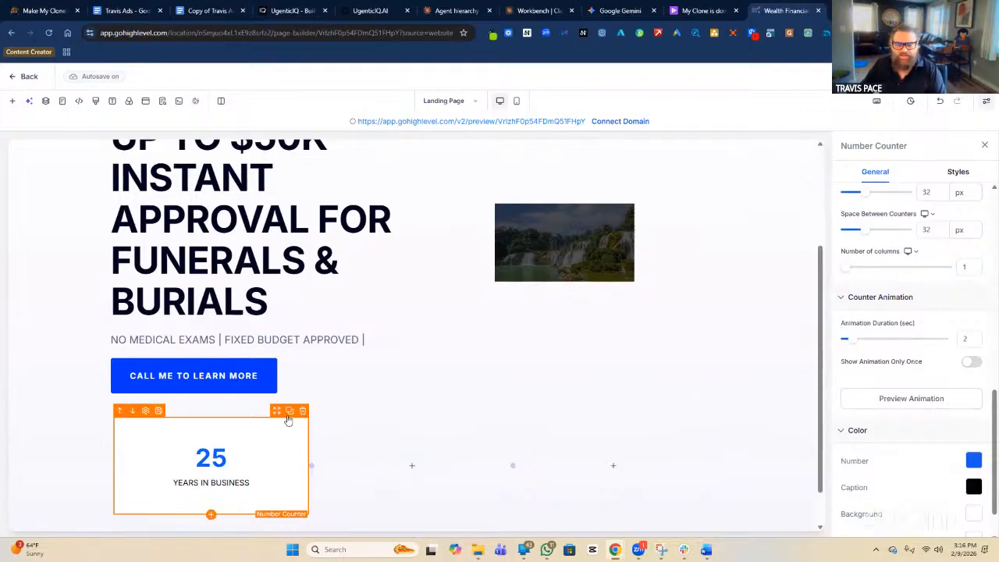
left_click(289, 416)
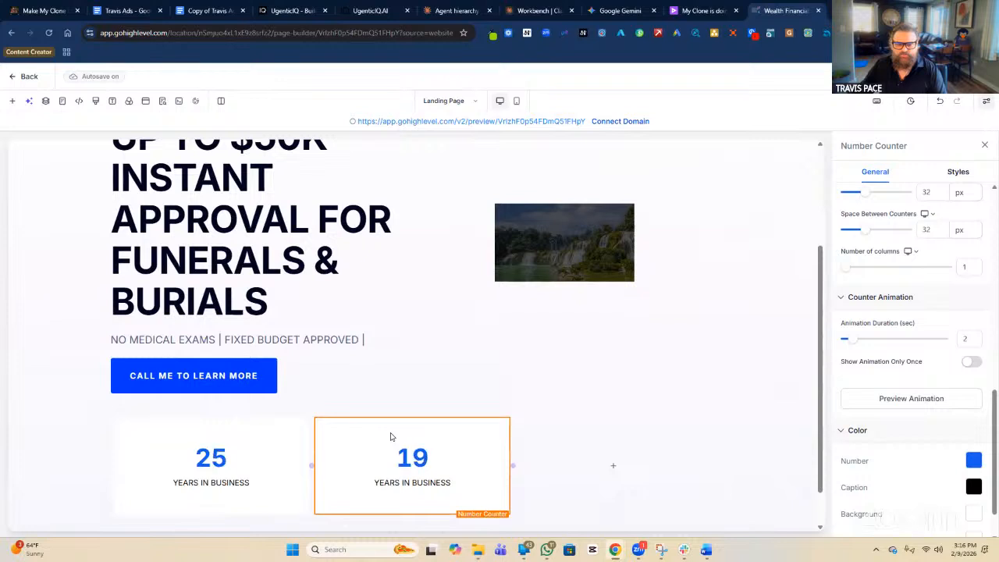
left_click(391, 437)
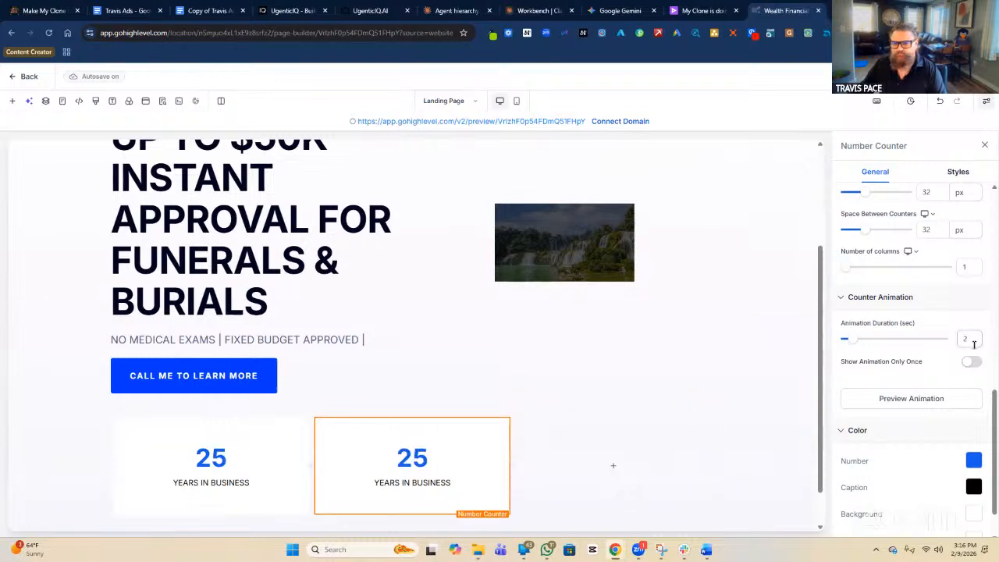
scroll(974, 345, "up", 5)
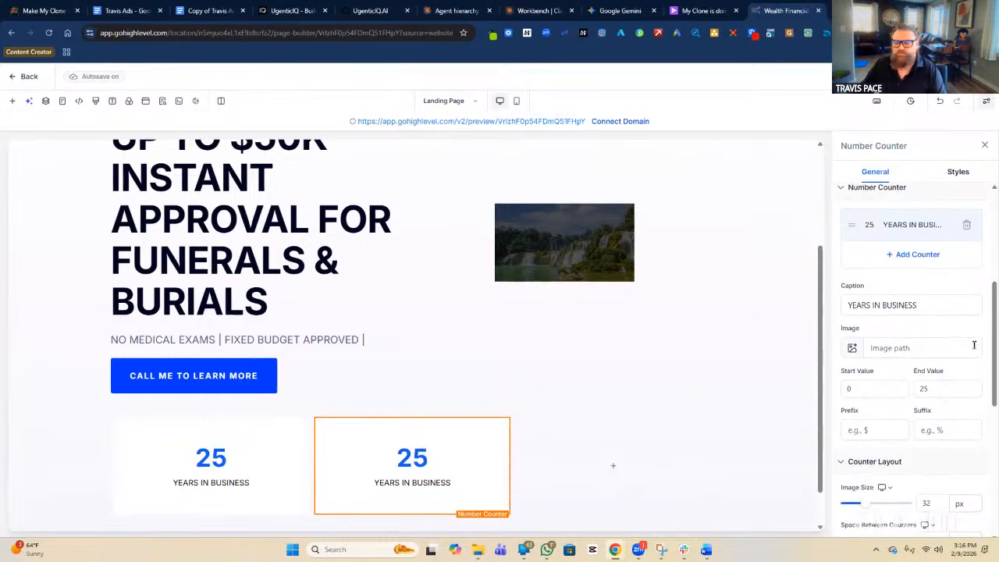
Caption the second counter 'HELPED FAMILIES'.
left_click(892, 305)
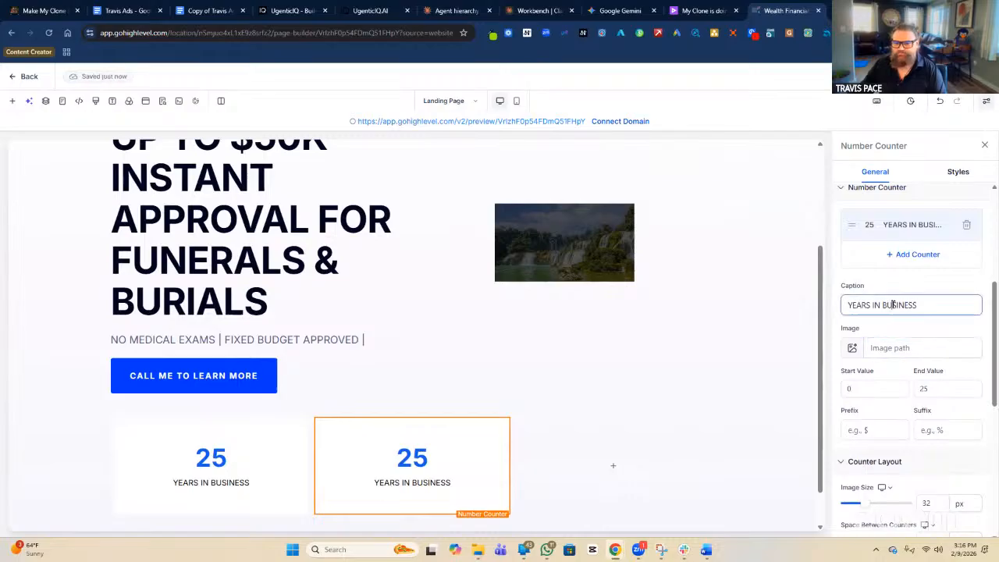
triple_click(892, 306)
type("H")
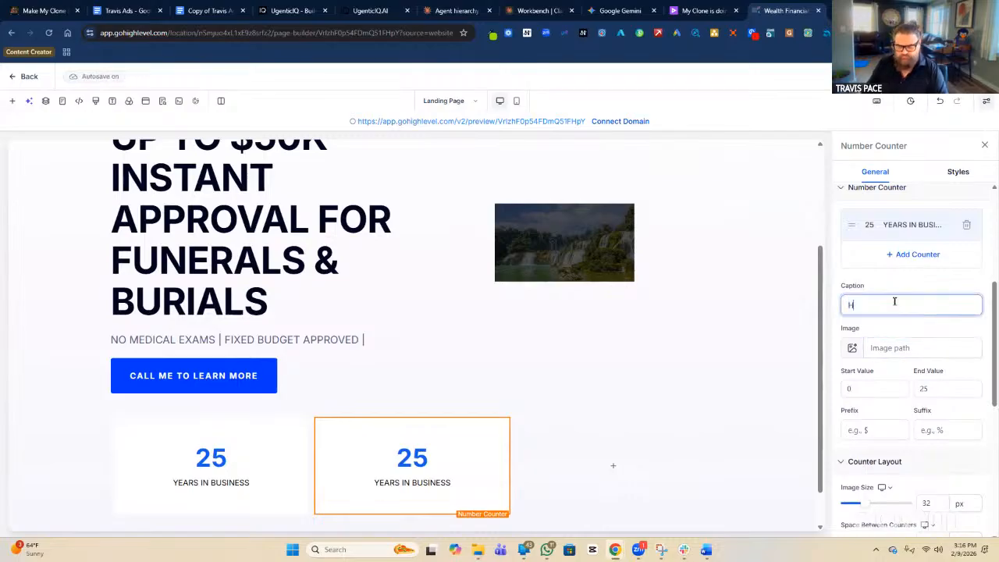
type("ELPED FAMILIES")
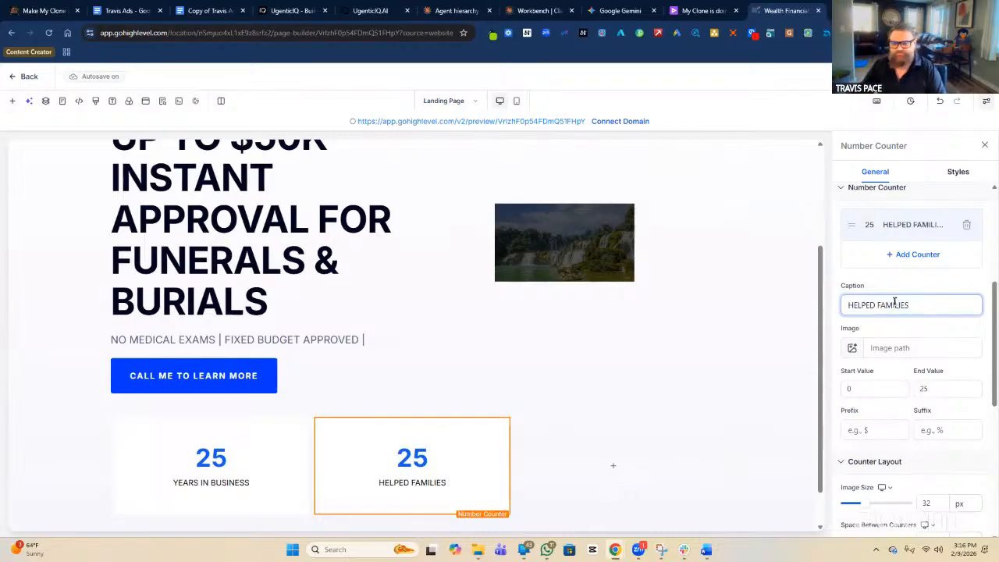
Set the second counter's end value to 2400 and replay its count-up.
double_click(951, 392)
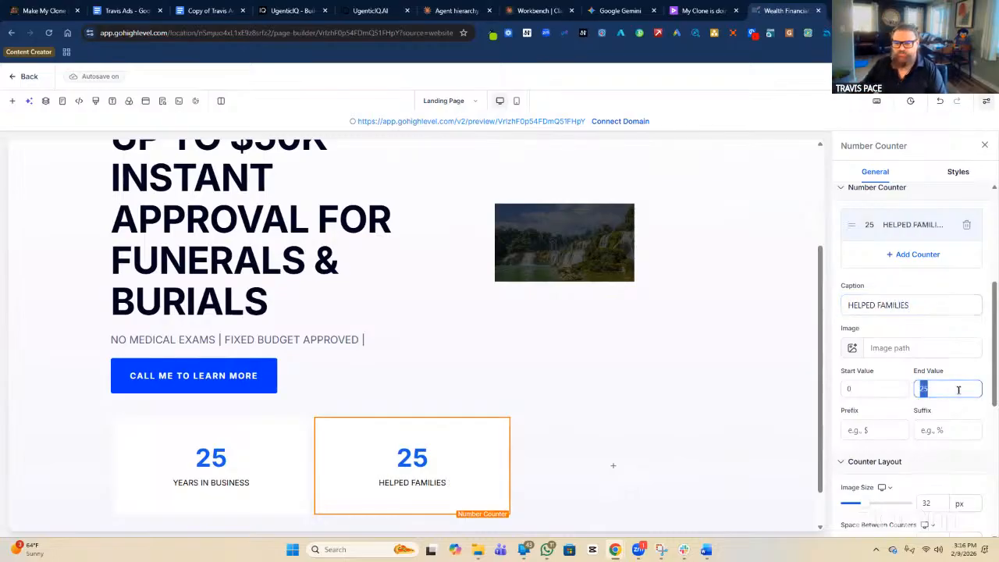
left_click(958, 390)
key("BackSpace")
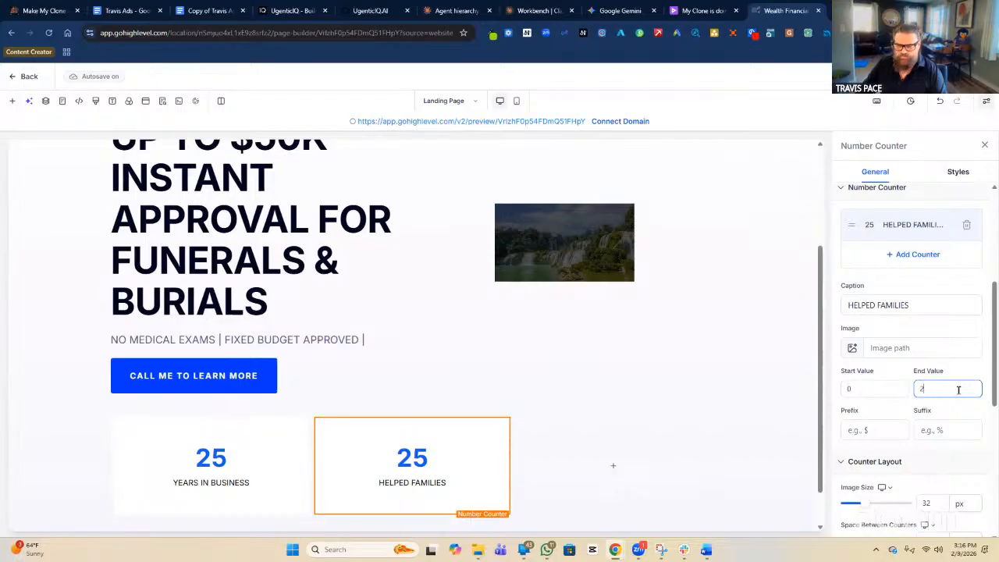
type("400")
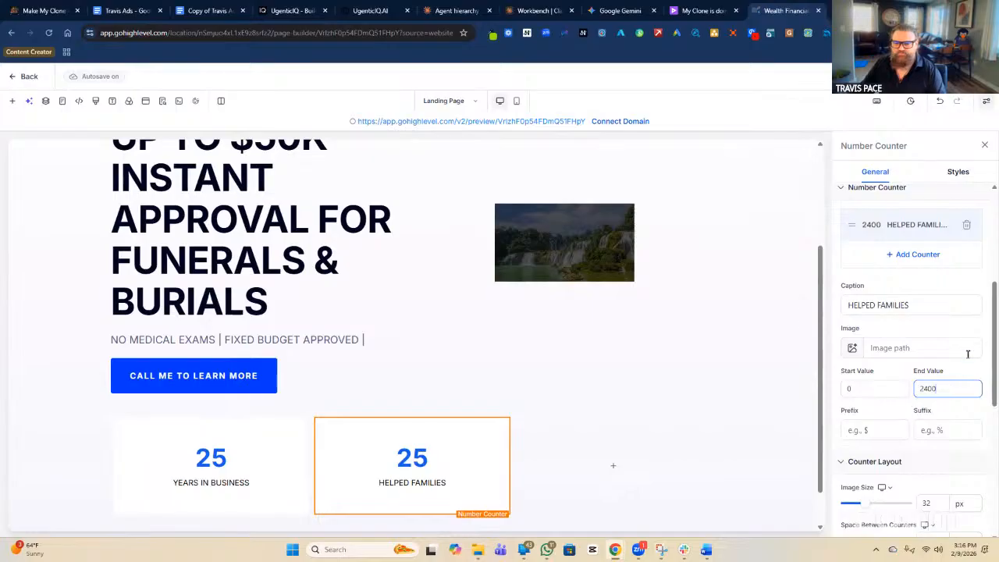
left_click(935, 289)
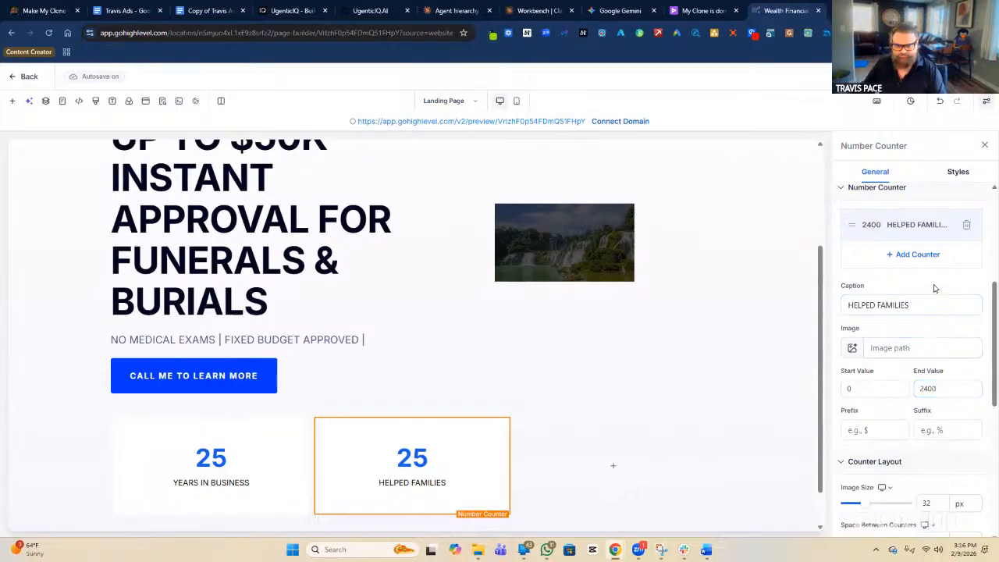
scroll(925, 351, "down", 3)
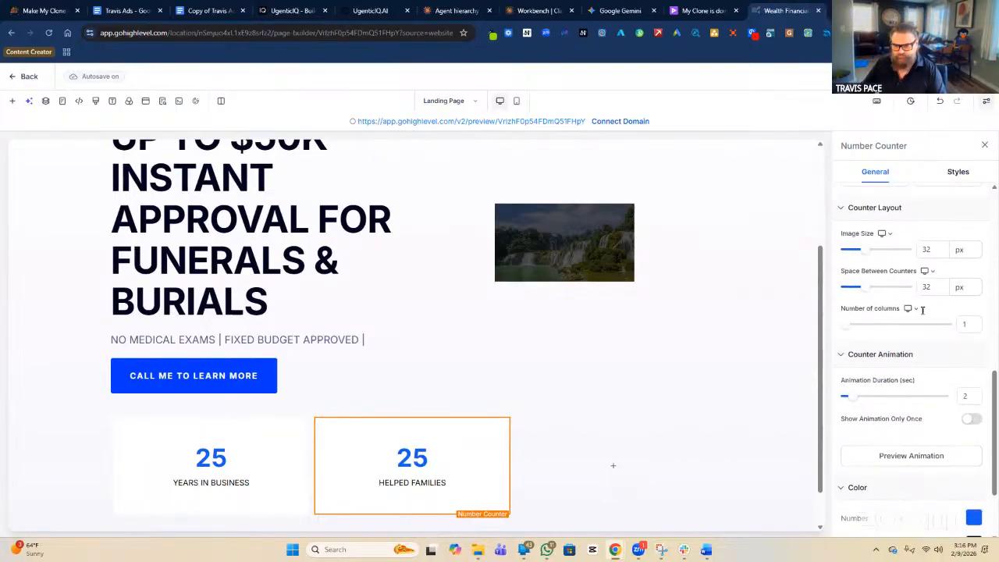
left_click(910, 451)
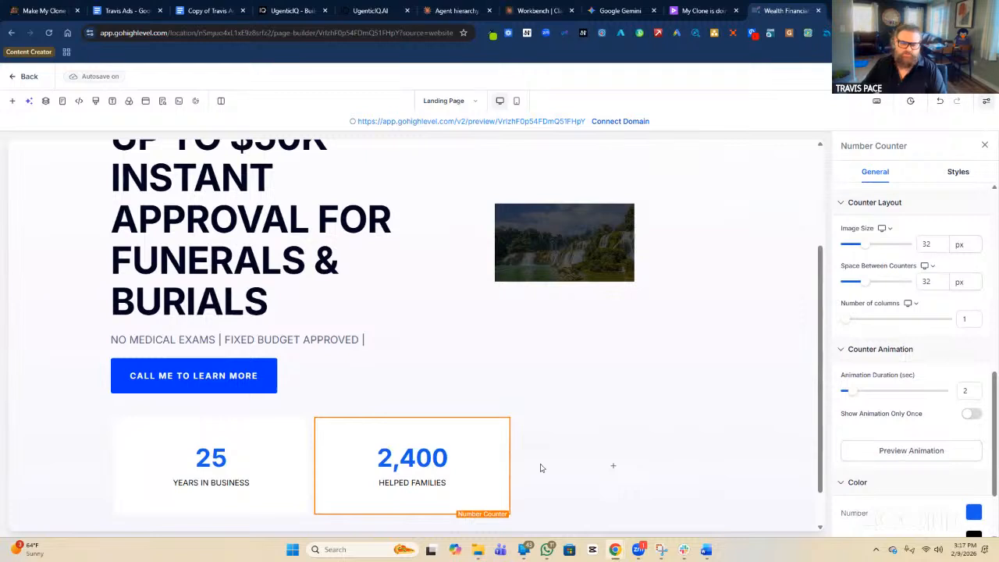
mouse_move(470, 452)
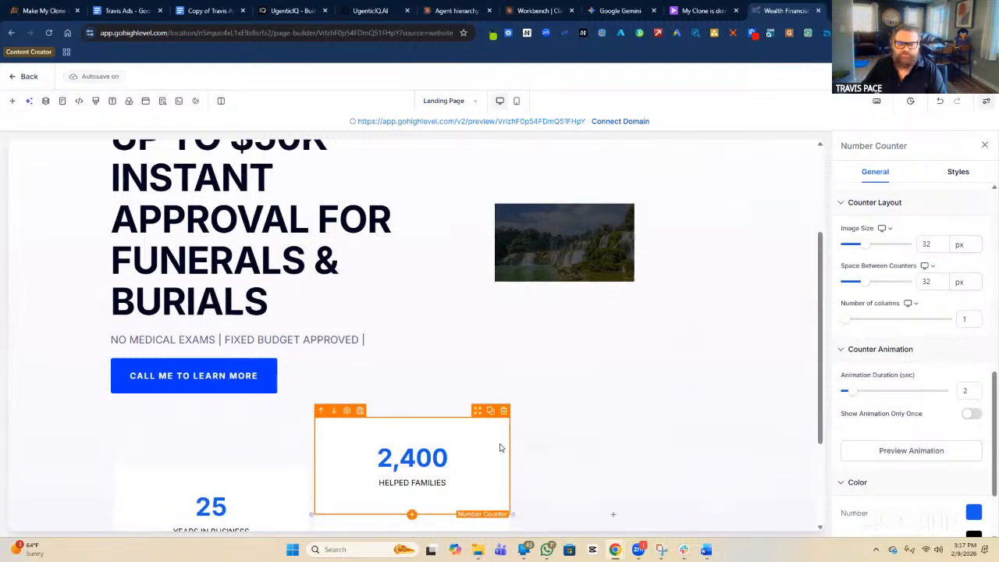
Reposition the third counter in the row and caption it 'PAID IN FUNERAL COSTS'.
left_click_drag(478, 412, 622, 447)
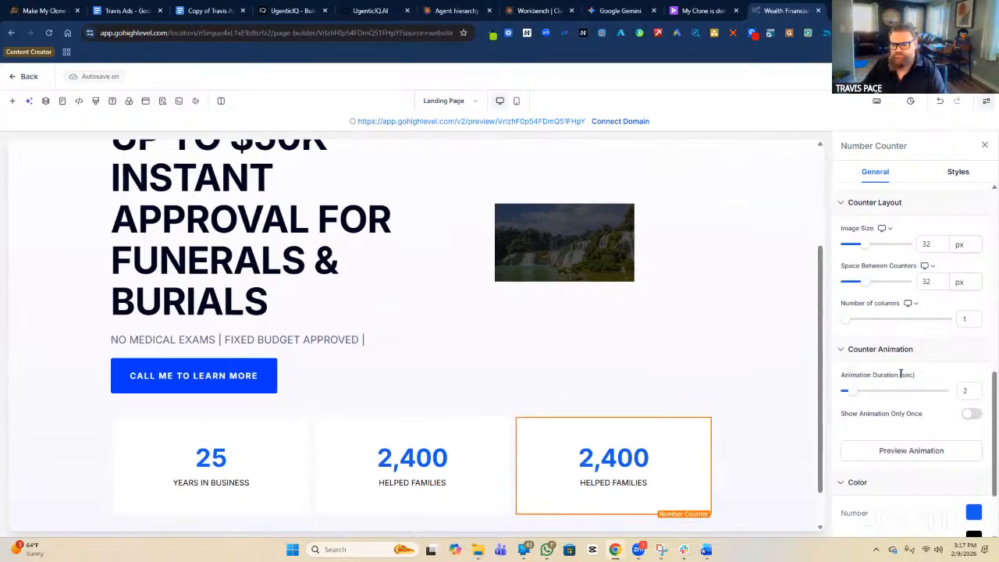
scroll(901, 373, "up", 3)
triple_click(928, 257)
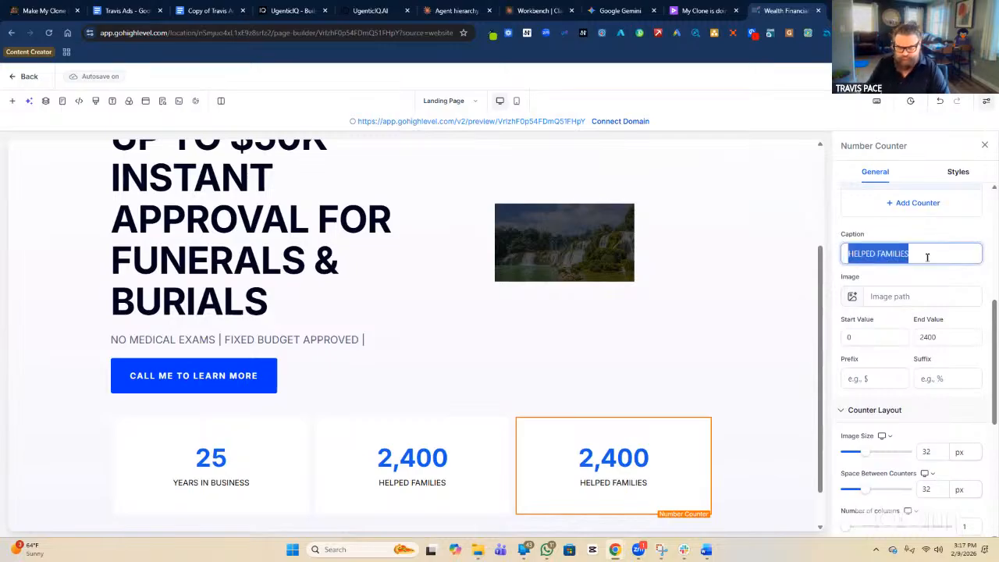
type("PAID IN FUN")
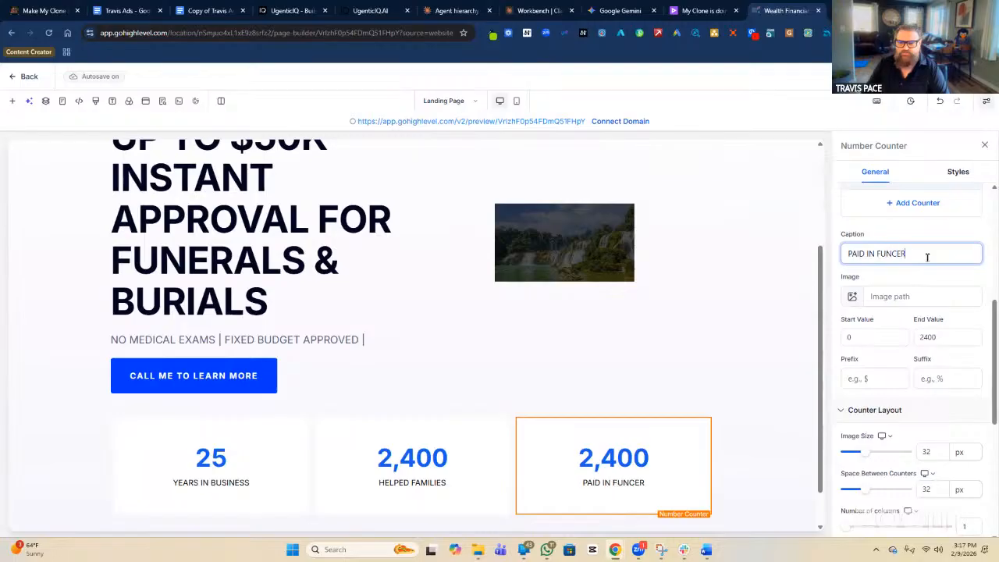
type("ERAL COSTS")
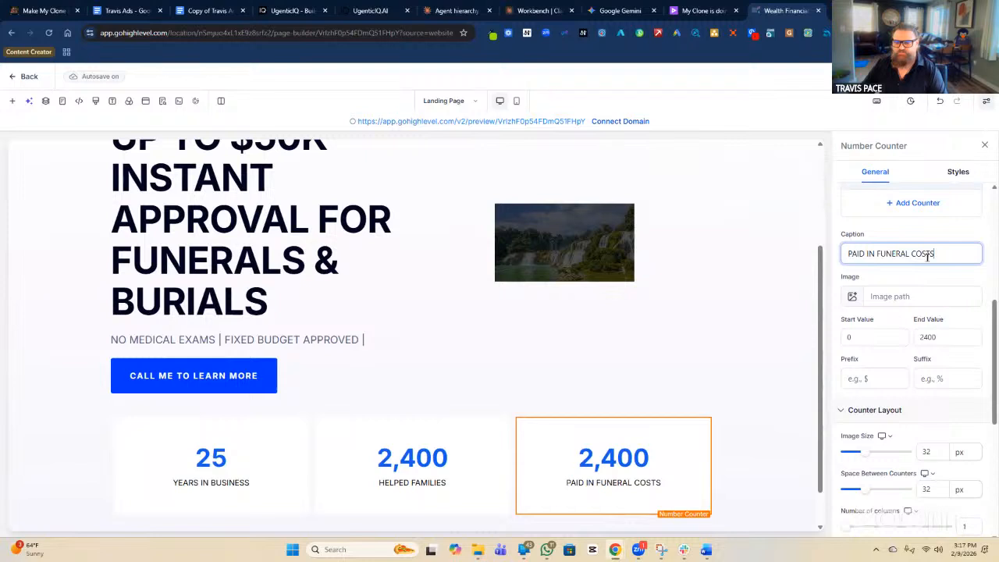
Give the third counter an end value of 500000 with a '$' prefix.
left_click(941, 338)
double_click(942, 338)
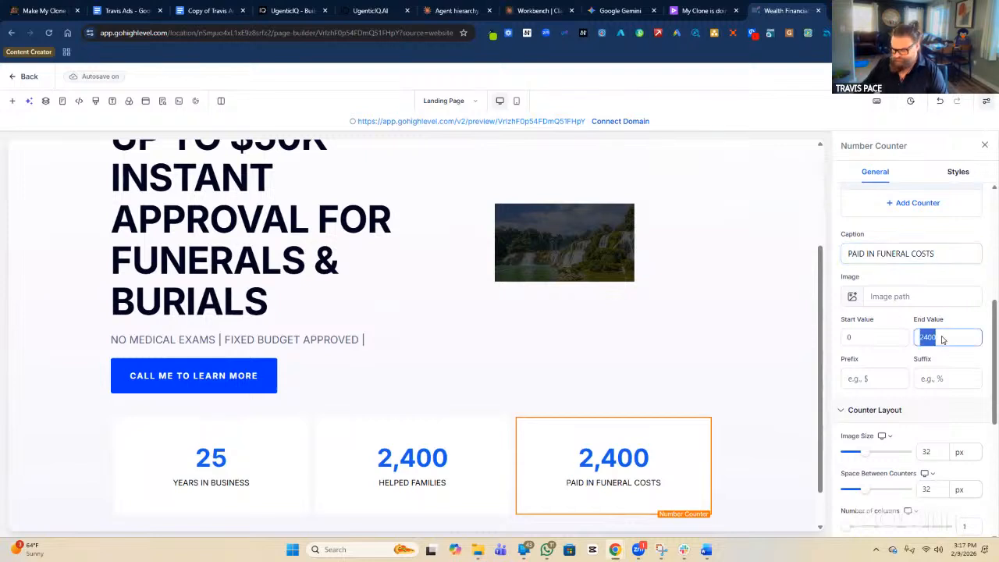
type("500000")
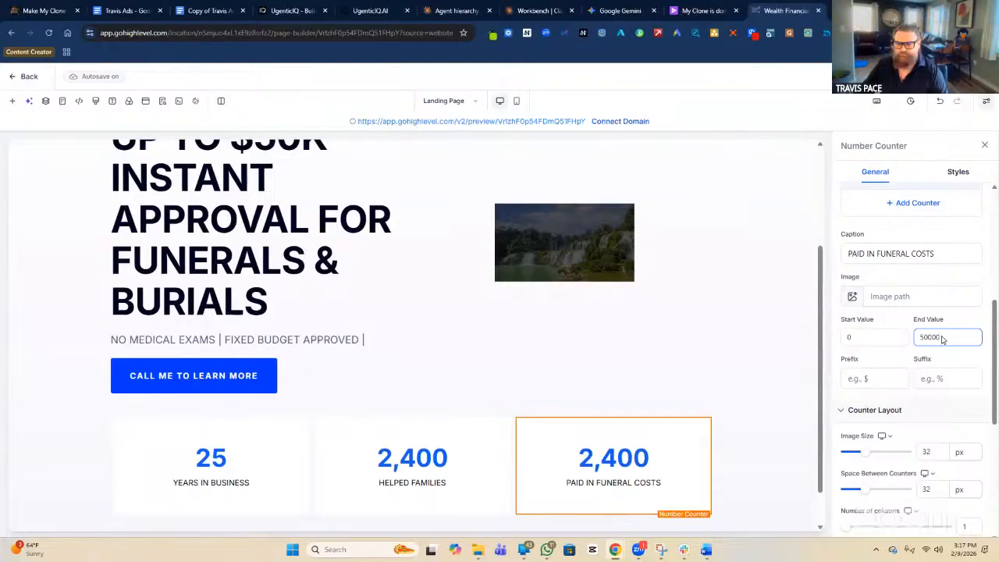
left_click(876, 378)
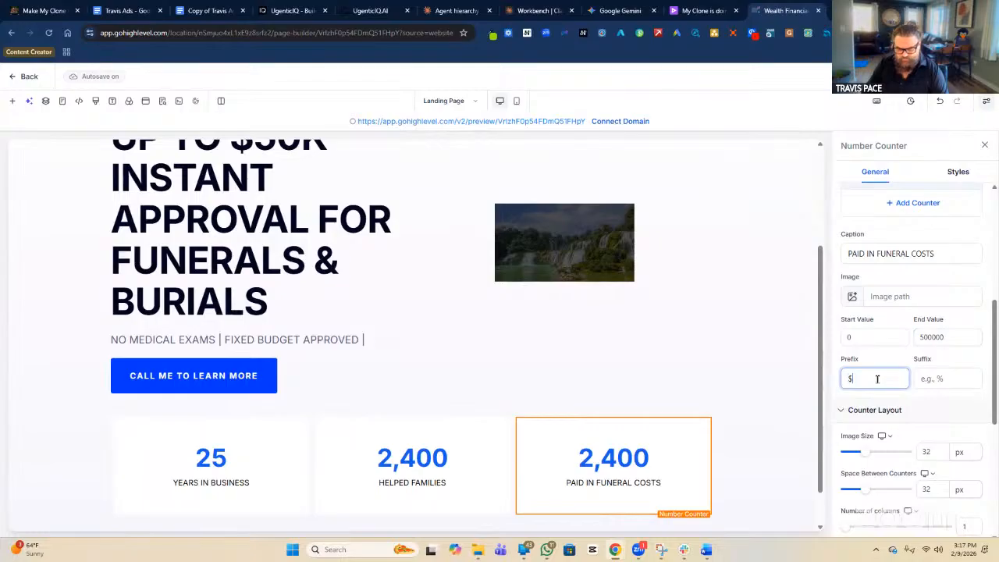
type("$")
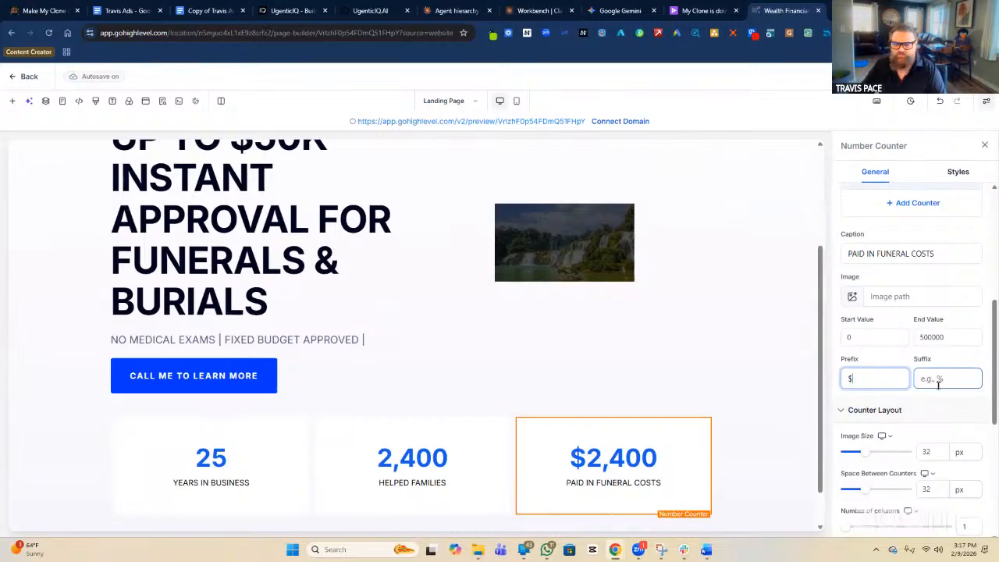
scroll(937, 390, "down", 4)
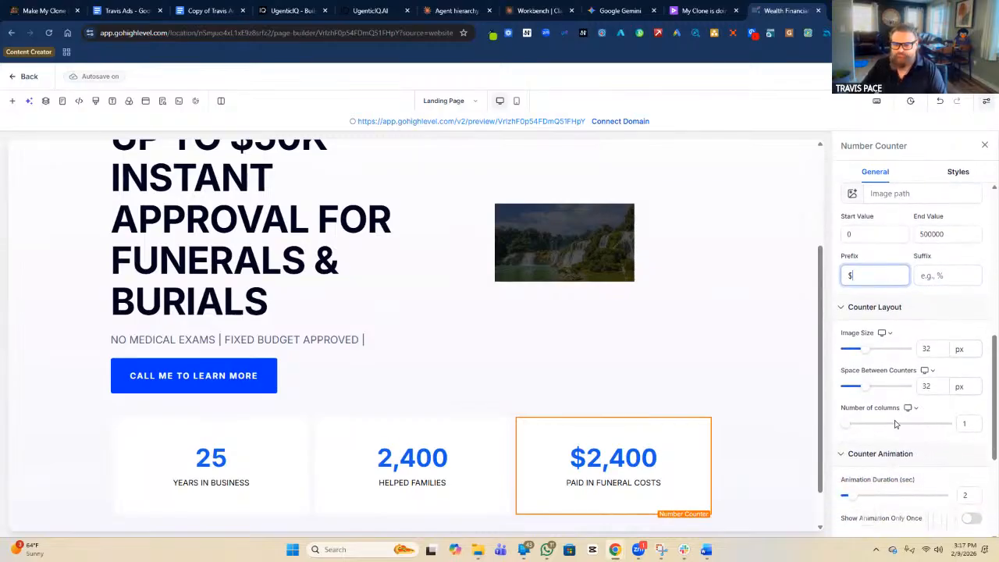
Apply the $ prefix and open the landing page in a live preview tab.
left_click(894, 506)
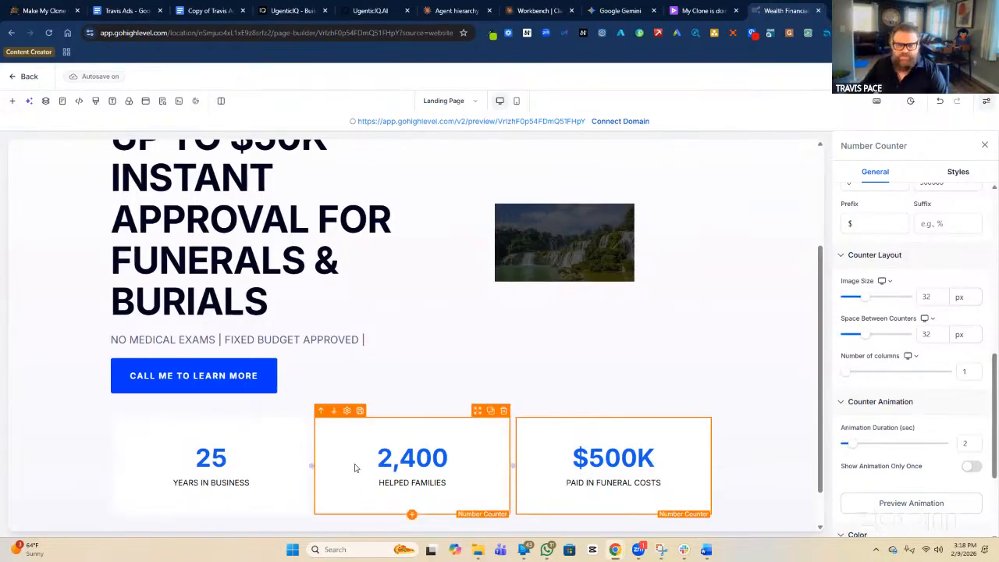
scroll(291, 453, "up", 2)
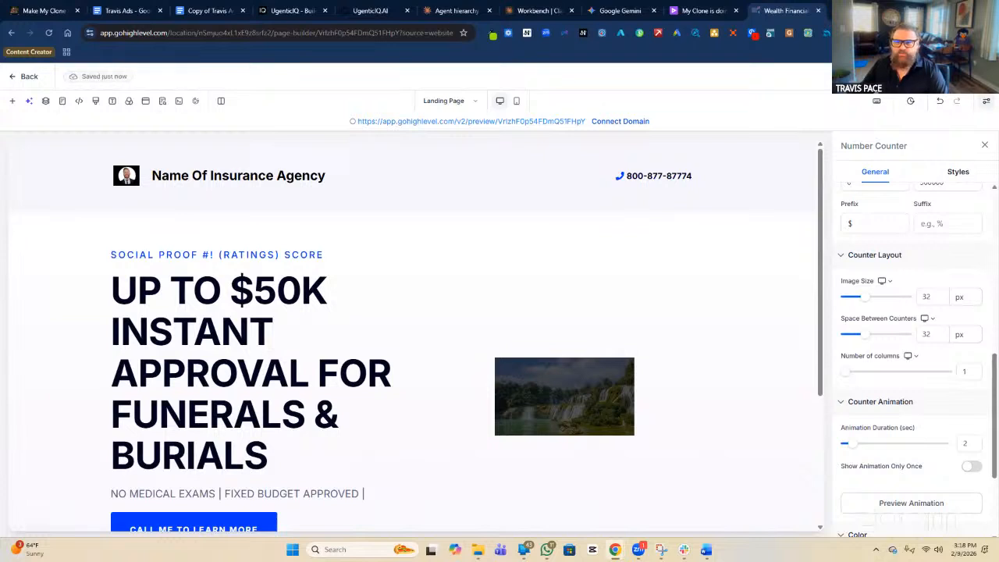
left_click(875, 77)
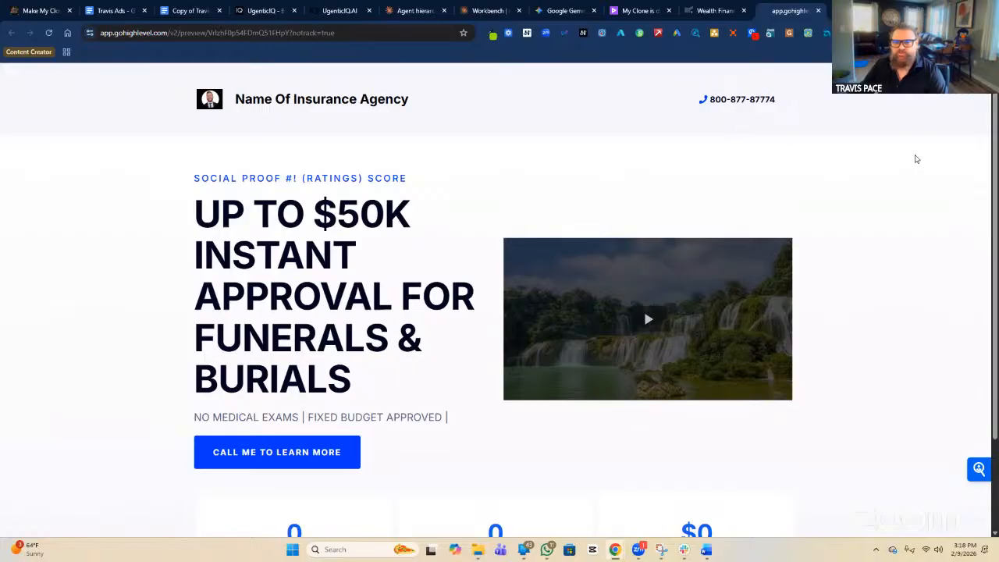
scroll(914, 160, "down", 2)
scroll(911, 158, "up", 2)
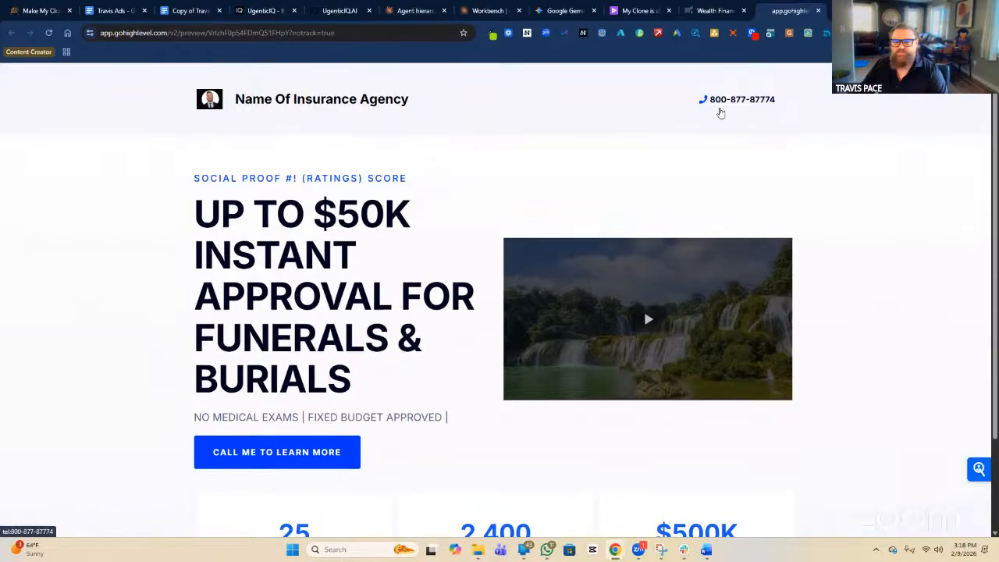
scroll(885, 147, "down", 3)
scroll(892, 174, "up", 3)
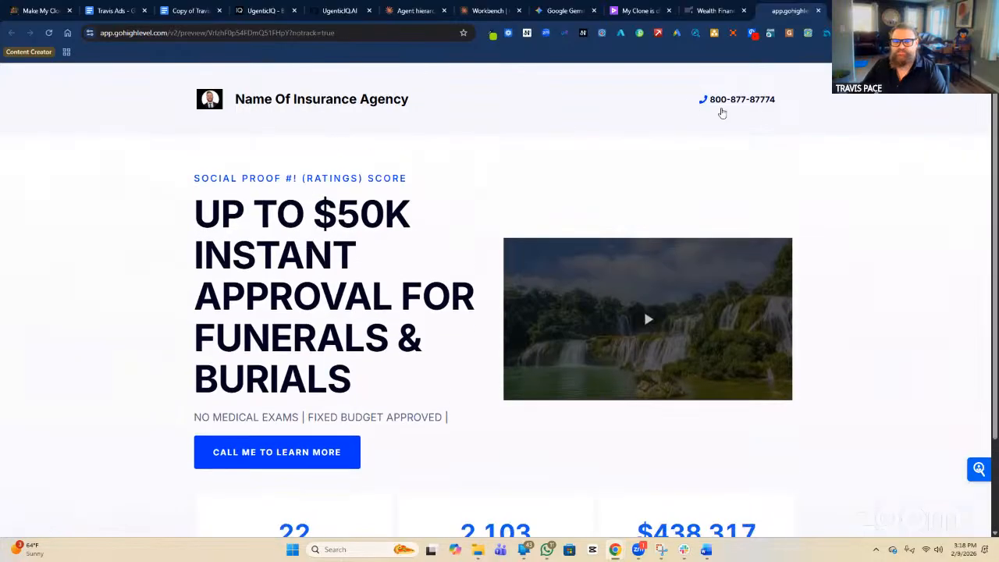
scroll(734, 116, "down", 2)
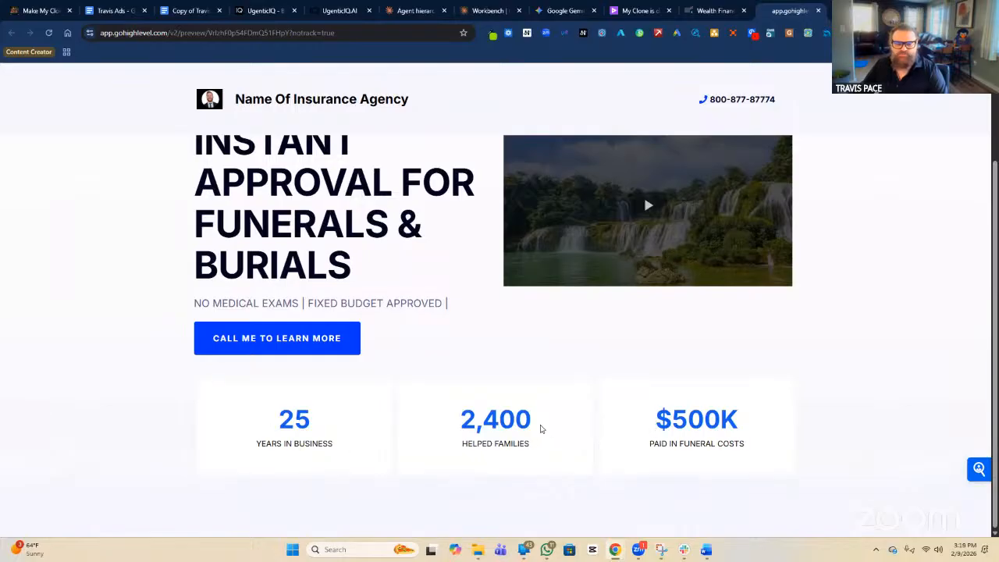
scroll(698, 427, "up", 1)
scroll(698, 427, "up", 1)
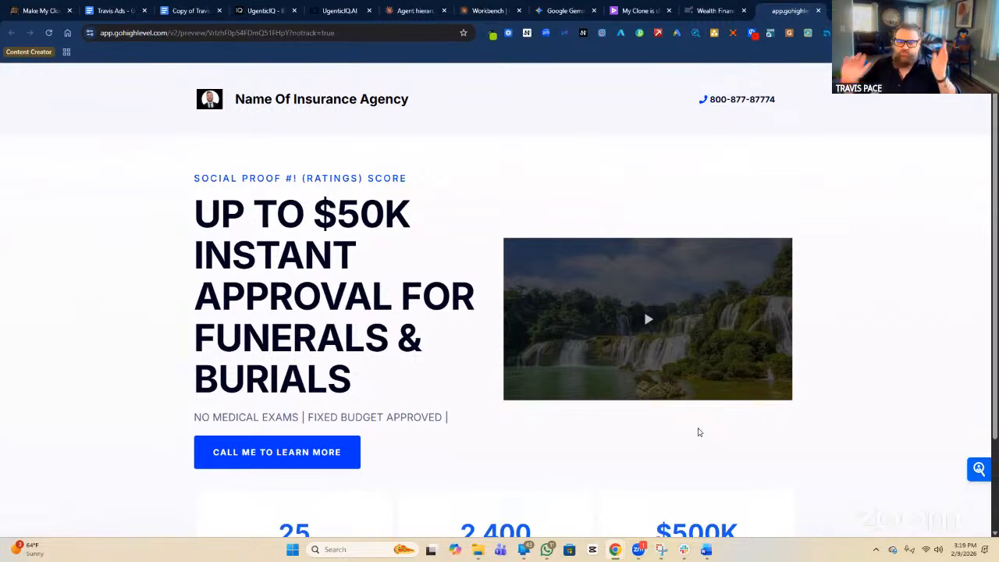
scroll(687, 427, "down", 2)
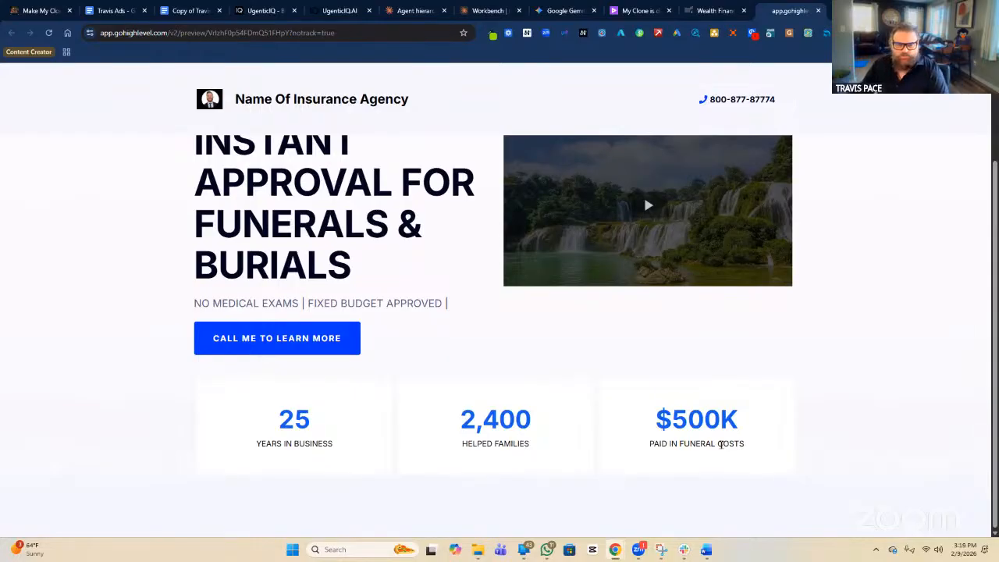
scroll(681, 472, "up", 2)
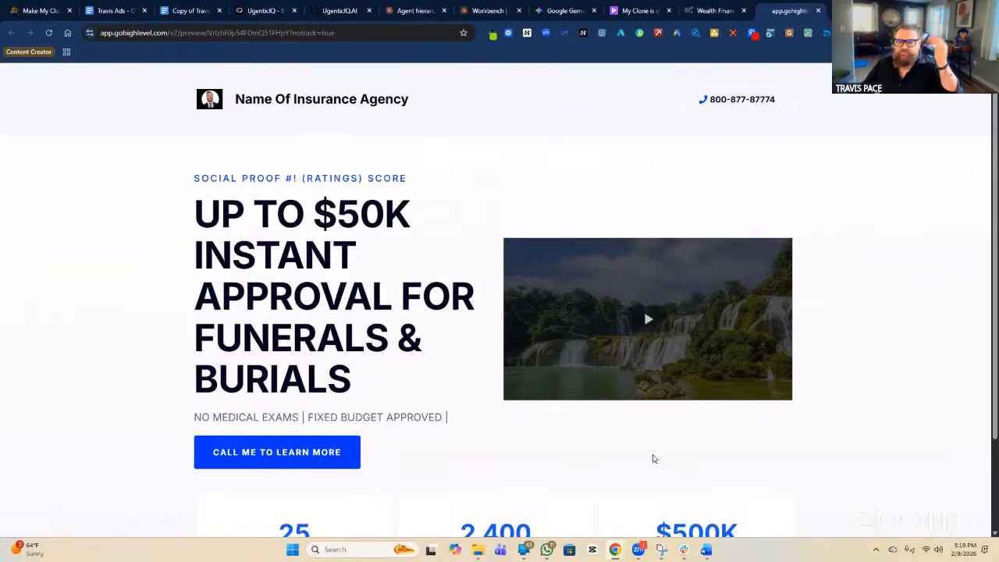
scroll(654, 458, "down", 2)
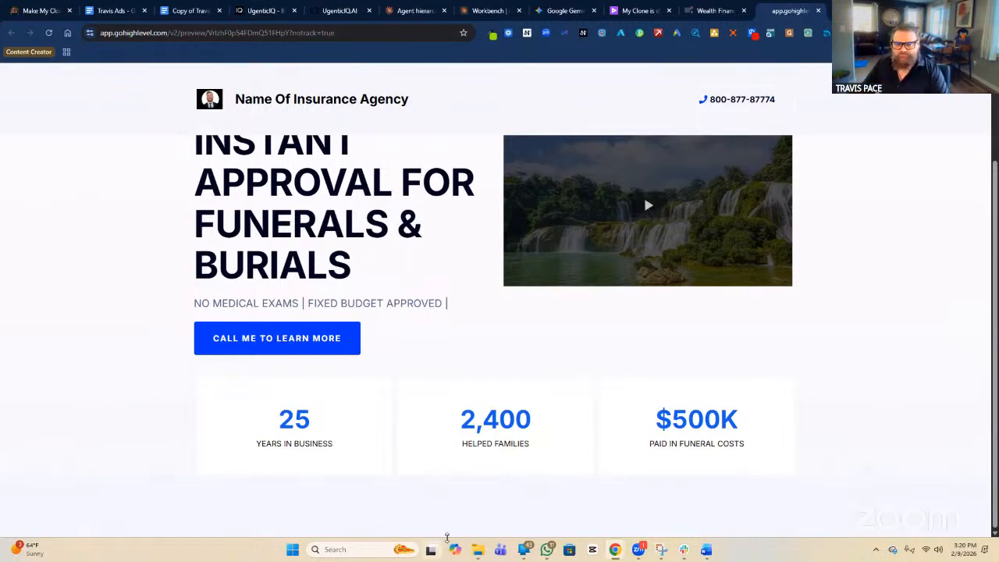
Play the hero video in the preview, then return to the builder with the Hero Section's settings open.
scroll(456, 337, "up", 2)
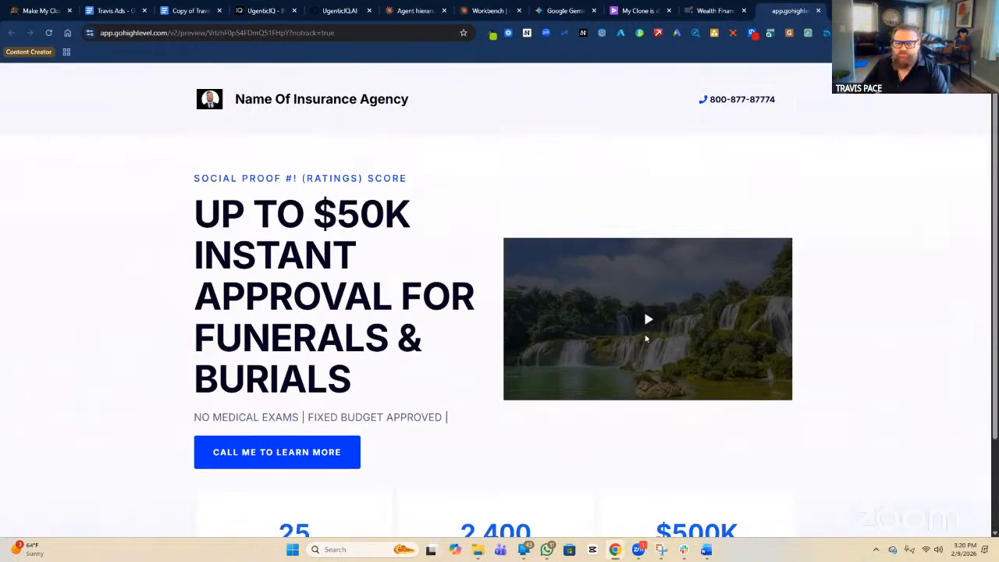
left_click(647, 321)
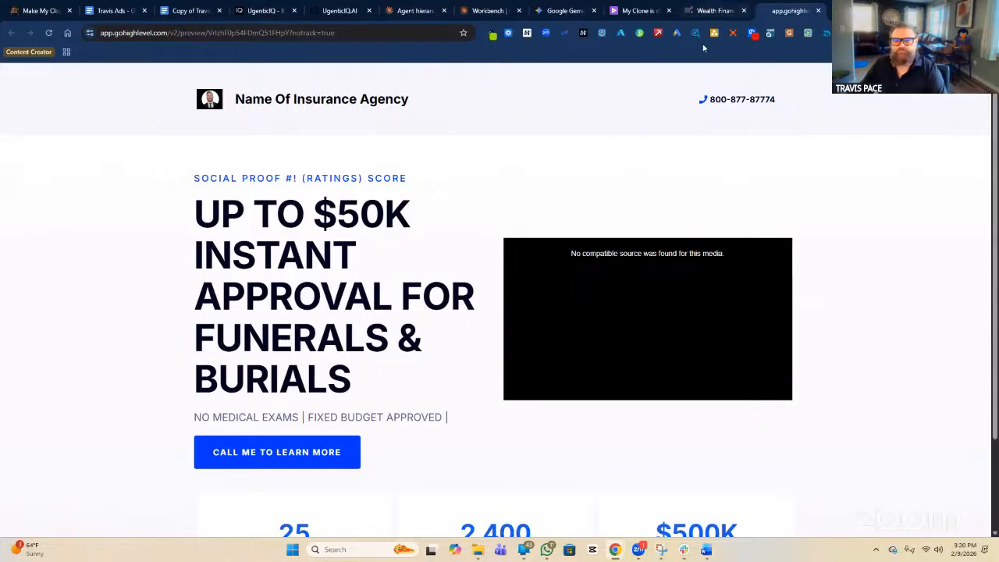
left_click(722, 11)
left_click(793, 308)
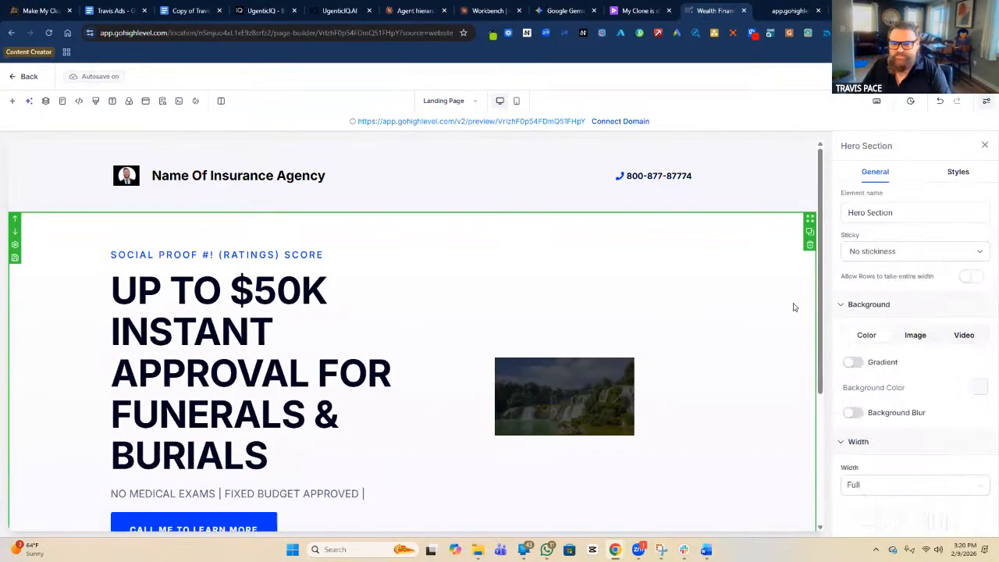
Show the Social Proof #2 reference screenshot in Snipping Tool over the page builder.
scroll(714, 339, "down", 3)
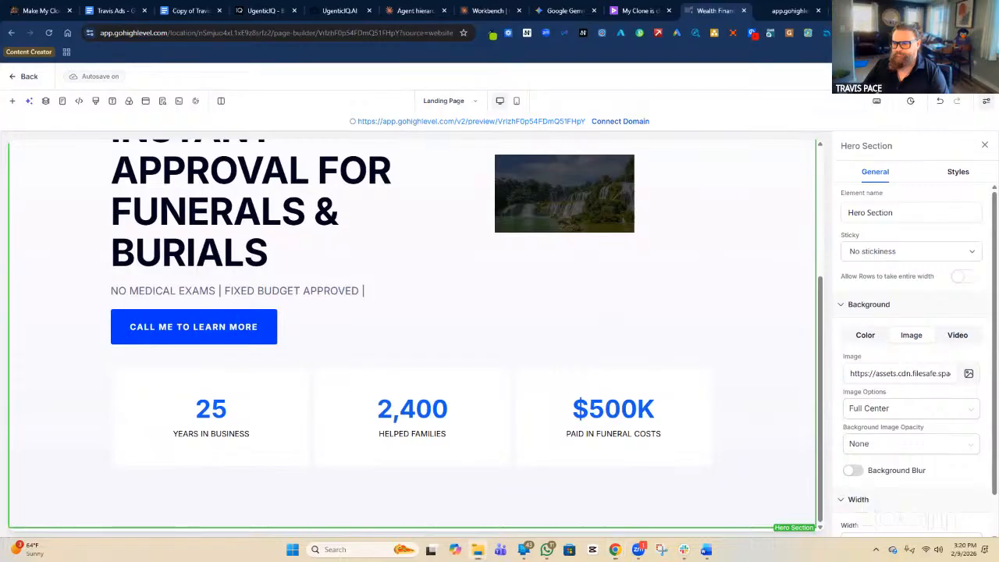
left_click(661, 549)
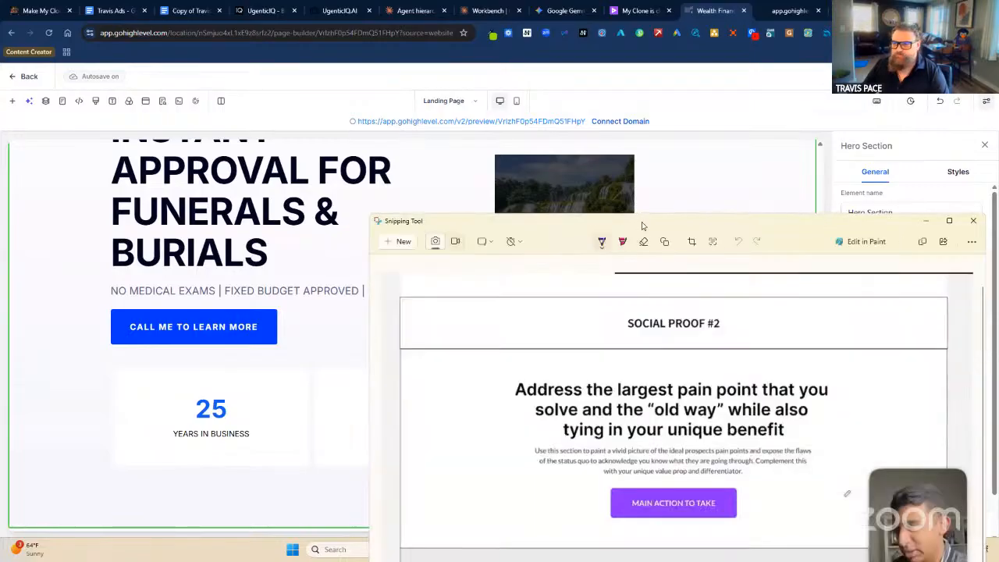
Close the Snipping Tool reference capture to return to the GoHighLevel editor.
left_click(927, 221)
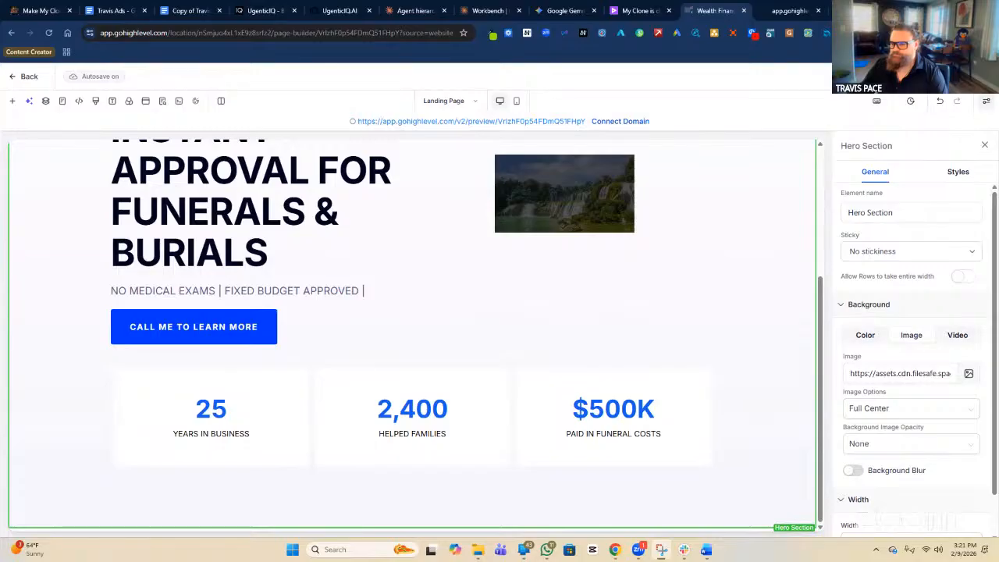
Open Prebuilt Sections and browse the Welcome category's 'Main Headline for Sales Message & Customer Avatar' templates.
left_click(14, 102)
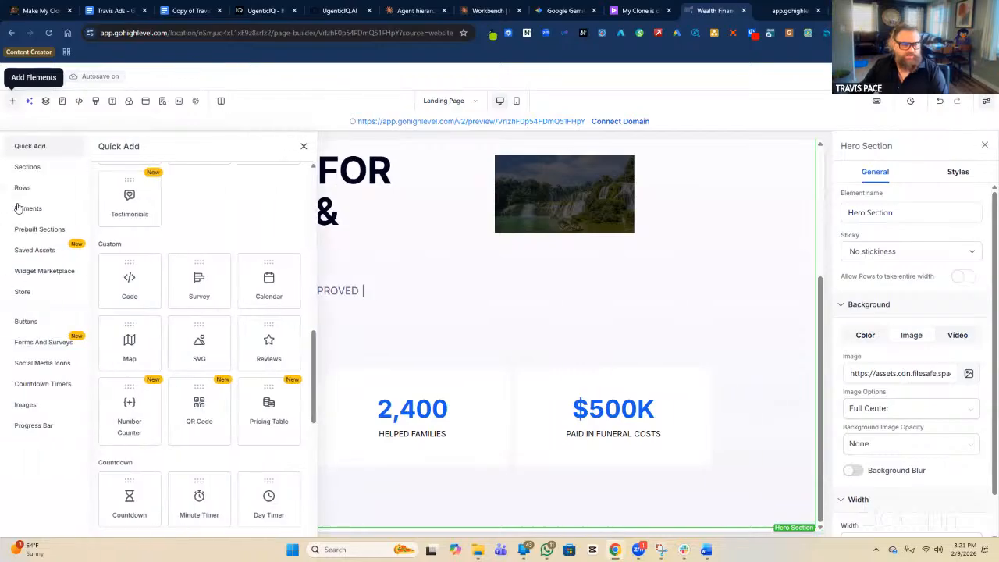
left_click(47, 234)
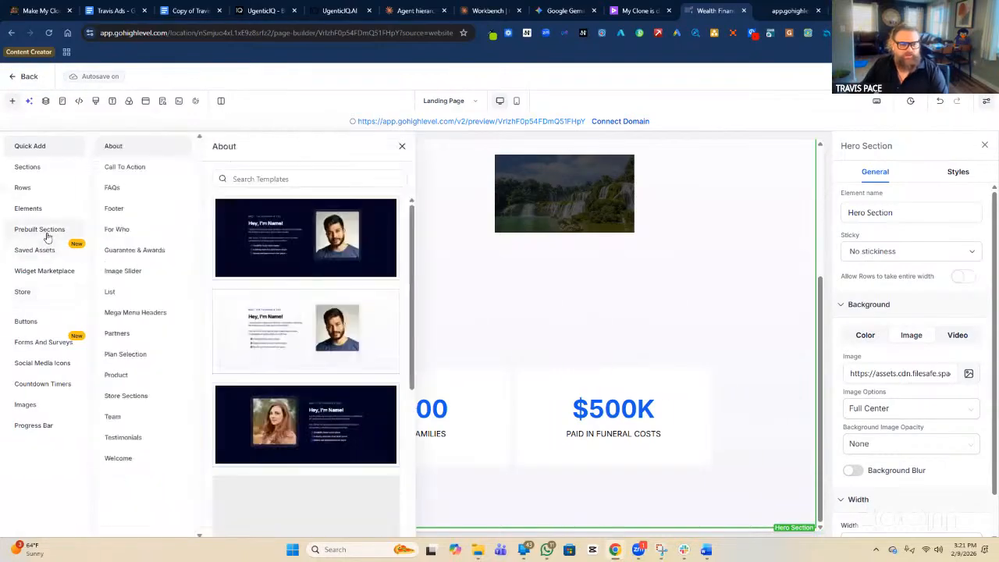
left_click(138, 461)
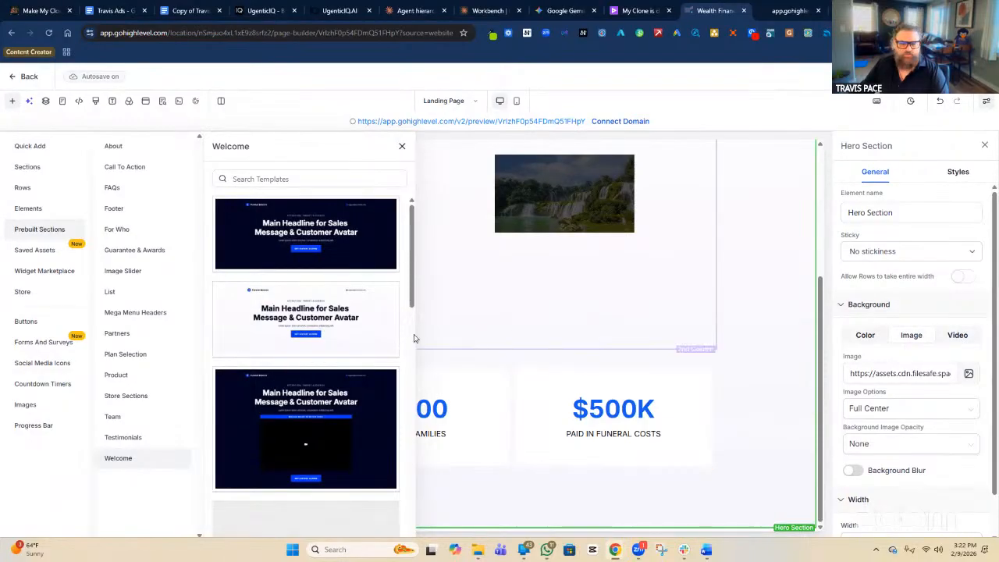
scroll(332, 337, "down", 1)
scroll(332, 337, "down", 3)
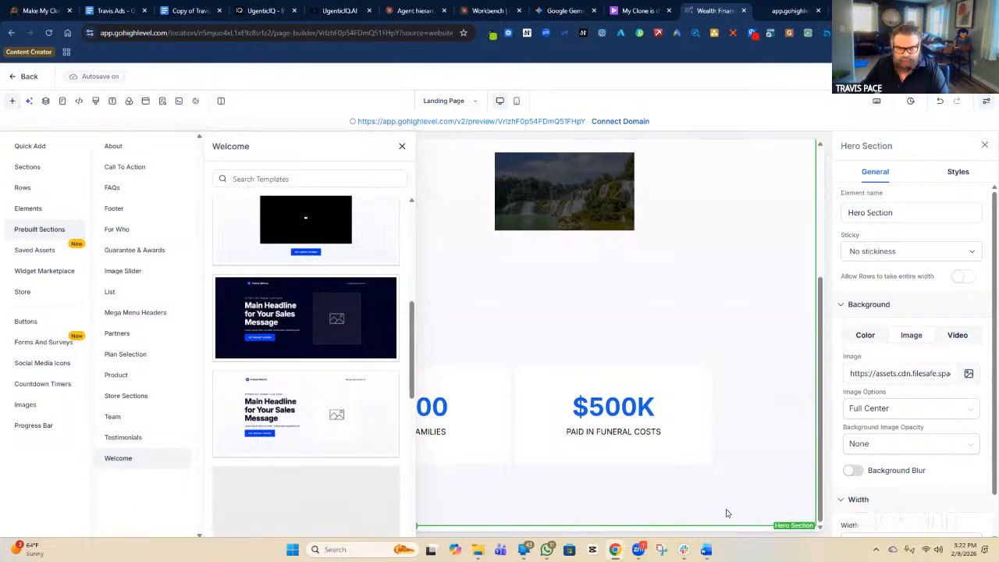
left_click(40, 152)
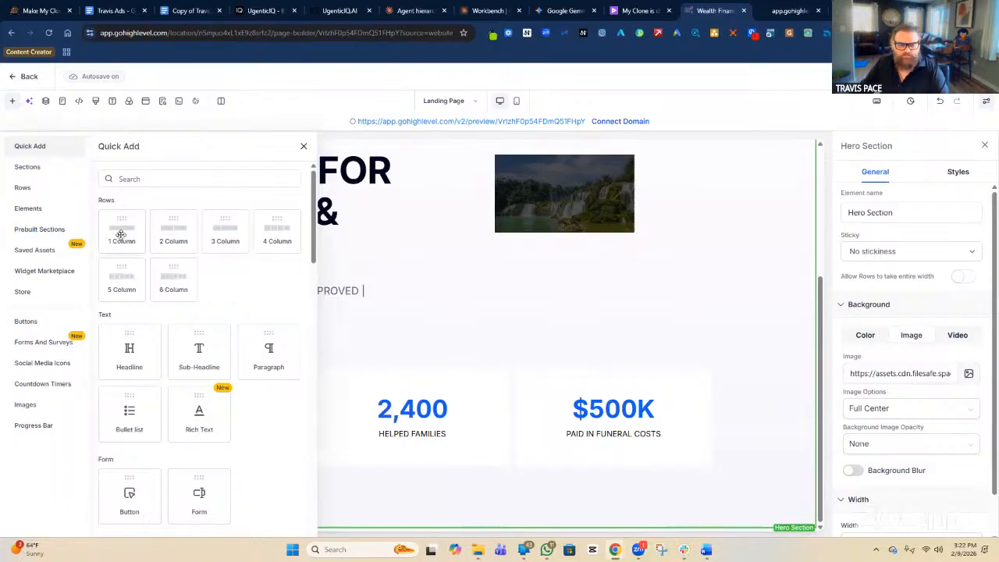
left_click(40, 233)
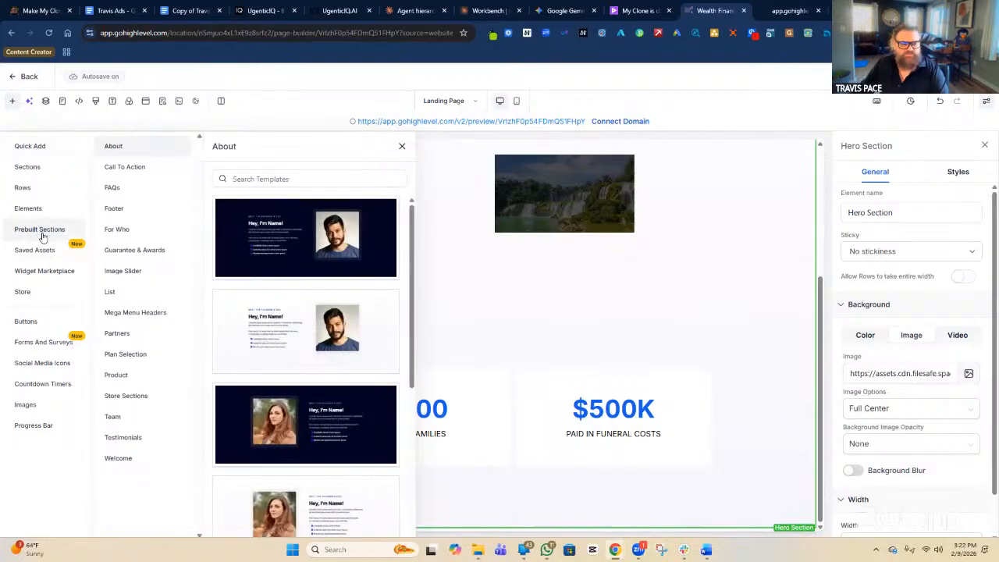
left_click(123, 460)
scroll(262, 385, "down", 3)
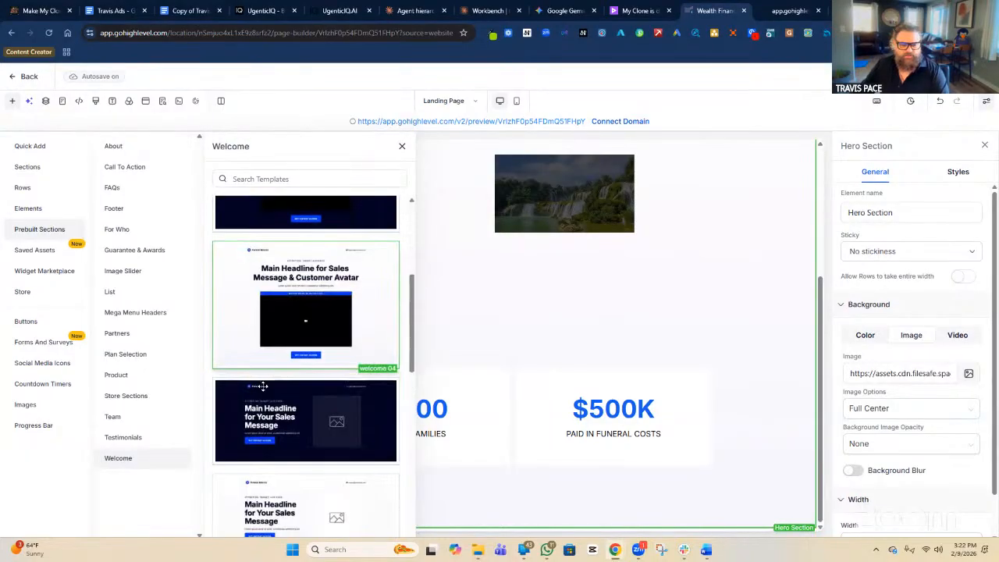
scroll(263, 386, "up", 3)
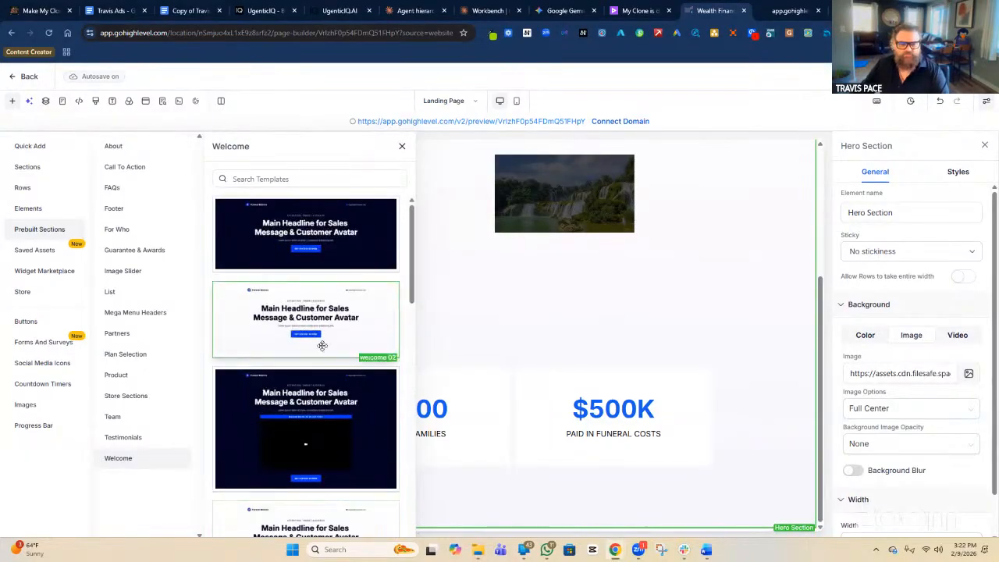
Drop the welcome 02 template below the counters and close the templates panel.
left_click_drag(314, 321, 513, 511)
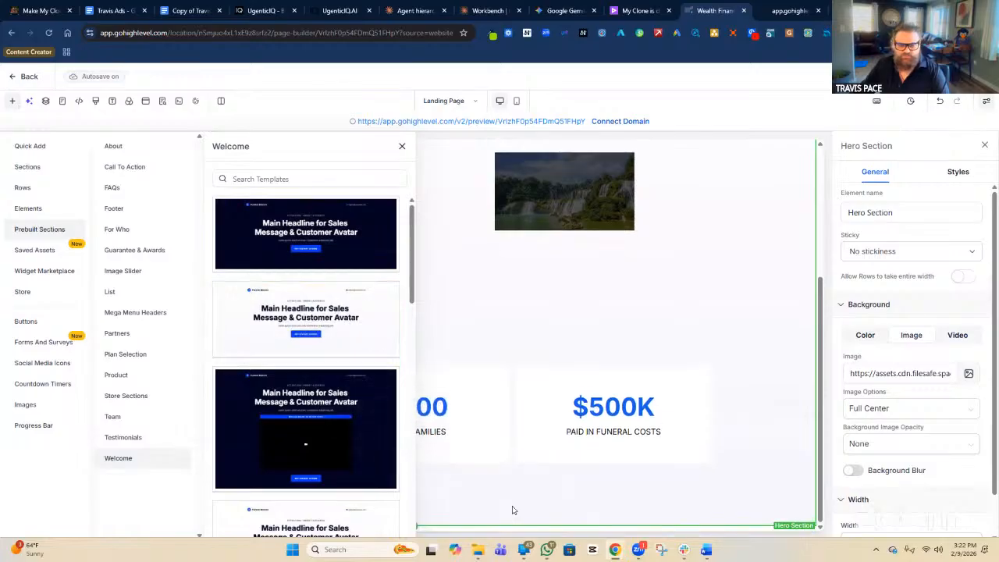
scroll(776, 353, "down", 4)
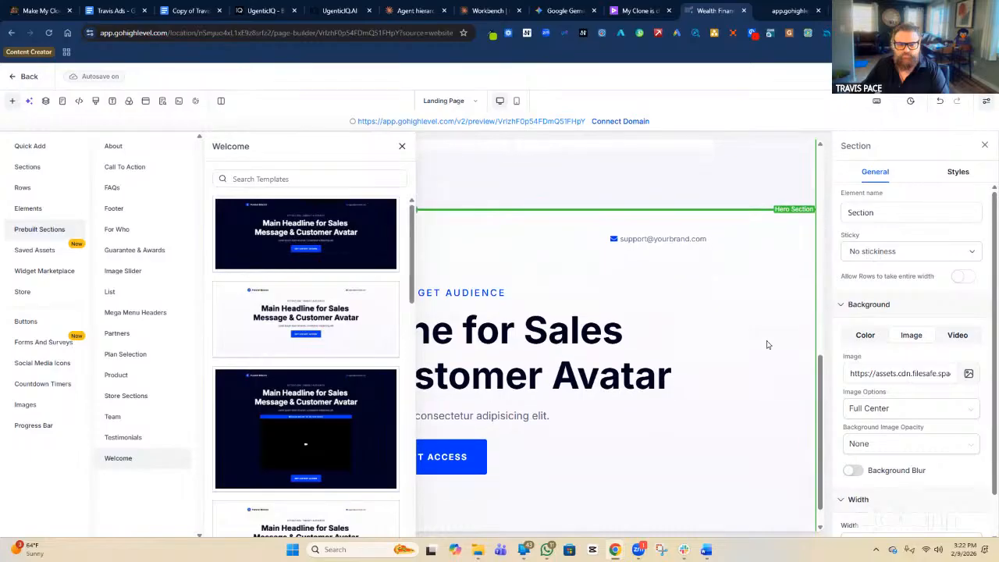
left_click(402, 149)
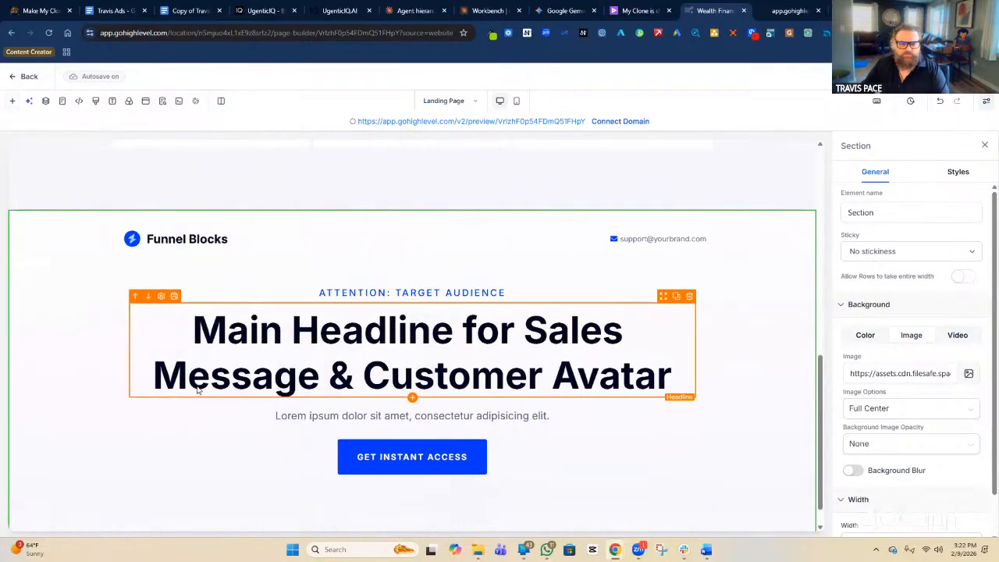
Delete the support email column and the Funnel Blocks logo row from the new section.
scroll(518, 381, "down", 1)
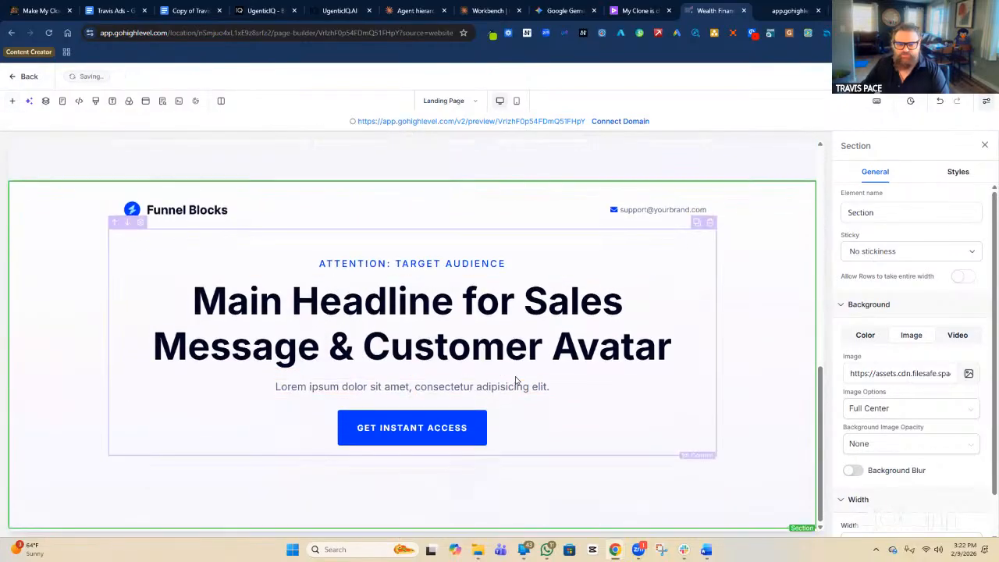
scroll(488, 319, "up", 2)
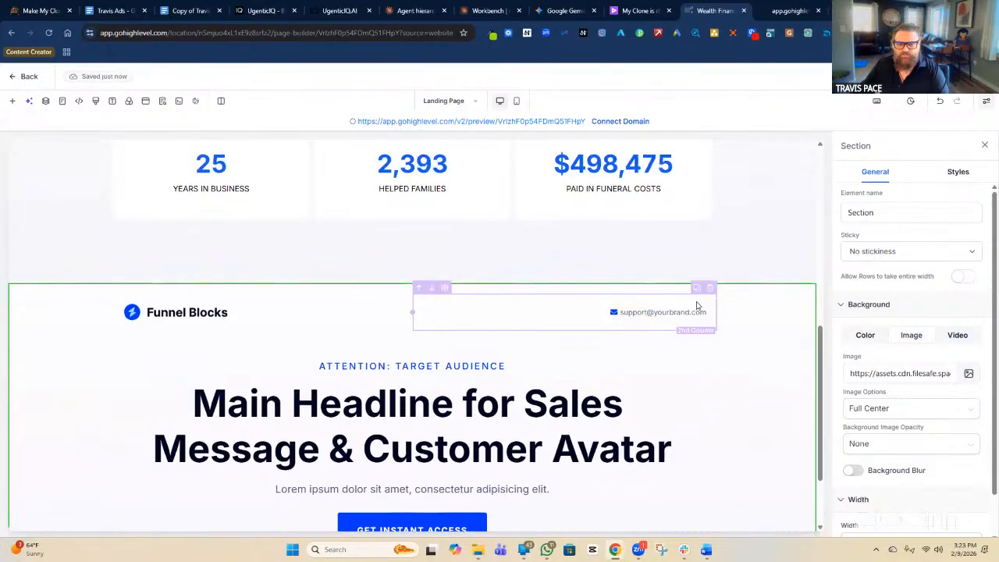
left_click(708, 289)
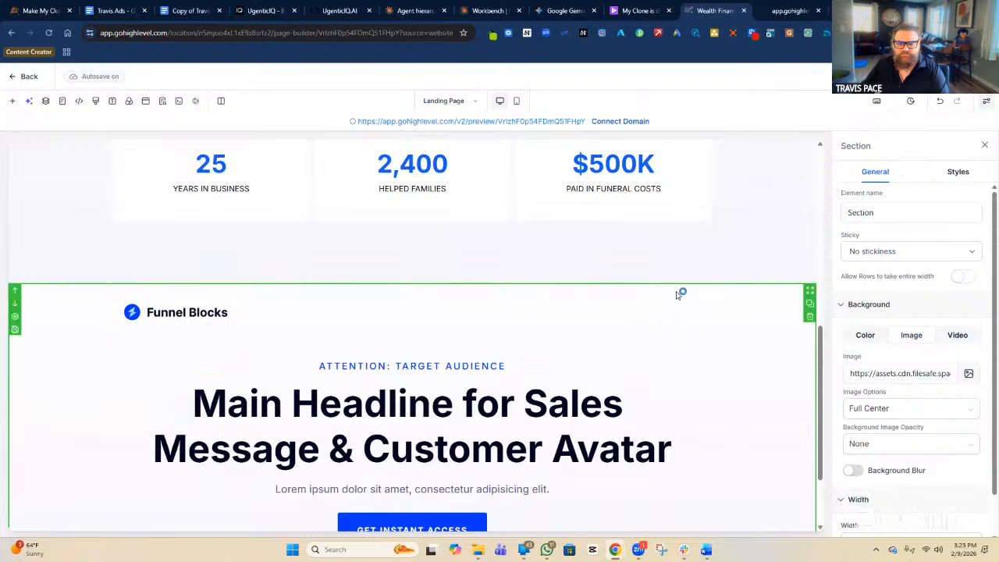
left_click(706, 294)
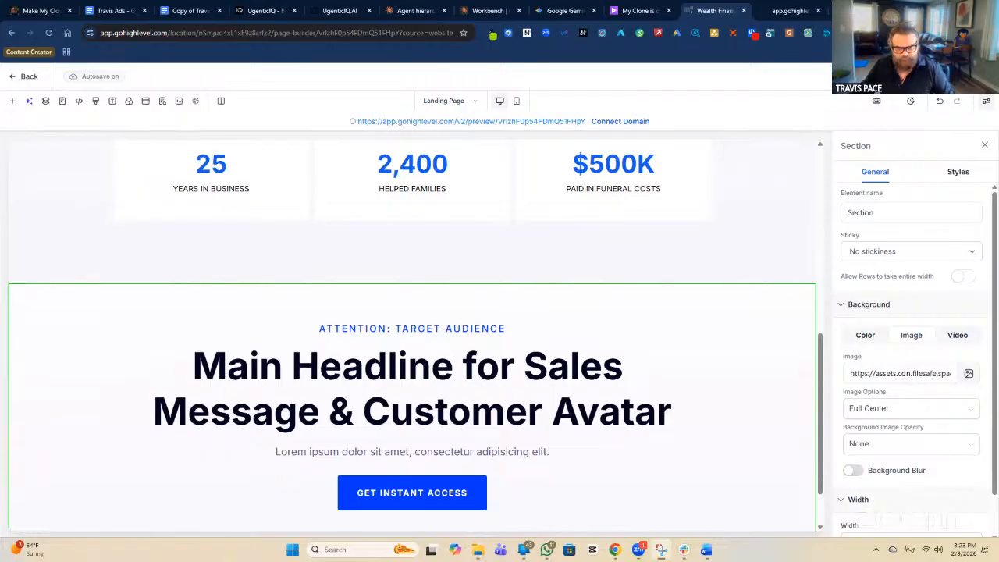
Replace the ATTENTION: TARGET AUDIENCE label with 'LARGEST PAIN THEY'.
left_click(472, 406)
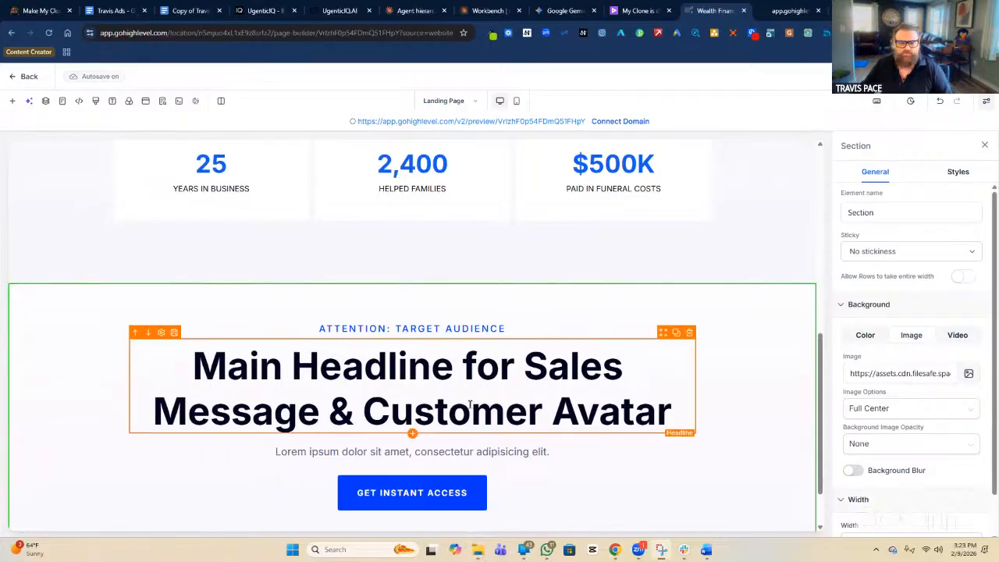
left_click(470, 327)
triple_click(471, 328)
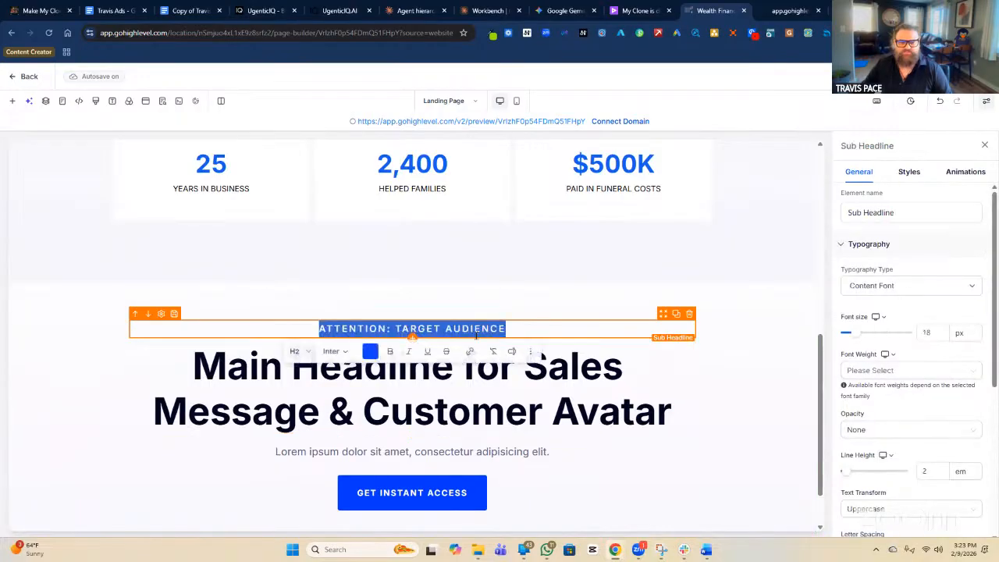
type("PAIN")
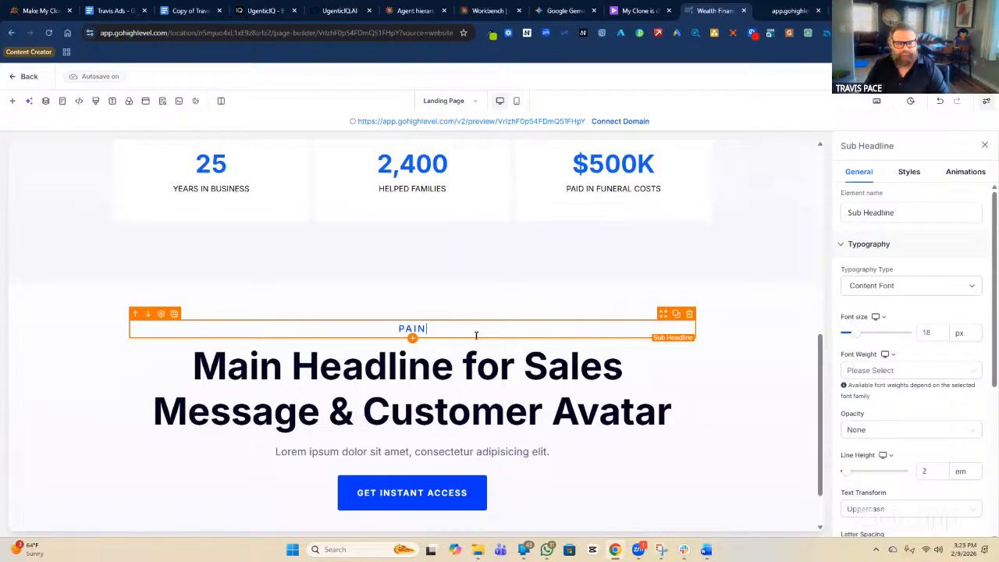
key("BackSpace")
key("BackSpace")
key("BackSpace")
key("BackSpace")
type("LA")
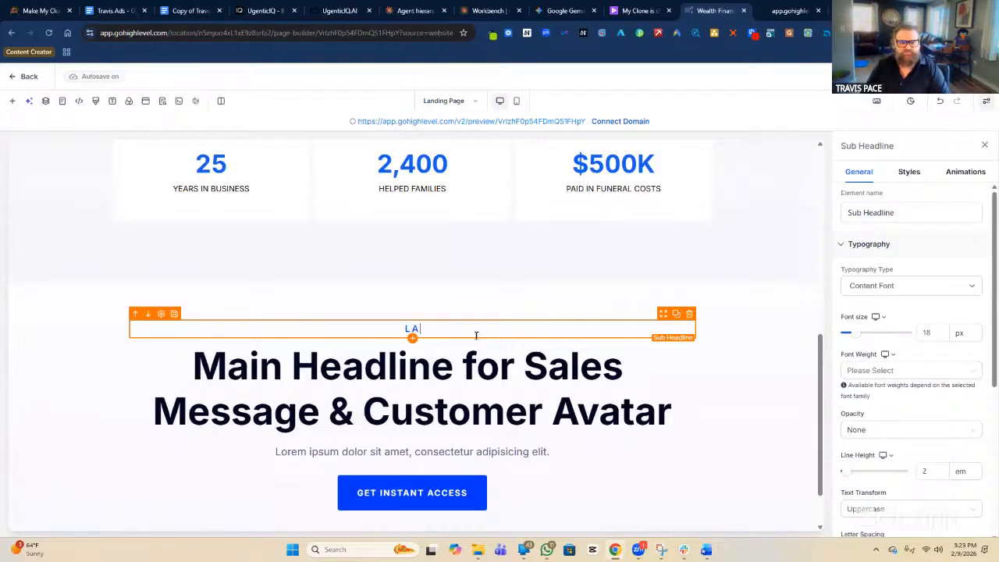
type("RGEST PAIN")
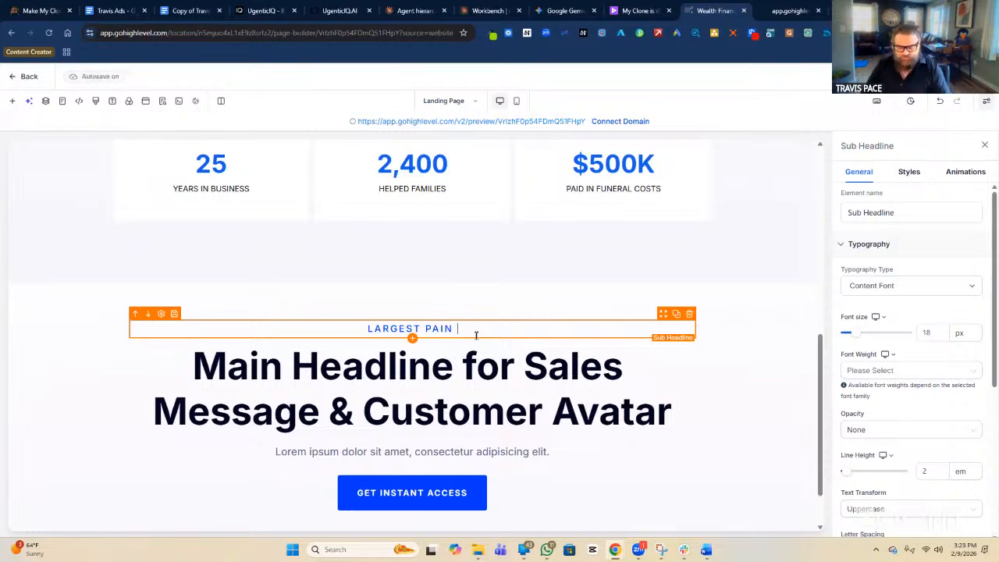
type("they")
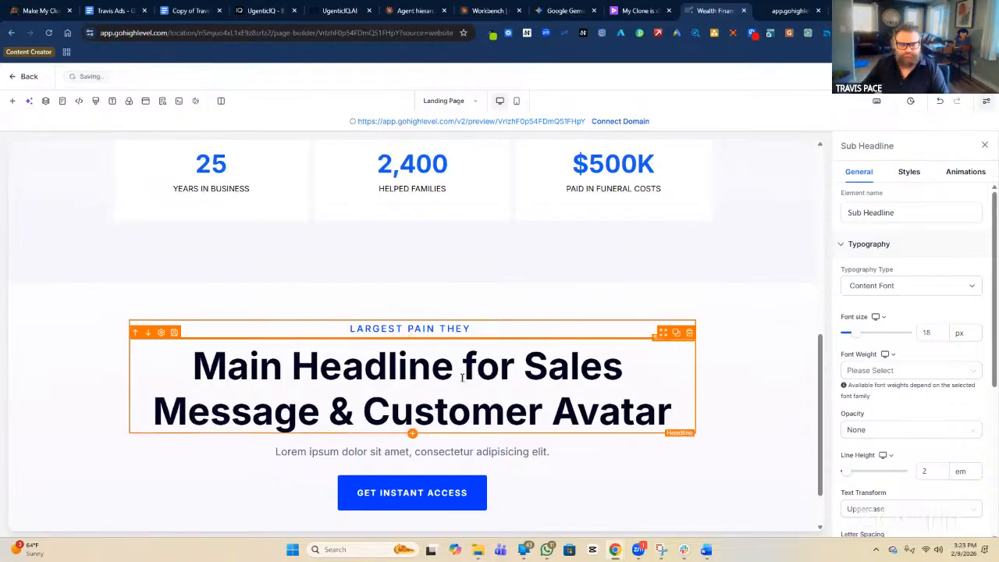
Rewrite the main headline as 'YOU NEED ENOUGH MONEY FOR THE FUNERAL AND BURIAL'.
double_click(463, 407)
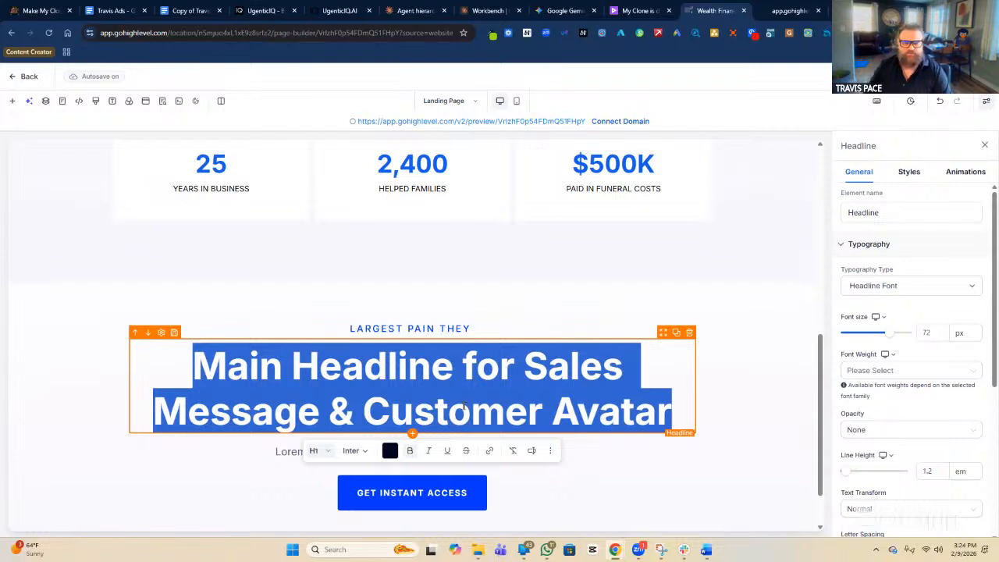
type("yOU")
key("BackSpace")
key("BackSpace")
key("BackSpace")
type("YOU NEED ENO")
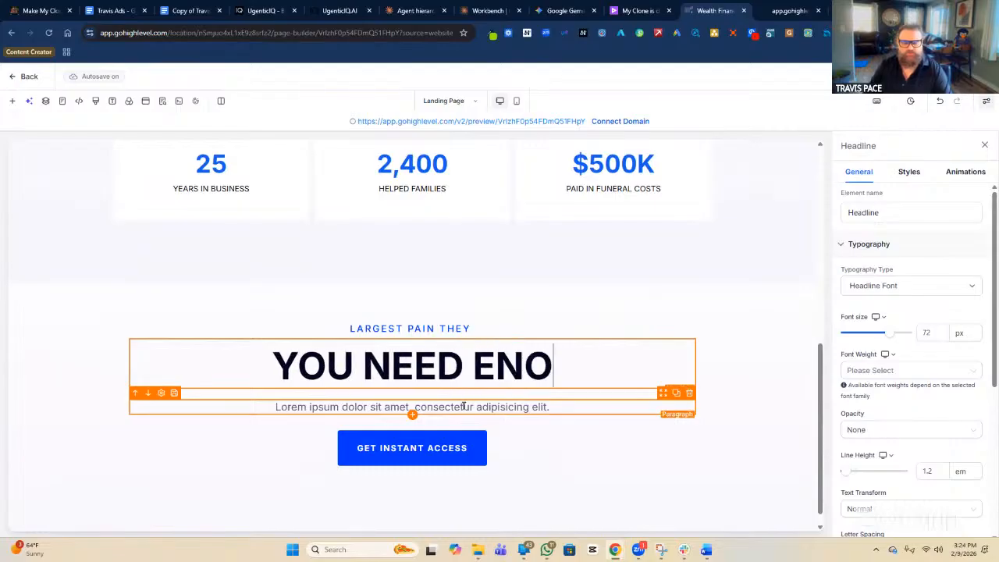
type("UGH MONE")
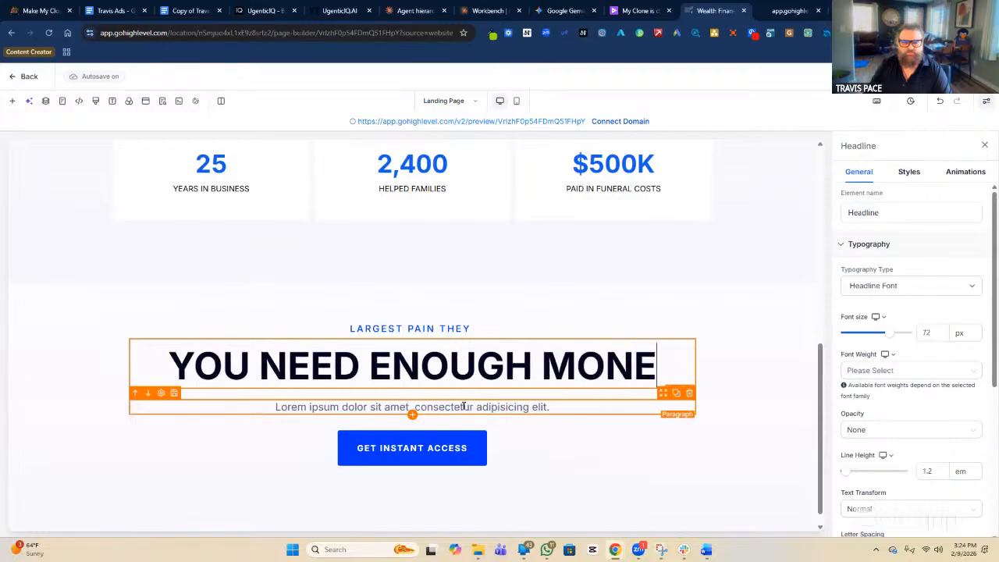
type("Y FOR THE ")
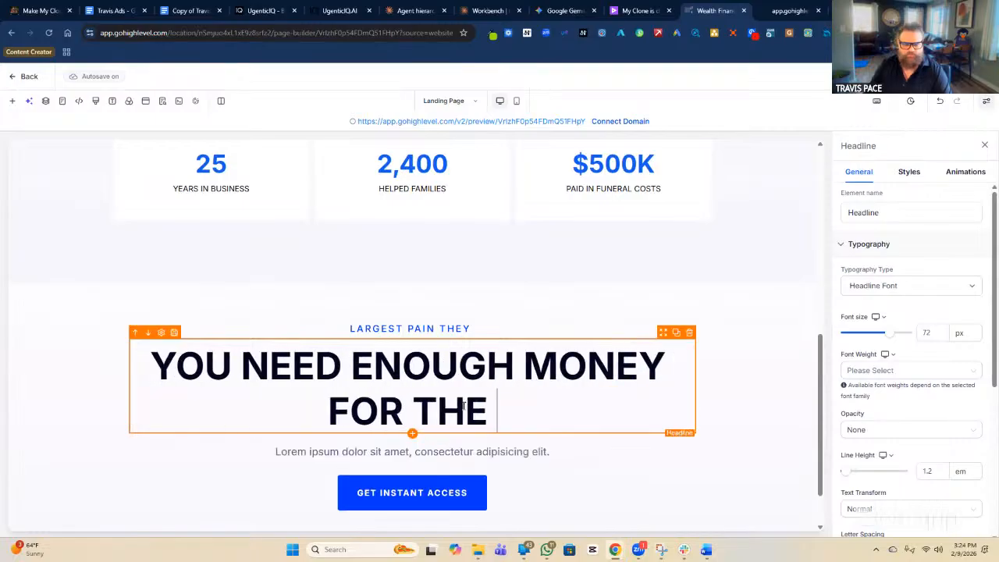
type("FUNERAL AND")
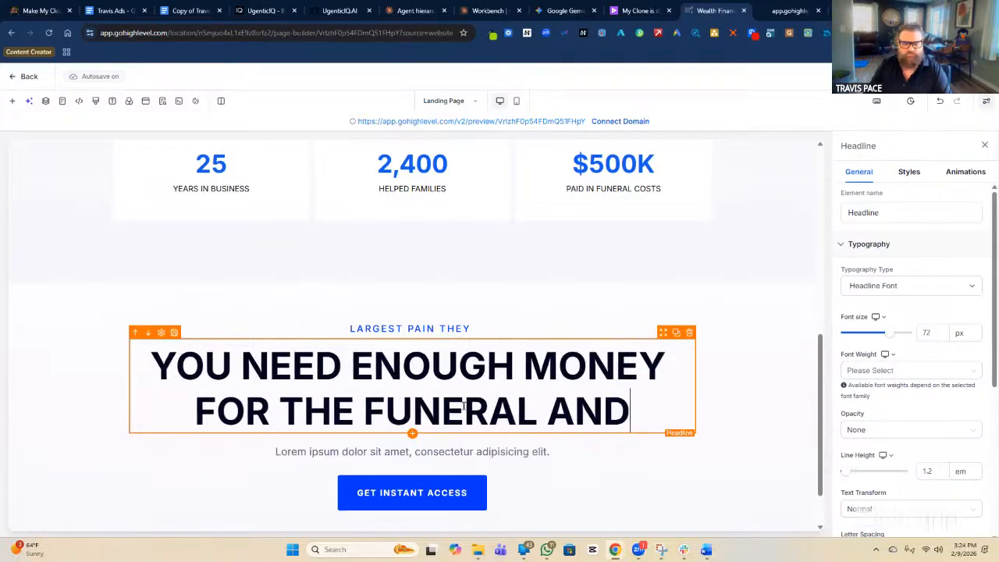
type(" BUIR")
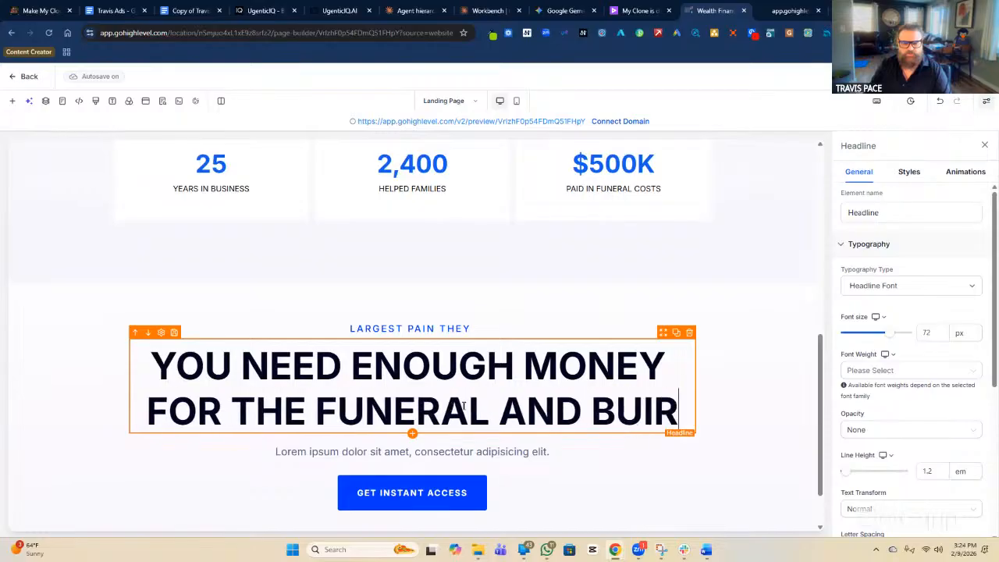
key("BackSpace")
key("BackSpace")
type("RIAL")
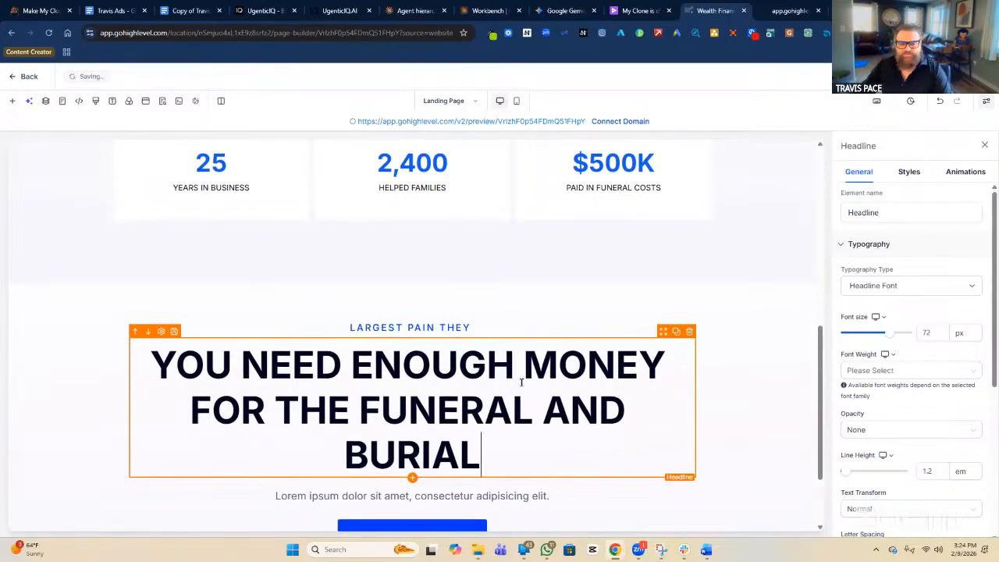
scroll(521, 382, "down", 2)
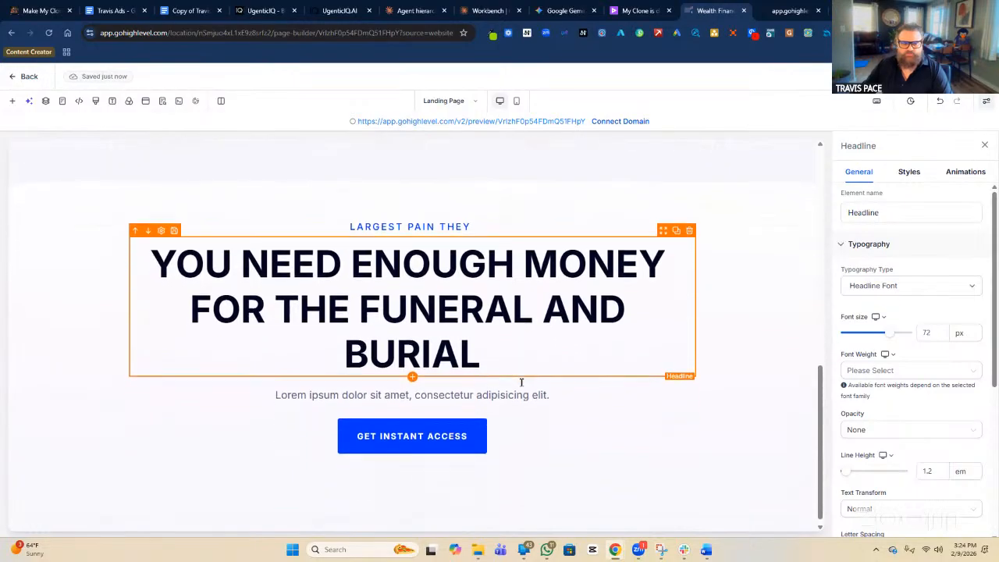
Replace the Lorem ipsum paragraph with 'YOU THINK ITS TOO EXPENSIVE, YOU HAVE SOMETHING ELSE ALREADY, OR BEEN DENIED IN THE PAST'.
triple_click(509, 393)
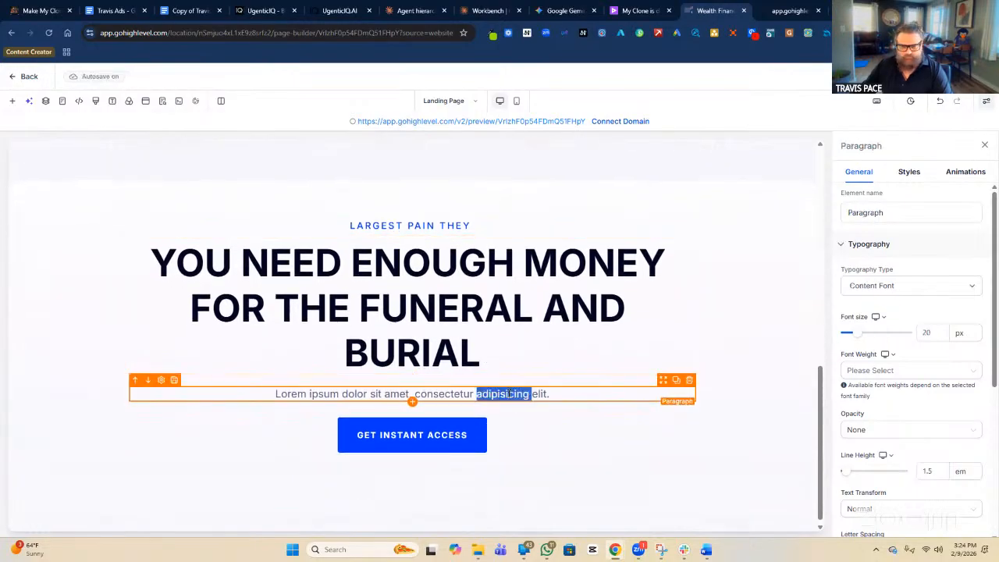
type("YOU ")
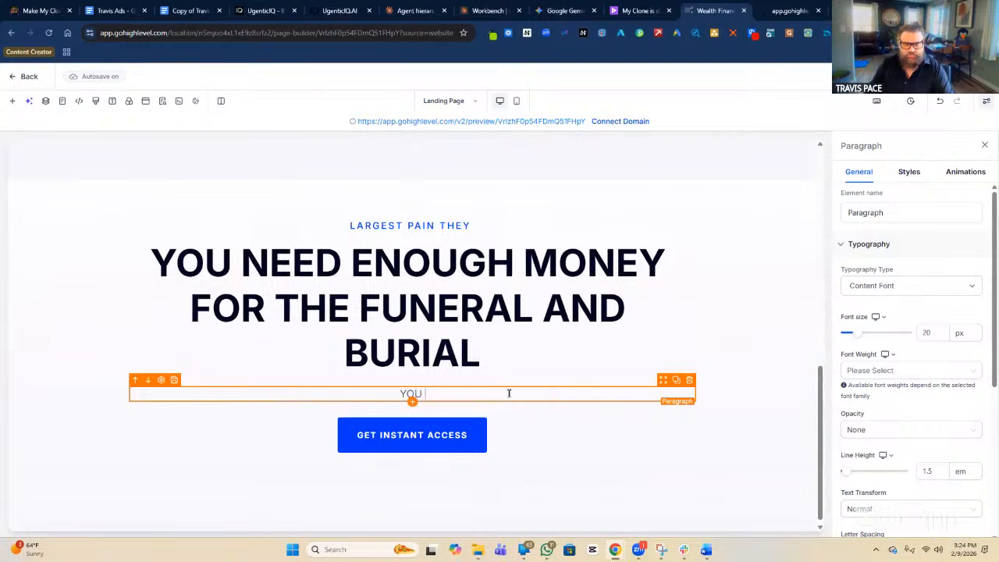
type("HAV")
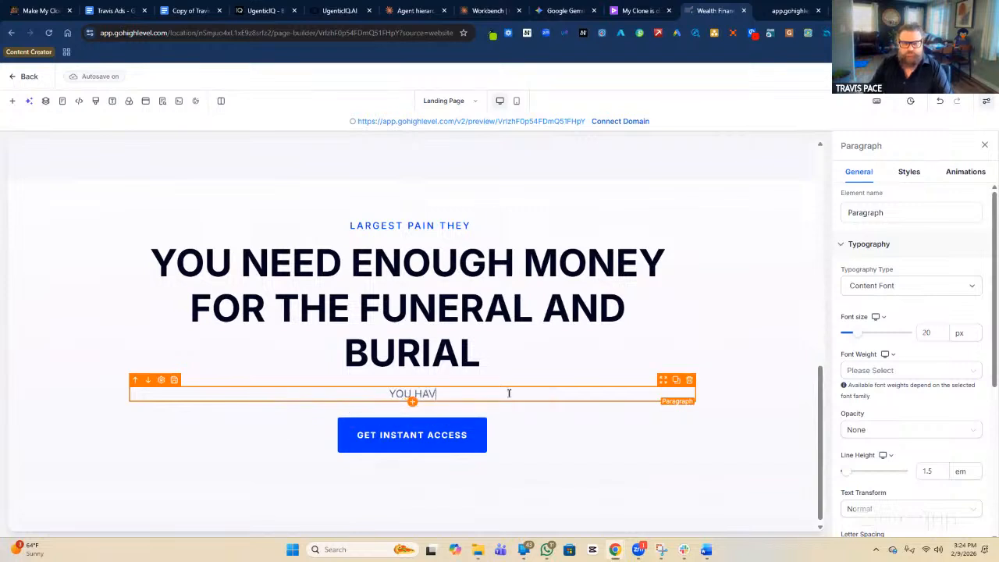
key("BackSpace")
key("BackSpace")
key("BackSpace")
type("THIN")
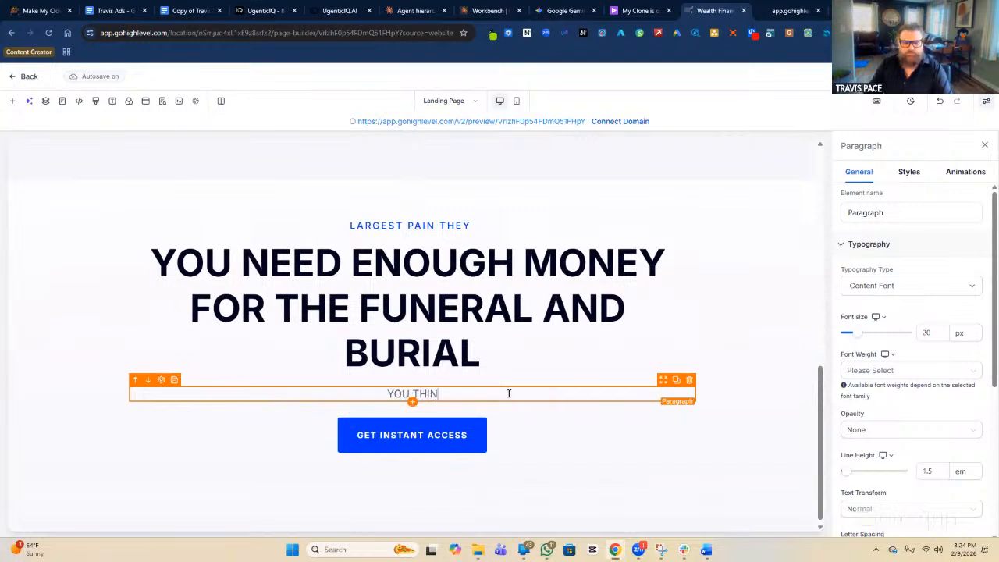
type("K ITS TOO EXP")
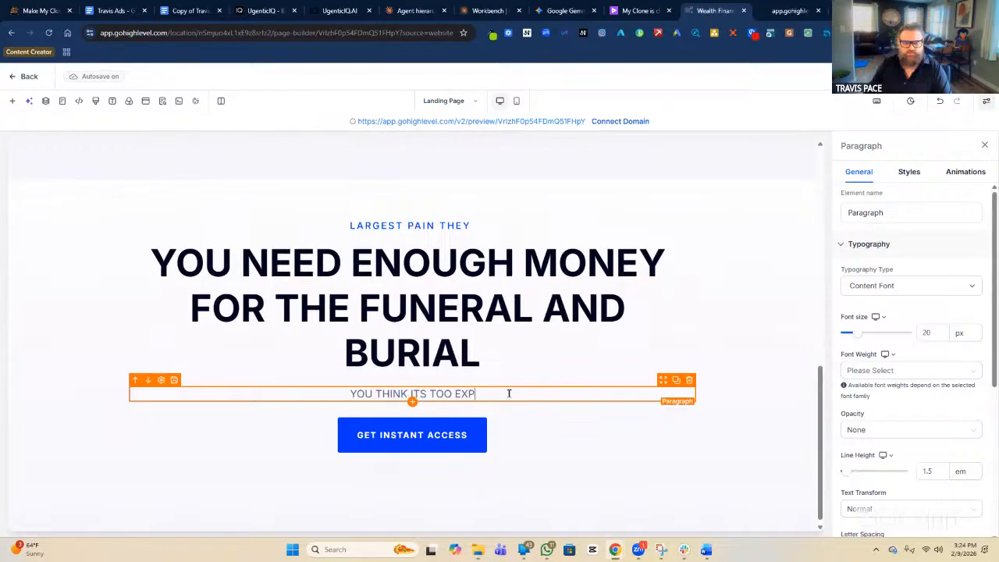
type("ENSIVE, ")
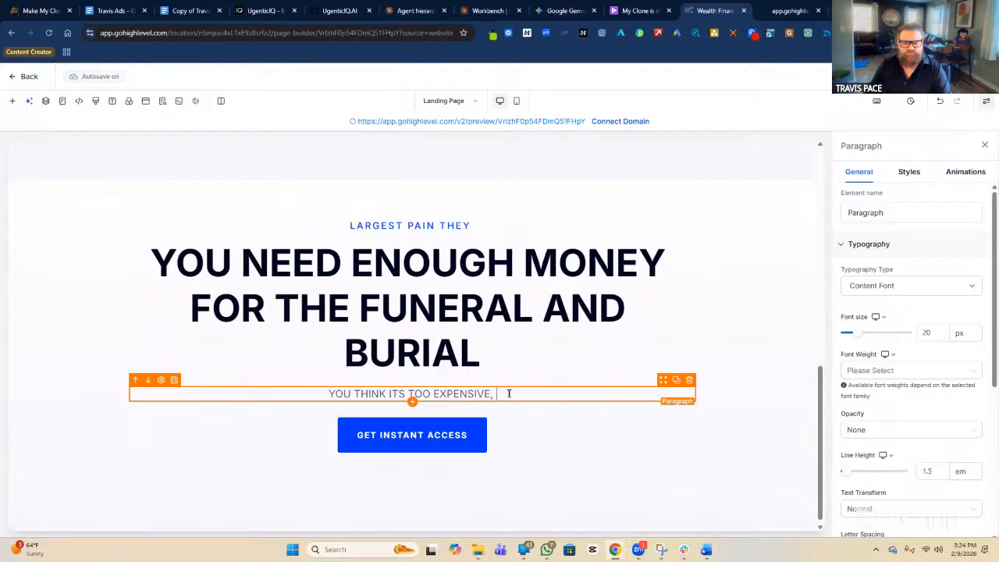
type("YOU HAVE SOME")
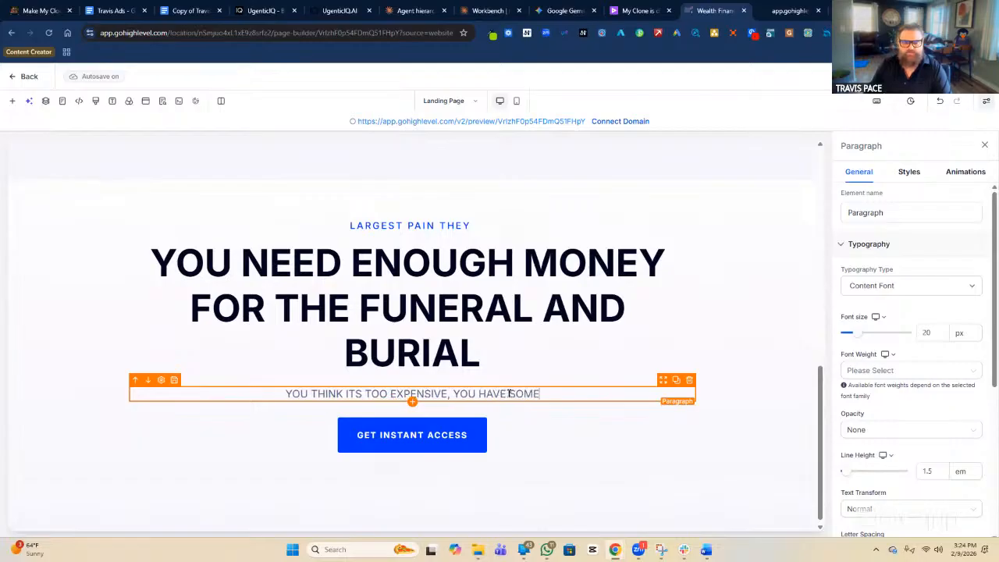
type("THING ")
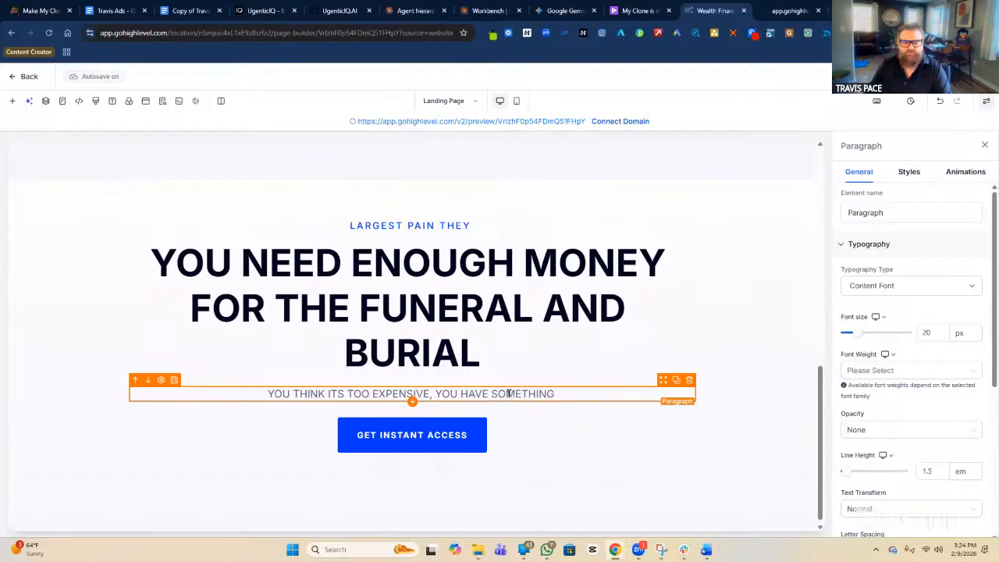
type("ELSE ALREADY")
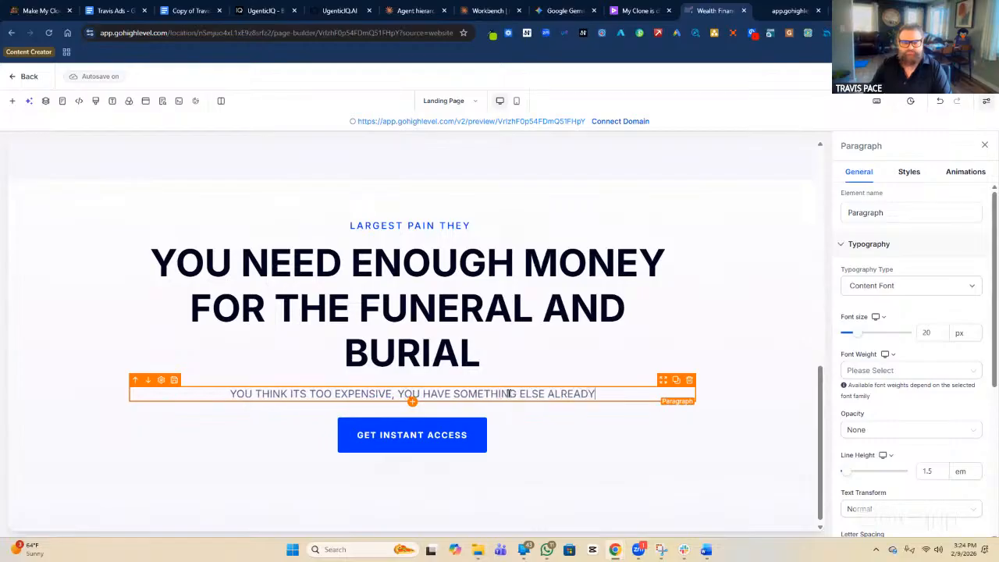
type(", OR BEEN ")
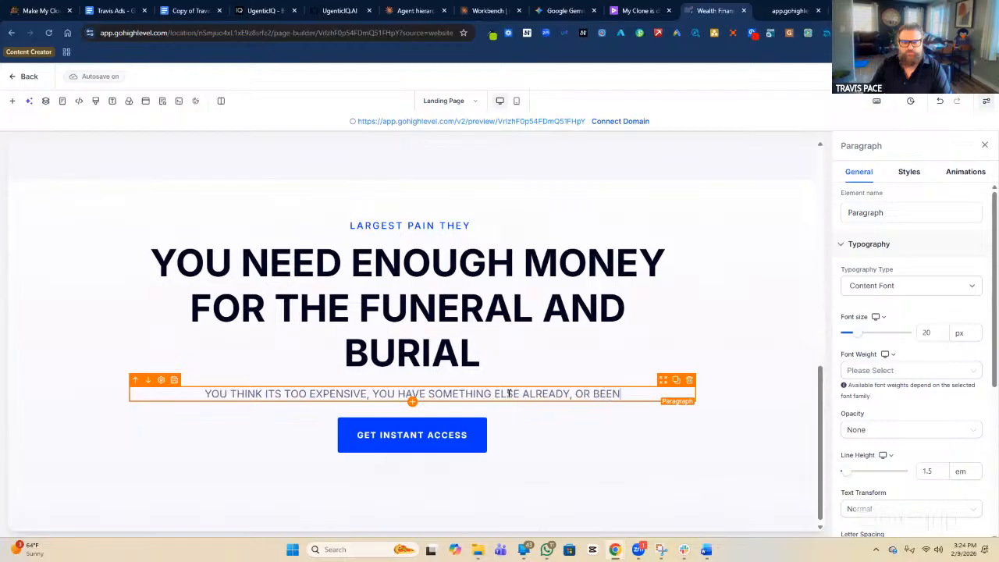
type("DENEID")
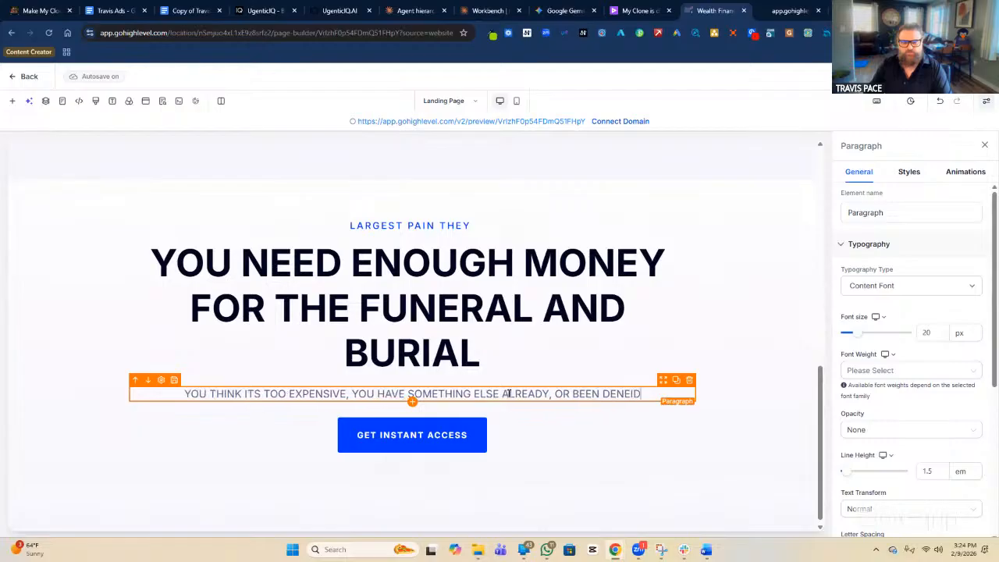
type("ED")
key("BackSpace")
key("BackSpace")
key("BackSpace")
key("BackSpace")
type("IED IN THE PAST")
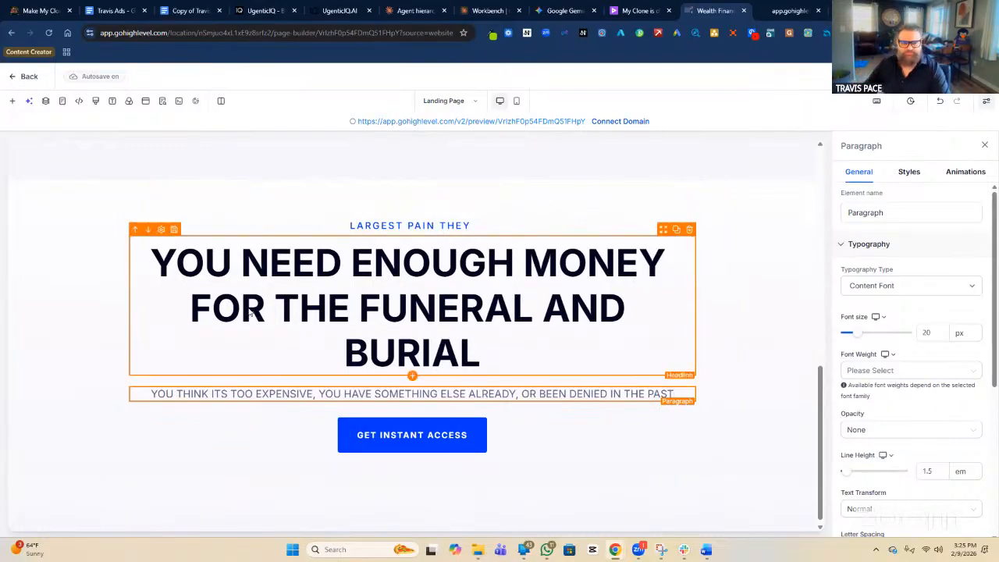
triple_click(442, 226)
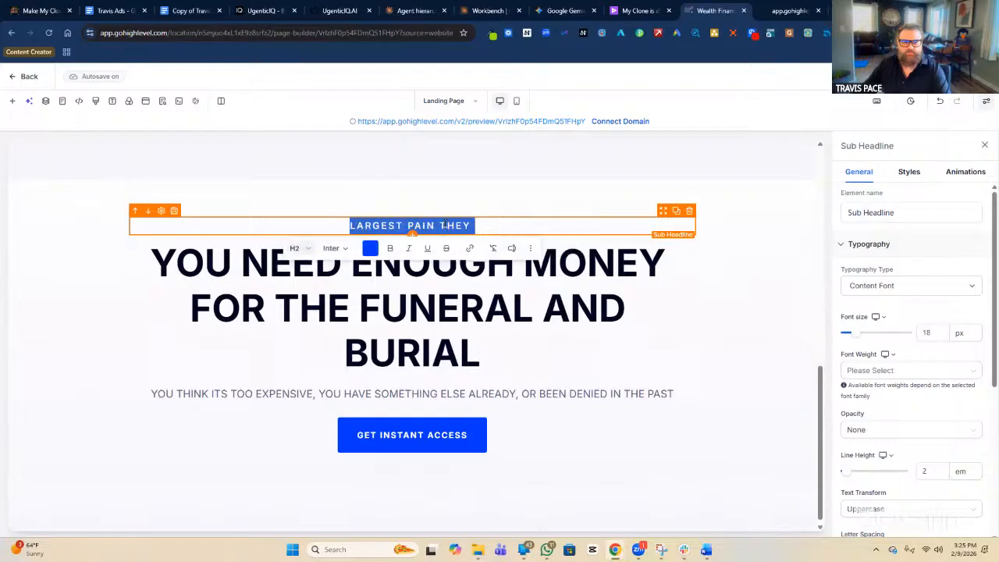
Change the label above the headline to 'HOW WILL YOU PAY FOR THE FUNERAL?'.
type("HOW")
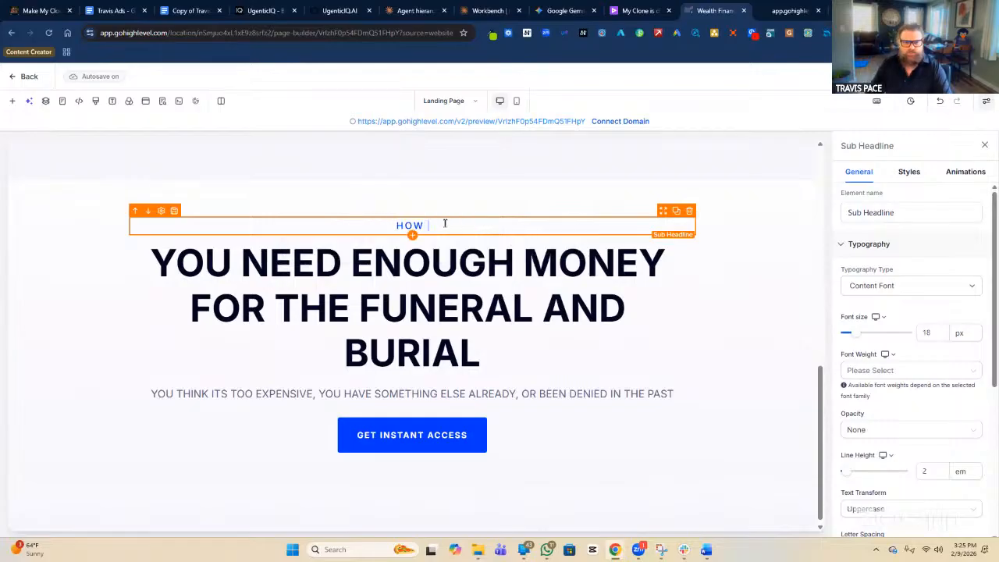
type(" WILL YOU PAY FOR THE FUNERAL?")
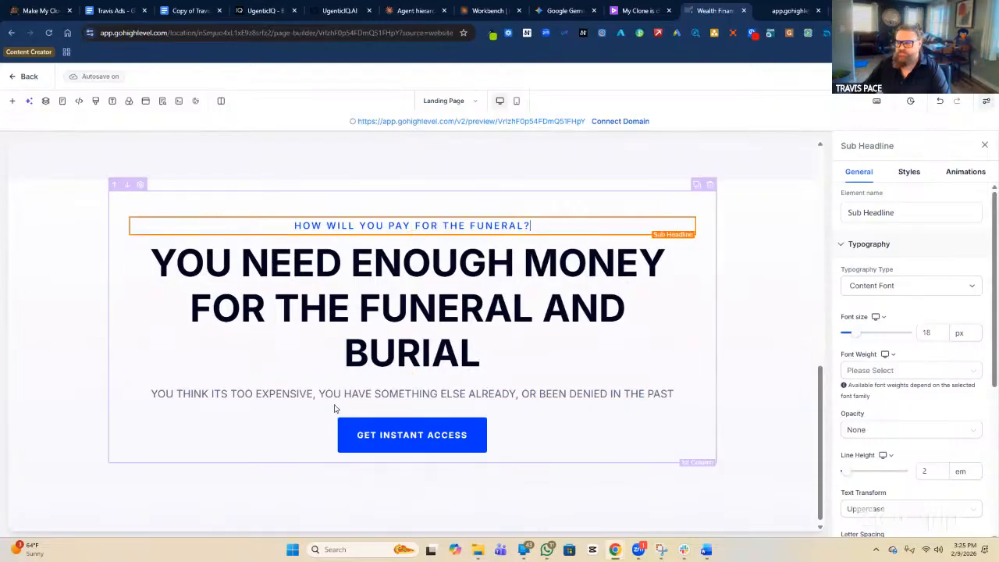
left_click(449, 434)
Change the GET INSTANT ACCESS button text to 'MAIN ACTION YOU NEED THEM TO TAKE'.
left_click(903, 286)
triple_click(903, 286)
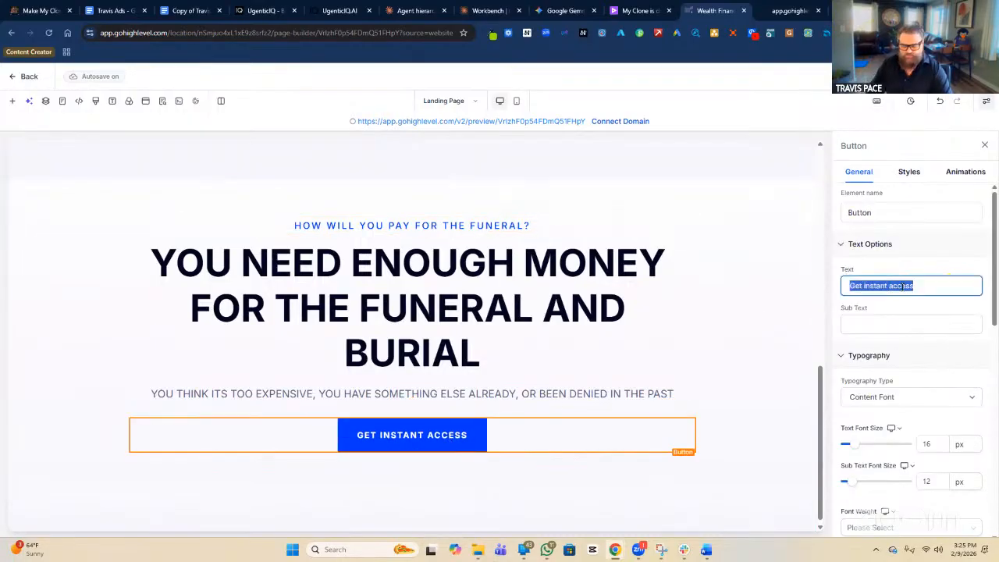
type("THE M")
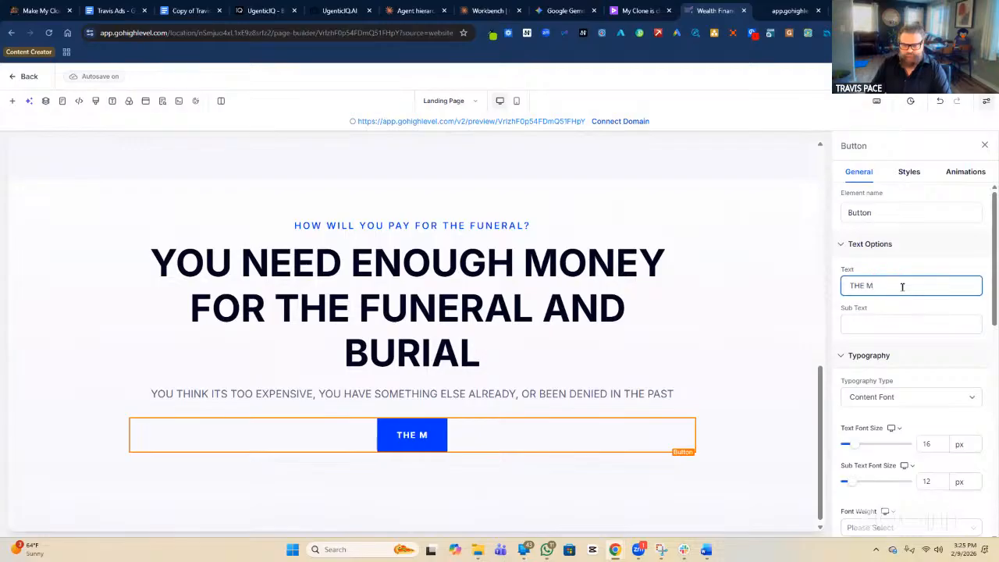
key("BackSpace")
key("BackSpace")
key("BackSpace")
key("BackSpace")
key("BackSpace")
type("MAIN ")
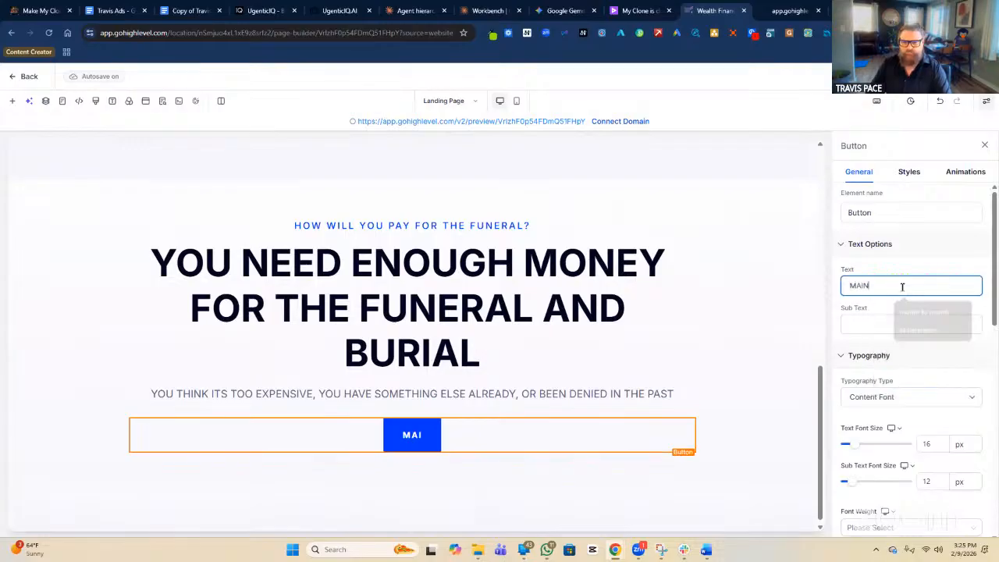
type("AC")
type("L")
key("BackSpace")
key("BackSpace")
key("BackSpace")
type("ION YOU NEED T")
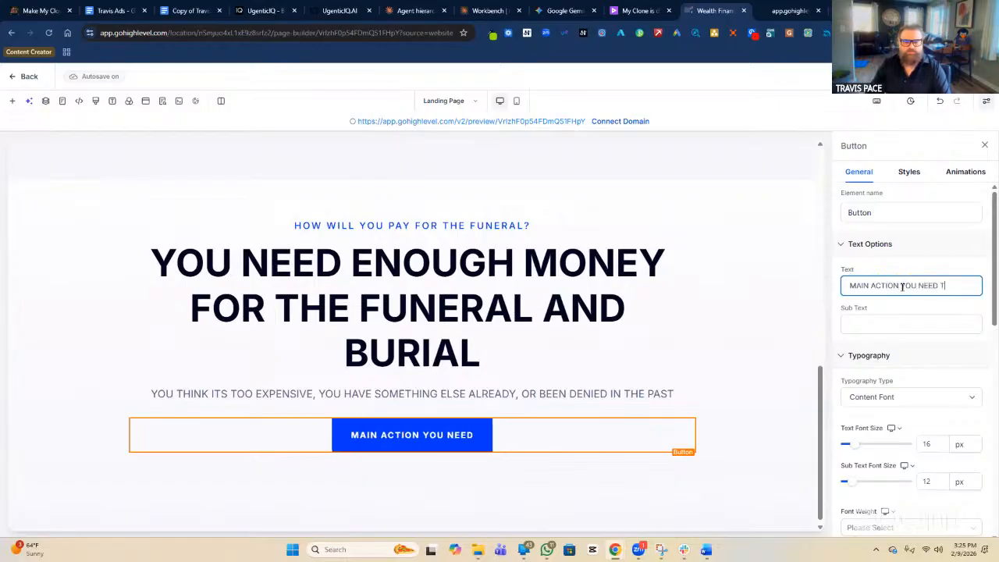
type("HEM TO TAL")
key("BackSpace")
type("KE")
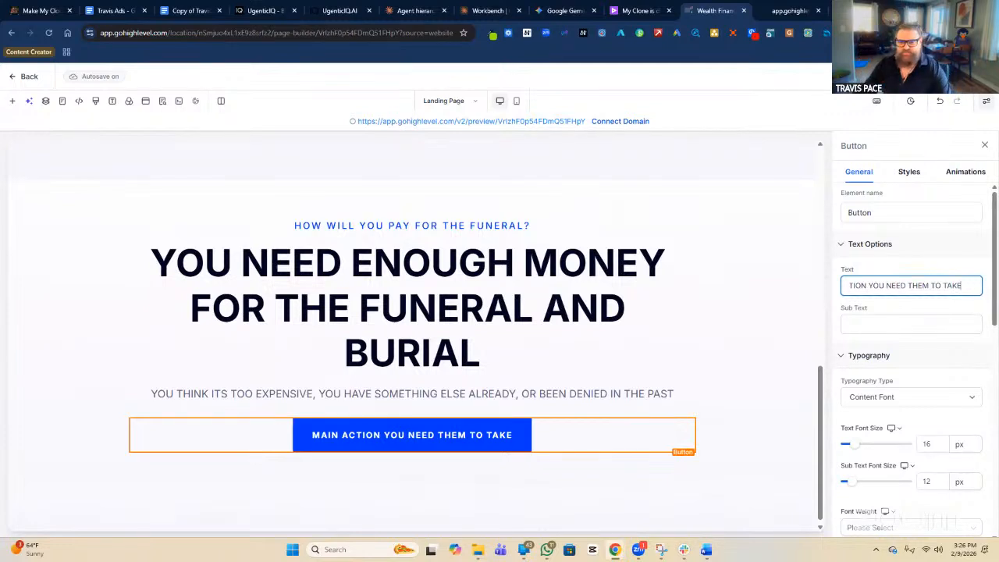
left_click(763, 292)
Put 'PAIN & PROBLEM' before 'Section' in the funeral-cost section's Element name.
left_click(847, 217)
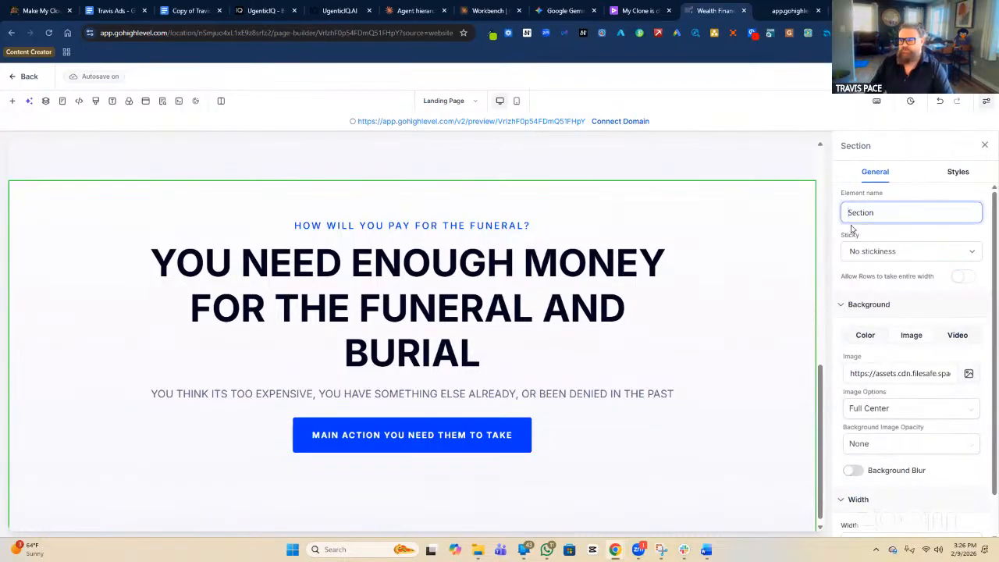
type("pROB")
key("BackSpace")
key("BackSpace")
key("BackSpace")
key("BackSpace")
type("PAIN")
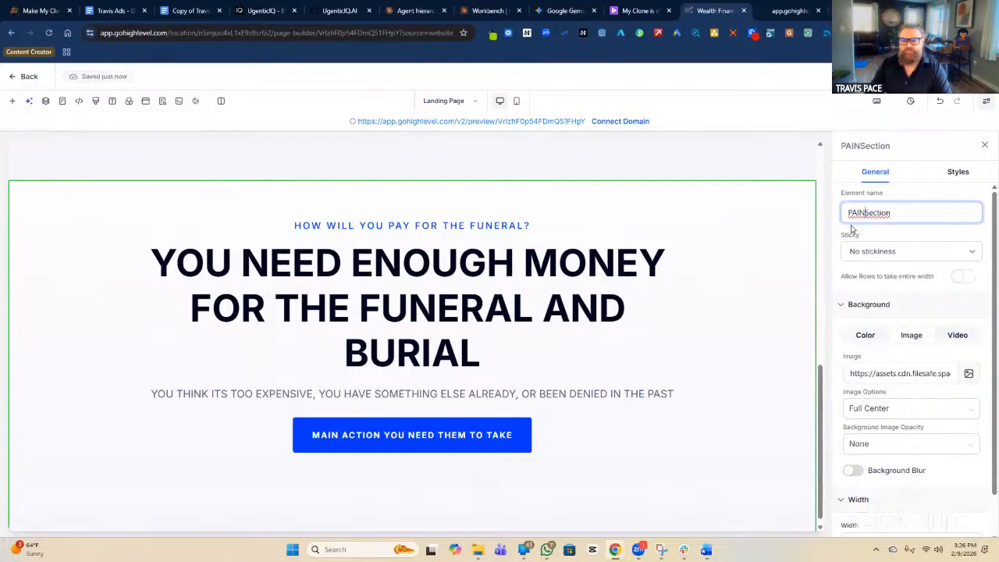
type(" & PROB")
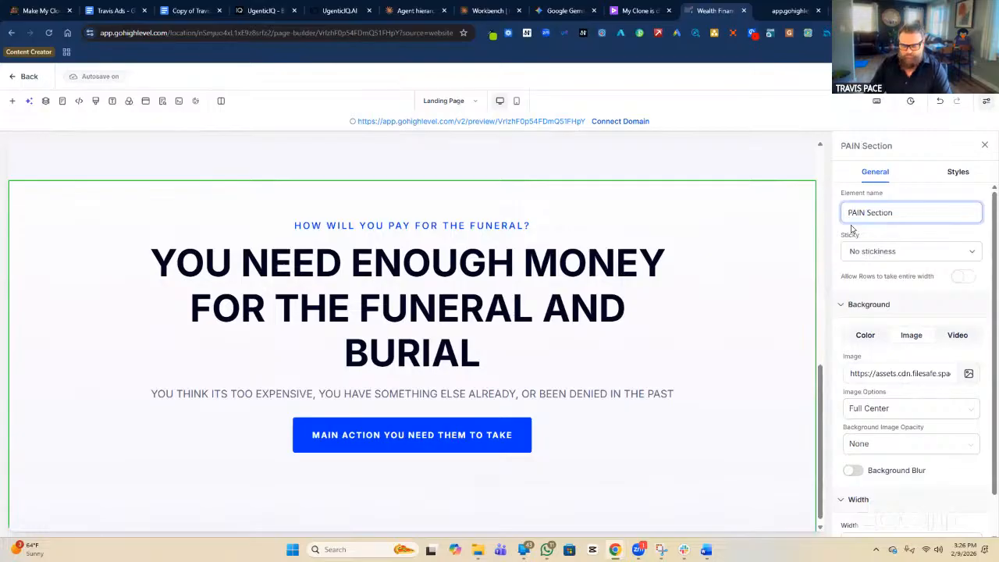
type("LEM")
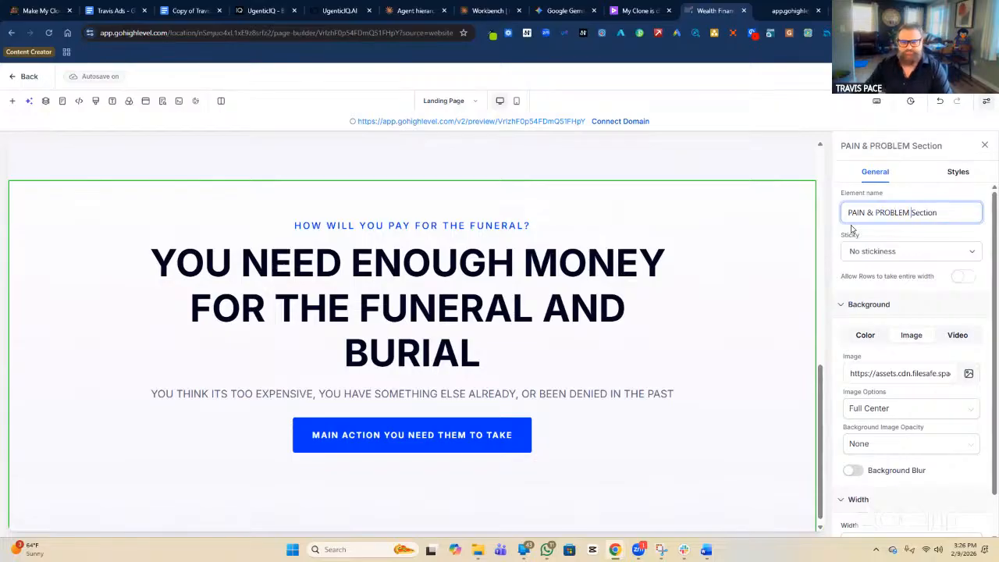
left_click(806, 251)
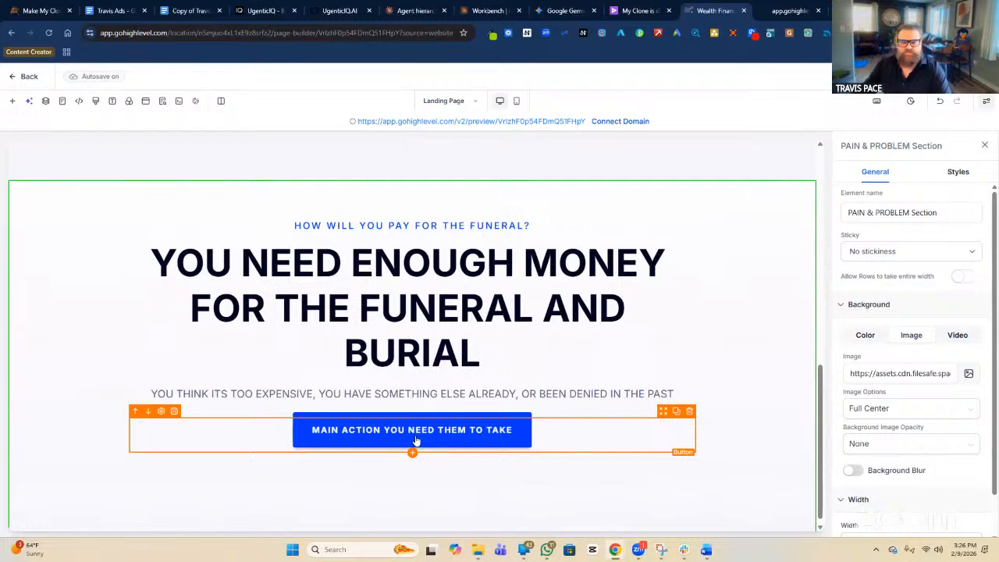
Review the hero button and three counters, then select the PAIN & PROBLEM section's MAIN ACTION button.
scroll(415, 441, "up", 5)
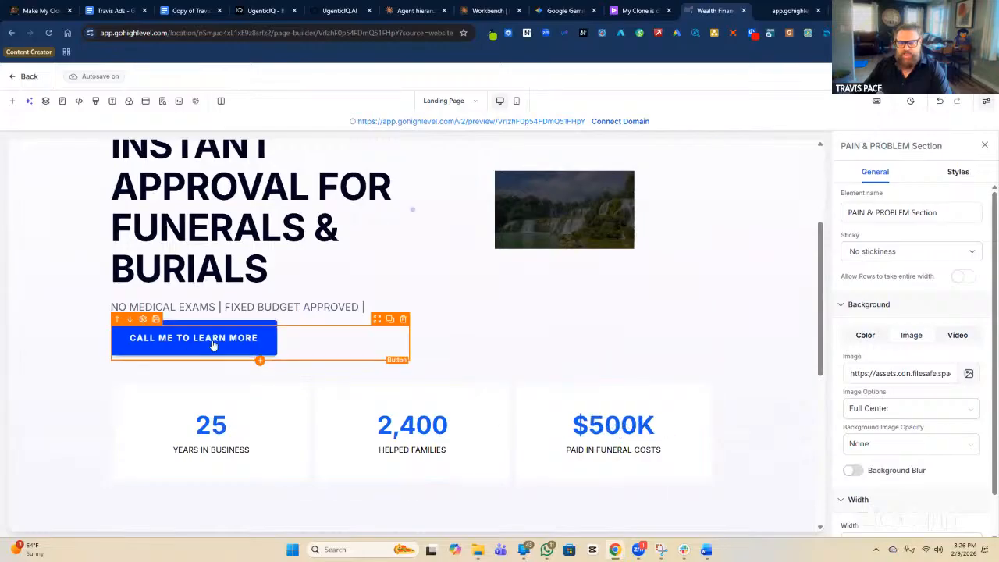
scroll(213, 345, "up", 3)
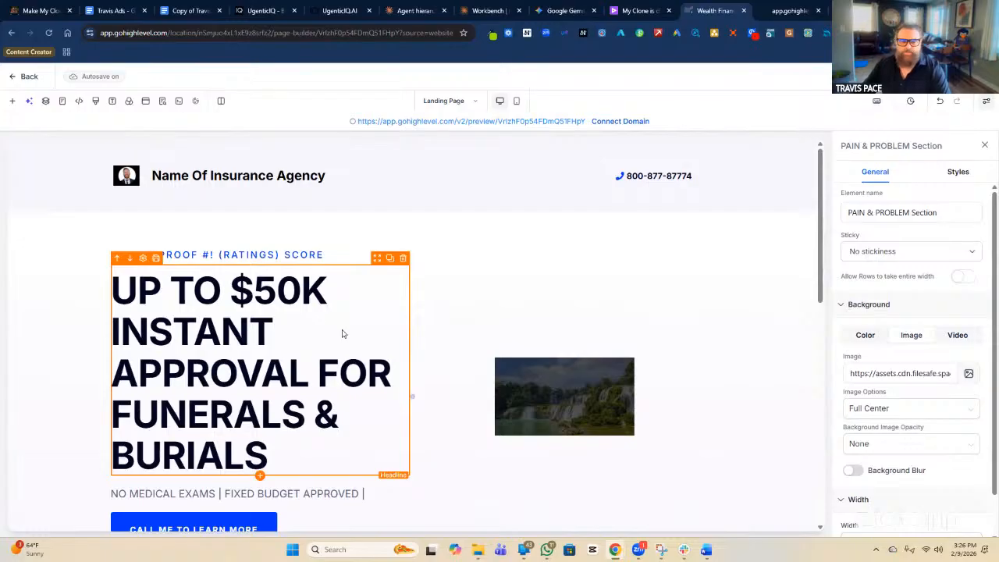
scroll(341, 334, "down", 1)
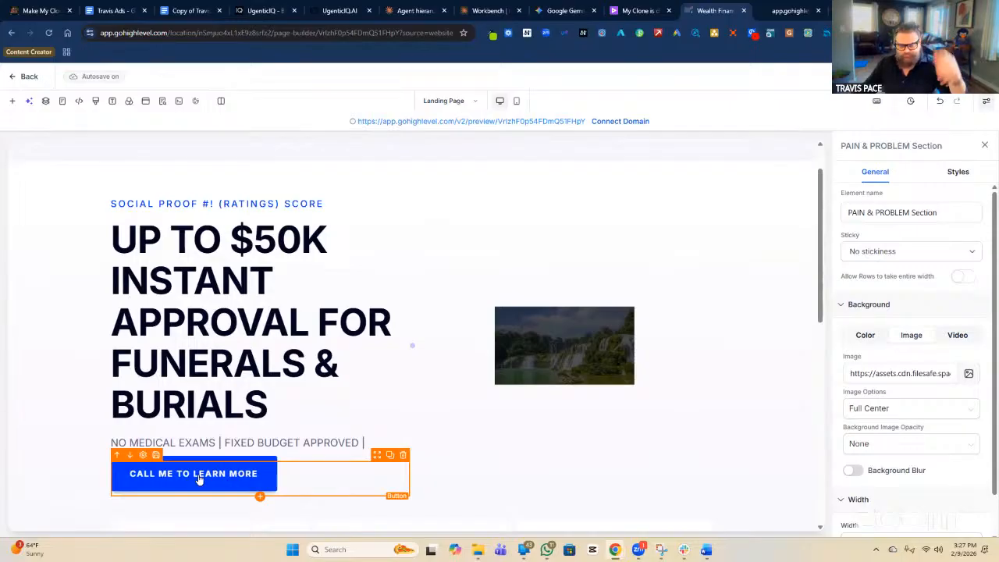
scroll(199, 479, "down", 3)
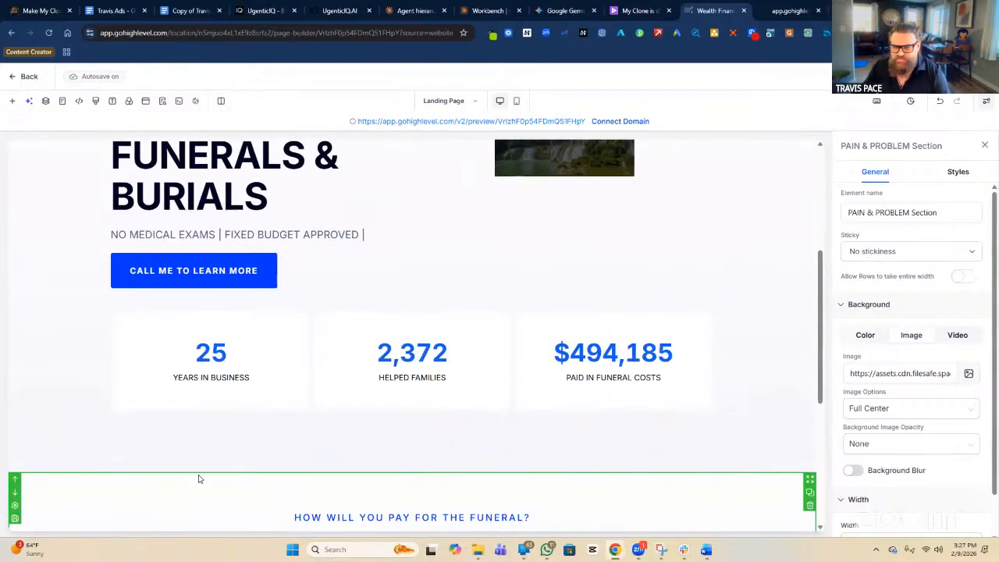
scroll(199, 480, "down", 4)
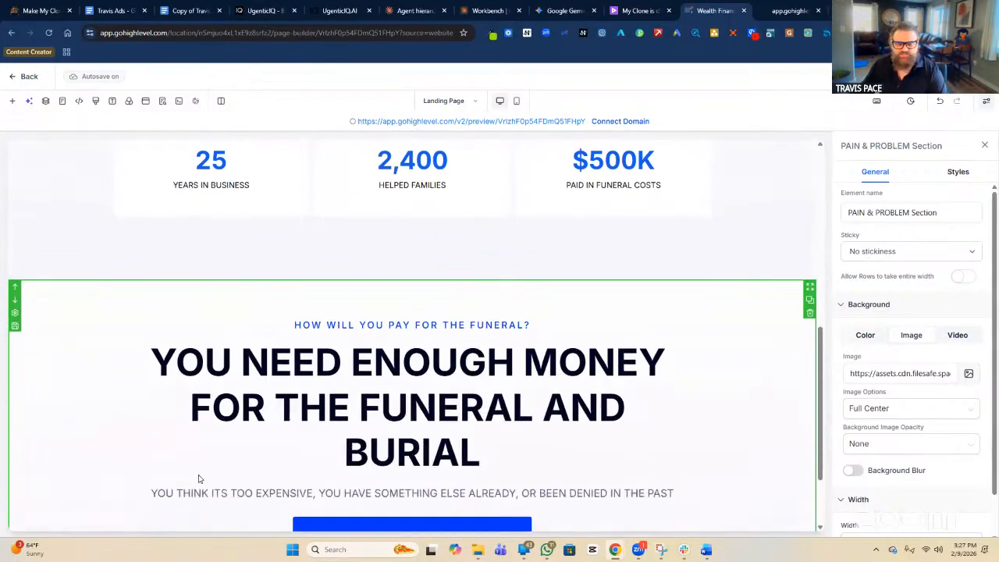
left_click(394, 427)
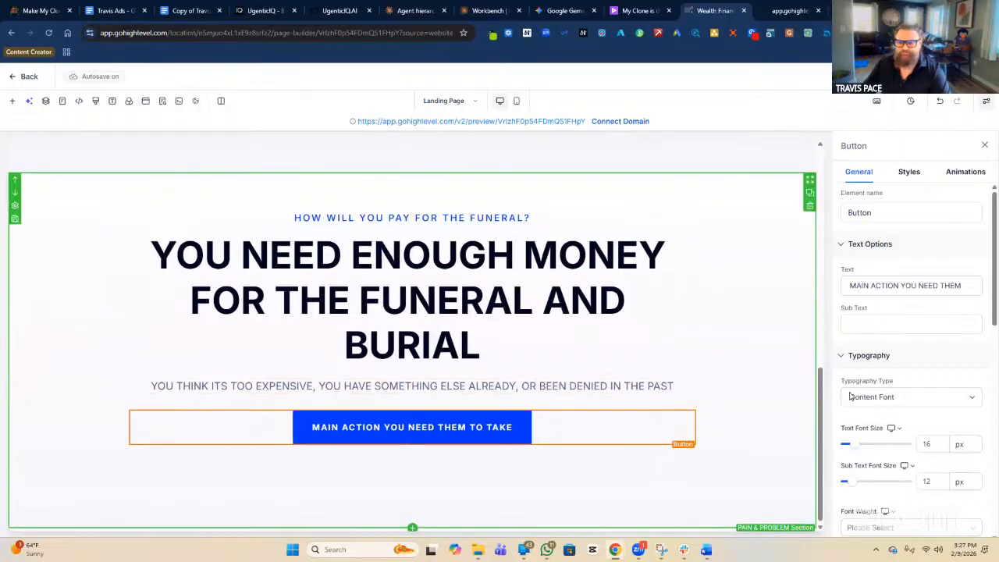
Change the button text to 'CALL ME TODAY IF YOU HAVE THIS PROBLEM', replacing 'TO SOLVE THIS PROBLEM'.
triple_click(906, 286)
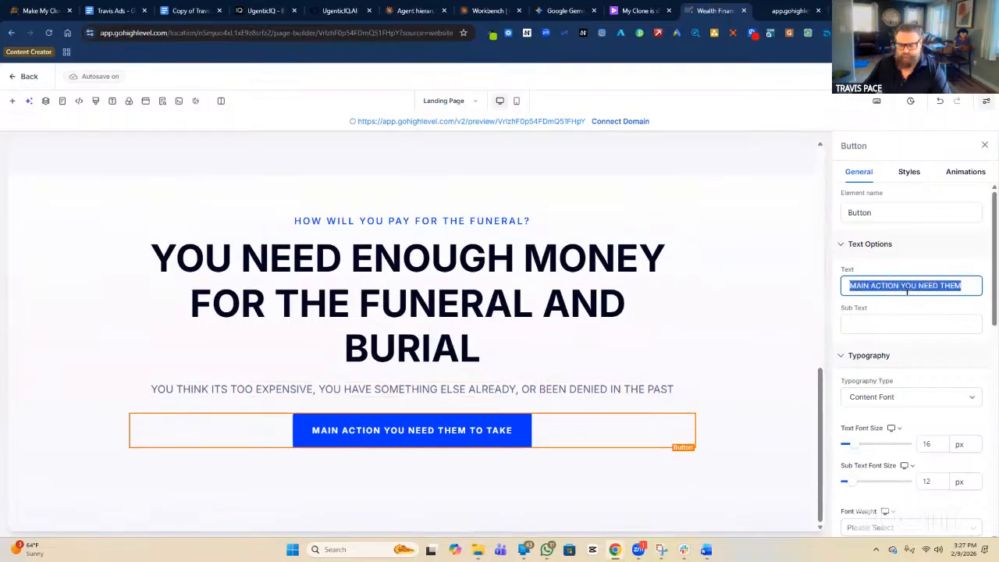
type("CALL ME TO")
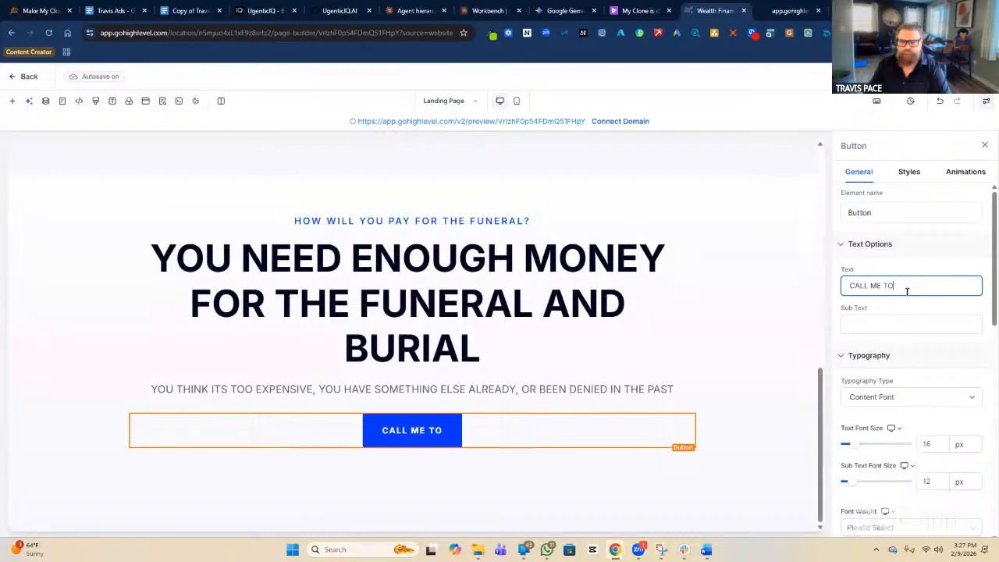
type("DAY TO SOLVE ")
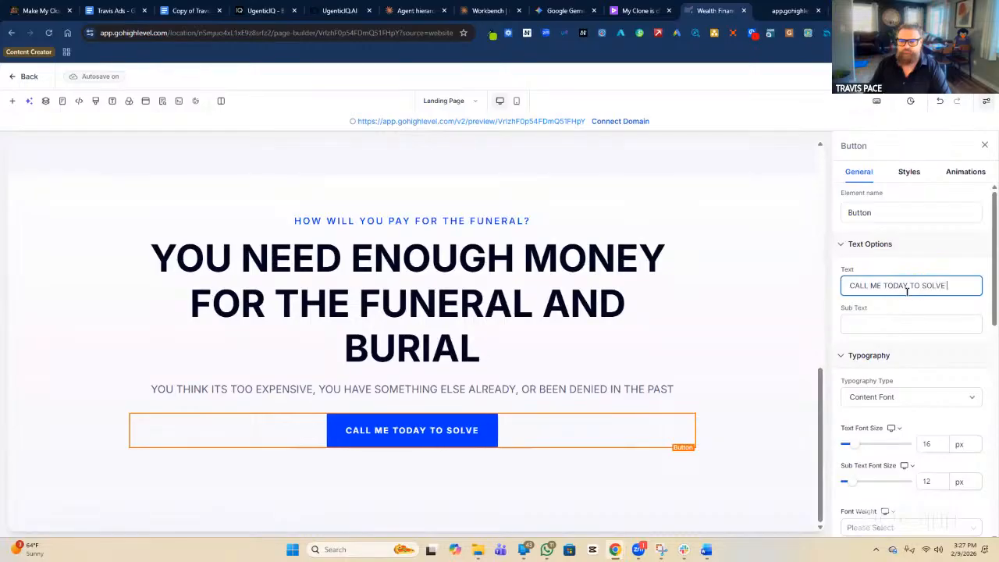
type("THIS PROBLEM")
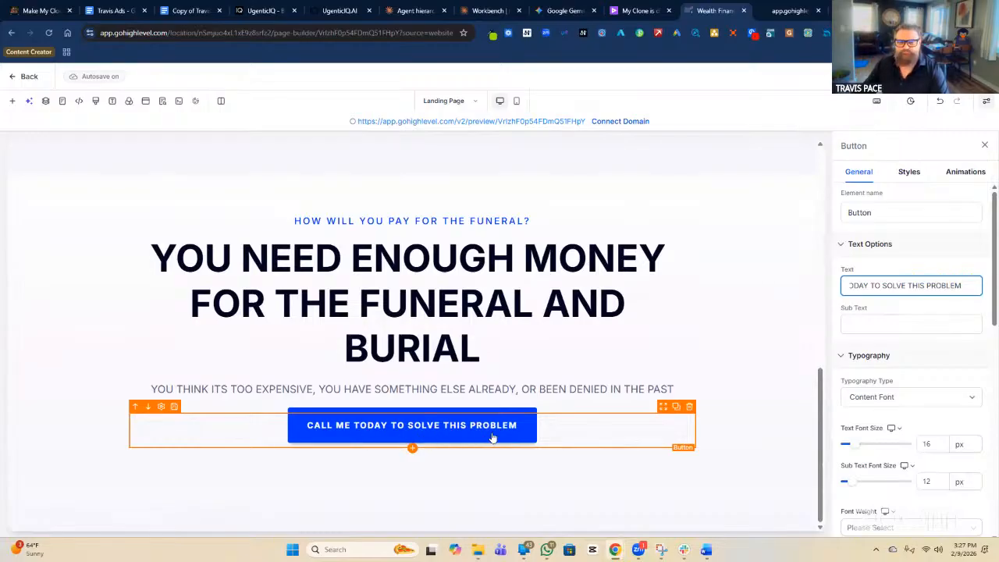
scroll(493, 437, "up", 3)
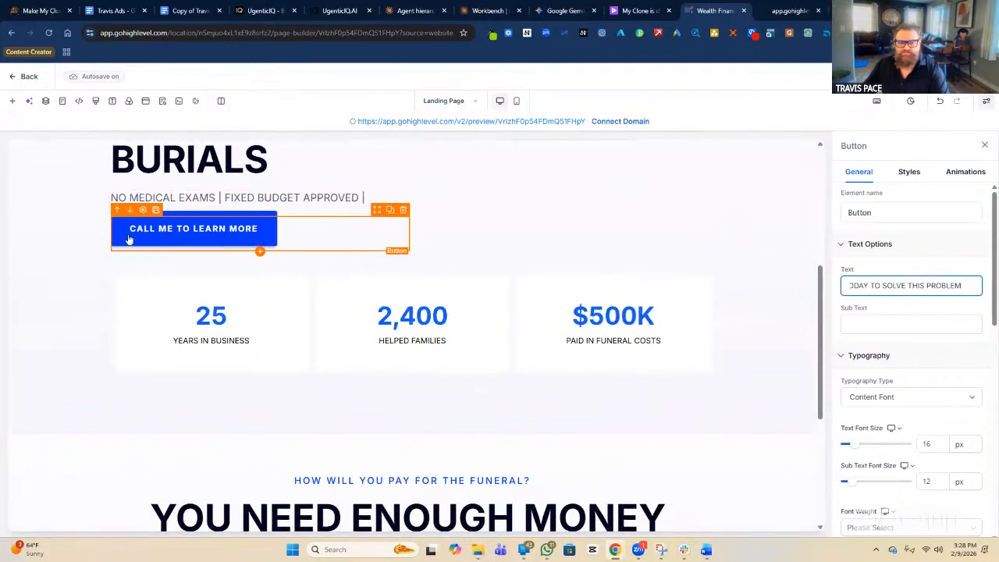
scroll(161, 240, "up", 2)
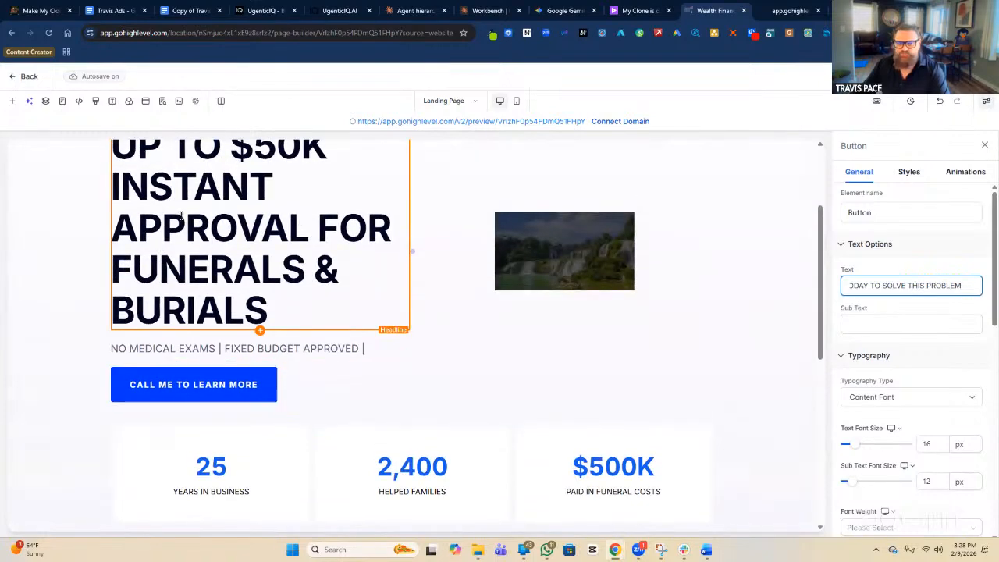
scroll(181, 216, "down", 5)
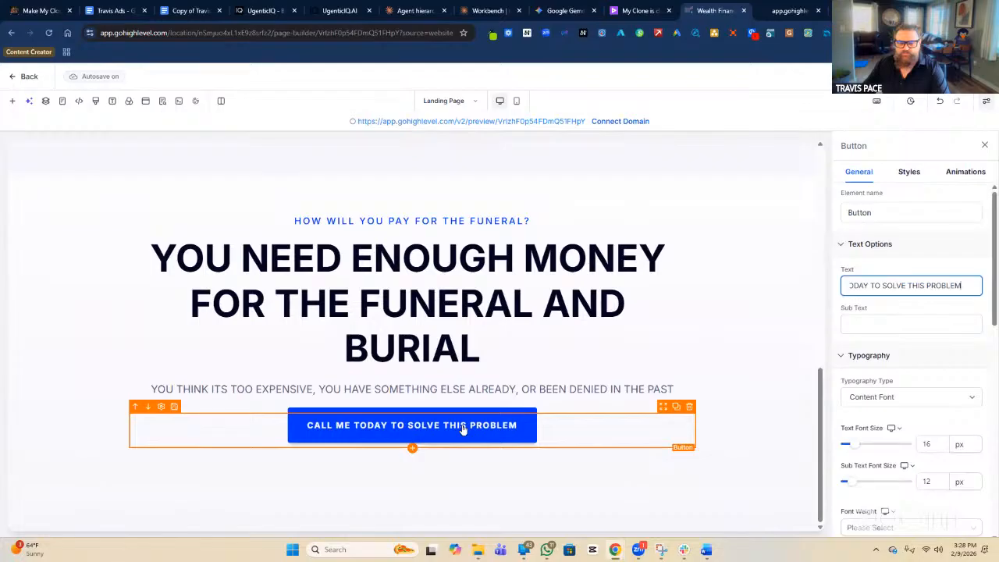
left_click(894, 285)
left_click_drag(870, 286, 961, 285)
type("IF Y")
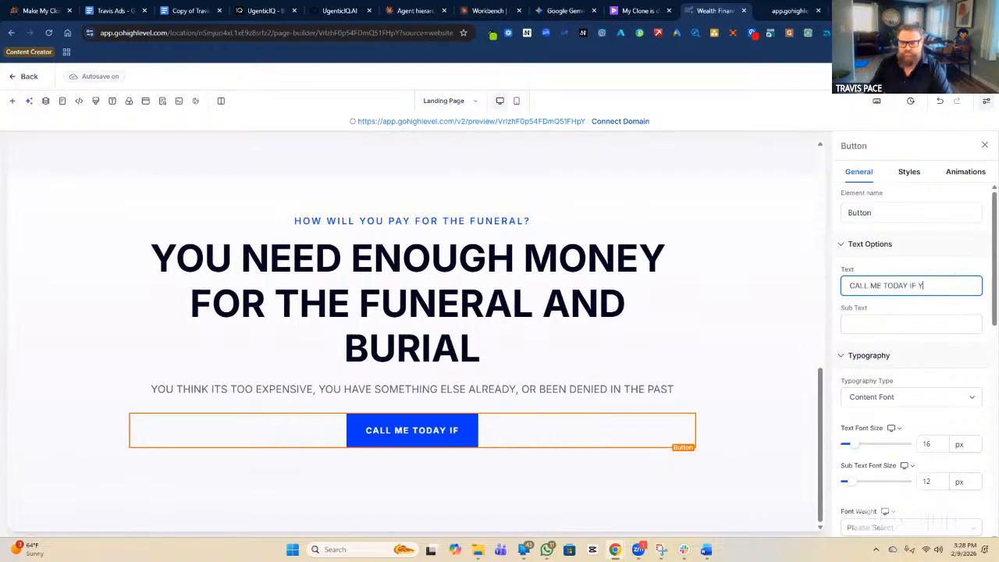
type("OU HAVE THIS PROBLEM")
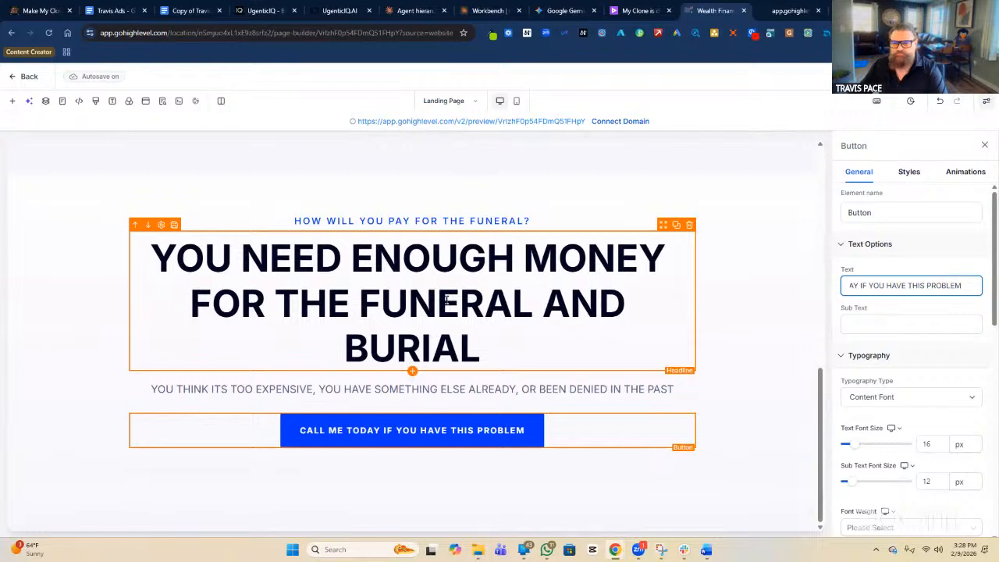
left_click(549, 313)
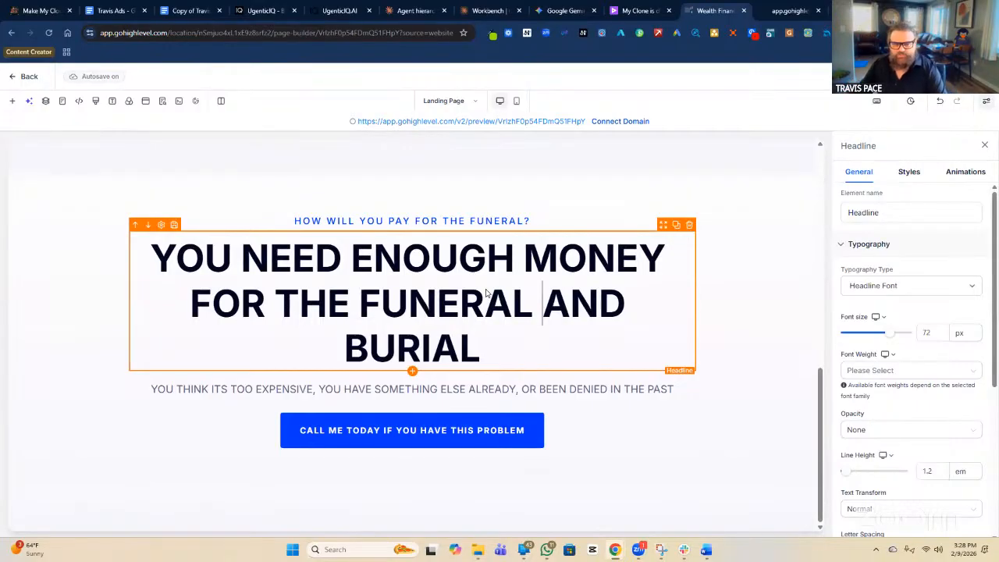
left_click(774, 465)
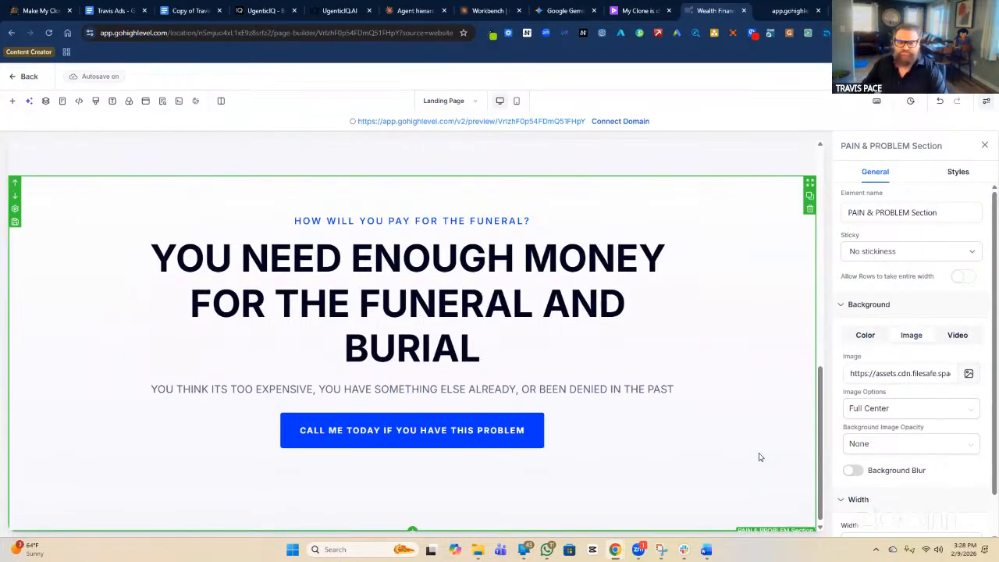
Set the CALL ME TODAY IF YOU HAVE THIS PROBLEM button's action to Call.
left_click(484, 435)
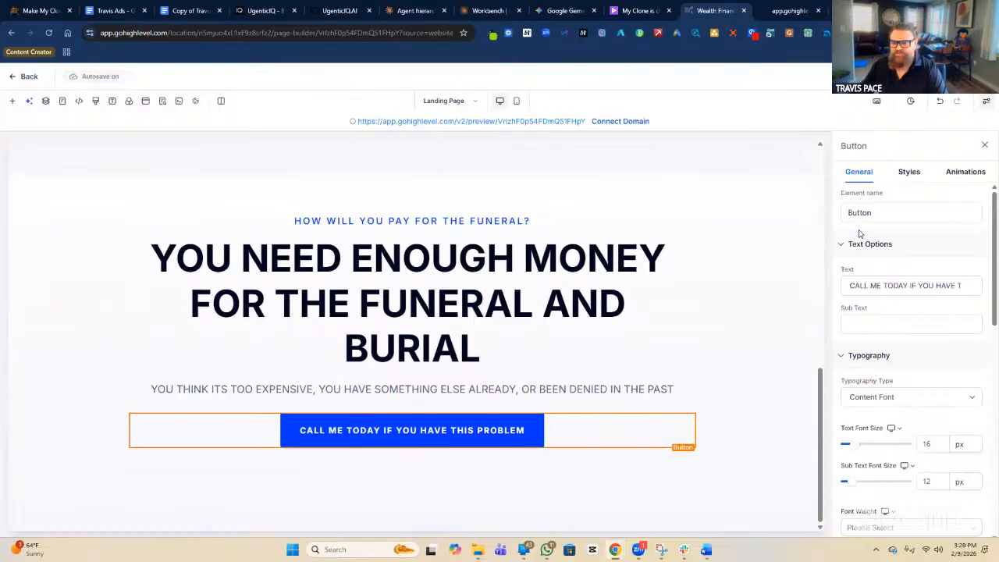
scroll(899, 300, "down", 3)
scroll(899, 299, "down", 3)
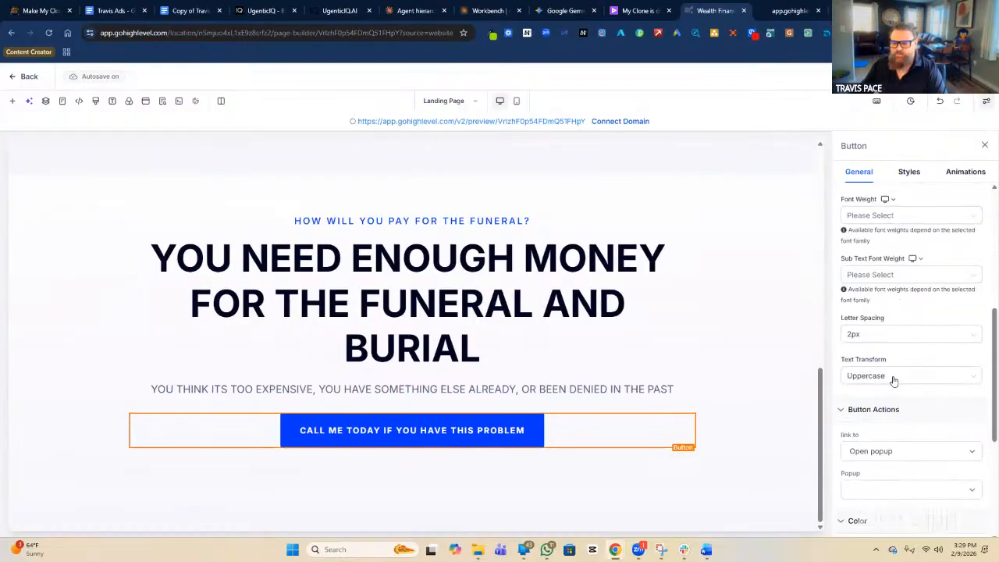
scroll(893, 376, "down", 2)
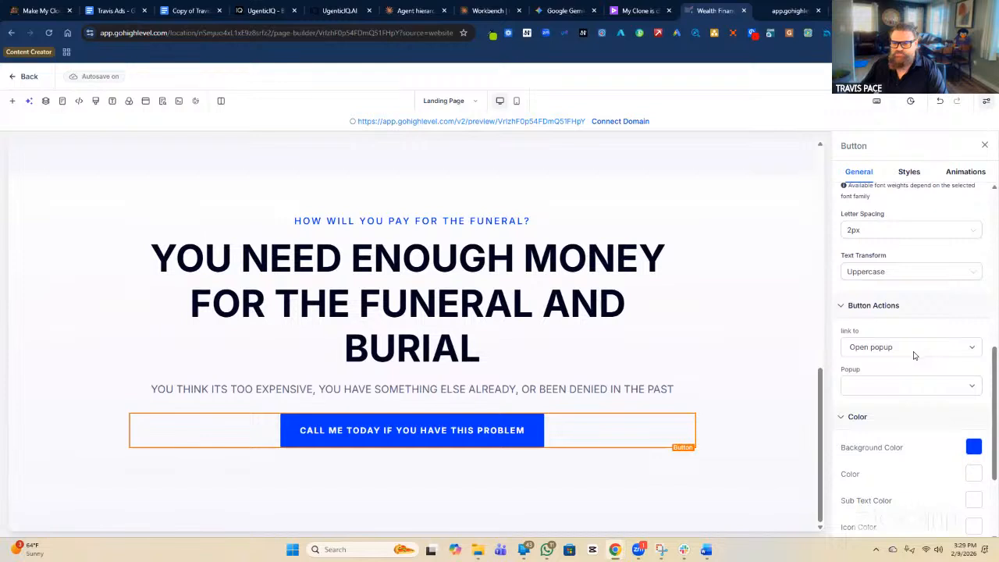
left_click(913, 351)
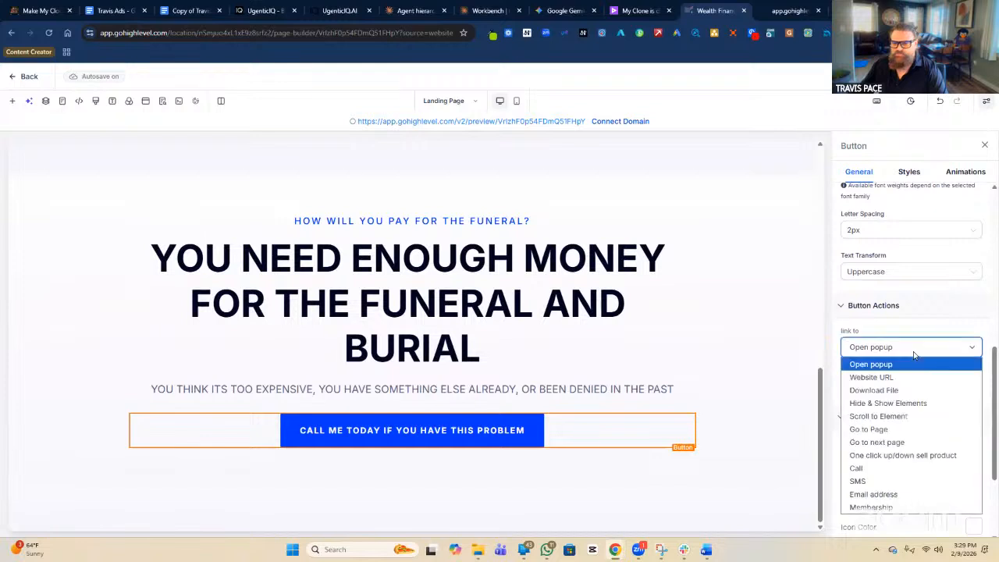
left_click(882, 470)
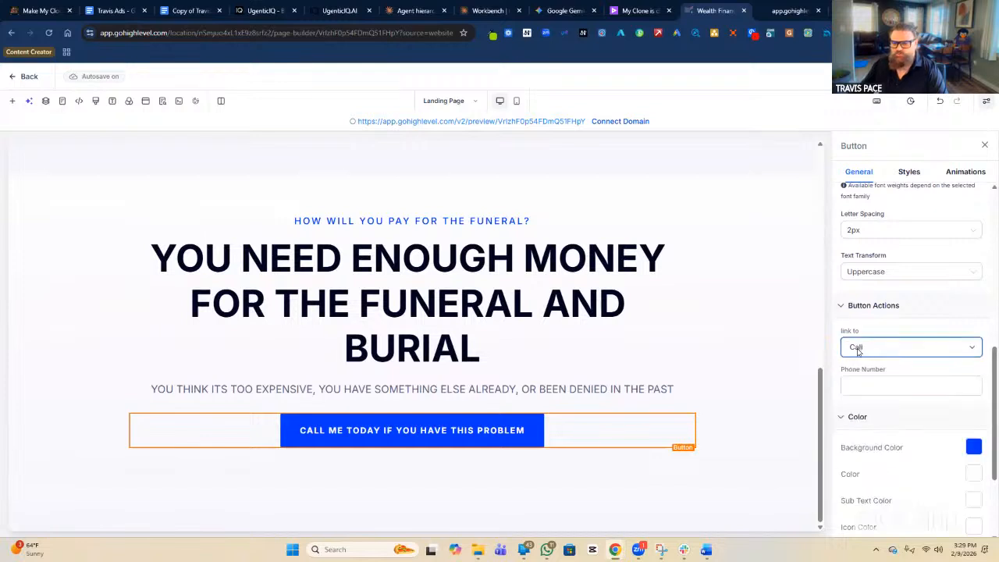
left_click(893, 388)
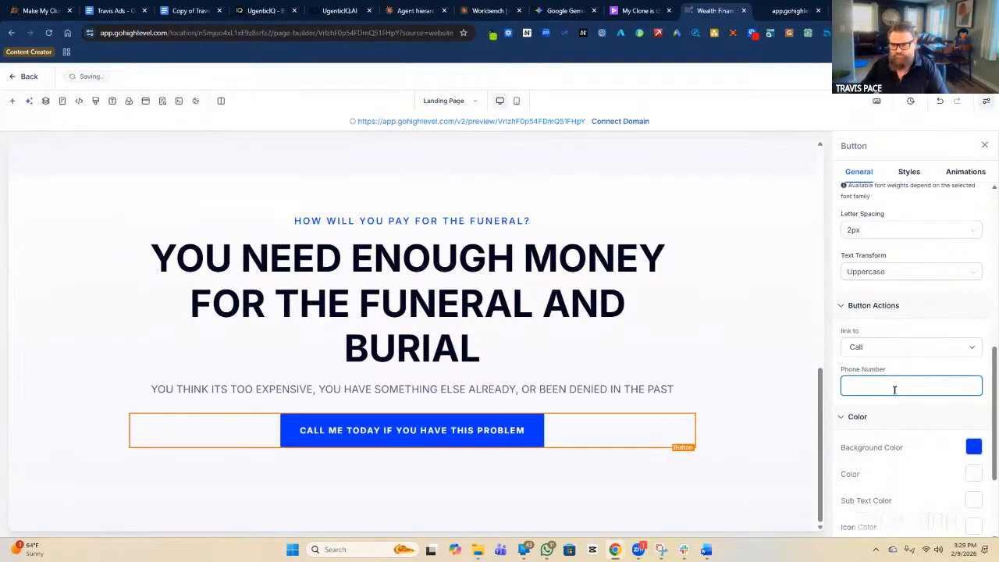
scroll(814, 346, "up", 6)
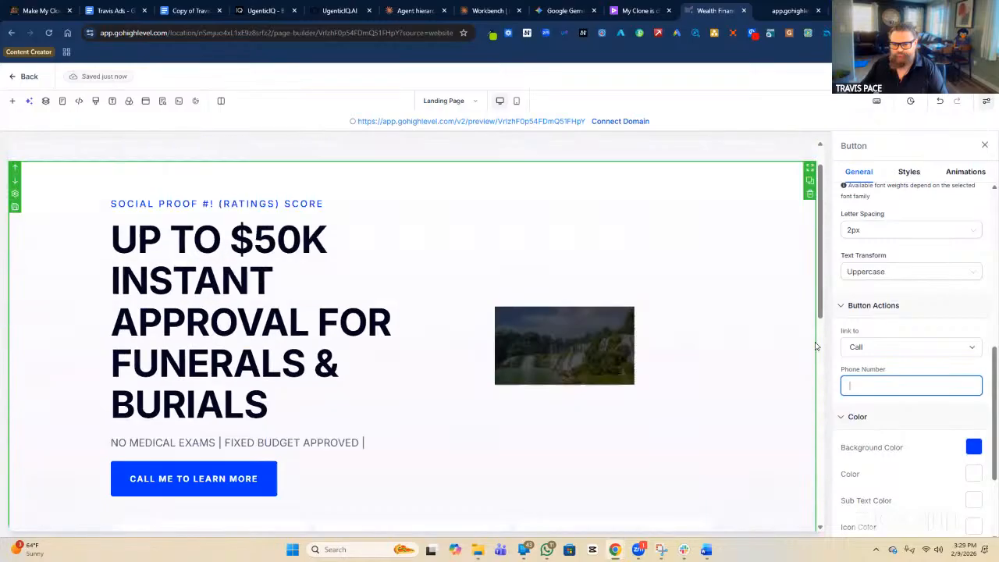
left_click(676, 178)
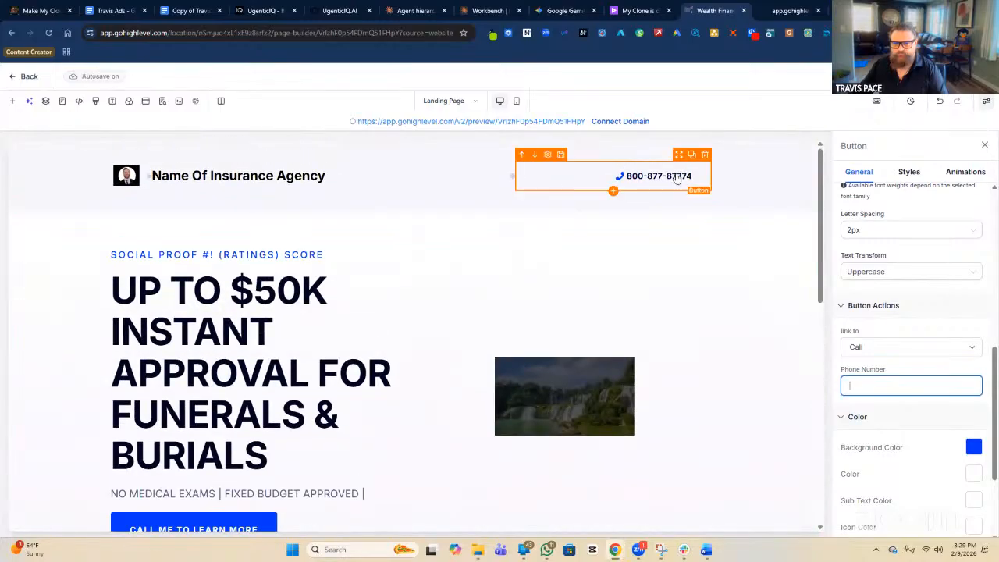
left_click(894, 385)
double_click(894, 386)
key("ctrl+a")
key("ctrl+c")
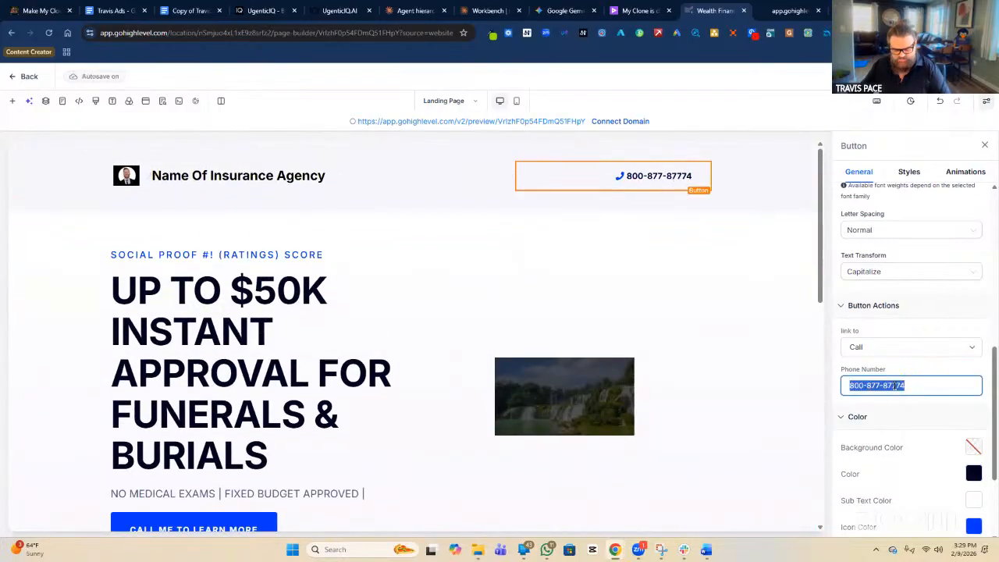
scroll(696, 400, "down", 4)
scroll(696, 401, "down", 3)
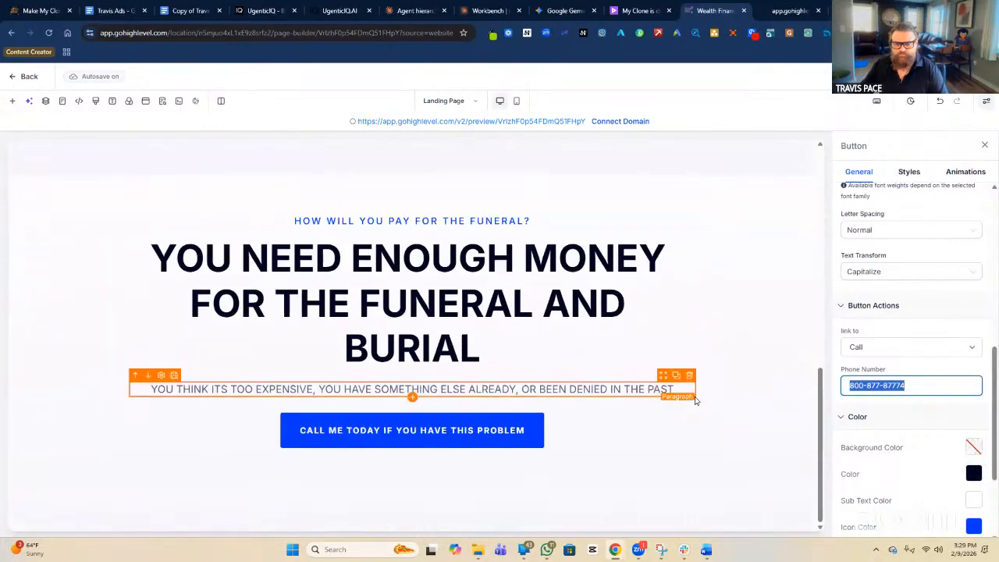
left_click(522, 429)
left_click(896, 387)
key("ctrl+v")
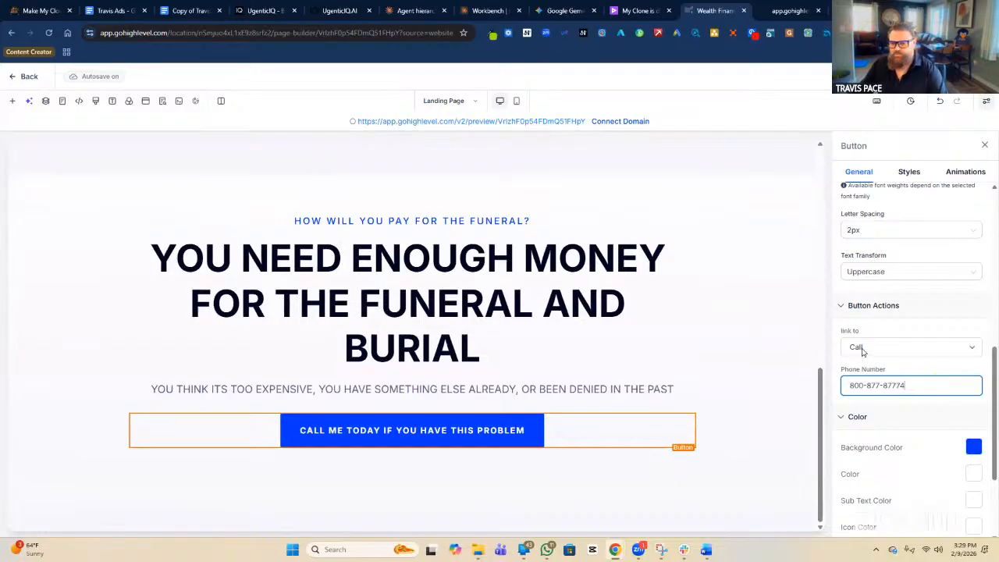
left_click(798, 350)
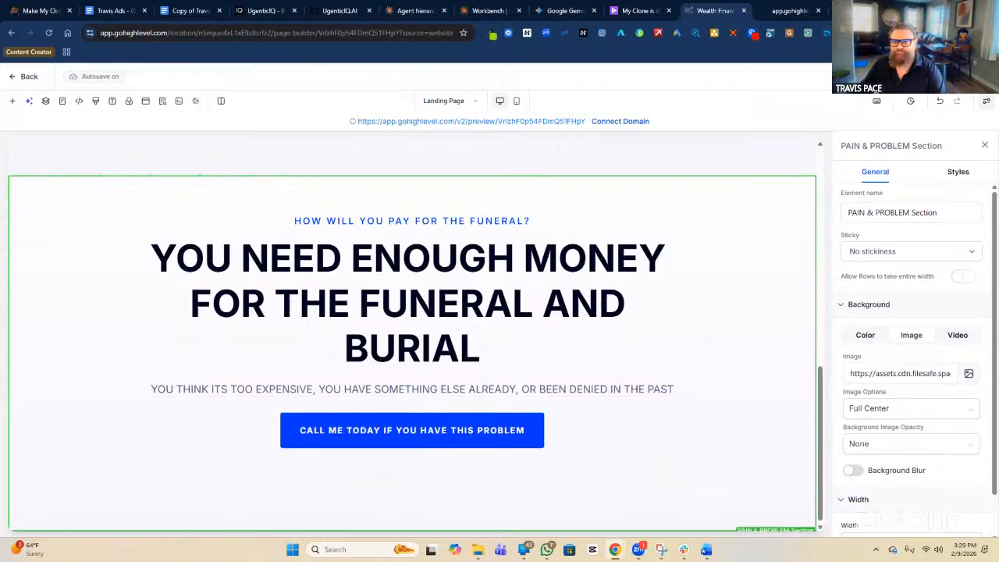
scroll(260, 307, "up", 3)
scroll(127, 266, "up", 1)
left_click(148, 285)
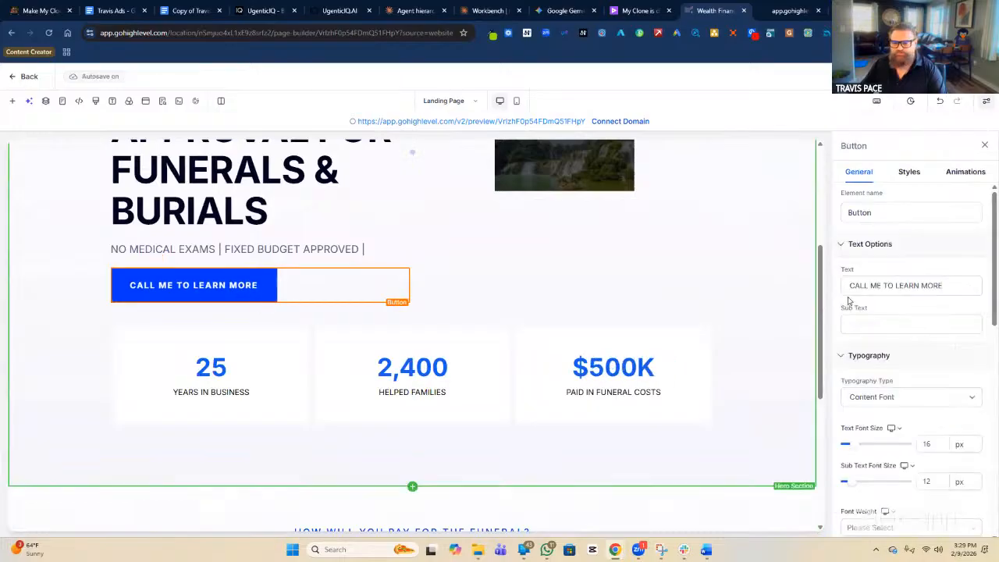
scroll(854, 320, "down", 4)
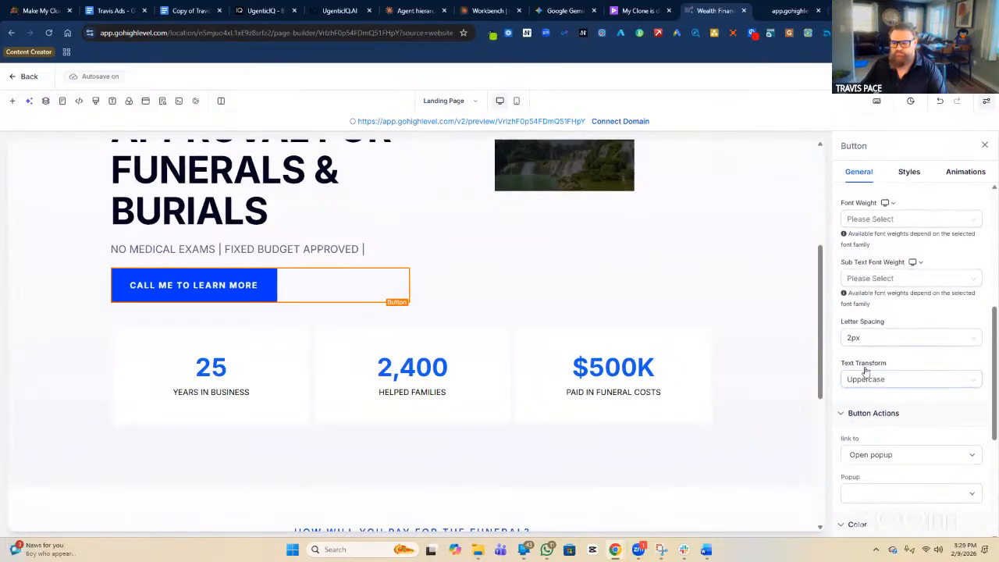
left_click(874, 455)
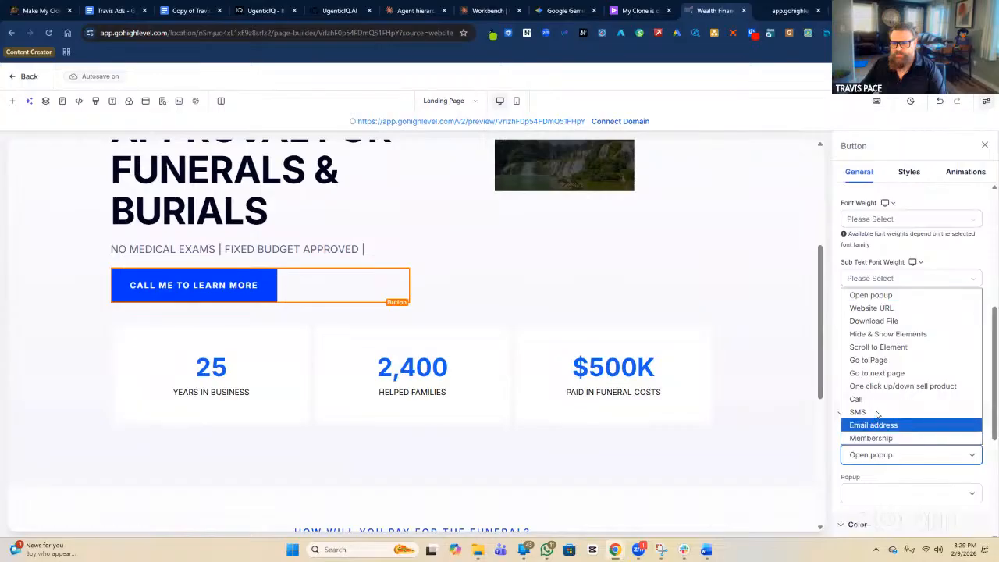
left_click(868, 398)
left_click(895, 492)
key("ctrl+v")
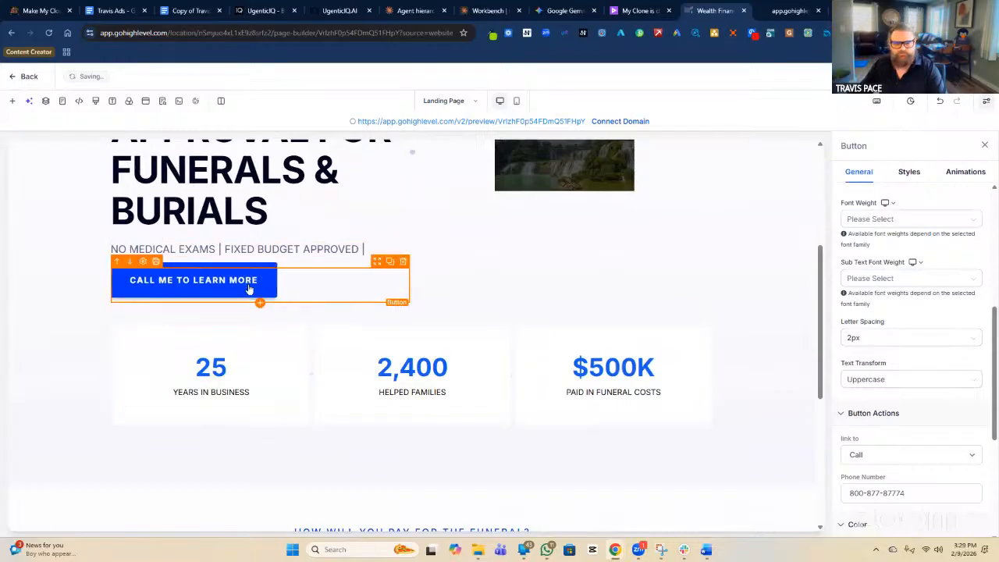
scroll(323, 414, "down", 3)
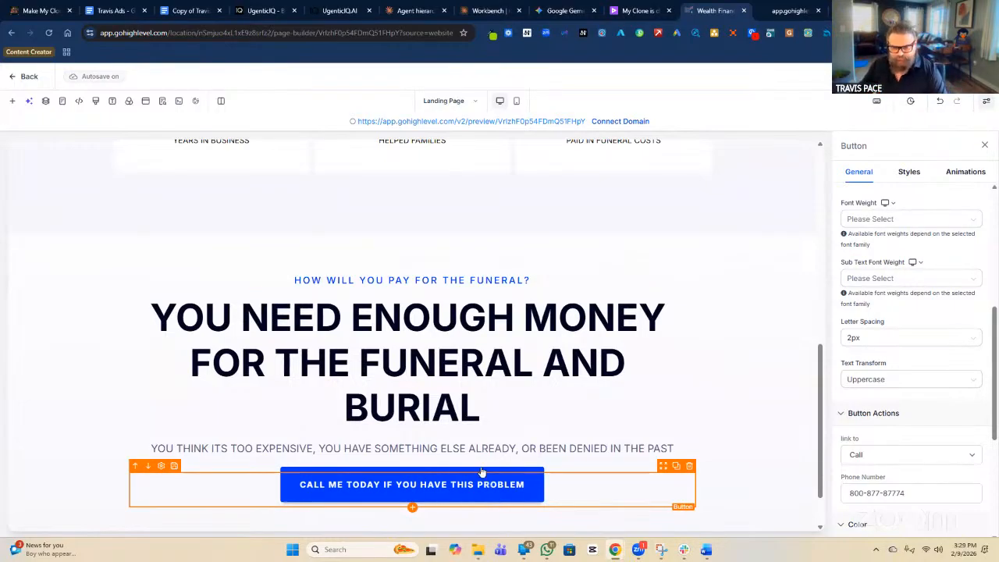
scroll(482, 471, "down", 1)
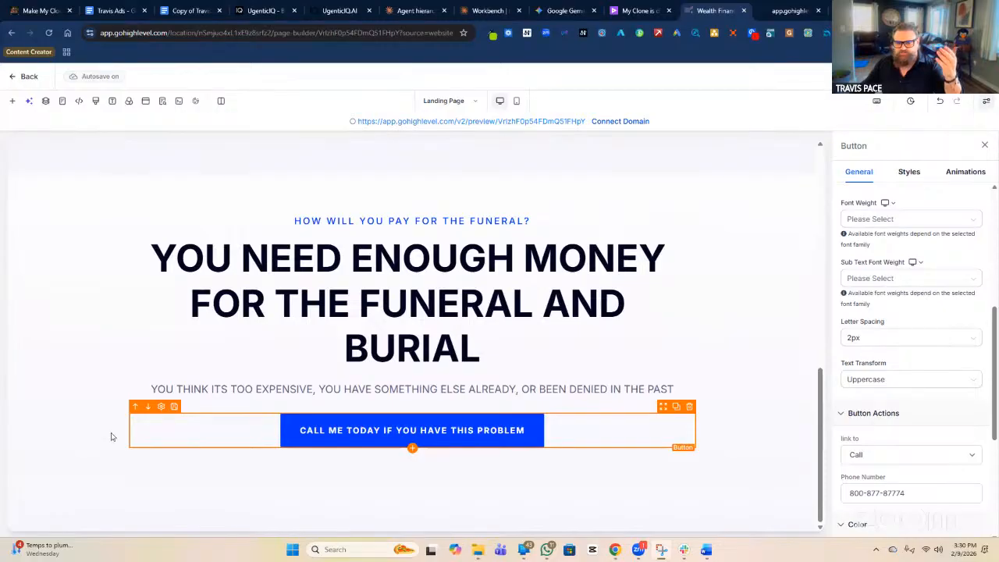
left_click(69, 295)
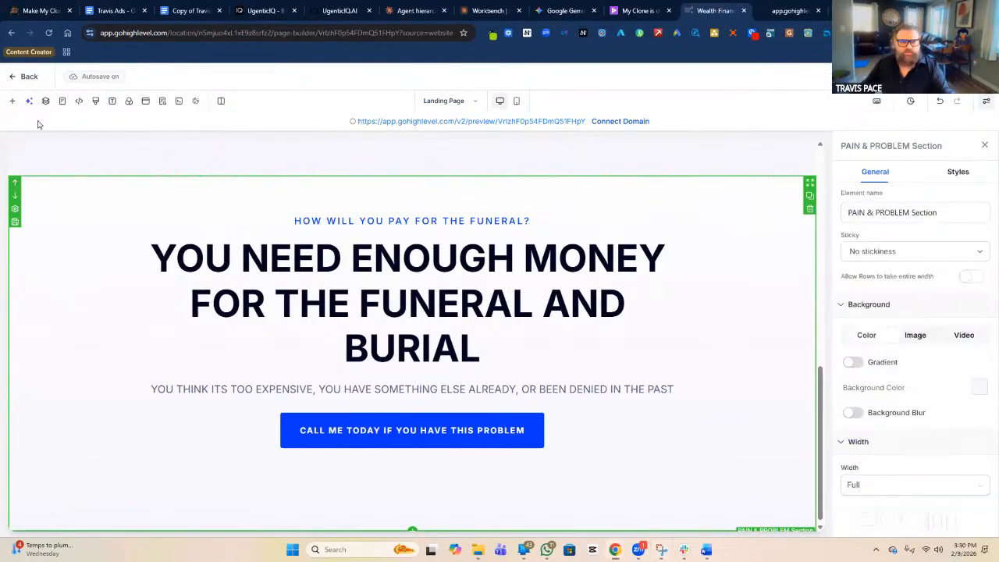
Drag the light testimonial 02 template from Prebuilt Sections > Testimonials below the Pain & Problem section.
left_click(13, 102)
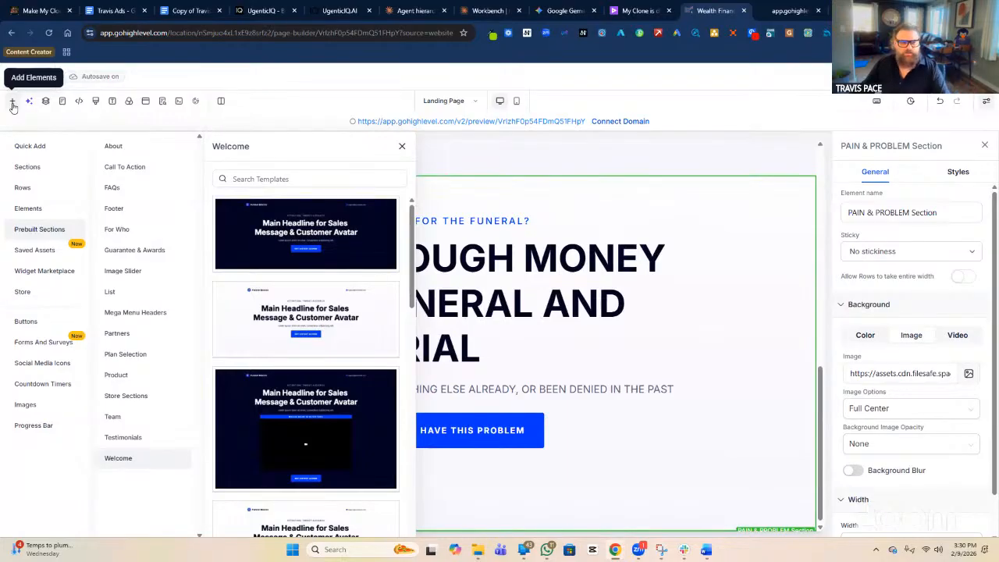
left_click(134, 439)
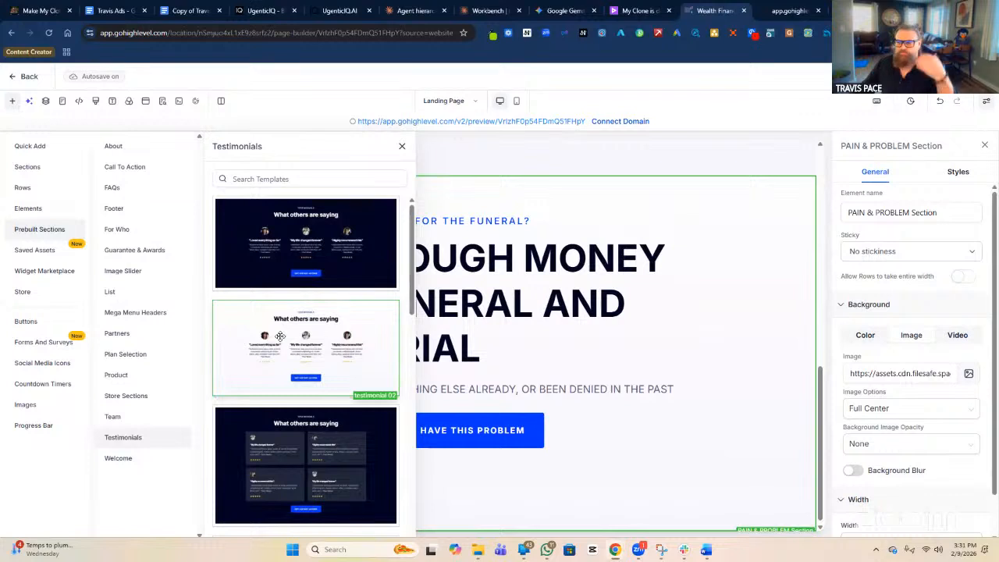
left_click_drag(280, 336, 578, 523)
scroll(679, 390, "down", 3)
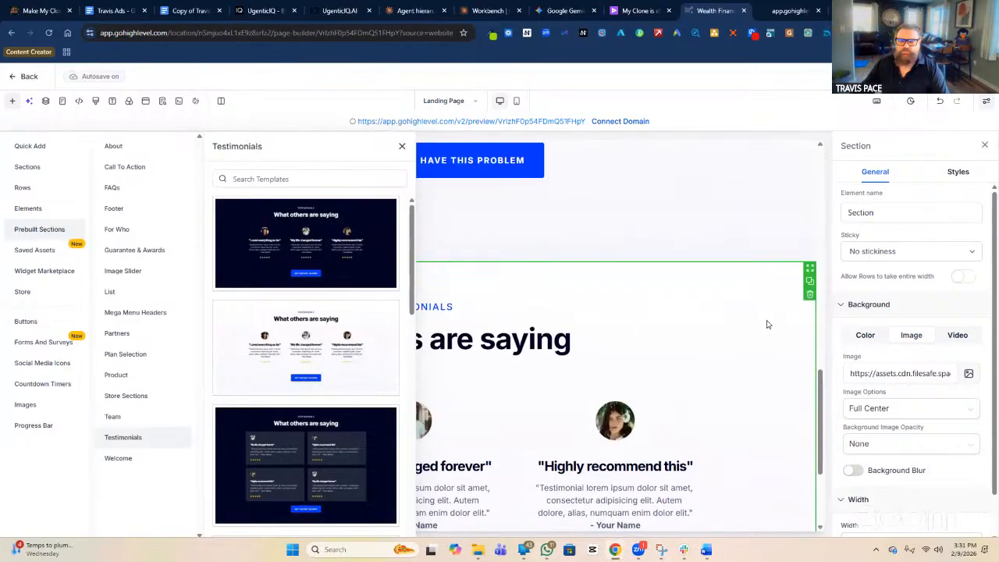
Name the new section 'SOCIAL PROOF, CASE STUDIES Section'.
left_click(849, 213)
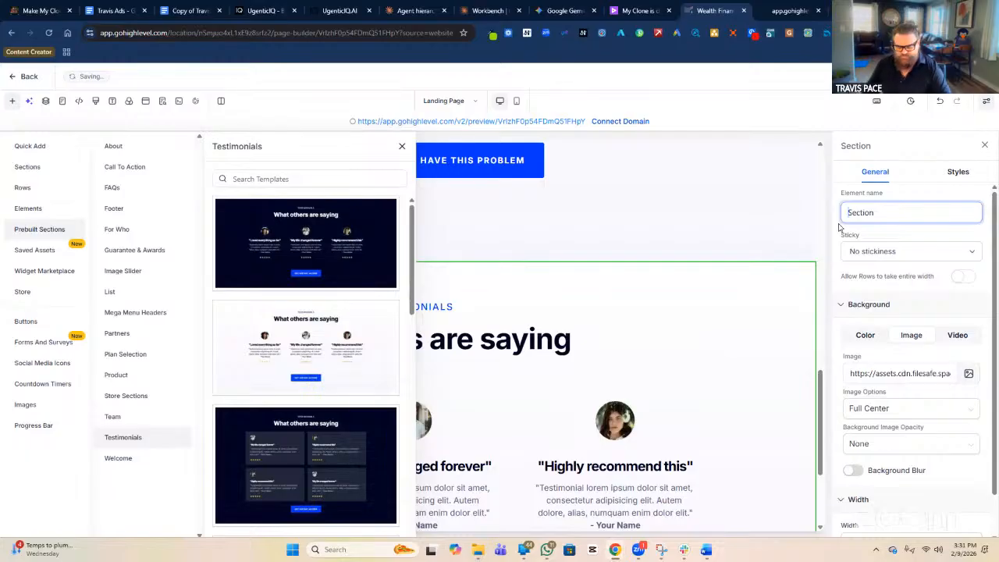
type("s")
key("BackSpace")
type("SOCIAL PROOF")
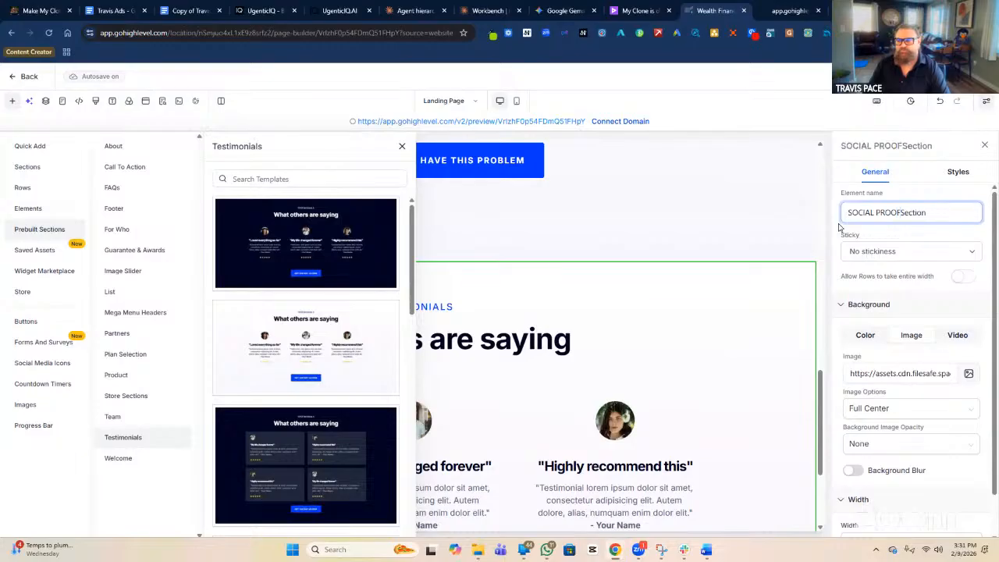
type(", CASE")
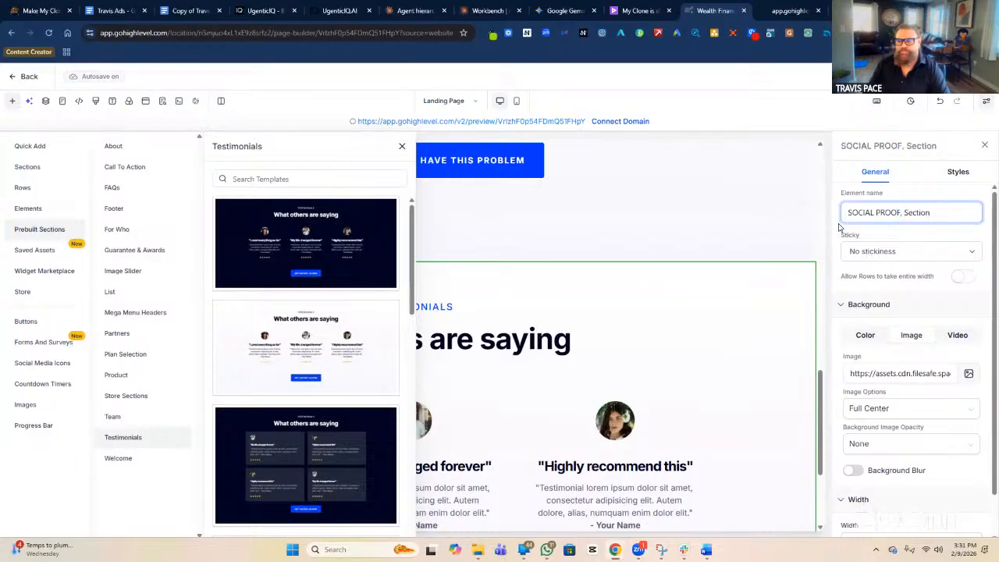
type(" STUDIES")
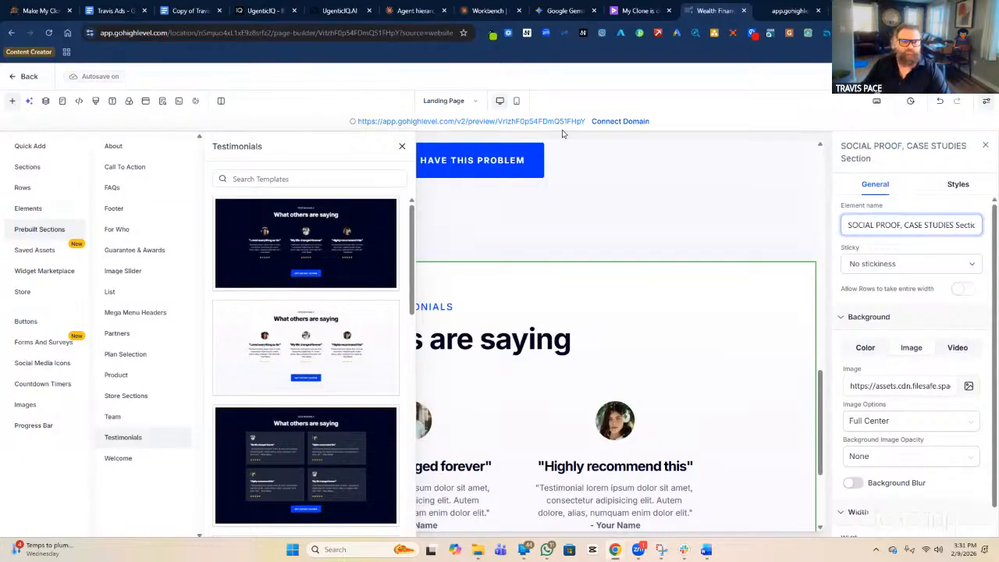
left_click(403, 149)
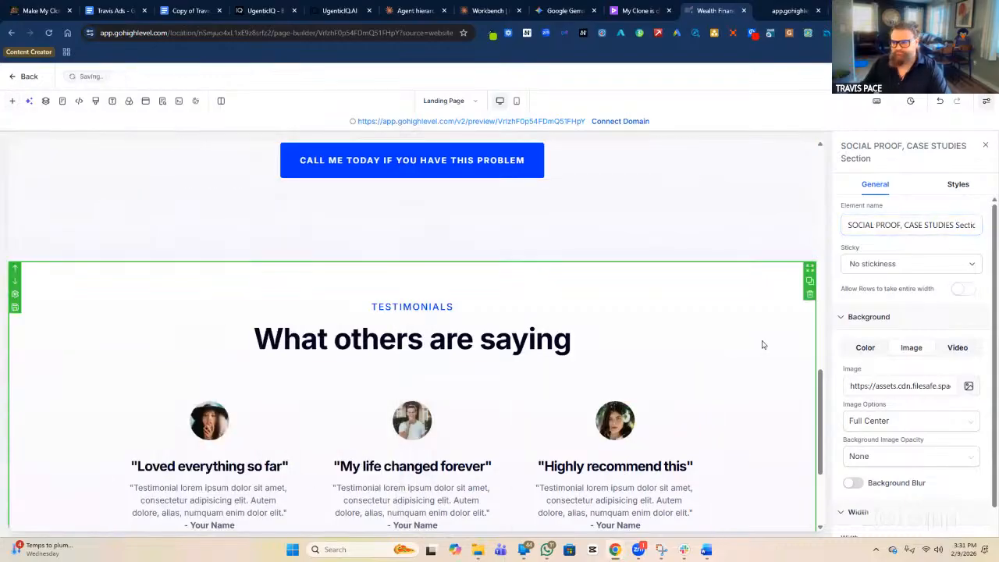
Replace the TESTIMONIALS subheadline with 'Social Proof & Case Studies Section'.
left_click(439, 307)
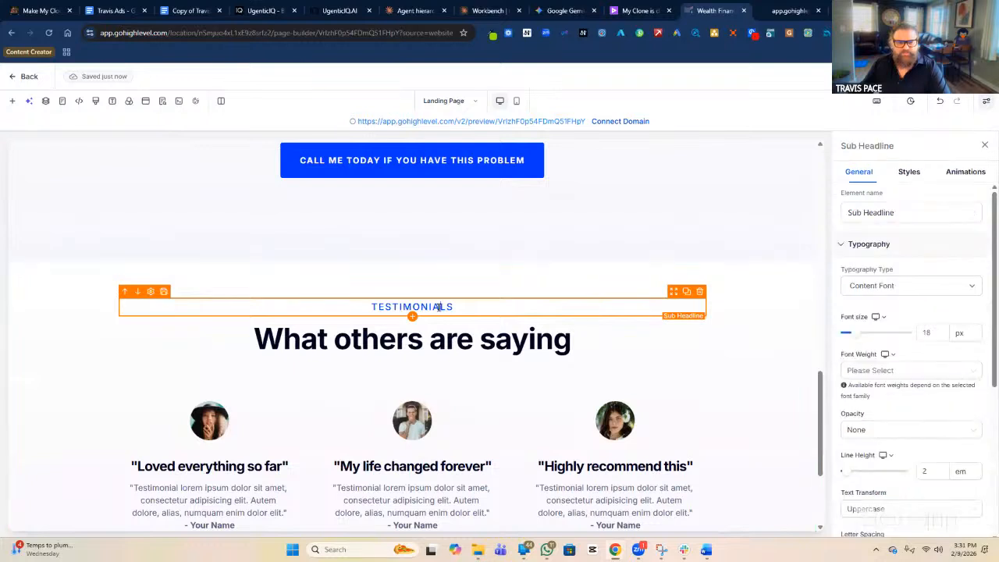
double_click(438, 307)
type("Social P")
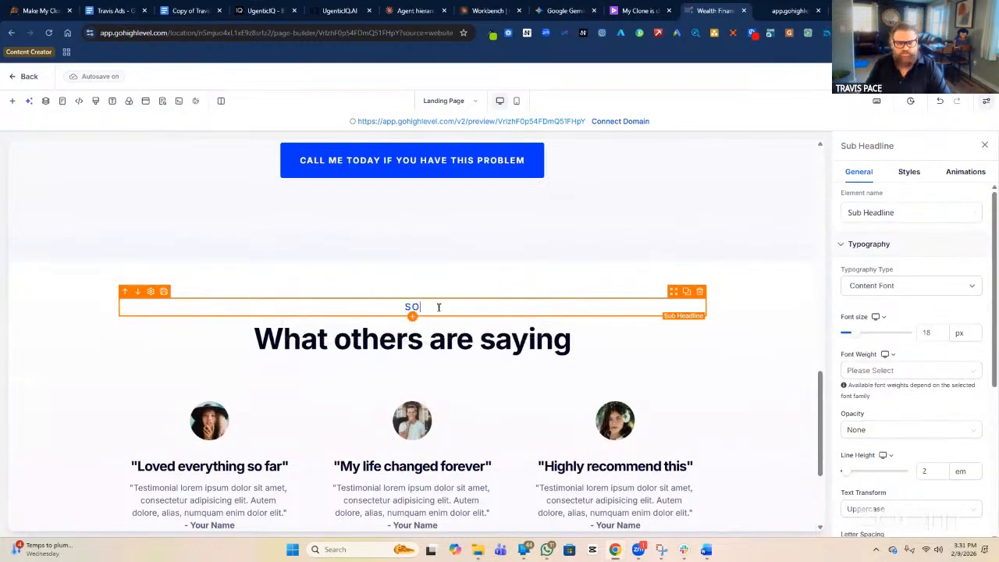
type("roof ")
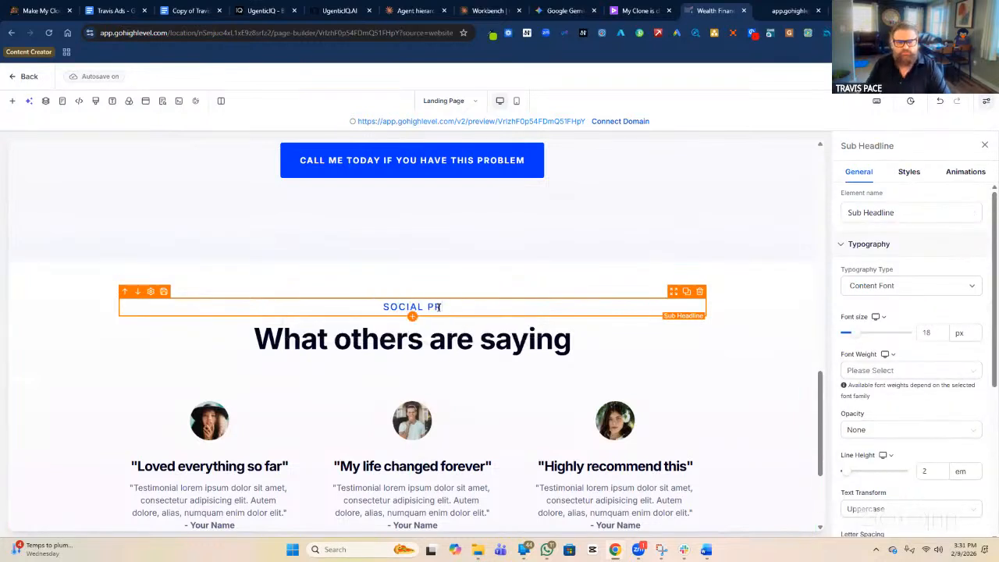
type("& Case Studies Sc")
key("BackSpace")
type("ection")
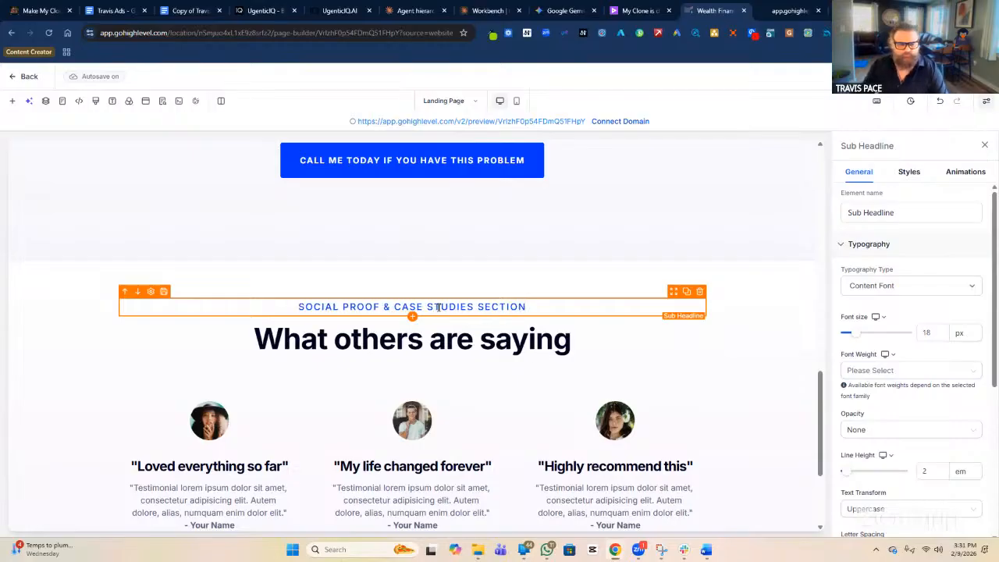
scroll(438, 307, "down", 2)
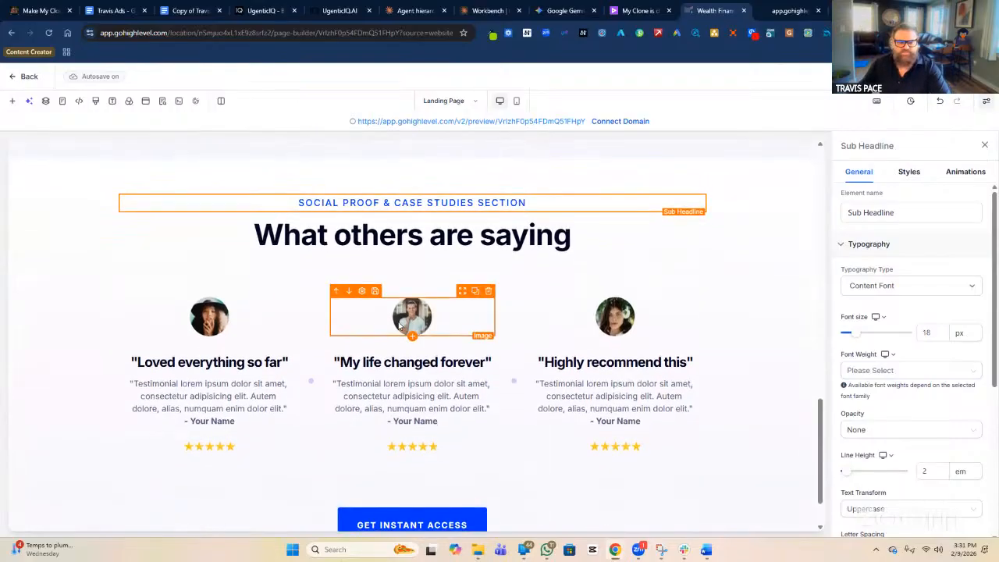
Inspect the first testimonial column, its photo and the 'Loved everything so far' quote.
left_click(248, 285)
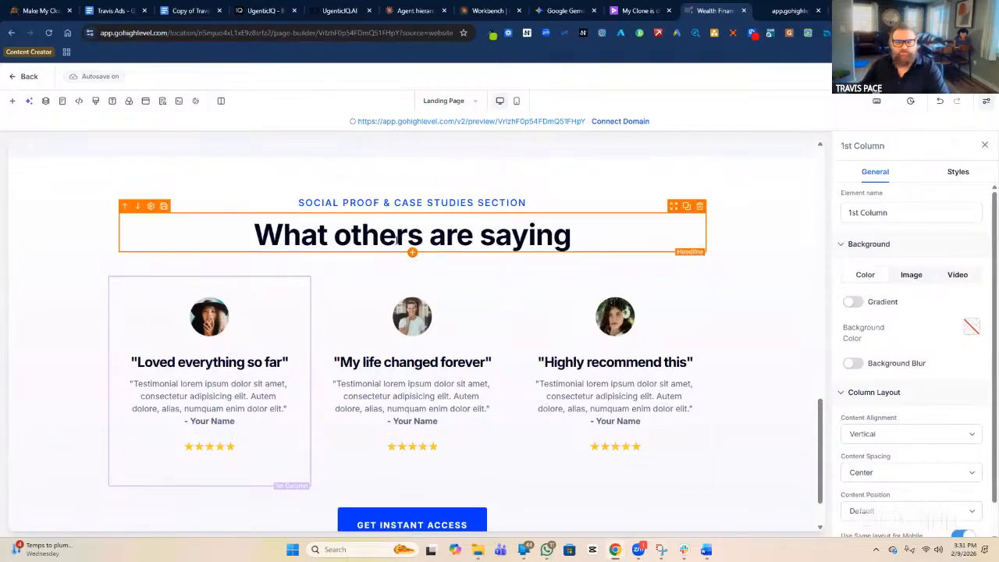
left_click(219, 319)
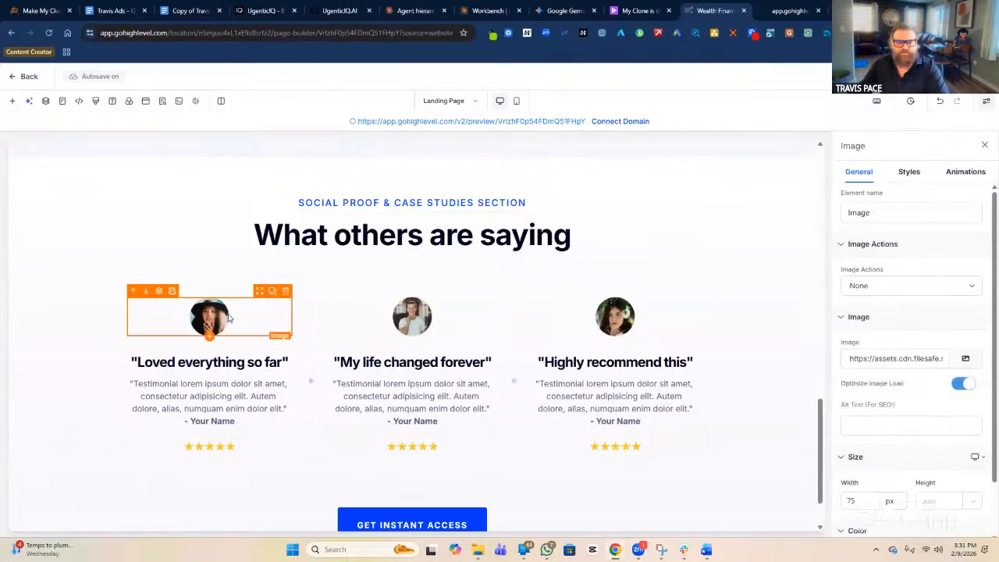
left_click(239, 370)
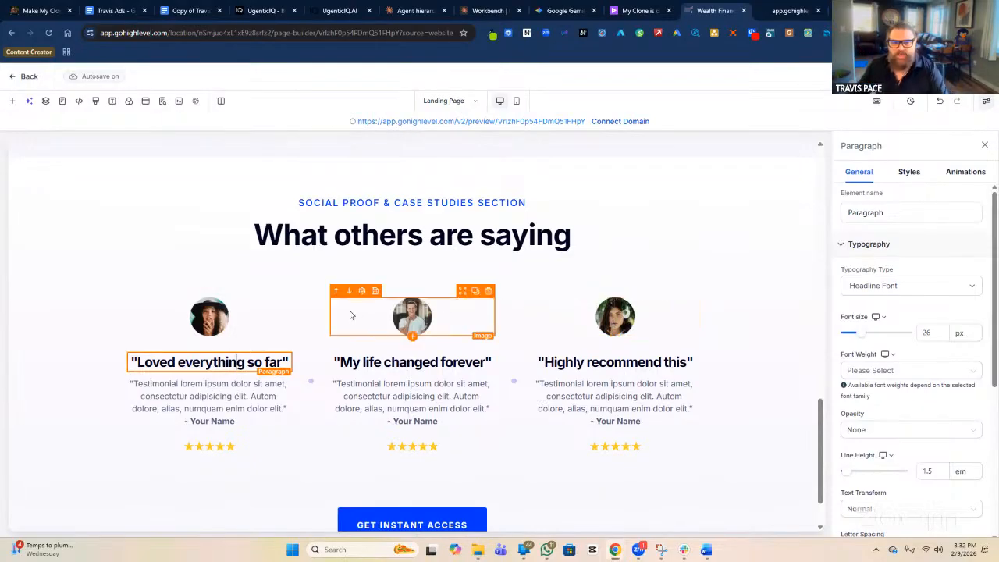
Insert a Testimonials element from Elements > Media below the 'What others are saying' headline.
left_click(11, 103)
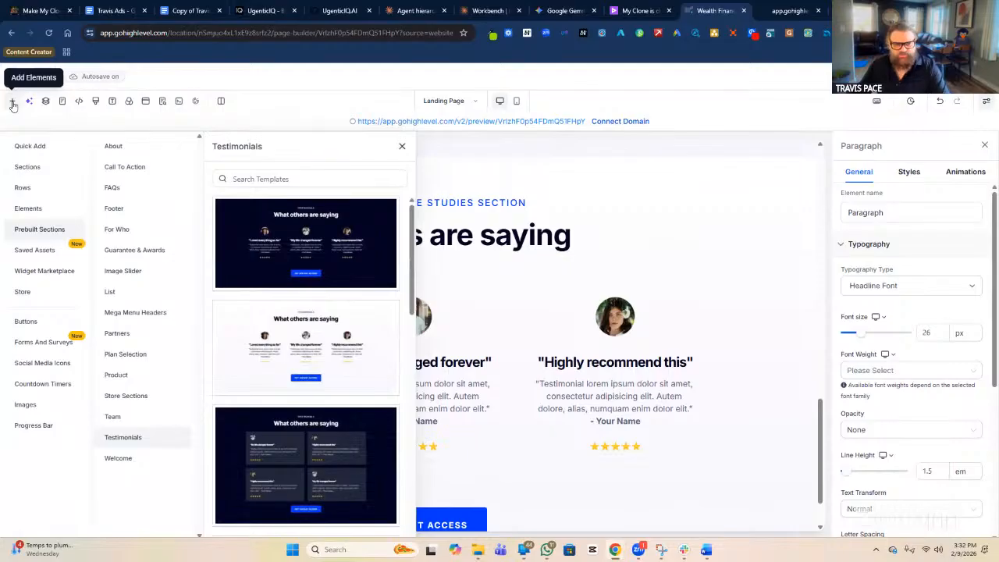
left_click(28, 209)
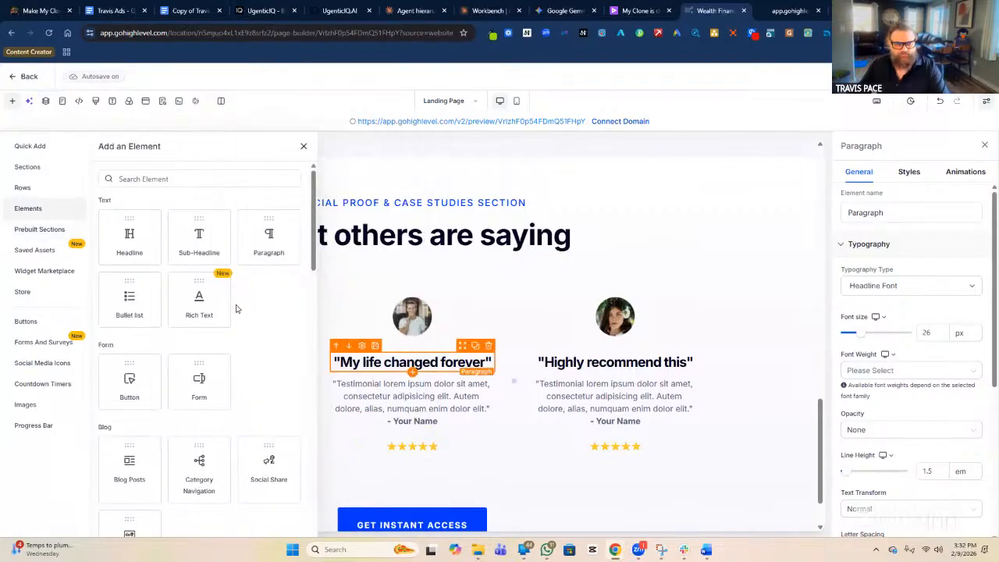
scroll(234, 309, "down", 5)
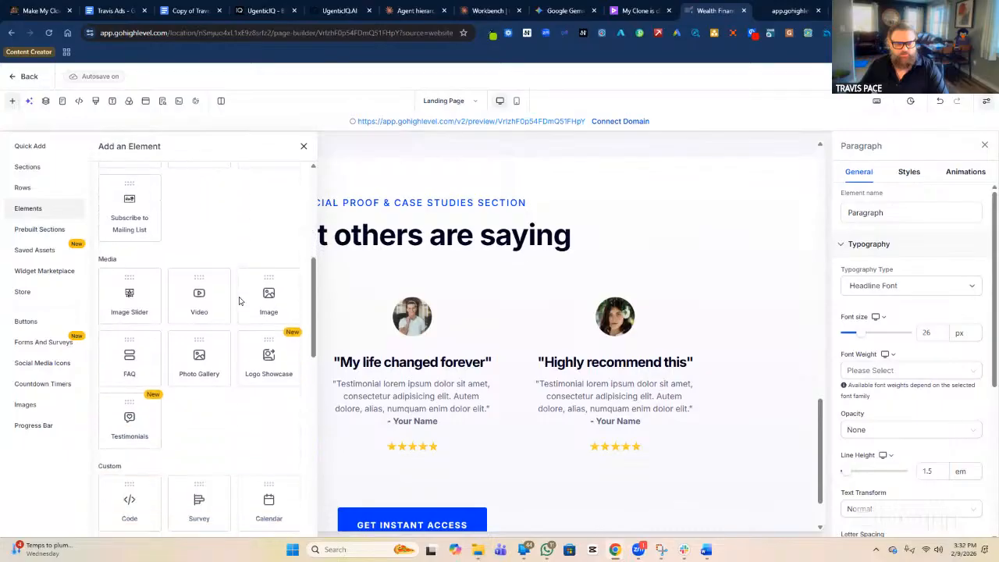
scroll(240, 301, "down", 1)
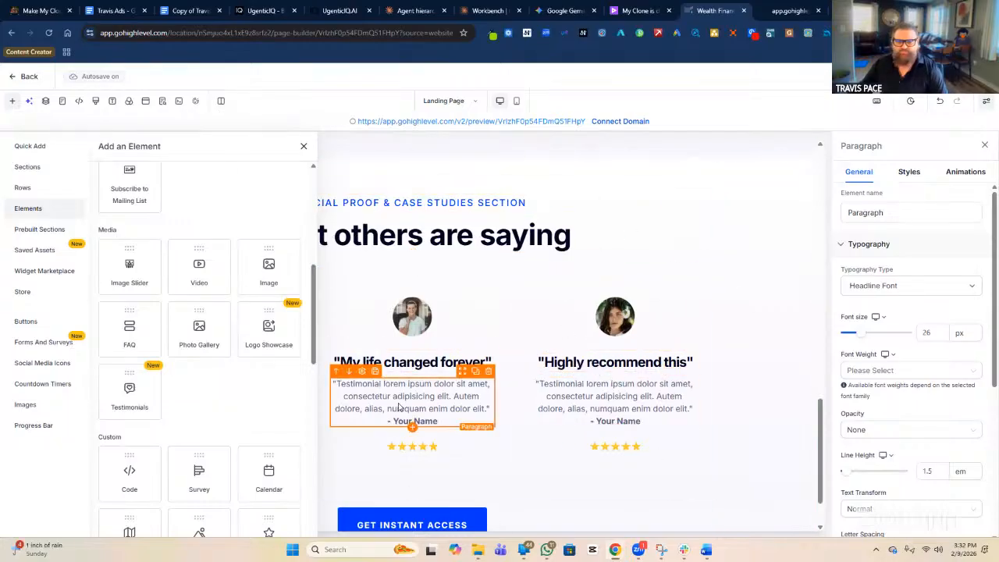
left_click_drag(130, 386, 409, 268)
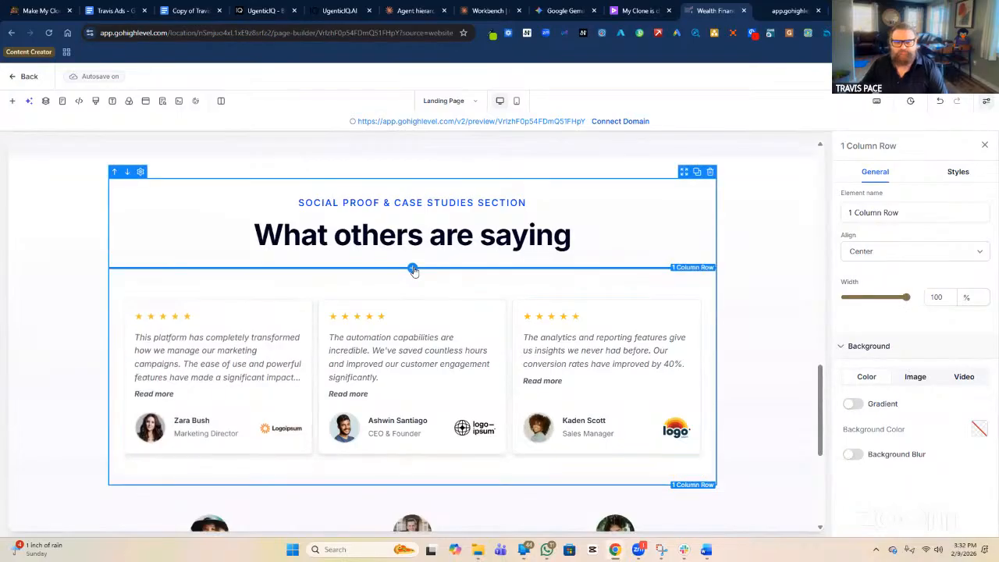
Delete the placeholder columns and the leftover 'Loved everything so far' row.
scroll(565, 337, "down", 2)
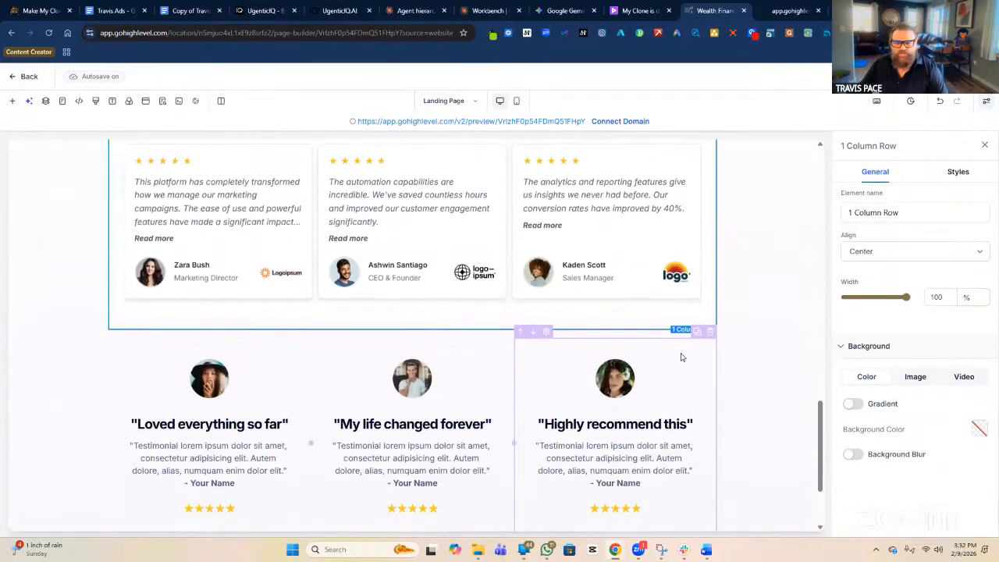
left_click(710, 332)
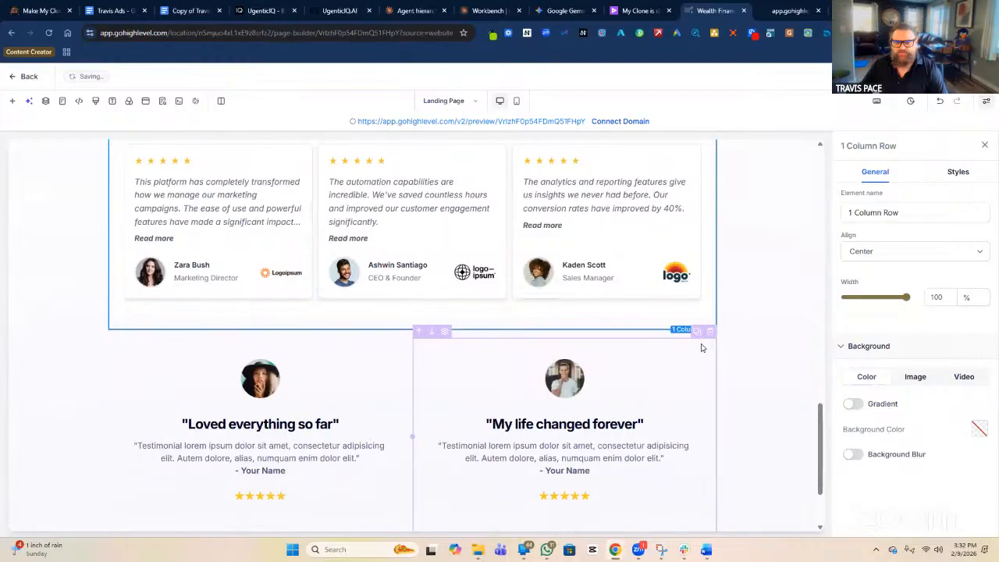
left_click(708, 332)
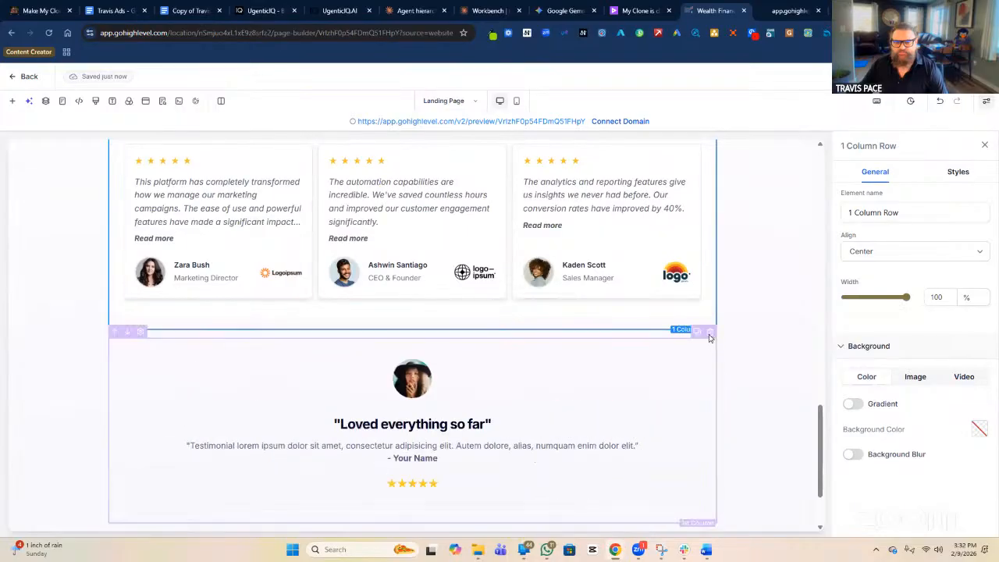
left_click(709, 328)
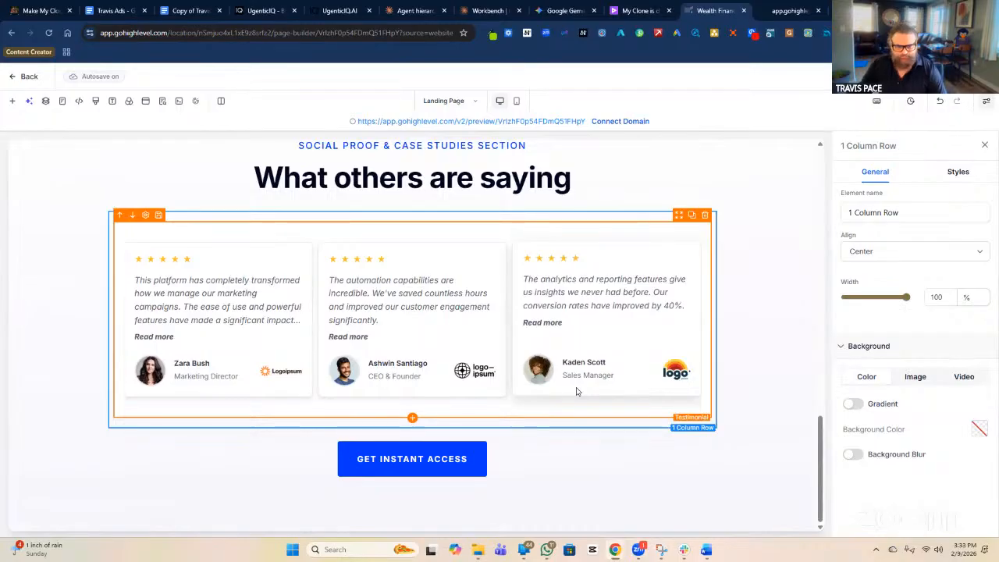
Select the Testimonial element to show its settings with three review entries.
scroll(414, 316, "up", 2)
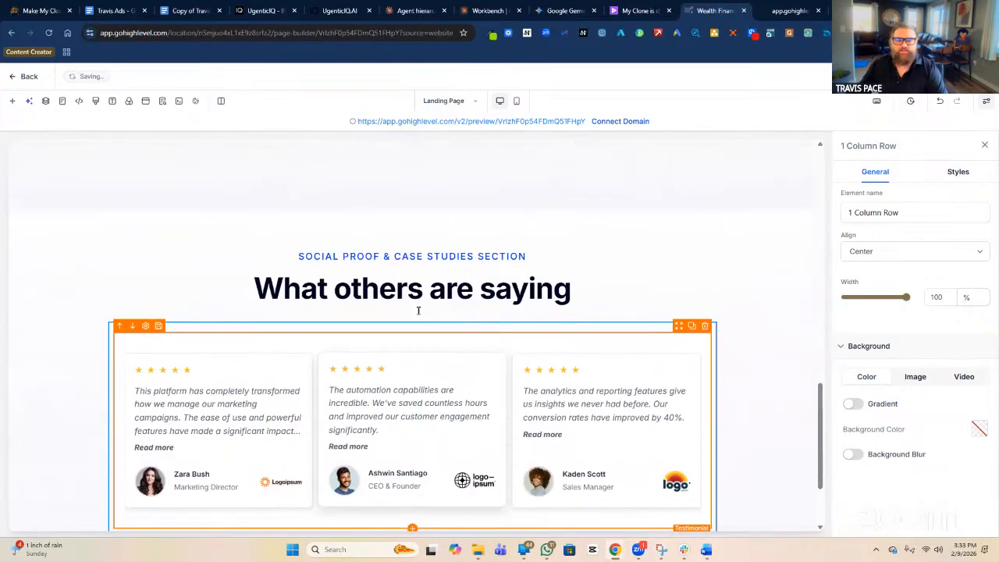
scroll(420, 314, "down", 2)
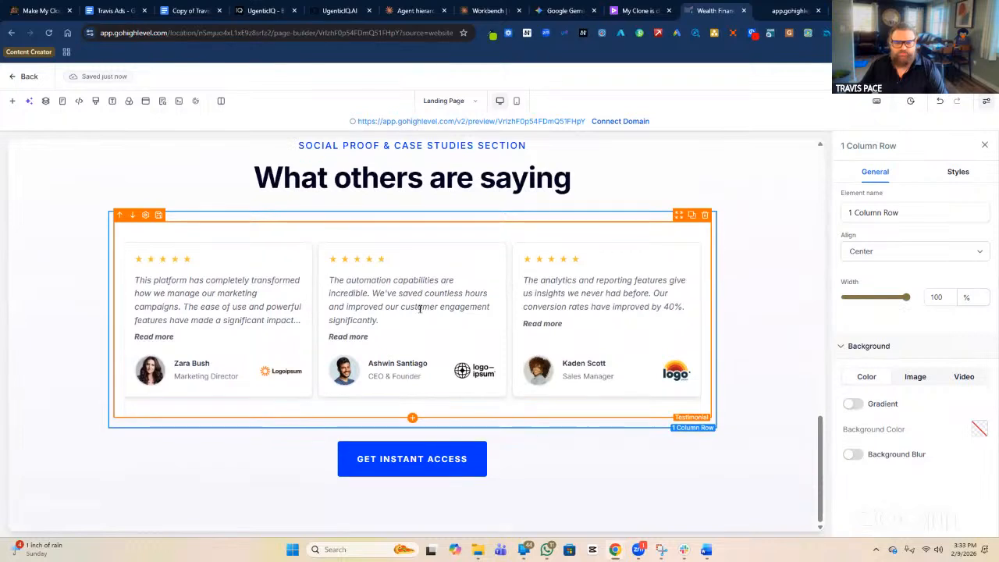
left_click(229, 300)
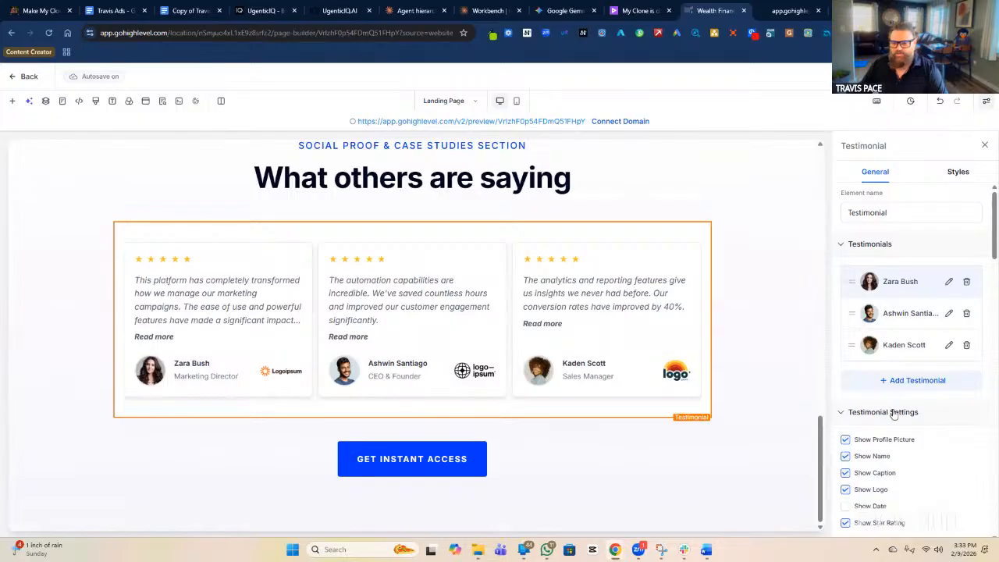
Preview each Show toggle, leaving logos and dates hidden while photos, names, titles and stars stay visible.
scroll(906, 402, "down", 2)
scroll(947, 384, "down", 1)
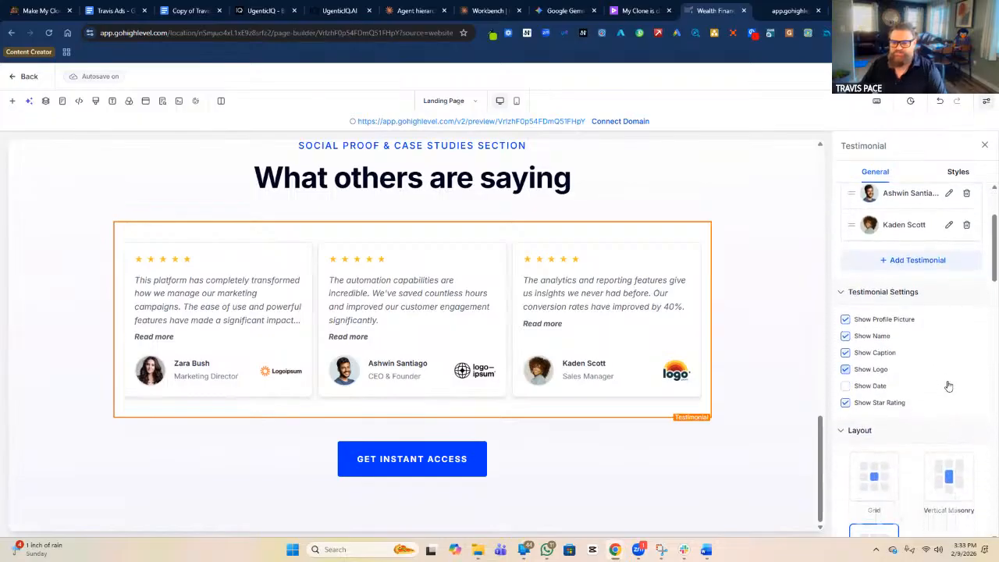
left_click(845, 285)
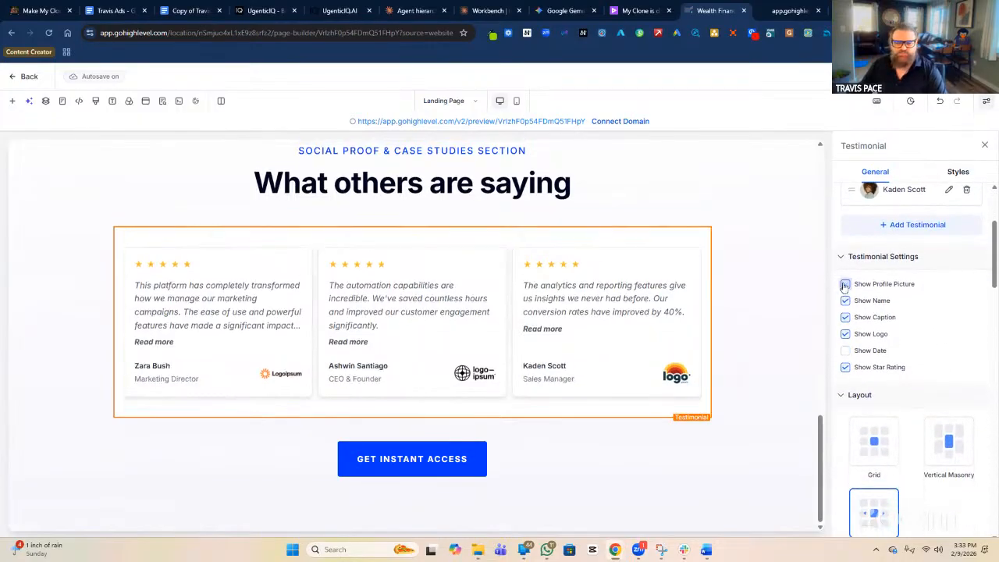
left_click(846, 286)
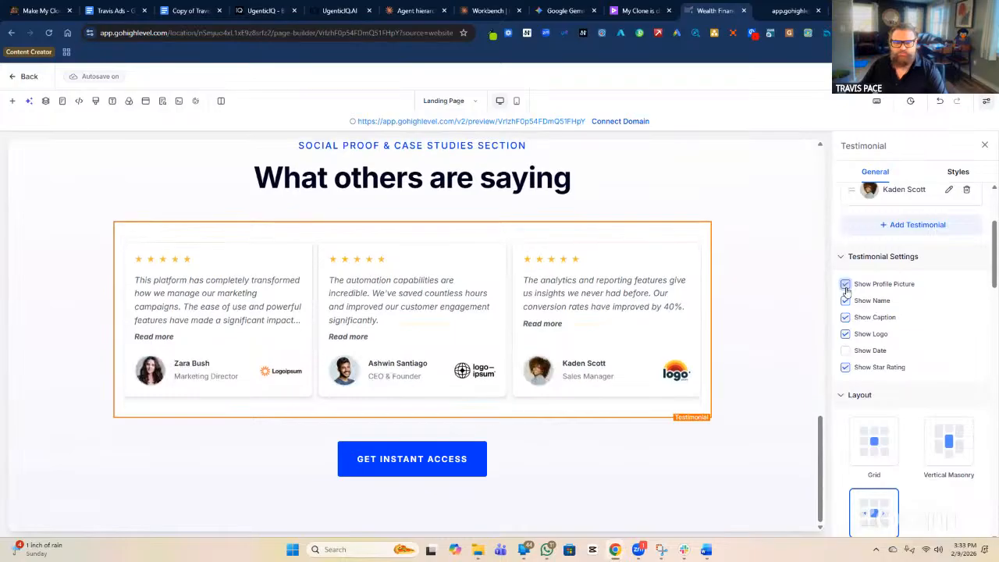
left_click(845, 301)
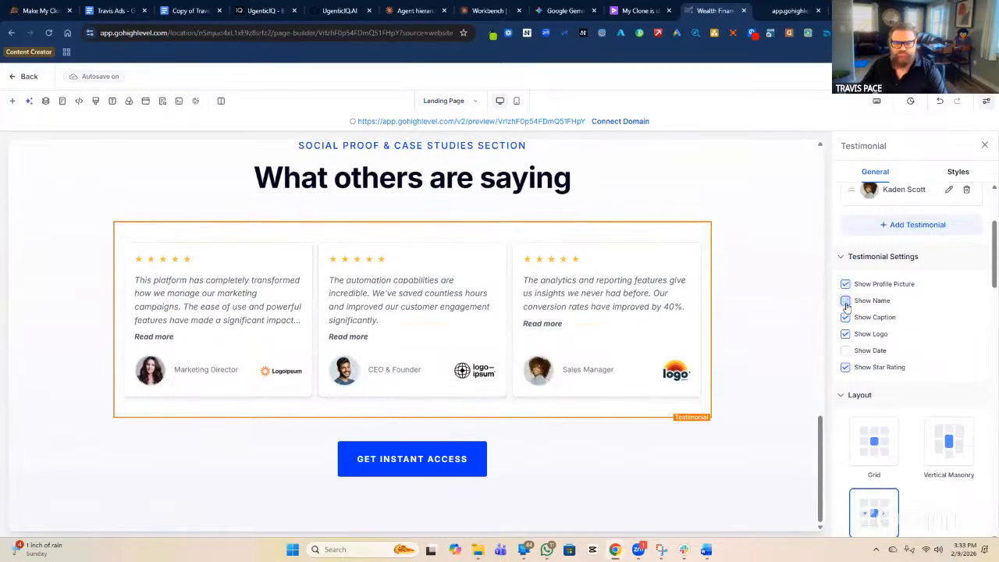
left_click(846, 301)
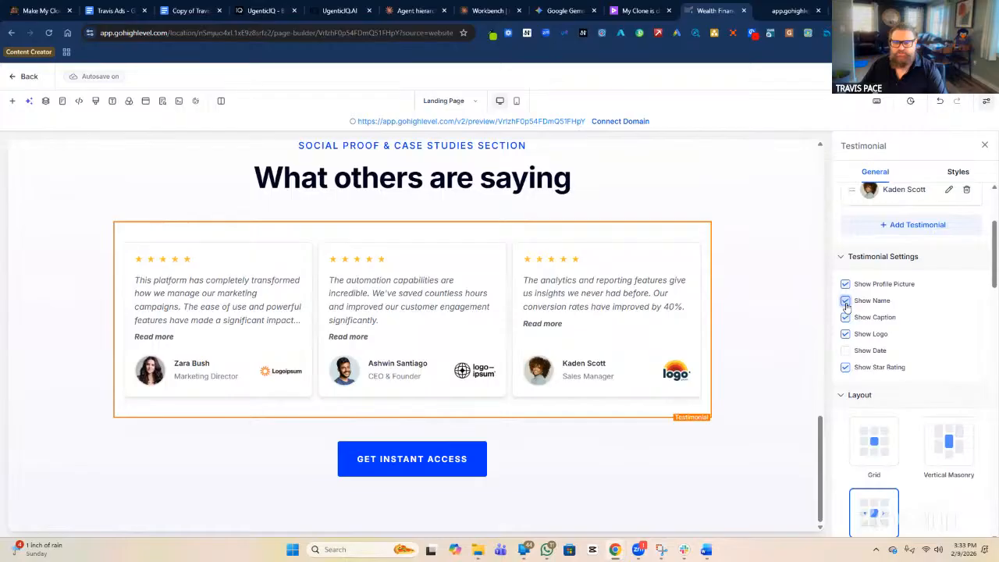
left_click(845, 317)
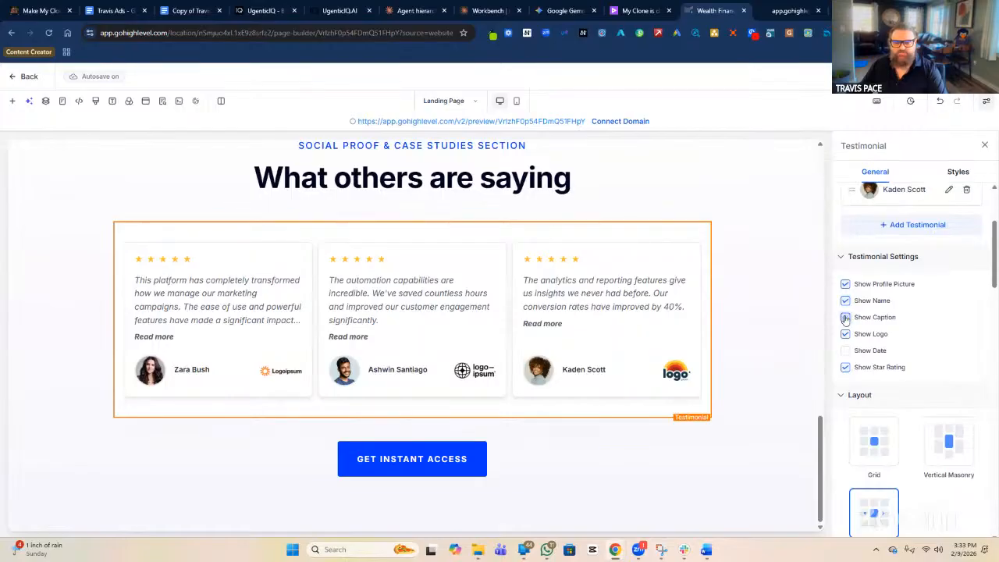
left_click(846, 318)
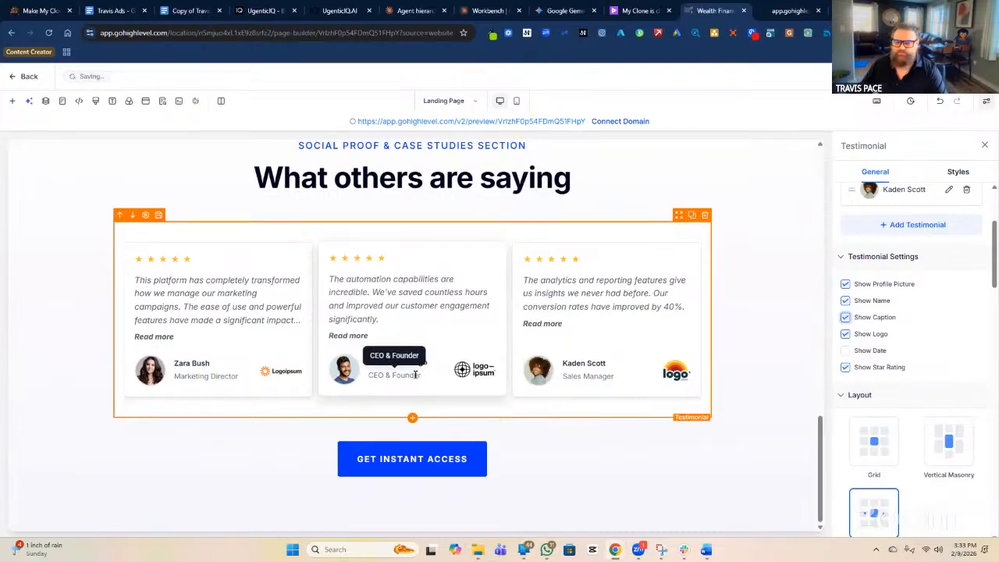
left_click(844, 318)
left_click(844, 318)
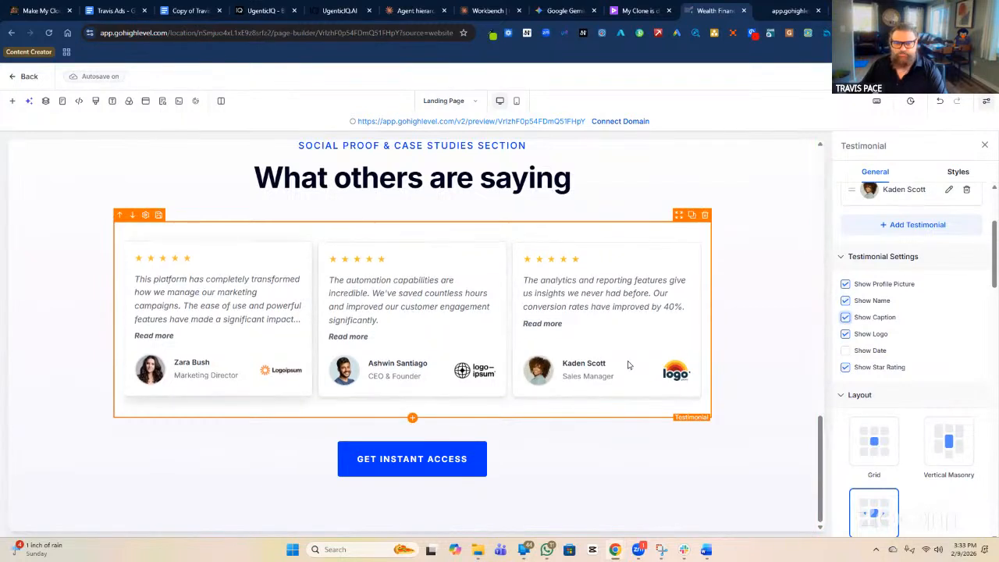
left_click(845, 334)
left_click(845, 334)
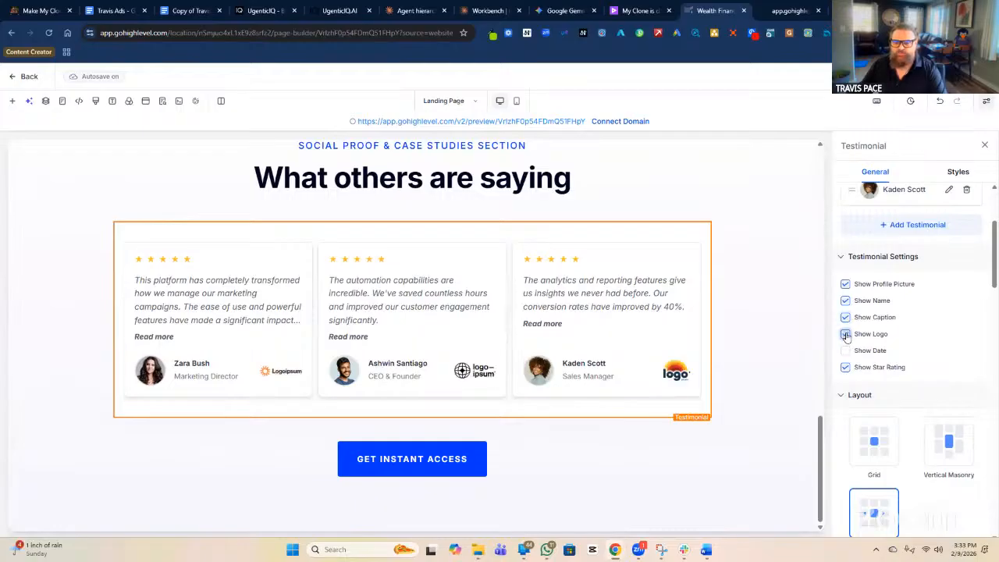
left_click(845, 334)
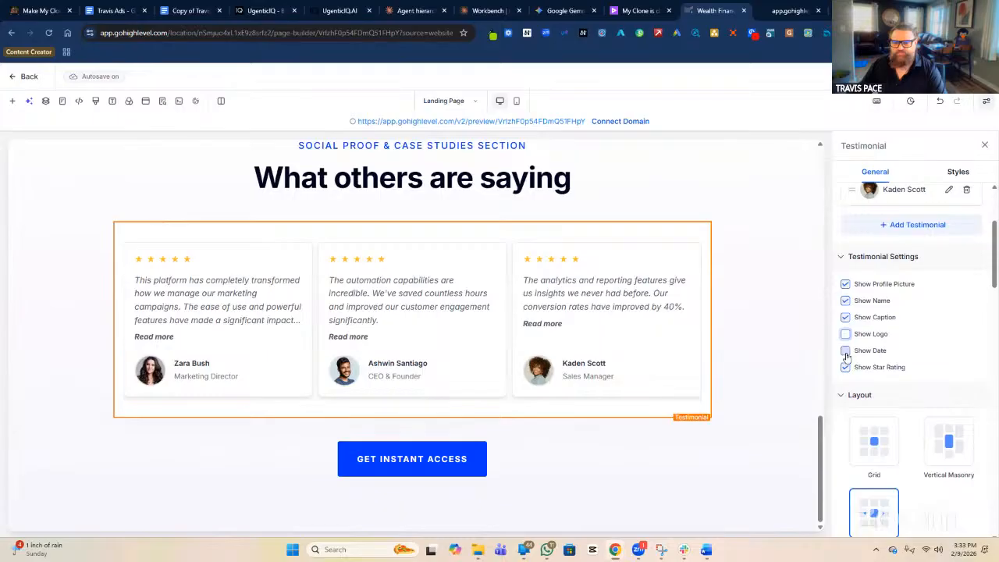
left_click(845, 351)
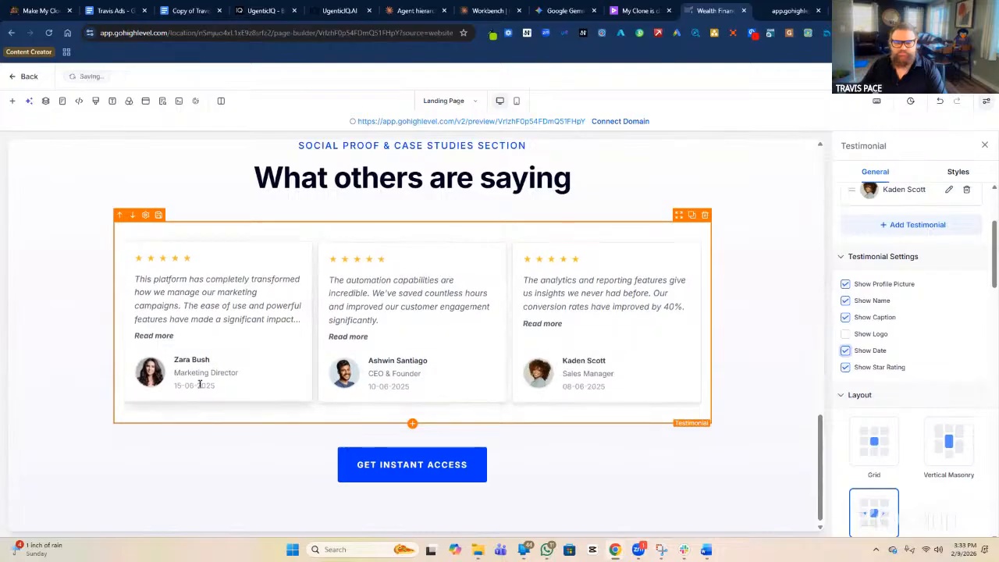
left_click(846, 351)
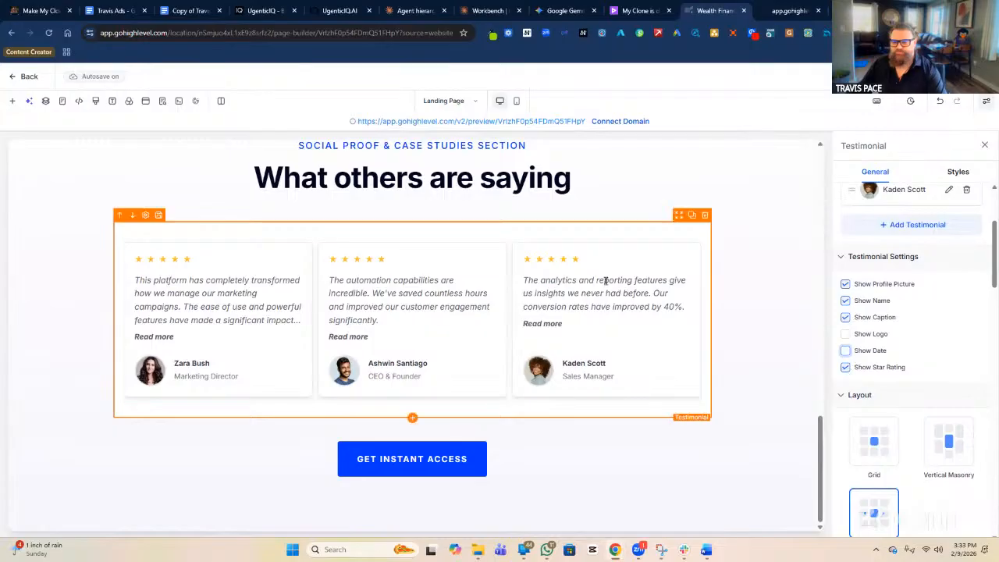
left_click(845, 368)
left_click(845, 368)
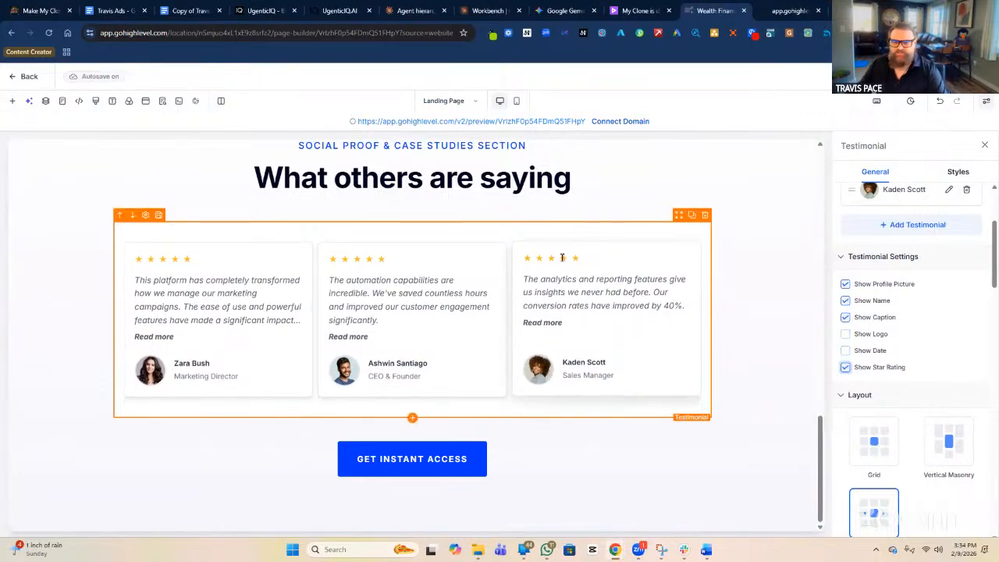
scroll(910, 321, "up", 2)
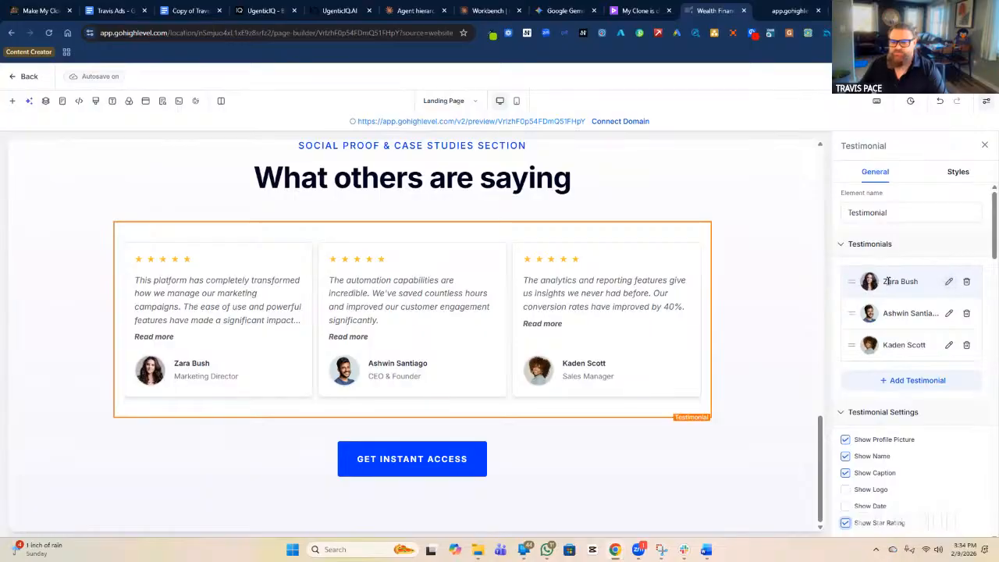
Replace the first testimonial's quote with 'THE PROCESS WAS SO FAST, I WAS APPROVED WITHIN MINUTES.'.
left_click(949, 282)
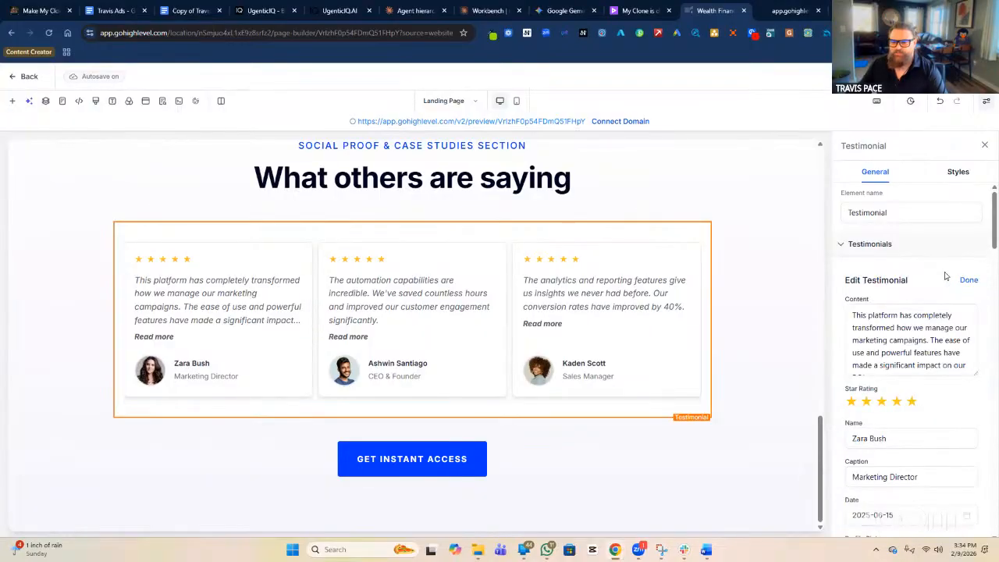
left_click_drag(975, 373, 975, 421)
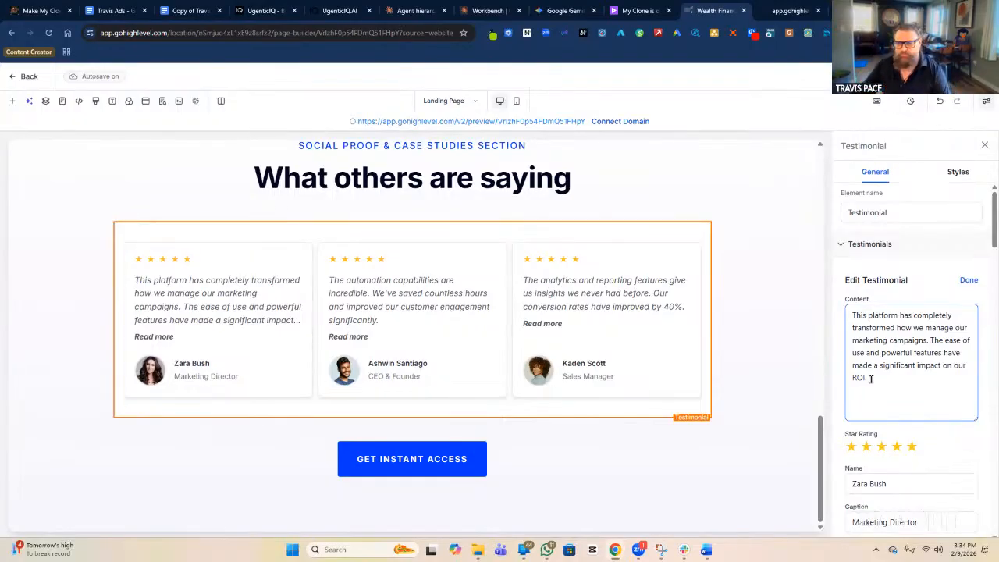
left_click_drag(871, 379, 849, 312)
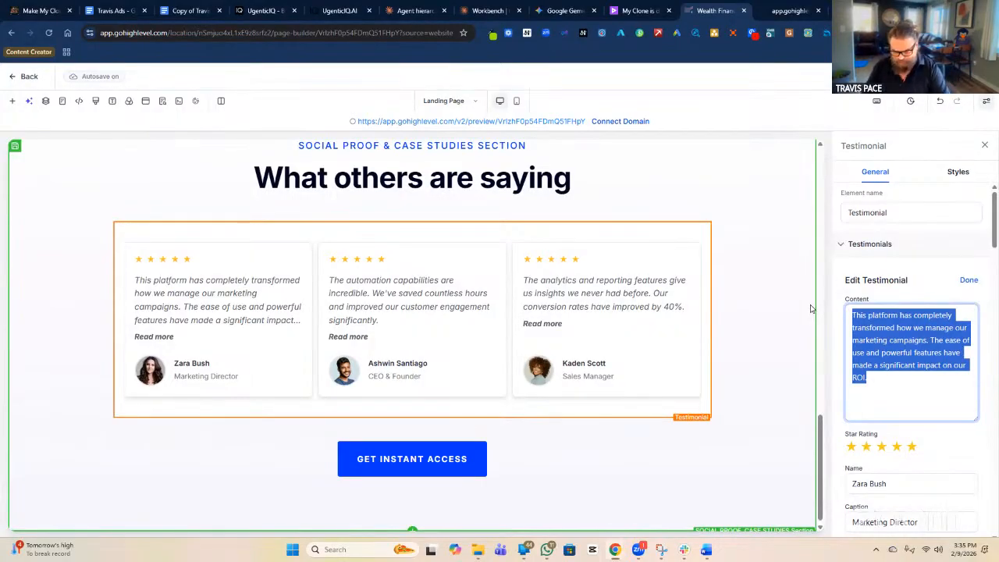
type("tHE")
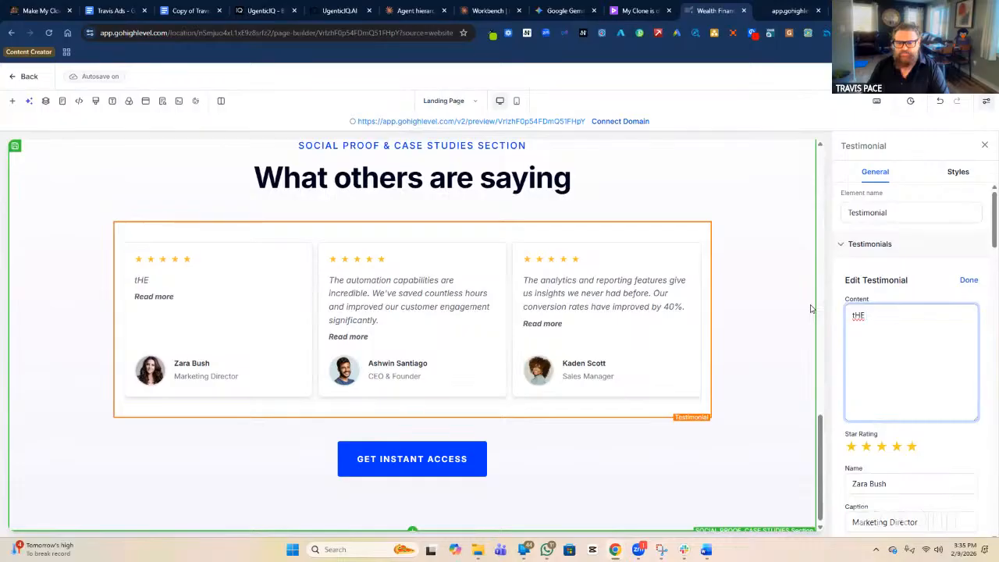
key("BackSpace")
key("BackSpace")
key("BackSpace")
type("THE PRO")
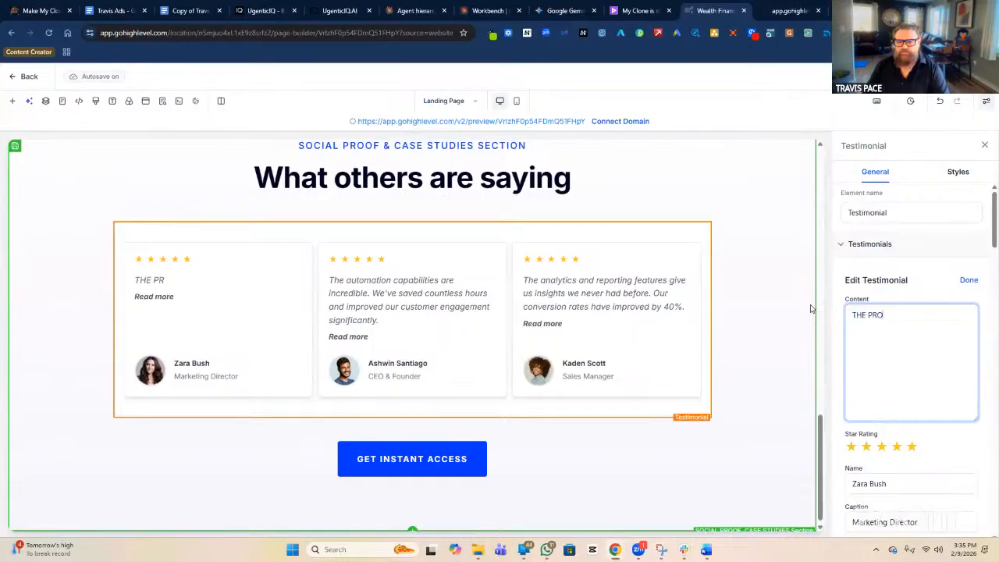
type("CESS WAS ")
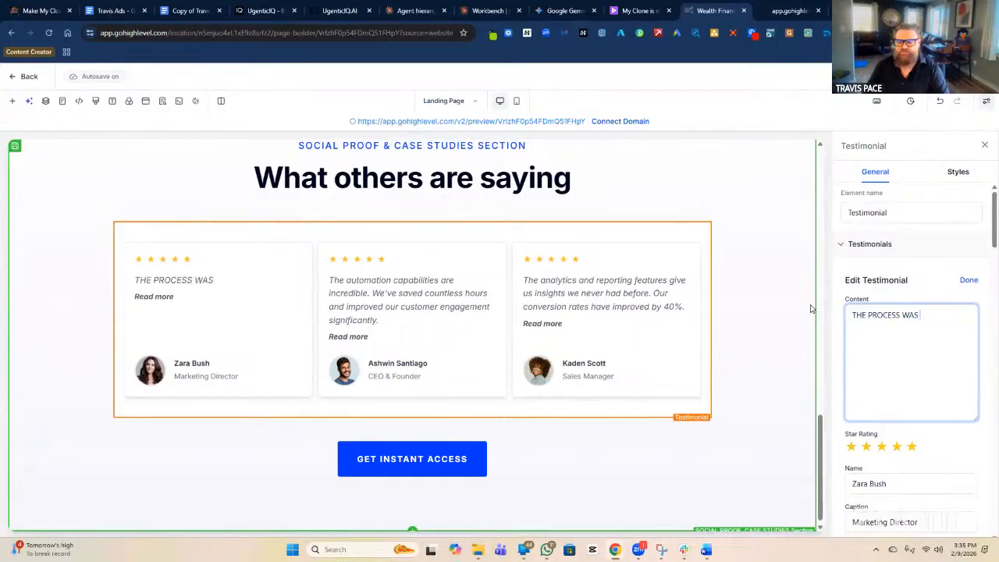
type("SO FAST, I WAS AP")
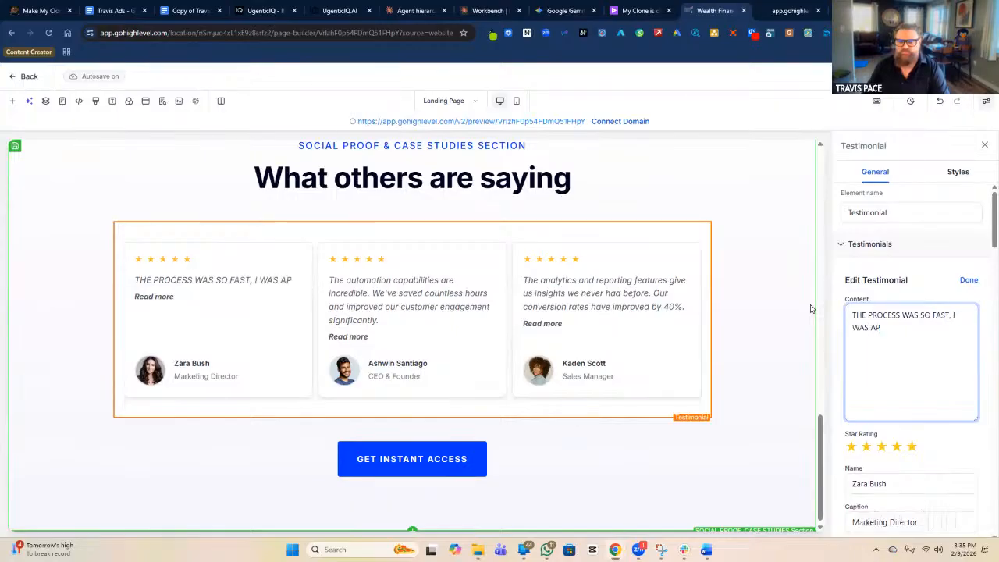
type("PROVED ")
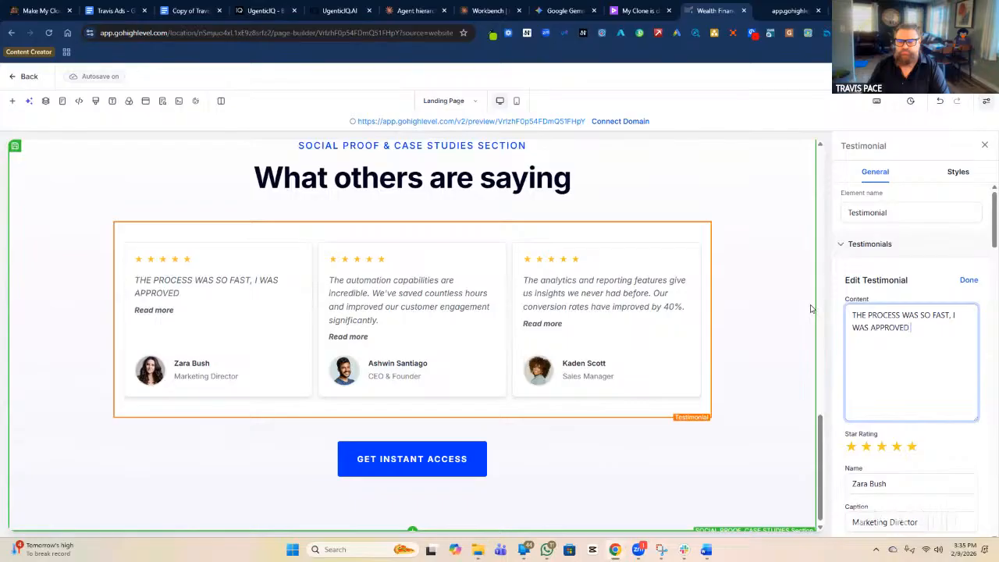
type("WITHIN MINUTES")
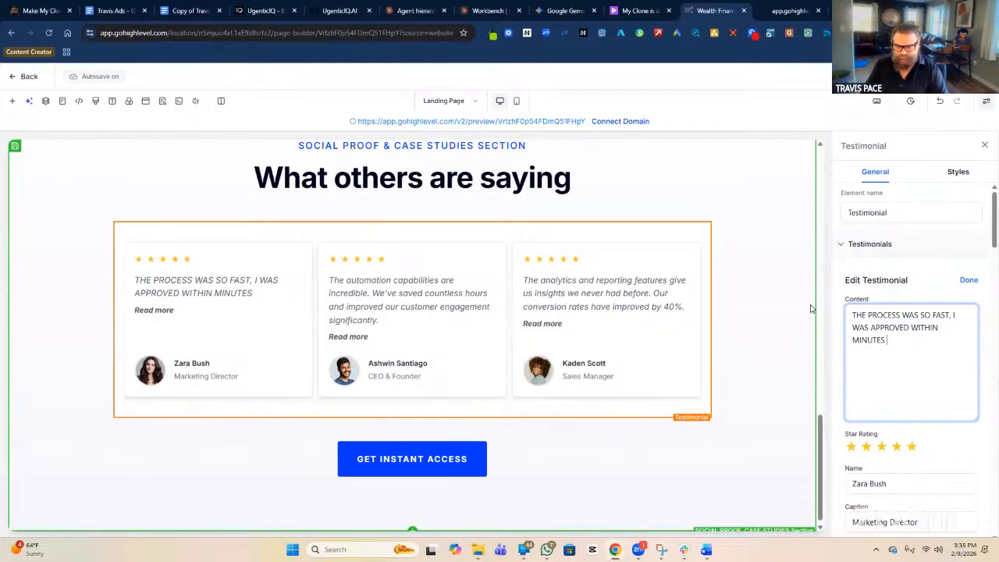
type(".")
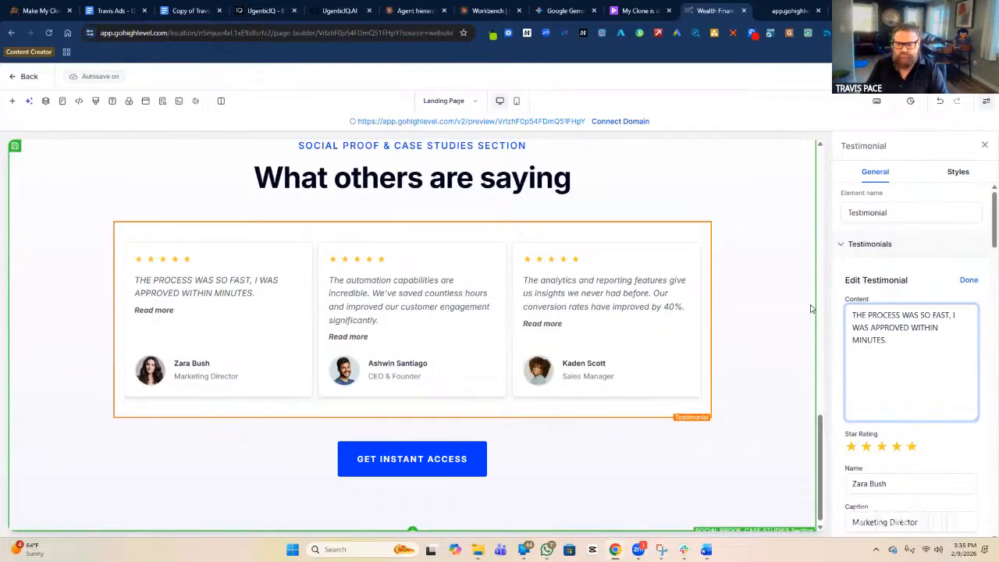
Continue the quote with 'DIDN'T EVEN FINISH MY CUP OF COFFEE BEFORE I GOT MY POLICY'.
type("DID ")
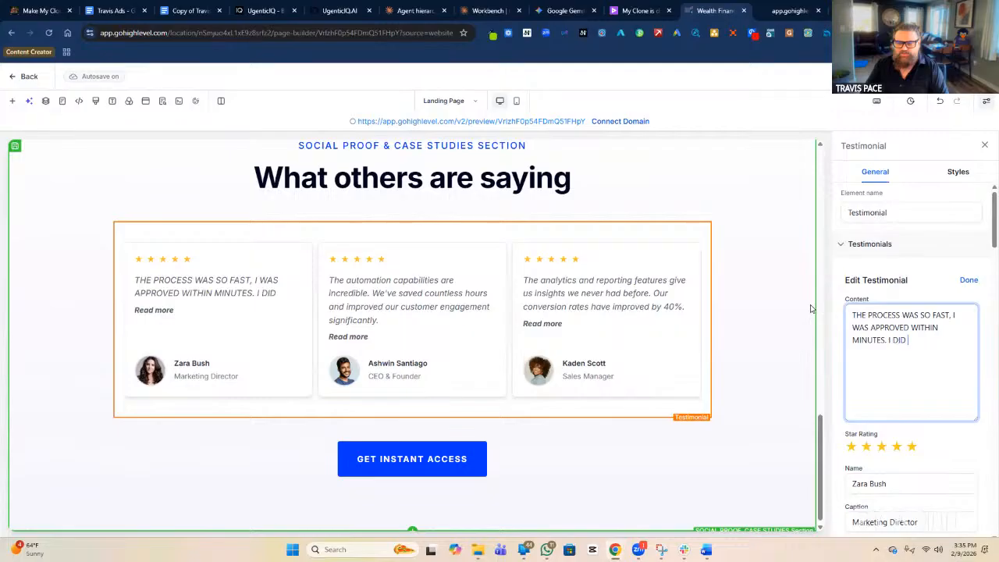
type("'T EVE")
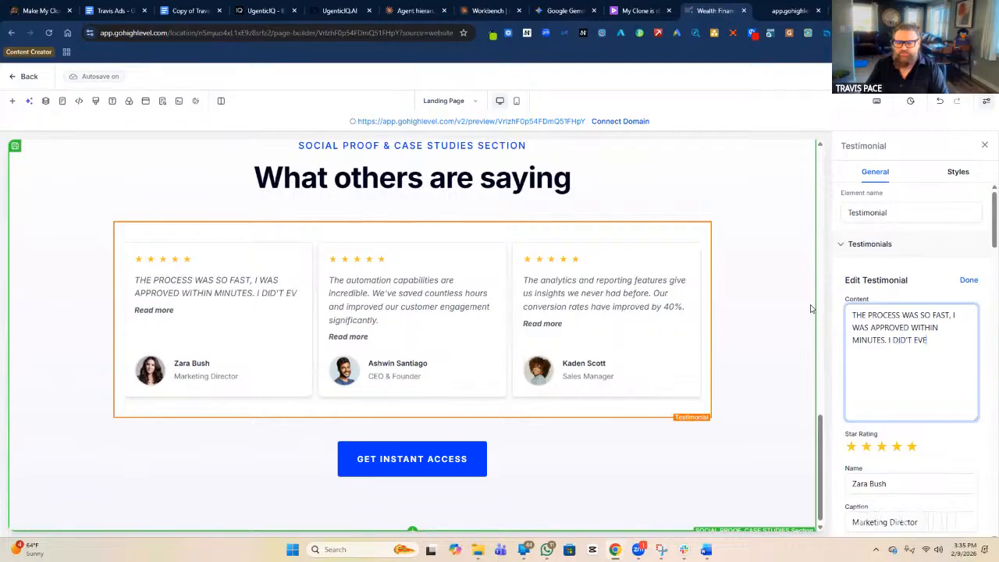
type("N FINISH MY")
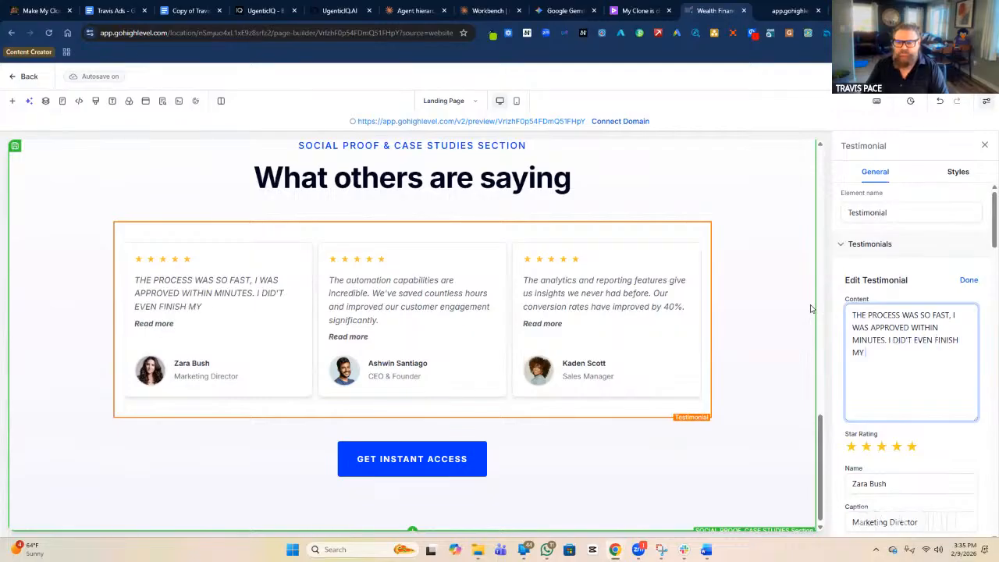
type(" CUP OF OCC")
key("BackSpace")
key("BackSpace")
key("BackSpace")
type("COFFEE")
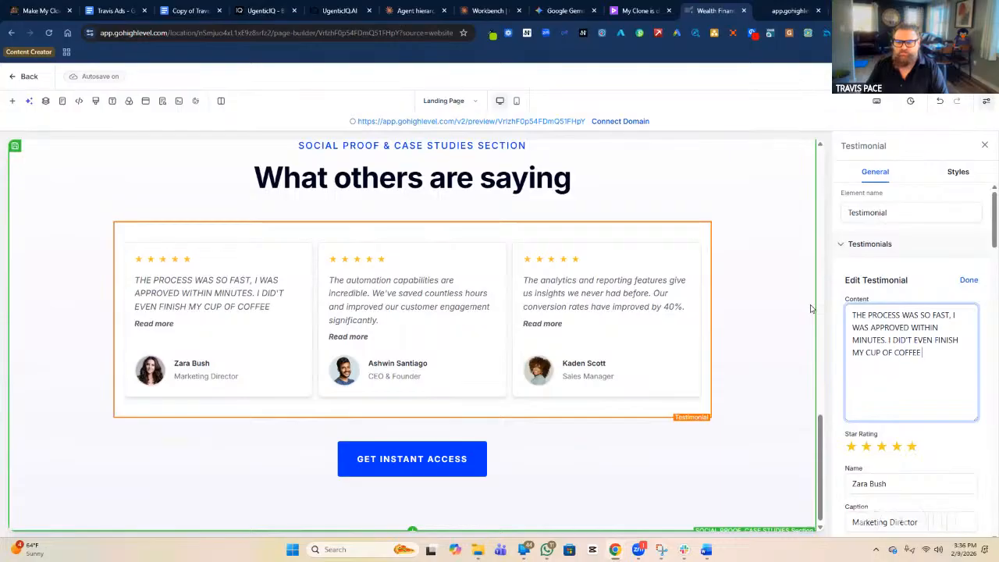
type(" BEFORE I GOT FUND")
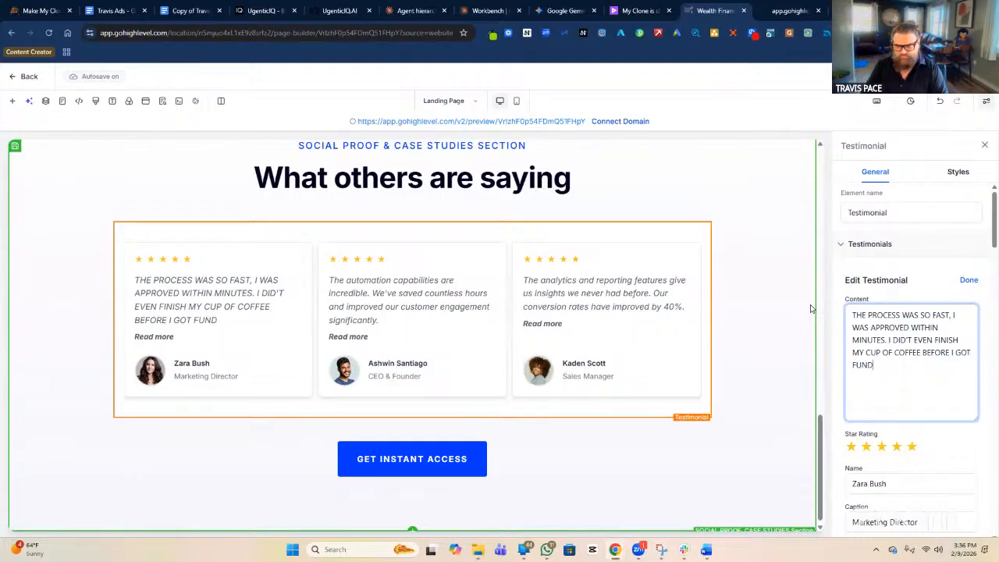
type("ING")
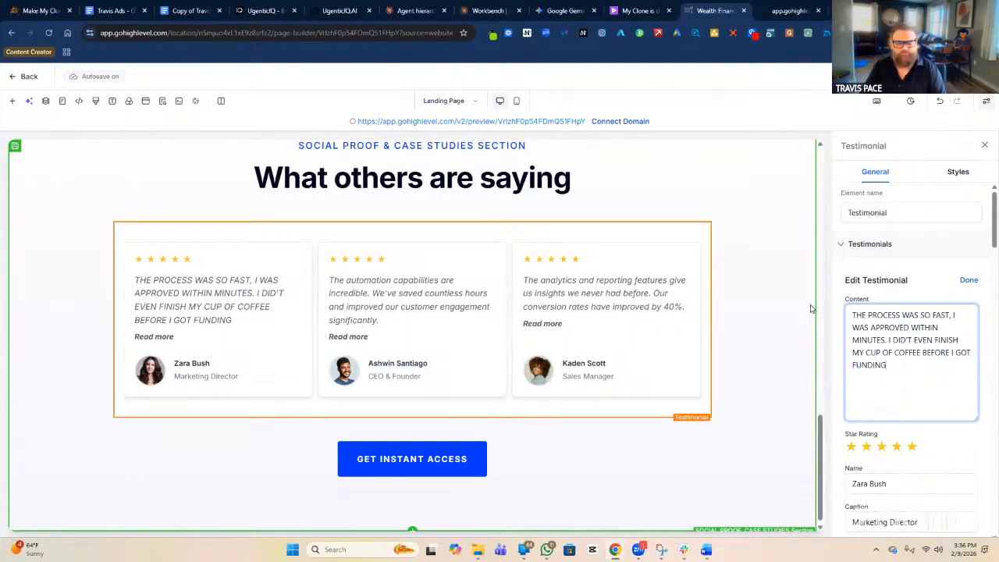
key("BackSpace")
key("BackSpace")
key("BackSpace")
key("BackSpace")
key("BackSpace")
key("BackSpace")
type("MY POLICY")
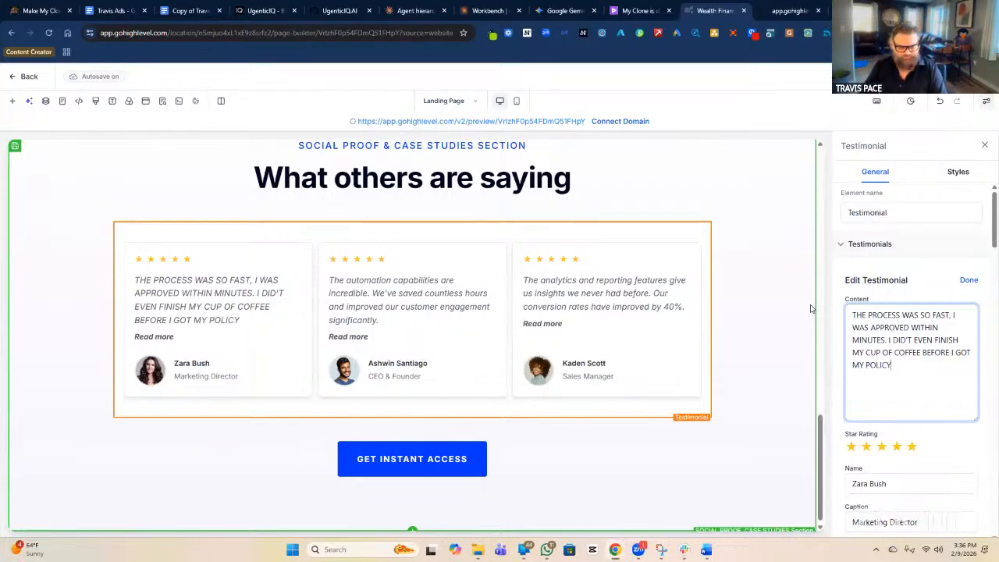
scroll(948, 351, "down", 2)
left_click_drag(939, 382, 803, 383)
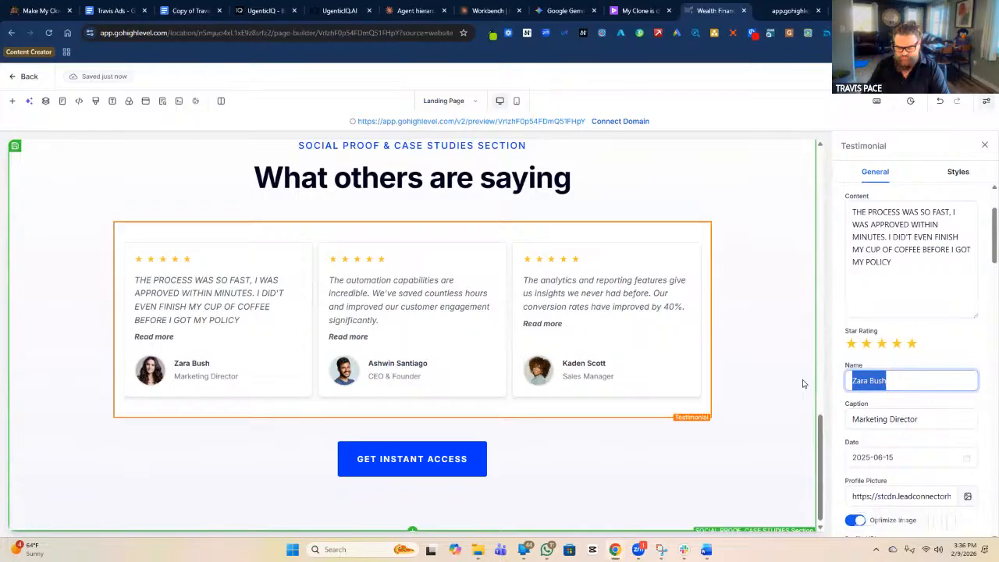
Change the first testimonial's caption from Marketing Director to HAPPY GRANDMOTHER.
type("HAPPY GR")
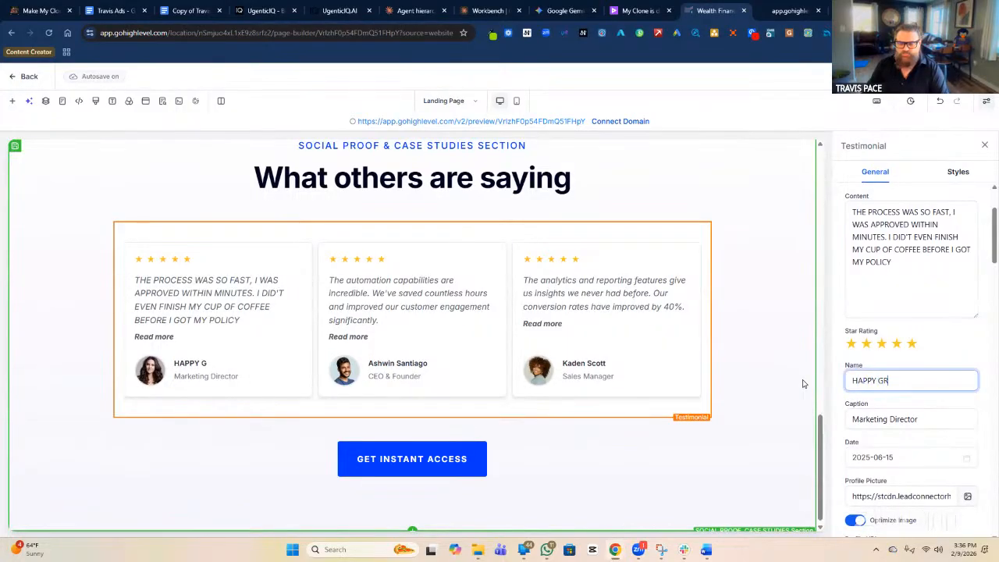
type("ANDMOTHER")
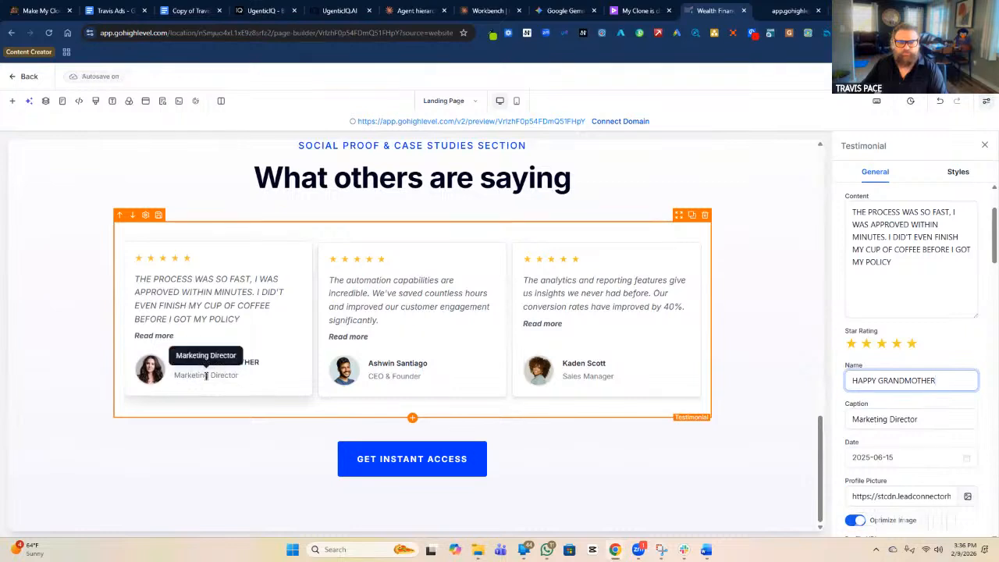
triple_click(911, 423)
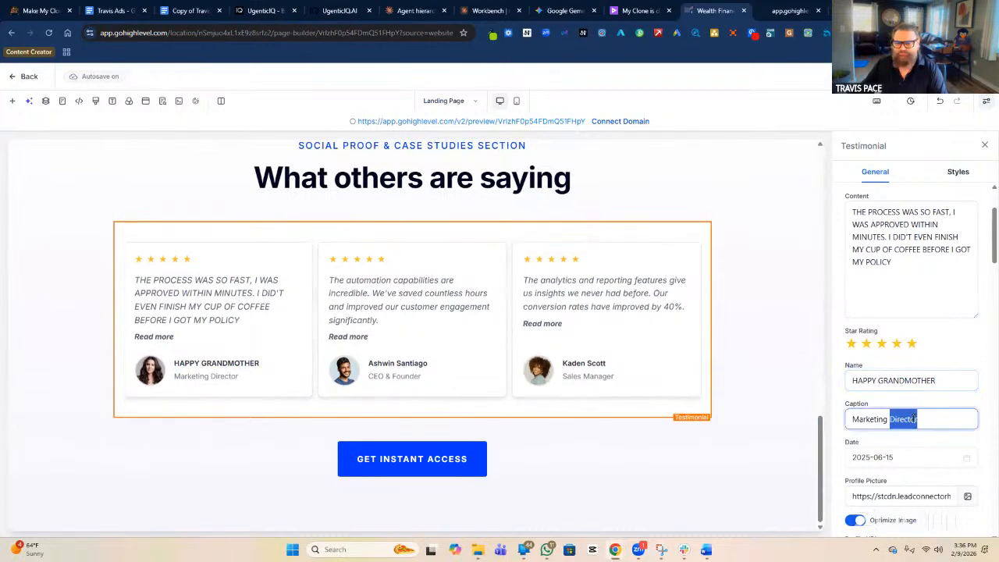
type("GR")
key("BackSpace")
key("BackSpace")
type("HAPPY GRA")
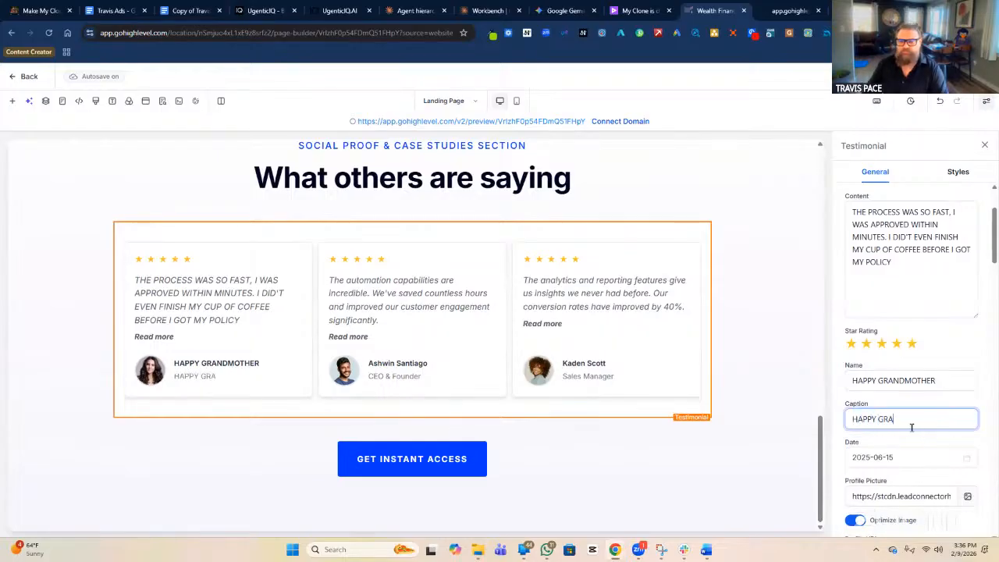
type("NDMOTHER")
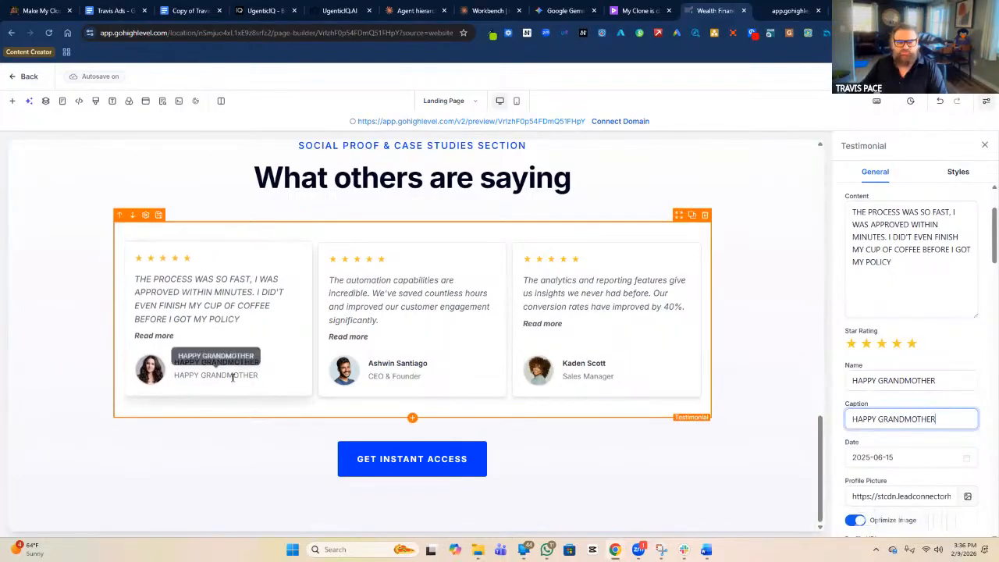
Replace the reviewer name with the customer's full name and finish editing the testimonial.
left_click(898, 383)
triple_click(902, 381)
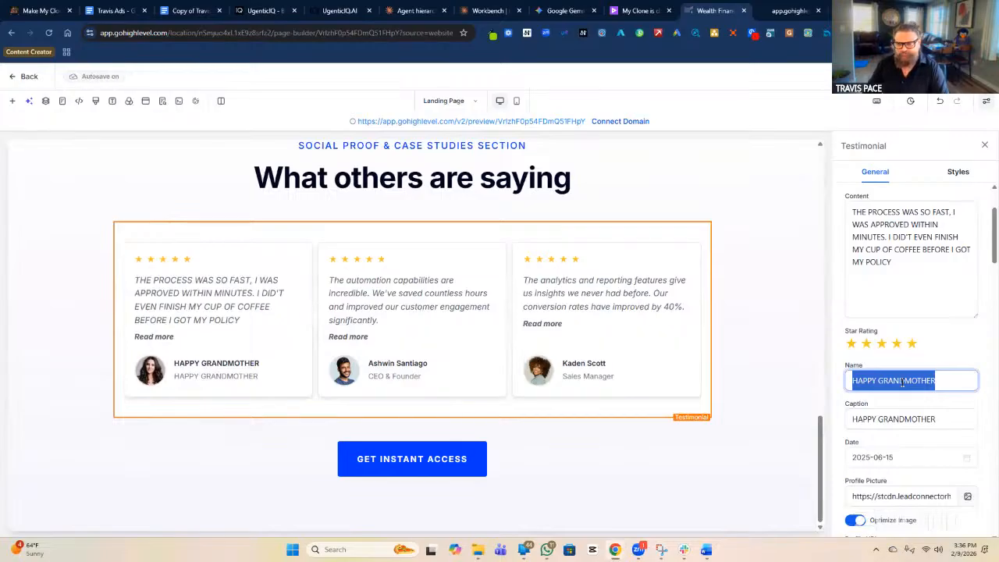
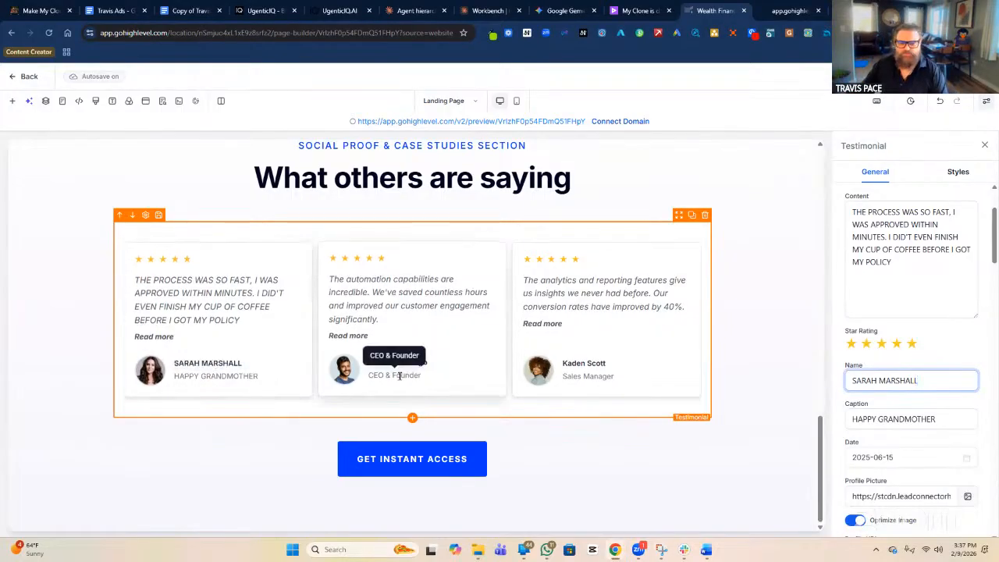
scroll(888, 404, "down", 3)
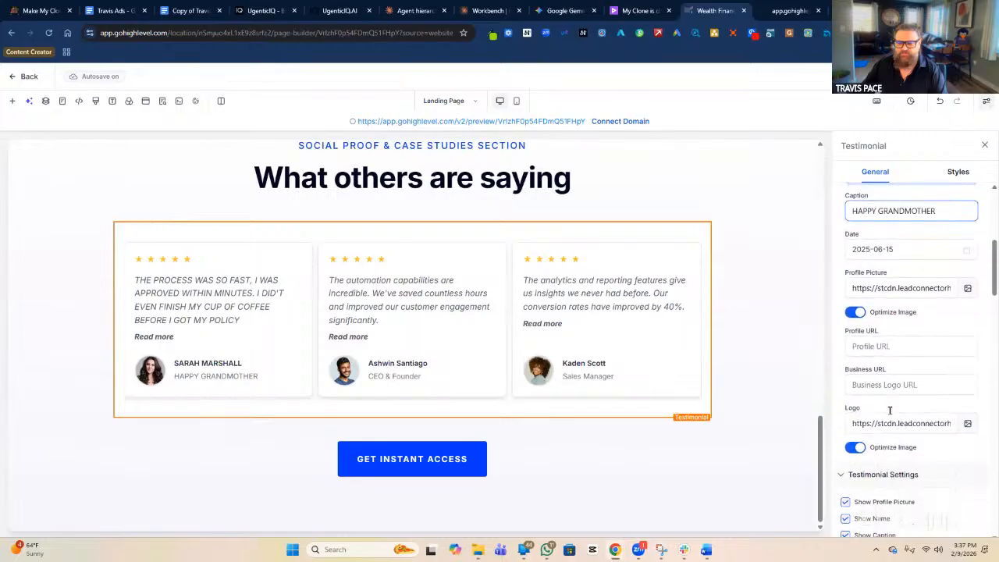
scroll(881, 351, "up", 4)
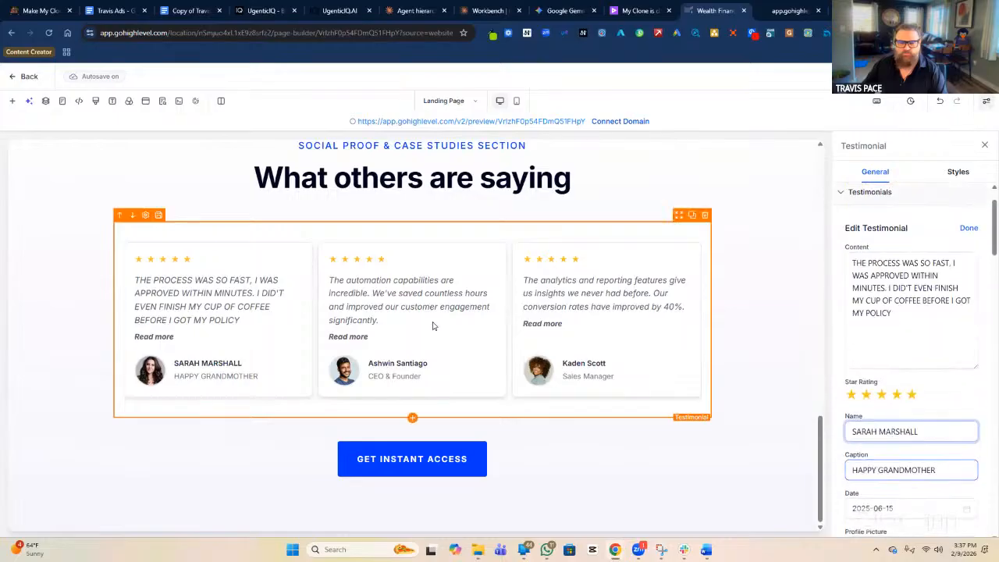
left_click(968, 228)
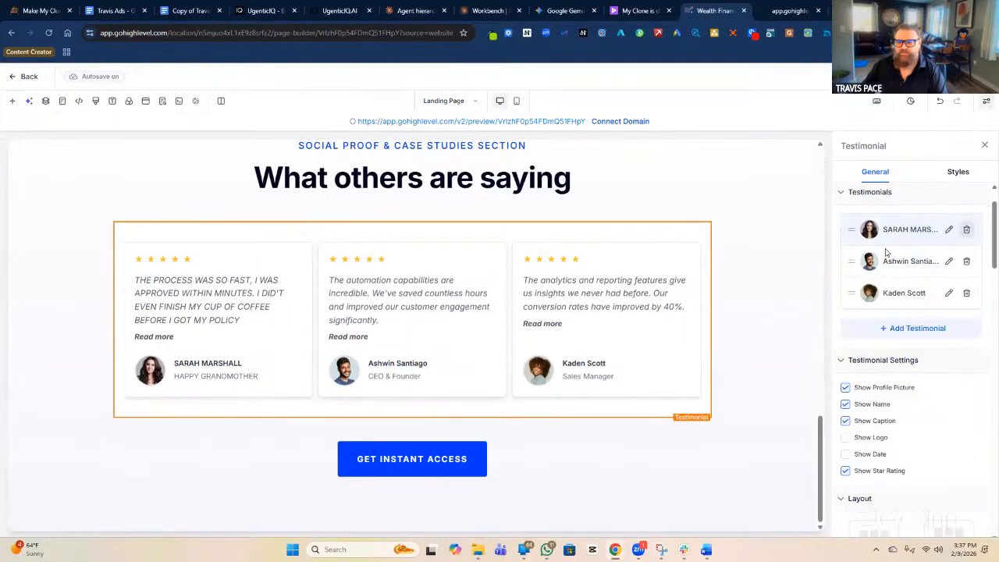
Replace the second testimonial's old automation quote with the 15K / $40K fixed-budget text.
left_click(949, 261)
left_click_drag(942, 301, 832, 266)
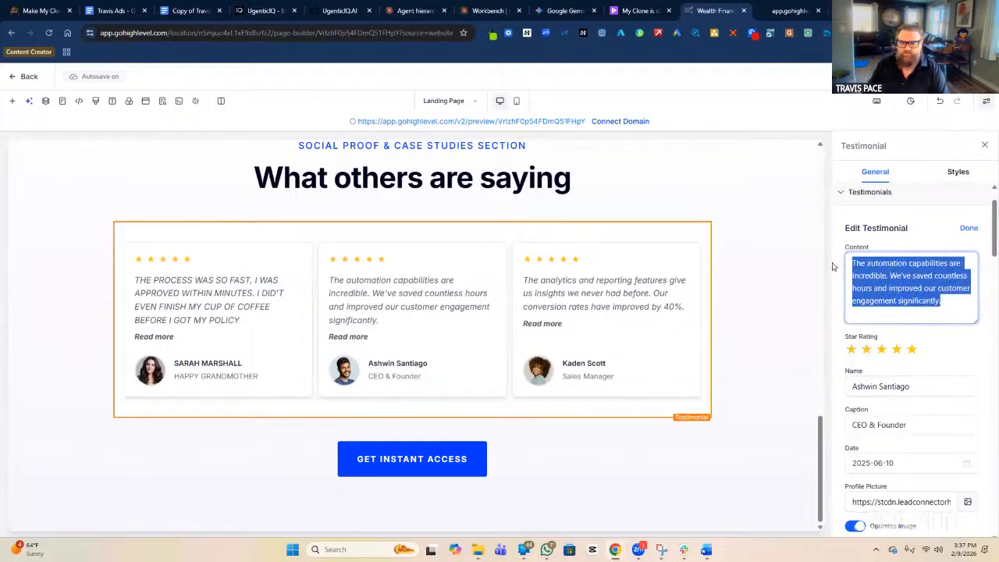
type("I NEEDED AT ALEA")
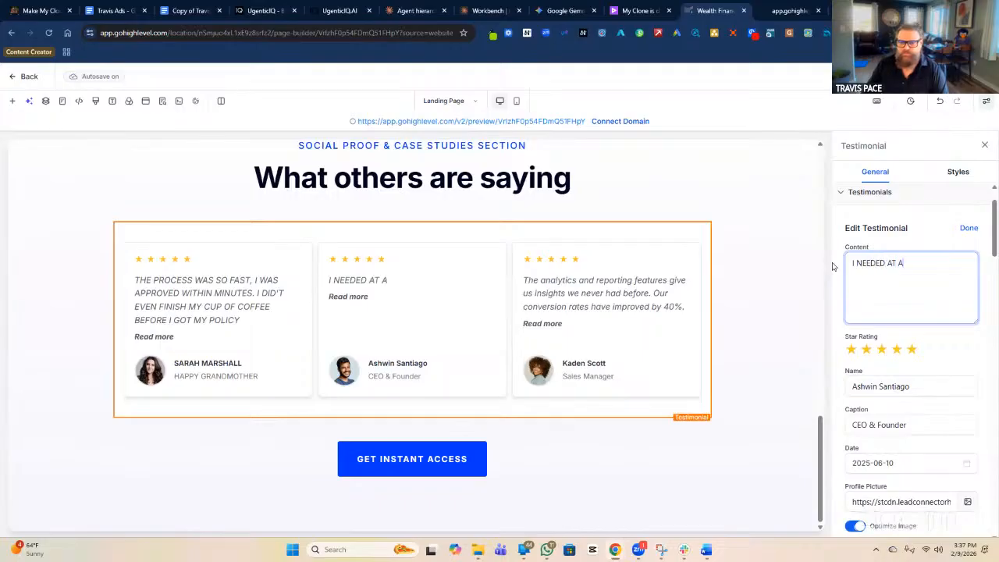
key("BackSpace")
key("BackSpace")
key("BackSpace")
type("LEA")
key("BackSpace")
key("BackSpace")
key("BackSpace")
key("BackSpace")
type("LEA")
key("BackSpace")
key("BackSpace")
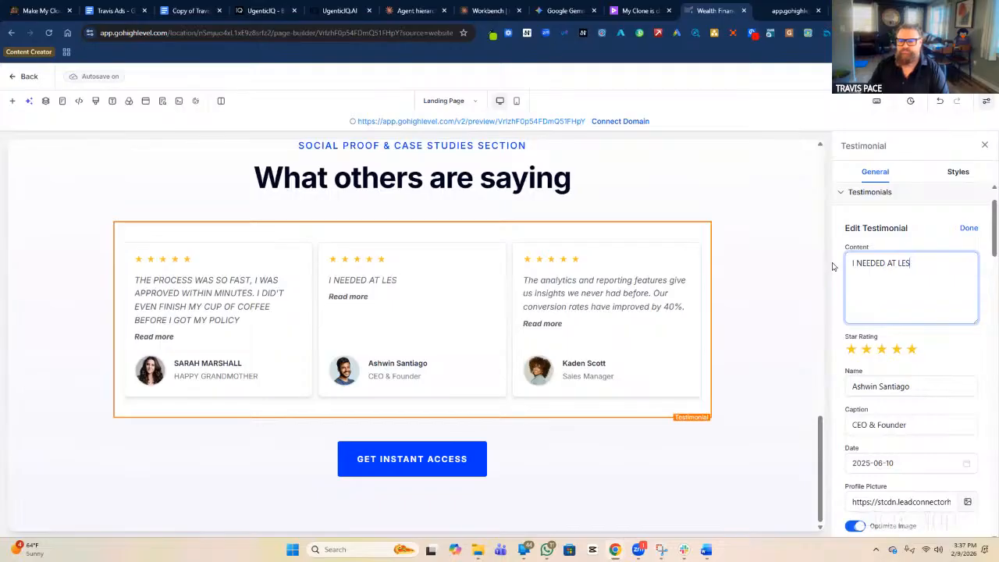
type("EAST ")
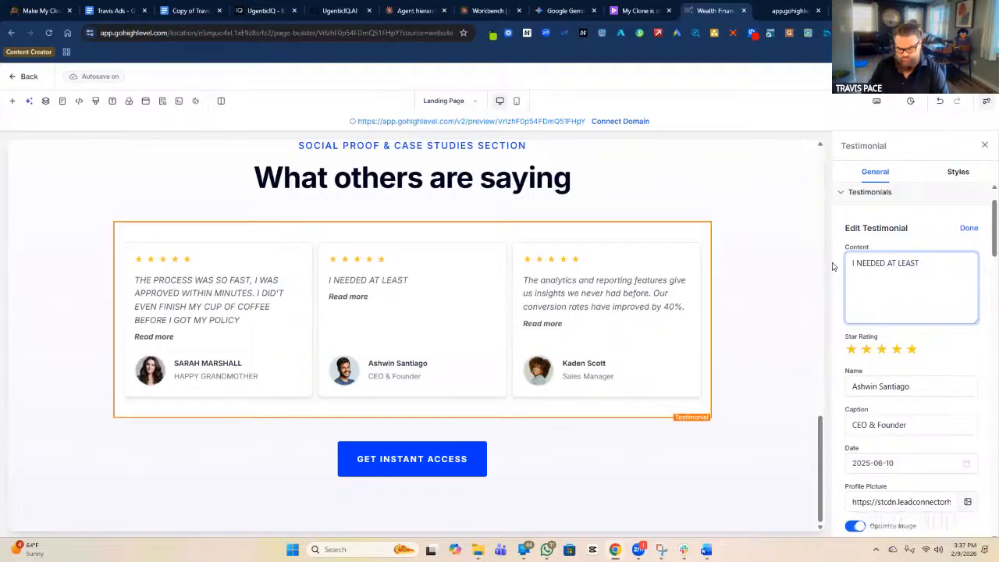
type("15")
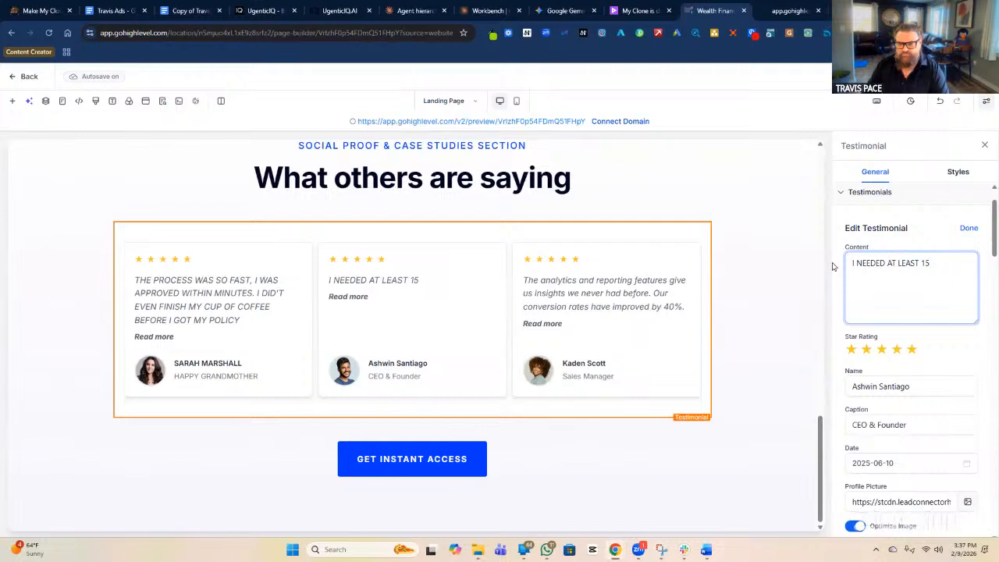
type("K ")
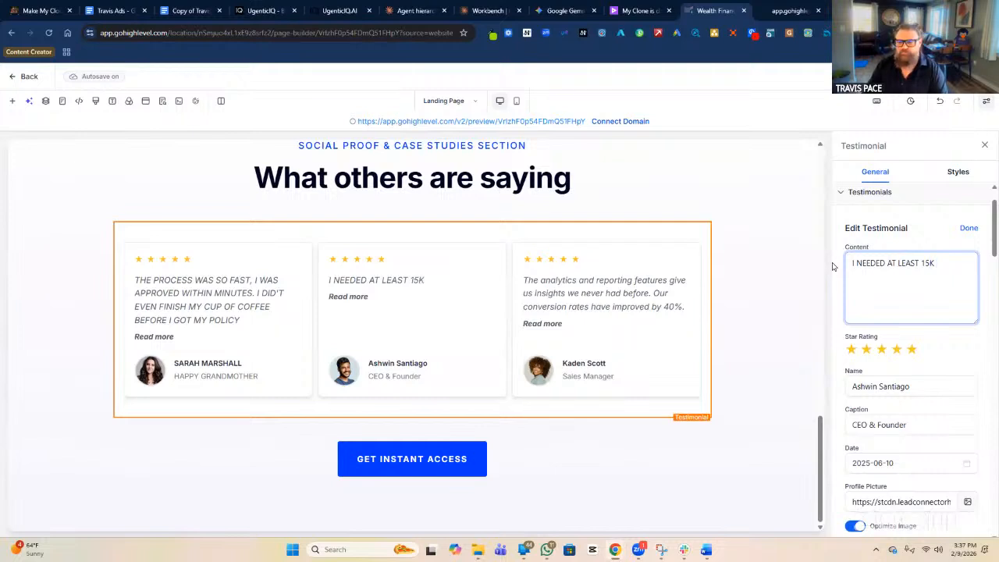
type(", ")
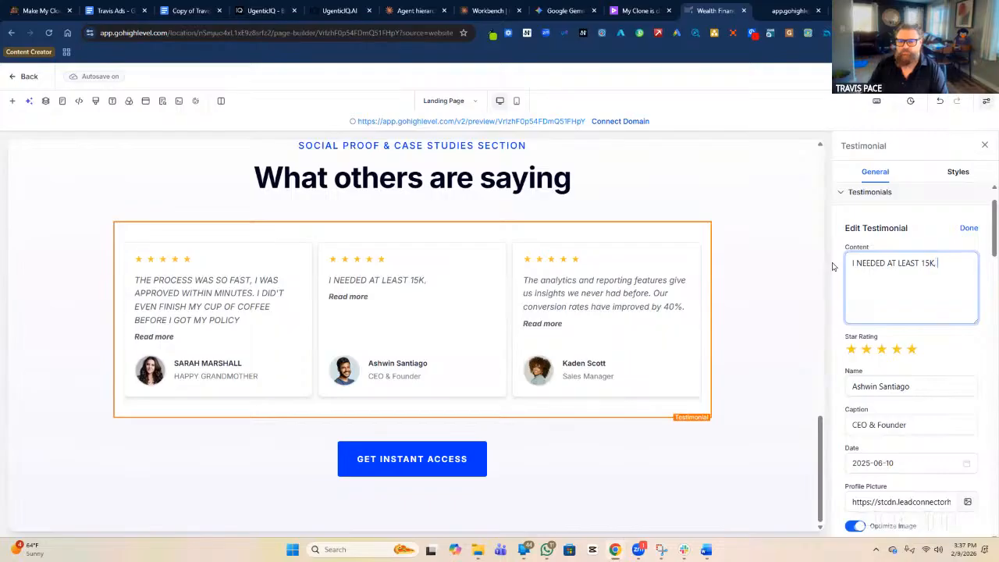
type("BUT GOT APPROVED")
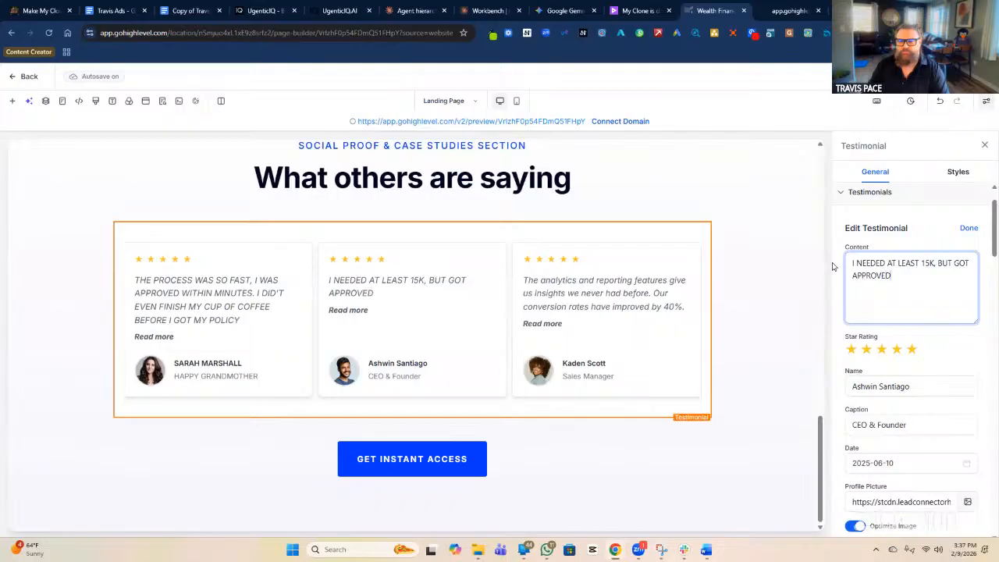
type(" FOR $40K")
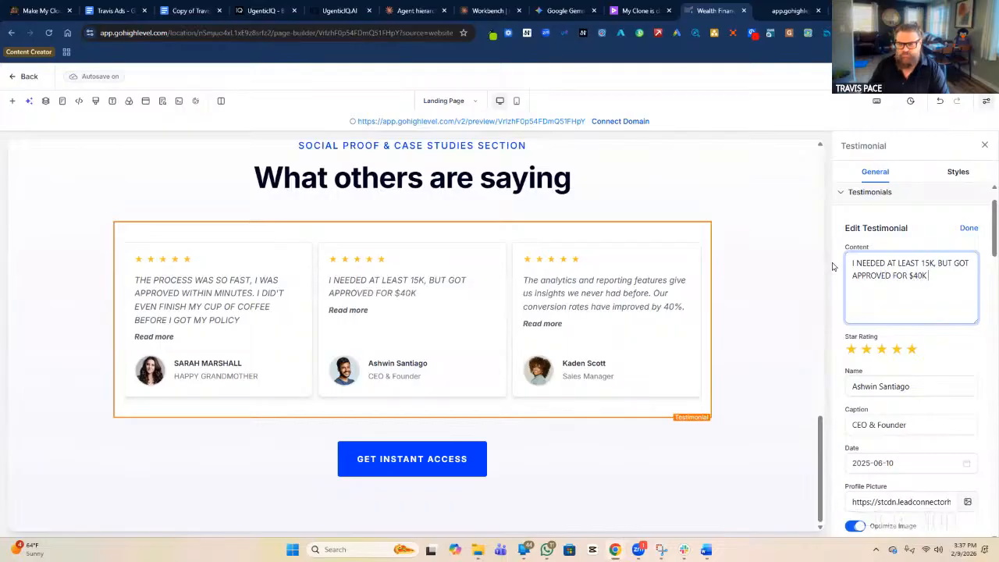
type(" AND KEP")
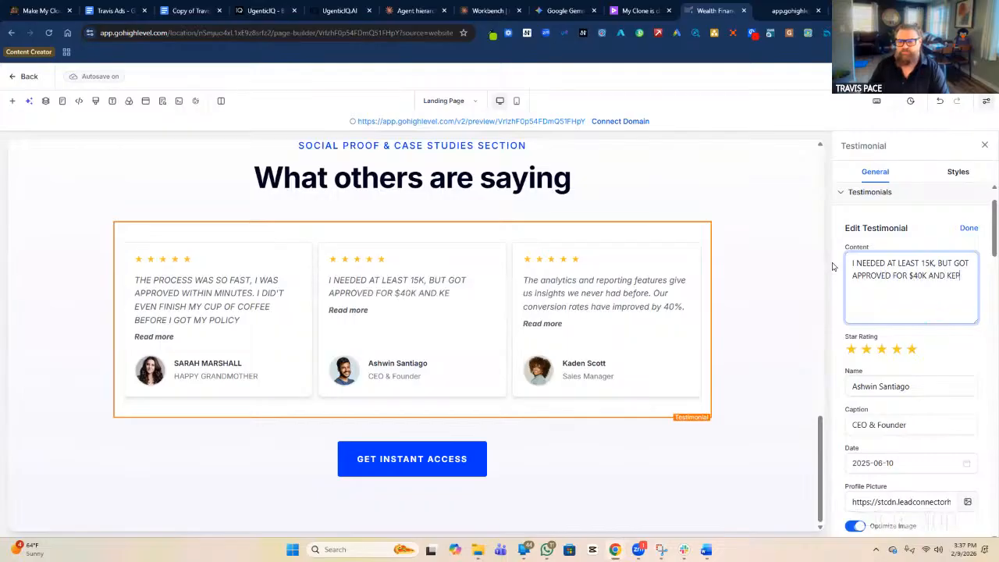
type("T IT WITHIN MY")
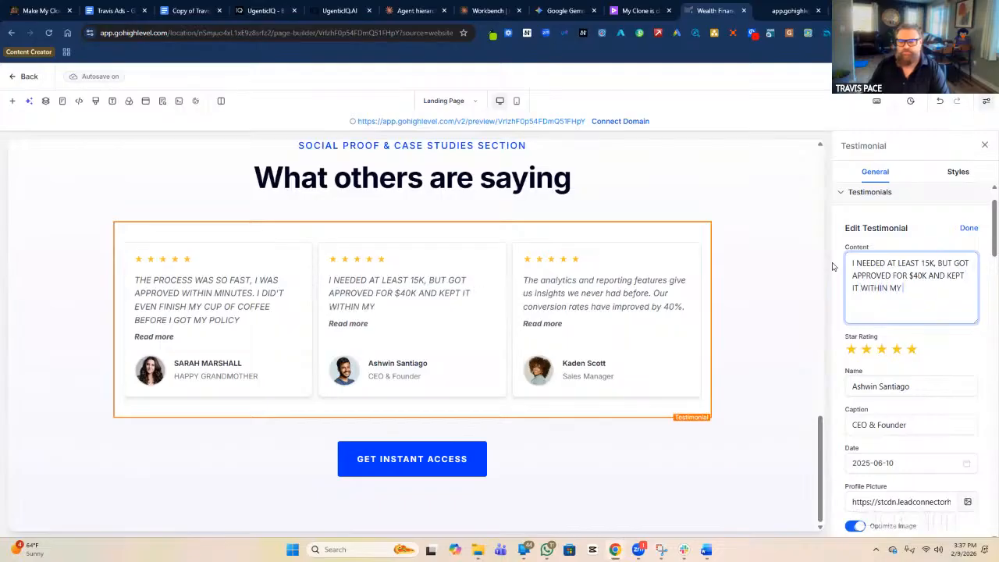
type(" FIXED BUDGET")
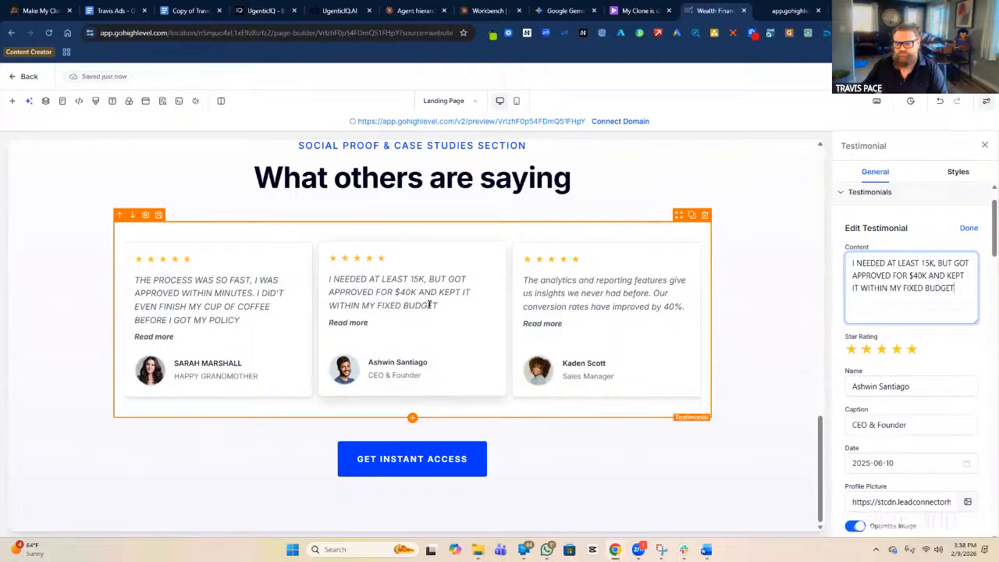
Change the second testimonial's caption from CEO & Founder to ON SOCIAL SECURITY.
left_click(959, 424)
double_click(903, 426)
triple_click(903, 426)
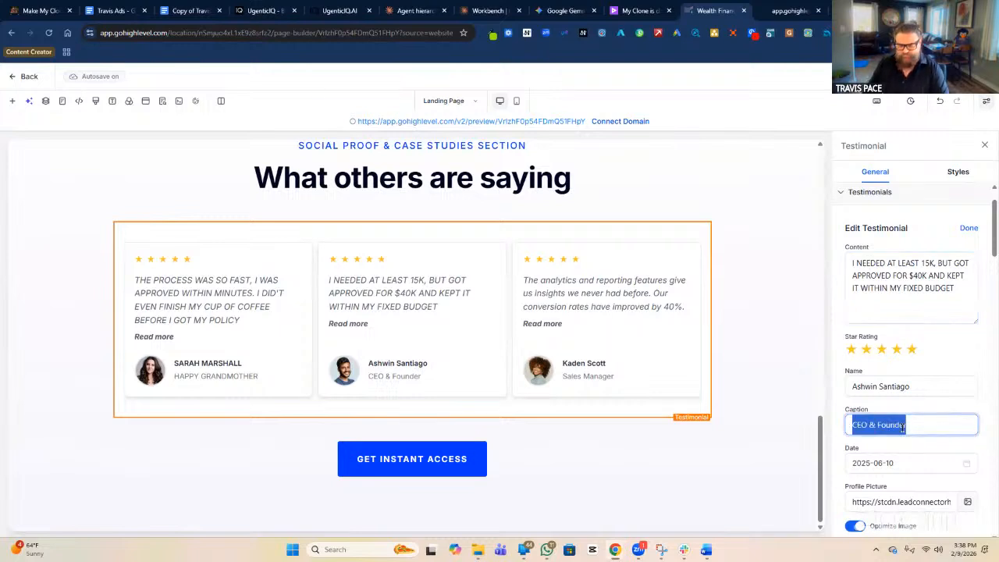
type("ON SOCIAL SECURITY")
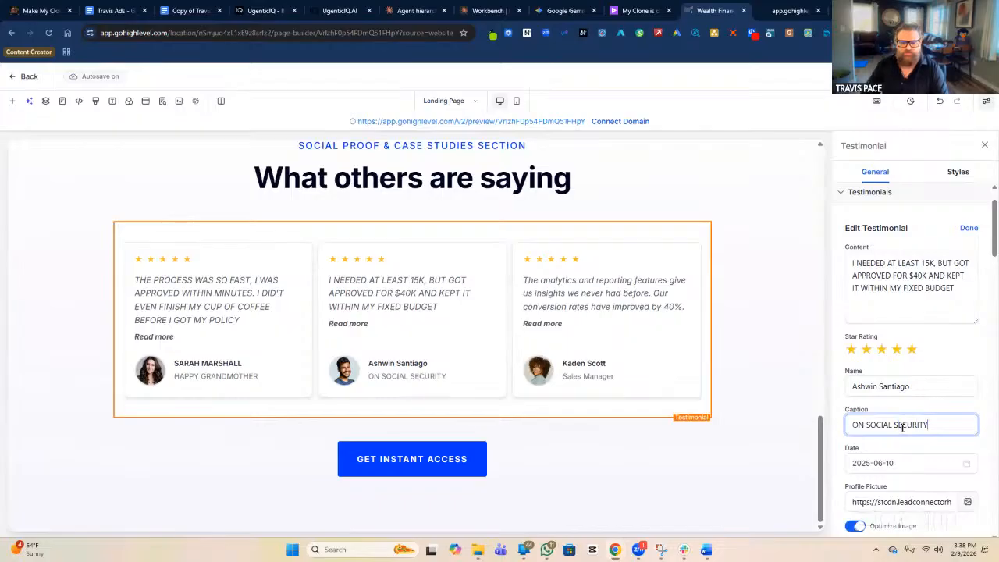
Replace the second testimonial's author name with the customer's new all-caps name.
left_click(912, 386)
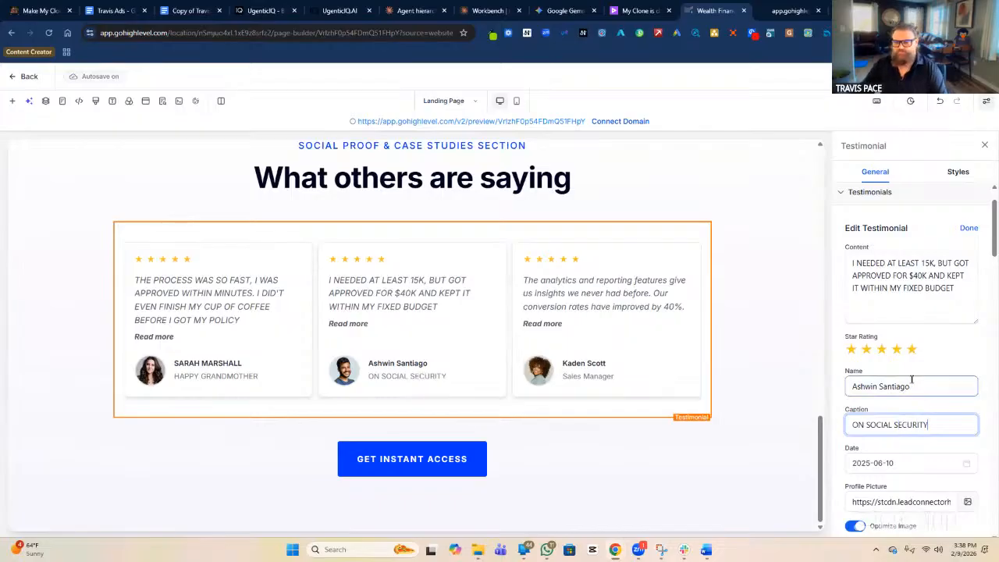
triple_click(920, 386)
type("HAPY")
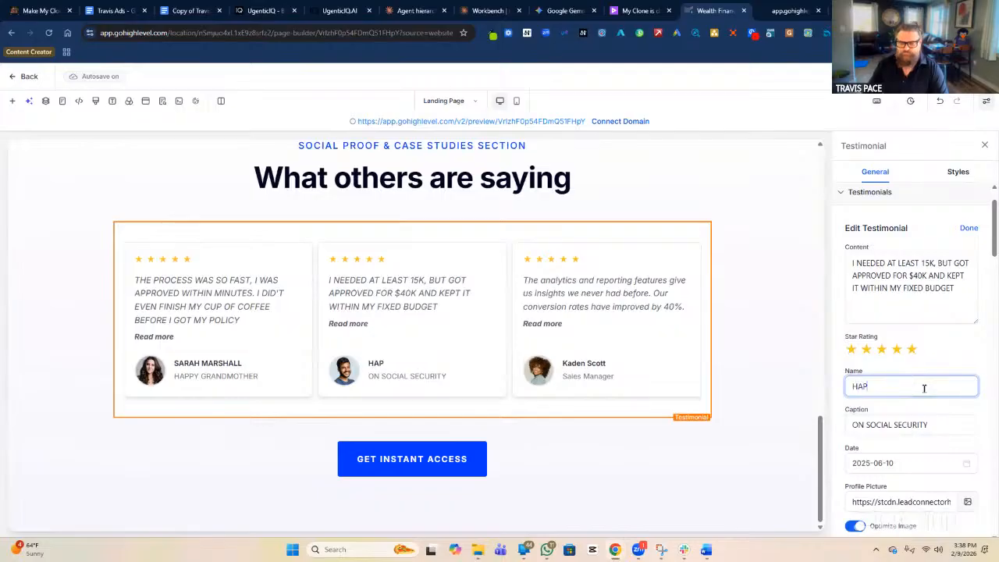
key("BackSpace")
key("BackSpace")
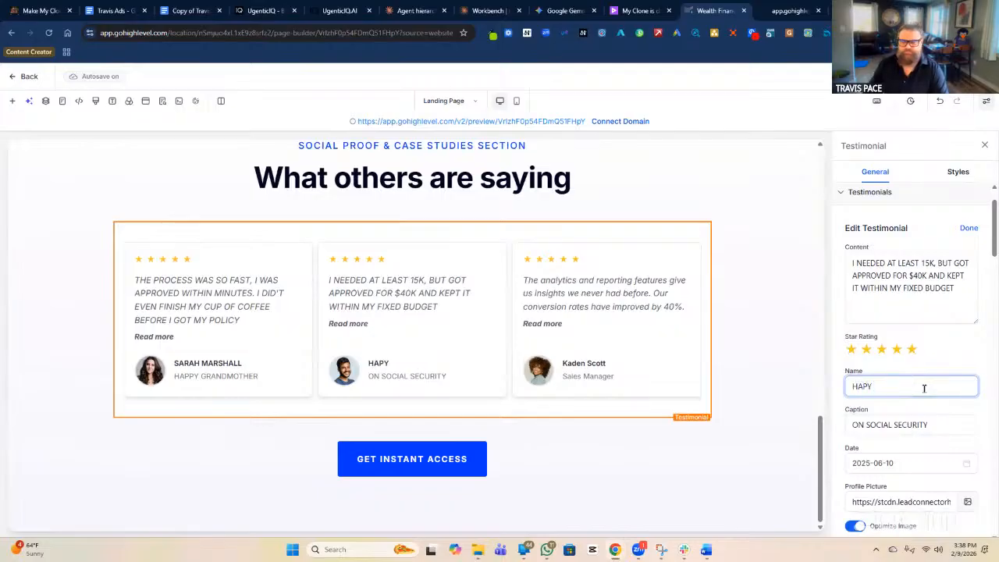
key("BackSpace")
type("PY")
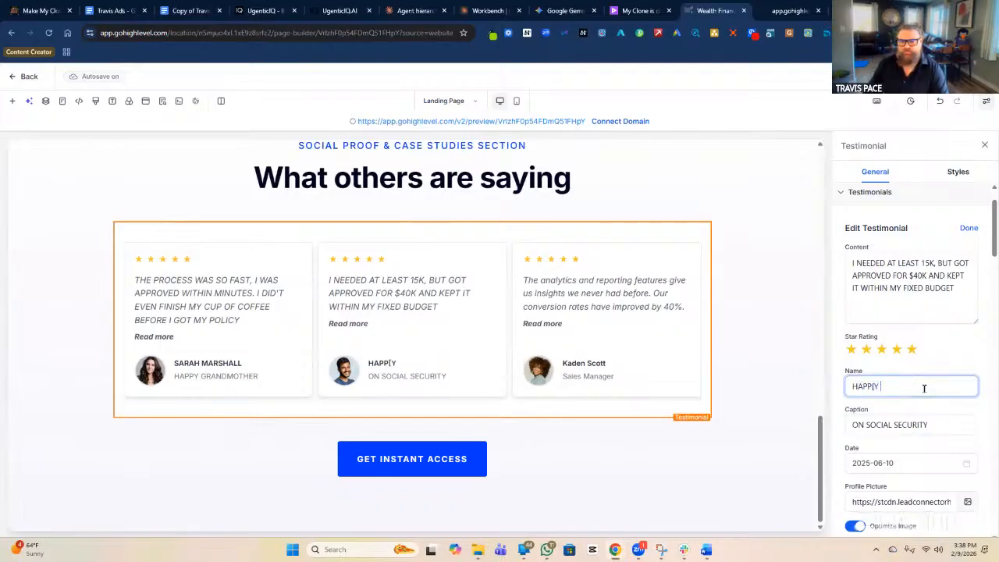
key("BackSpace")
type("GILMORE")
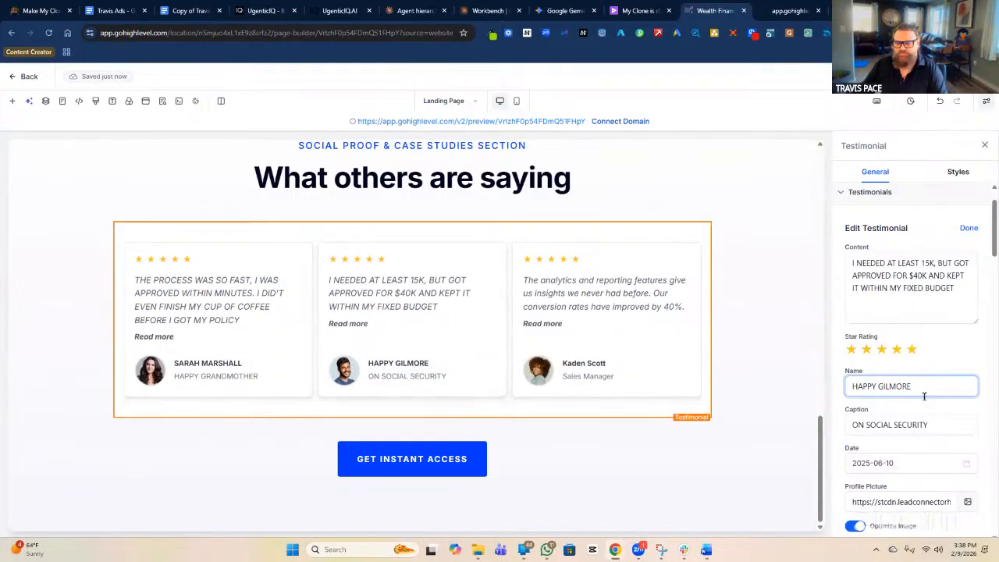
scroll(862, 366, "down", 3)
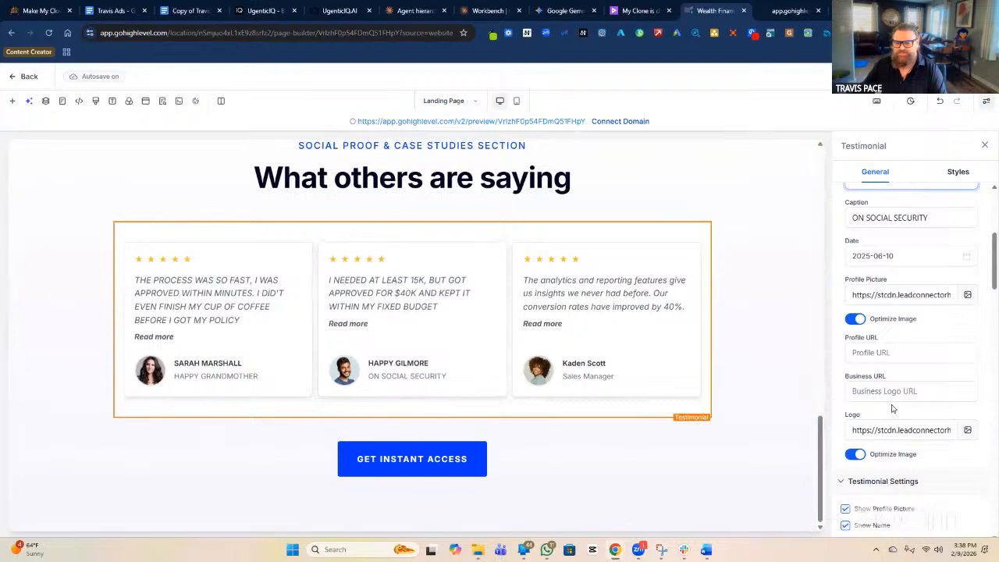
scroll(897, 407, "down", 3)
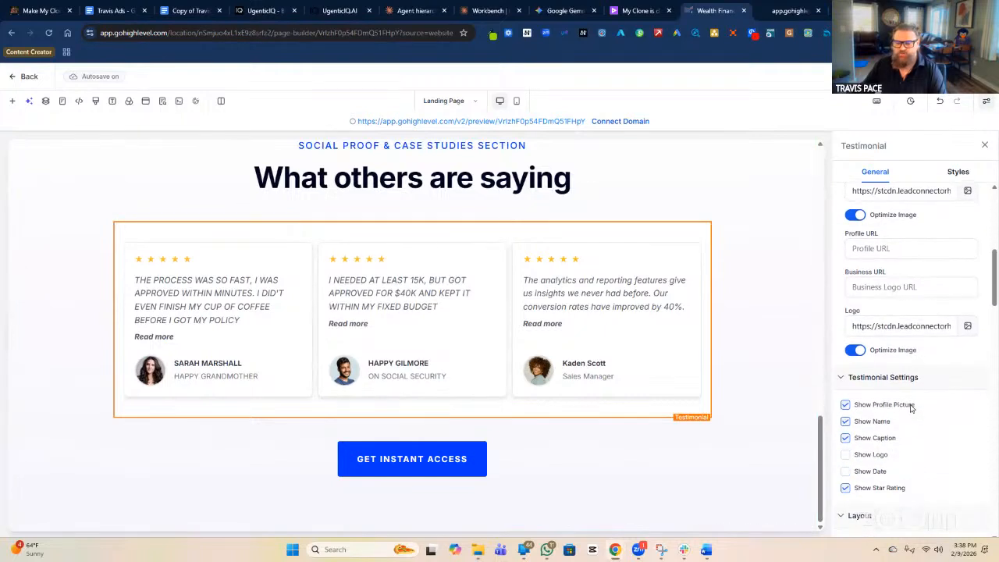
left_click(846, 404)
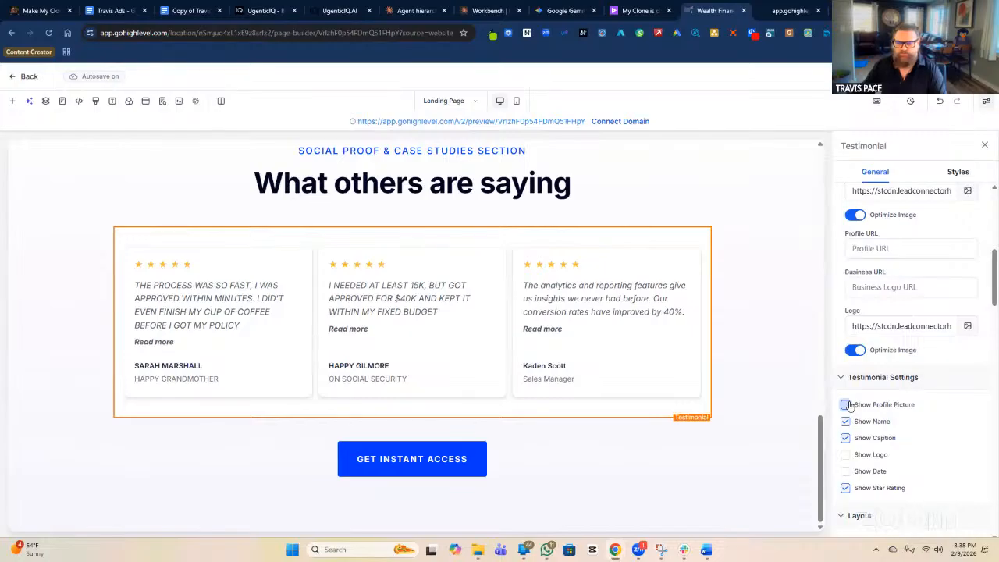
left_click(846, 405)
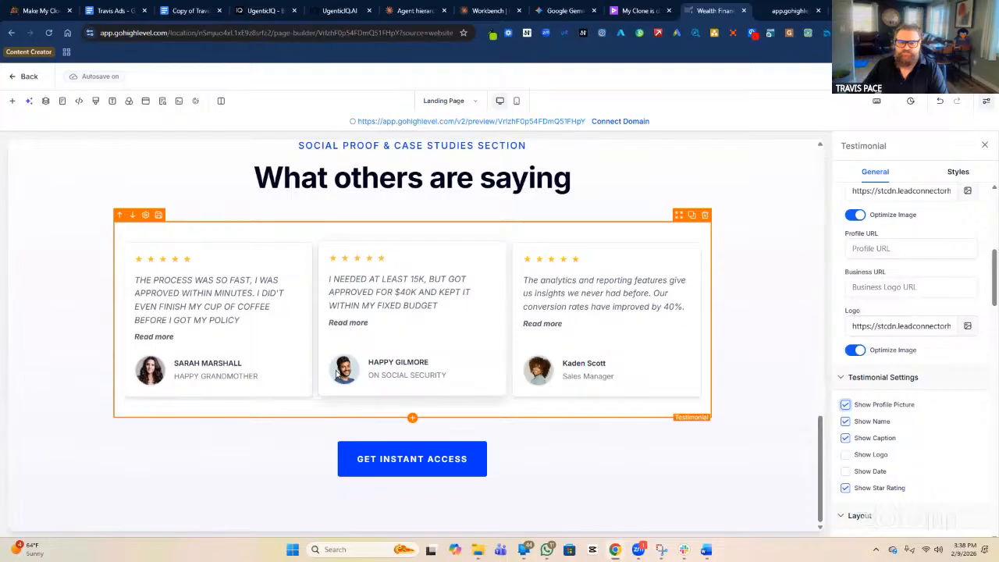
left_click(845, 406)
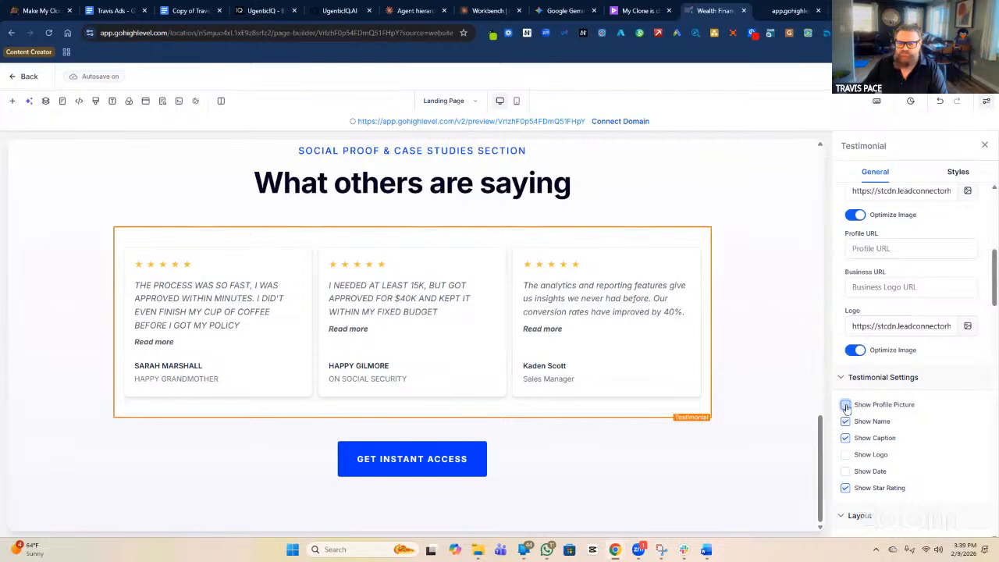
left_click(846, 406)
left_click(846, 405)
left_click(846, 406)
left_click(846, 406)
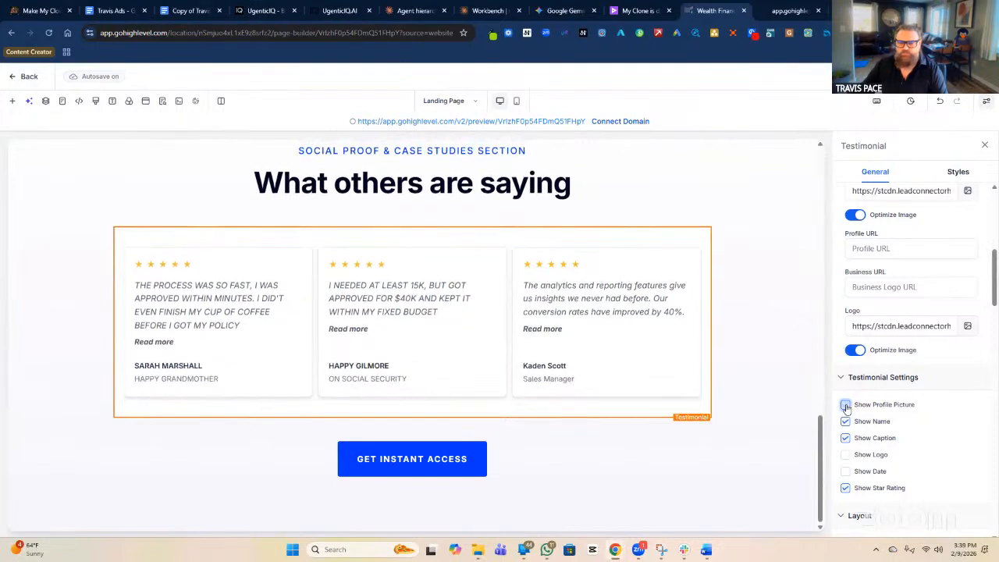
left_click(846, 406)
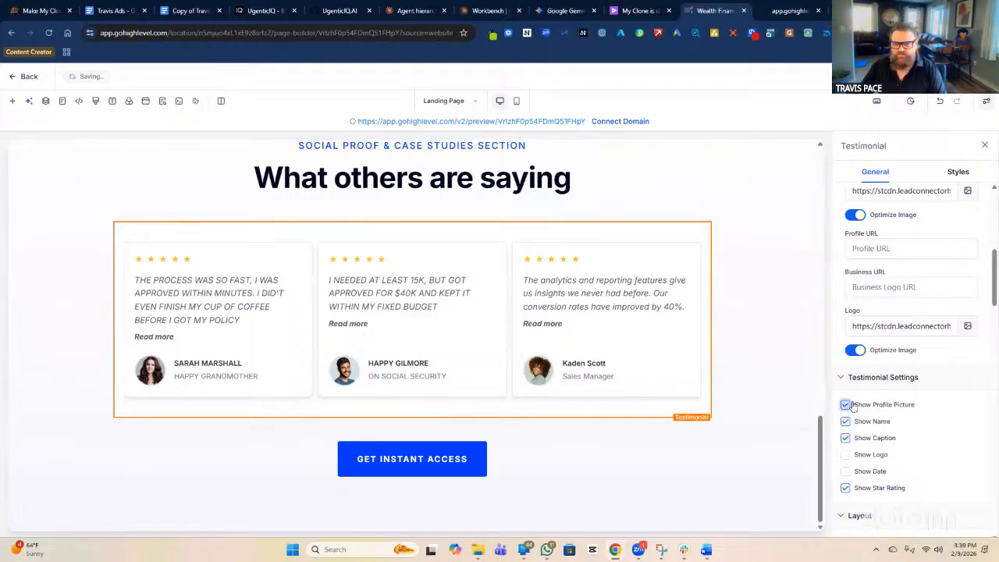
scroll(882, 438, "down", 3)
scroll(902, 433, "down", 5)
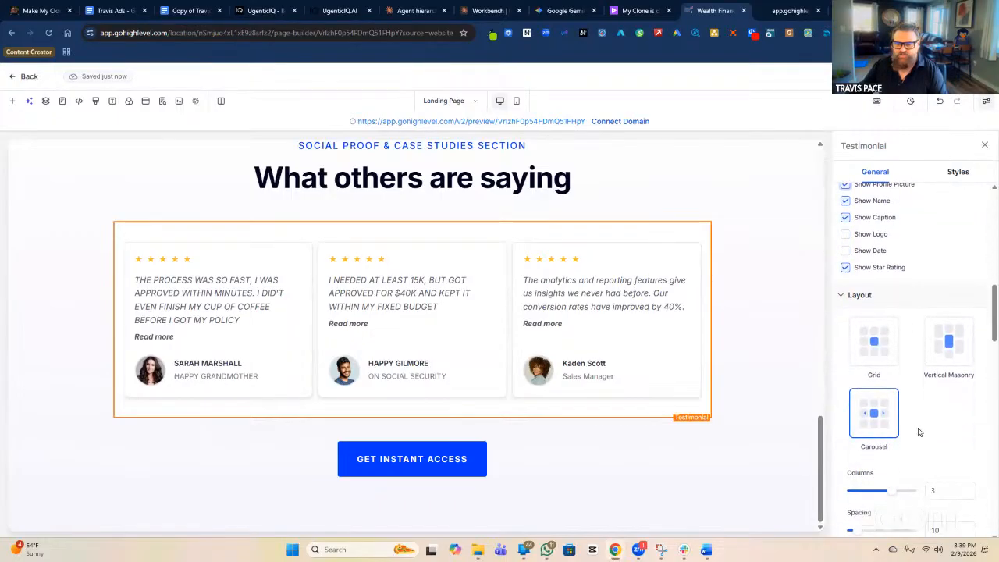
scroll(925, 390, "down", 10)
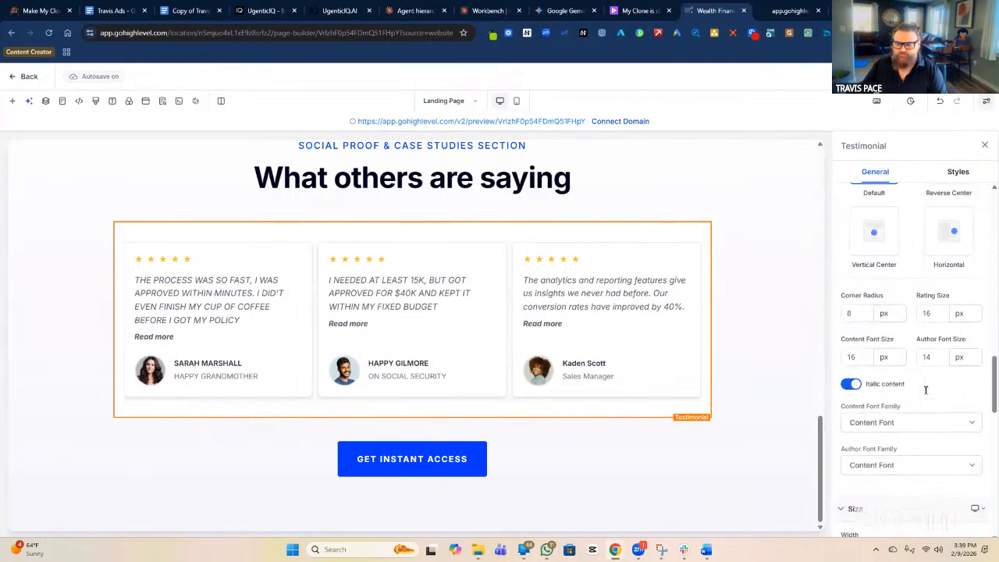
scroll(926, 390, "up", 15)
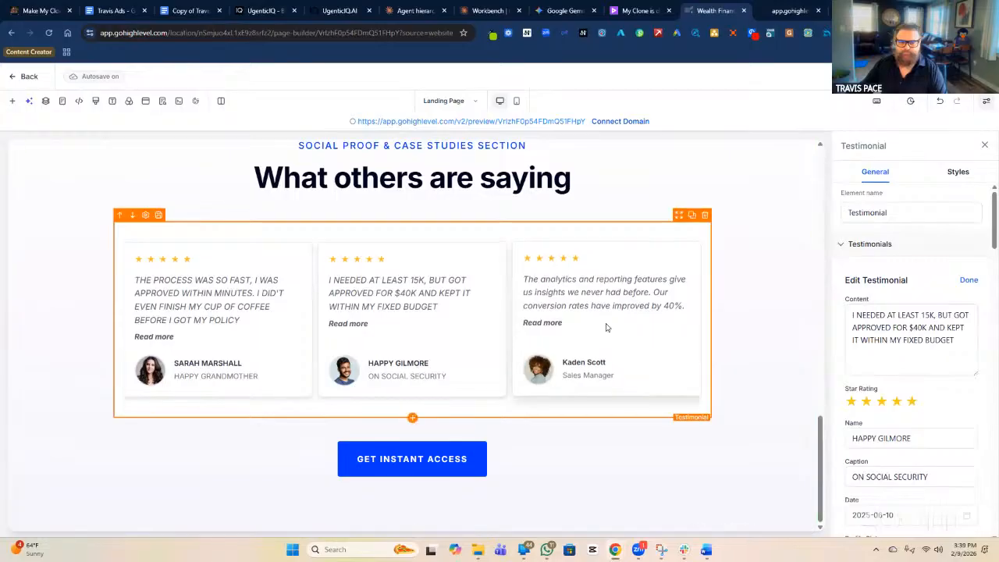
Close the second testimonial and clear the third testimonial's old quote.
left_click(968, 281)
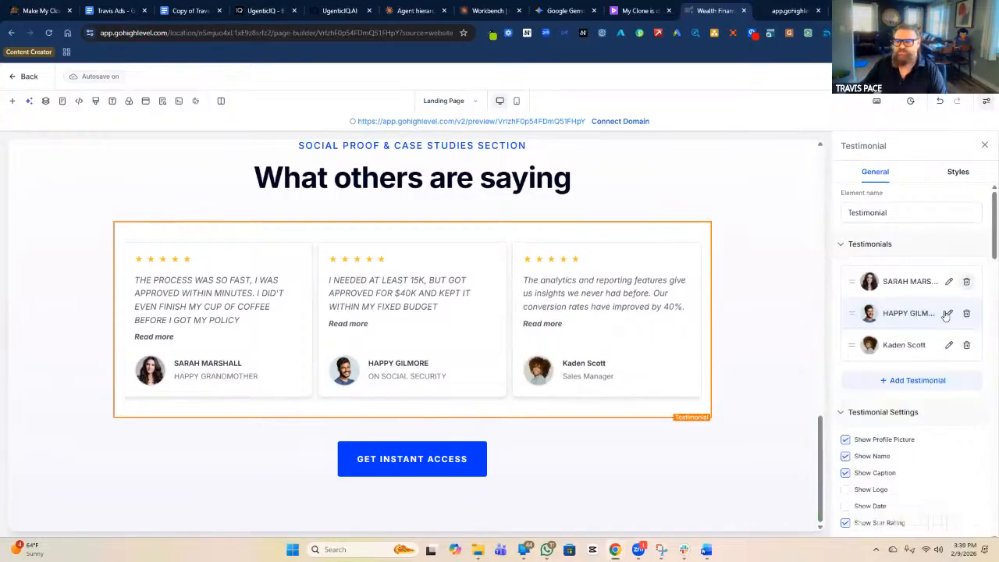
left_click(948, 345)
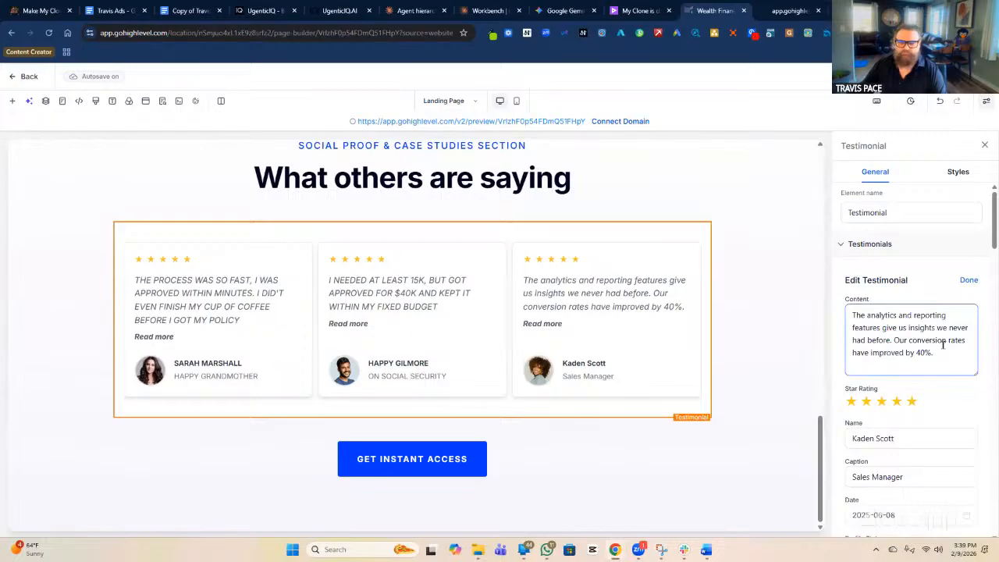
left_click_drag(933, 353, 830, 313)
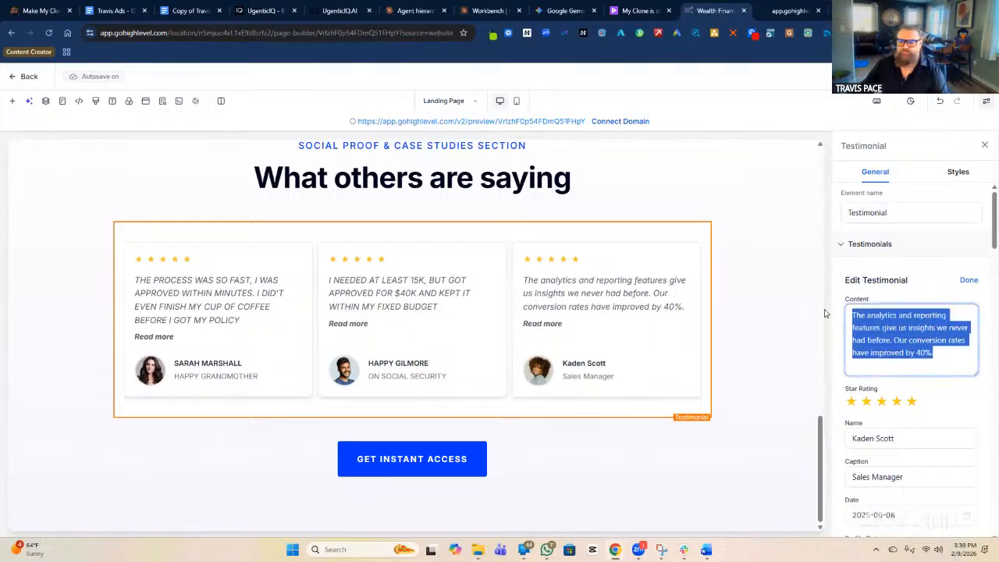
key("BackSpace")
Write the third quote: denied coverage before, guaranteed approval without medical exams or questions.
type("I HAD")
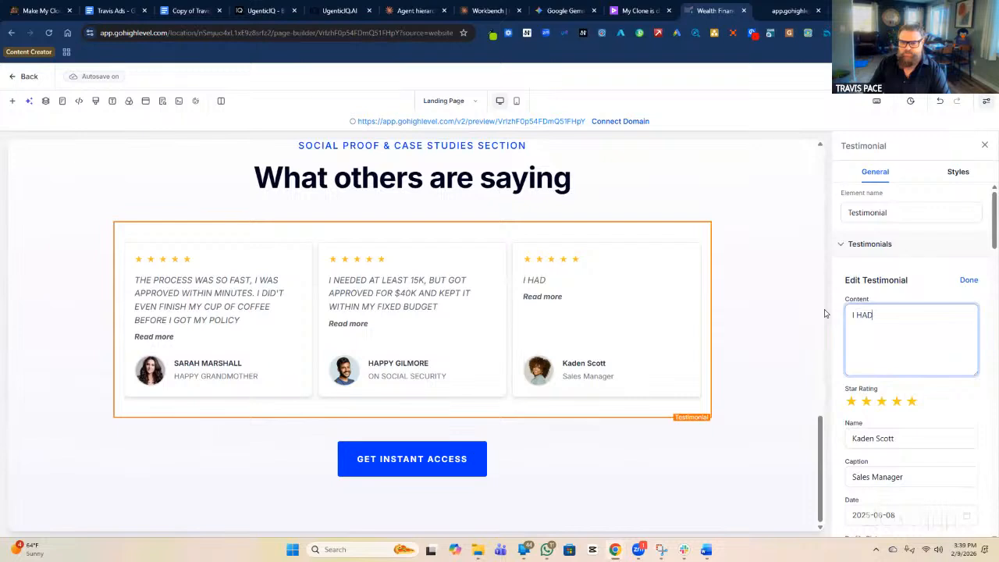
type(" BEEN DEN")
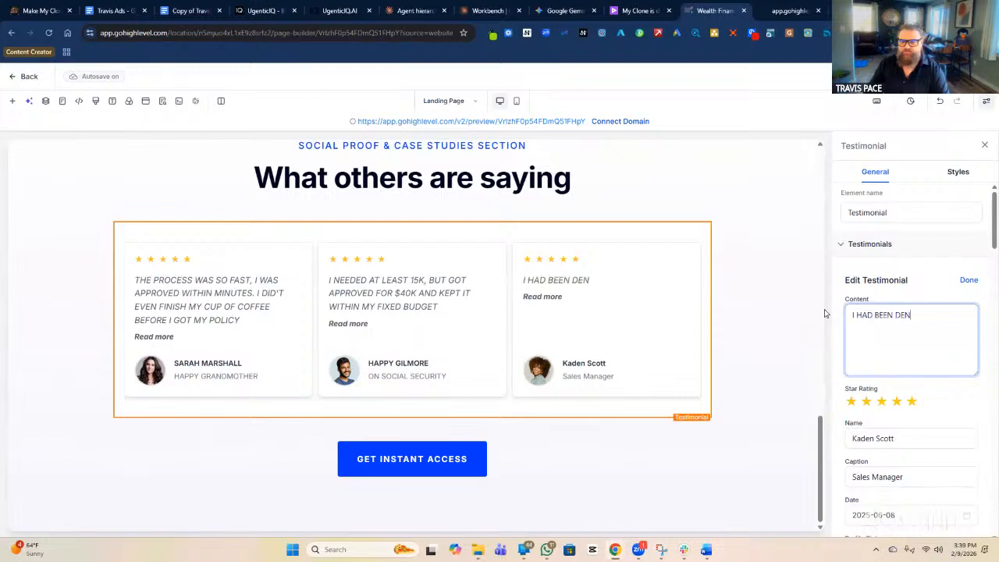
type("IED COVER")
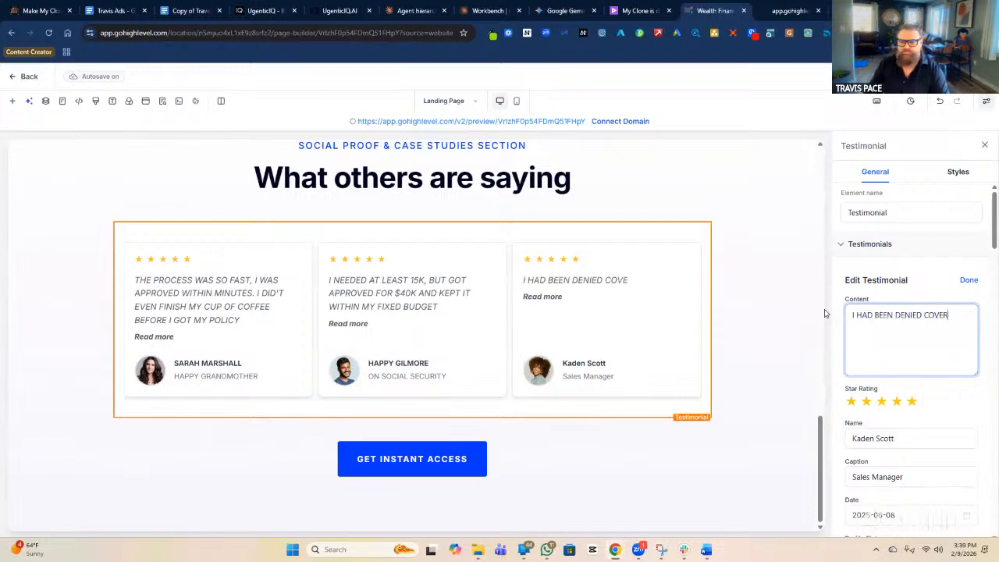
type("AGE IN THE PAST")
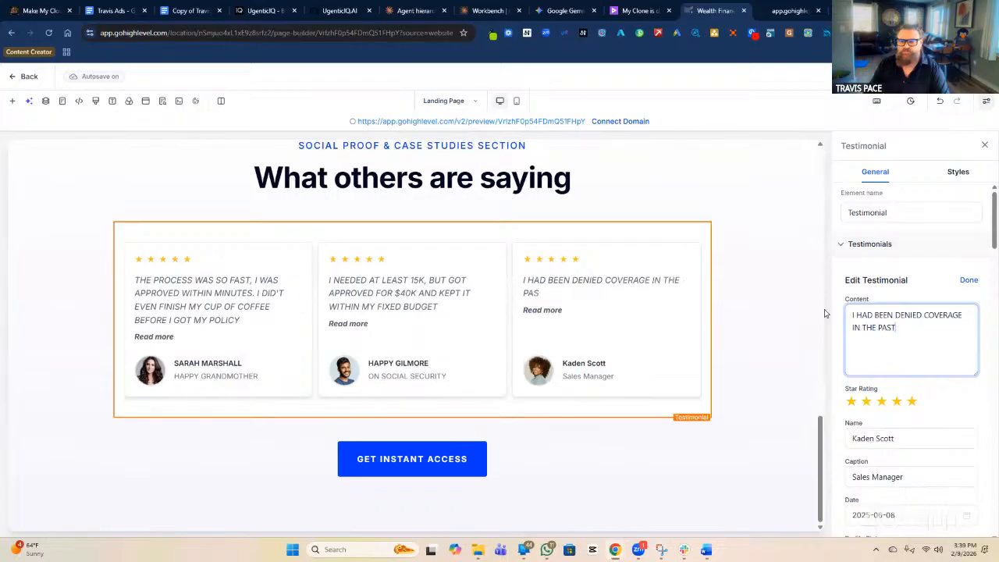
type(", BUT THEIR")
key("BackSpace")
key("BackSpace")
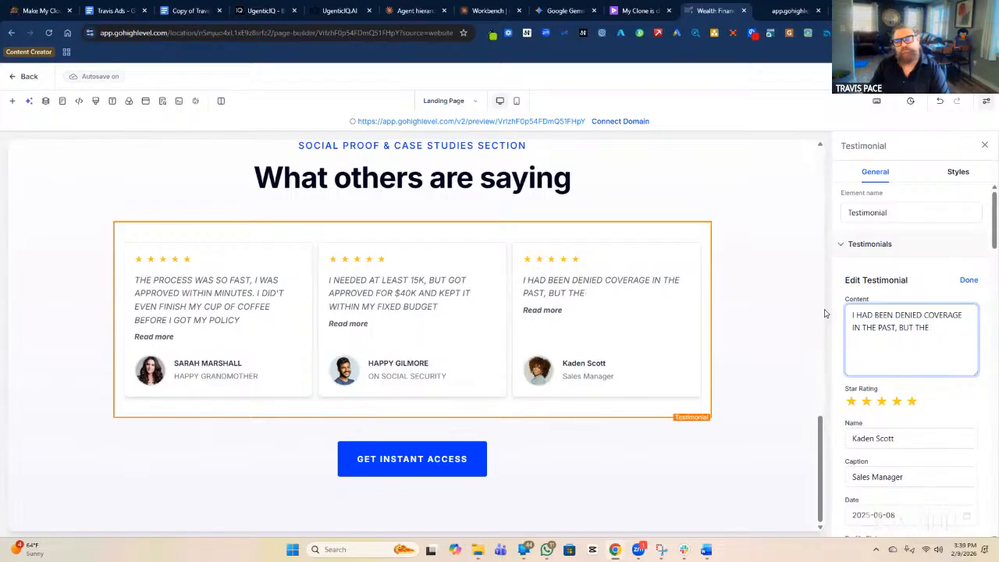
type("IR GUARANTEED APPROVAL")
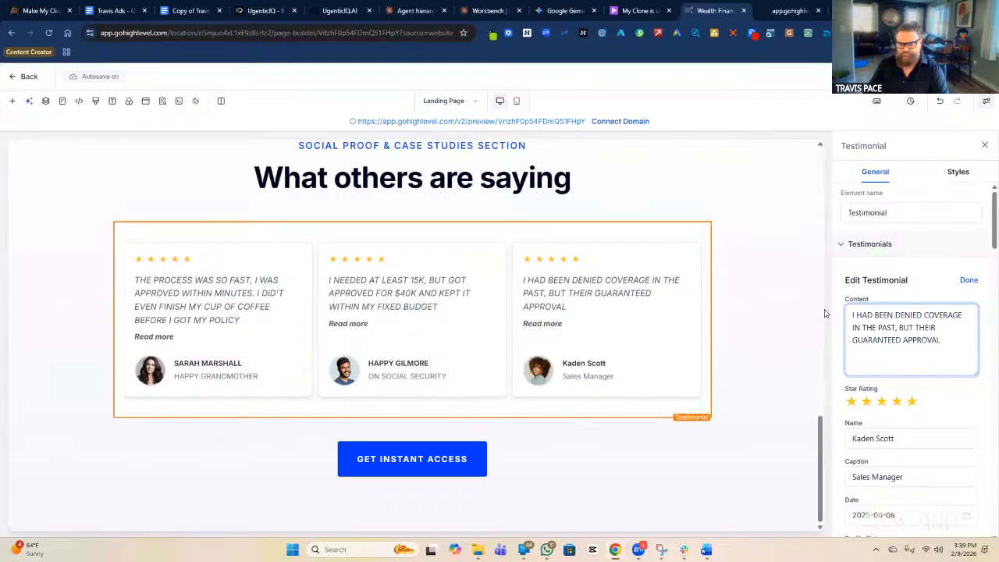
type(" WORKED FORM")
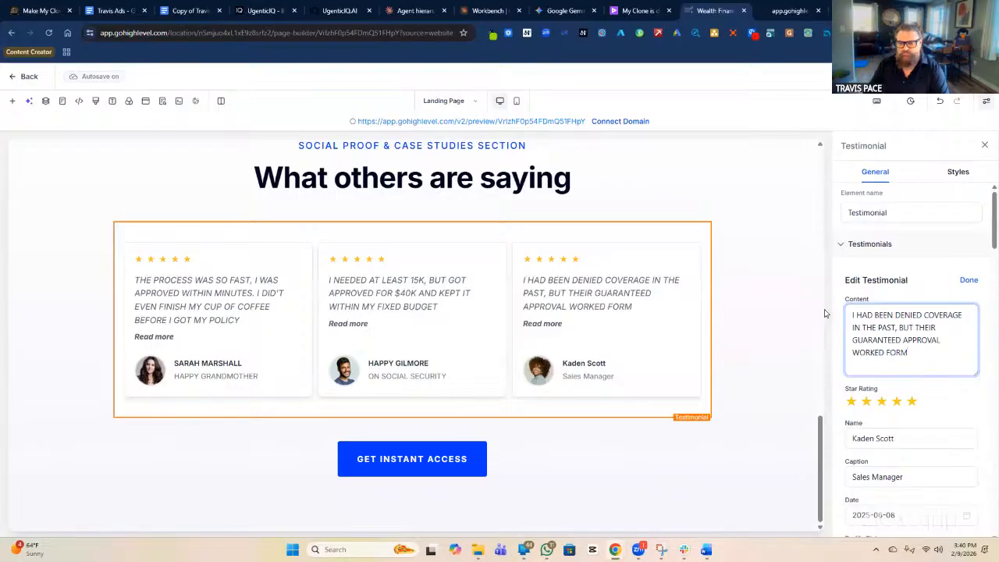
key("BackSpace")
type("ME WITHOUT ANY MEDICA")
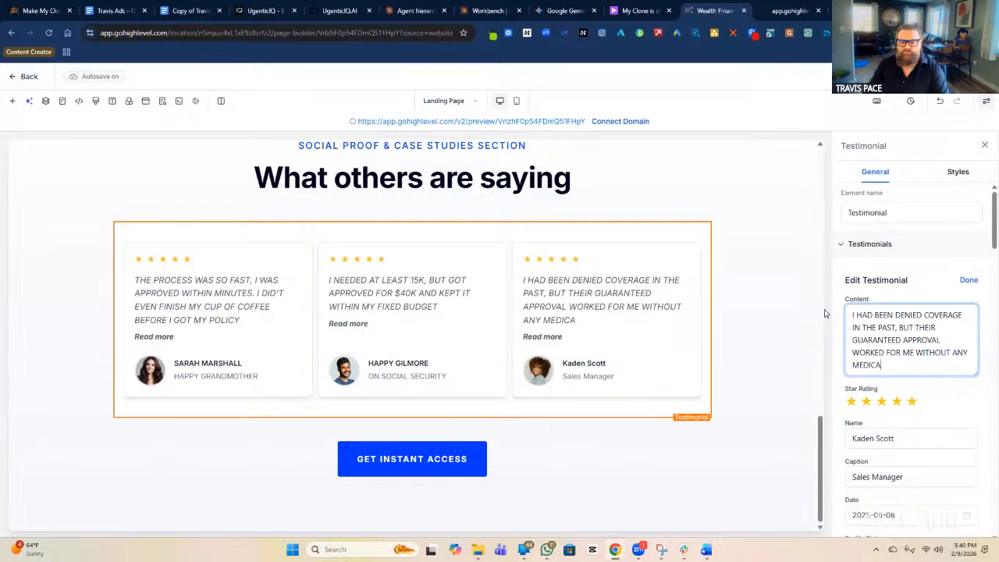
type("L EXAMP")
type(" OR QUESTI")
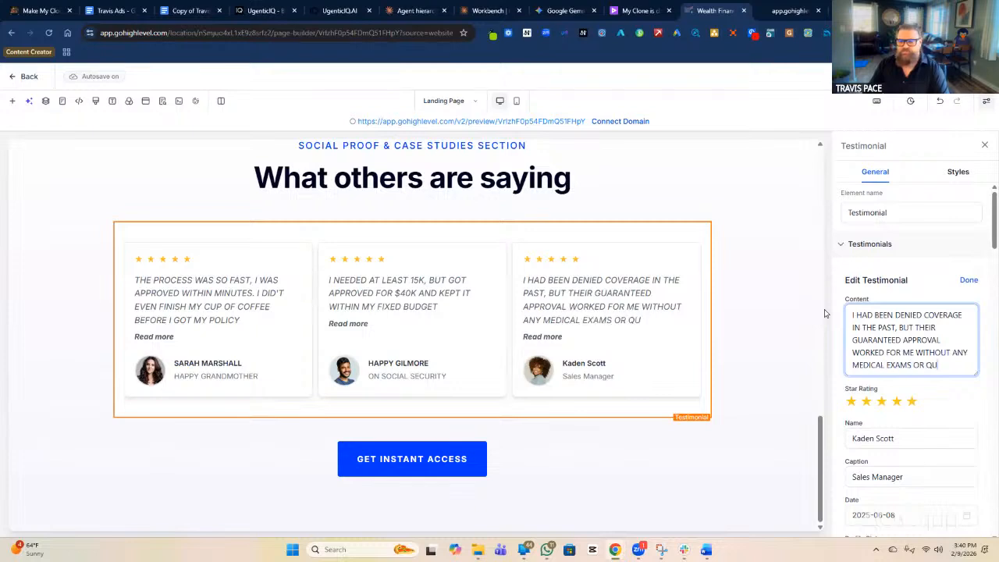
key("BackSpace")
key("BackSpace")
key("BackSpace")
key("BackSpace")
type("ESTIONS")
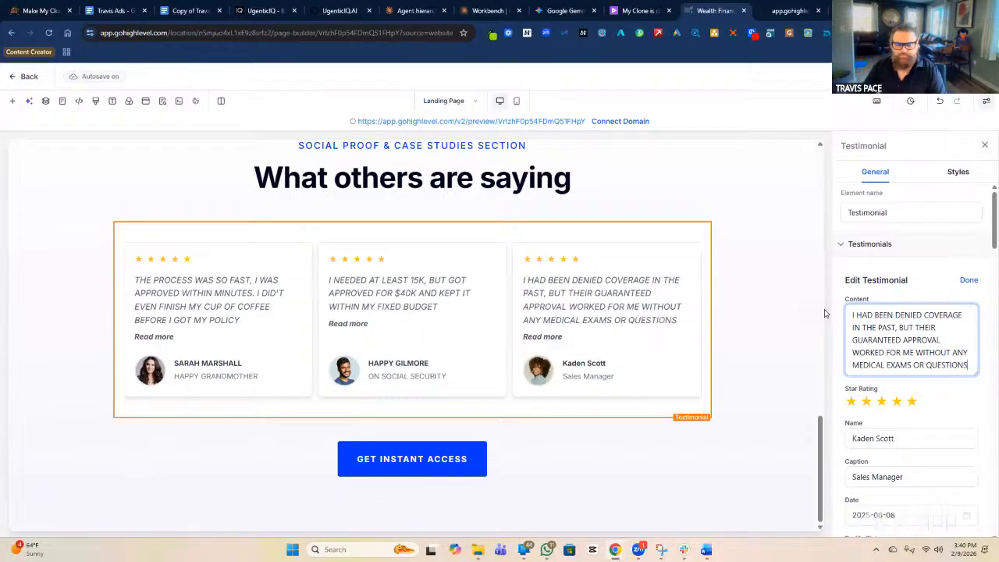
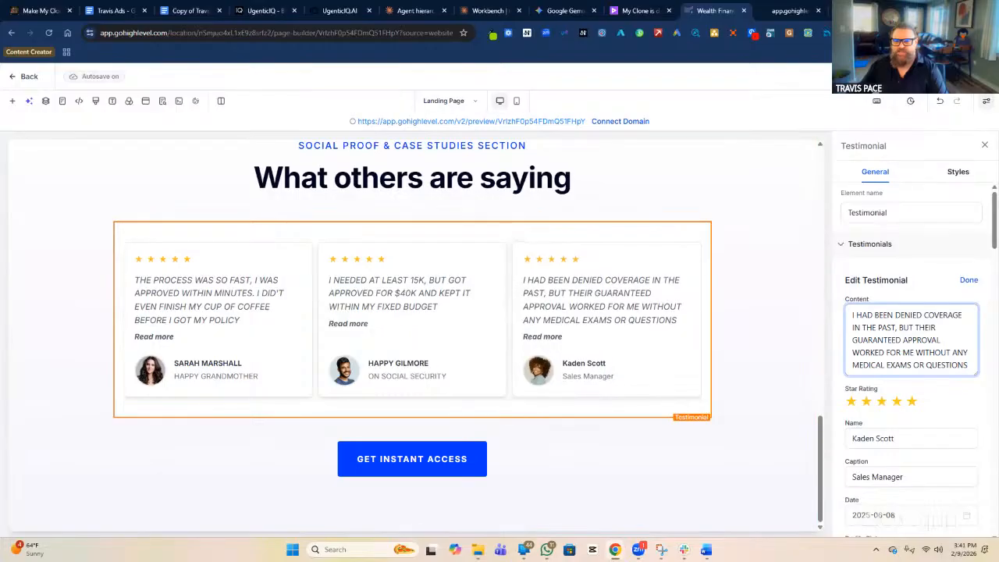
Relabel the Get Instant Access button under the testimonials to 'CALL ME TODAY TO GET THESE RESULTS'.
left_click(450, 462)
scroll(644, 345, "up", 1)
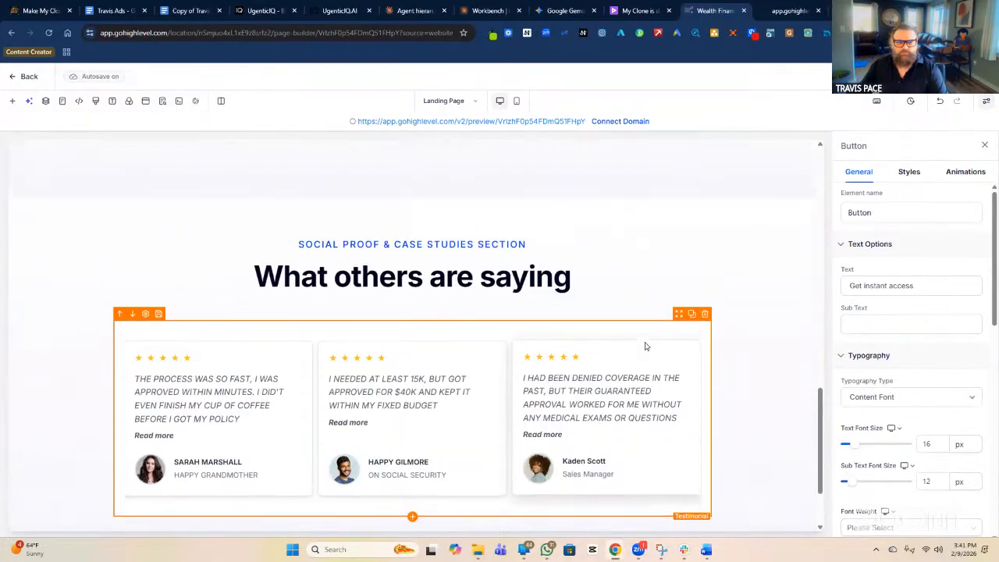
scroll(646, 345, "down", 1)
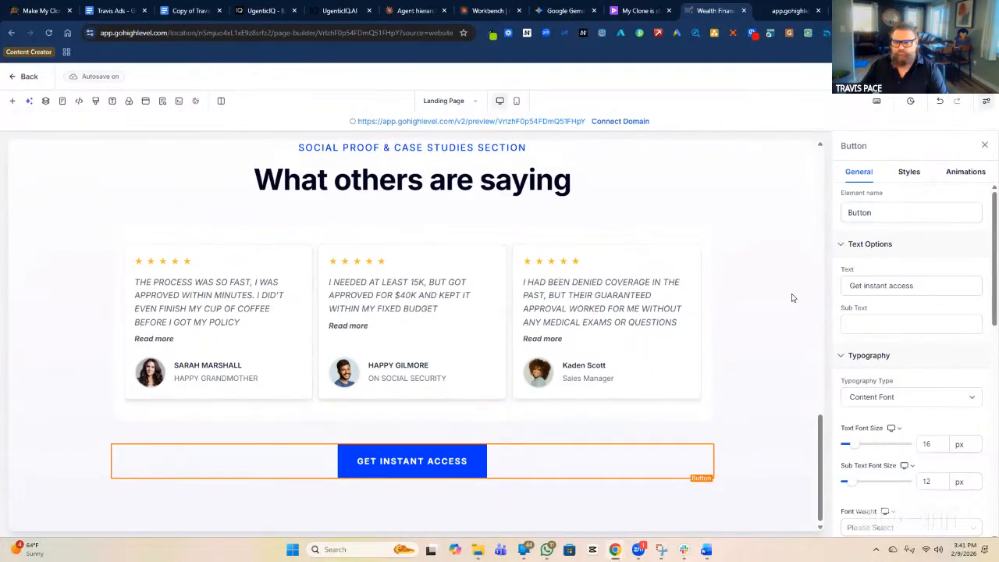
double_click(904, 283)
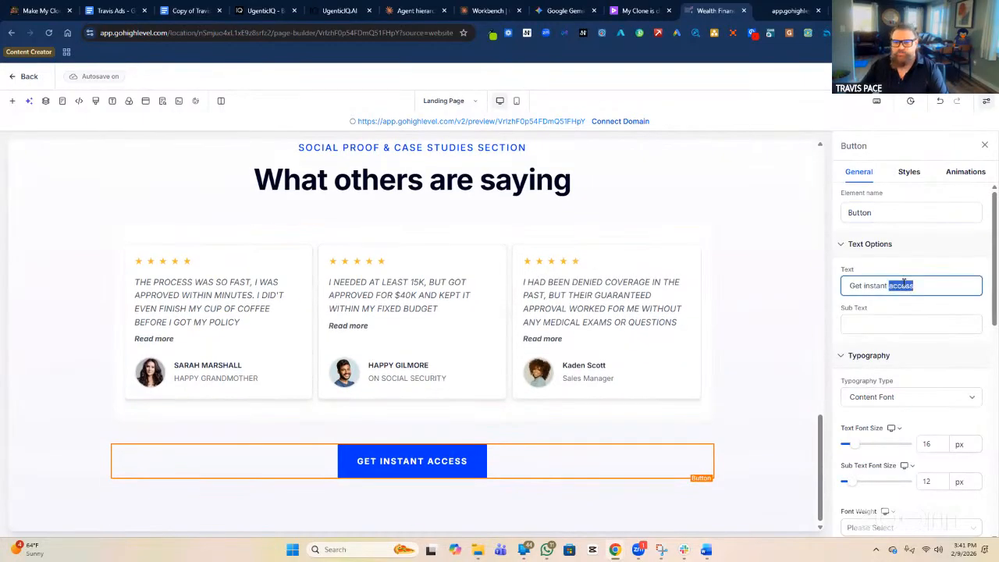
triple_click(883, 287)
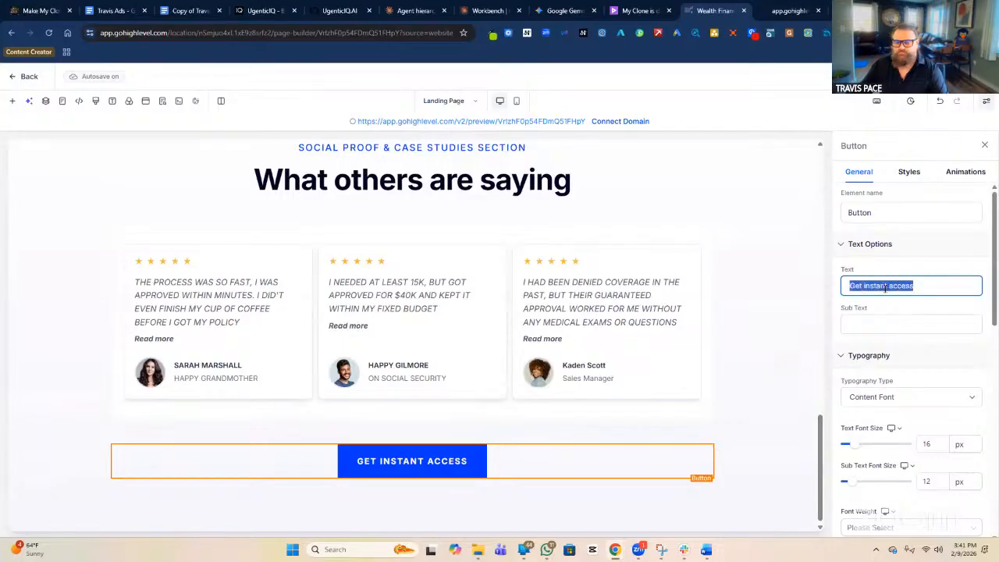
type("CALL ")
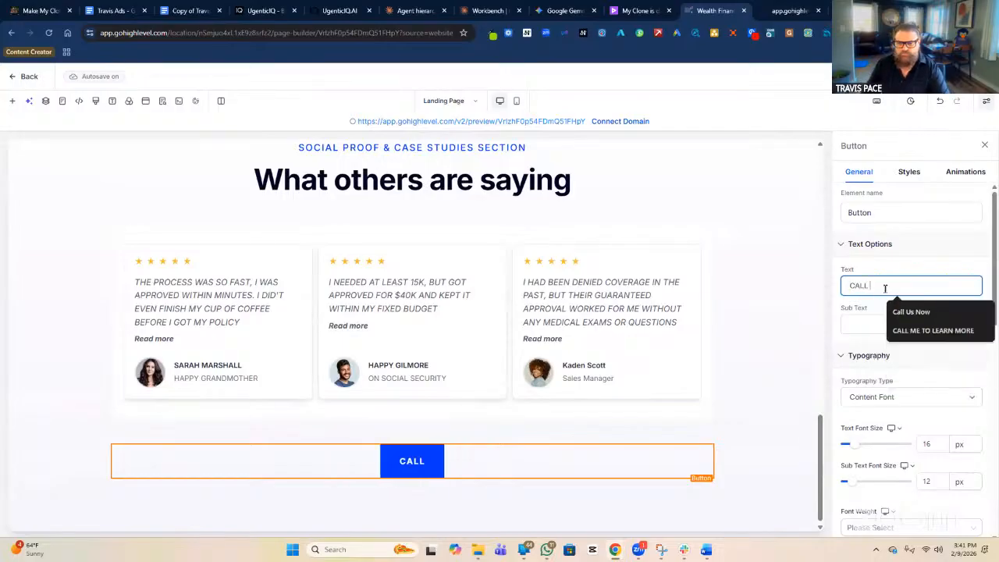
type("ME TODAY")
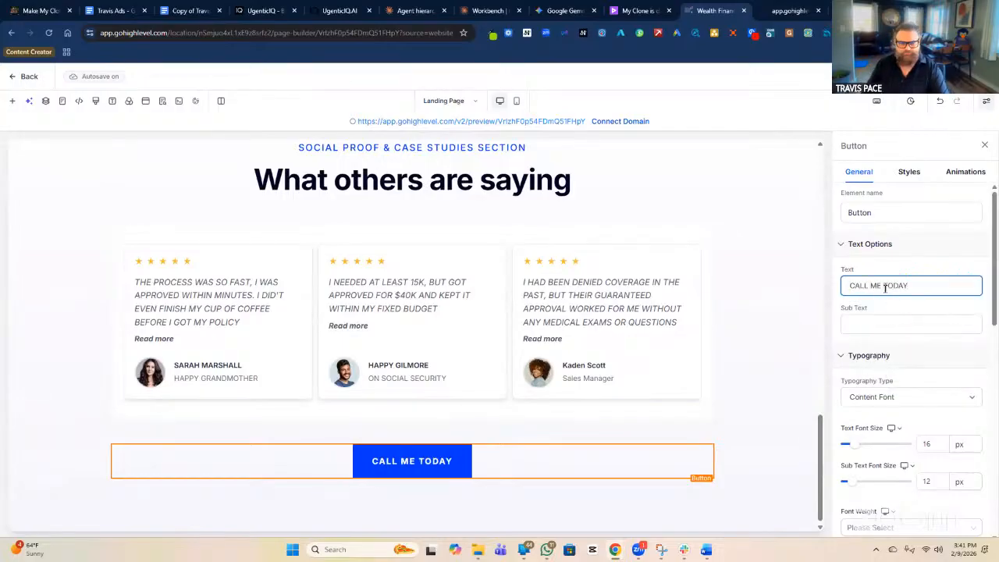
type(" TO GET ")
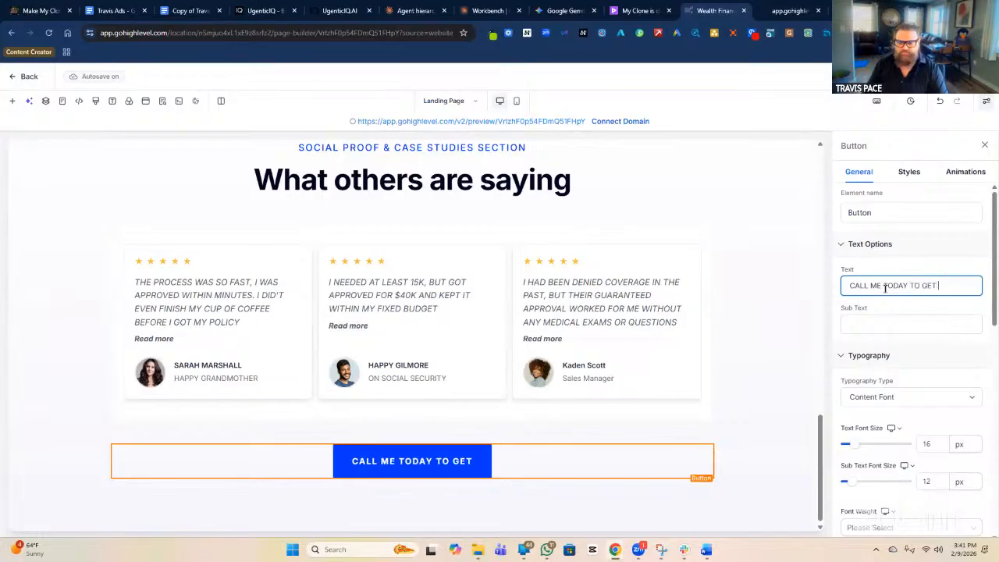
type("THESE RESULTS")
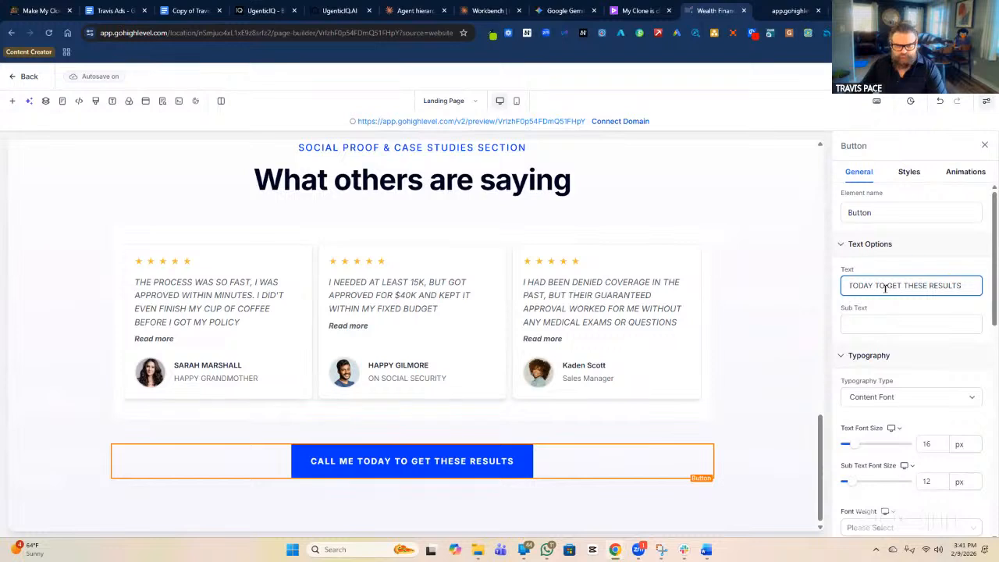
left_click(929, 78)
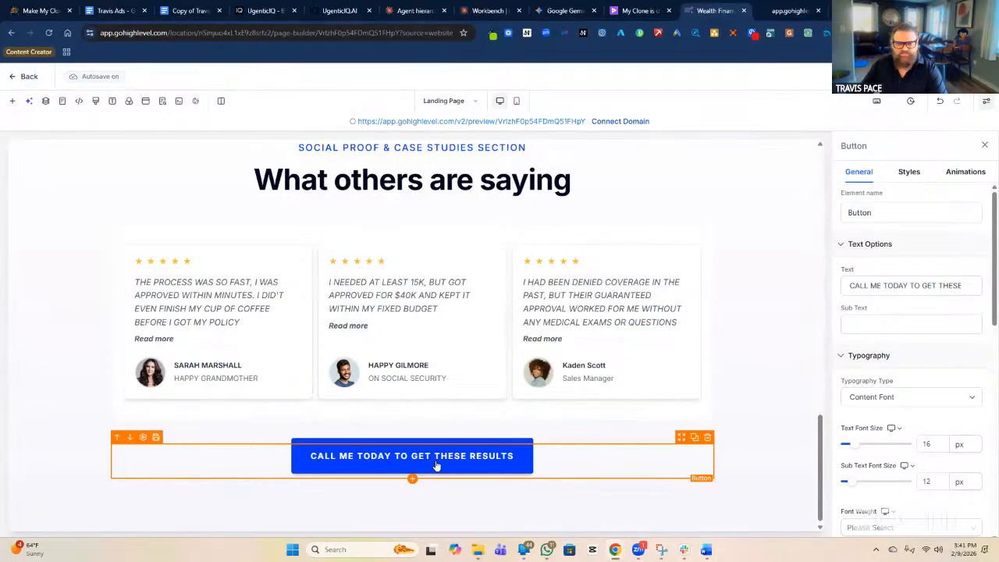
scroll(372, 296, "up", 3)
scroll(357, 408, "down", 2)
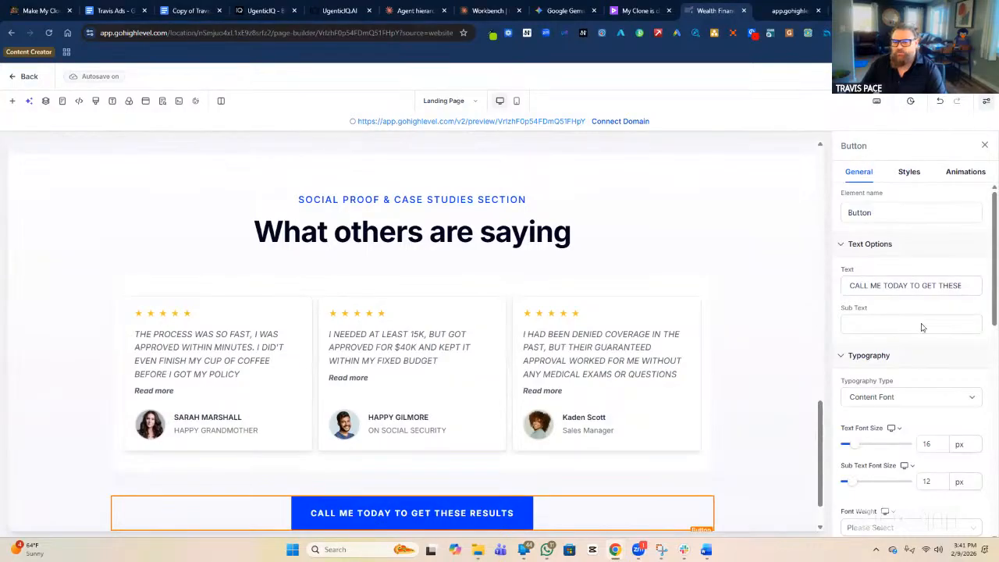
Select the testimonials block and review its Layout, Columns and Card Style settings.
left_click(695, 340)
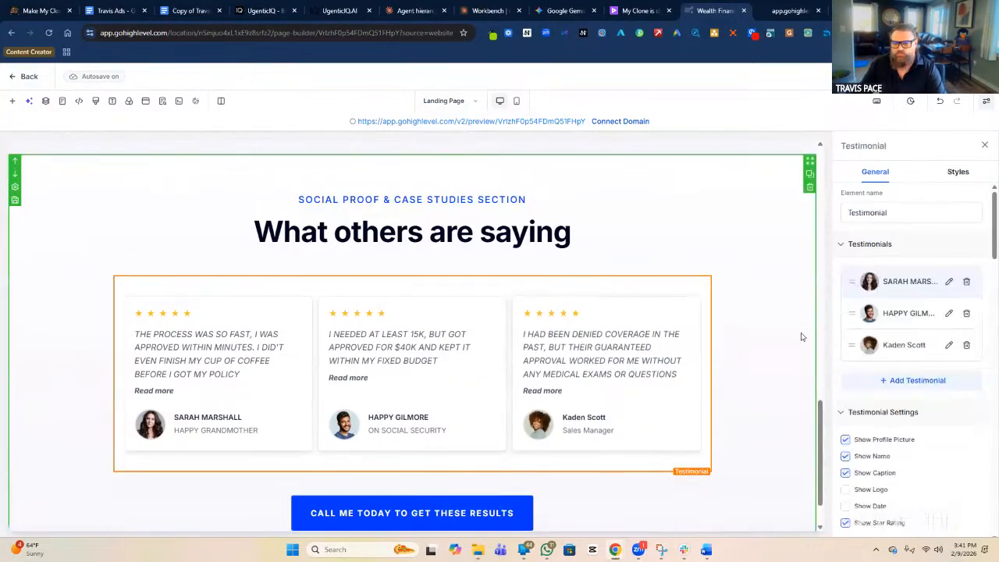
scroll(945, 314, "down", 3)
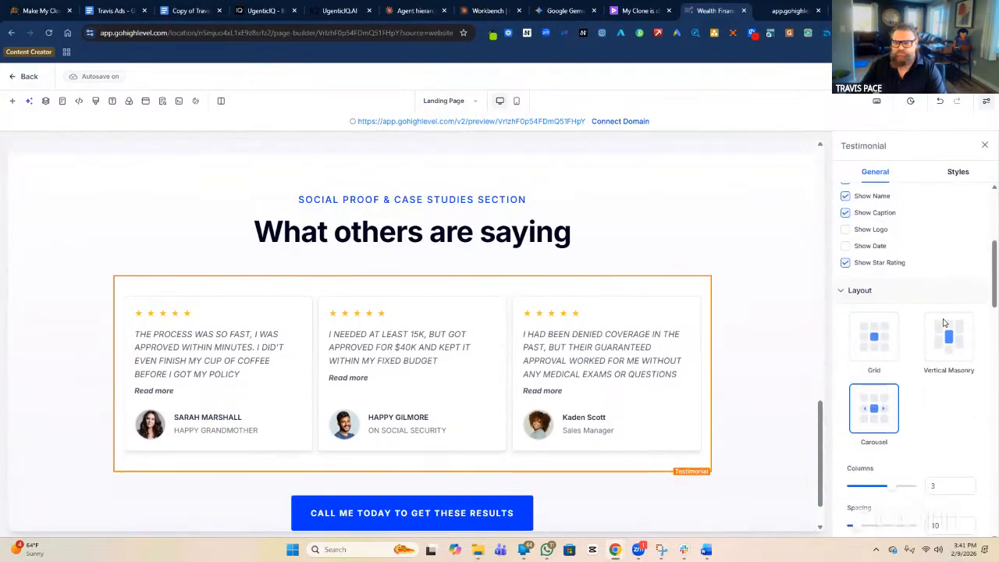
scroll(942, 323, "down", 3)
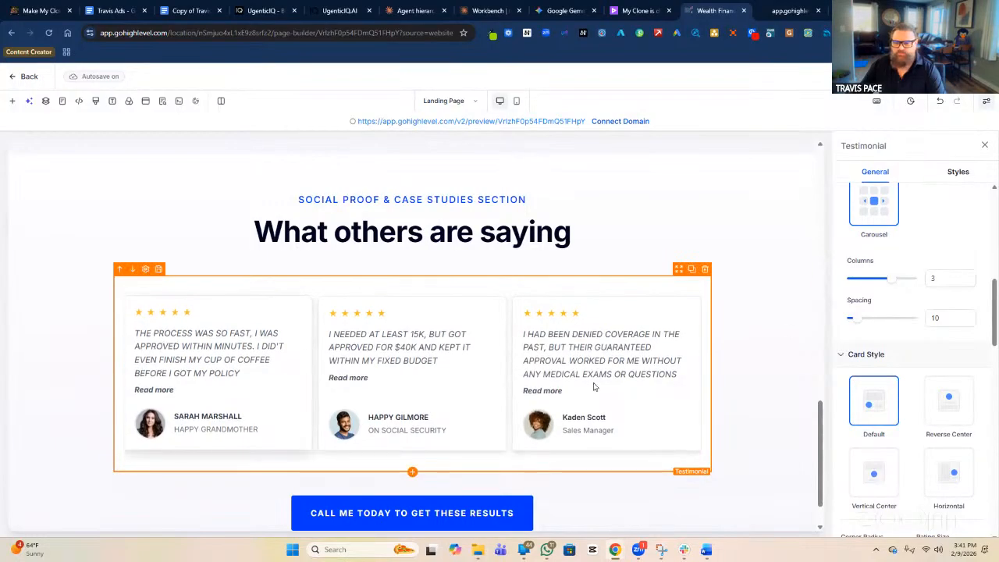
scroll(919, 271, "up", 1)
scroll(918, 271, "up", 5)
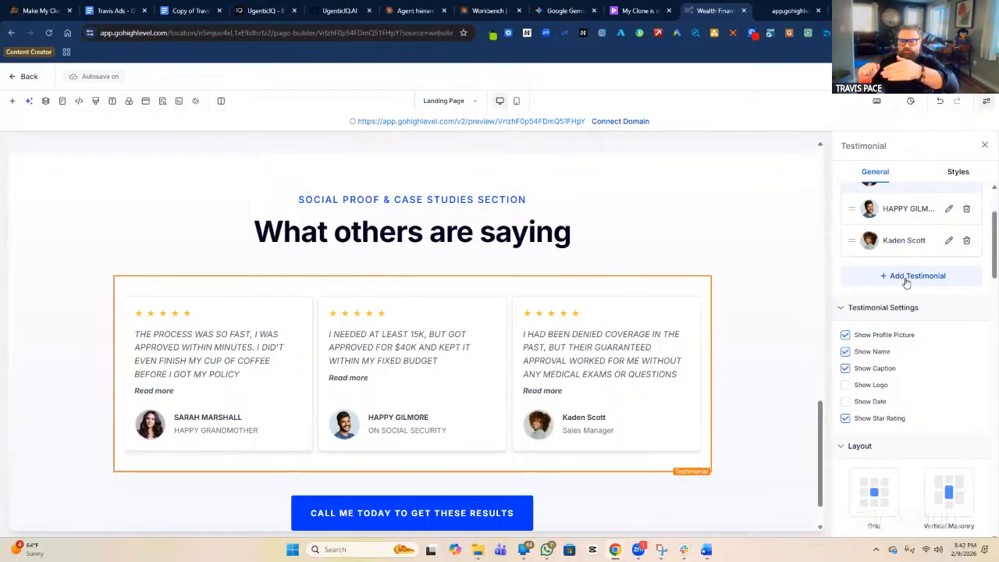
Set the testimonials carousel to 4 columns.
scroll(967, 312, "down", 3)
scroll(961, 318, "down", 1)
left_click(944, 393)
key("BackSpace")
type("4")
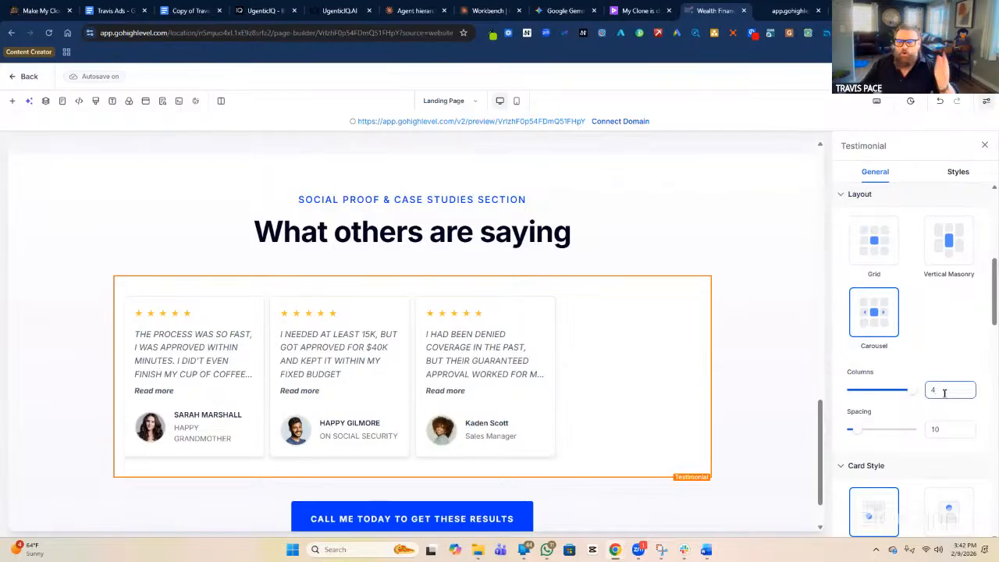
Add a fourth testimonial card to the carousel.
scroll(944, 393, "up", 3)
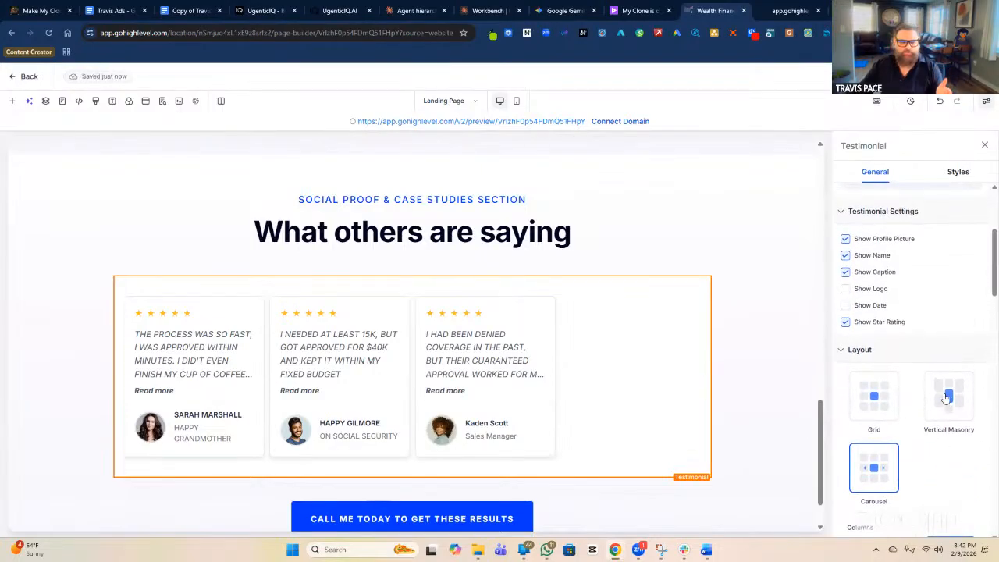
scroll(933, 364, "up", 2)
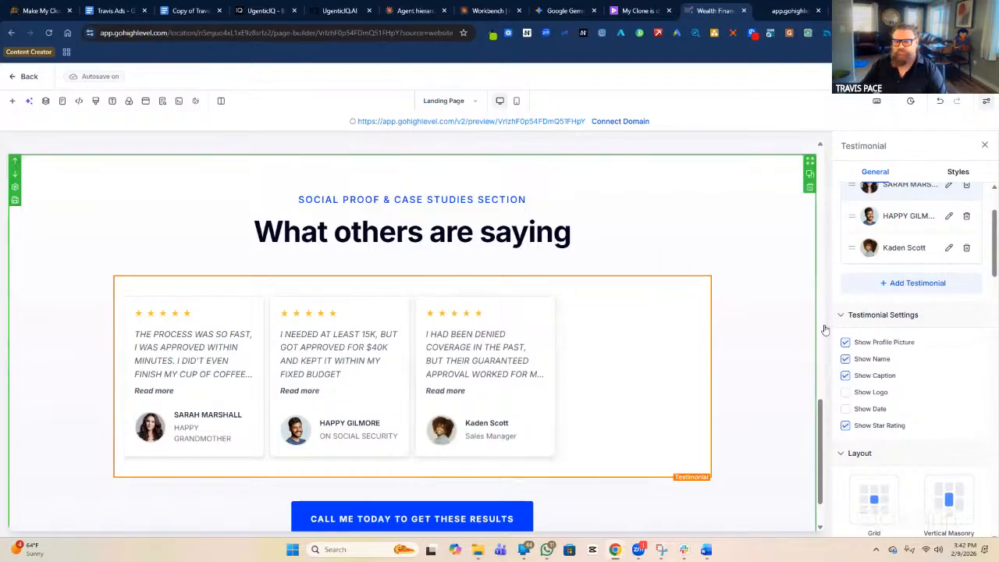
left_click(901, 284)
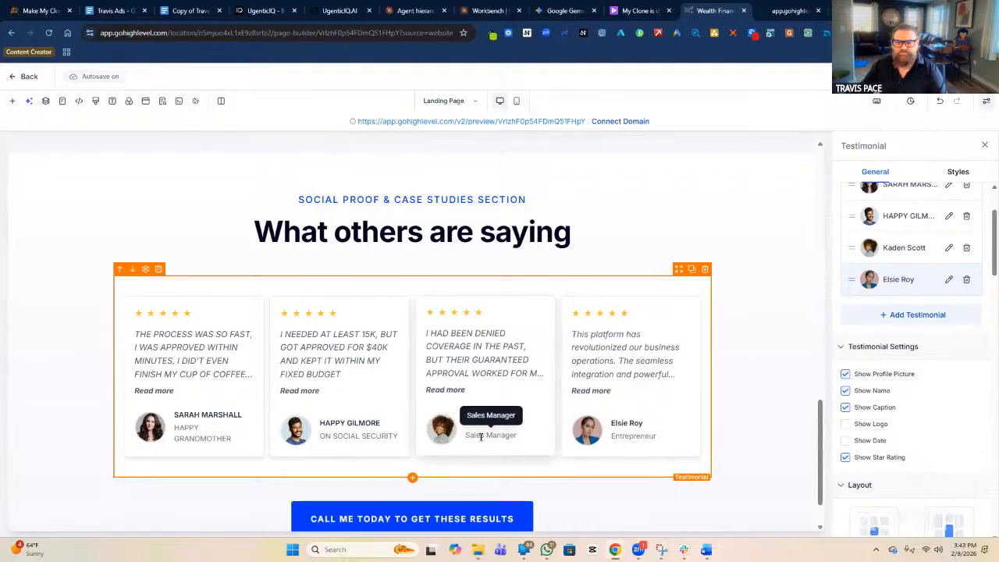
Change the third testimonial's caption to HEALTH CONCERNS.
left_click(948, 247)
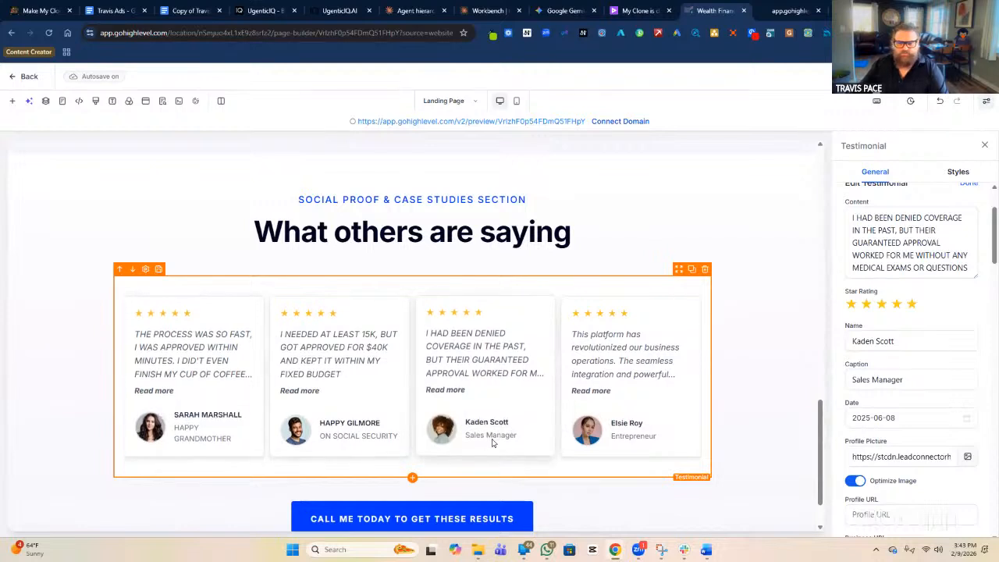
left_click(902, 380)
triple_click(902, 380)
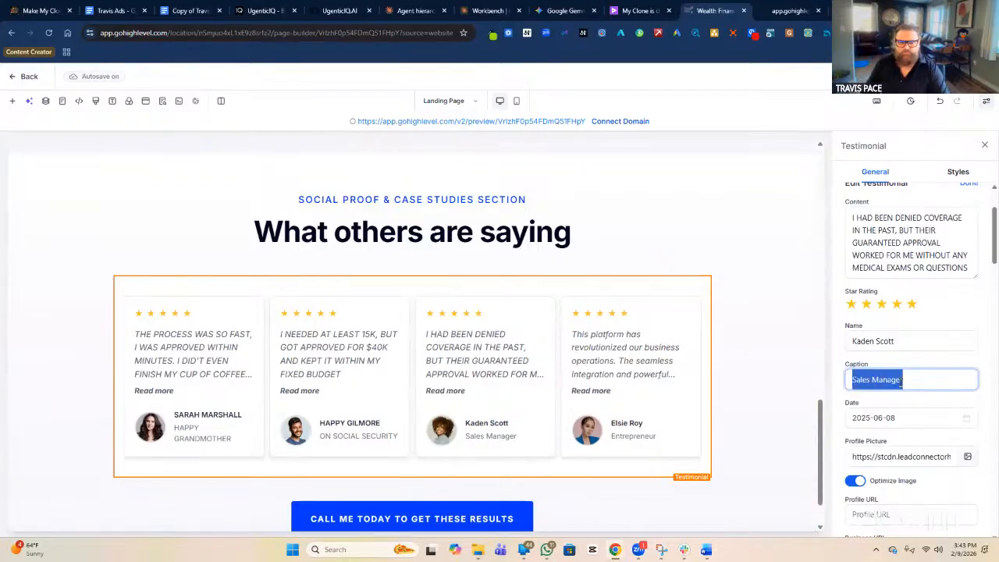
type("BUDGET")
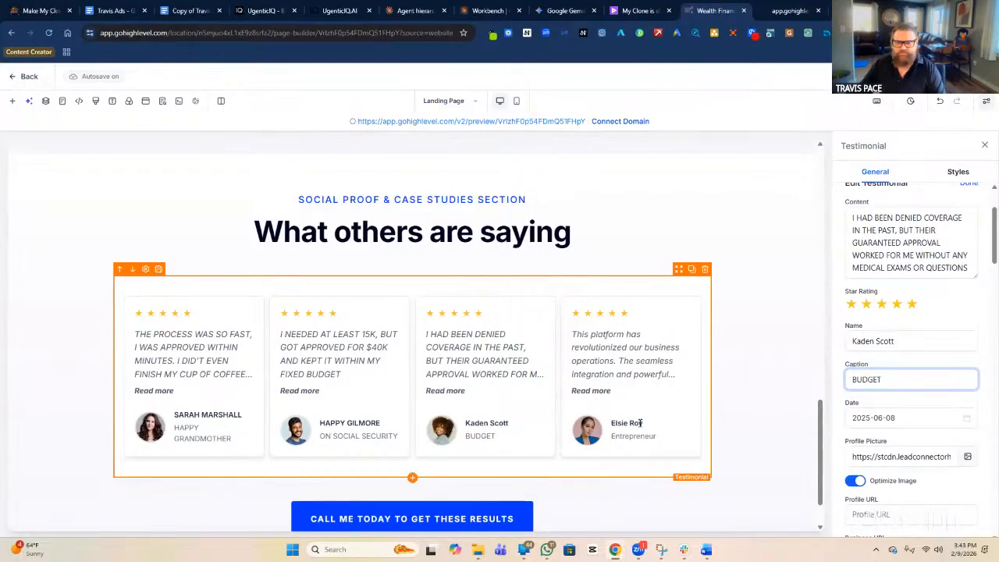
scroll(941, 269, "up", 2)
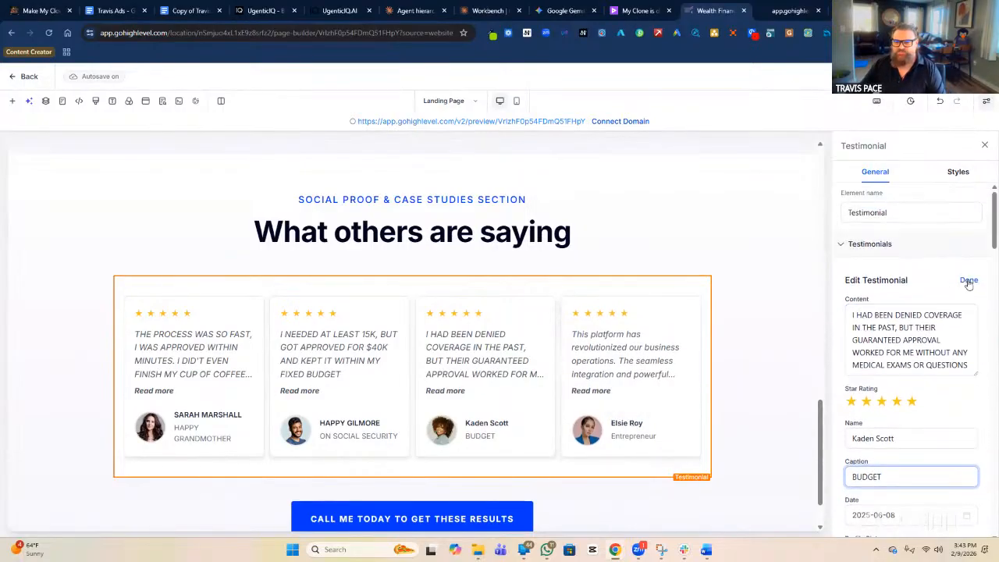
left_click(969, 281)
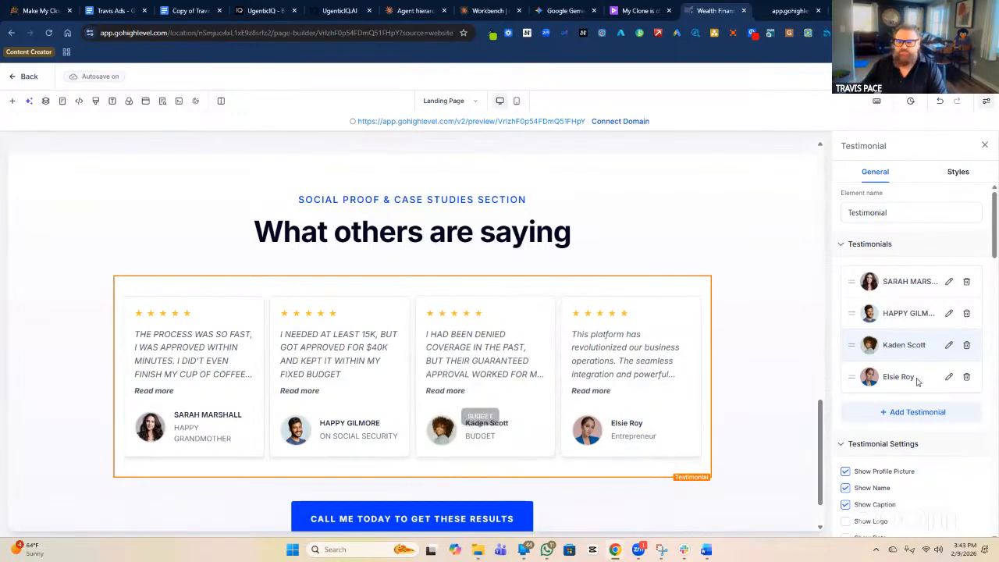
left_click(949, 345)
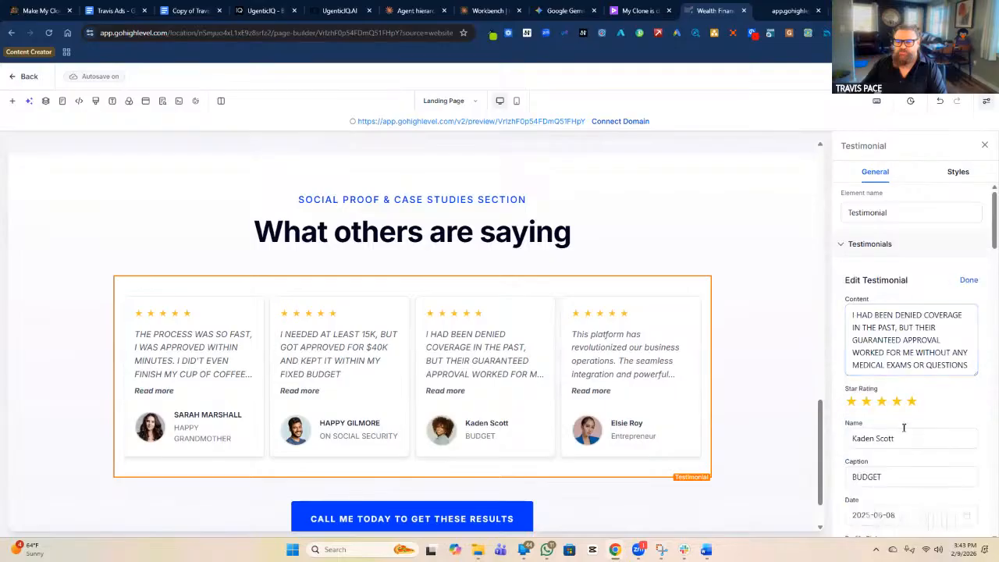
double_click(890, 477)
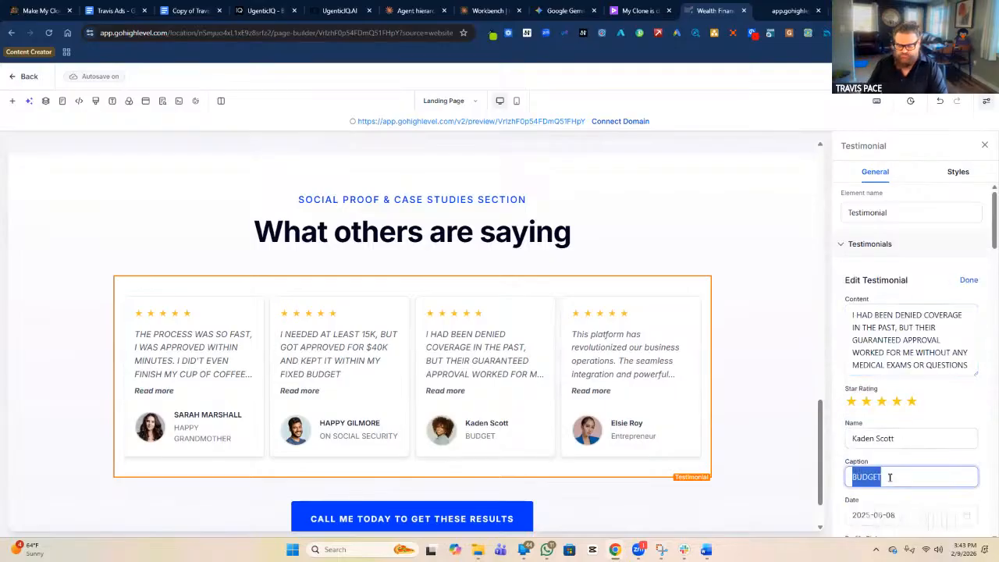
type("HEALTH")
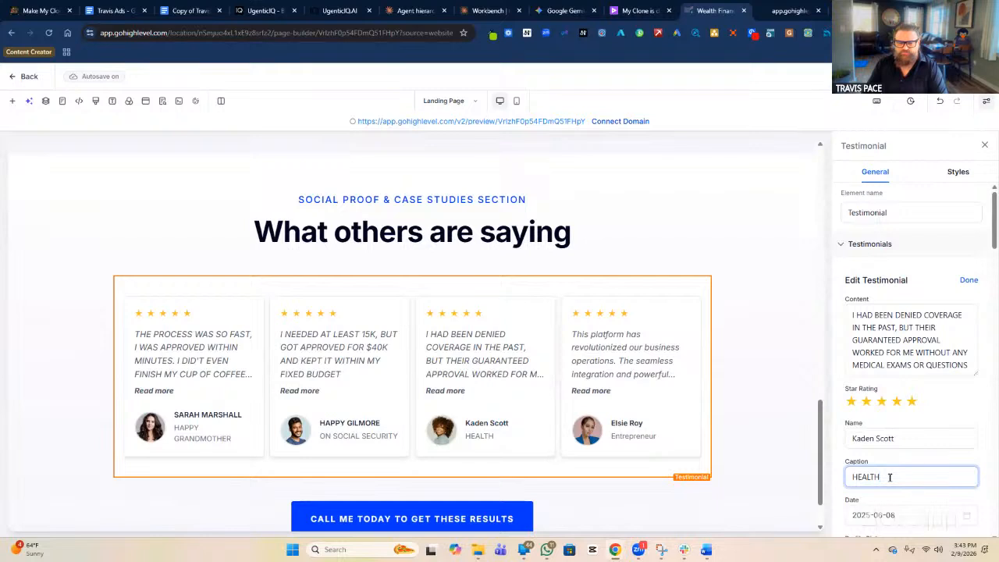
type(" CONCERNS")
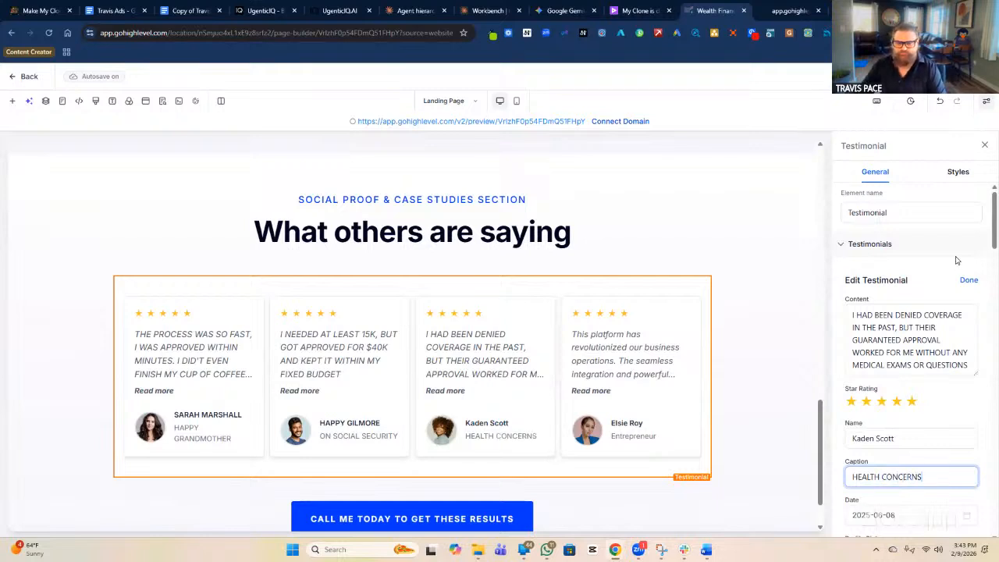
left_click(556, 322)
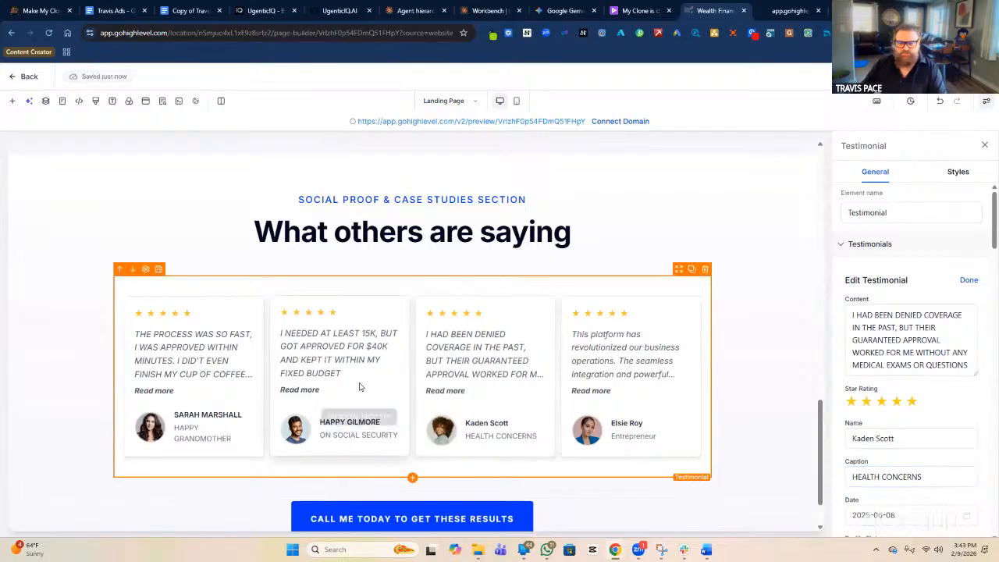
left_click(969, 280)
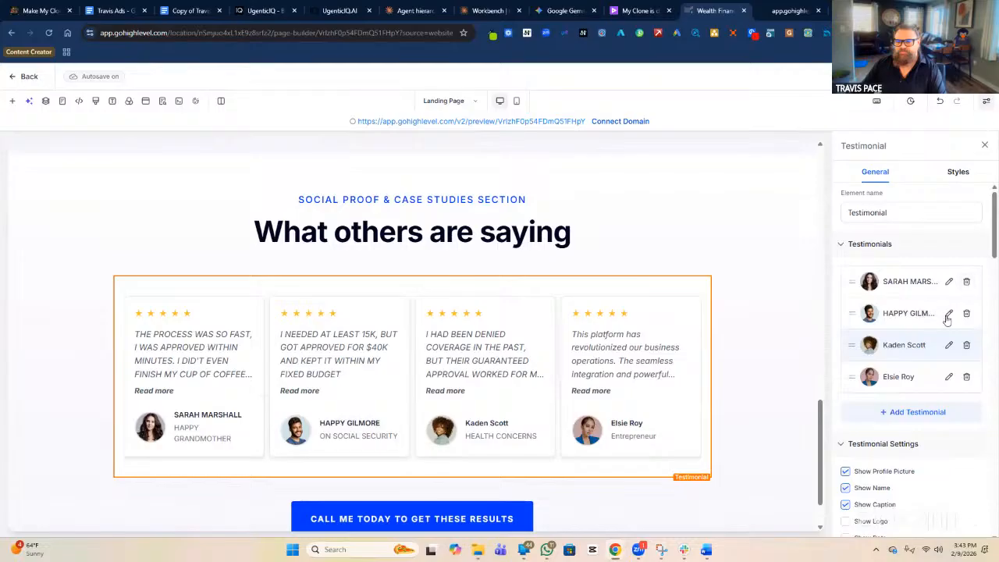
Caption the second testimonial FIXED BUDGET and close its editor.
left_click(949, 312)
triple_click(908, 481)
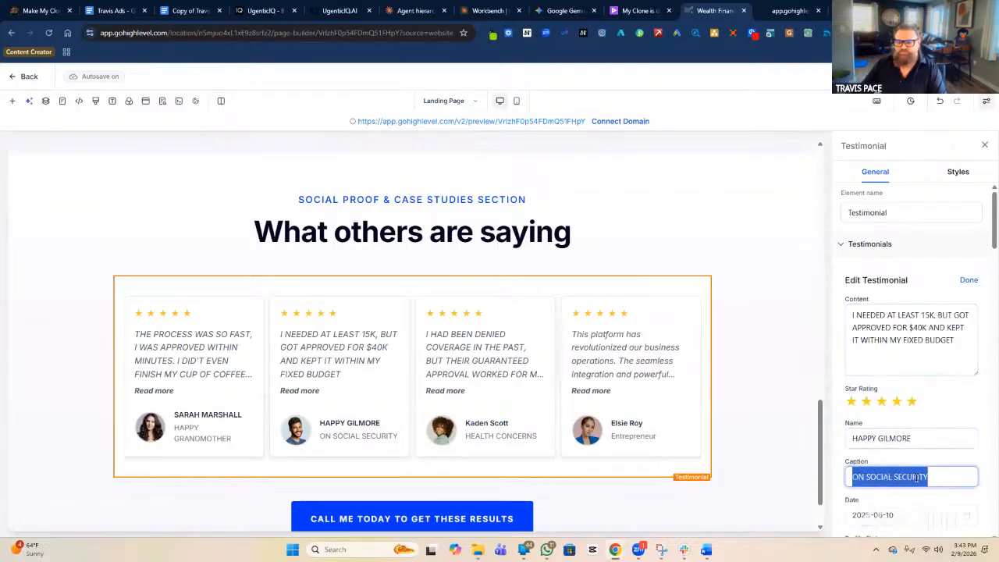
type("FIXED BUDGET")
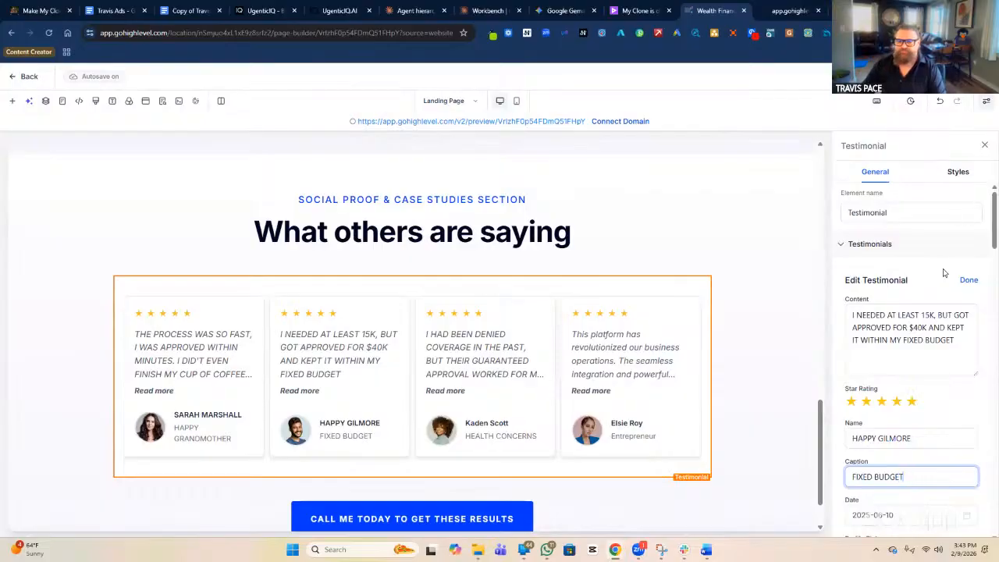
left_click(967, 281)
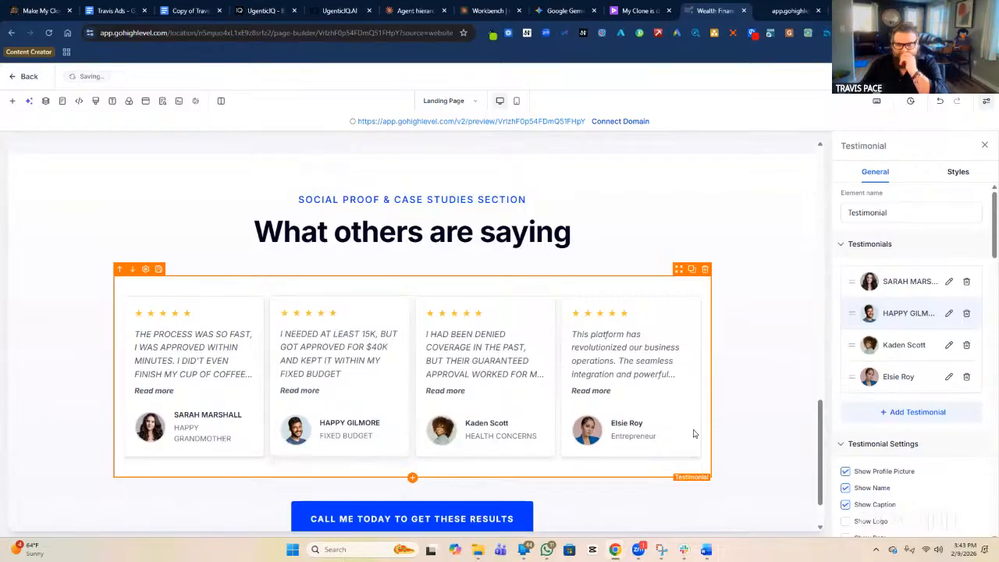
Undo the accidental move of the testimonials block and reselect it.
left_click_drag(613, 427, 616, 430)
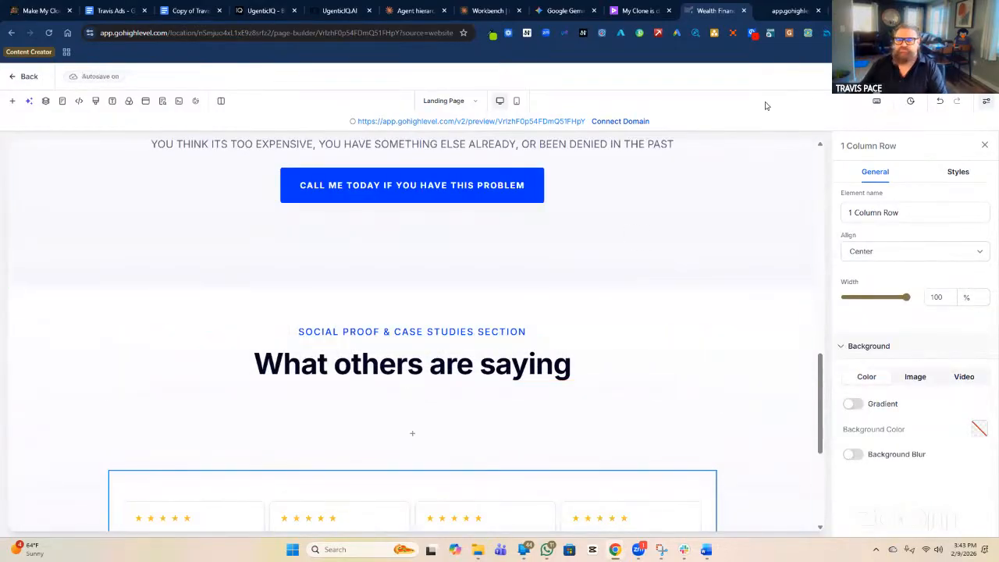
left_click(939, 103)
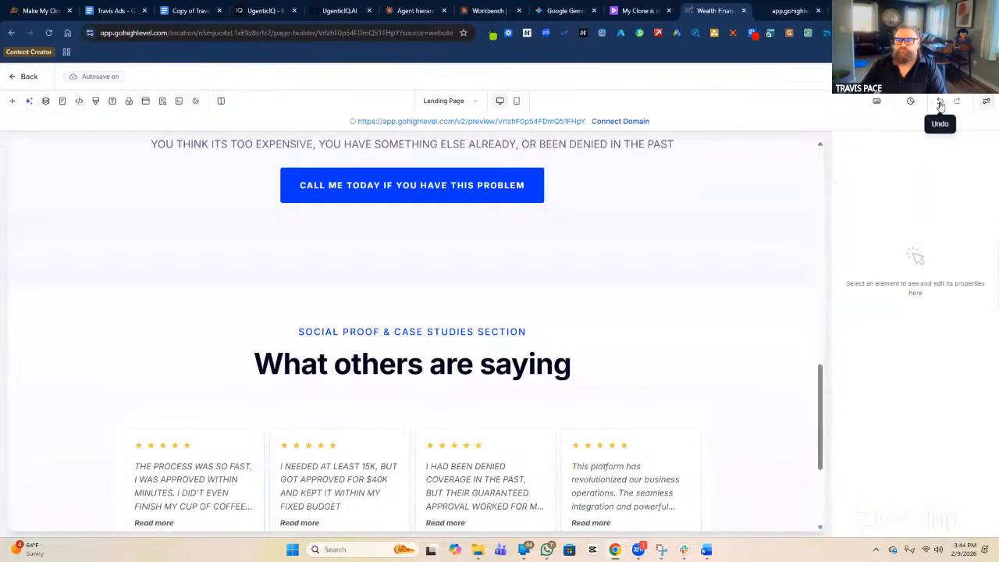
scroll(734, 350, "down", 3)
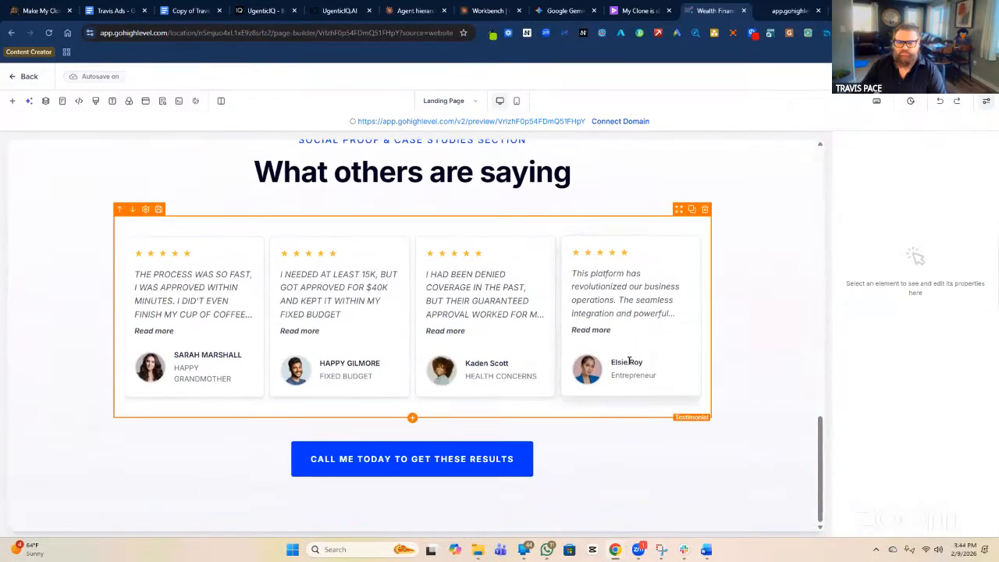
left_click(629, 361)
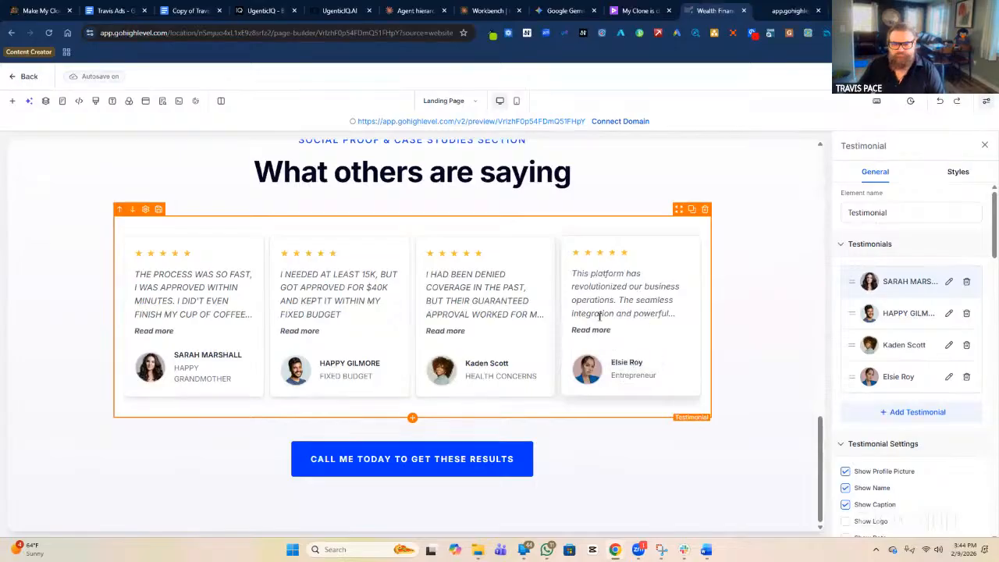
Replace the fourth quote: work insurance until final expenses paid directly for the funeral, without probate.
left_click(948, 378)
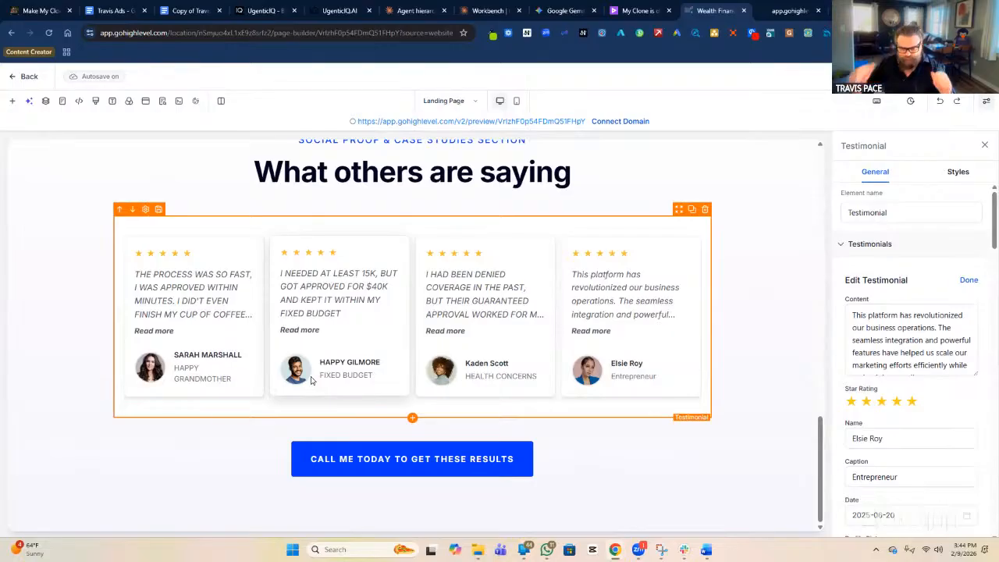
left_click(888, 378)
key("ctrl+a")
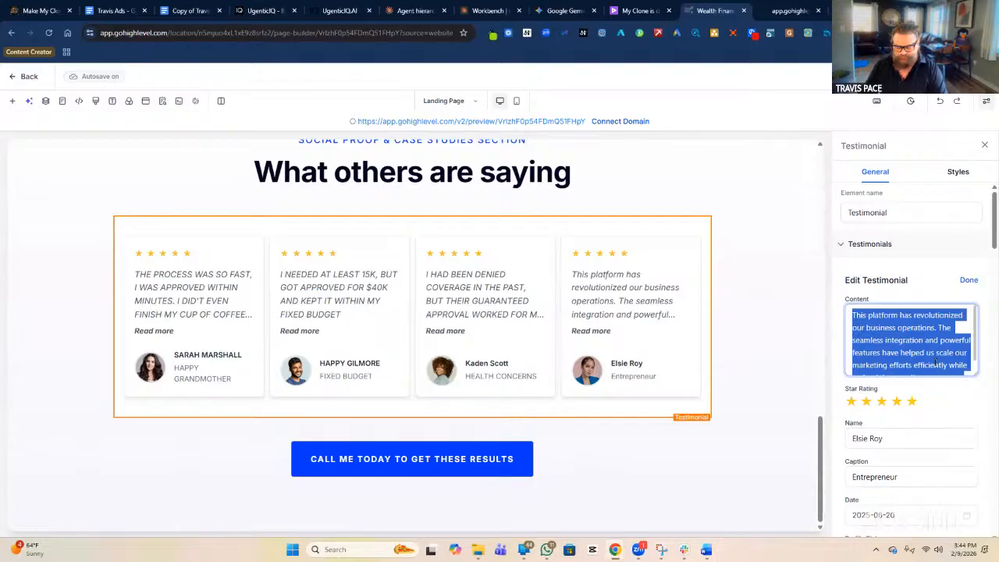
type("I ALWAYS HAD ")
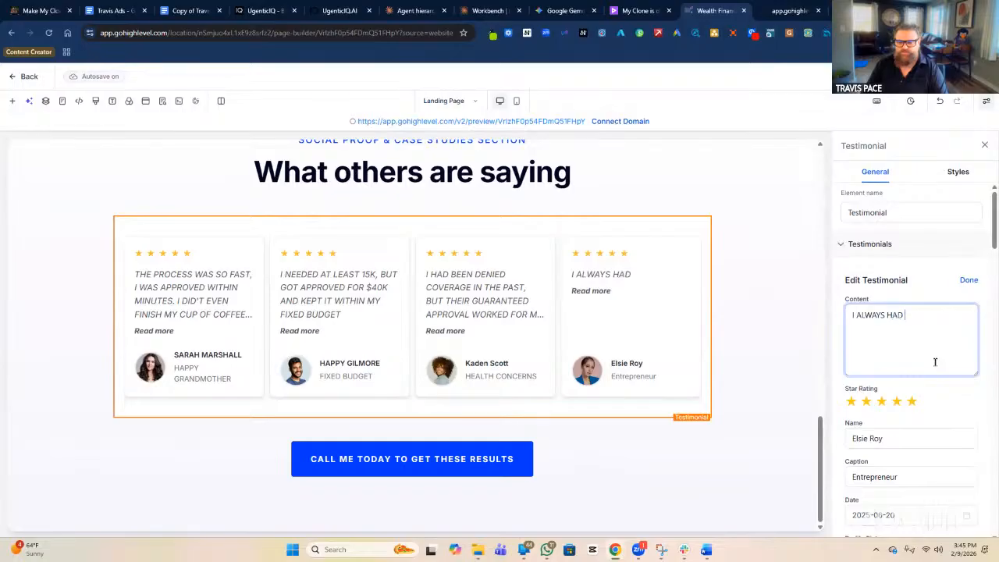
type("WO")
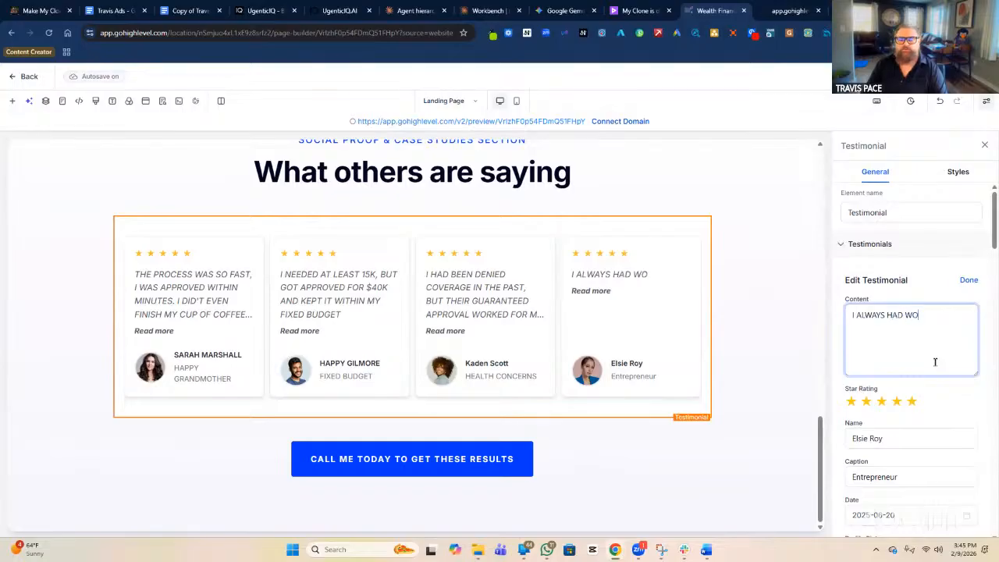
type("RK INSURANCE")
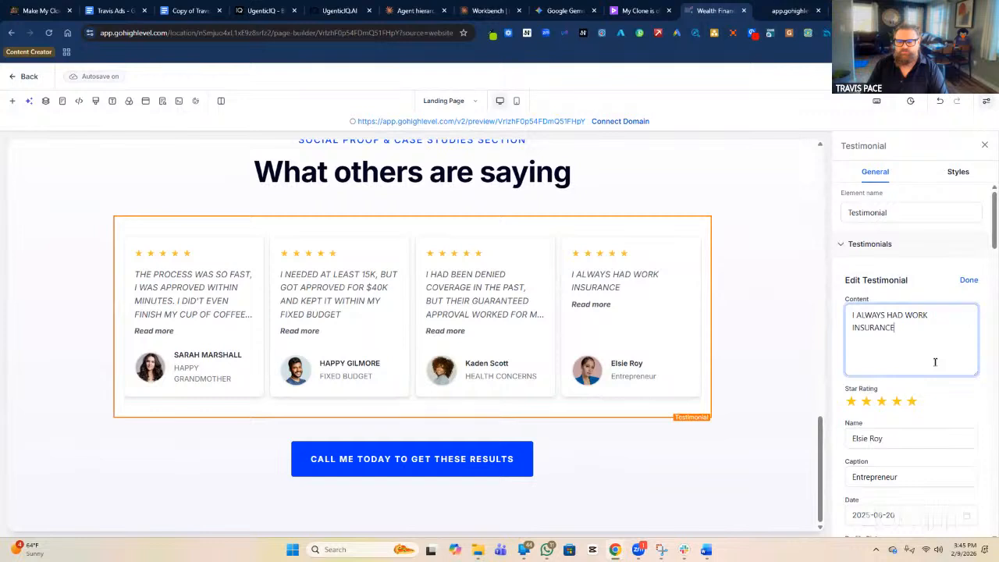
type(" UT")
key("BackSpace")
type("NTIL I")
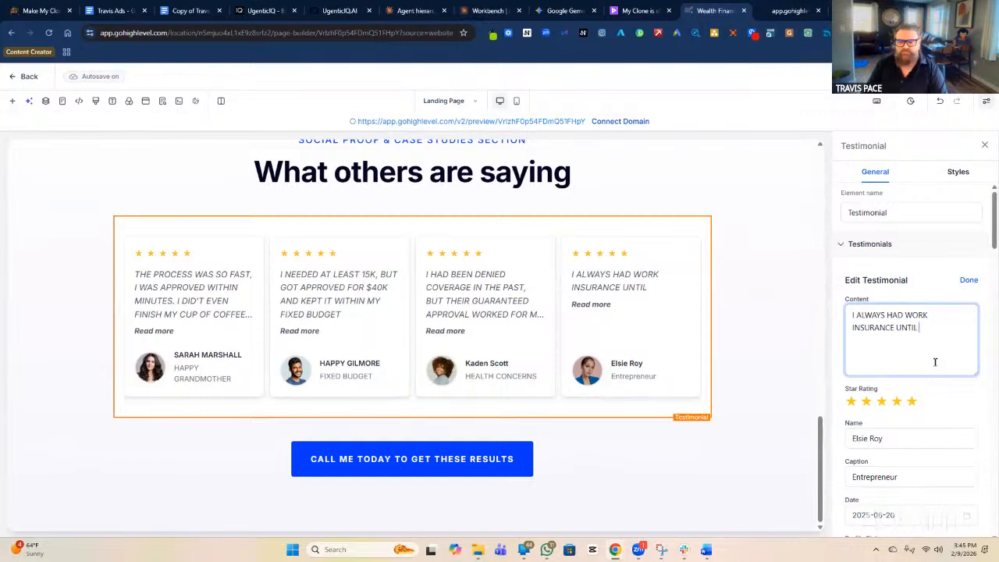
type(" LEARNED FINA")
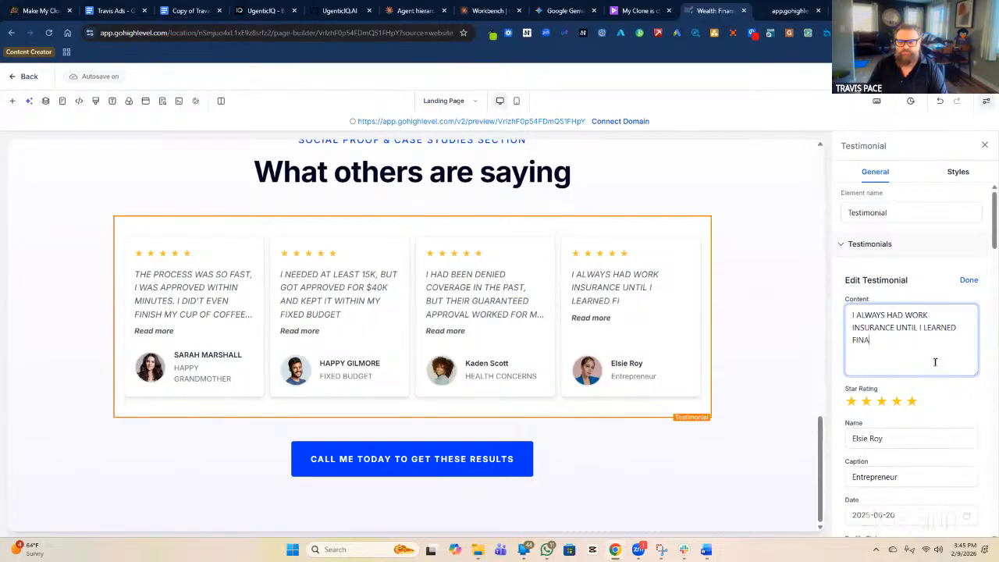
type("L EXPENSES ")
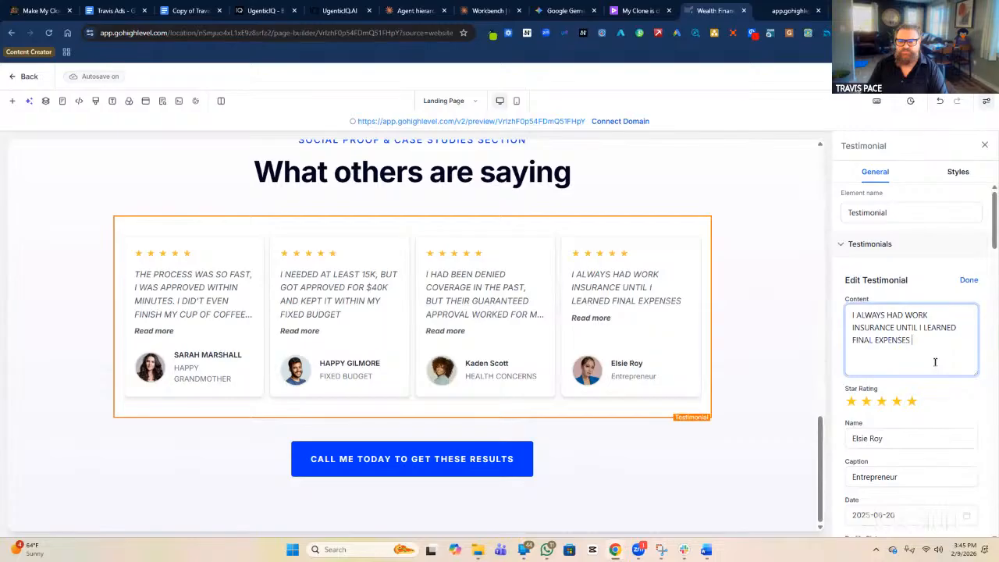
type("PAID OU")
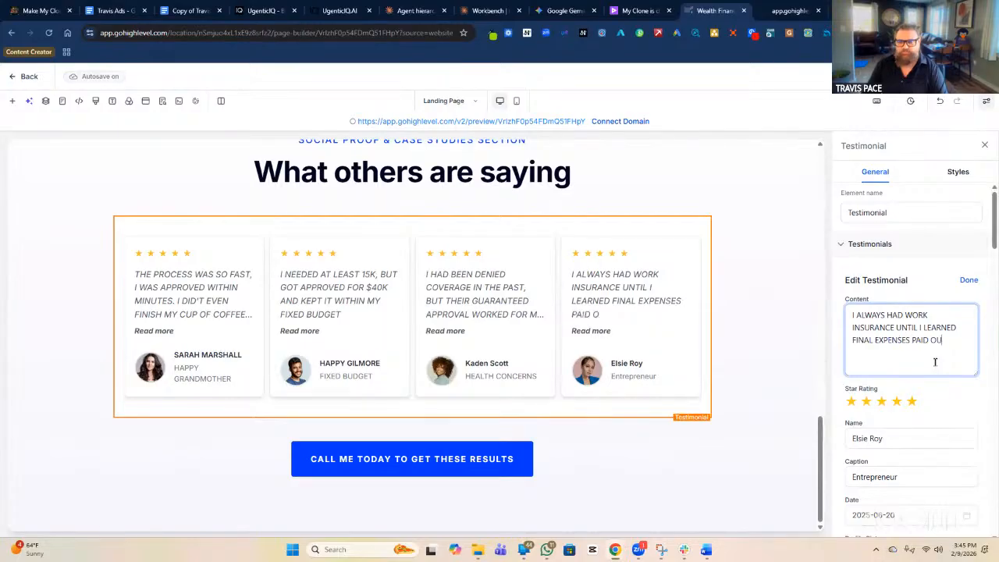
type("T DIRECTLY")
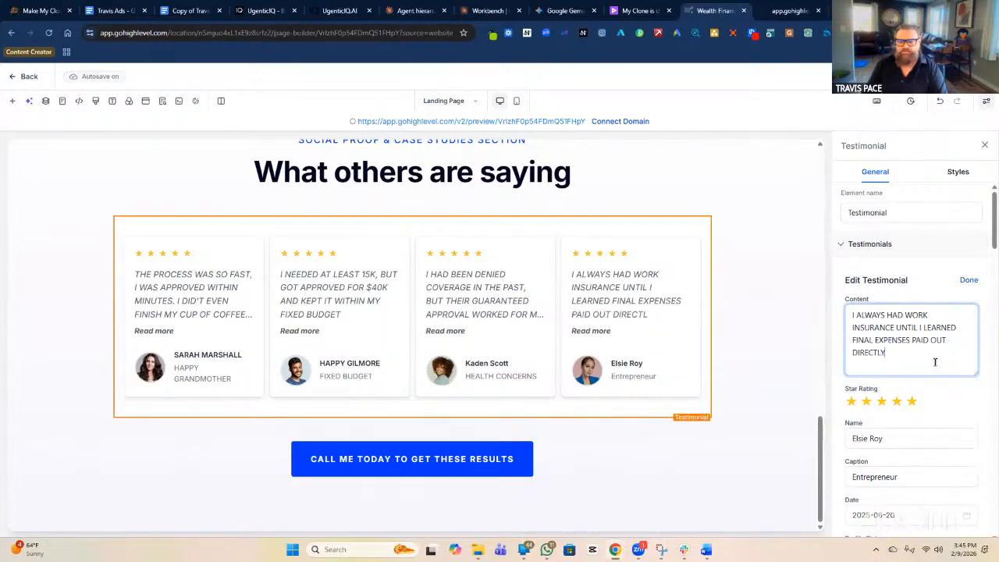
type(" TO ")
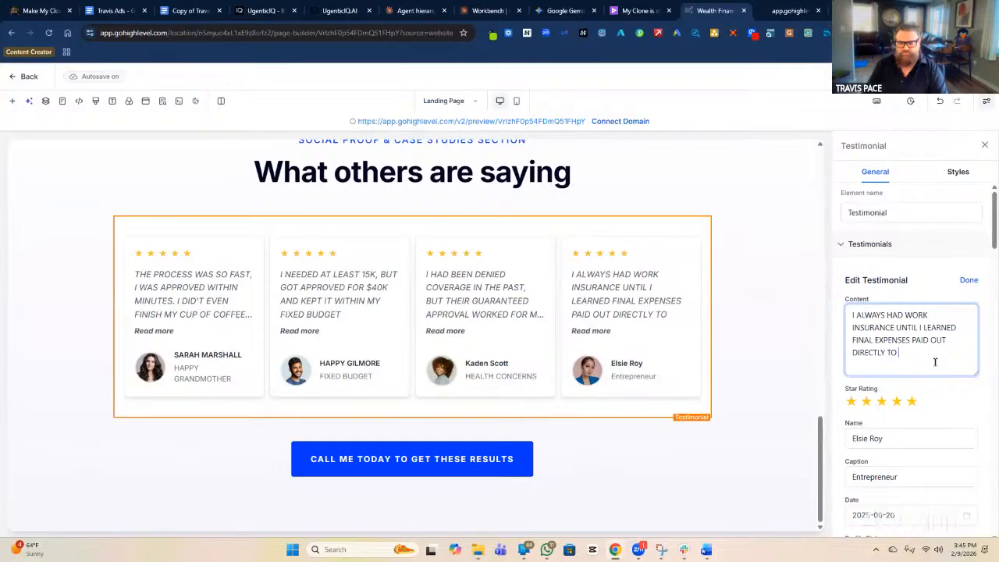
type("COVER THE FUNERAL")
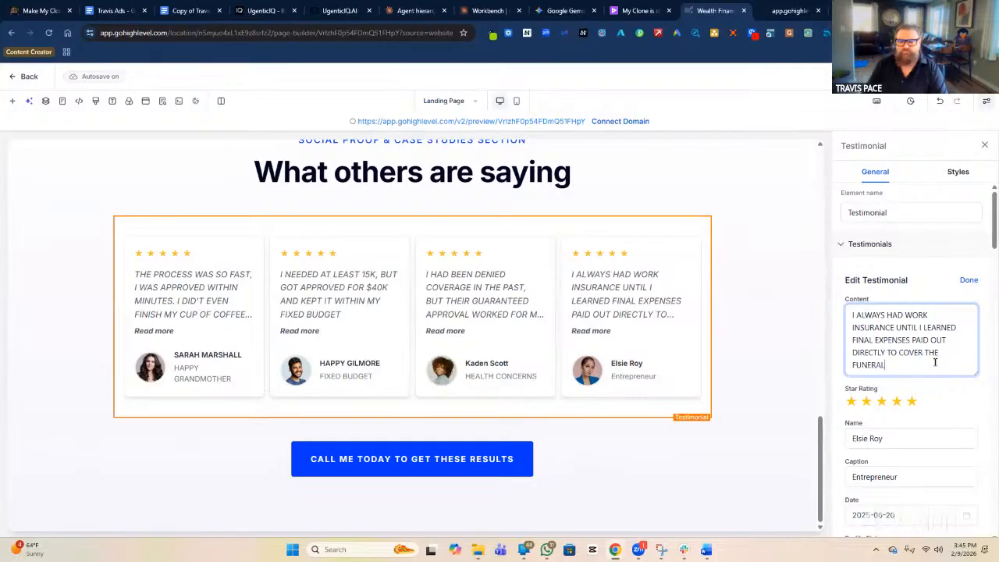
type(", WITHOUT PROBATE")
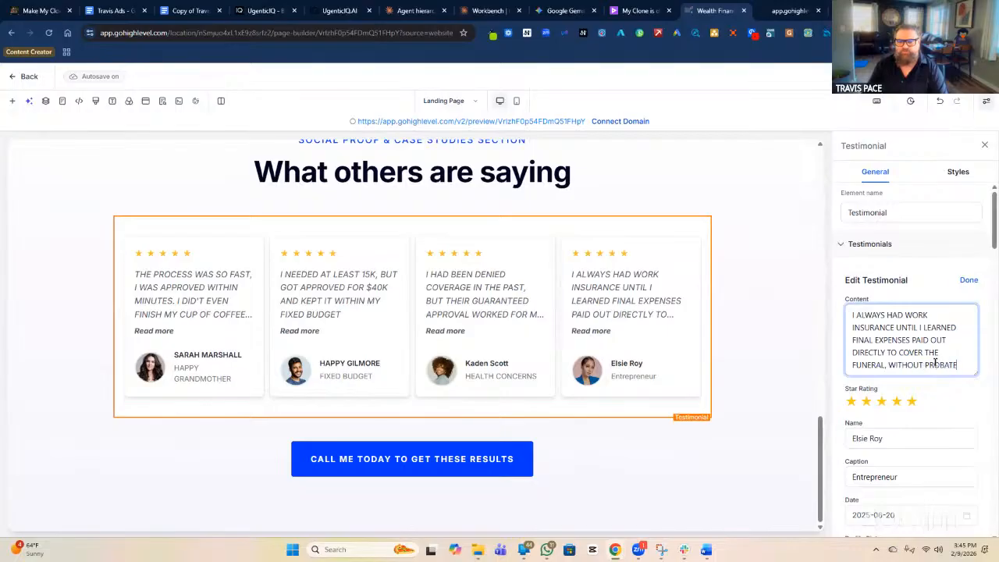
type(" OR WAITING")
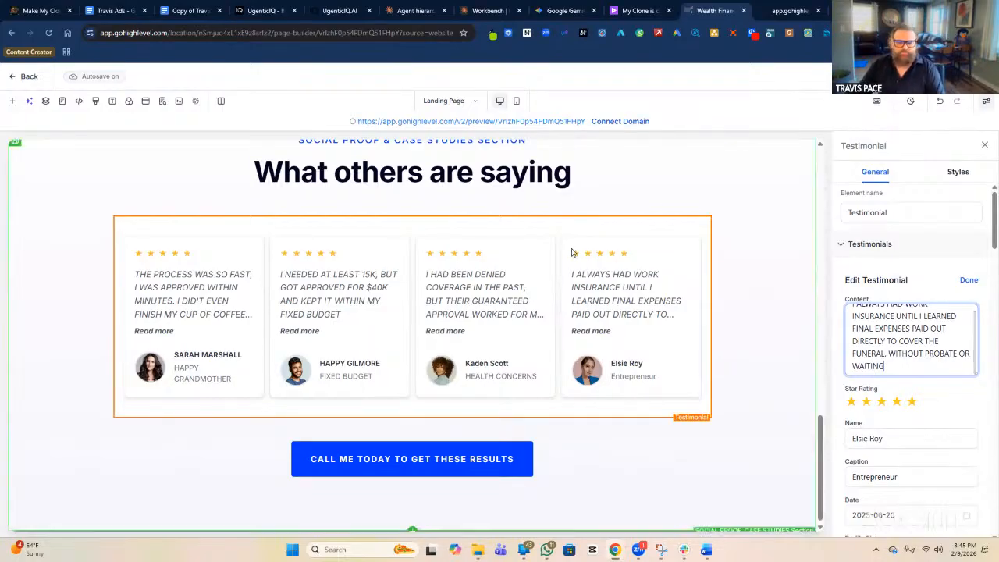
scroll(918, 466, "down", 1)
scroll(918, 466, "down", 1)
Replace the fourth testimonial's Entrepreneur caption with I HAVE SOMETHING ALREADY.
double_click(924, 374)
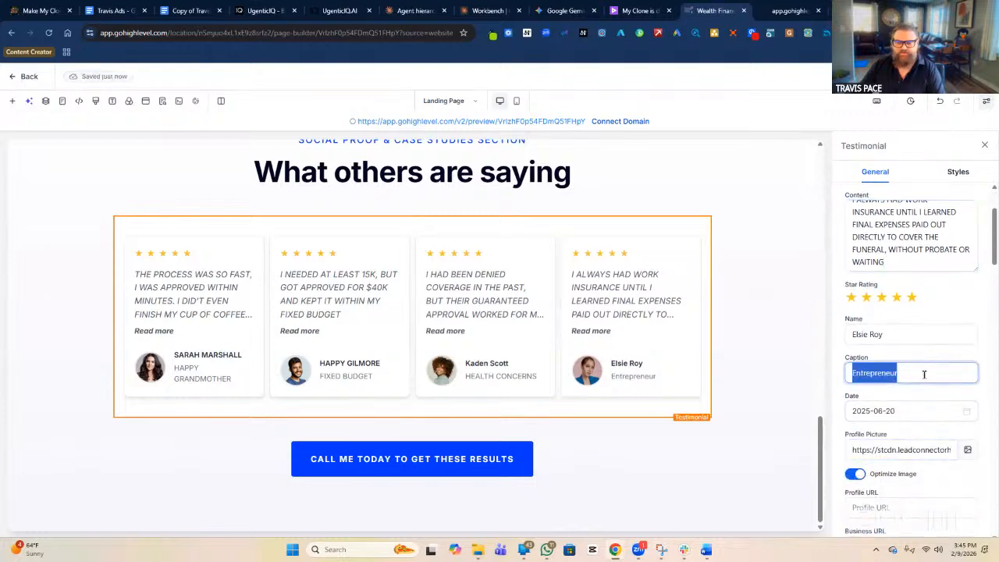
type("I HAVE SOMETHING ALREADY")
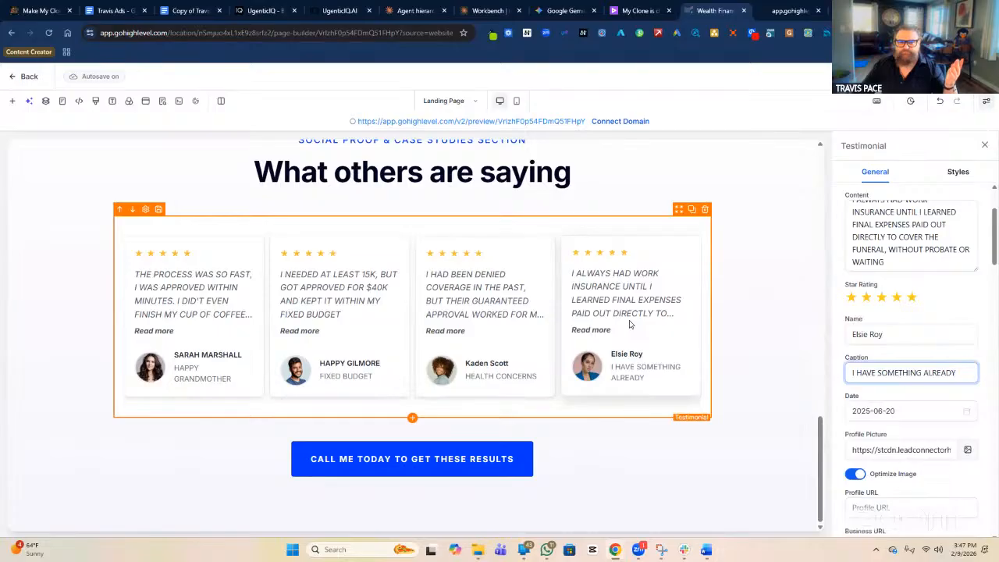
scroll(630, 322, "up", 1)
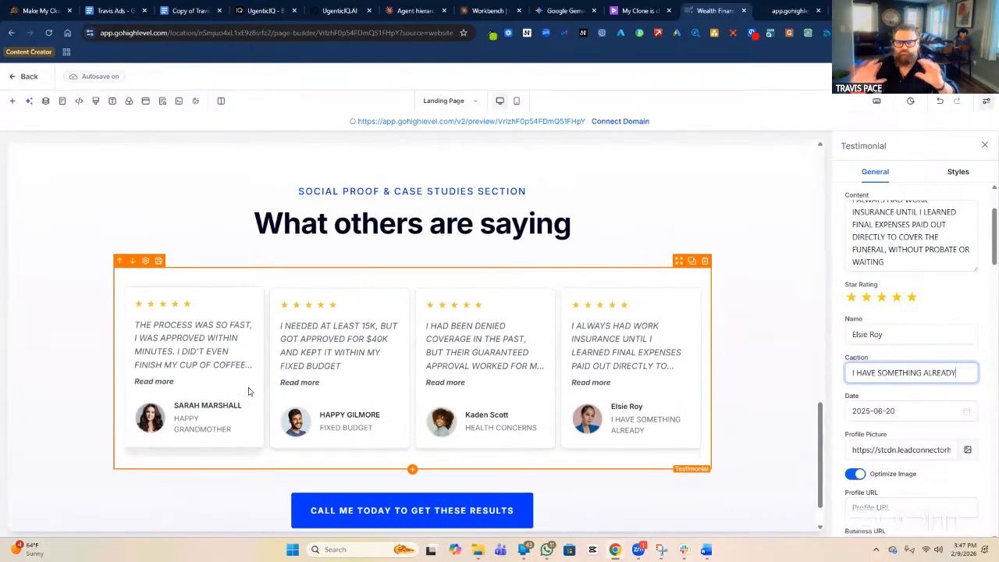
scroll(378, 340, "up", 3)
scroll(380, 341, "up", 4)
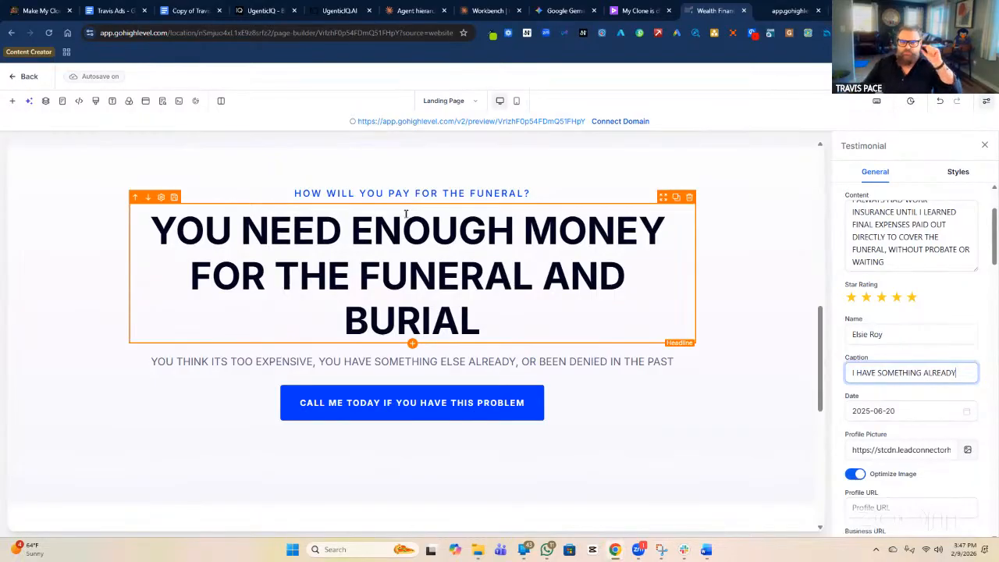
triple_click(448, 284)
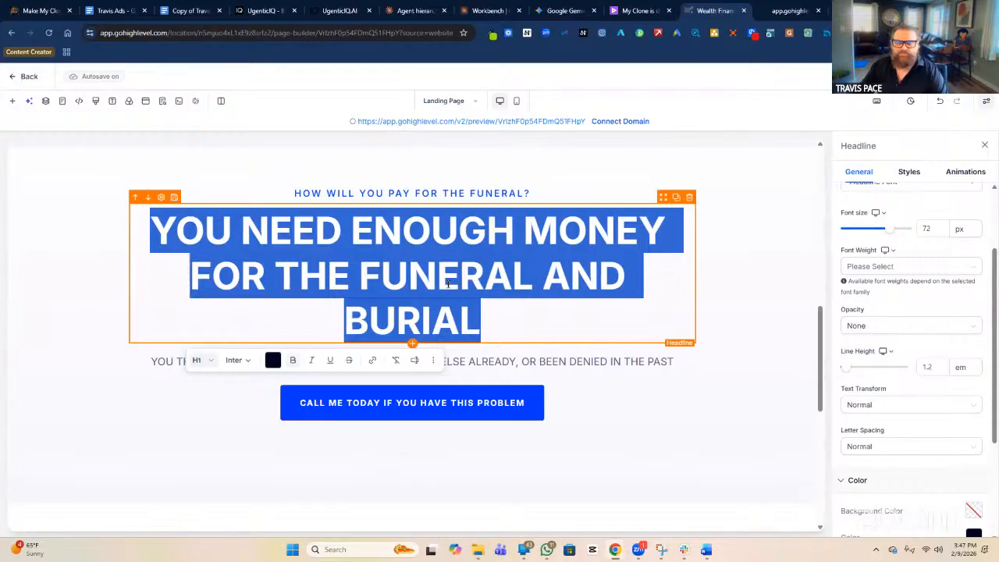
left_click(459, 275)
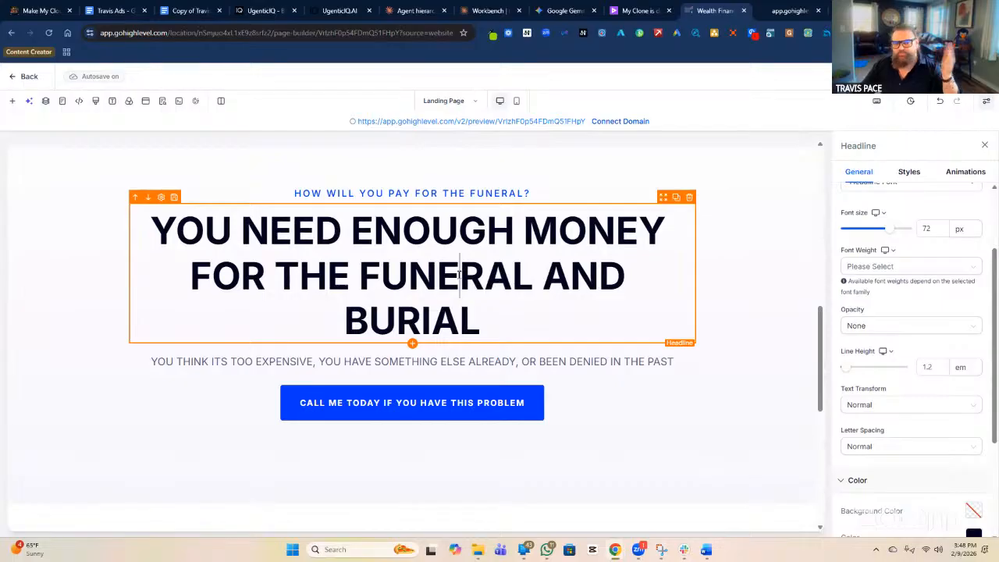
scroll(459, 272, "down", 5)
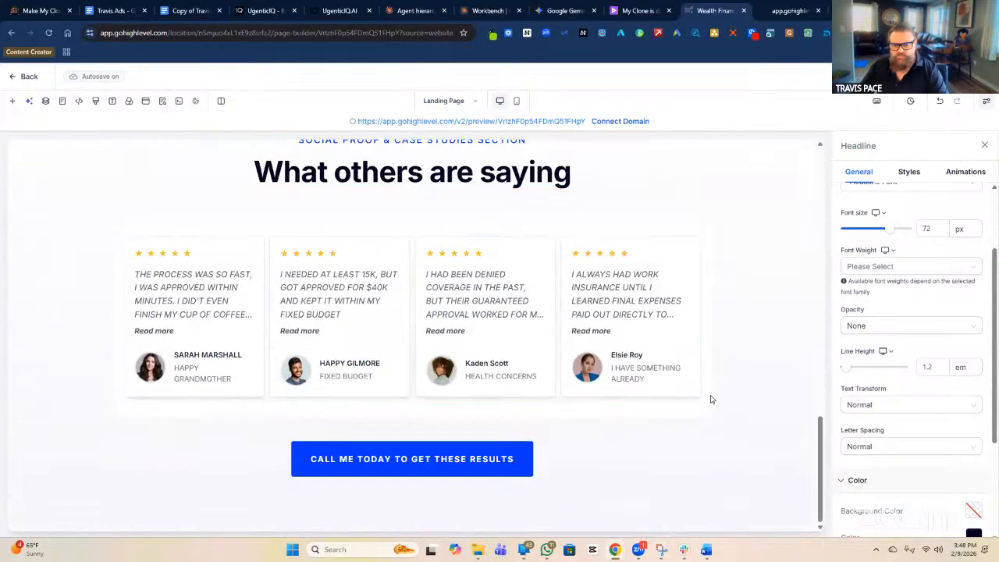
Move the What others are saying section below the funeral payment section and view the preview tab.
left_click(760, 380)
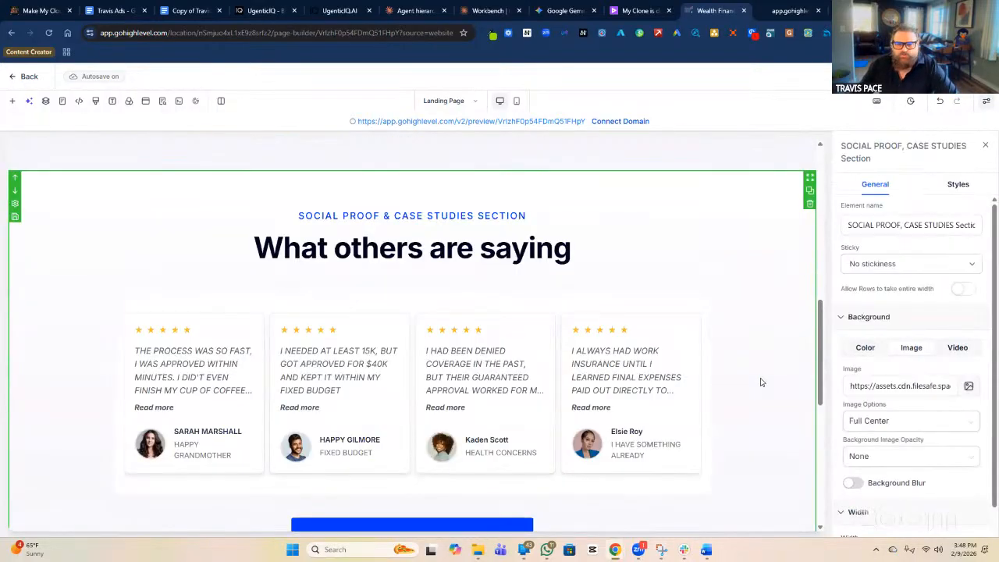
scroll(761, 382, "down", 2)
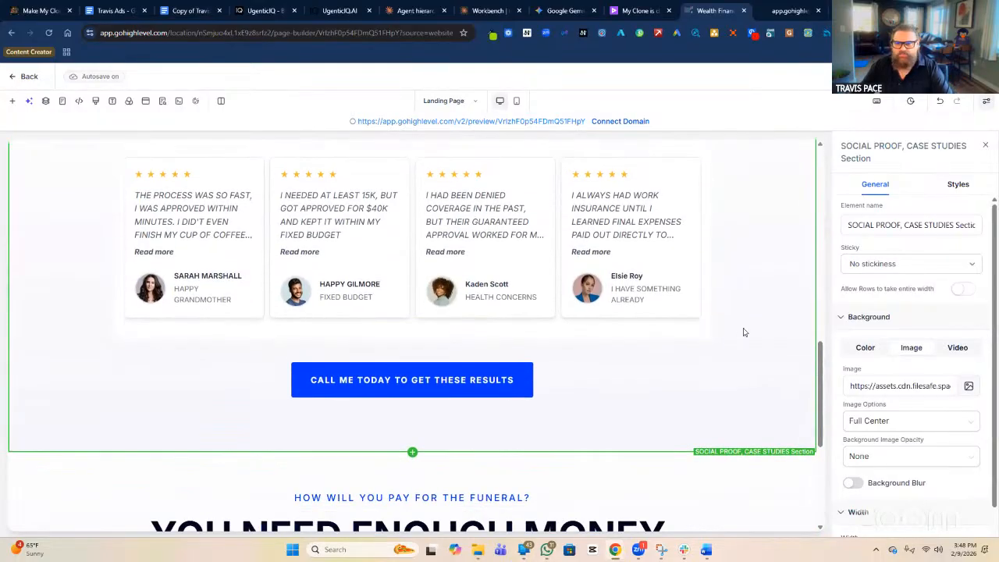
scroll(743, 304, "up", 2)
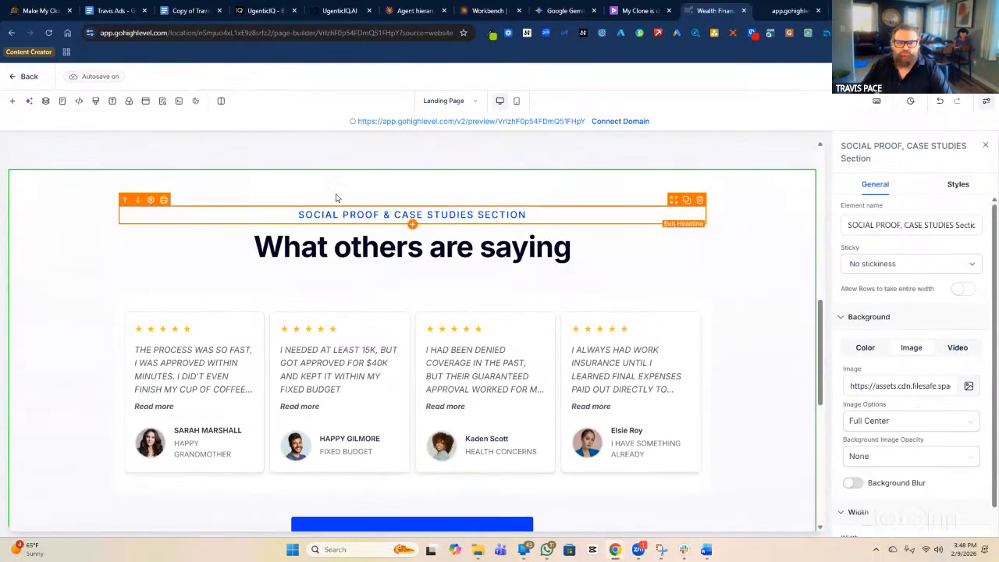
scroll(742, 290, "up", 5)
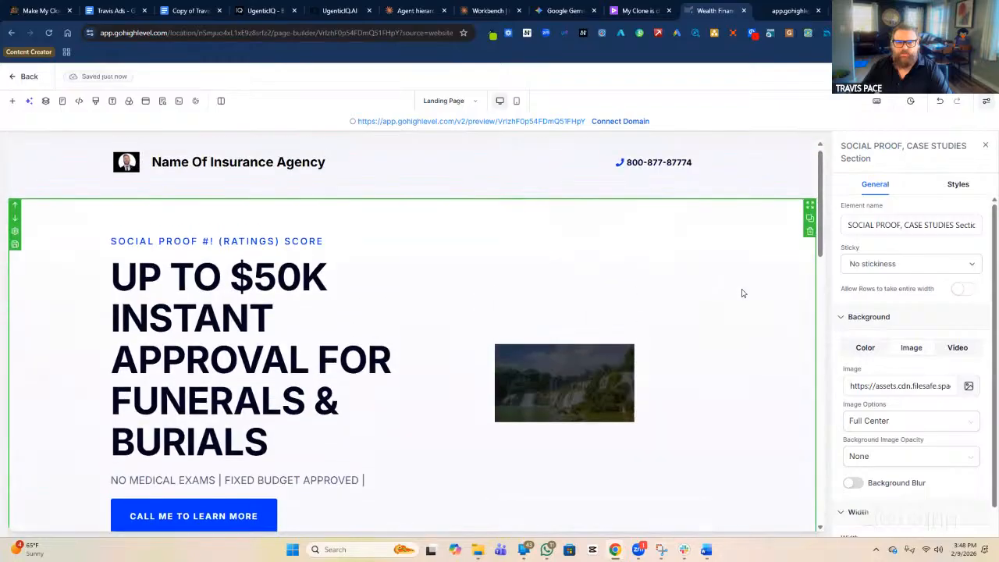
scroll(743, 293, "down", 7)
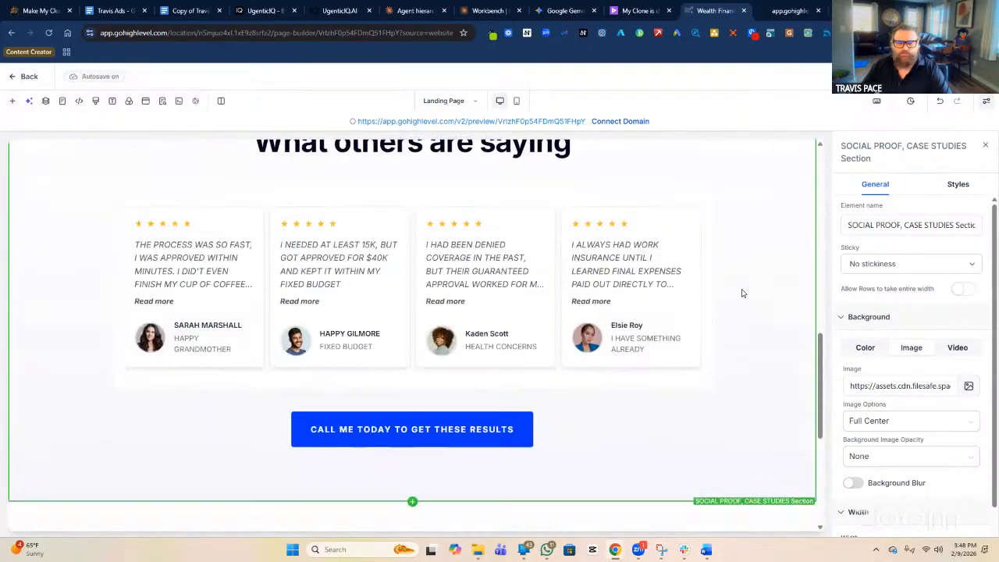
scroll(54, 290, "up", 5)
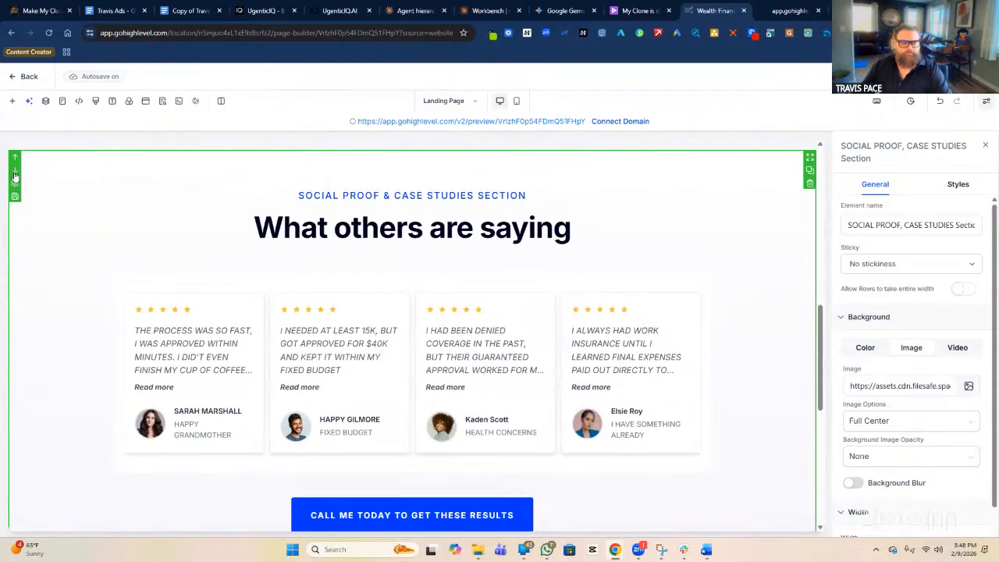
left_click(15, 170)
scroll(758, 383, "down", 5)
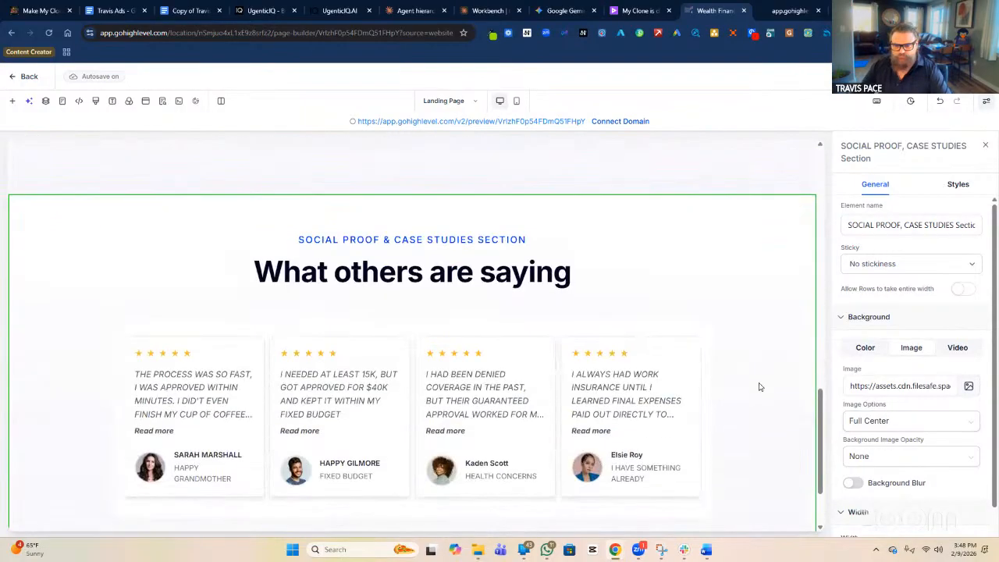
scroll(786, 405, "up", 2)
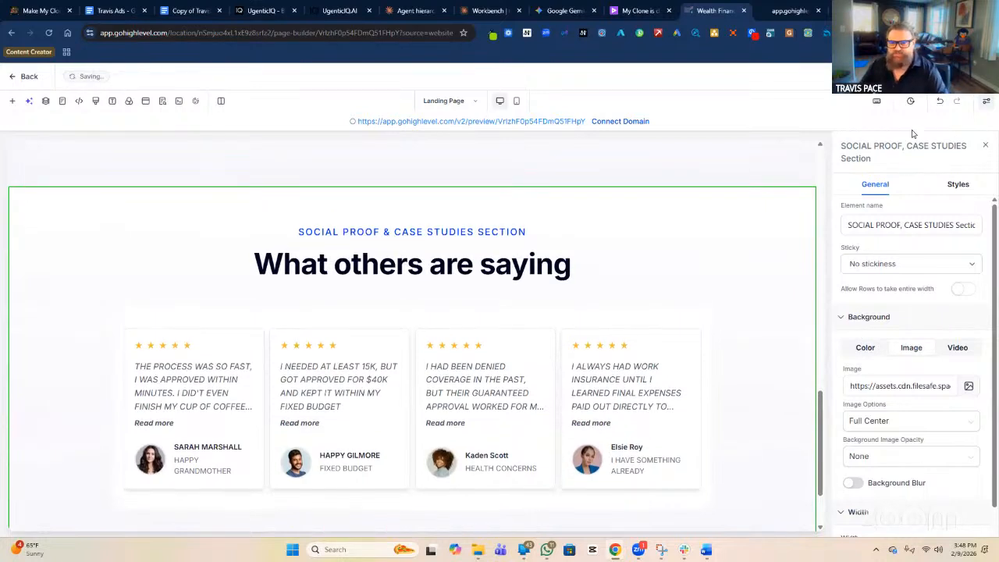
left_click(783, 14)
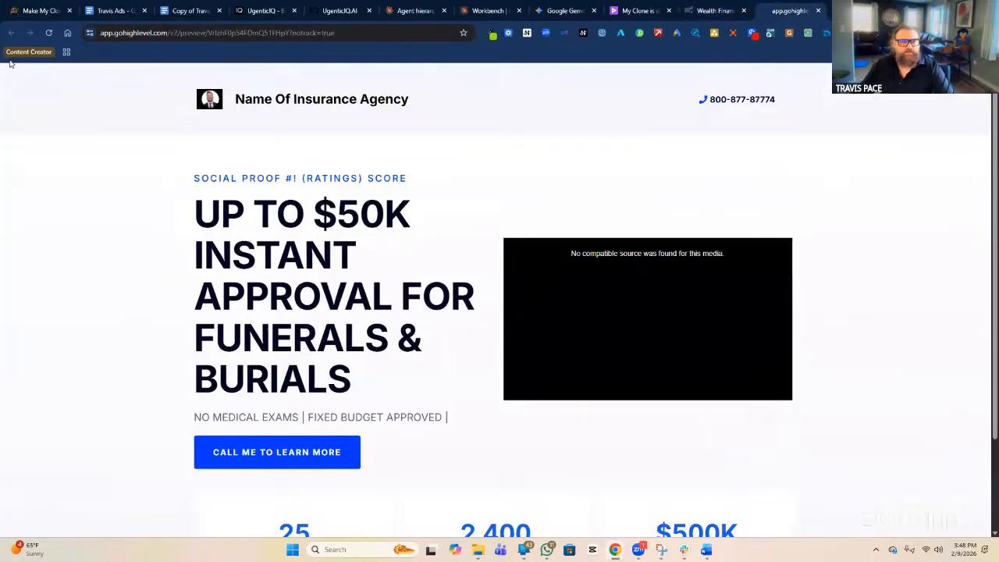
Reload the preview, check the hero video and testimonial order, then return to the builder.
left_click(49, 34)
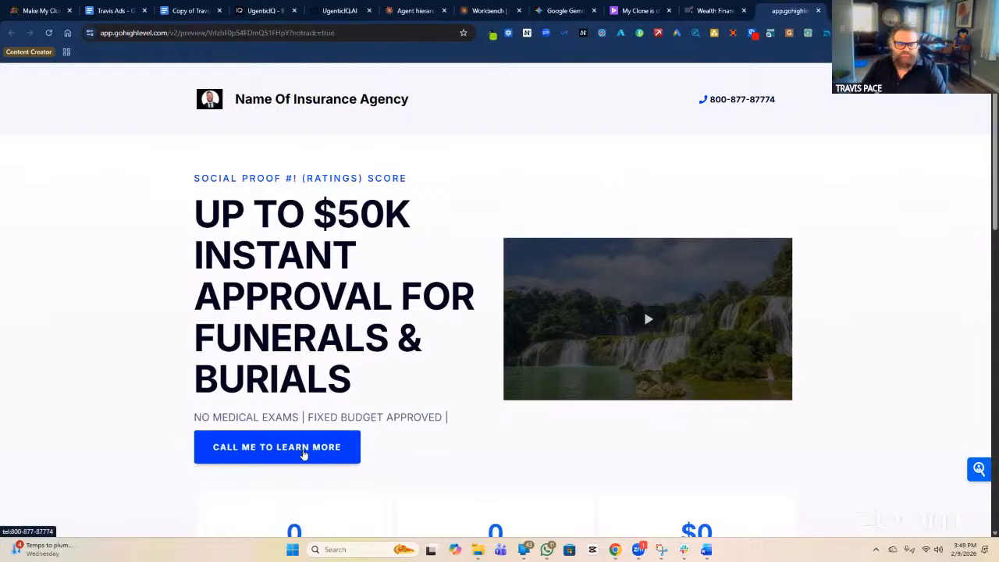
scroll(304, 455, "down", 2)
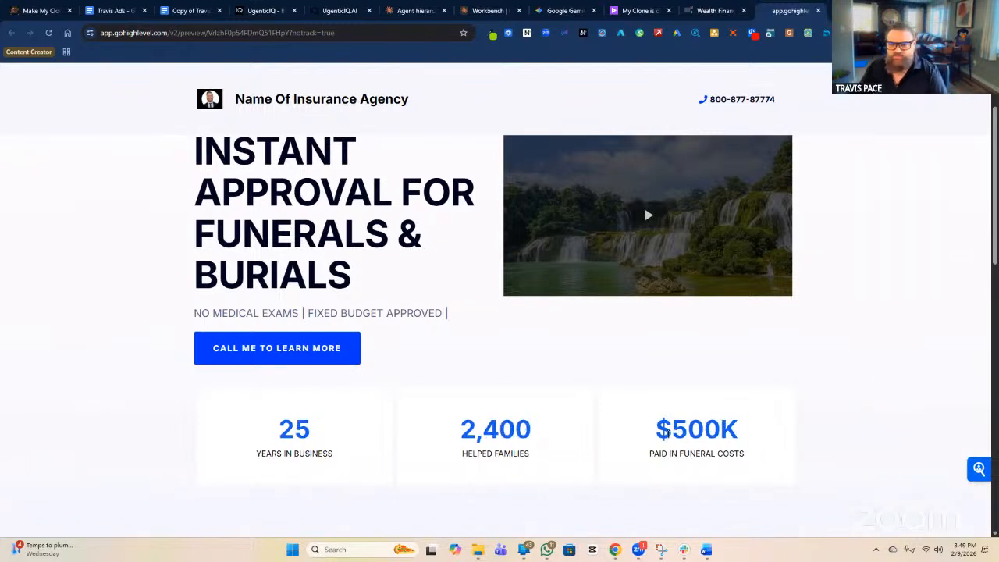
scroll(780, 390, "down", 2)
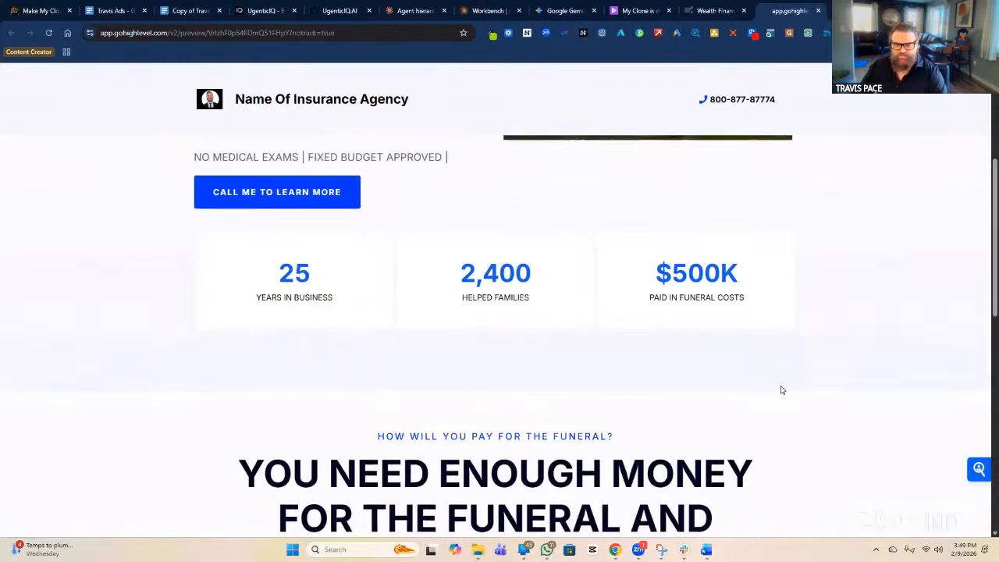
scroll(796, 381, "down", 3)
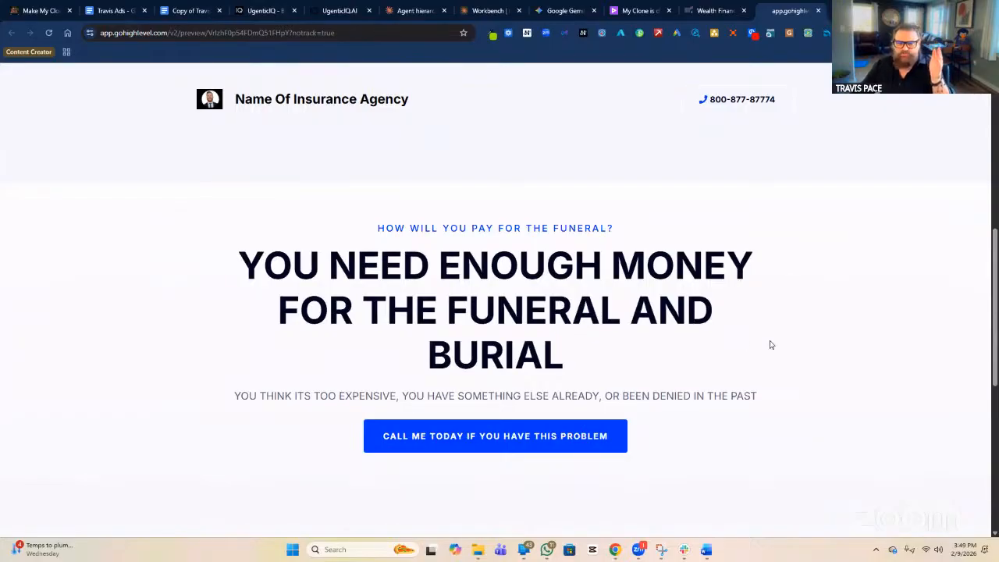
scroll(768, 344, "down", 3)
scroll(856, 346, "down", 2)
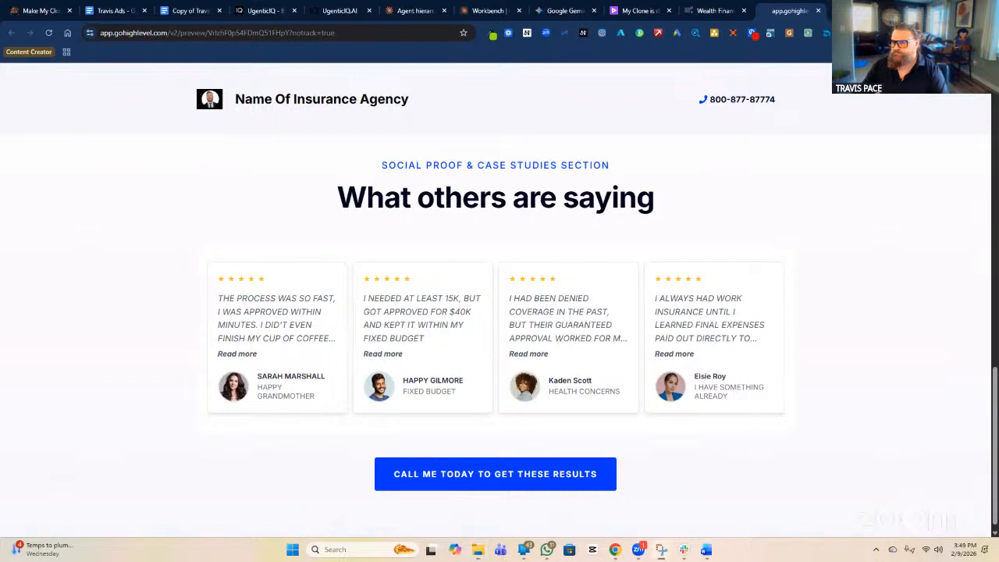
left_click(713, 11)
Open the Add an Element panel showing Image, Video and Testimonials elements.
scroll(741, 370, "down", 1)
scroll(742, 370, "down", 1)
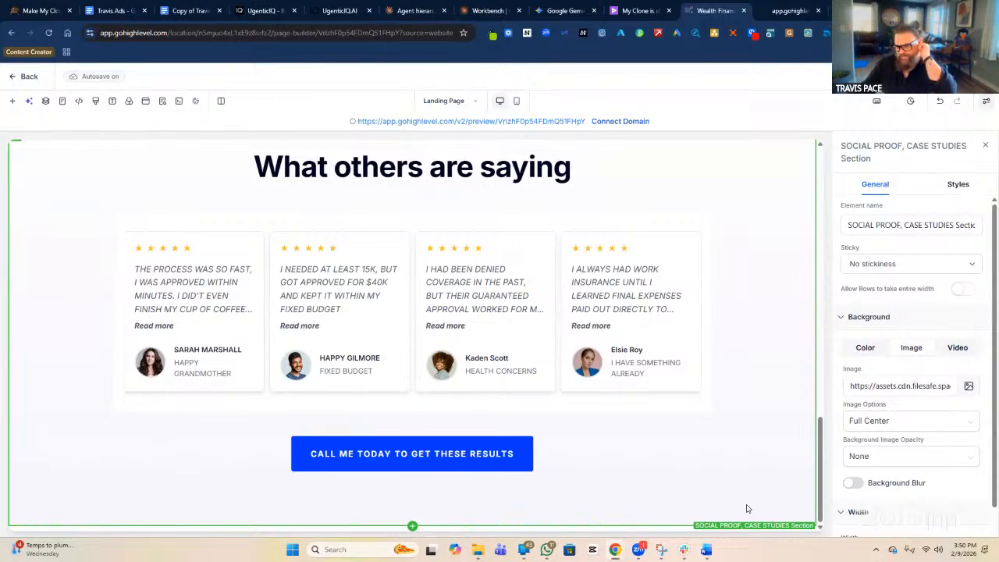
scroll(746, 508, "up", 1)
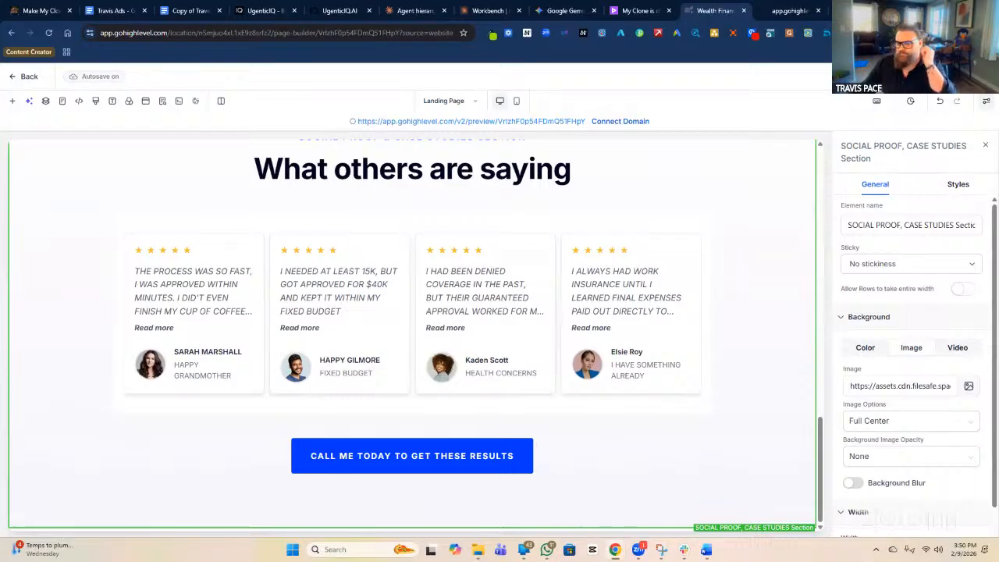
left_click(13, 102)
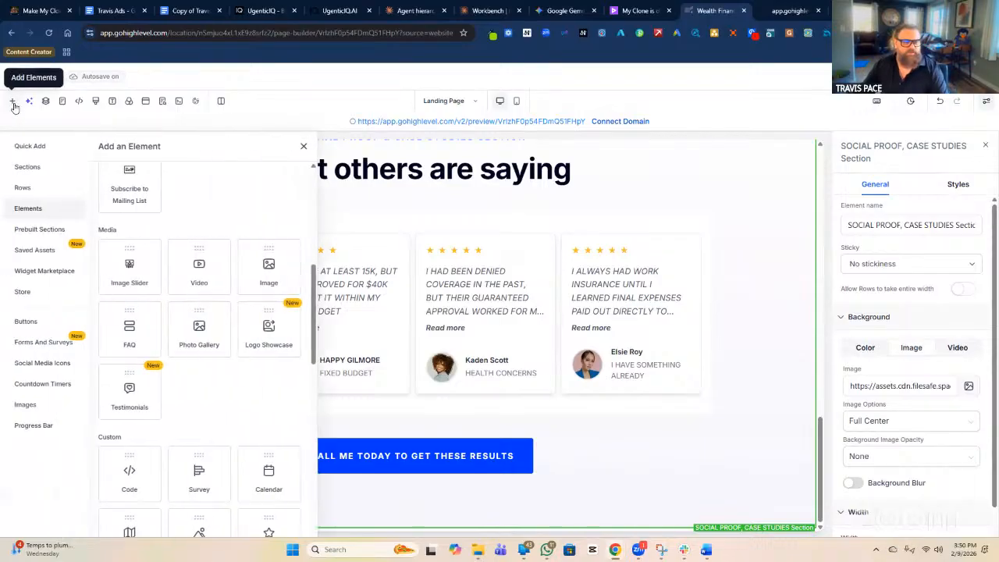
Browse the prebuilt About, Call To Action and List section templates.
left_click(44, 236)
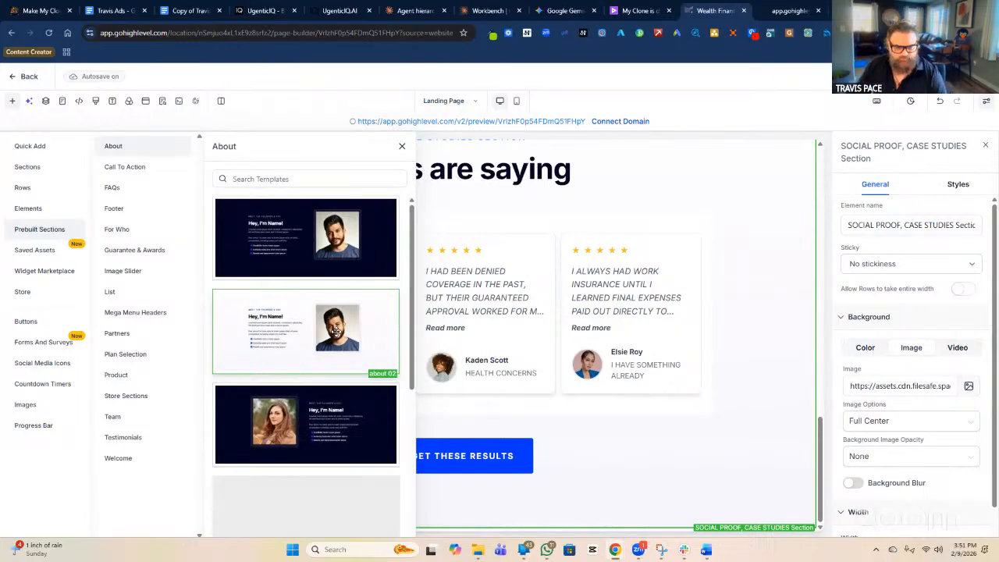
scroll(336, 331, "down", 1)
scroll(336, 335, "down", 5)
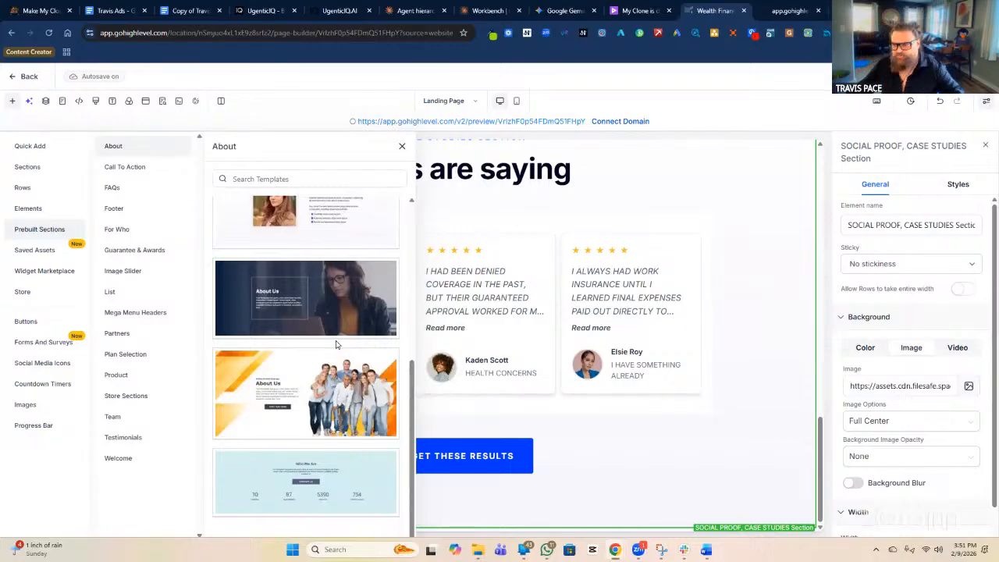
left_click(134, 171)
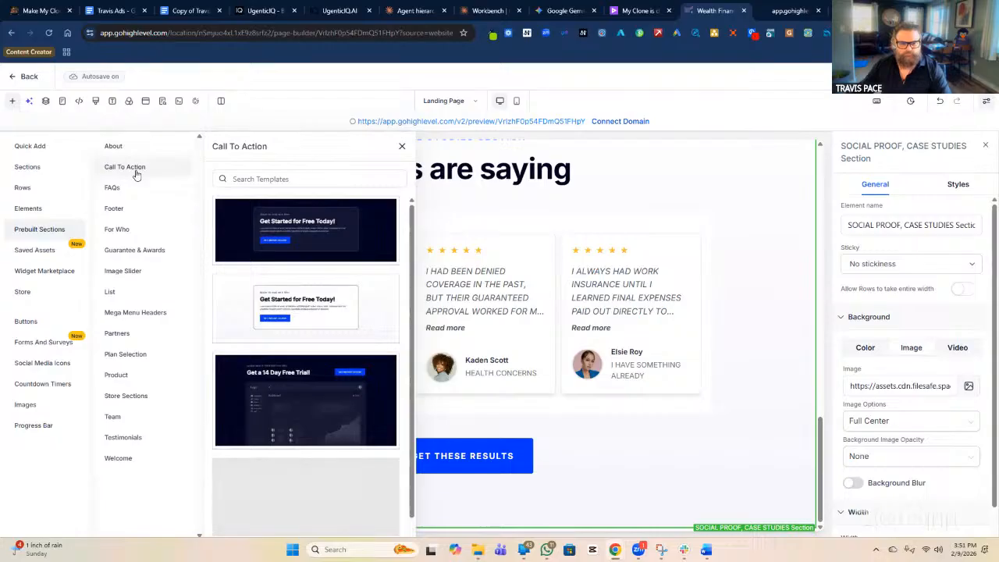
scroll(338, 270, "down", 1)
scroll(335, 270, "up", 1)
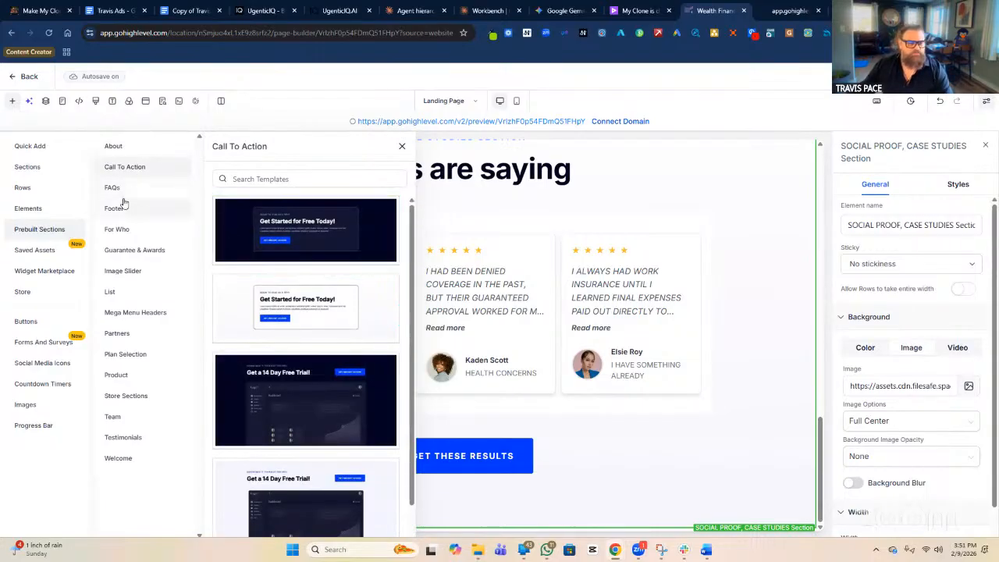
left_click(133, 293)
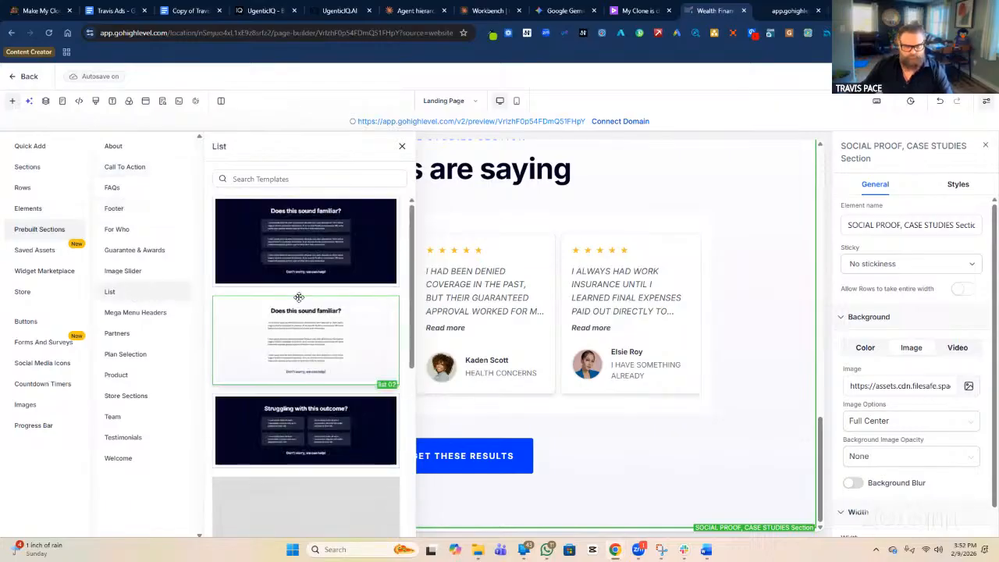
scroll(295, 292, "down", 4)
scroll(296, 292, "down", 2)
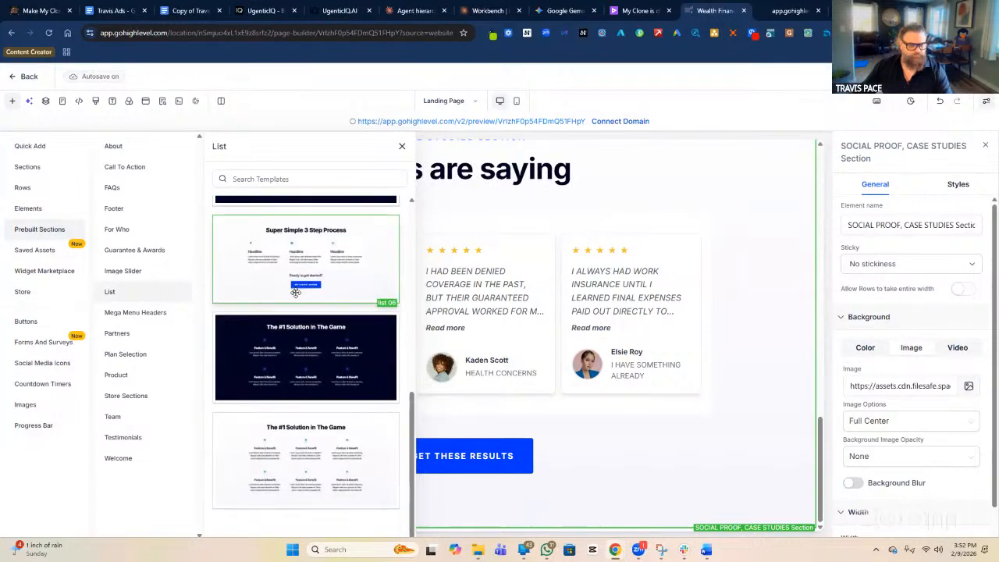
left_click(131, 150)
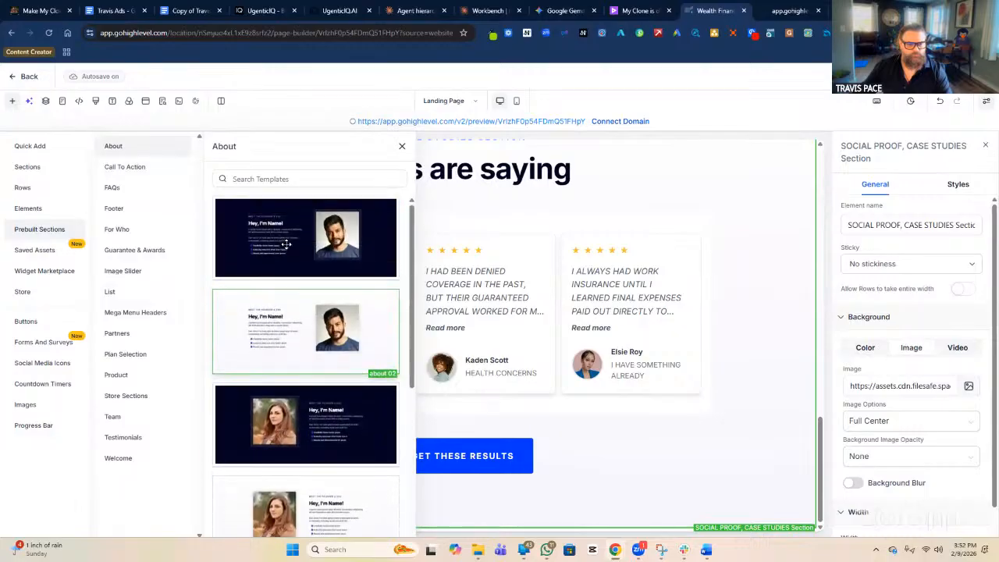
Scroll through the Welcome section templates with headline, image and video layouts.
left_click(143, 465)
scroll(294, 305, "down", 3)
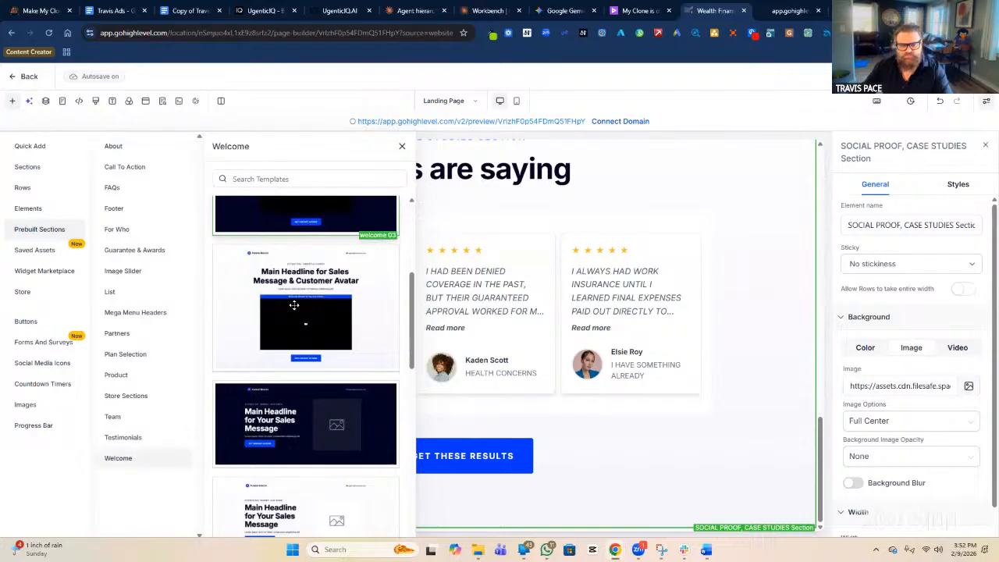
scroll(293, 305, "down", 1)
scroll(294, 306, "down", 2)
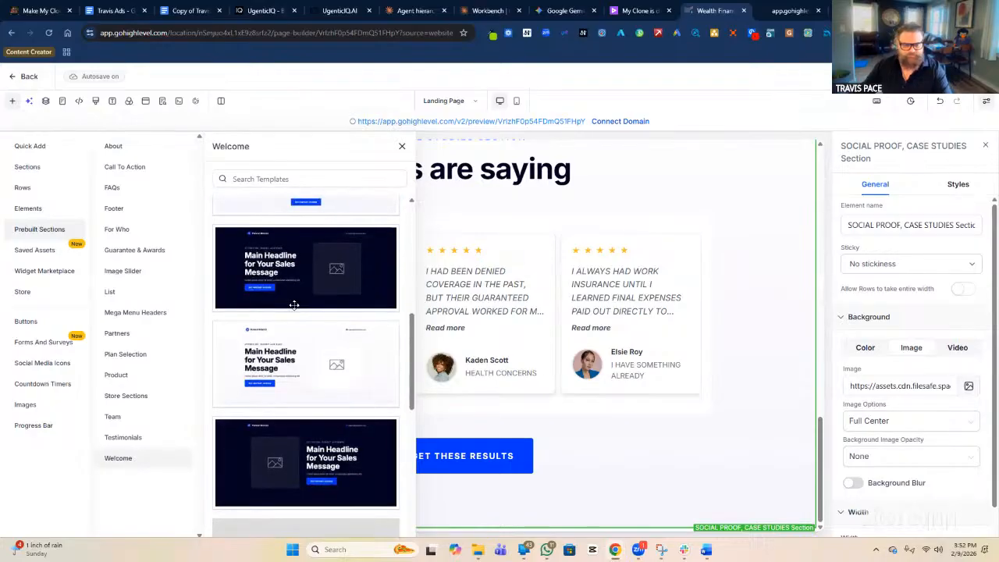
scroll(285, 390, "down", 2)
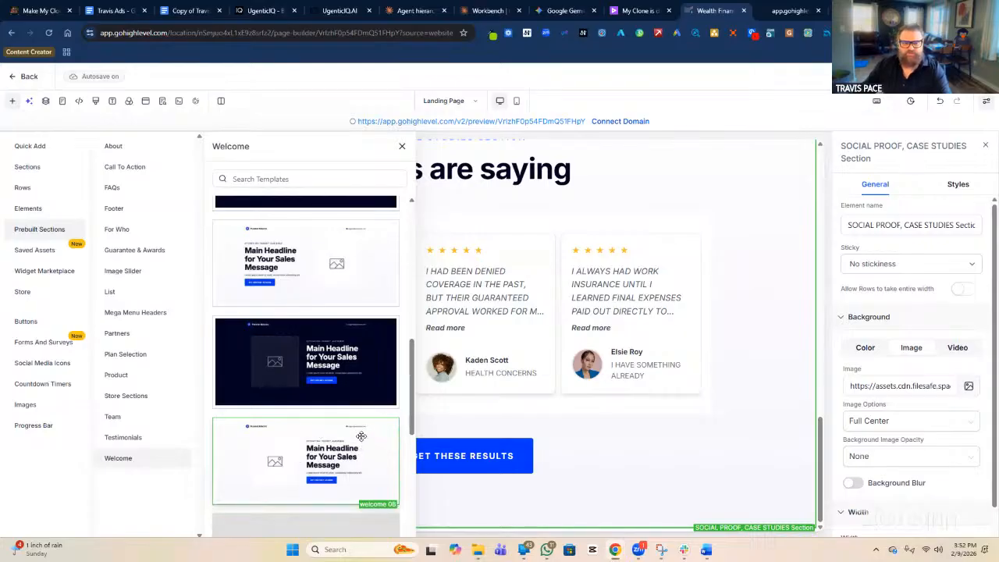
scroll(357, 444, "up", 3)
scroll(347, 406, "down", 2)
scroll(357, 435, "up", 3)
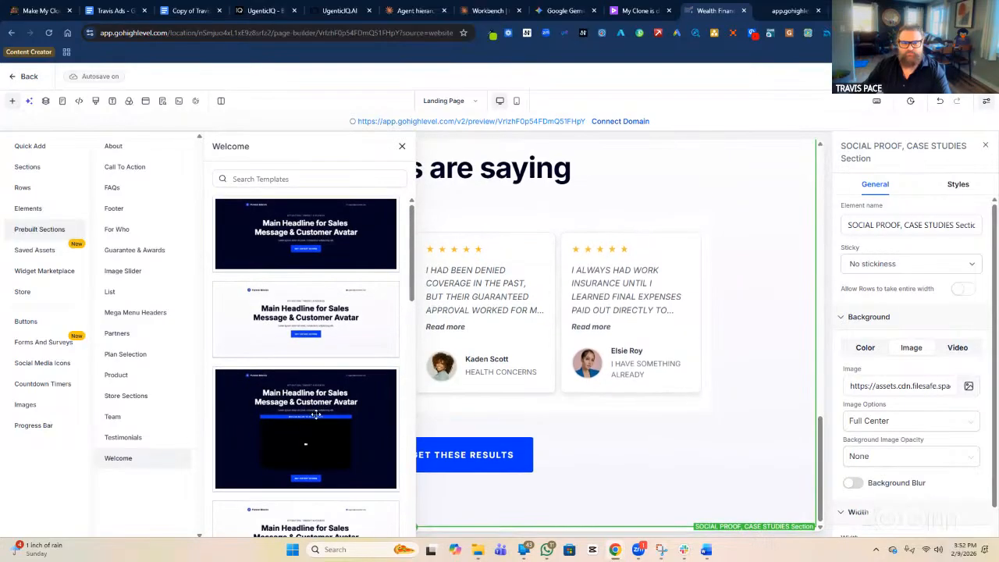
scroll(337, 349, "down", 5)
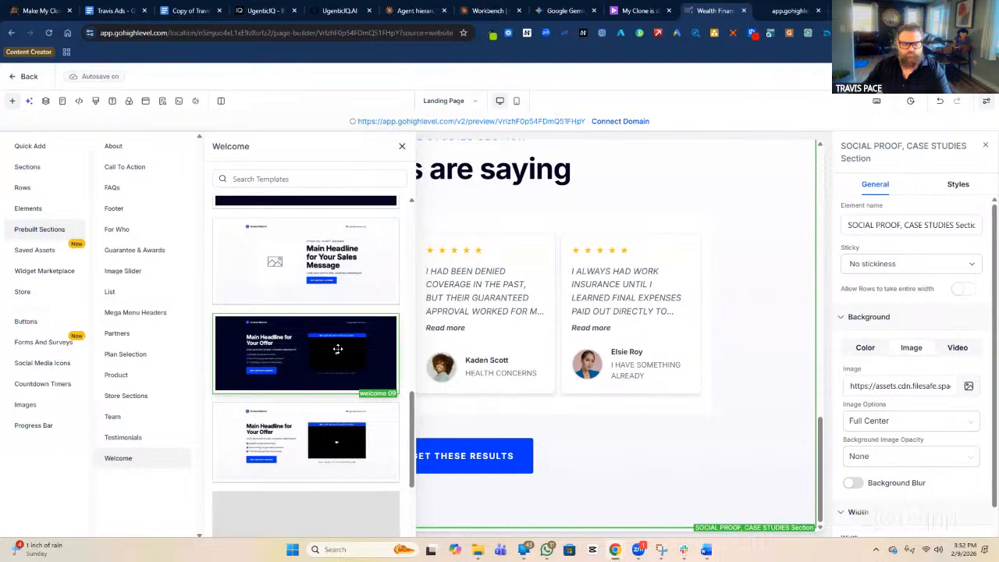
scroll(328, 335, "up", 1)
Insert the Welcome 08 template below the testimonials, then delete its Funnel Blocks logo and support e-mail row.
left_click_drag(342, 322, 605, 498)
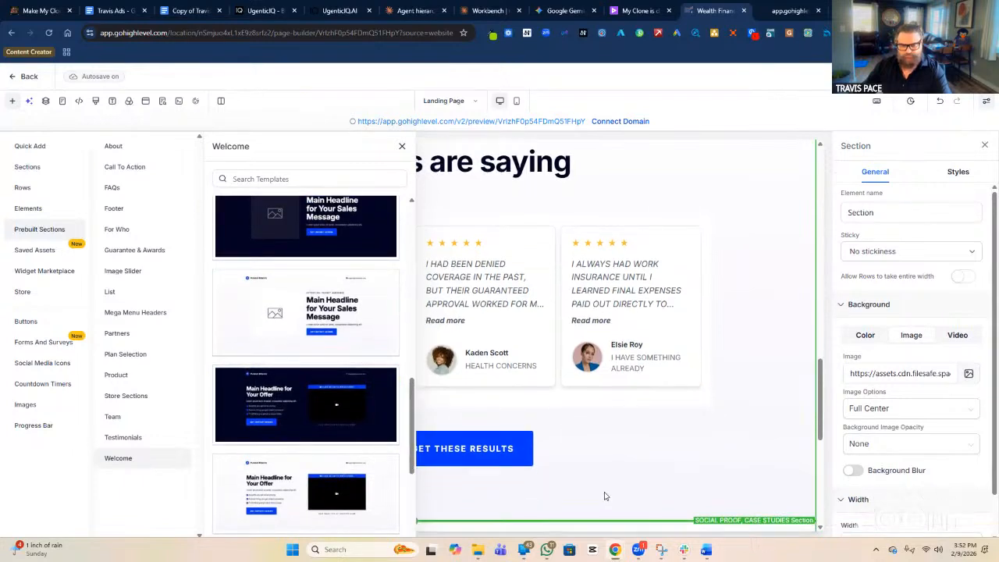
left_click(402, 149)
scroll(699, 370, "down", 5)
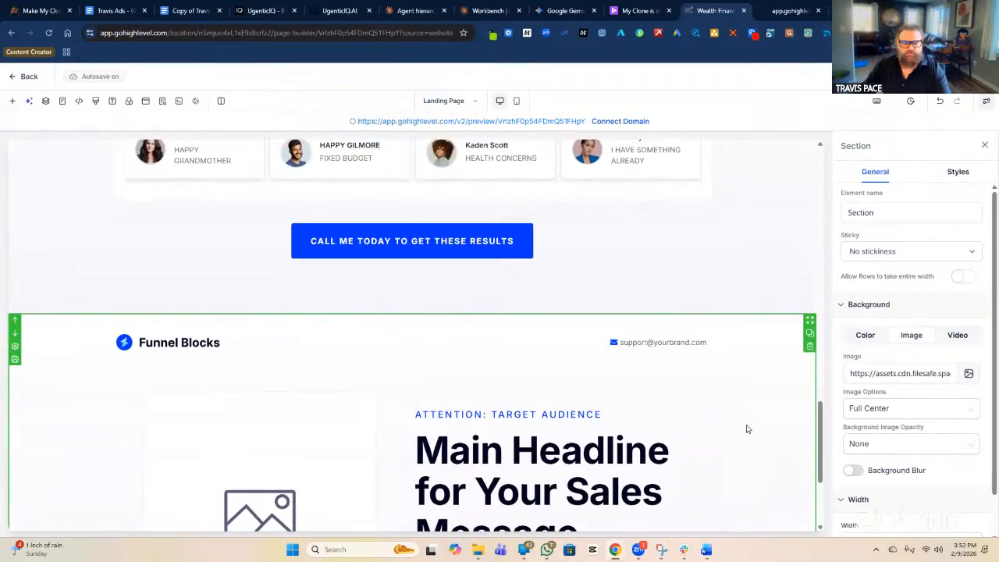
scroll(415, 245, "up", 1)
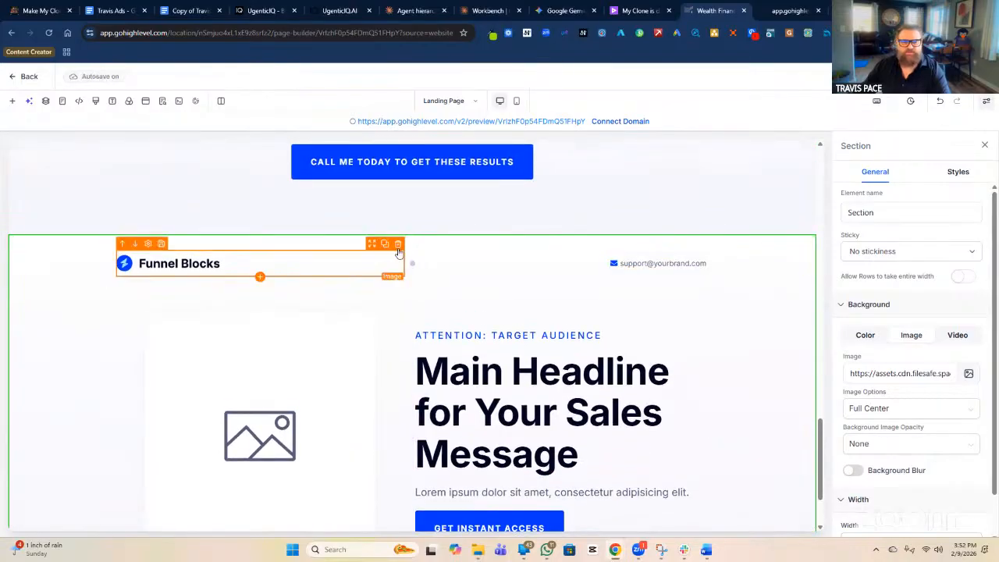
left_click(398, 245)
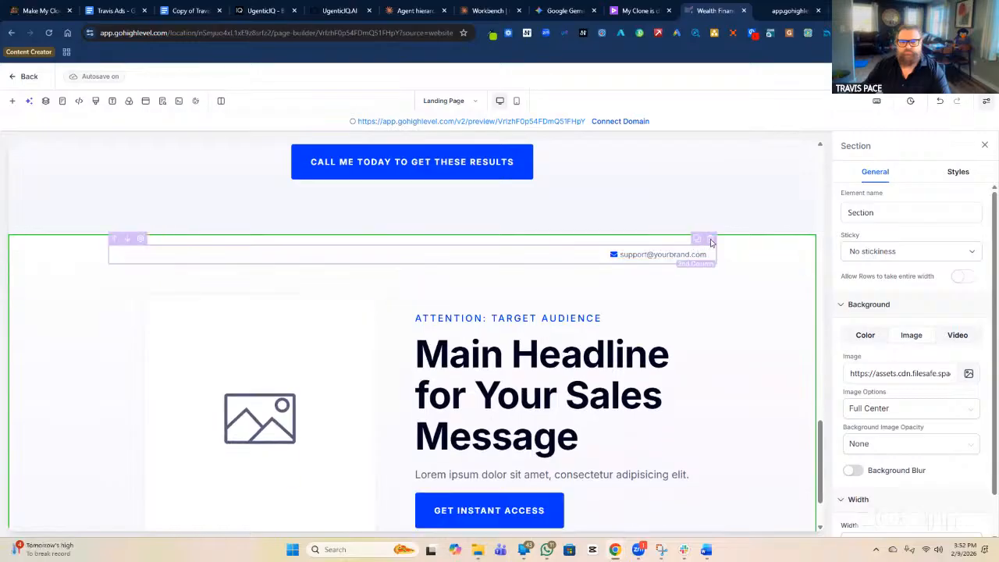
left_click(699, 244)
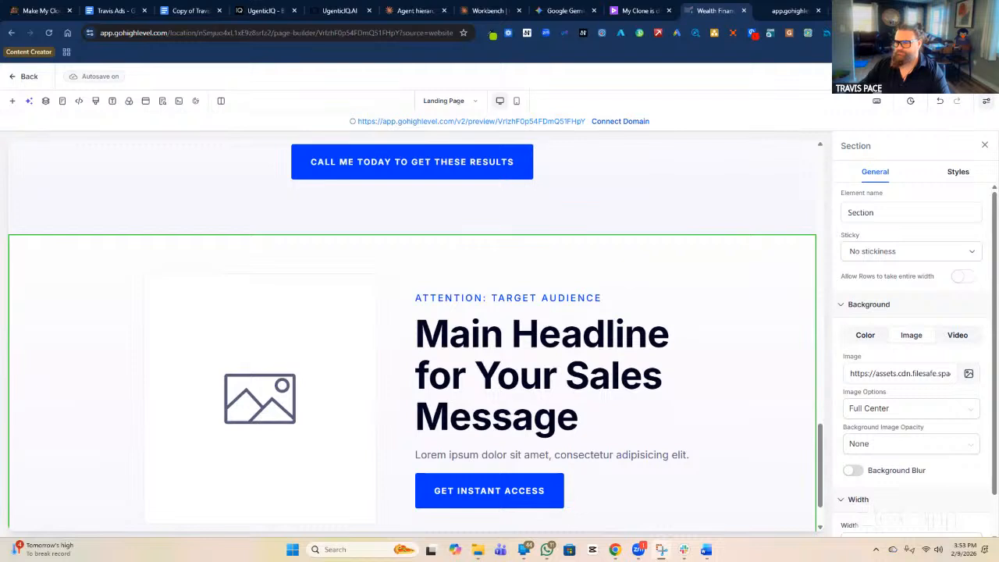
Overwrite 'Main Headline for Your Sales Message' with 'BIGGEST BENEFIT' and select the paragraph below it.
triple_click(551, 374)
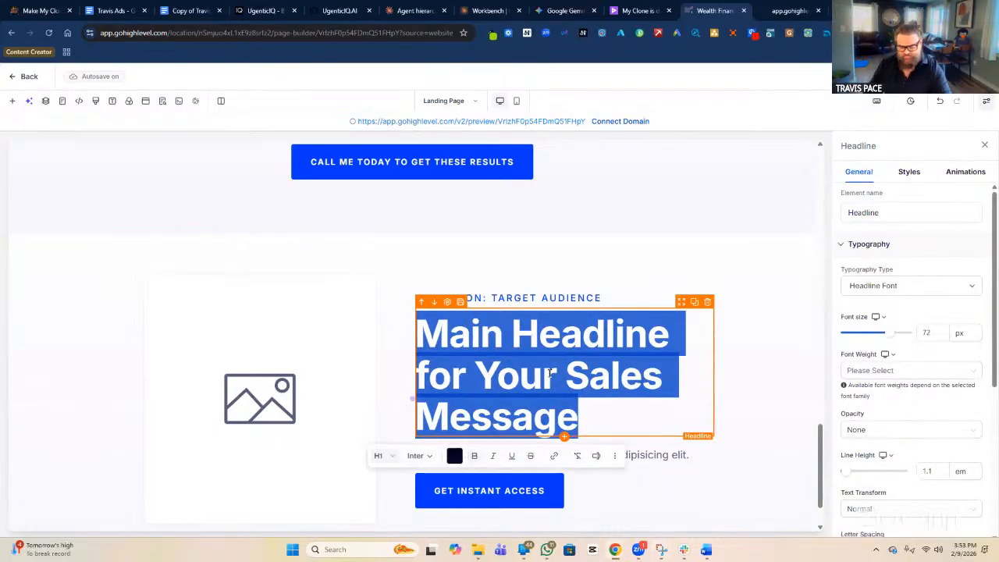
type("BIGGES")
key("BackSpace")
key("BackSpace")
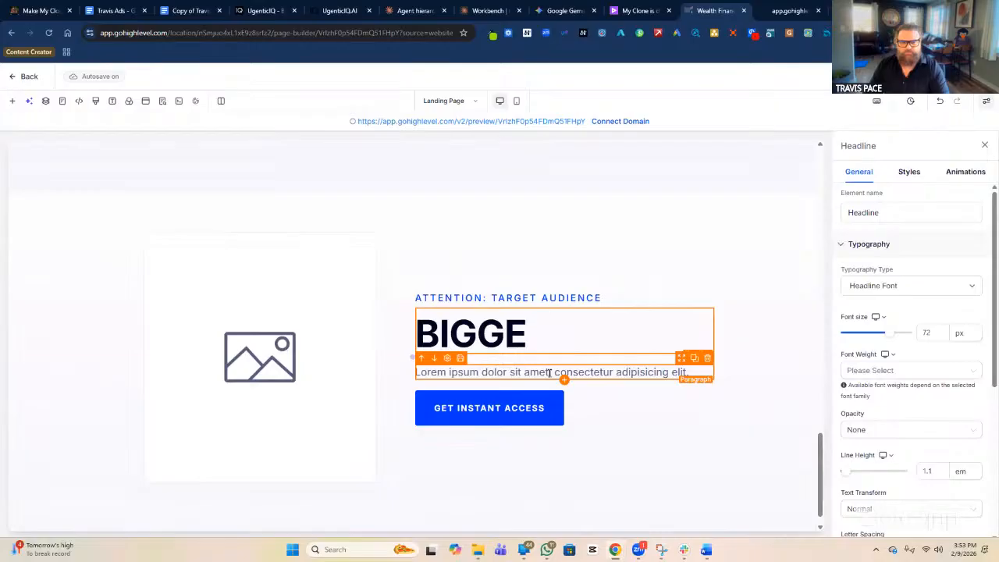
type("EST BEN")
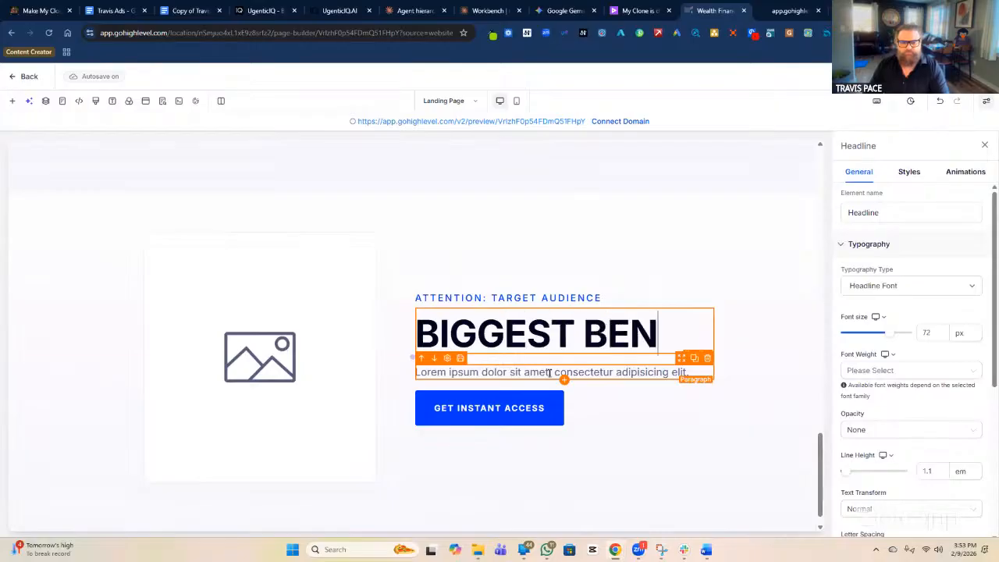
type("EFIT")
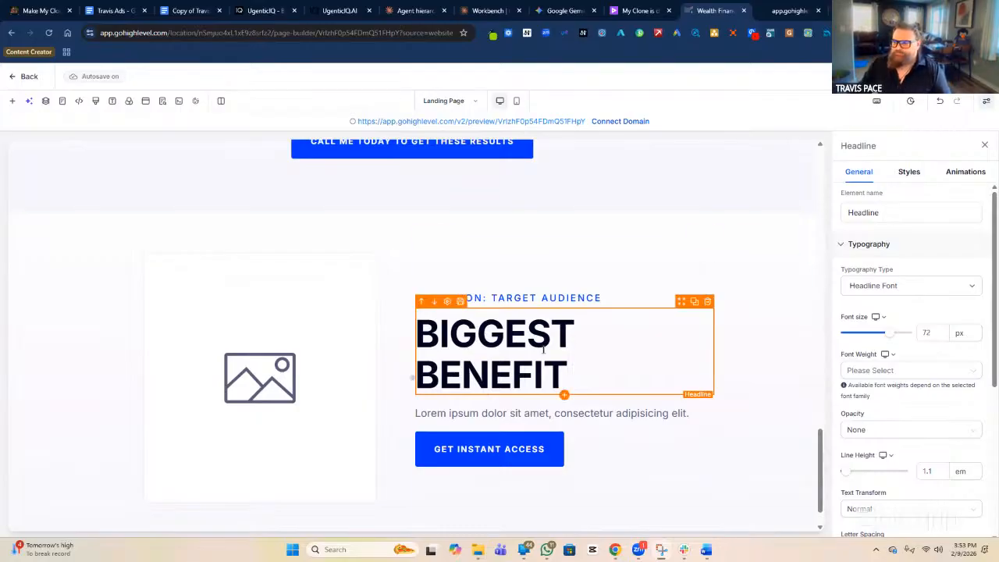
double_click(596, 414)
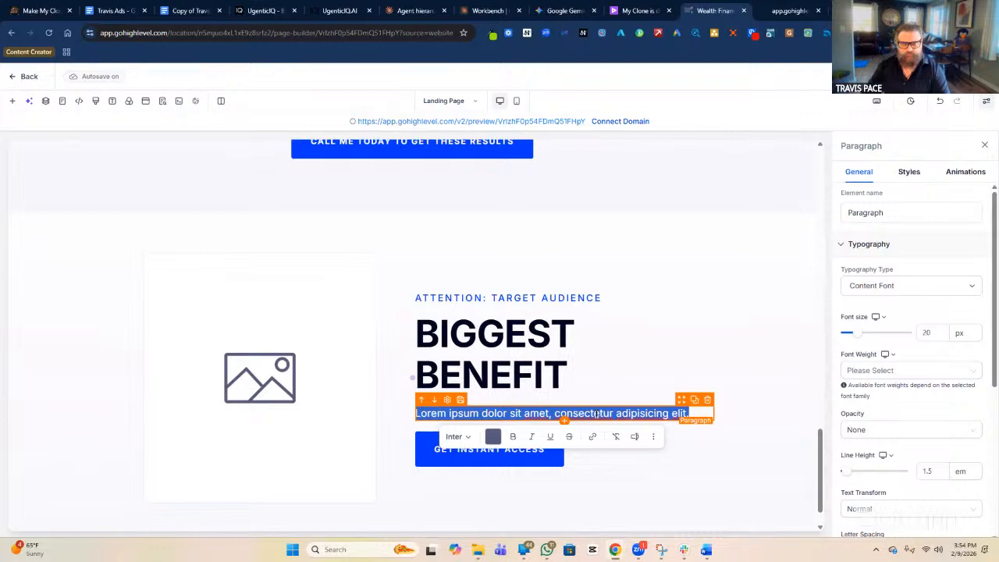
Retitle the BIGGEST BENEFIT headline to 'INSTANT APPROVAL'.
left_click(508, 364)
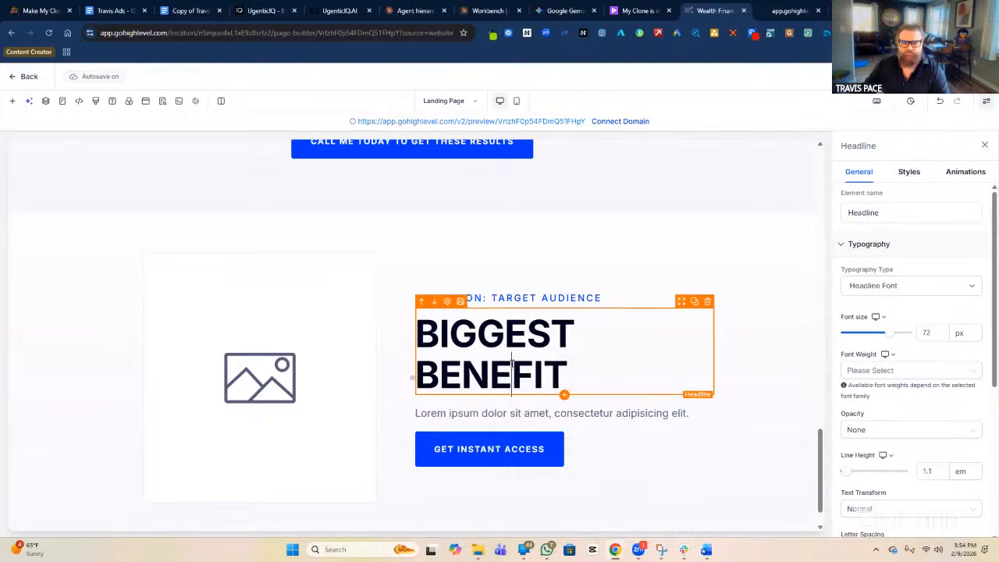
left_click(511, 364)
type("IN")
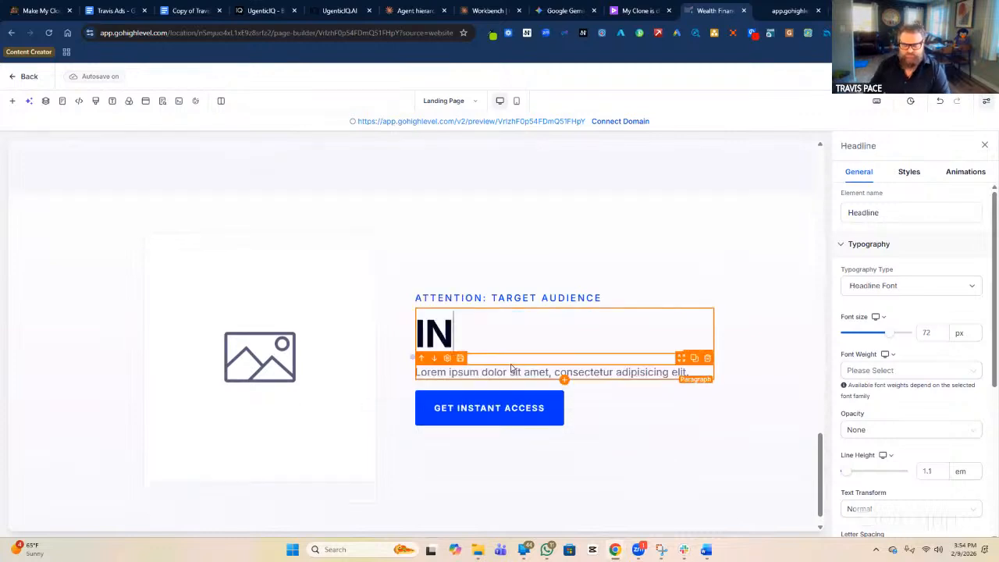
type("STANT APPROVAL")
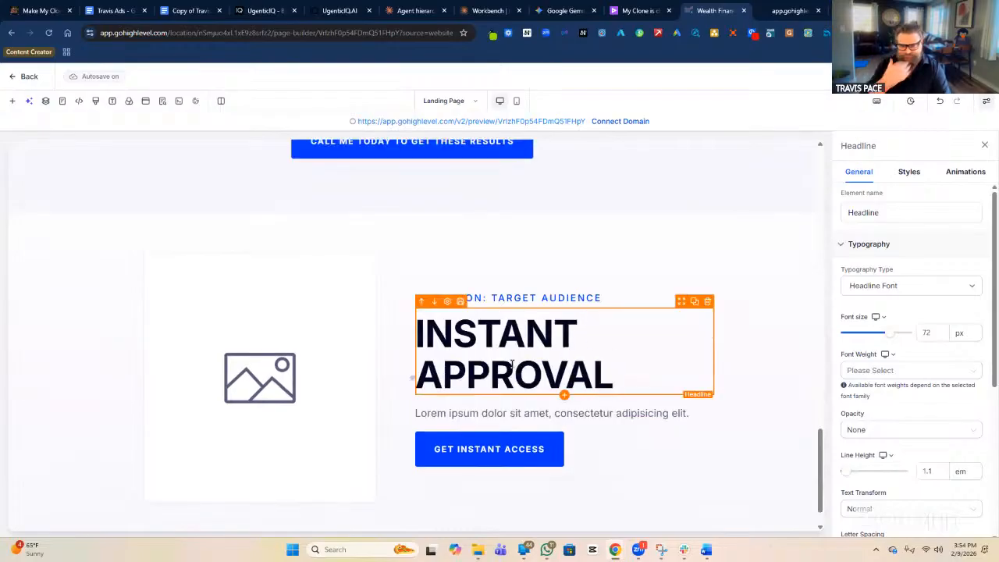
Replace the lorem ipsum paragraph with 'Most people are getting approved within 30 minutes over the phone.'.
left_click(562, 413)
left_click(577, 409)
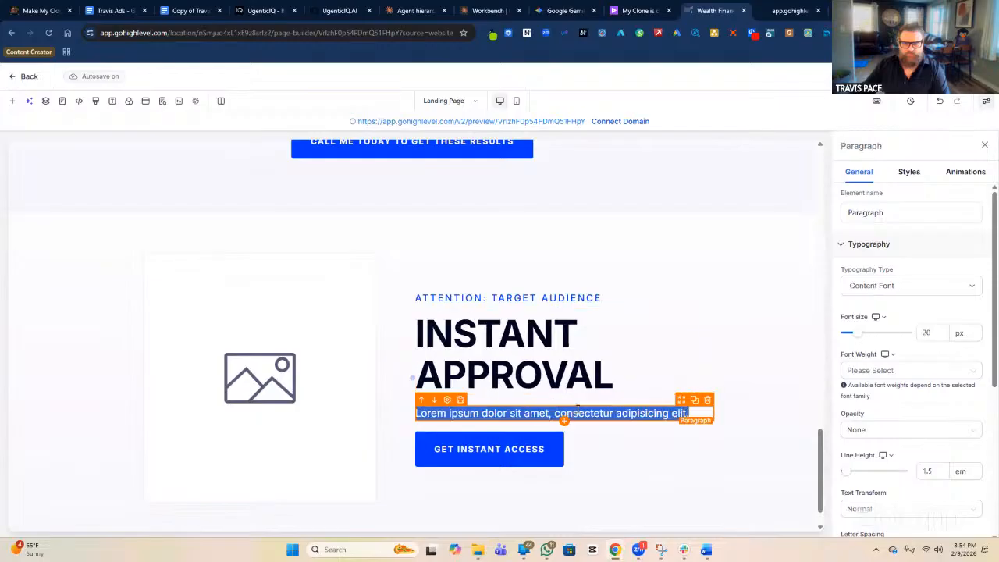
type("MOST PEOPLE ARE ")
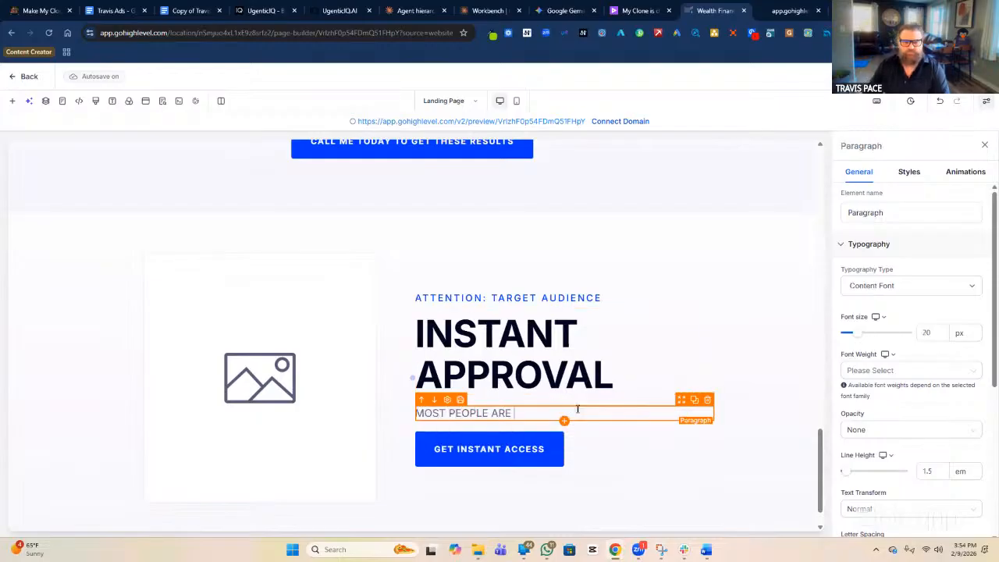
type("GETTING APPROVED")
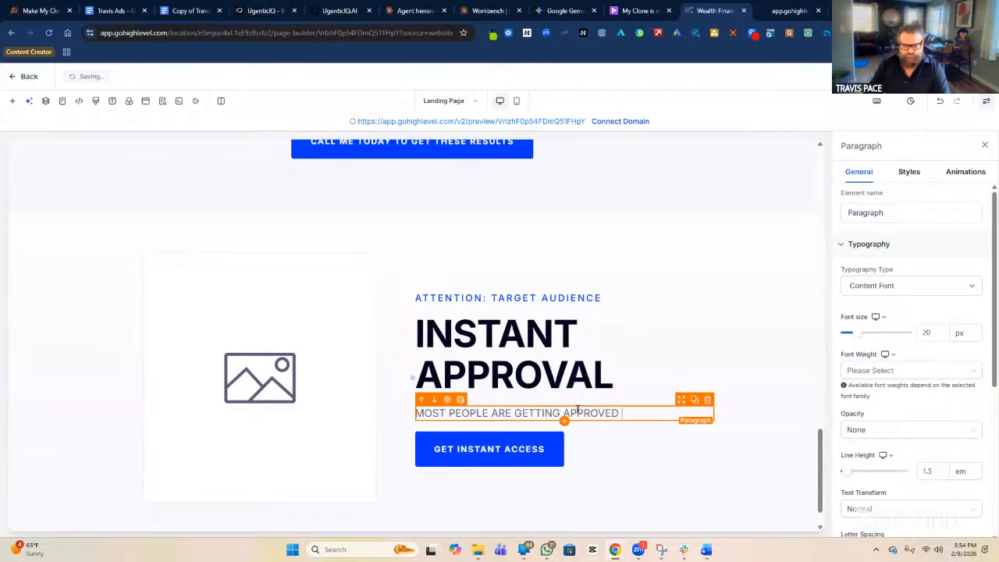
type(" WIH")
type("THI")
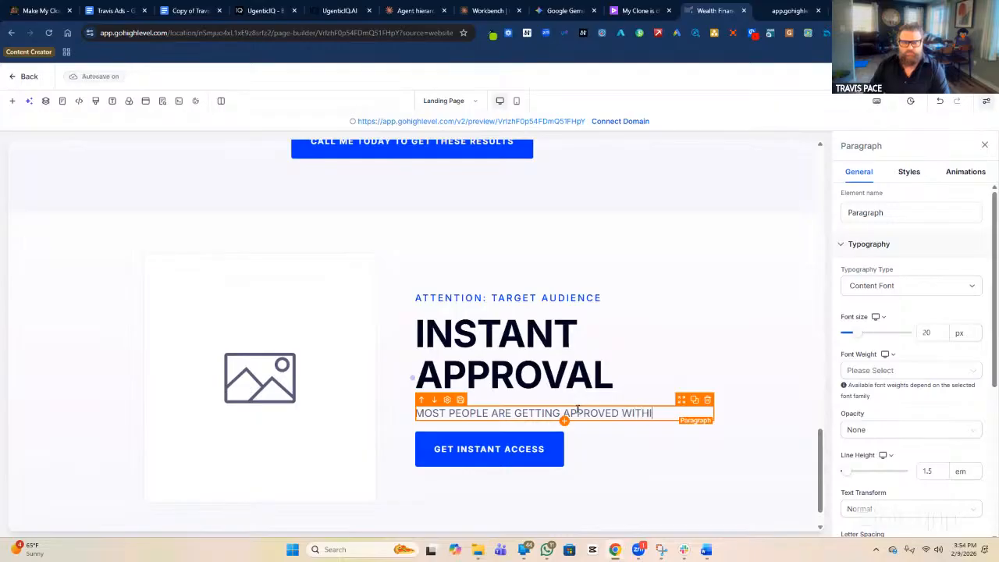
type("N 30 MINUTES ")
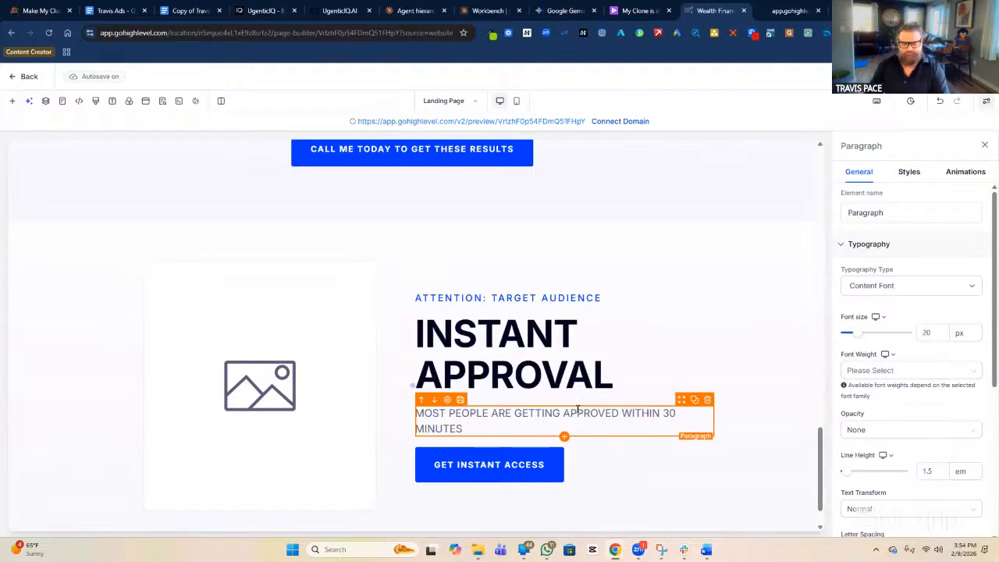
type("OVER THE ")
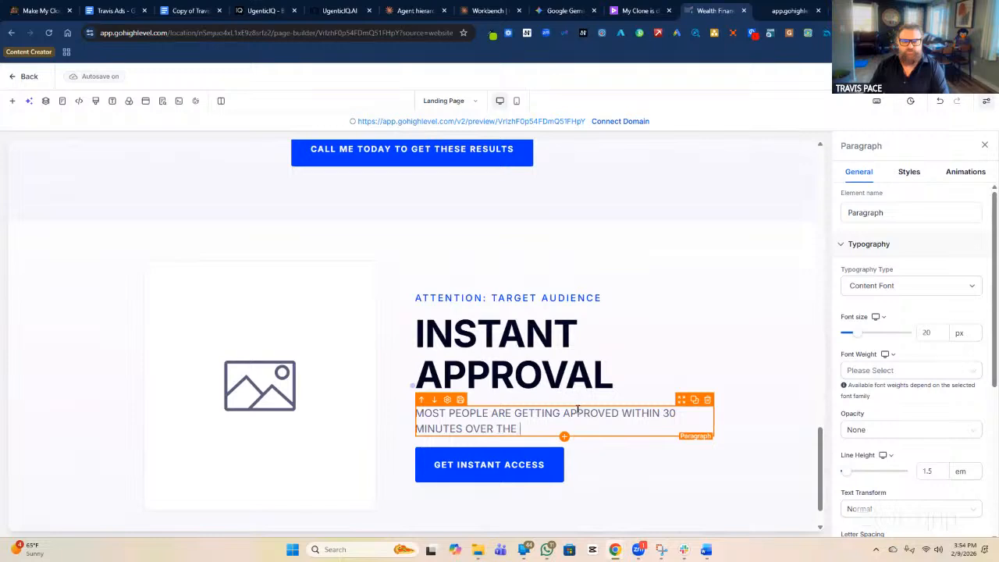
type("PHONE")
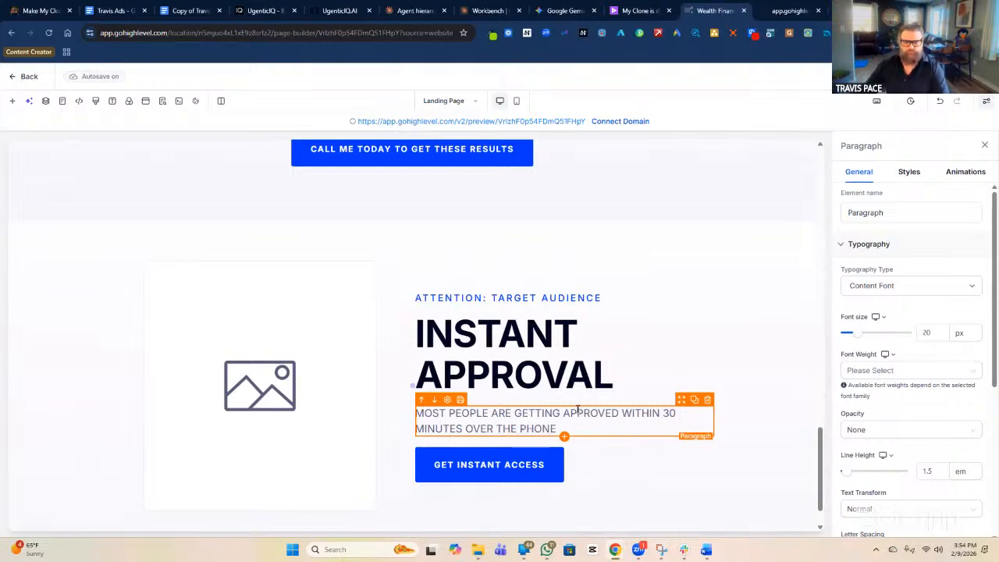
left_click(602, 364)
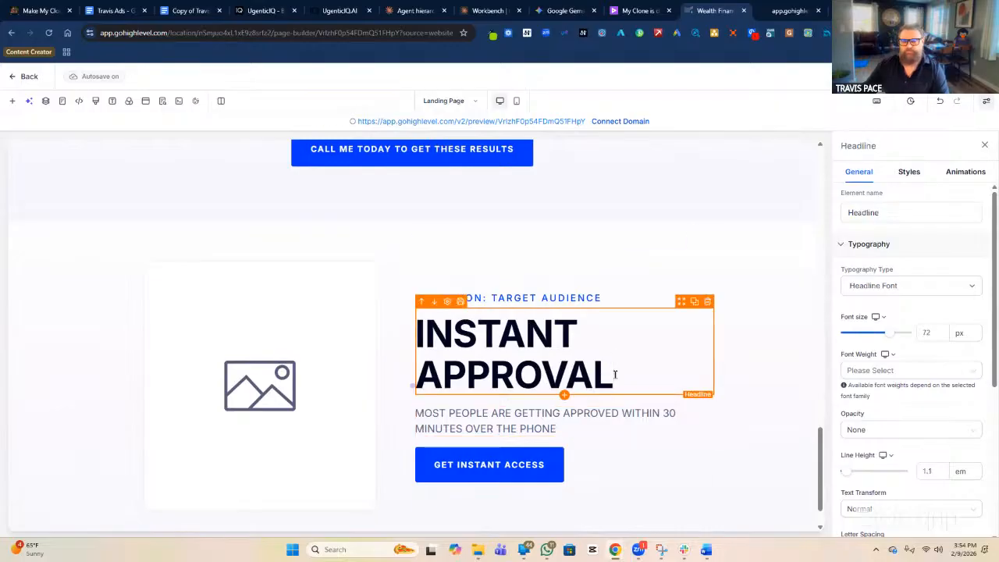
Replace the INSTANT APPROVAL headline text with 'GET APPROVED UP TO $50K'.
double_click(615, 374)
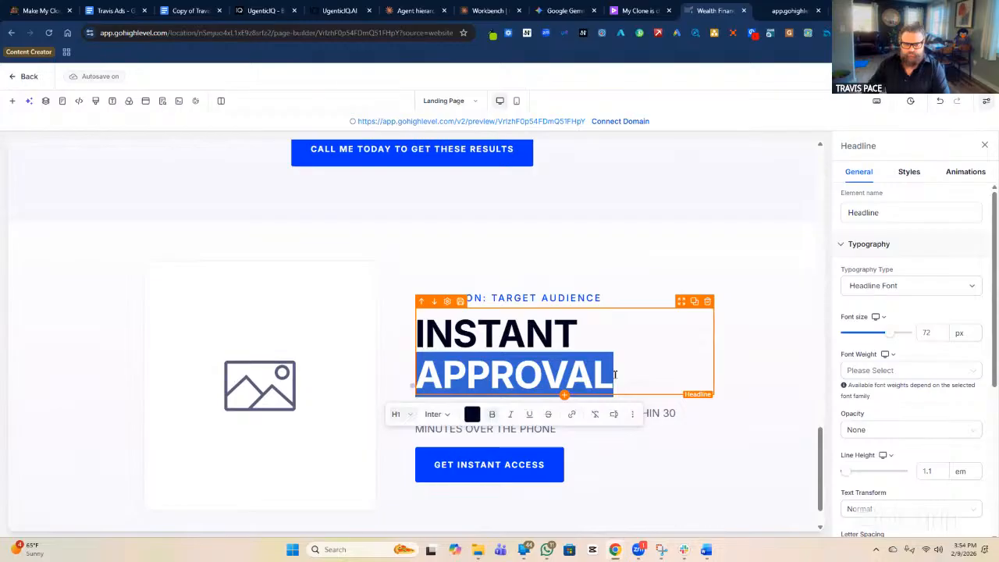
left_click(615, 374)
double_click(615, 375)
left_click(615, 374)
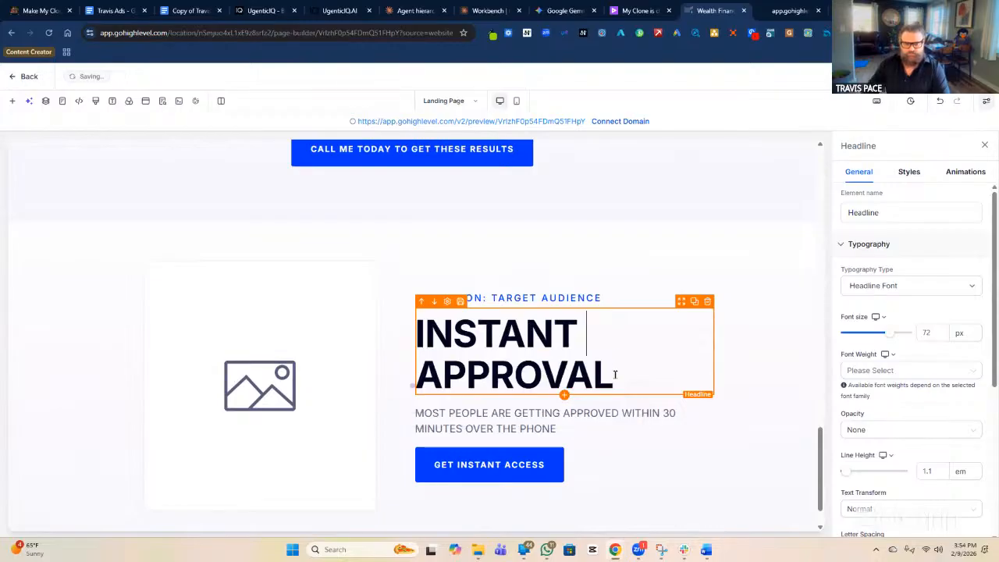
left_click(615, 375)
triple_click(615, 375)
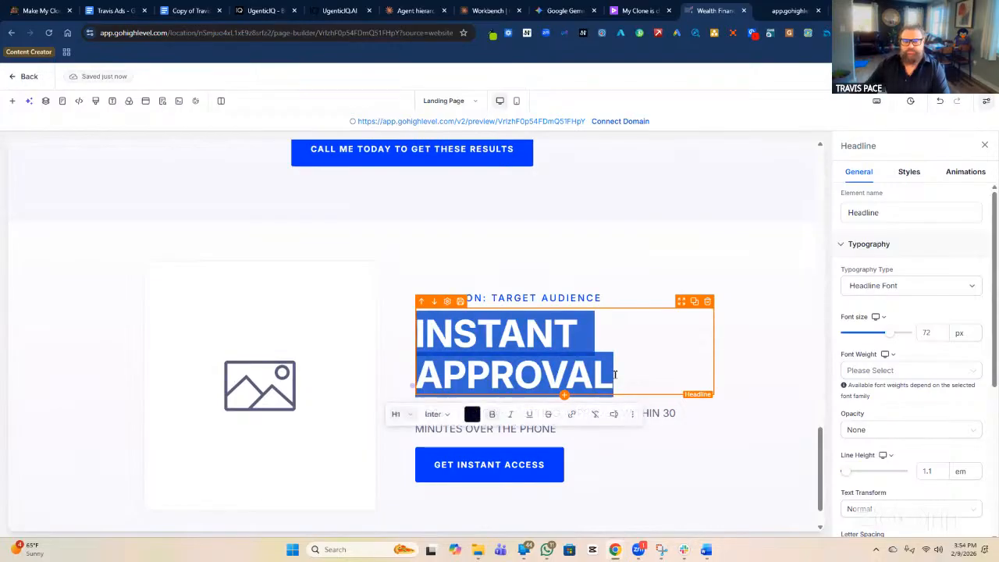
type("GET APP")
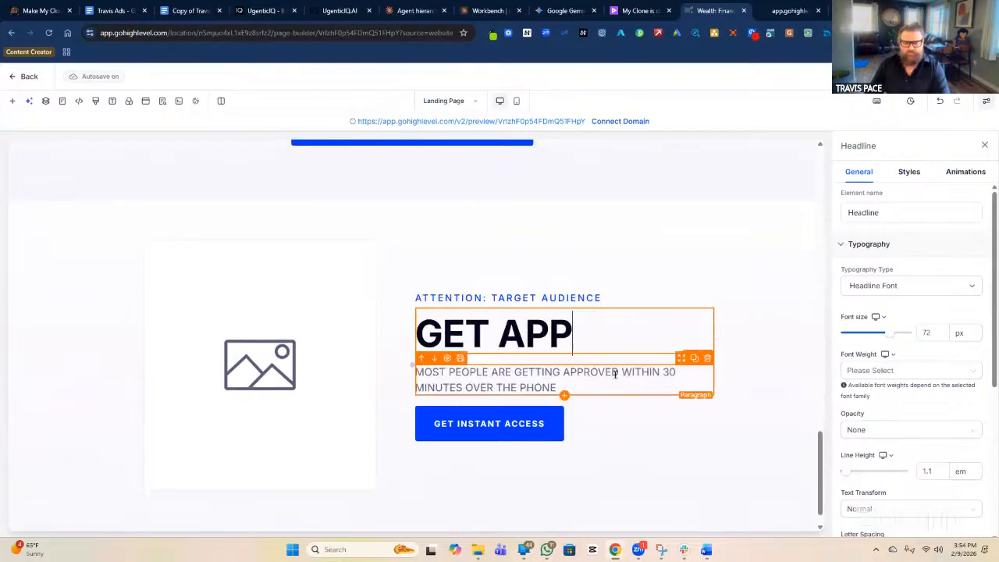
type("ROVED UPT TO")
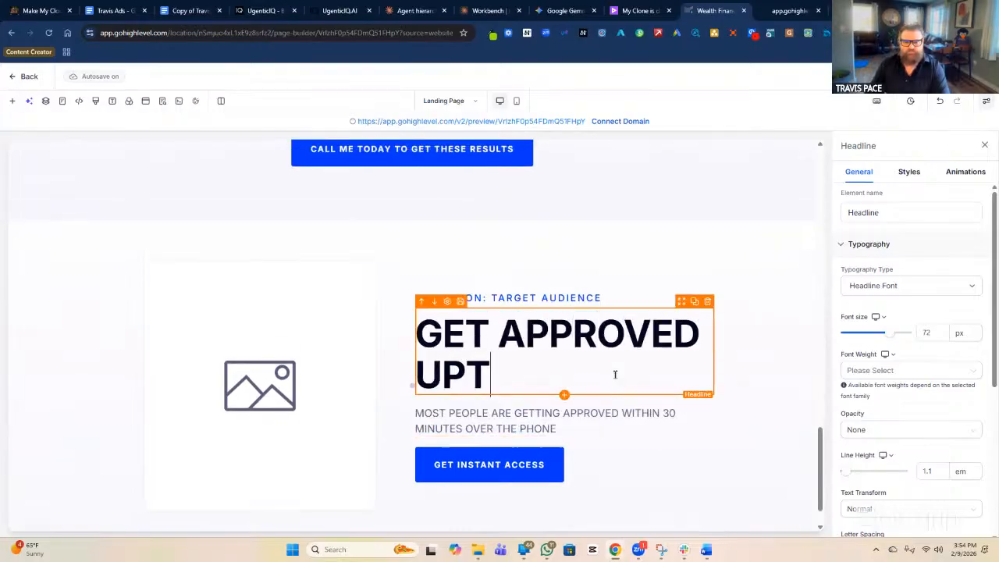
key("BackSpace")
key("BackSpace")
key("BackSpace")
key("BackSpace")
type("TO ")
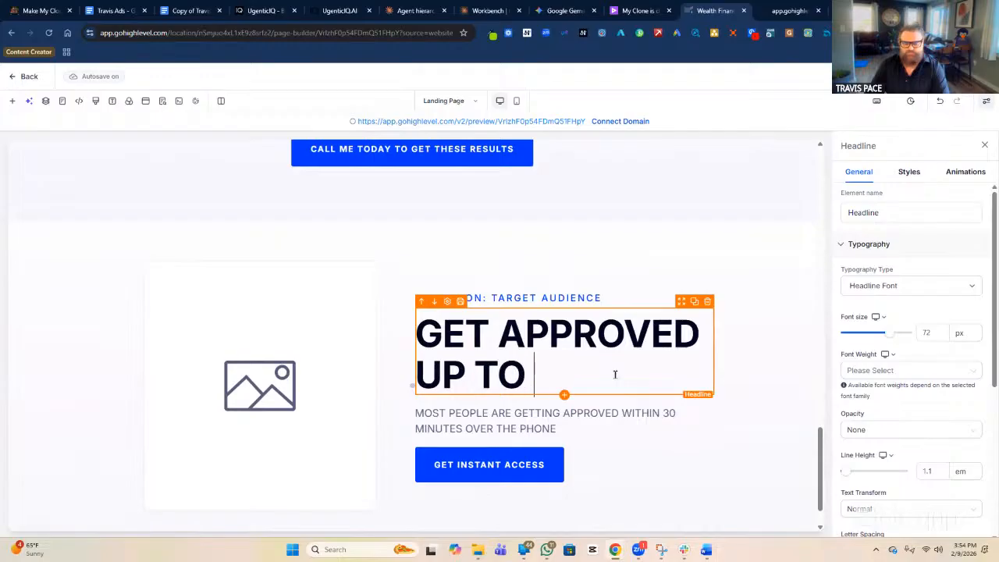
type("$50K")
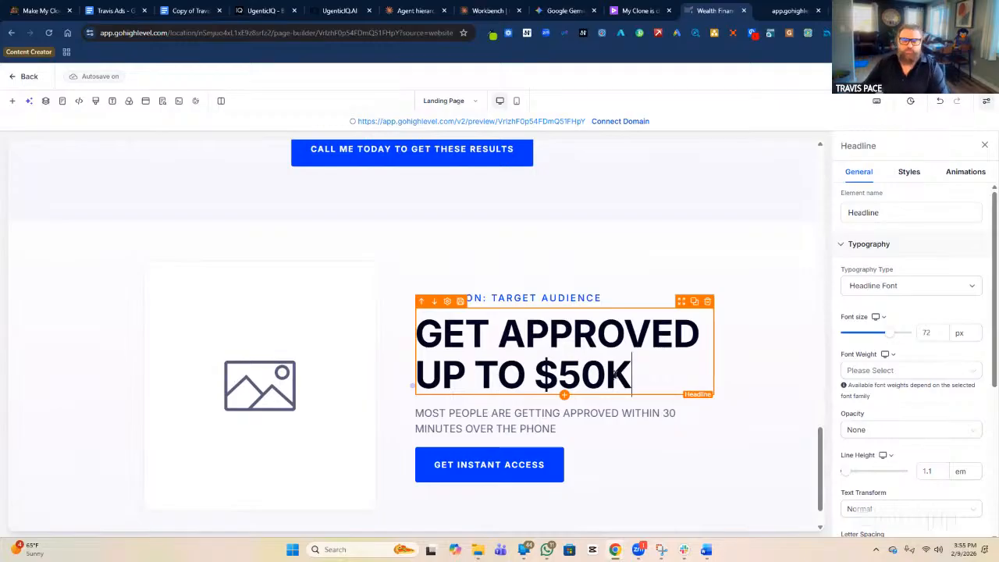
Relabel the GET INSTANT ACCESS button to 'GET APPROVED' in its settings Text field.
left_click(500, 468)
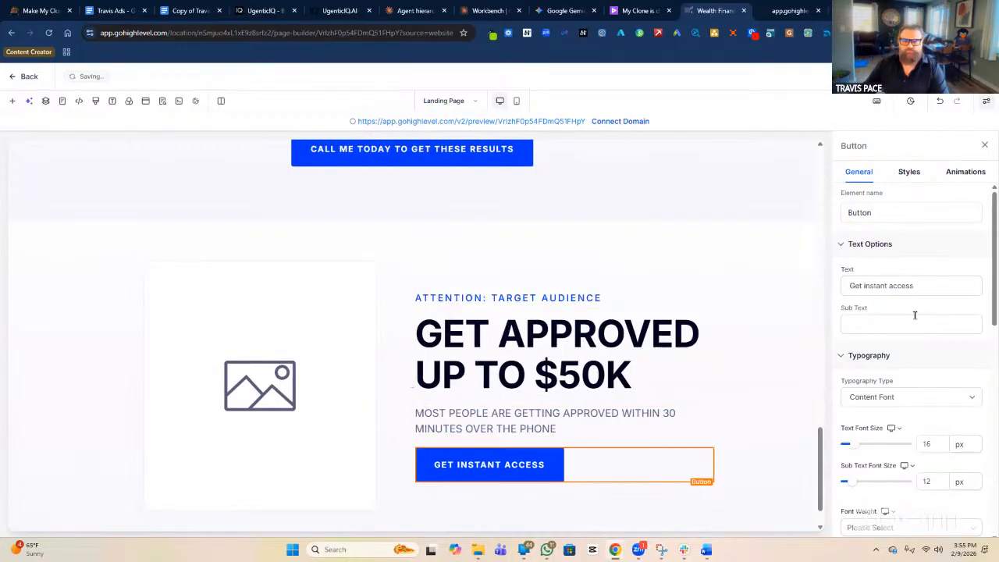
triple_click(888, 287)
type("GET APPROVED")
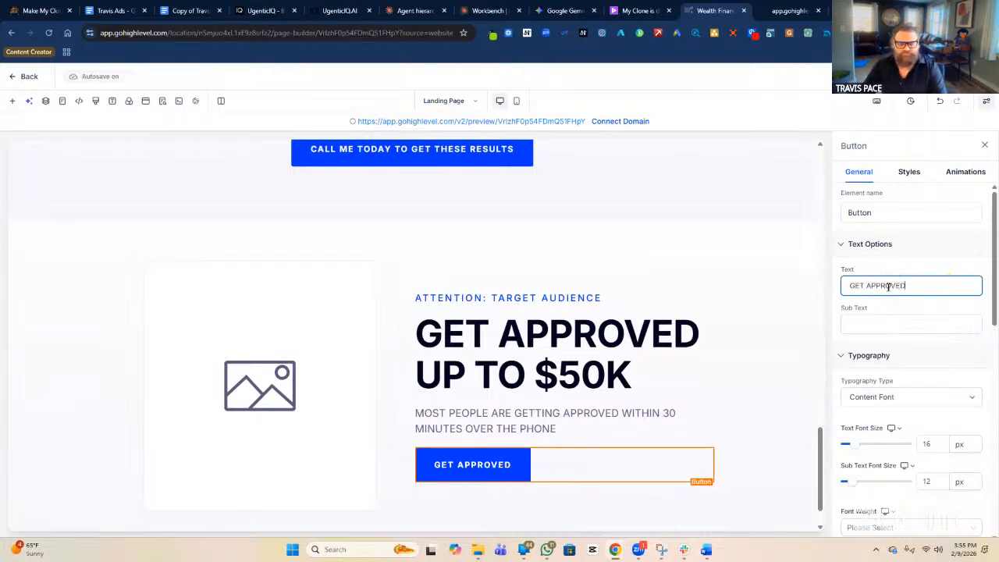
left_click(638, 463)
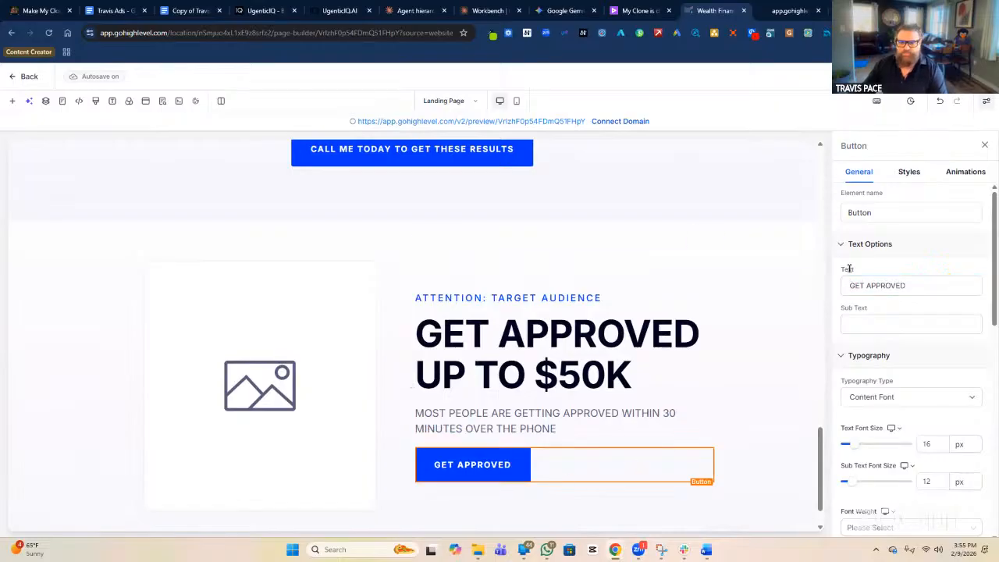
left_click(489, 469)
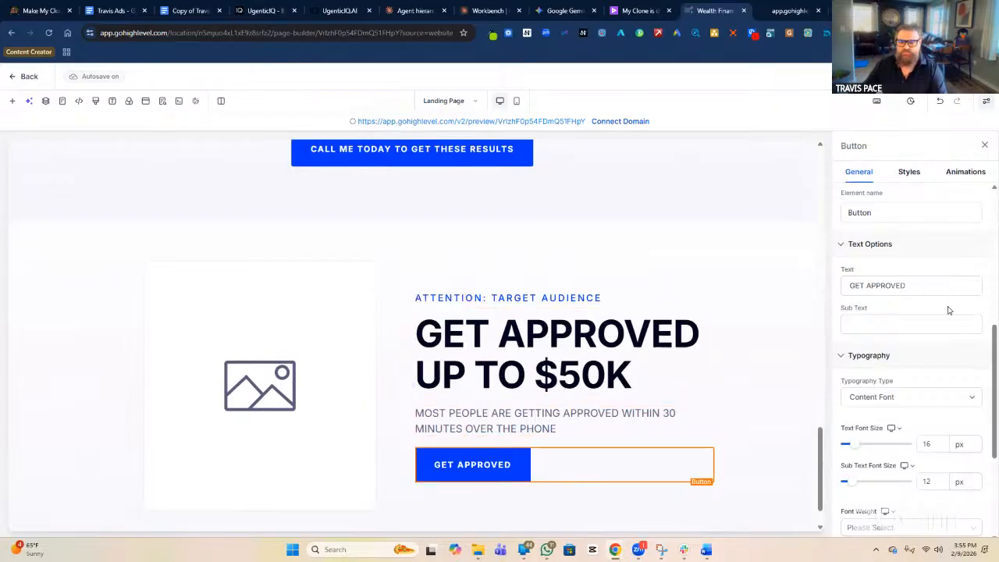
scroll(936, 320, "down", 5)
scroll(885, 375, "down", 2)
Copy the business phone number from the Burial section's call button link settings.
left_click(904, 209)
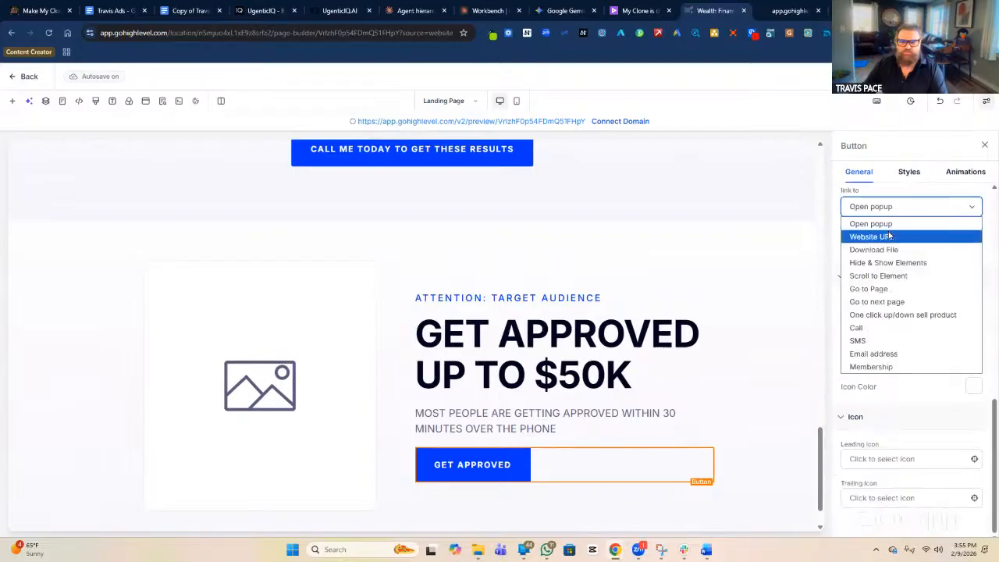
left_click(877, 341)
left_click(906, 246)
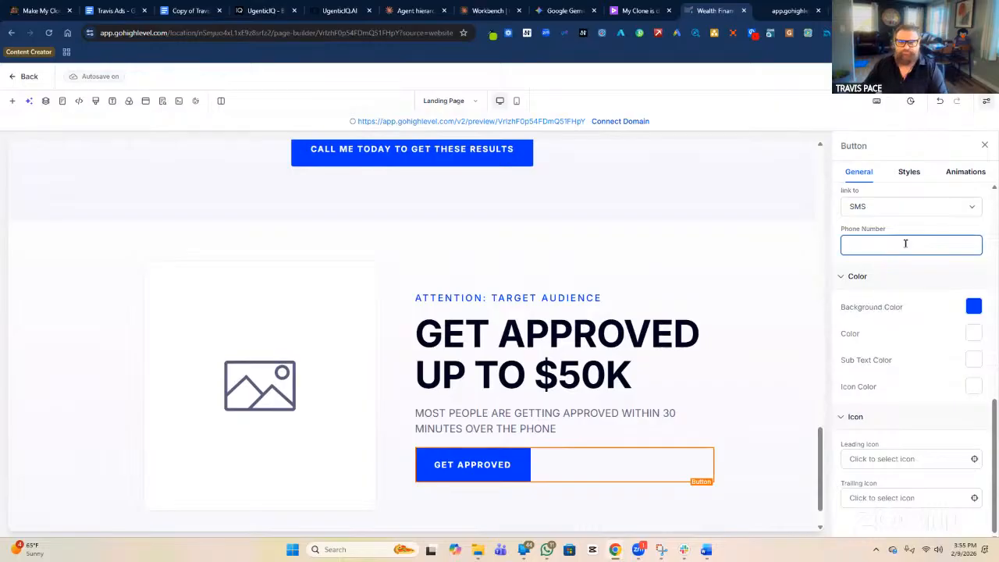
scroll(741, 246, "up", 10)
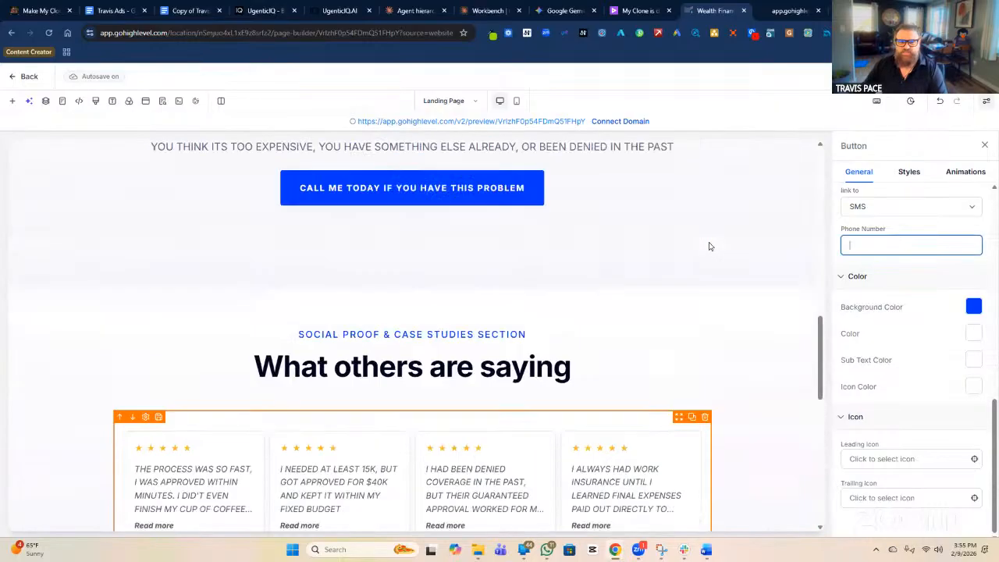
left_click(432, 260)
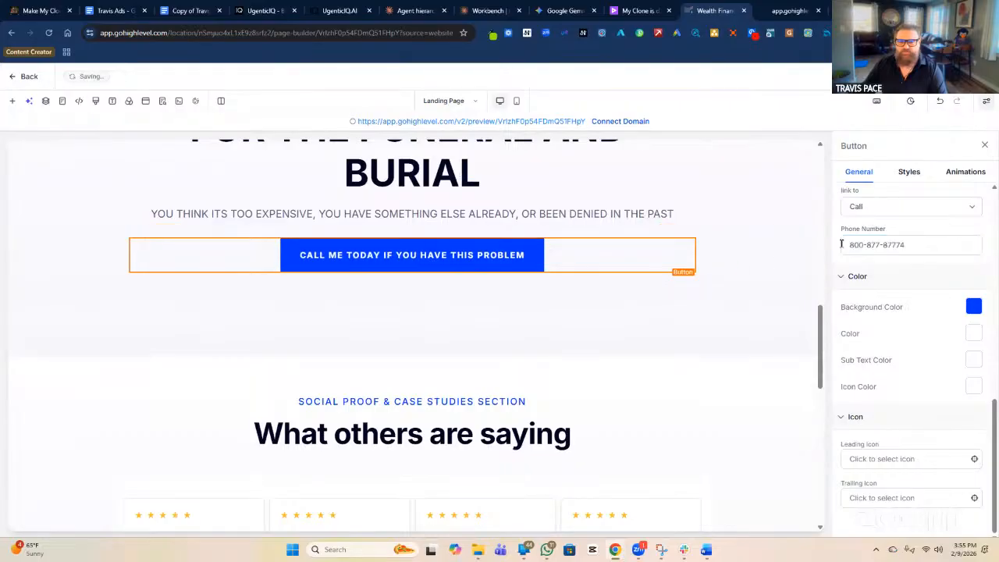
left_click(879, 243)
key("ctrl+a")
key("ctrl+c")
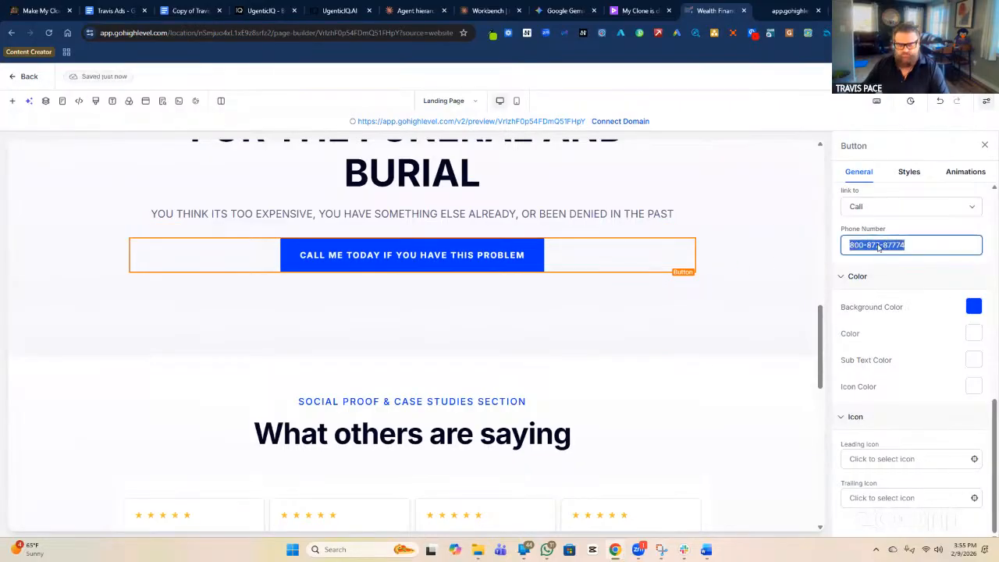
scroll(687, 379, "down", 10)
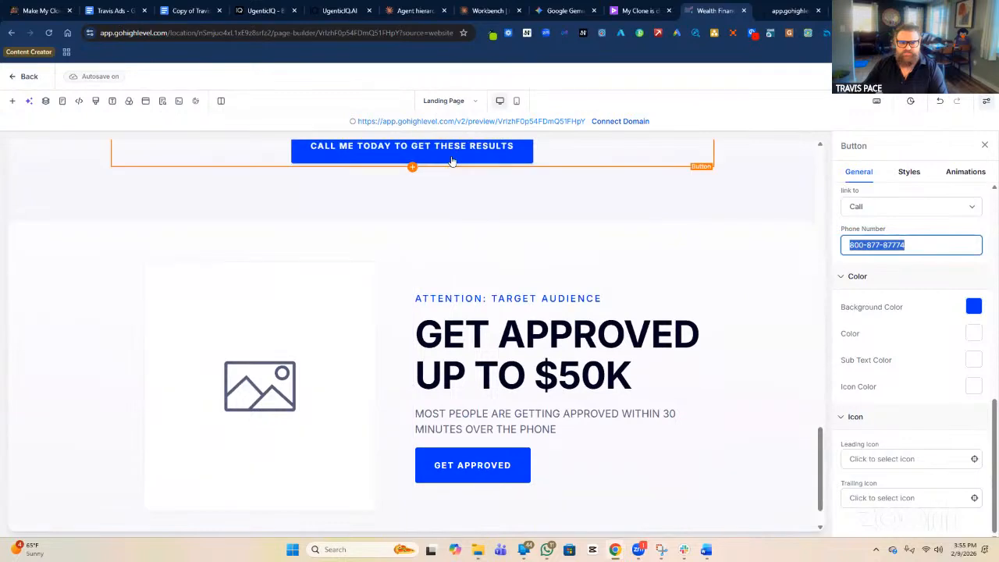
Make the CALL ME TODAY TO GET THESE RESULTS button call the copied phone number.
left_click(451, 159)
left_click(892, 211)
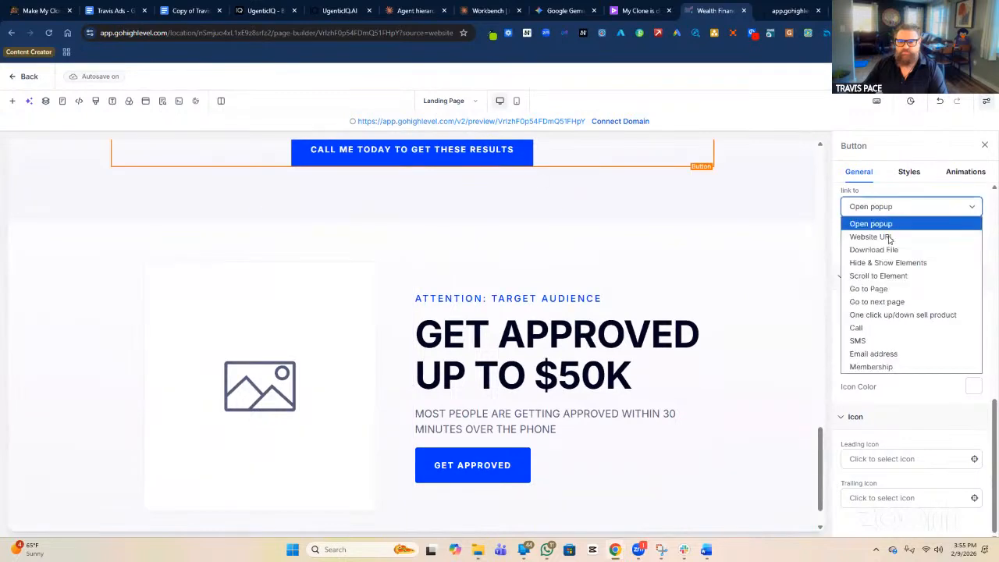
left_click(882, 327)
left_click(896, 244)
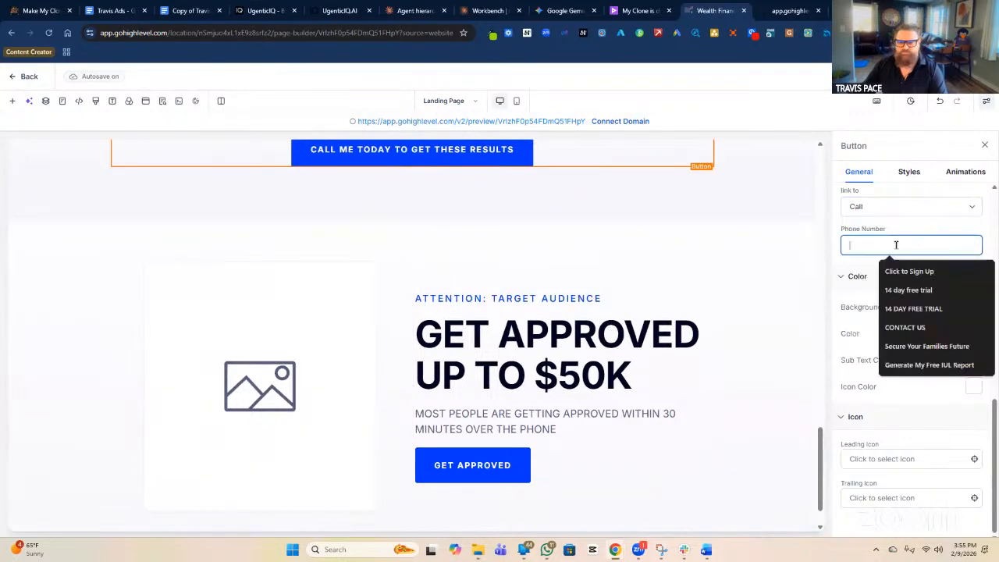
key("ctrl+v")
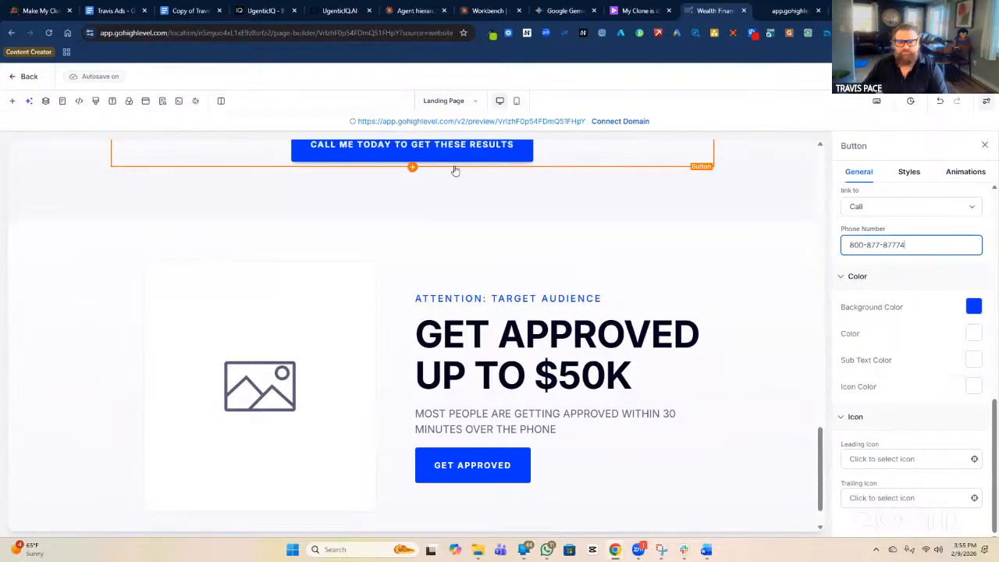
Make the GET APPROVED button call the same phone number and save.
left_click(469, 473)
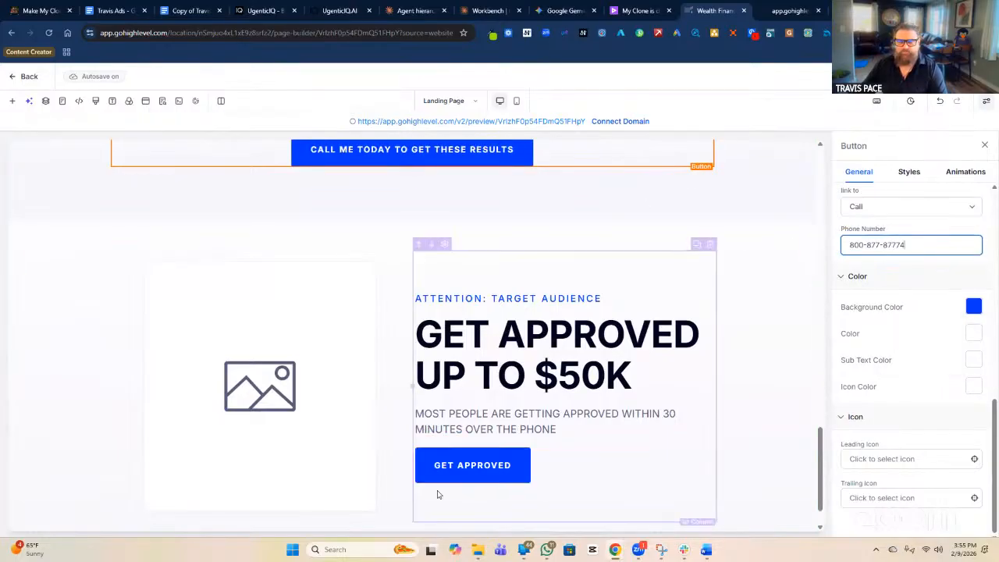
left_click(890, 248)
left_click(886, 210)
left_click(883, 329)
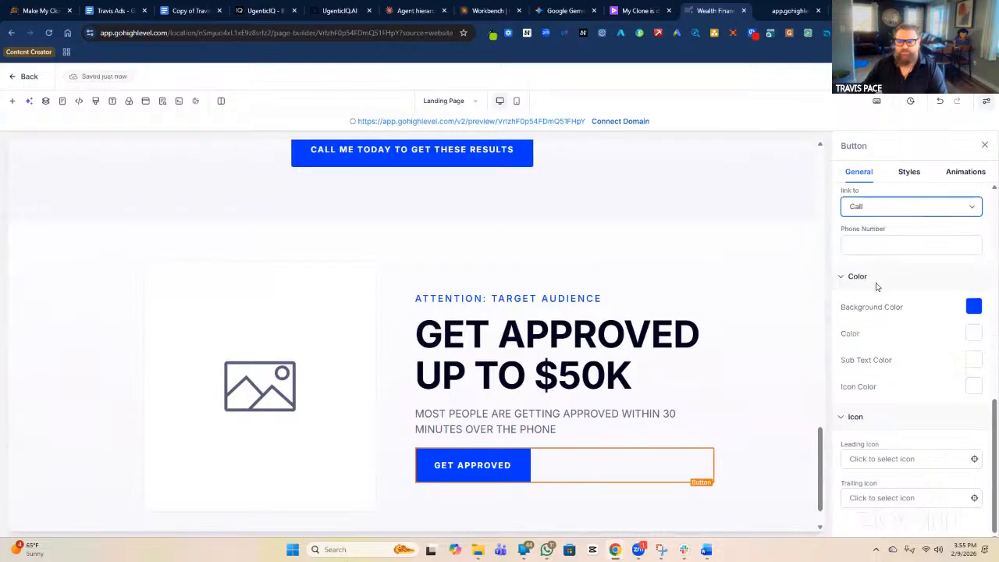
left_click(885, 246)
key("ctrl+v")
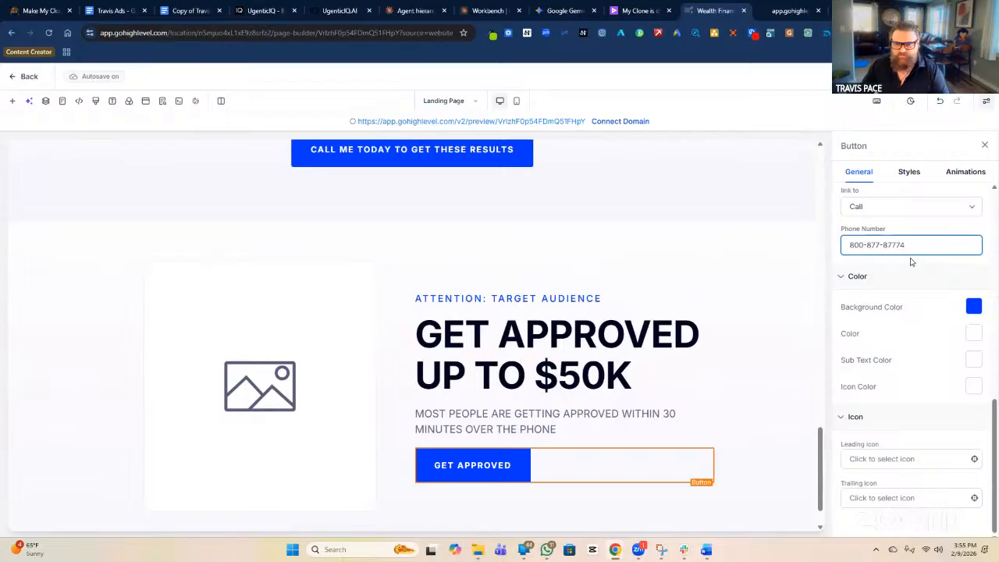
left_click(924, 77)
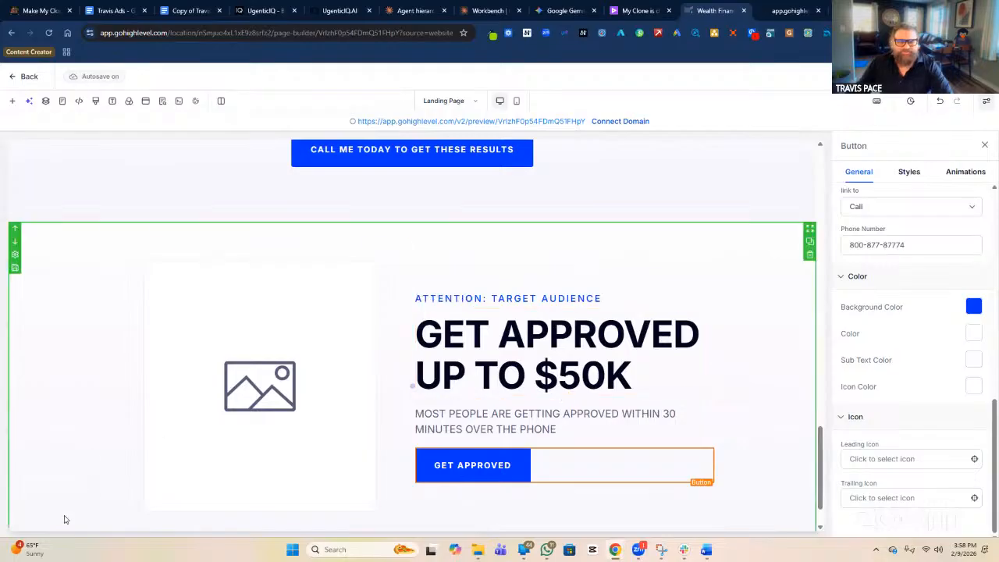
Prefix the Get Approved section's element name with 'BENEFITS WIIFM'.
left_click(518, 297)
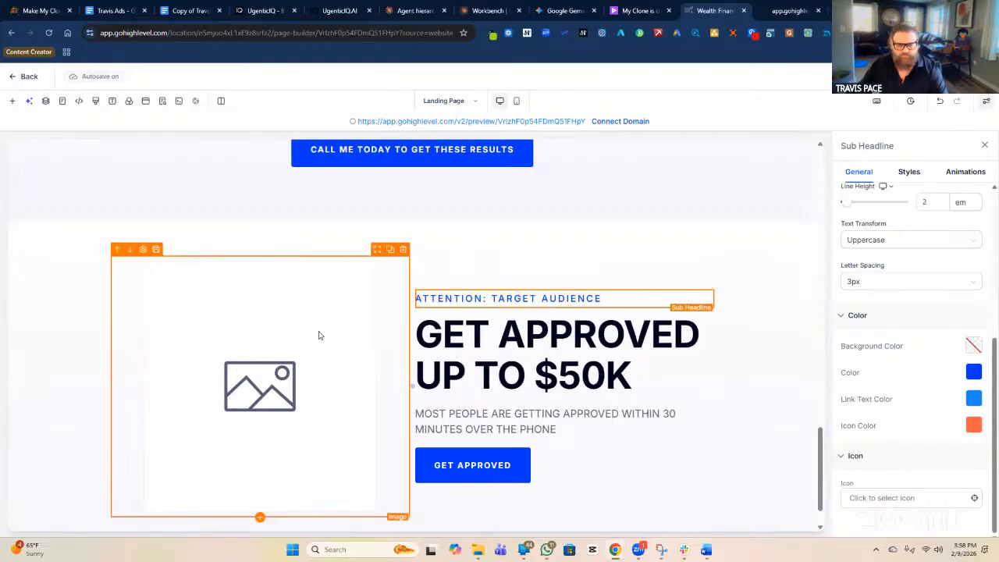
left_click(773, 309)
left_click(846, 215)
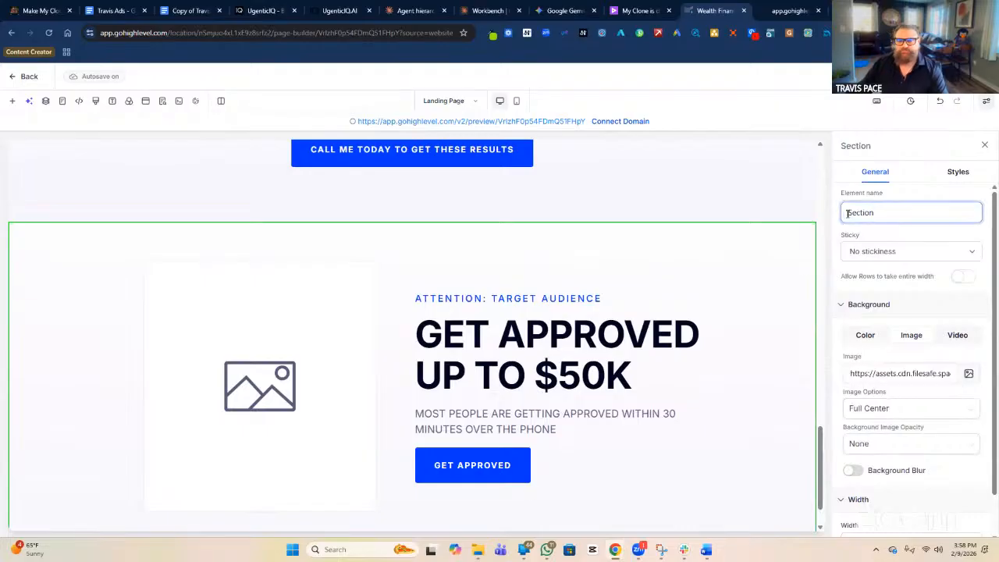
type("BENEFITS")
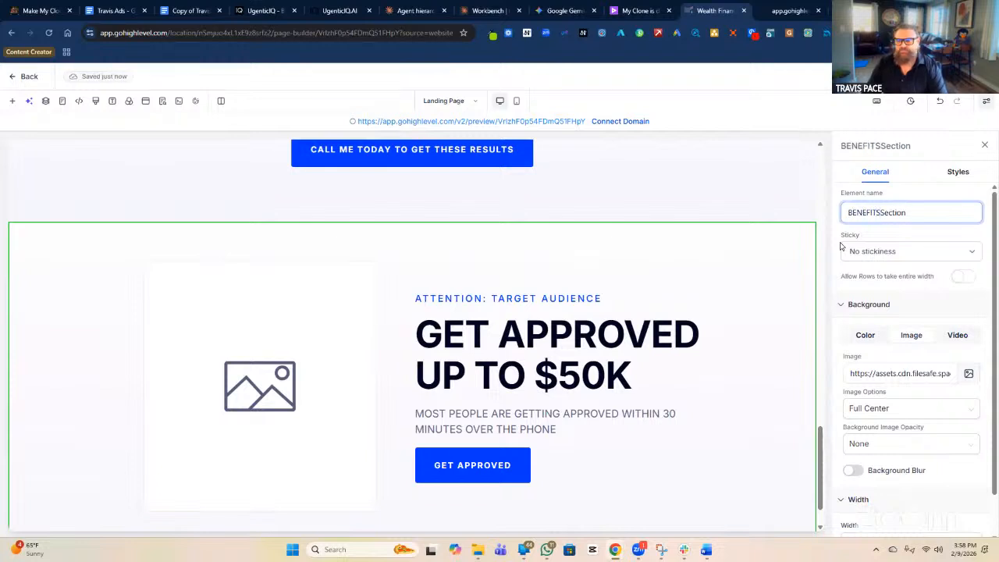
type(" WIIFM")
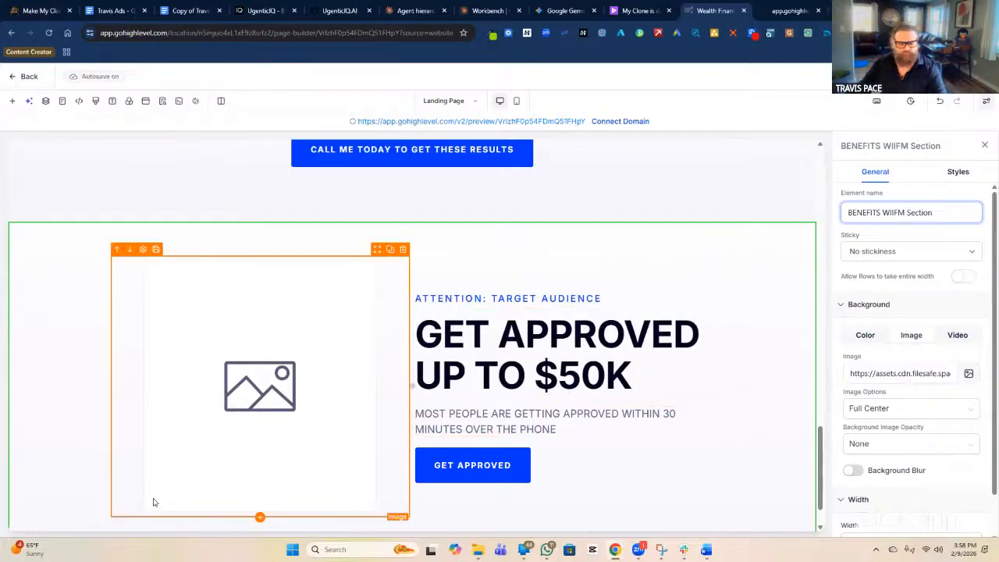
Add a Welcome prebuilt section, headline left and image right, below the Get Approved row.
left_click(762, 353)
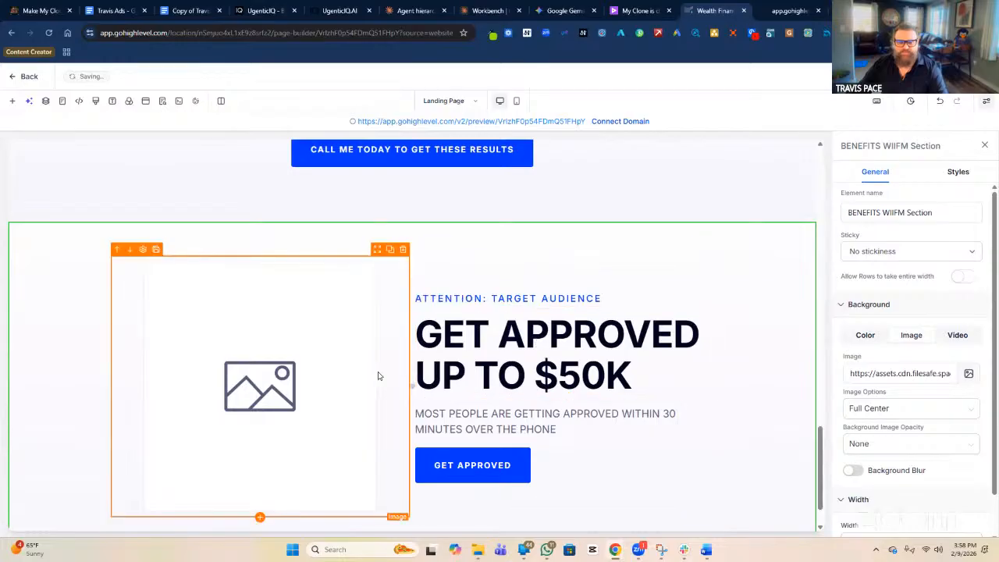
scroll(726, 385, "down", 1)
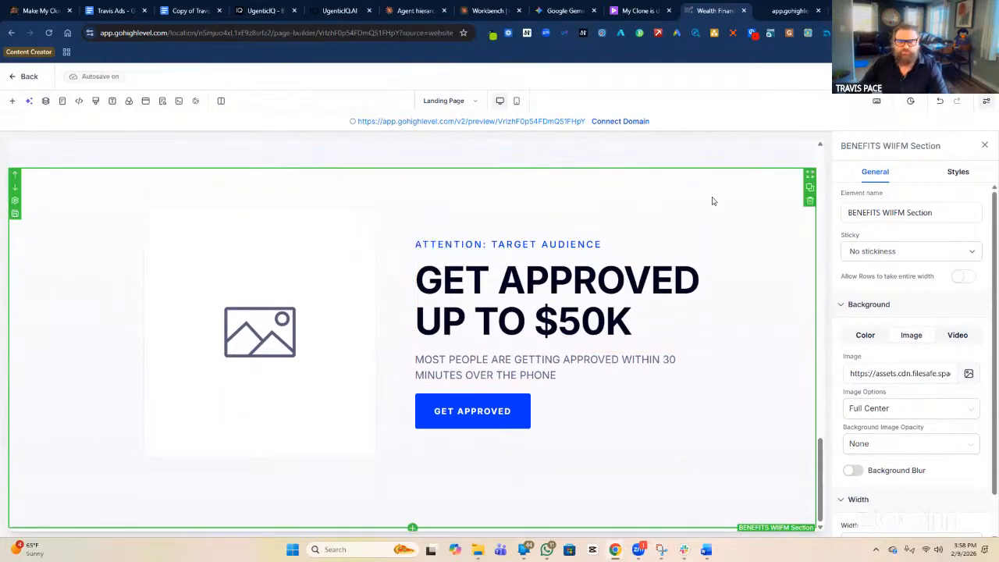
left_click(12, 102)
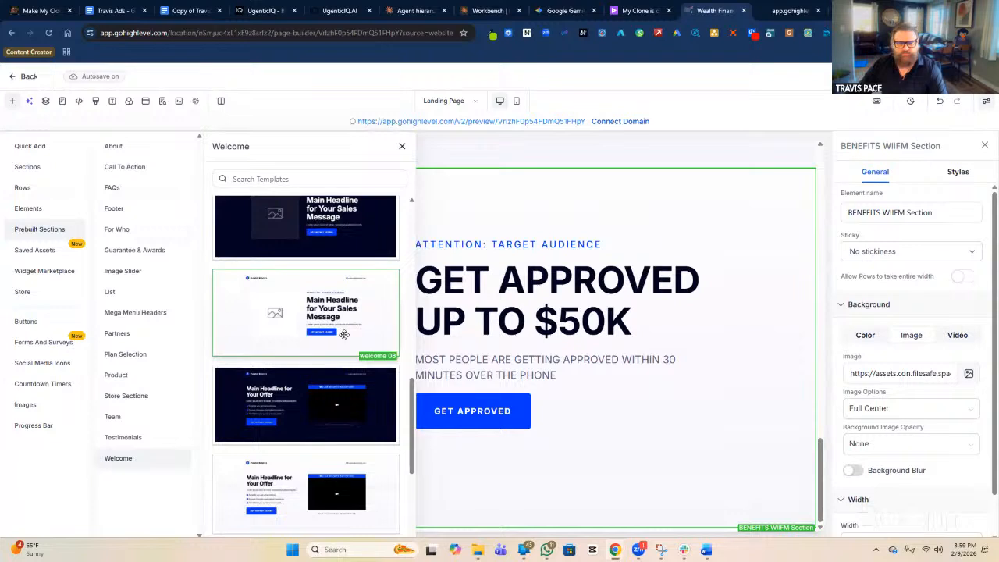
scroll(346, 337, "up", 2)
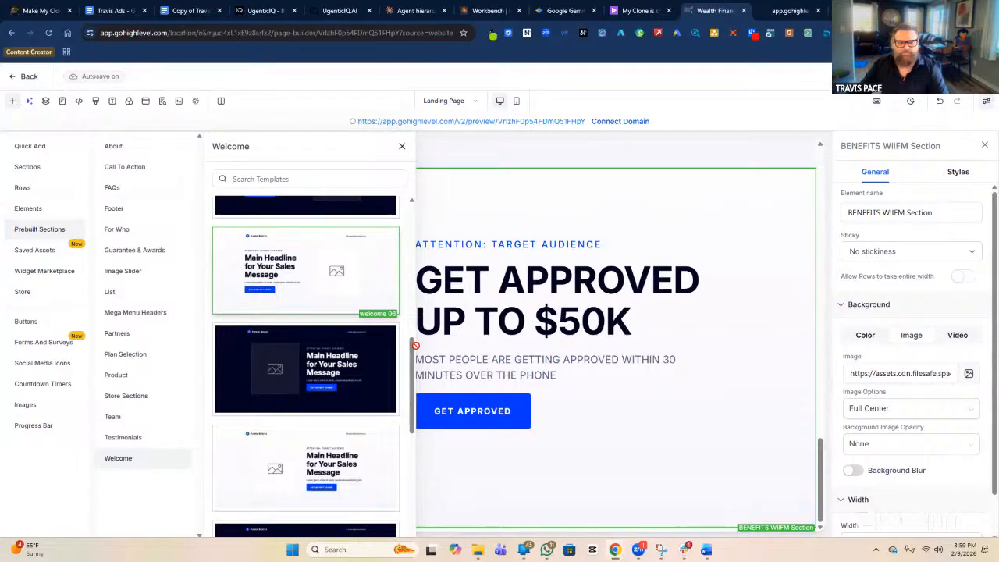
left_click(509, 444)
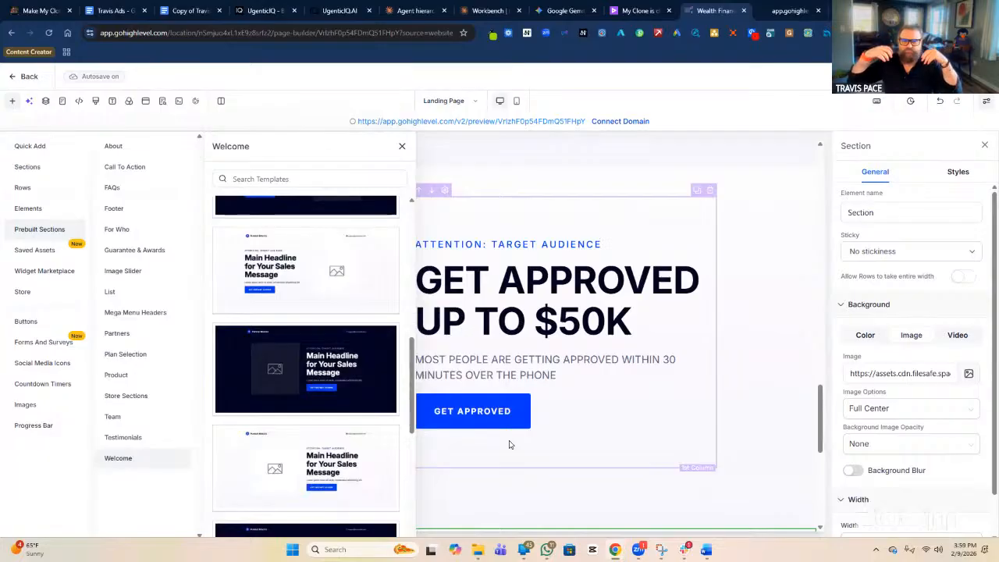
left_click(403, 150)
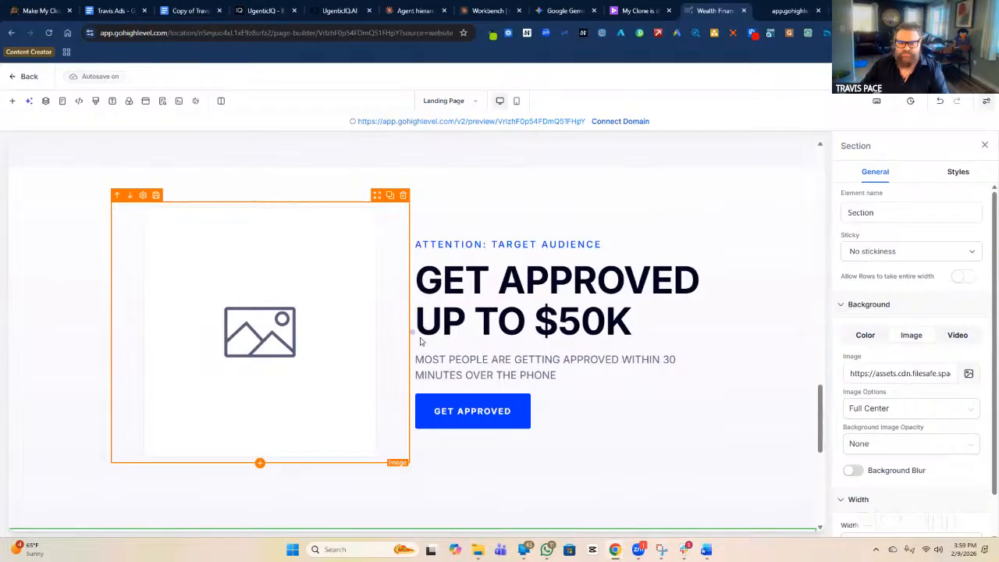
Delete the support e-mail and Funnel Blocks logo columns from the new section's header.
scroll(464, 398, "down", 3)
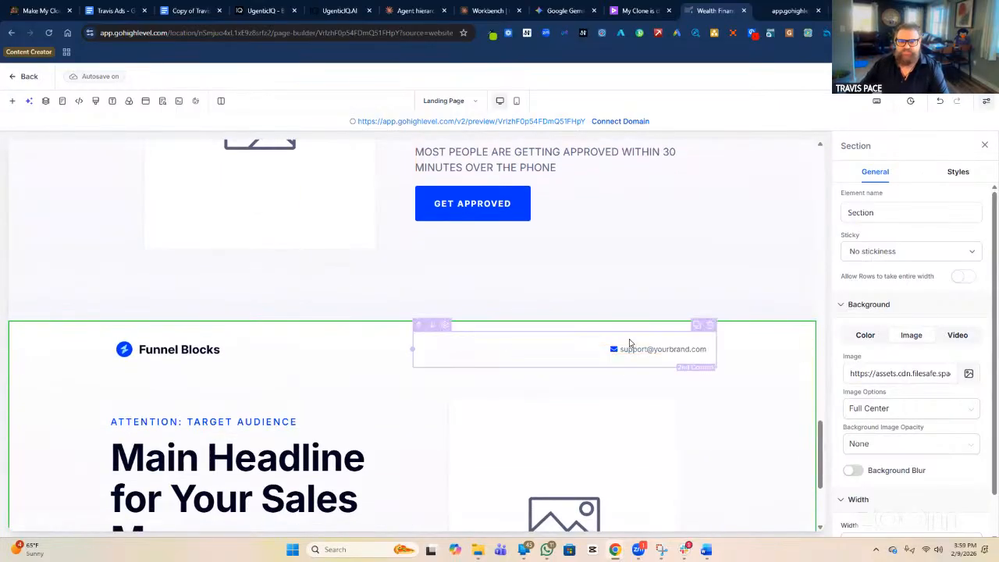
left_click(639, 346)
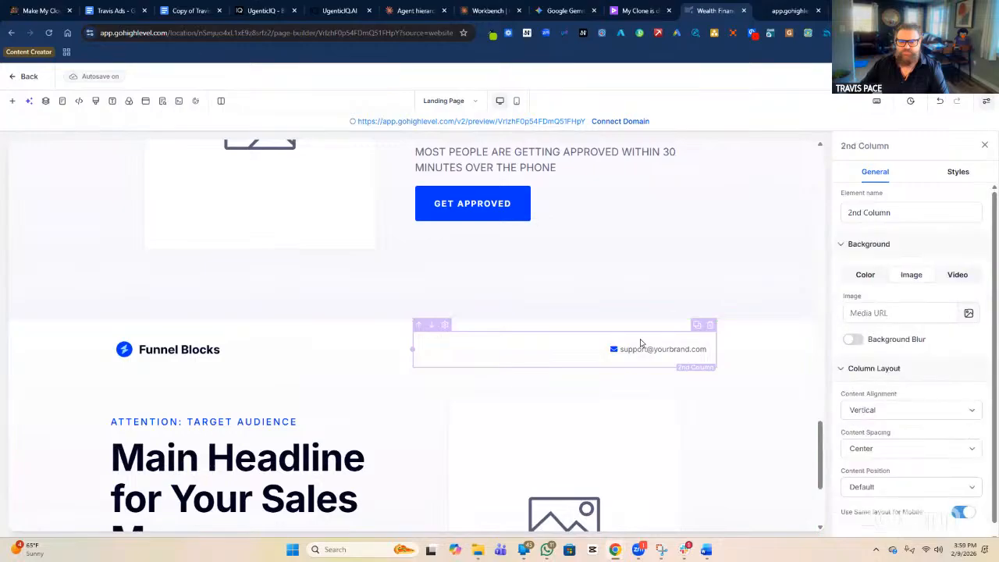
left_click(709, 326)
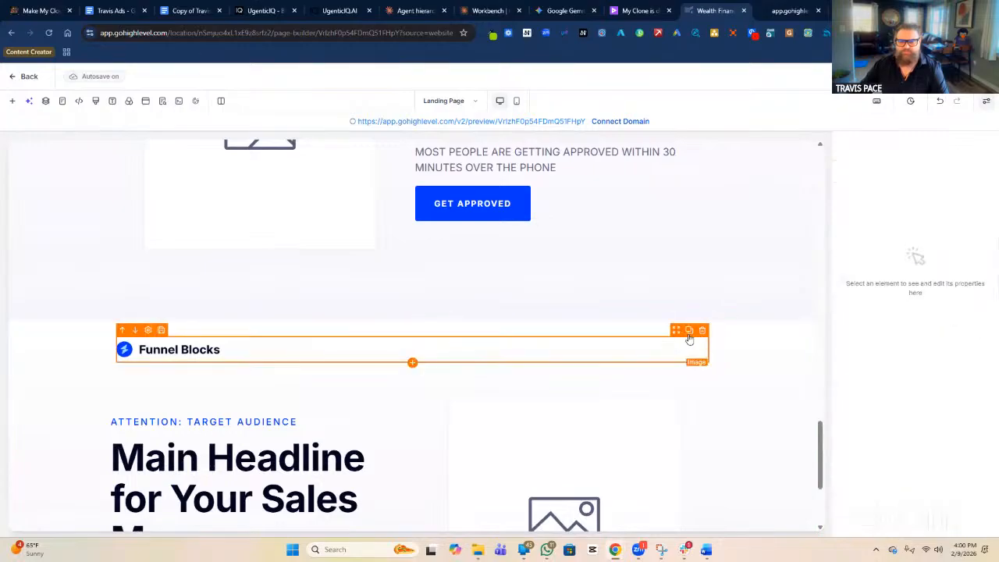
left_click(669, 338)
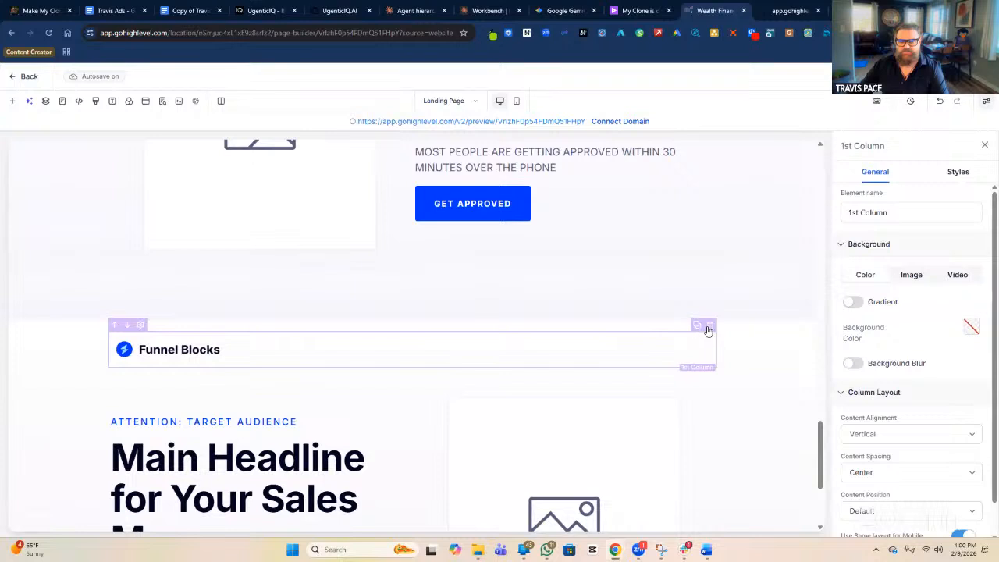
left_click(710, 325)
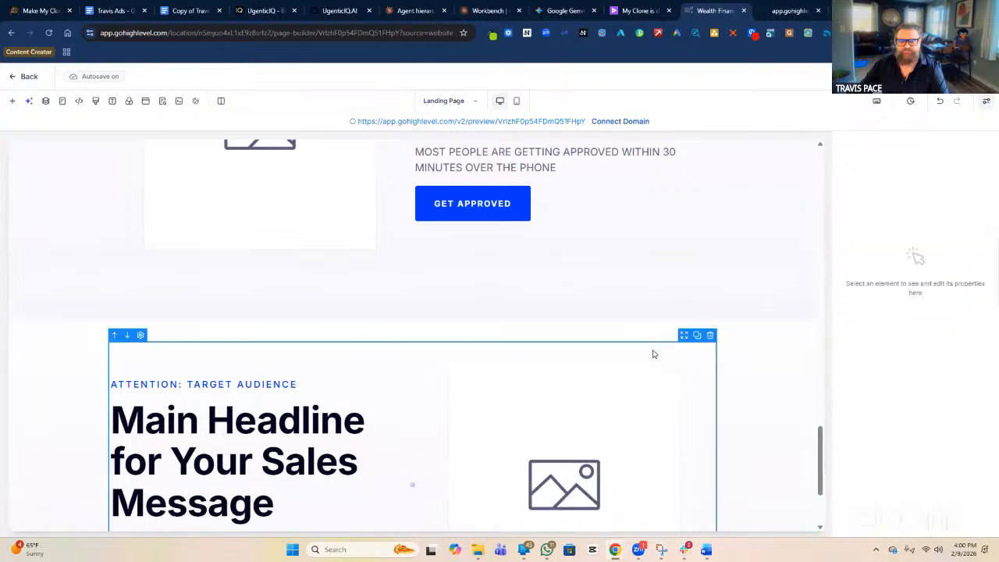
Move the new two-column row up into the BENEFITS WIIFM Section and select the empty section left behind.
left_click(722, 314)
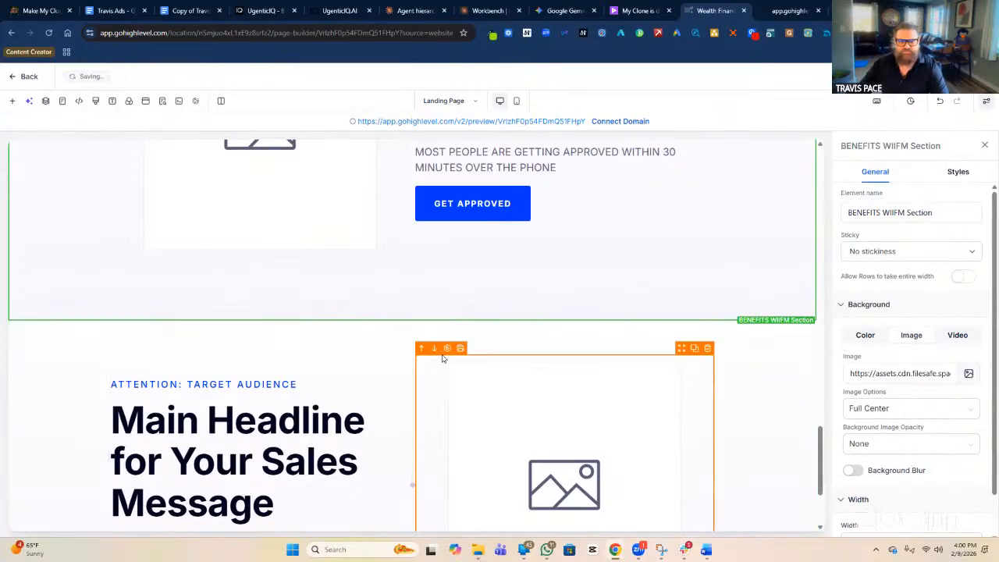
left_click(474, 350)
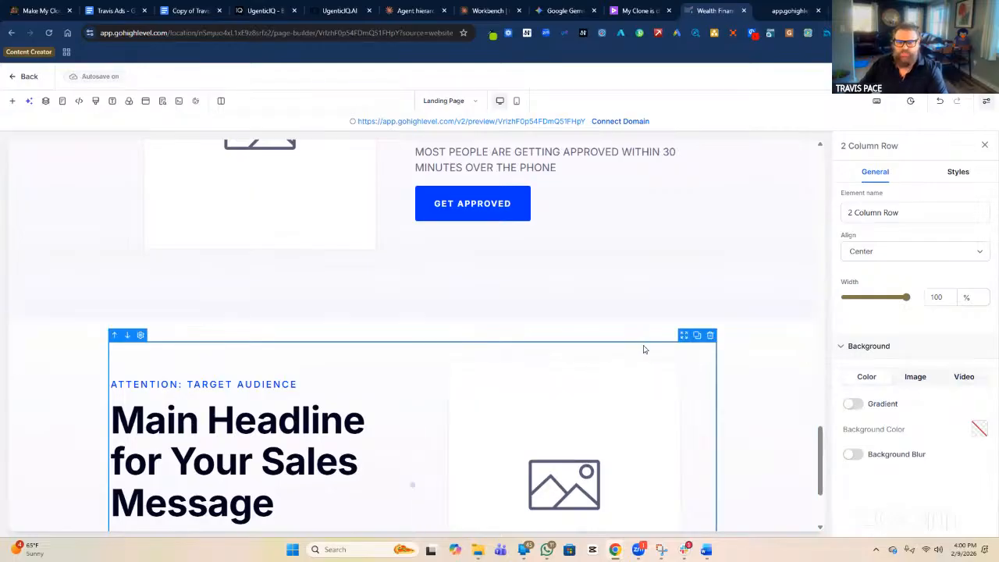
left_click_drag(683, 329, 643, 412)
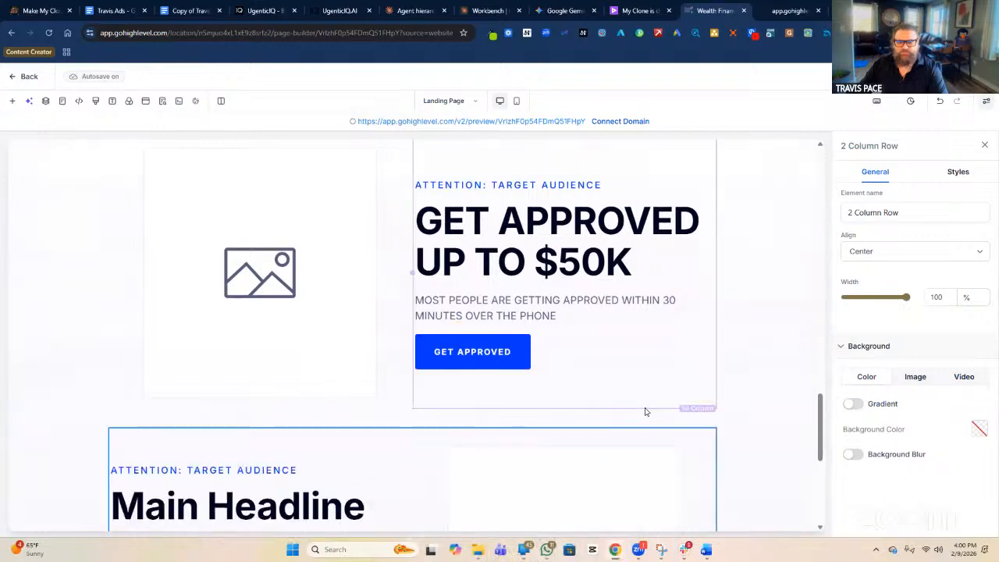
left_click(747, 367)
scroll(753, 373, "down", 3)
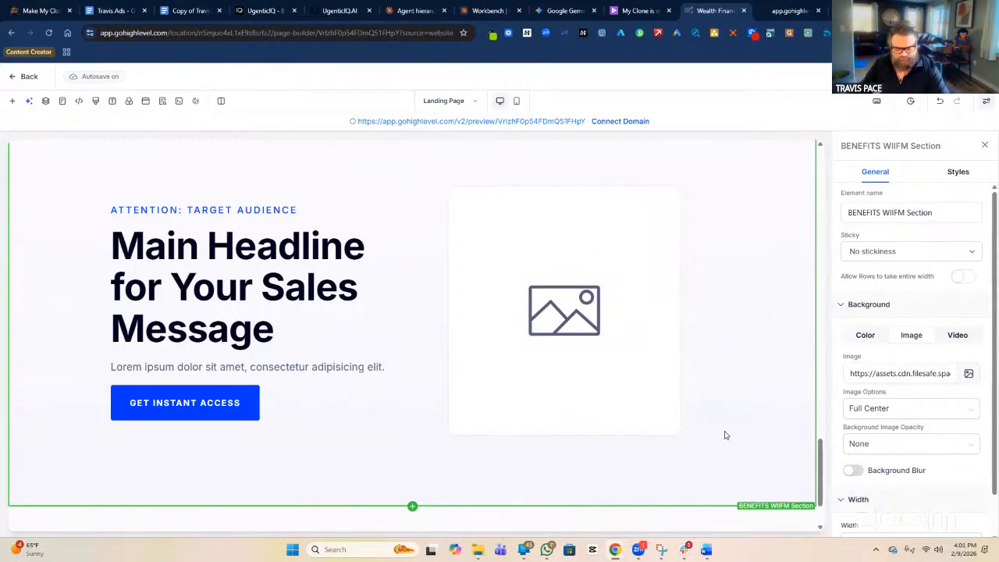
scroll(716, 430, "down", 2)
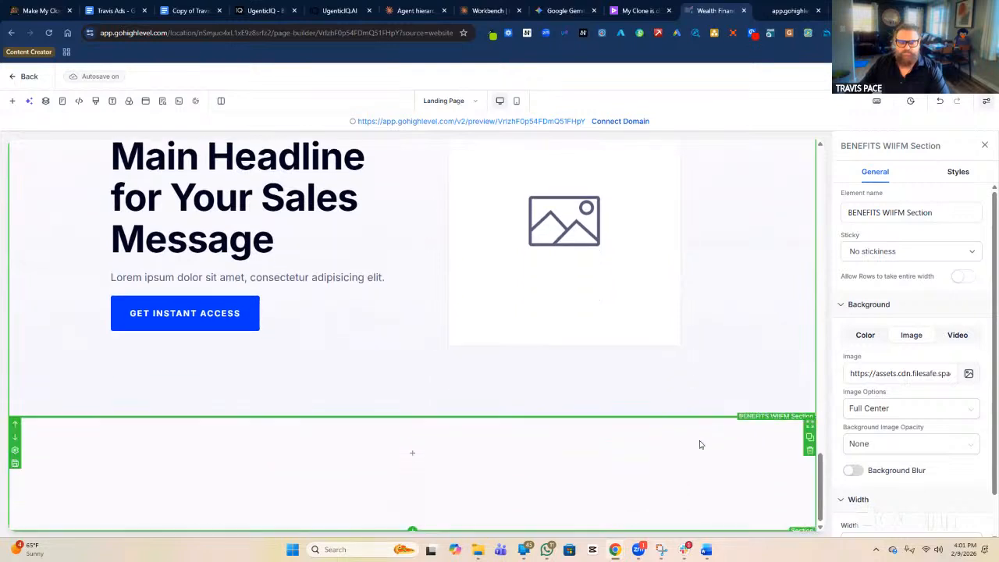
left_click(680, 482)
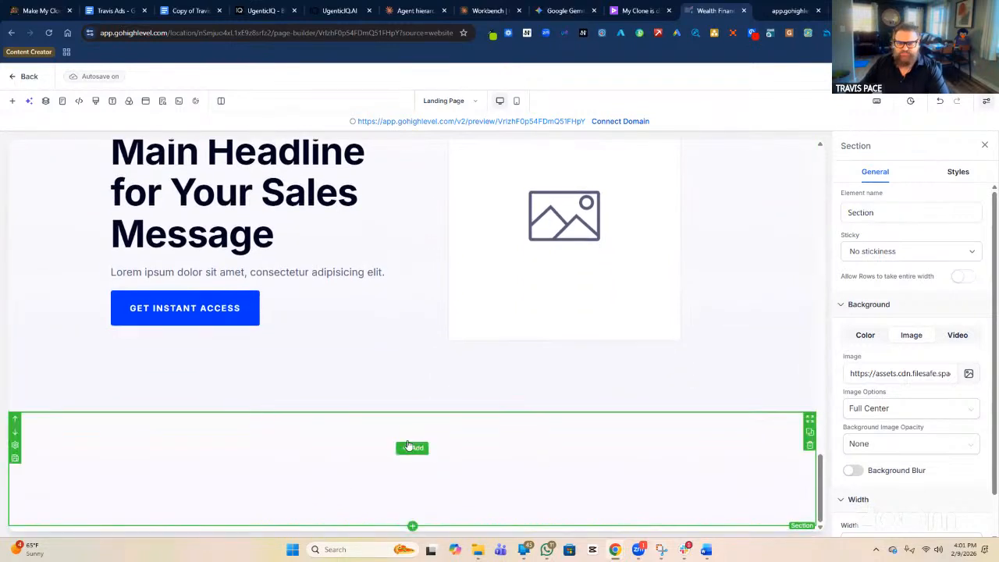
Delete the empty bottom section and return to the GET APPROVED UP TO $50K row.
left_click(810, 445)
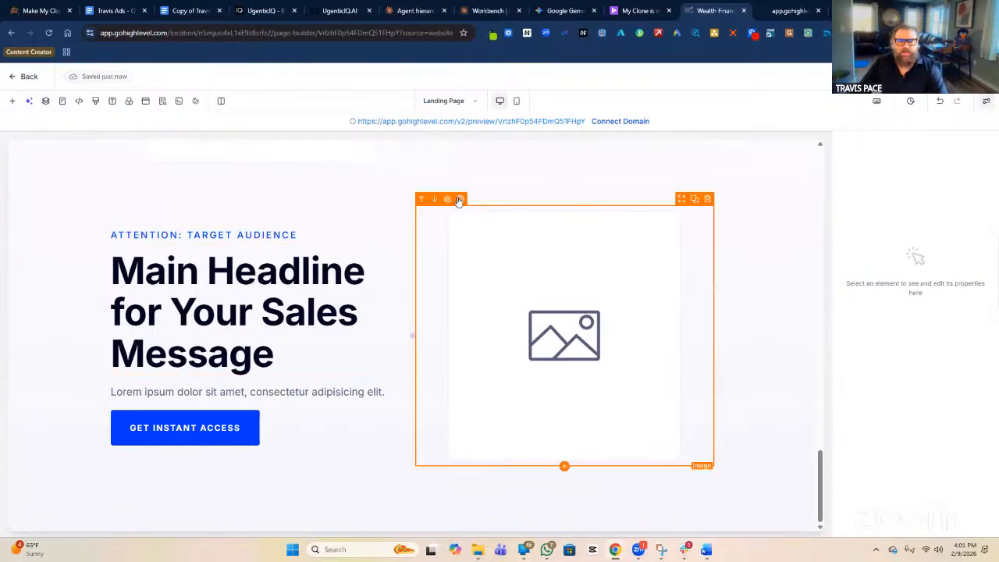
left_click(477, 198)
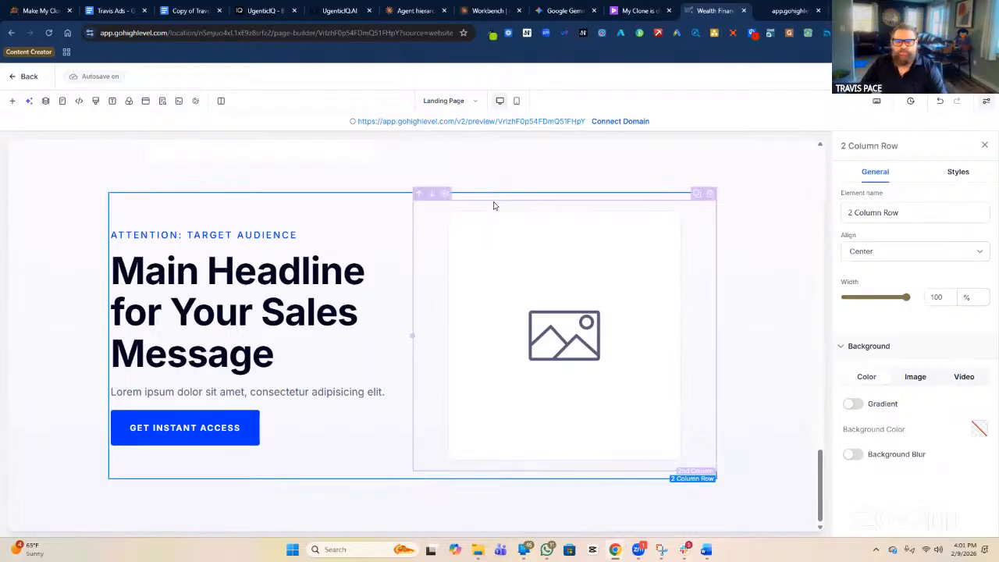
scroll(484, 204, "up", 1)
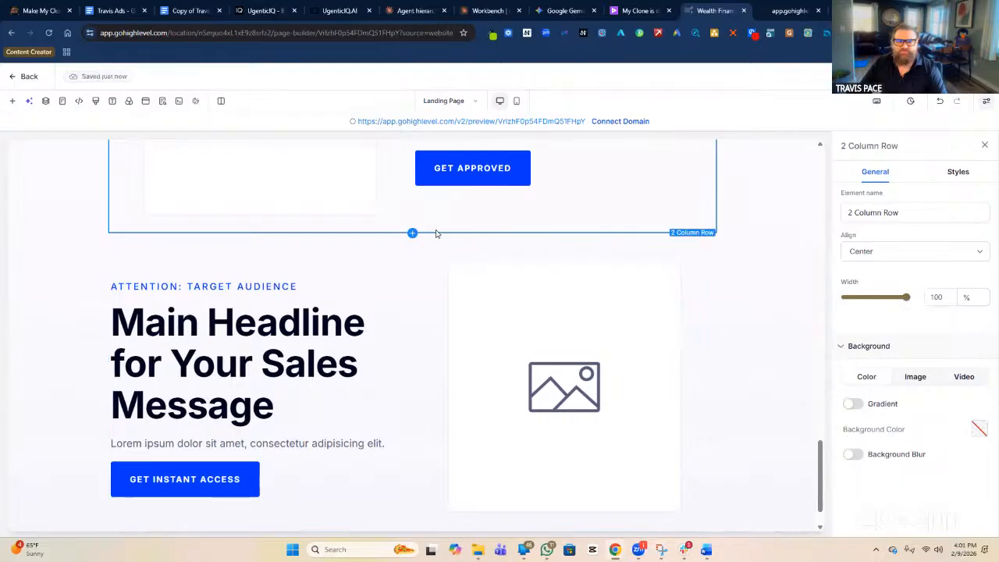
scroll(435, 234, "up", 4)
scroll(469, 218, "up", 2)
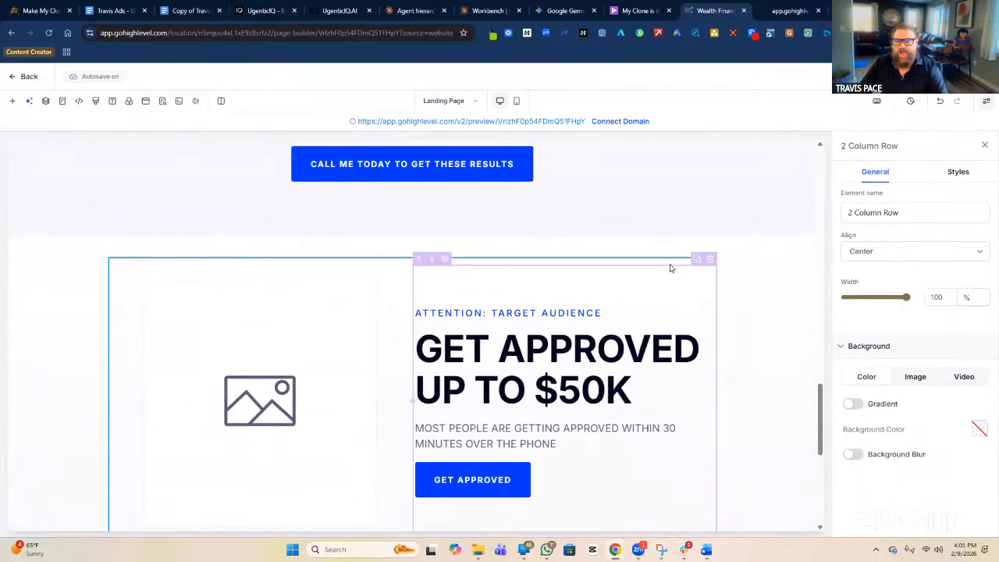
Replace the GET APPROVED row's Element name with 'BENEFIT #1' and confirm it.
triple_click(880, 214)
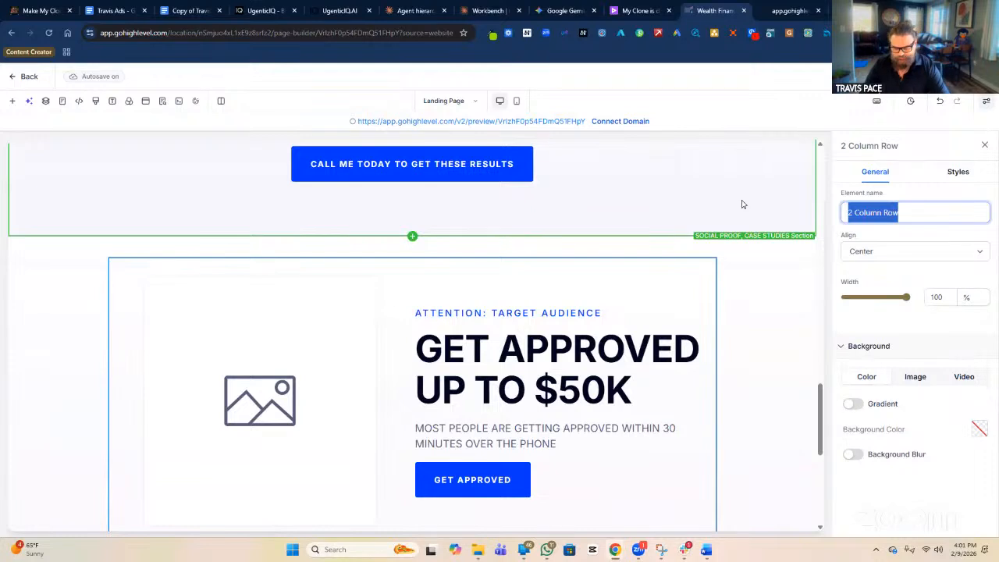
type("bE")
key("BackSpace")
key("BackSpace")
type("BEN")
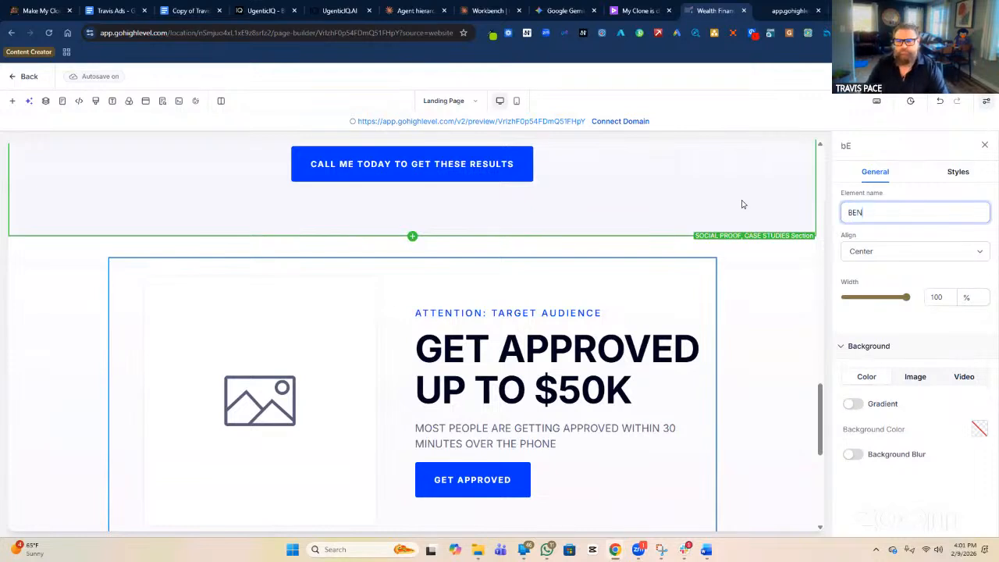
type("EFIT #1")
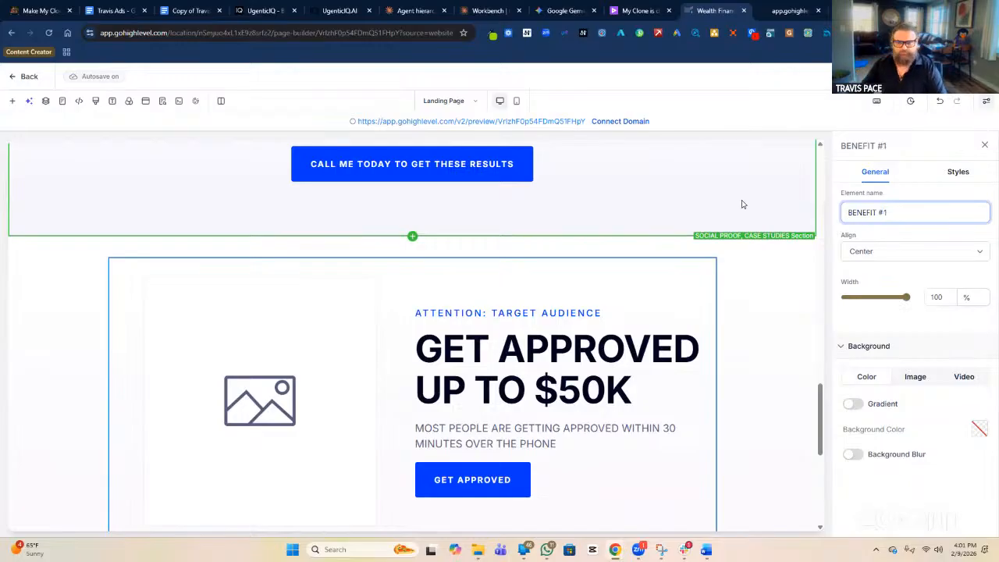
left_click(677, 266)
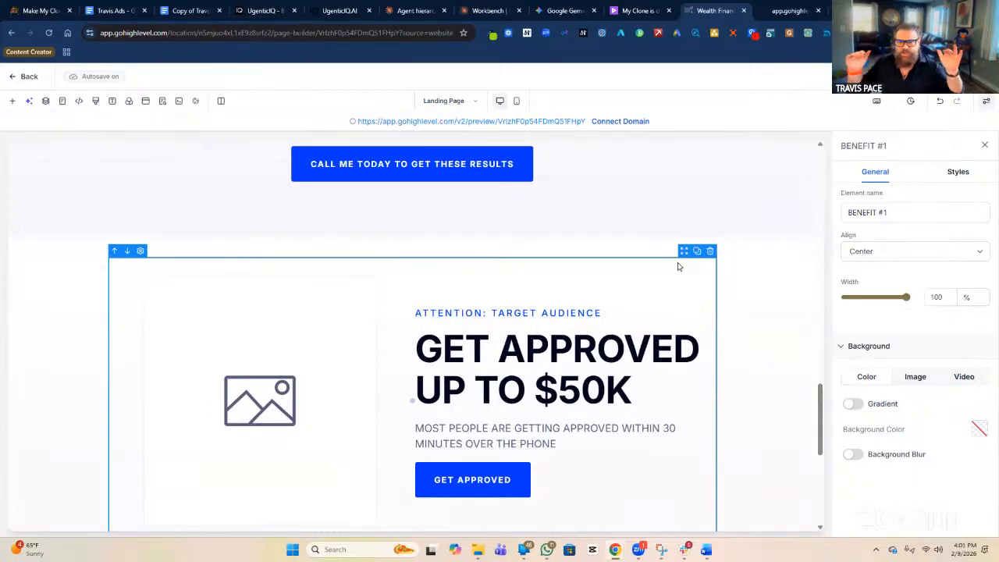
scroll(667, 291, "down", 3)
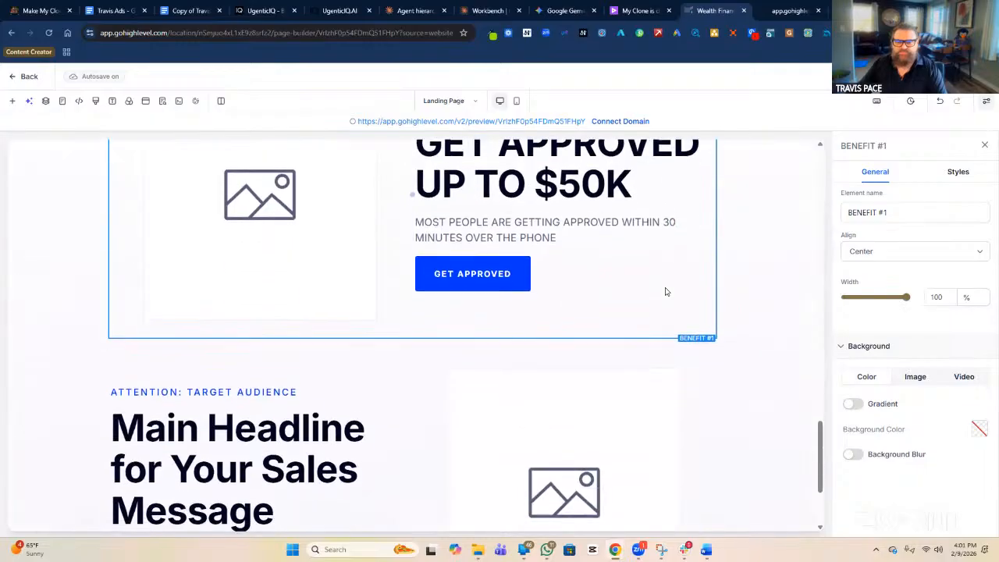
Rename the Main Headline row from '2 Column Row' to 'BENEFIT #2 / IMAGE RIGHT'.
left_click(675, 304)
left_click(895, 212)
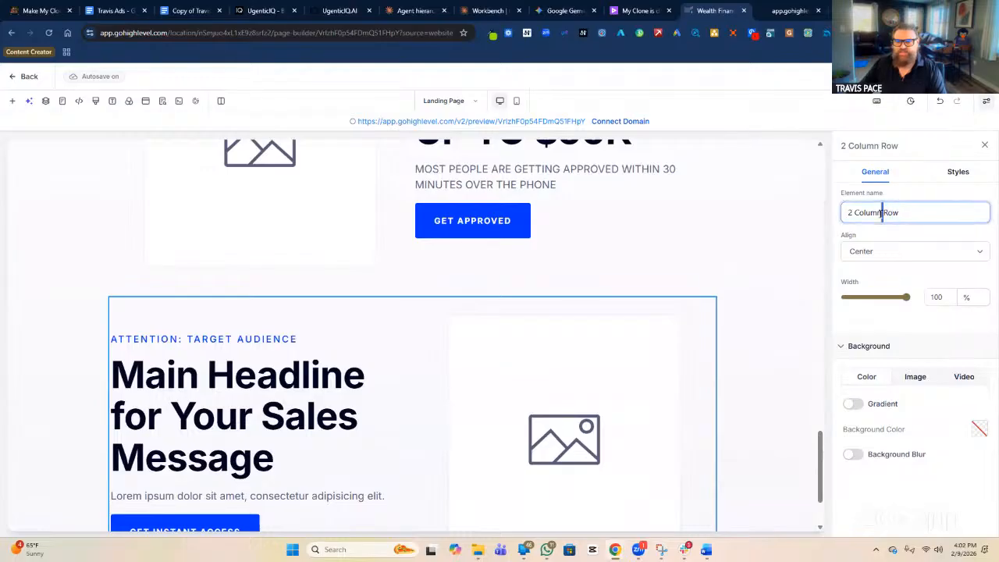
triple_click(888, 210)
type("BENE")
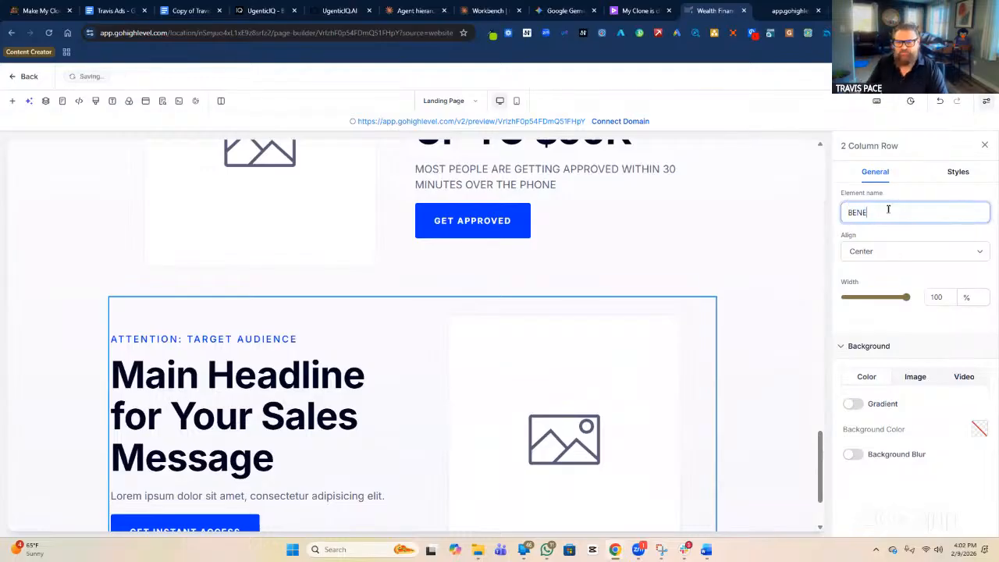
type("FIT #2")
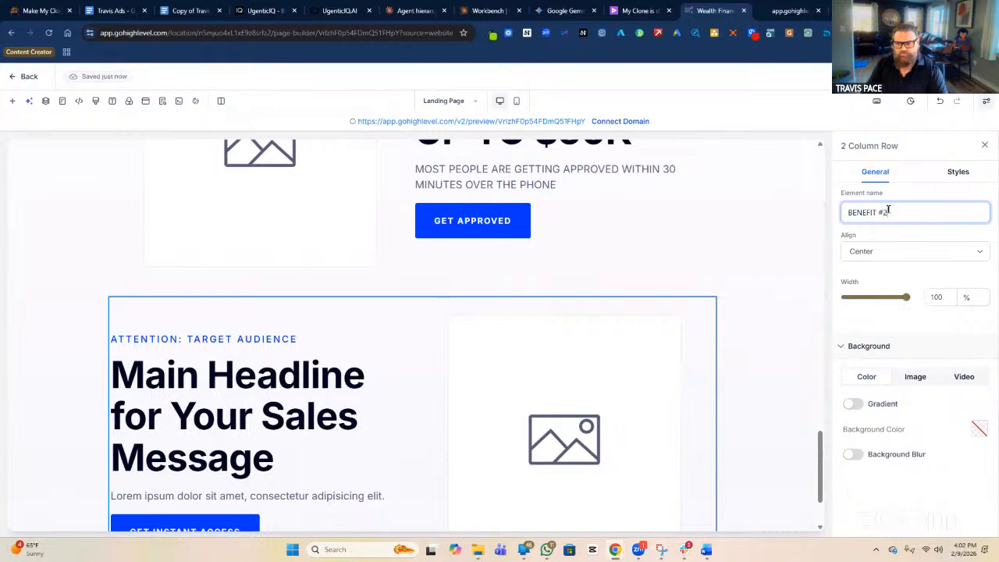
key("Return")
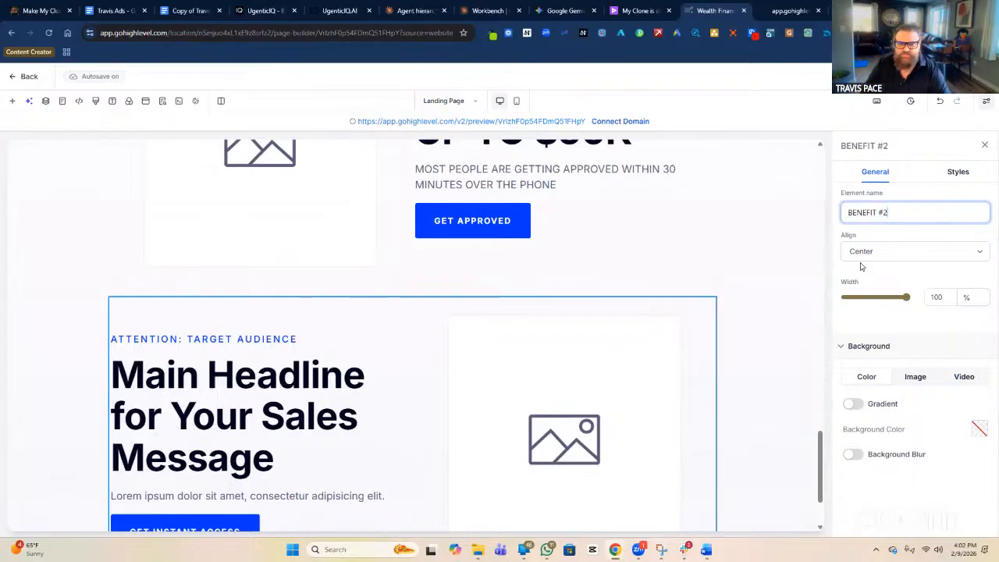
type("/")
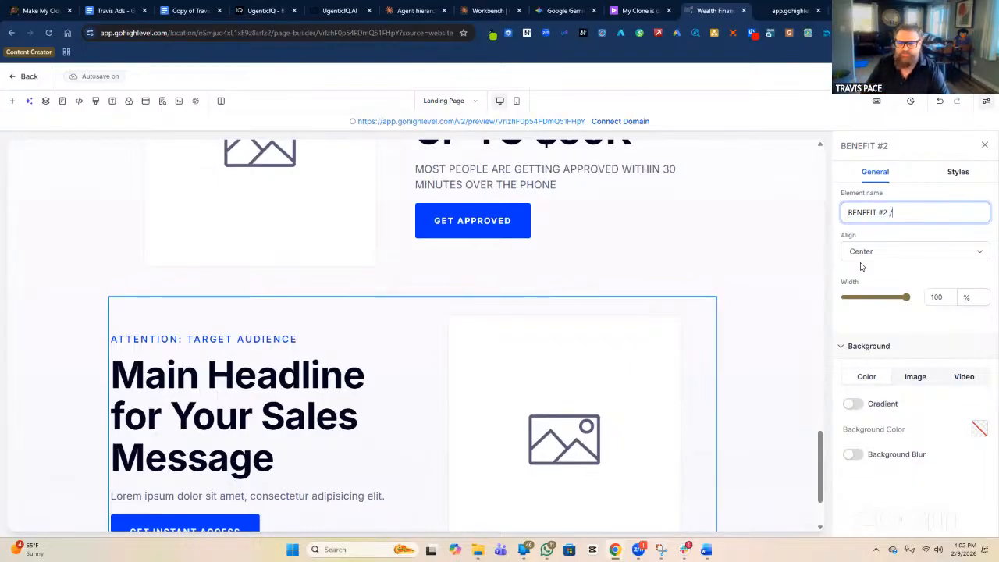
type(" IMAGE RIGHT")
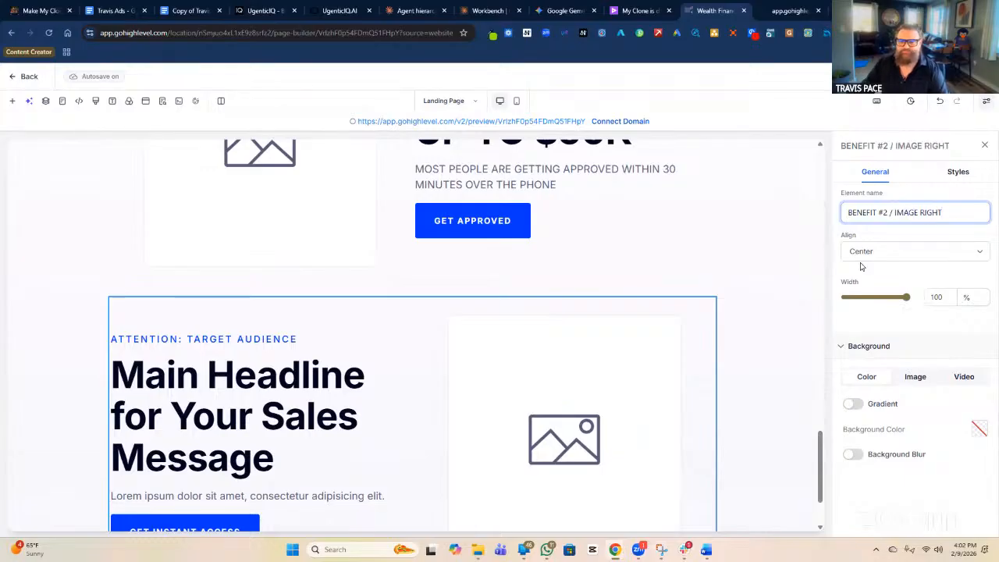
Append ' / IMAGE LEFT' to the BENEFIT #1 row's name.
left_click(691, 279)
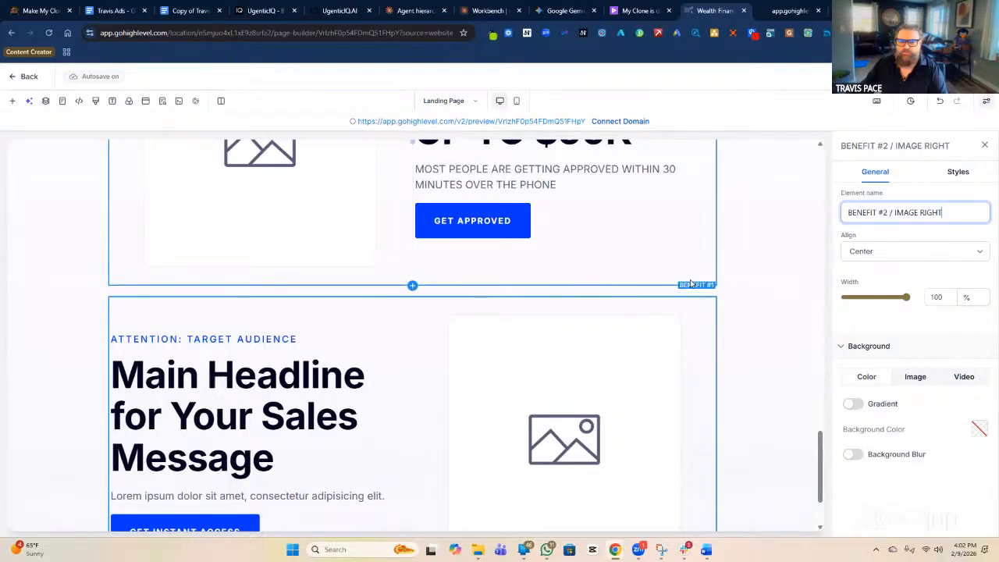
left_click(901, 213)
type("/")
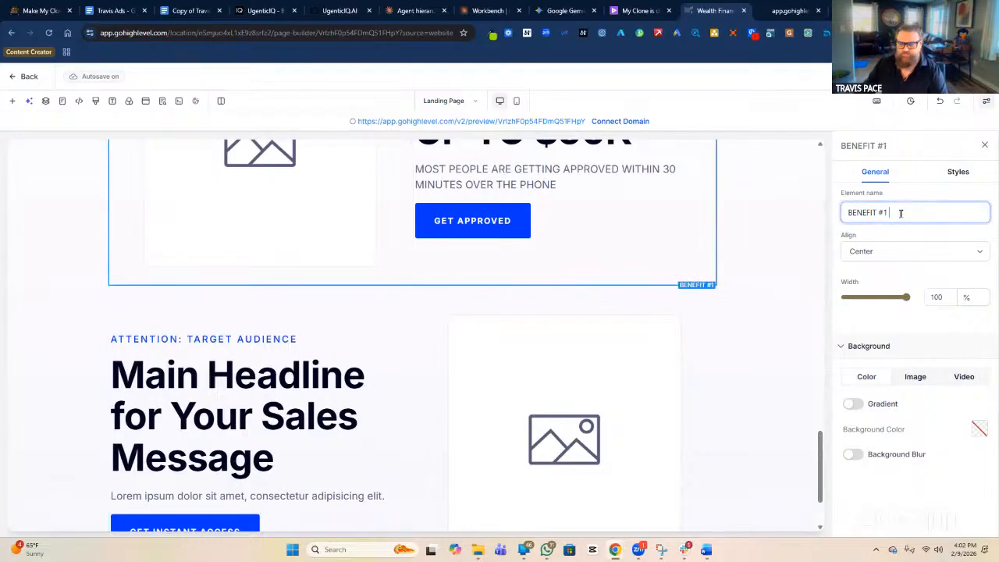
type(" IMAGE LEFT")
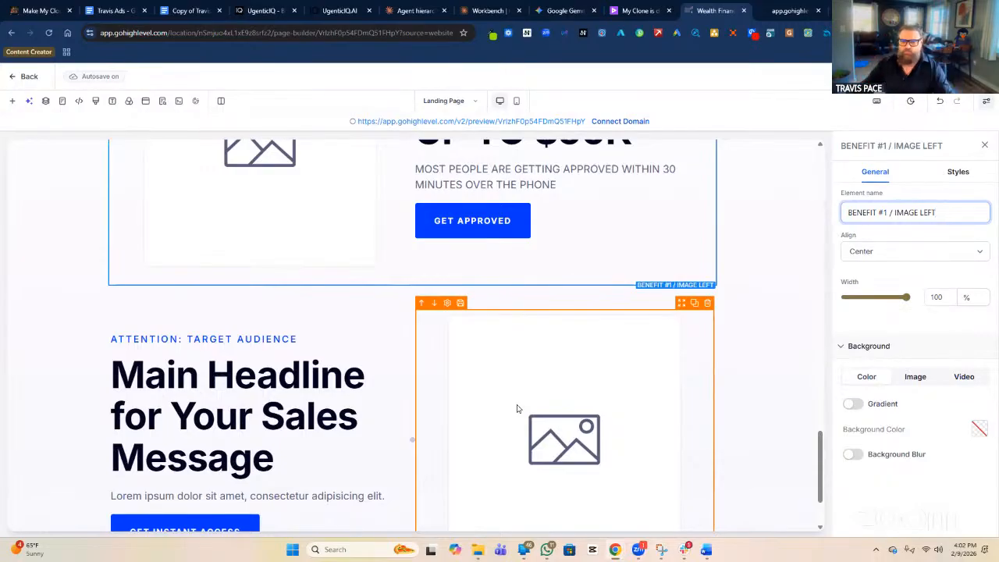
Duplicate the BENEFIT #1 row and drag the copy toward the page bottom.
scroll(577, 402, "up", 2)
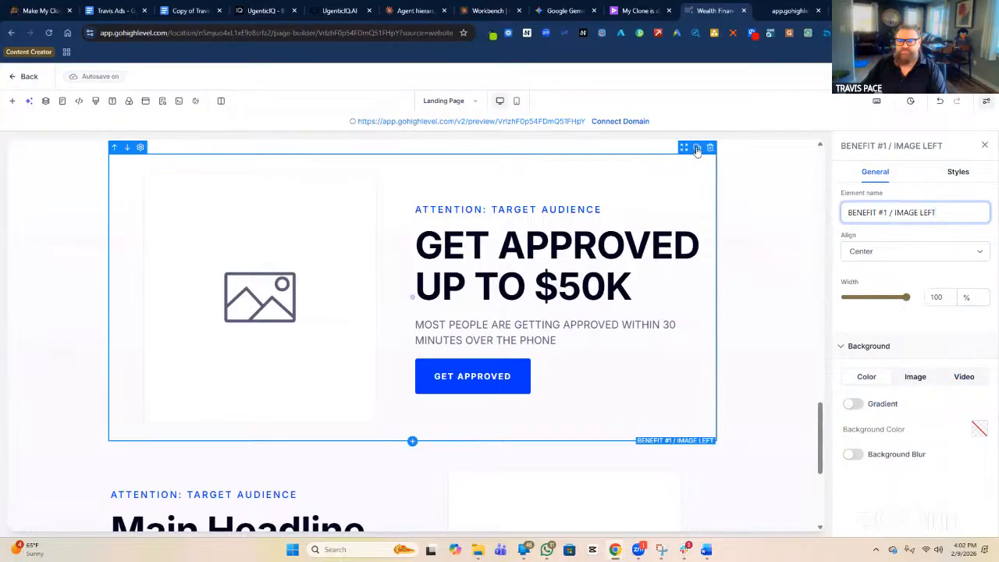
left_click(697, 148)
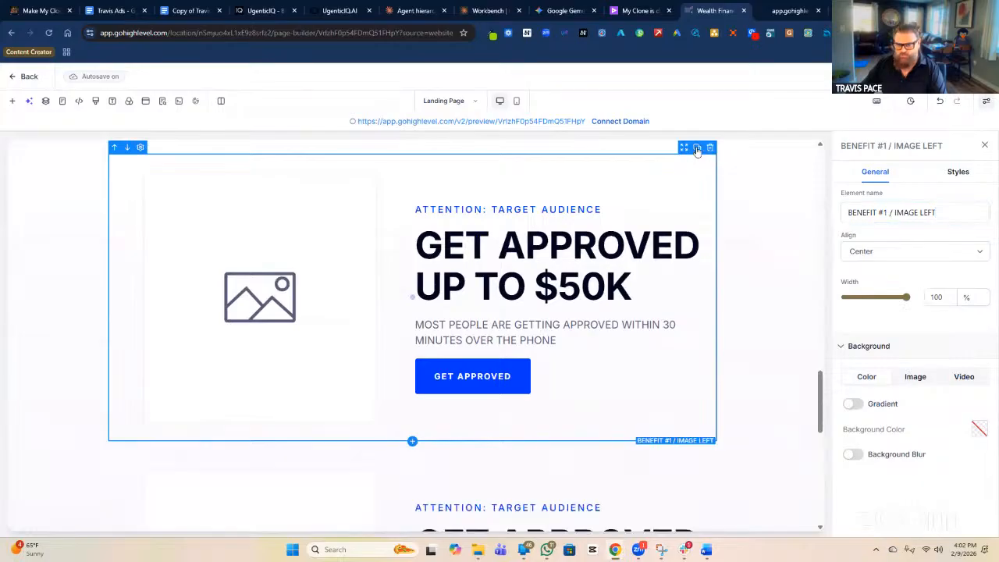
scroll(562, 206, "down", 3)
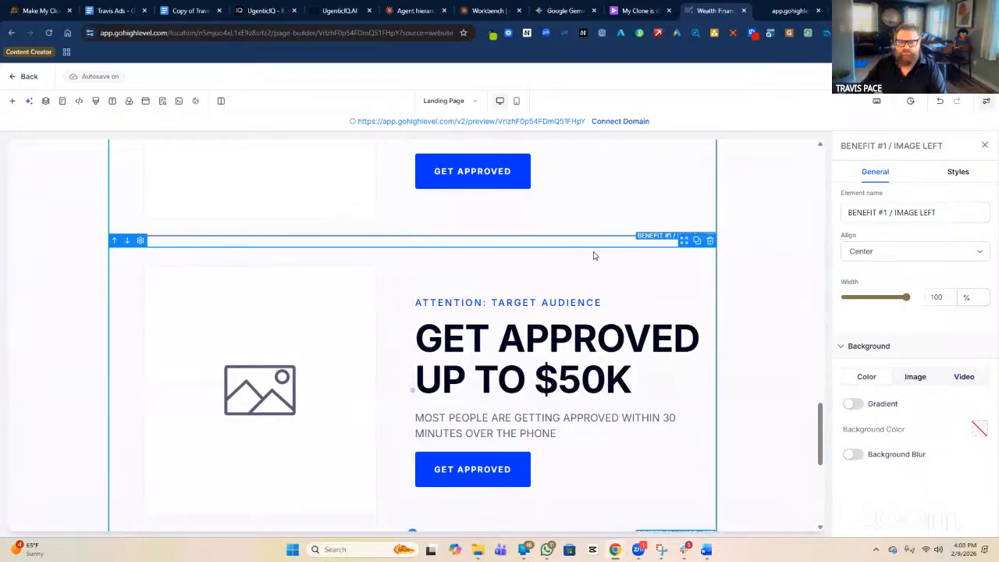
left_click_drag(683, 245, 671, 476)
Position the copied GET APPROVED UP TO $50K row beneath the Main Headline row.
scroll(670, 402, "down", 1)
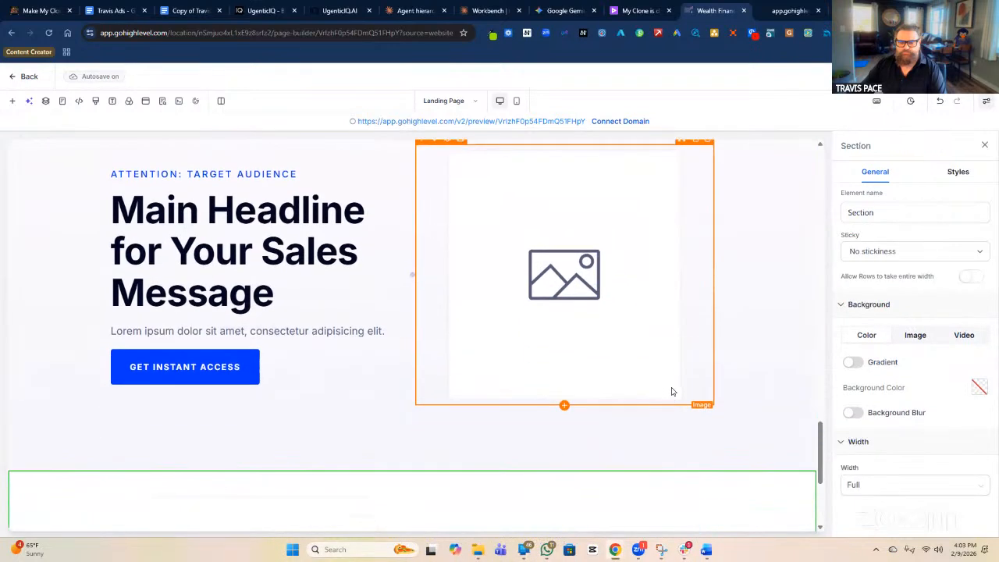
scroll(670, 398, "down", 3)
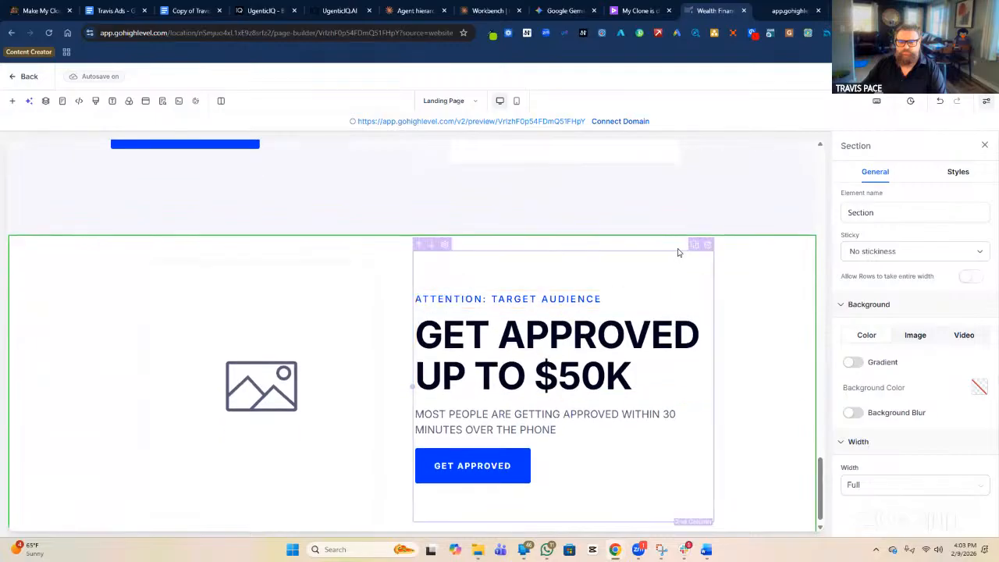
left_click(679, 251)
left_click_drag(685, 237, 545, 451)
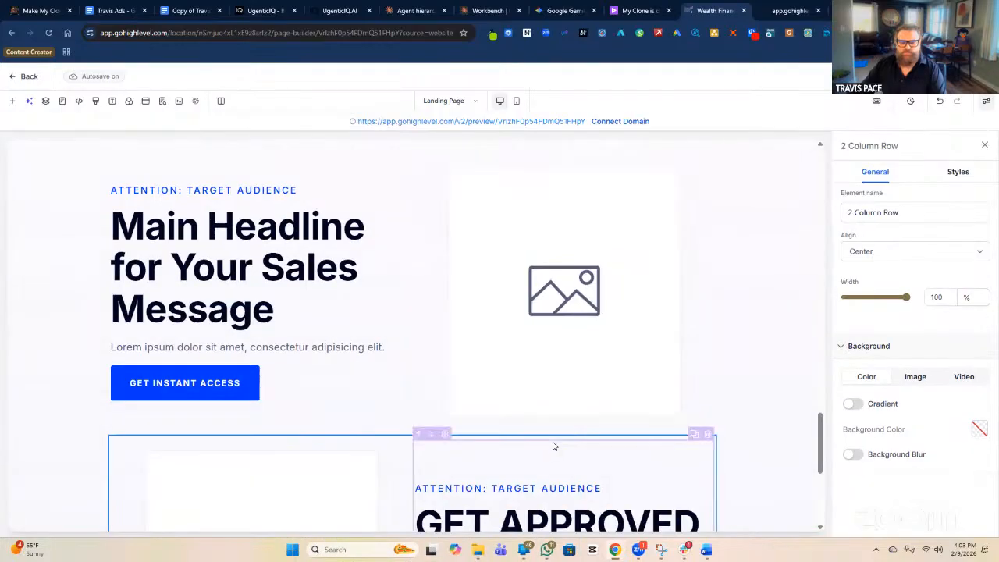
scroll(556, 374, "down", 2)
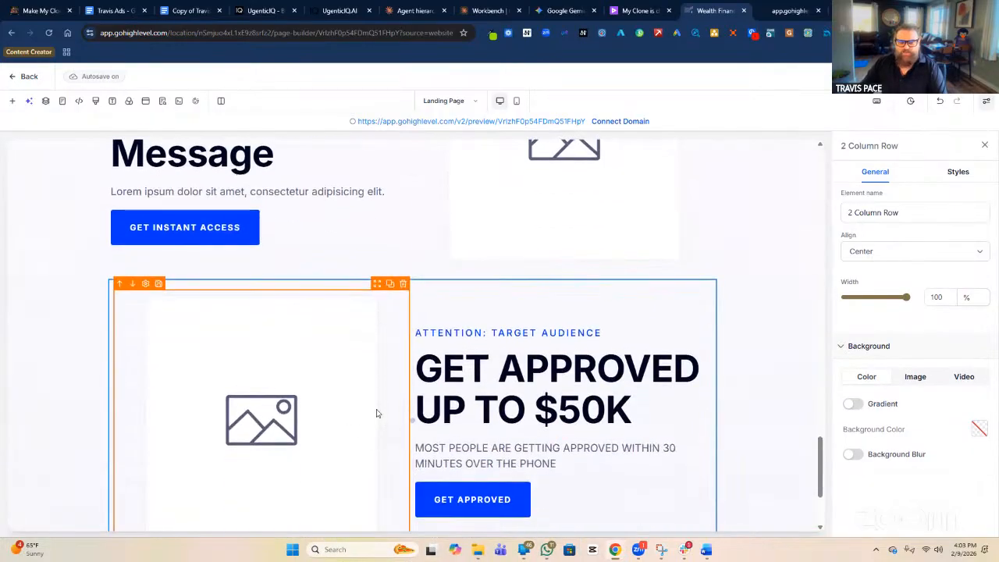
left_click(546, 396)
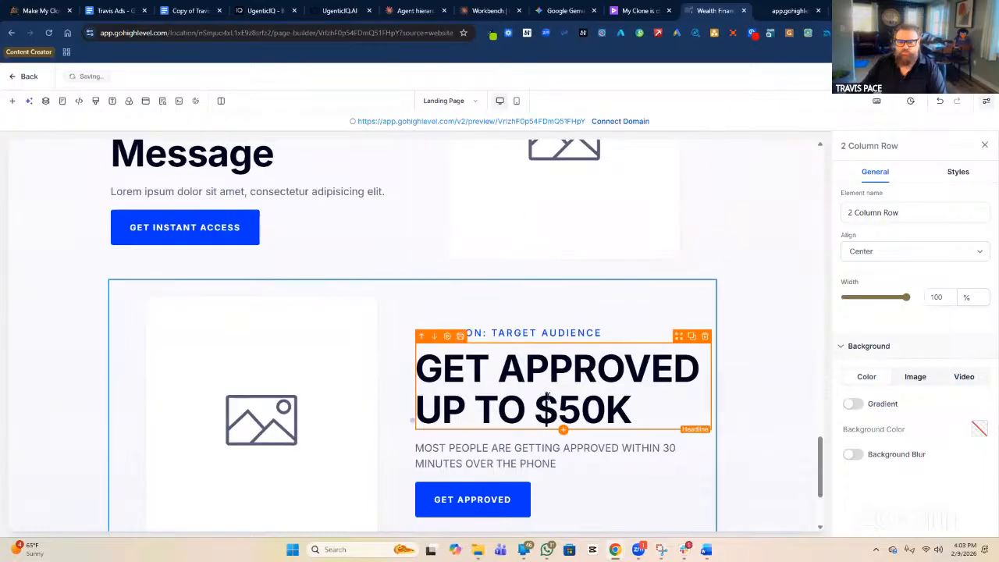
scroll(647, 308, "down", 2)
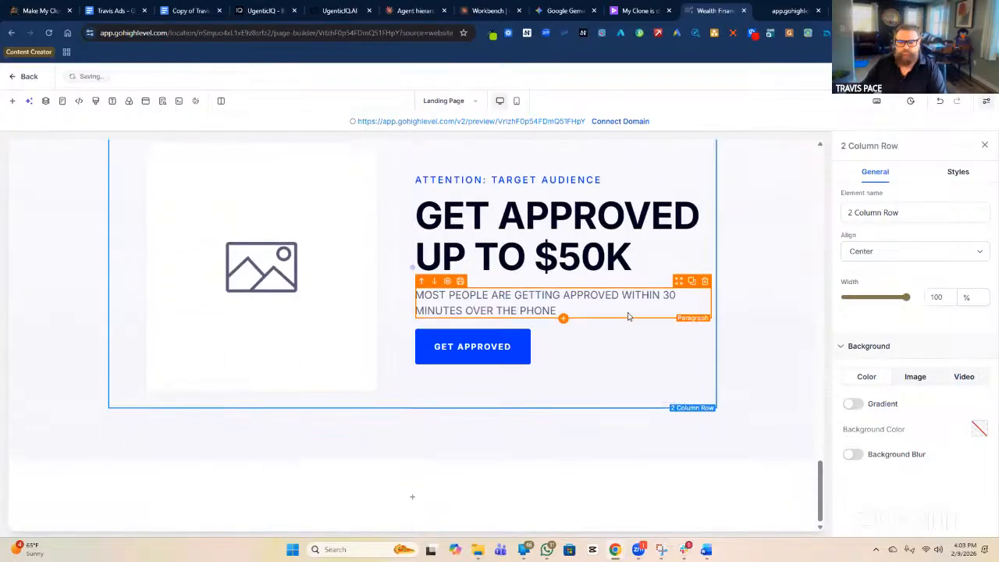
scroll(640, 289, "up", 1)
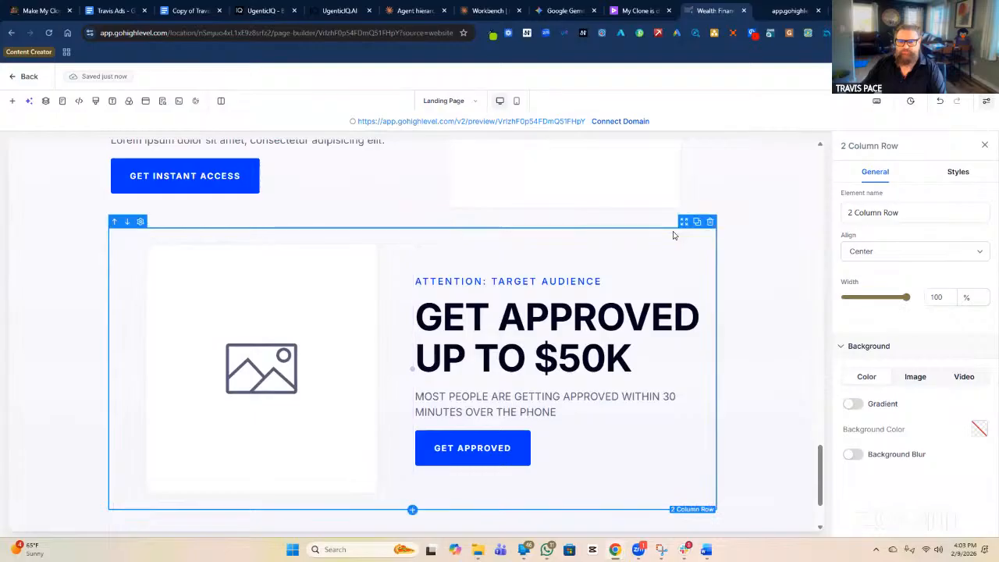
scroll(765, 453, "down", 1)
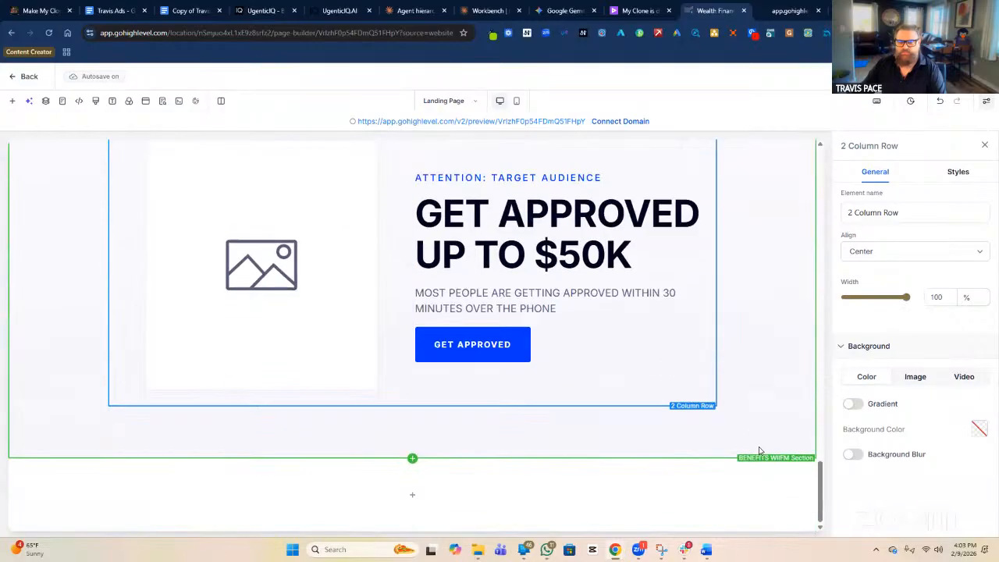
scroll(811, 498, "up", 1)
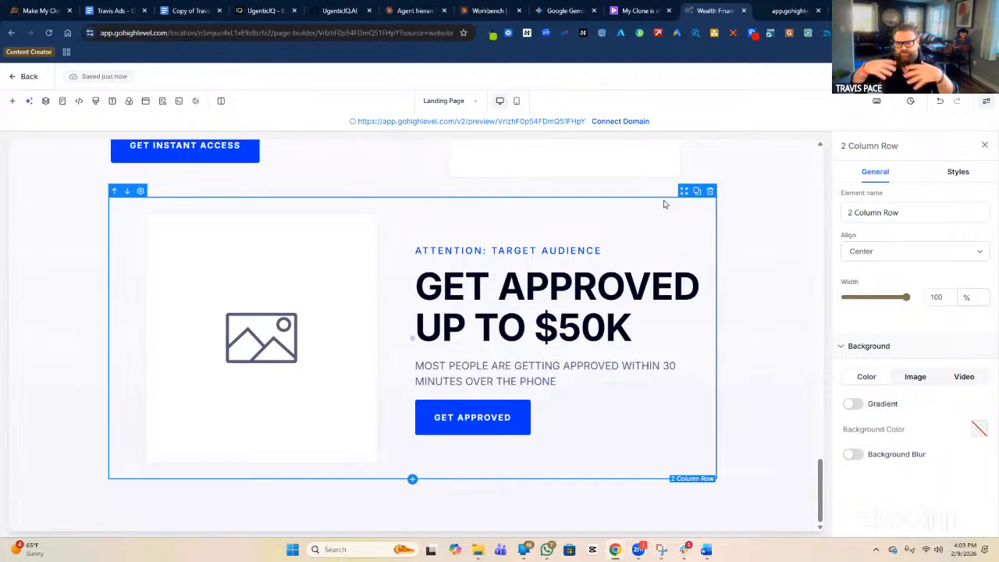
Name the copied GET APPROVED row '3RD BENEFIT / LEFT IMAGE'.
left_click(889, 213)
triple_click(889, 213)
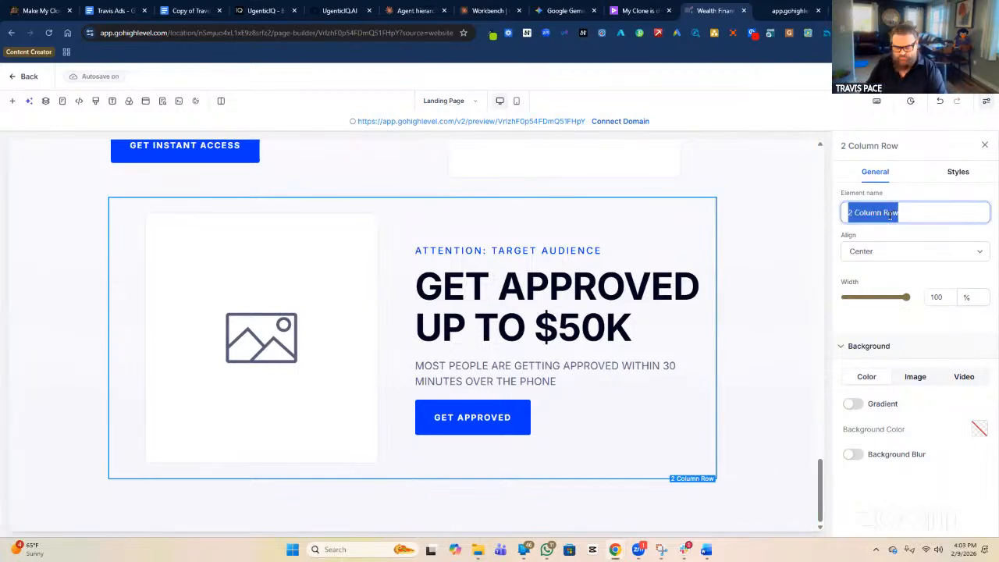
type("#RD")
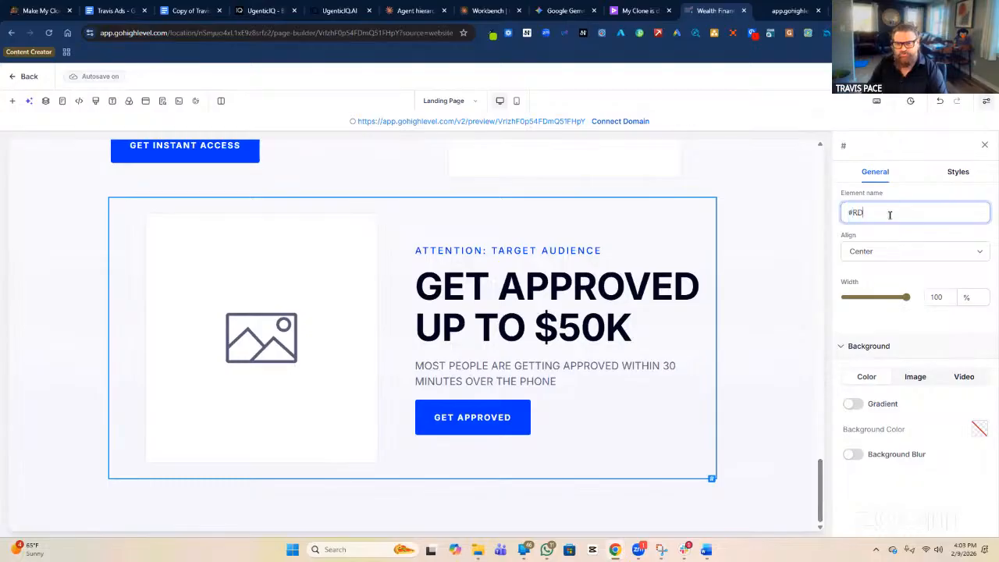
key("BackSpace")
key("BackSpace")
type("3RD BE")
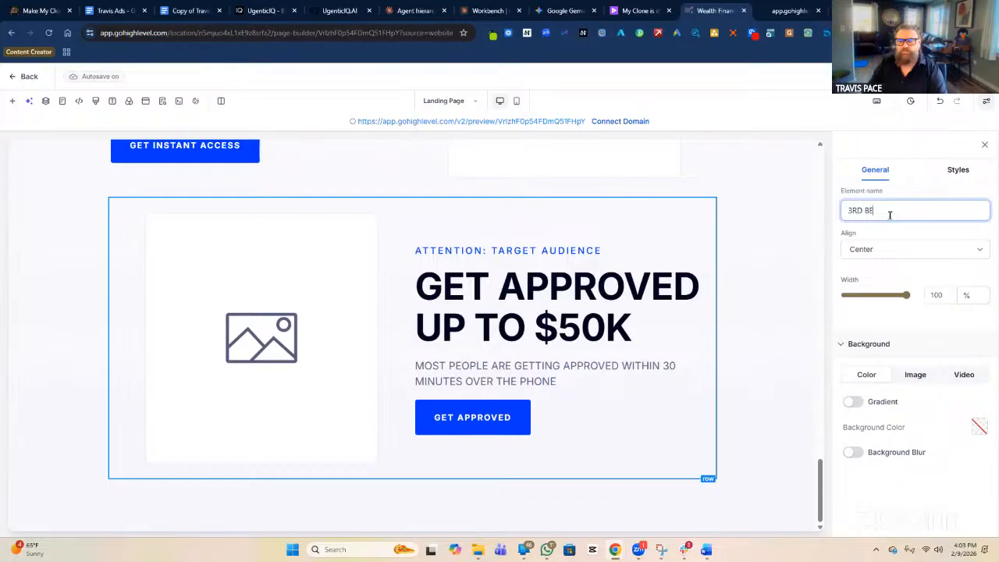
type("NEF")
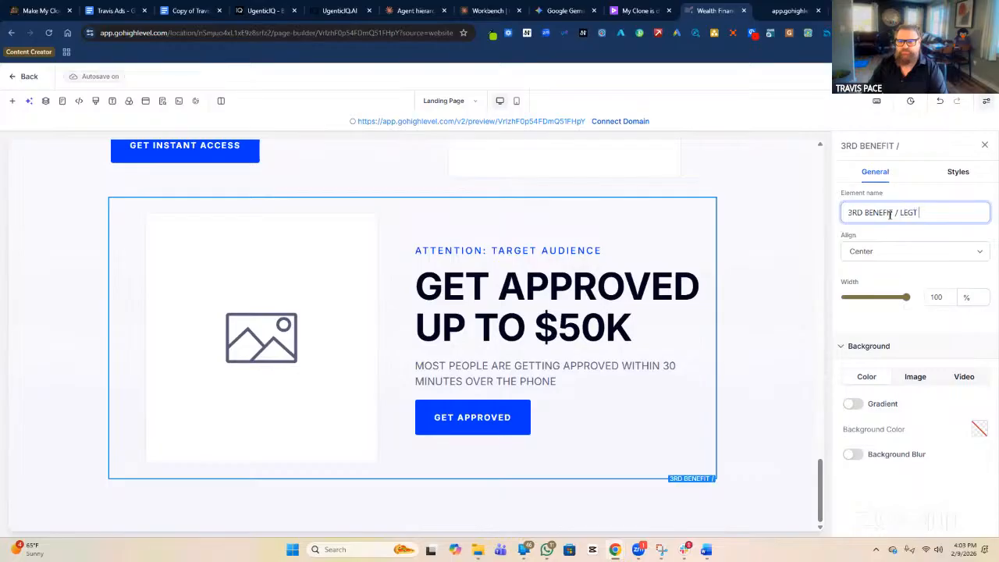
type("IT / LEFT IMAGE")
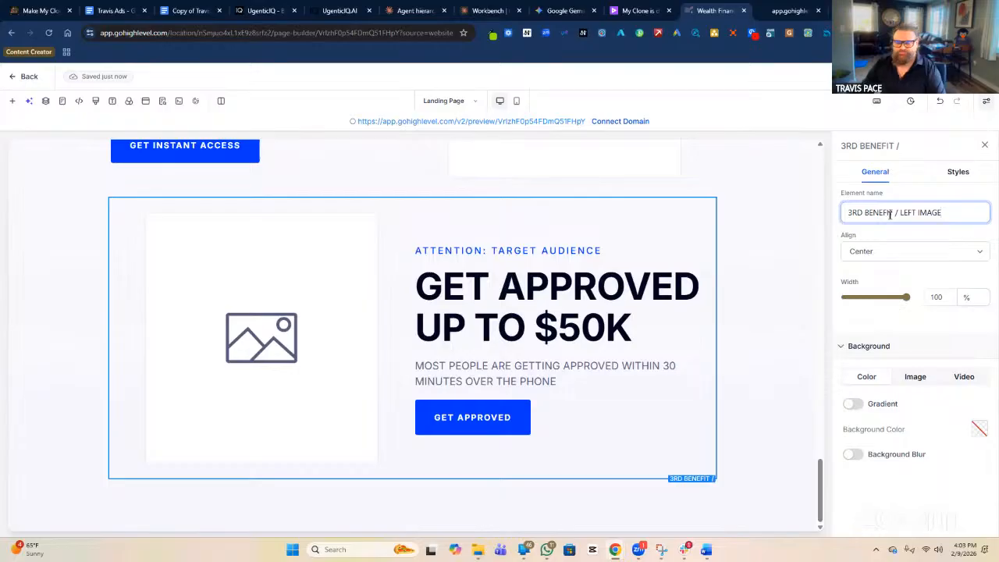
Check how the Benefit #2 row is named for the naming pattern.
scroll(703, 259, "up", 3)
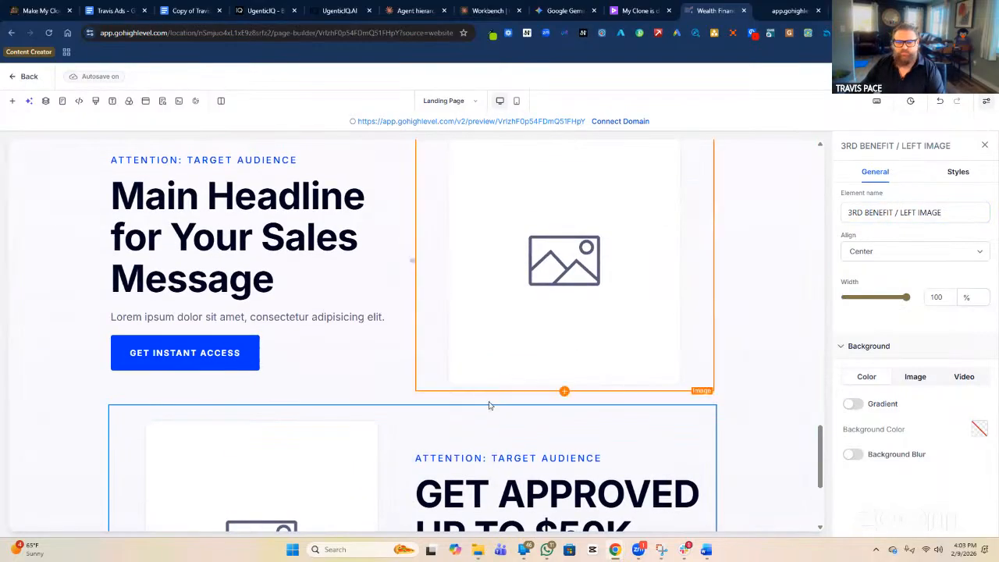
left_click(434, 399)
left_click(851, 215)
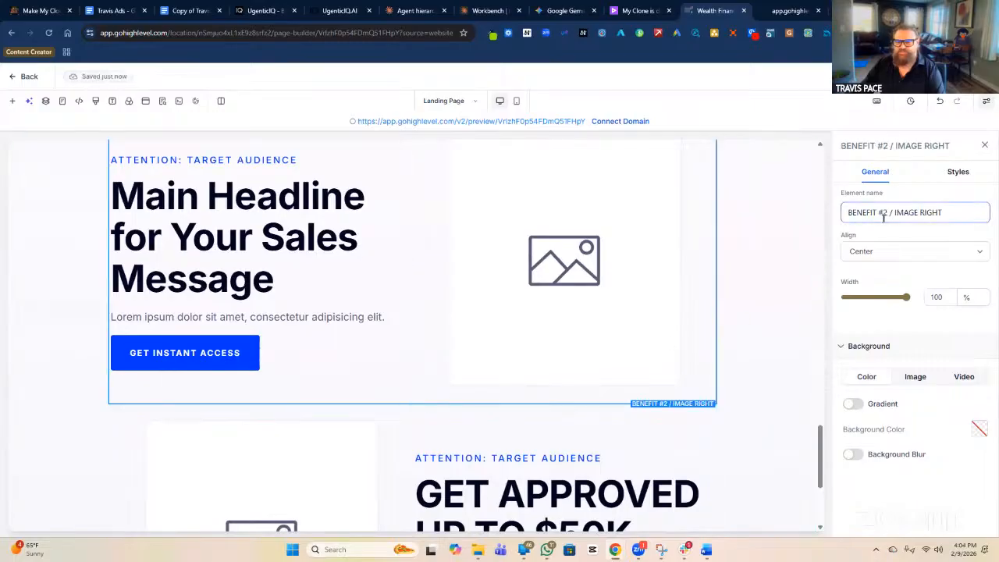
left_click(714, 449)
left_click(719, 449)
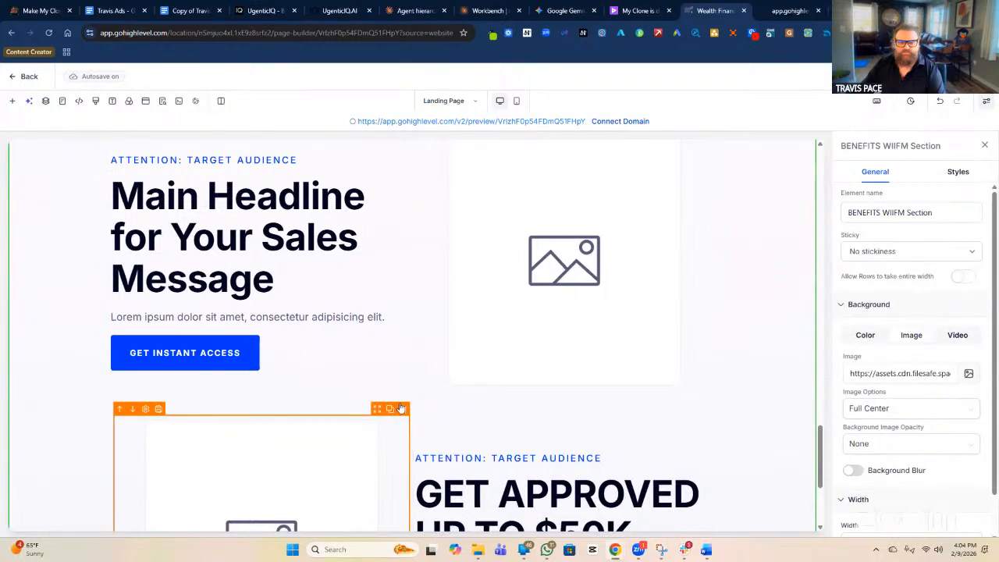
scroll(509, 453, "down", 3)
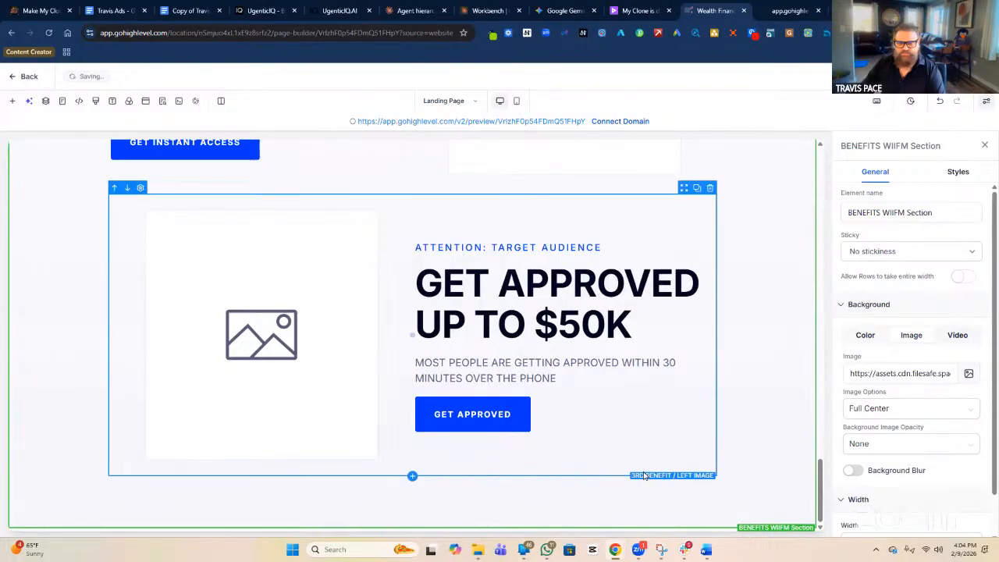
Correct the row name to 'BENEFIT #3 / LEFT IMAGE'.
left_click(644, 475)
left_click_drag(864, 213, 831, 215)
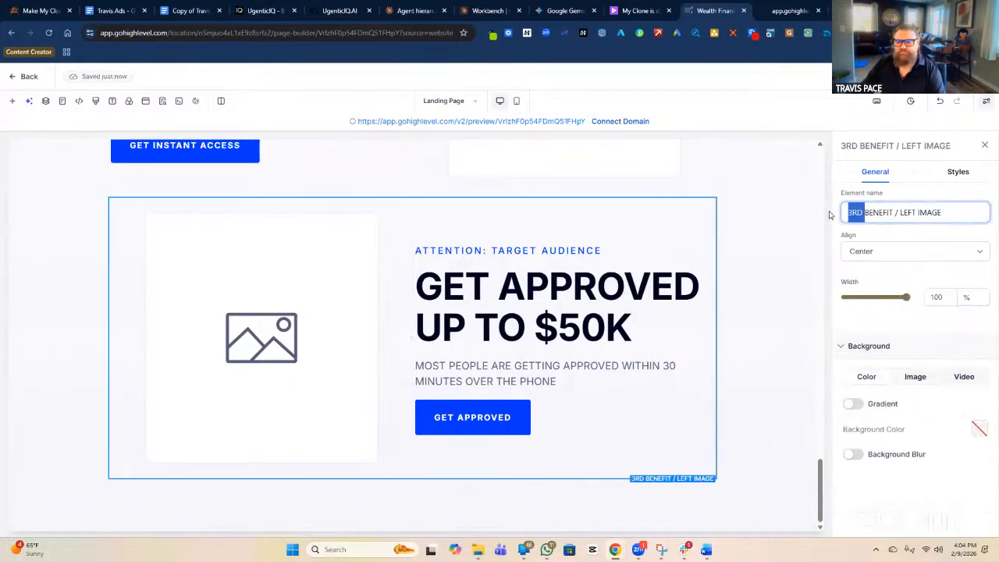
key("BackSpace")
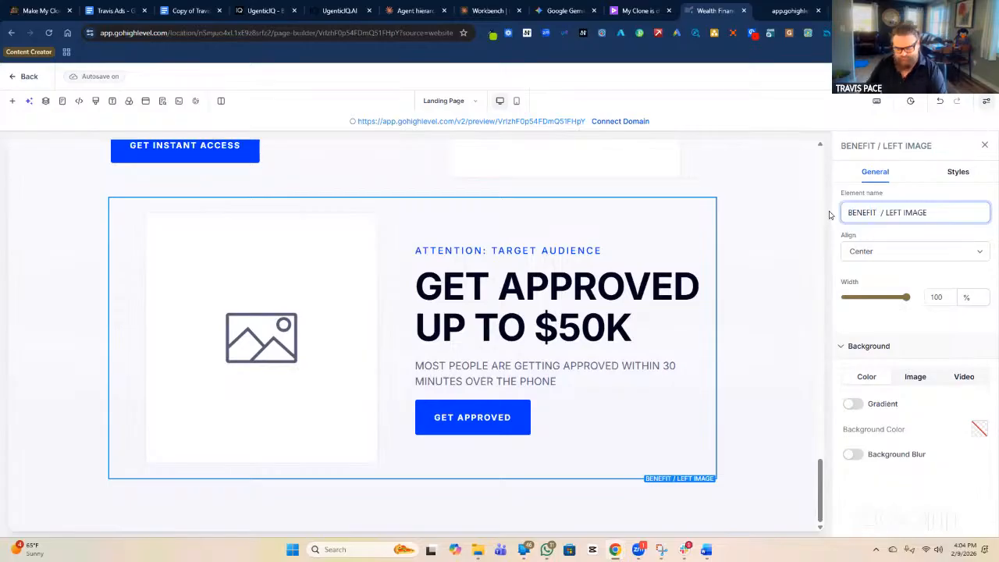
type("#3")
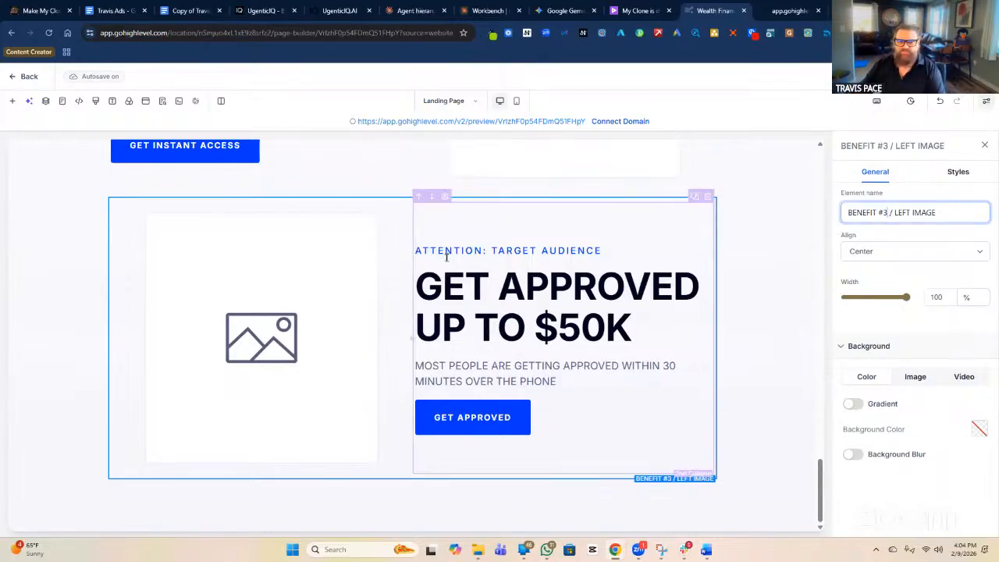
scroll(425, 250, "up", 2)
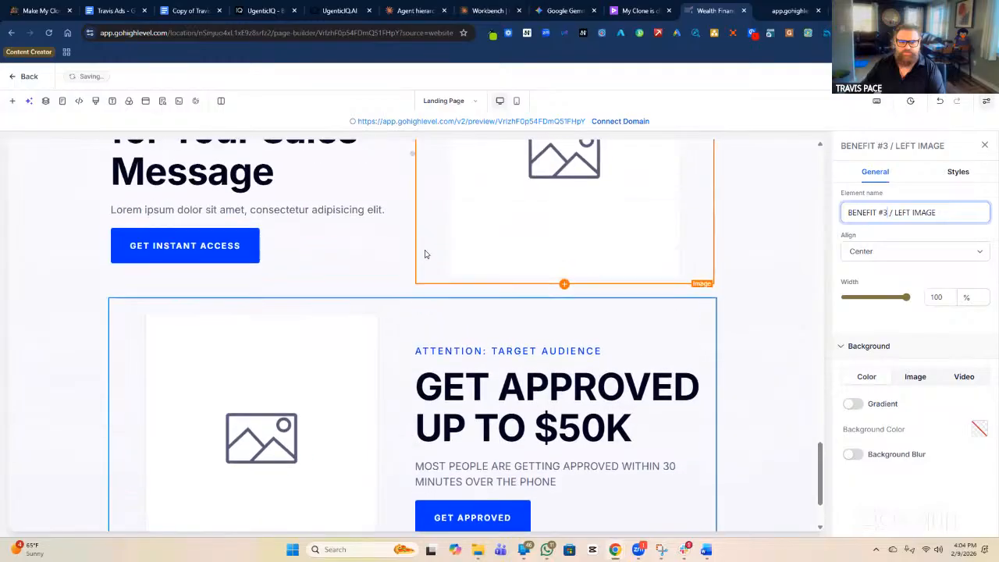
Give the Benefit #3 row a 20 px top margin and 15 px top and bottom padding.
left_click(422, 297)
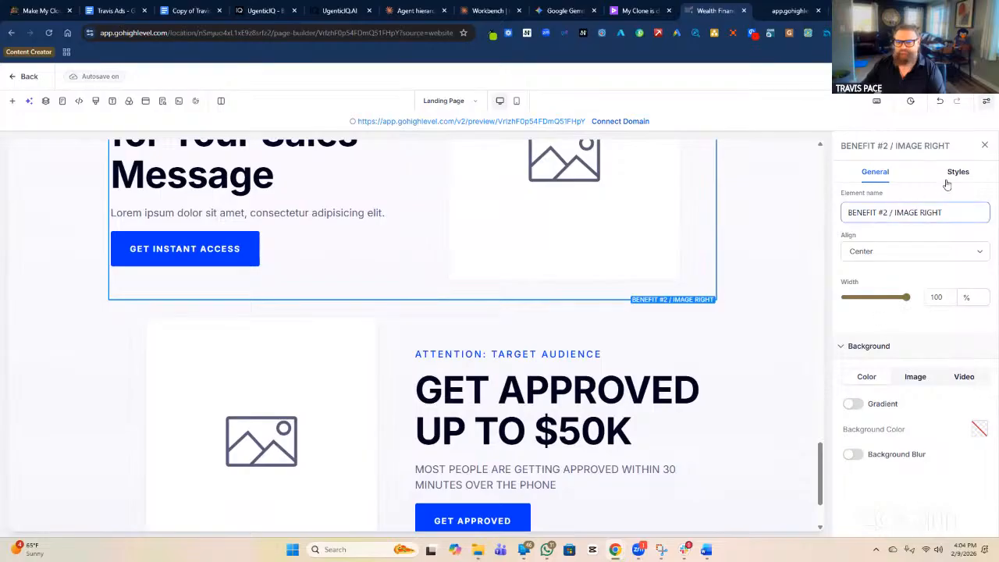
left_click(957, 172)
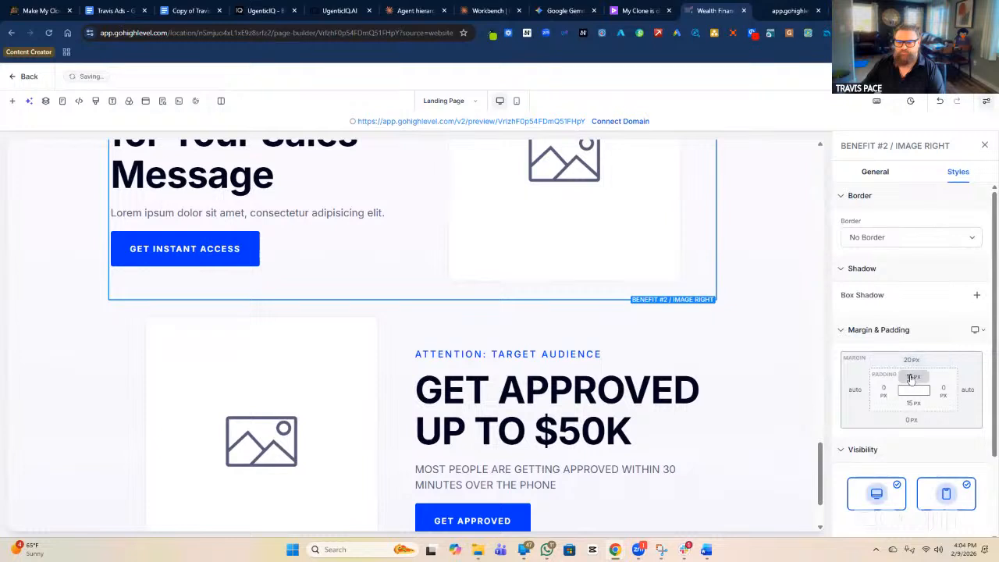
left_click(716, 388)
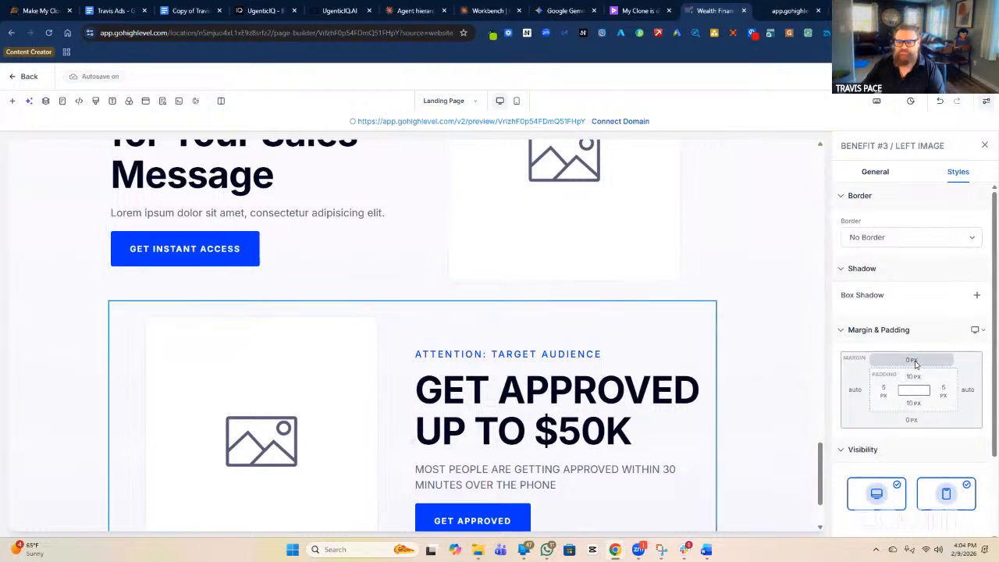
left_click(913, 360)
left_click(852, 425)
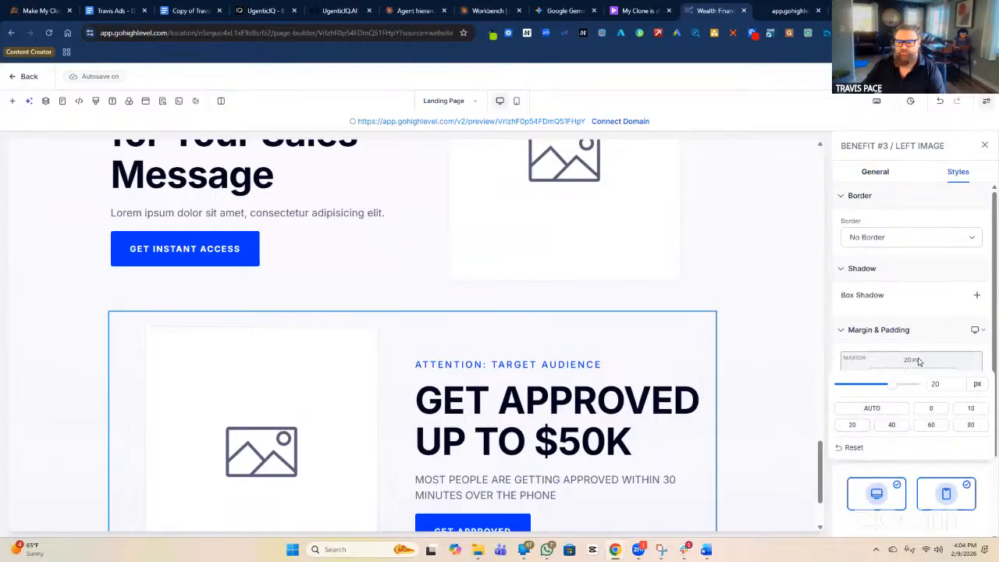
left_click(918, 381)
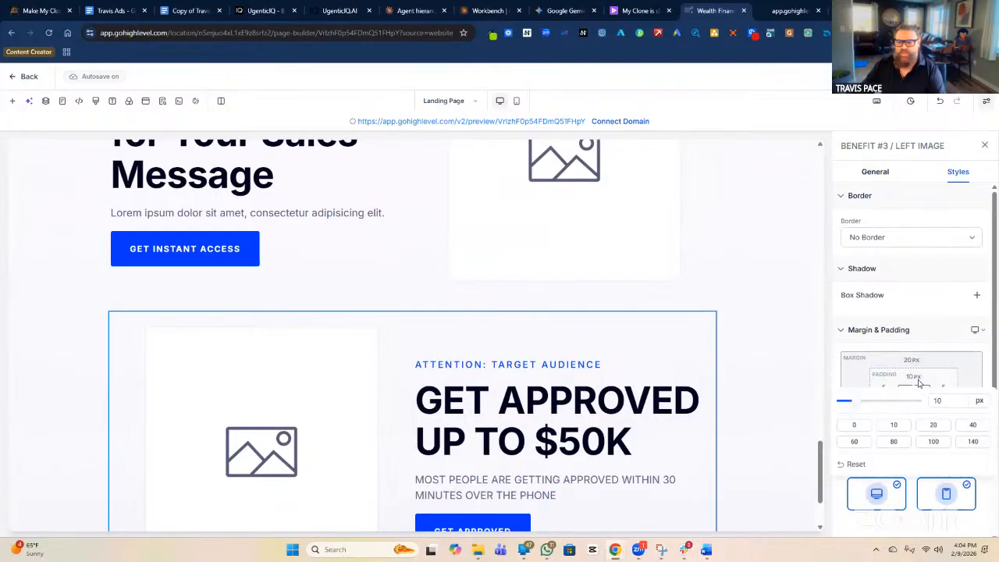
left_click(948, 398)
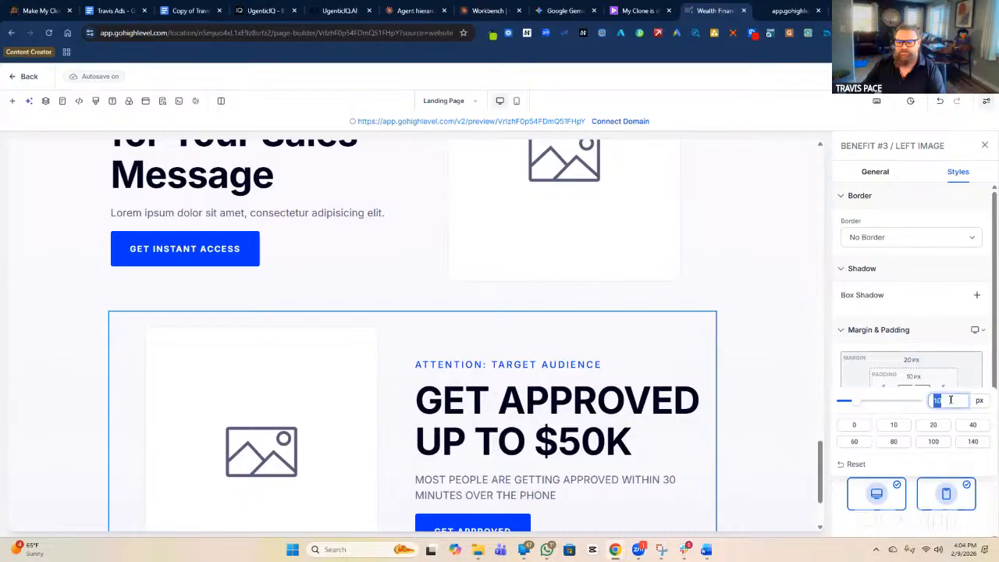
type("15")
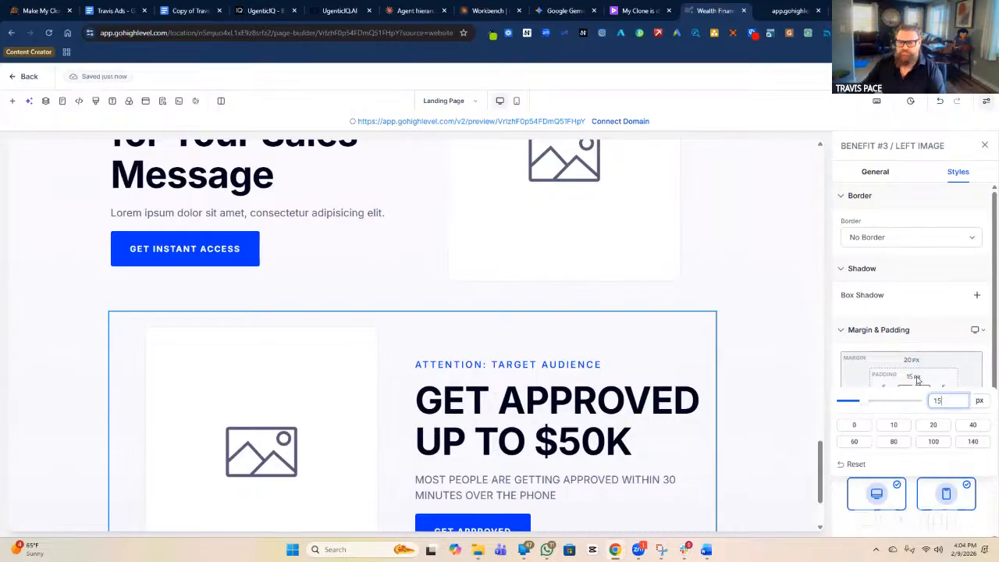
left_click(913, 402)
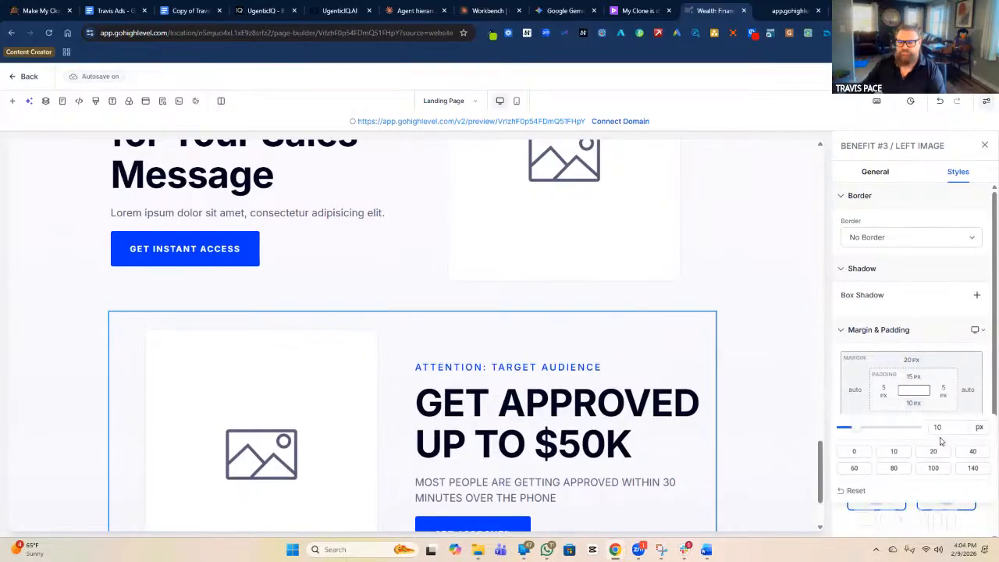
double_click(939, 430)
type("15")
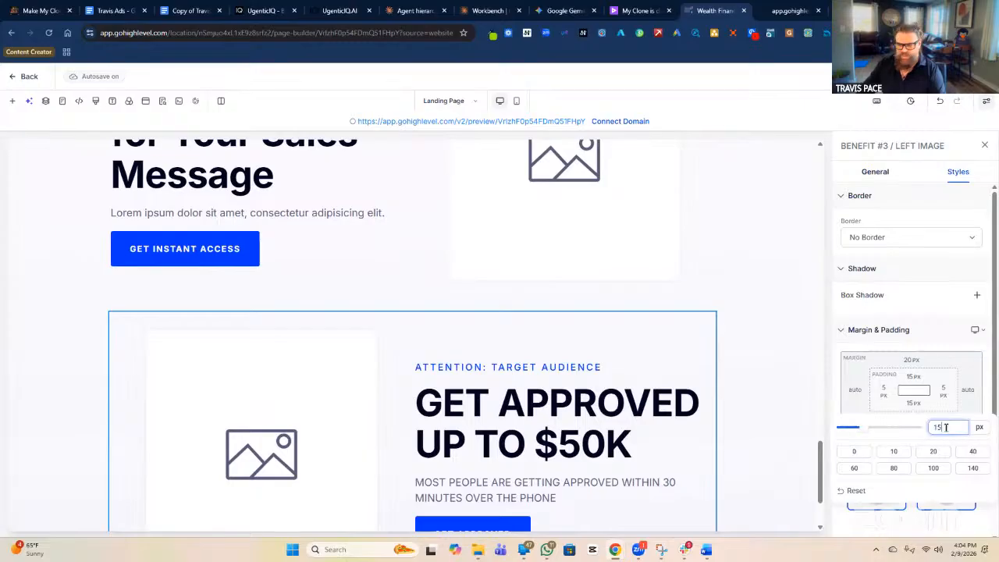
left_click(941, 378)
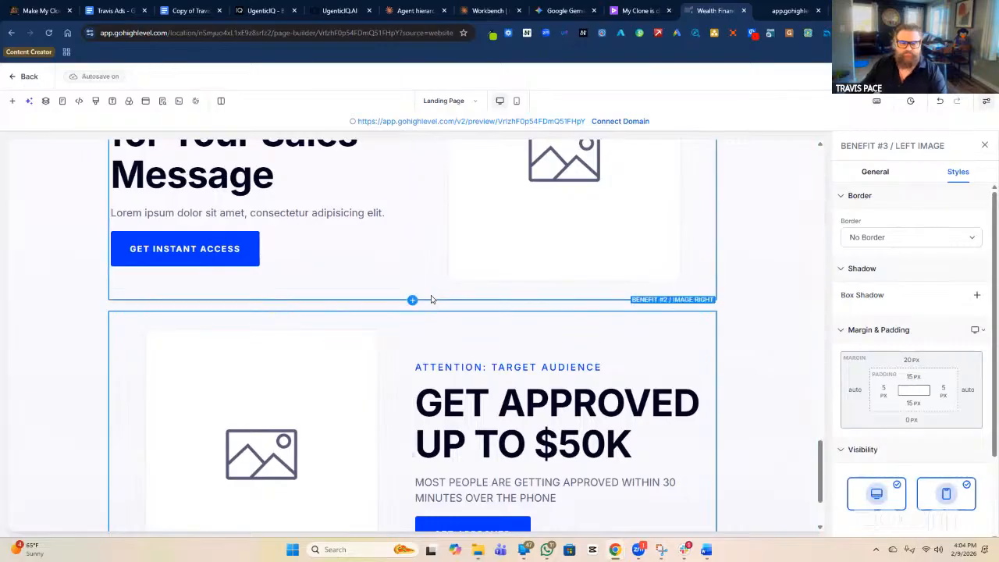
Set the Benefit #2 row's bottom margin to 20 px, then edit Benefit #3's bottom margin.
left_click(432, 297)
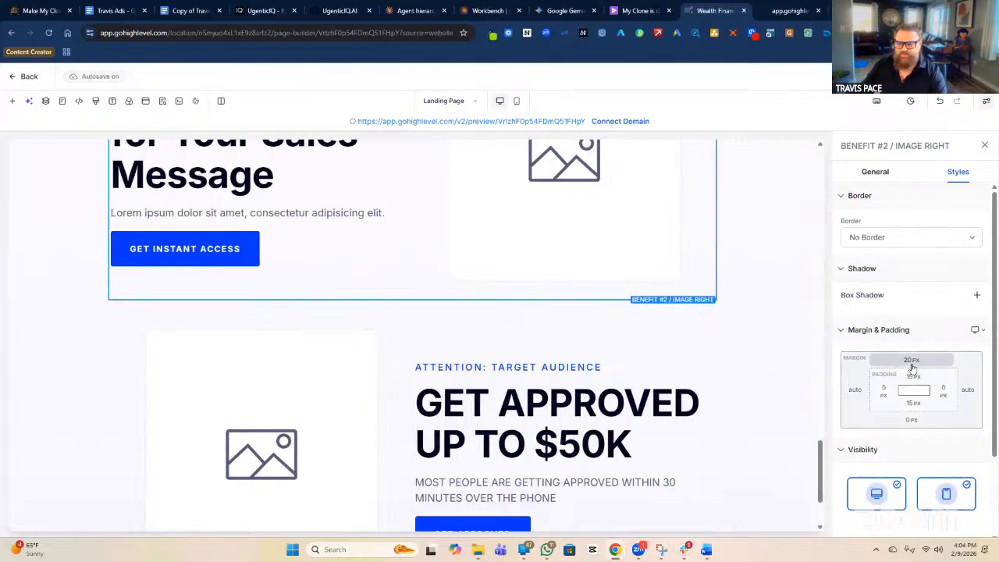
left_click(911, 425)
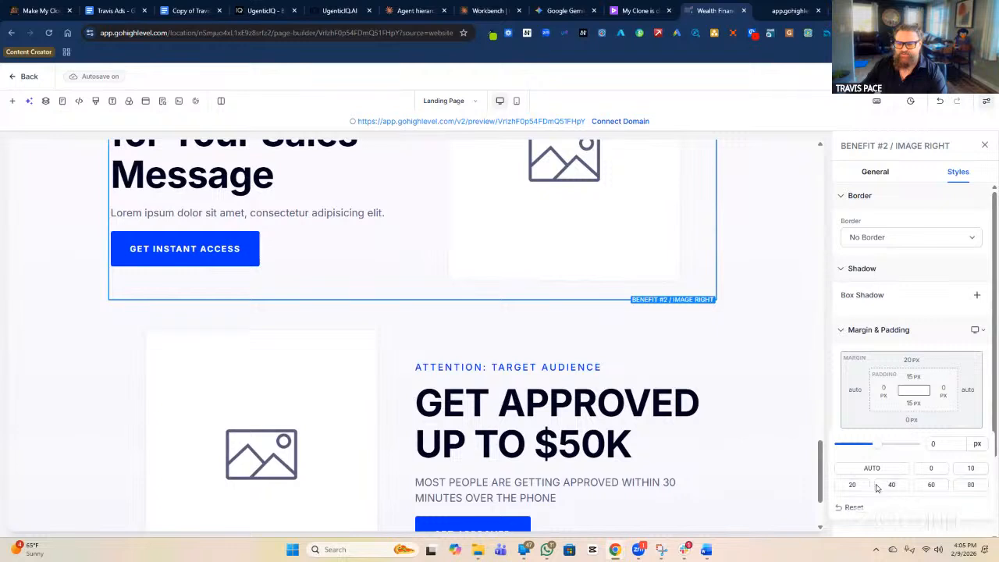
left_click(852, 485)
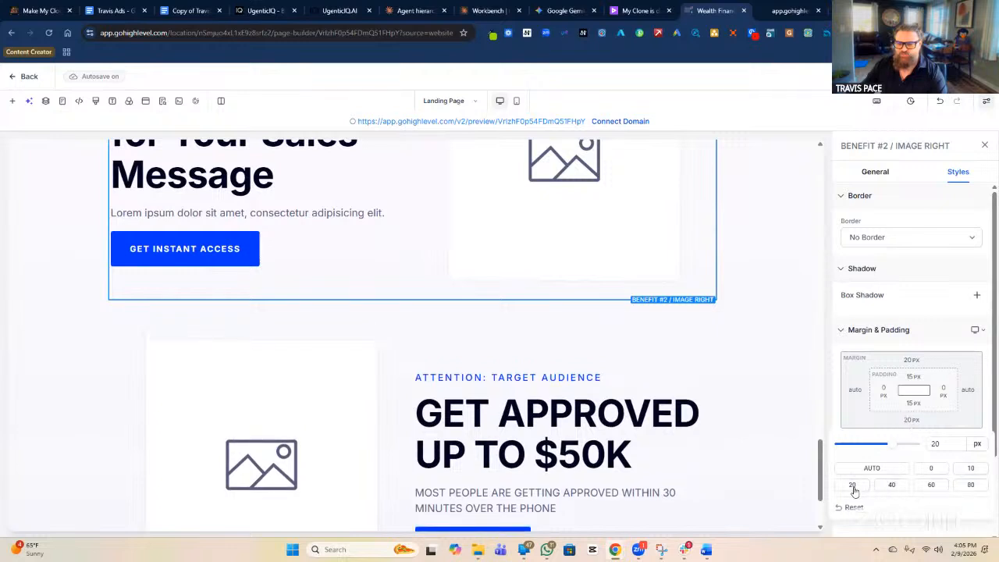
left_click(478, 334)
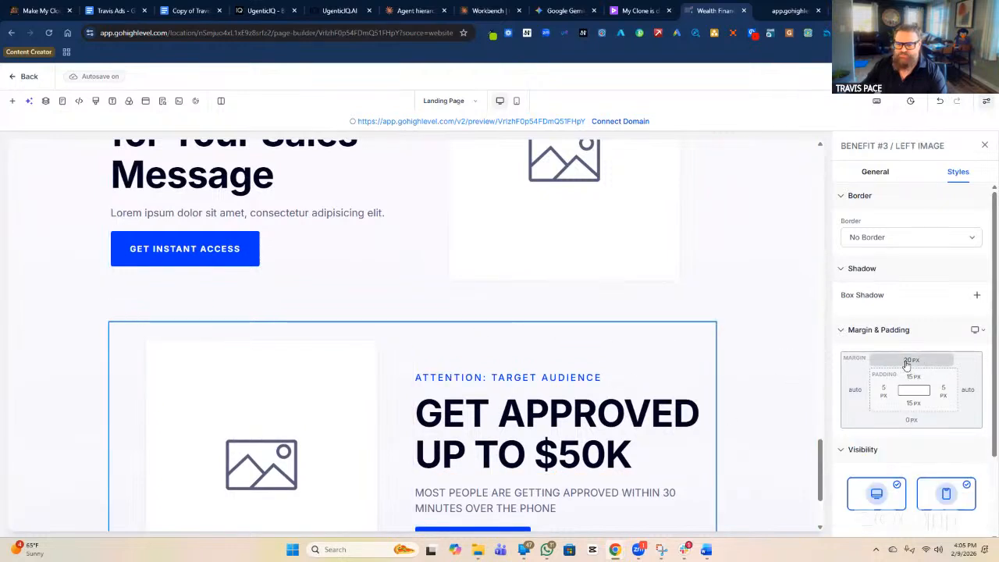
left_click(911, 420)
Set the Benefit #3 row's bottom margin to 20 px.
left_click(852, 485)
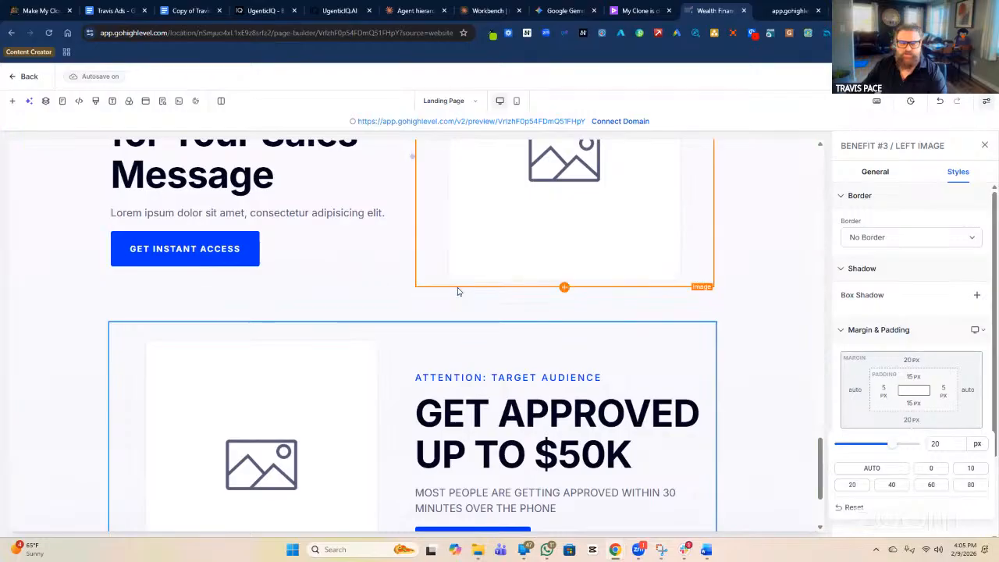
left_click(493, 332)
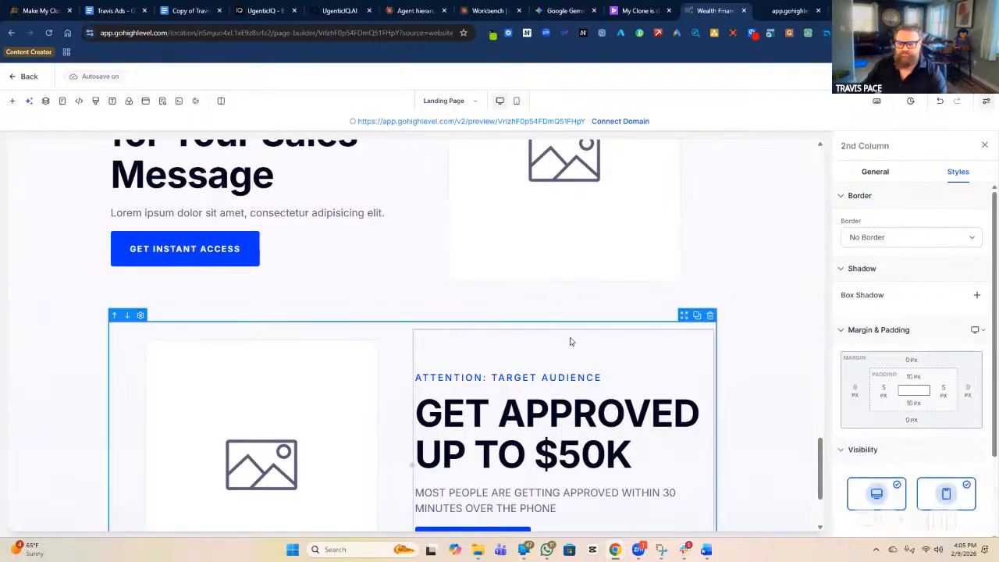
left_click(494, 330)
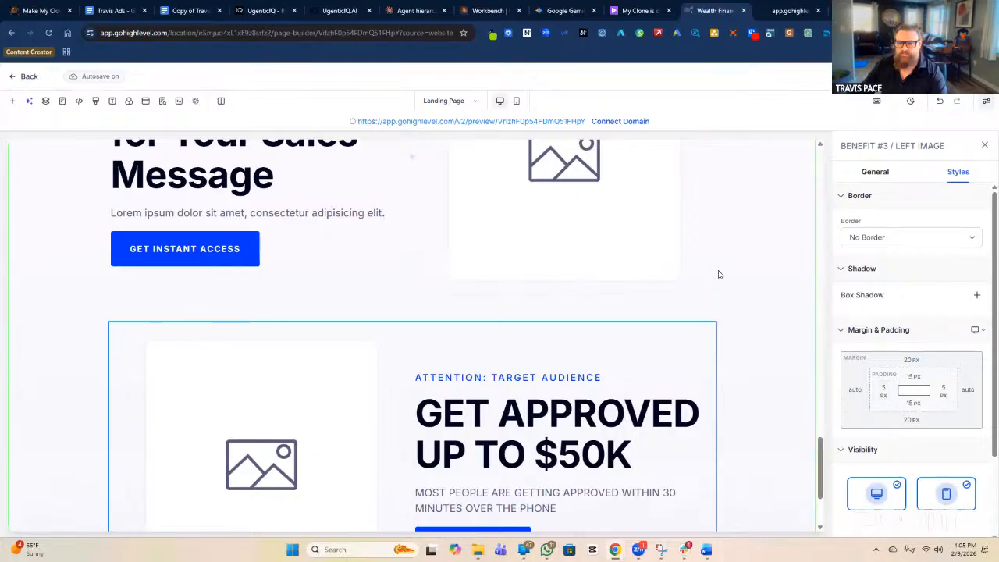
Compare with Benefit #2's padding and set Benefit #3's left and right padding to 0 px.
left_click(706, 304)
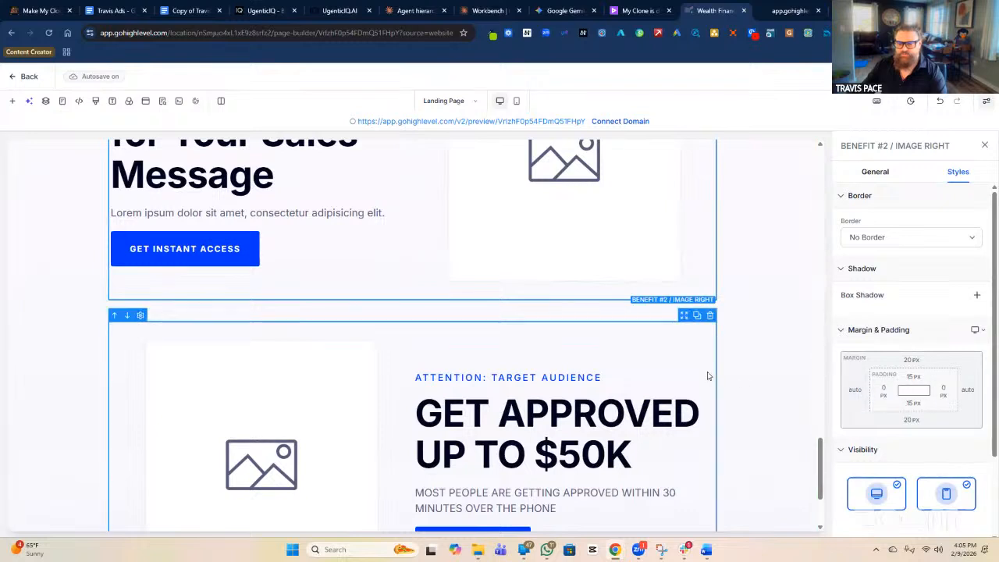
left_click(716, 376)
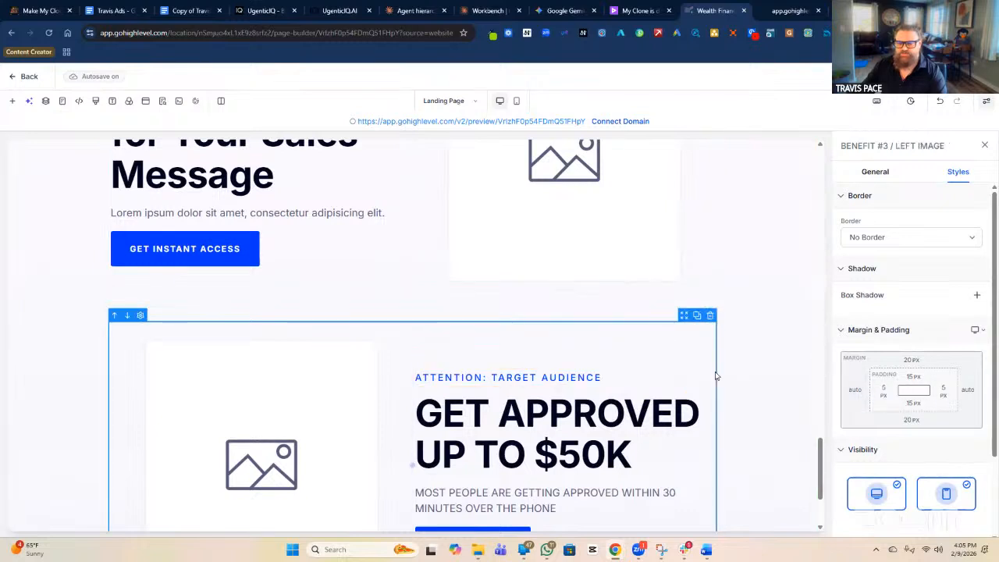
left_click(882, 391)
left_click(941, 391)
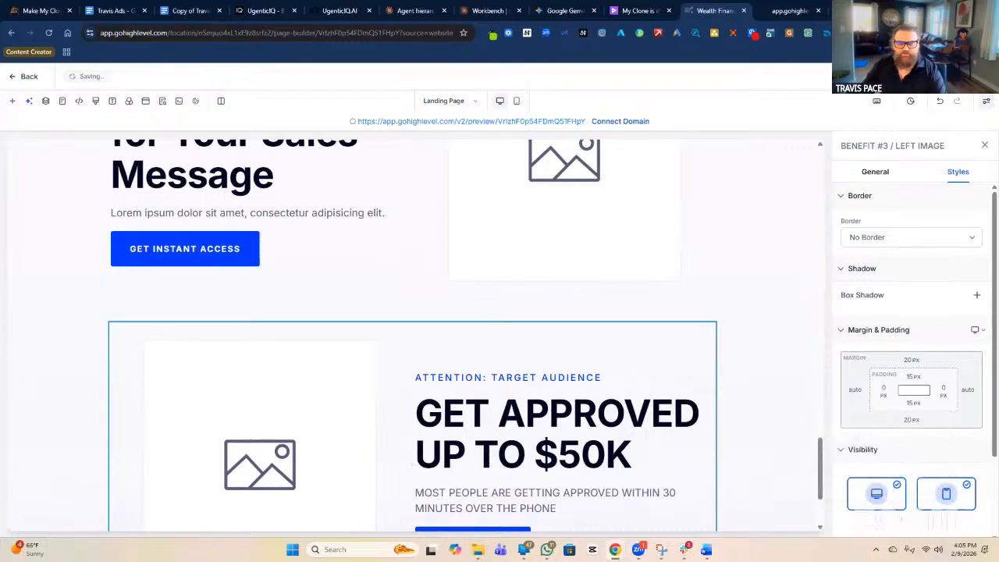
scroll(751, 286, "down", 2)
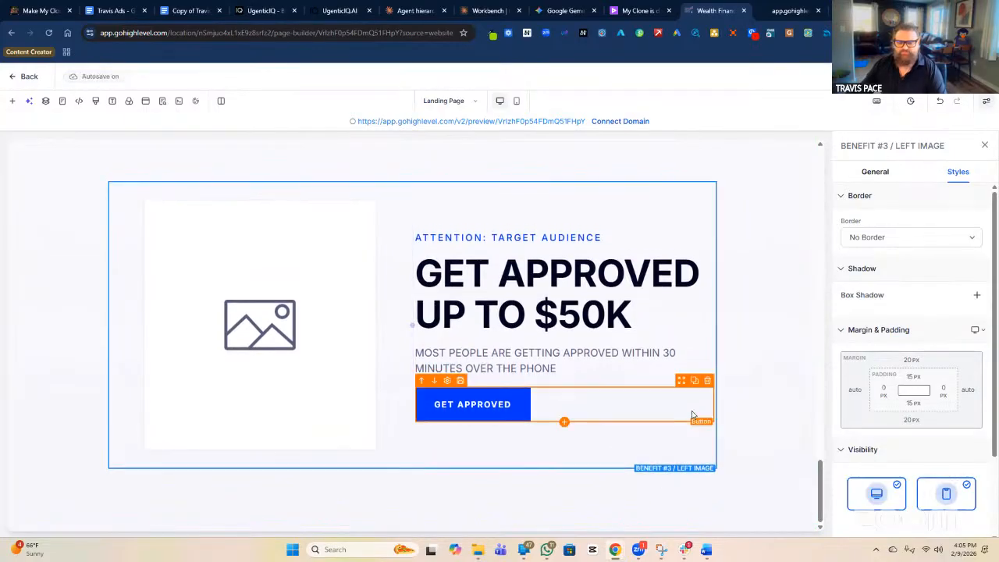
Duplicate the BENEFIT #2 / IMAGE RIGHT row and drop the copy below the Benefit #3 section.
scroll(691, 409, "up", 3)
scroll(754, 237, "up", 1)
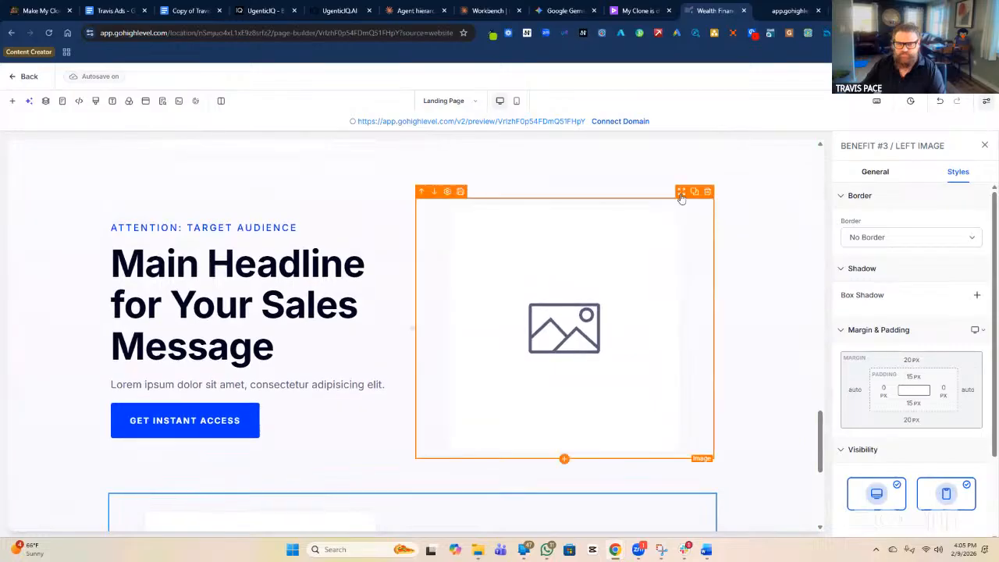
left_click(656, 193)
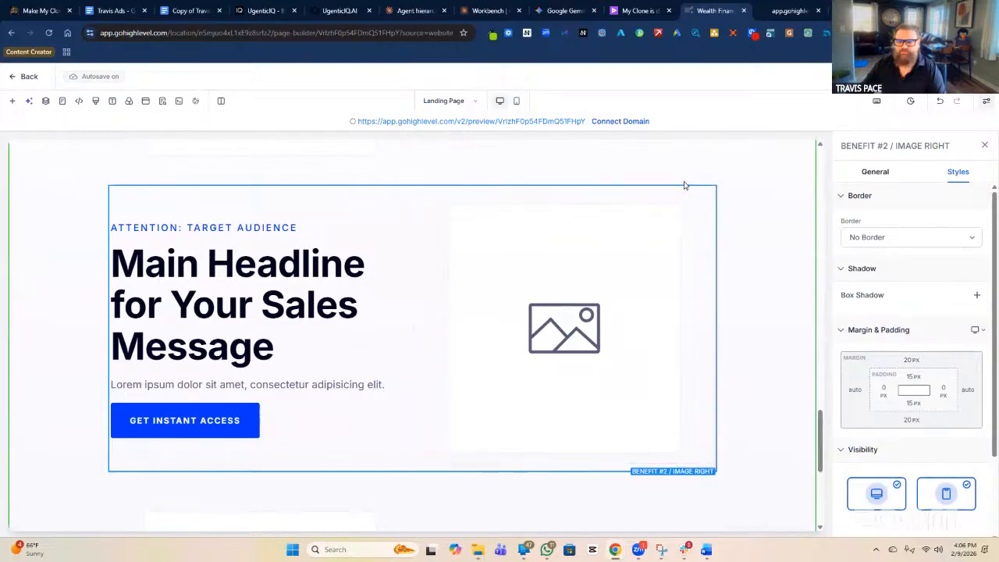
mouse_move(693, 192)
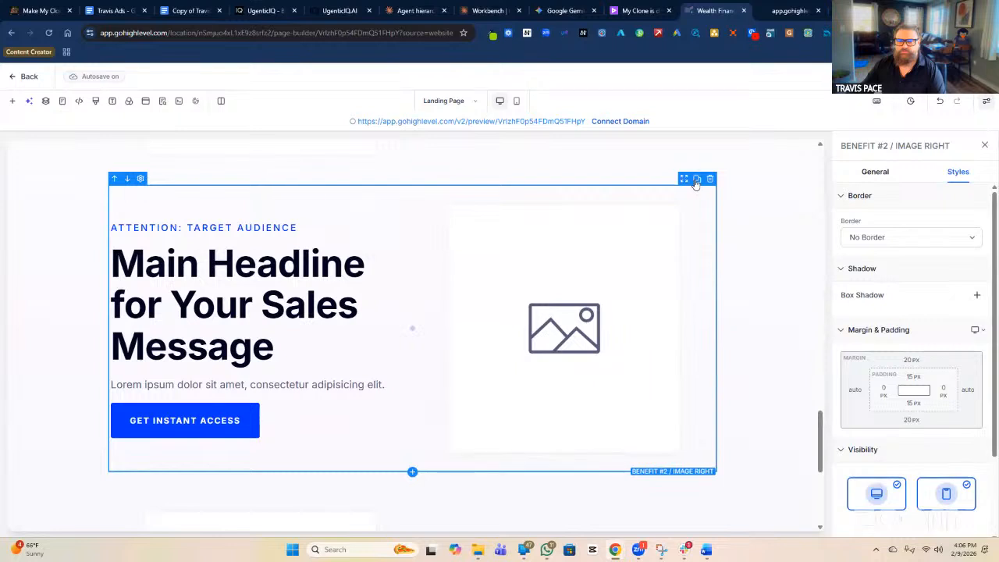
left_click(696, 180)
left_click_drag(683, 187, 654, 442)
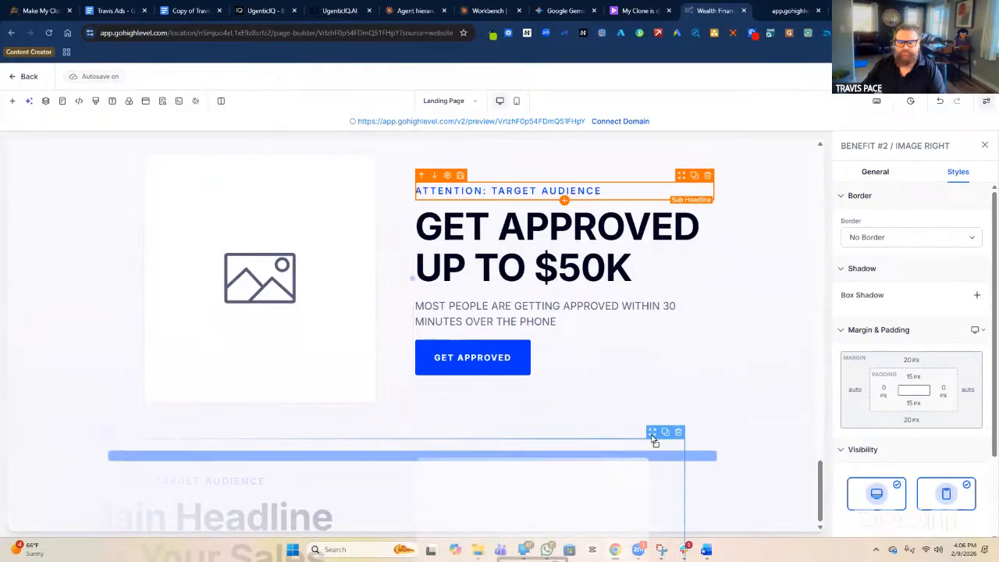
left_click_drag(654, 442, 654, 442)
left_click_drag(654, 442, 654, 440)
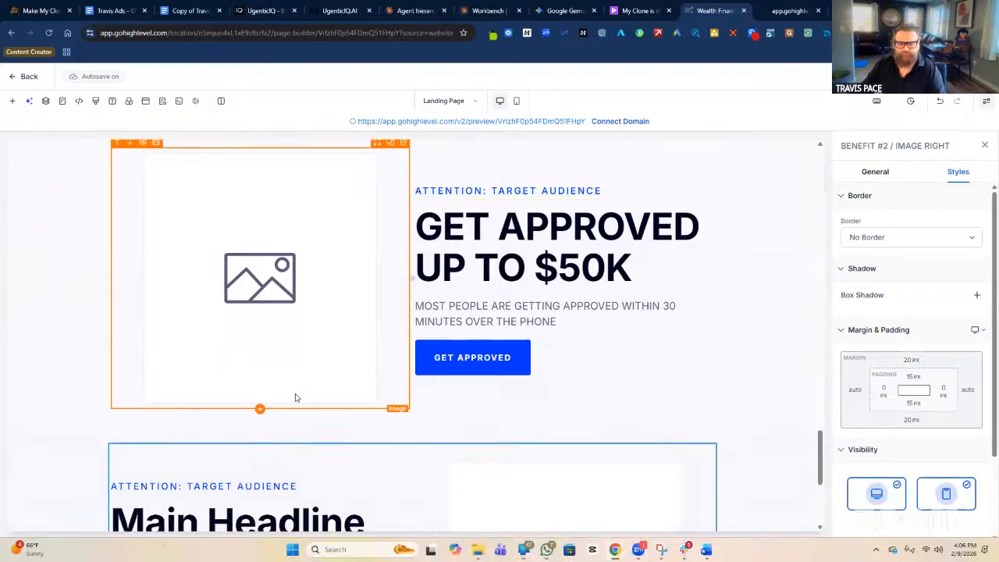
Change the number in the copied row's name from 2 to 4, making 'BENEFIT #4 / IMAGE RIGHT'.
left_click(622, 451)
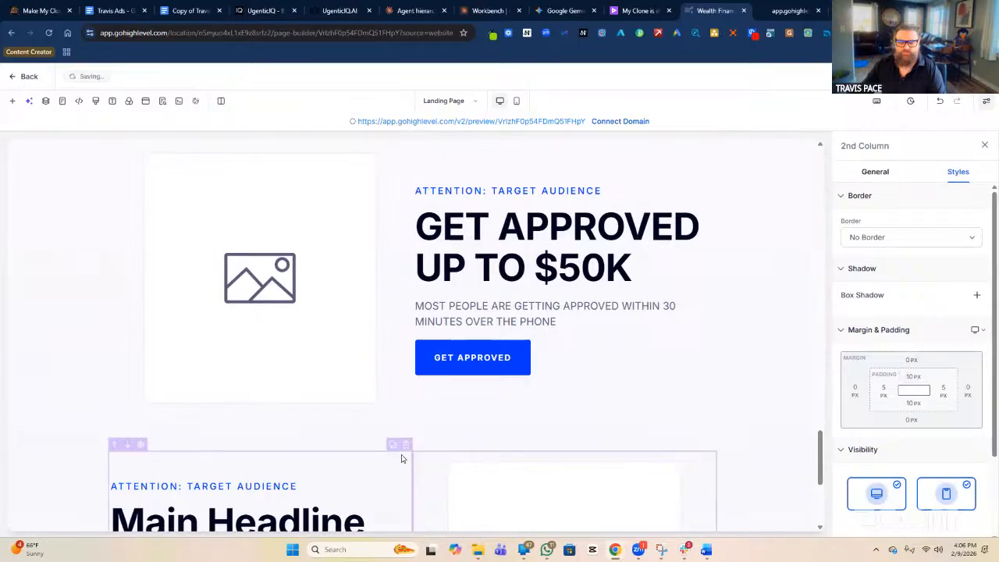
left_click(417, 448)
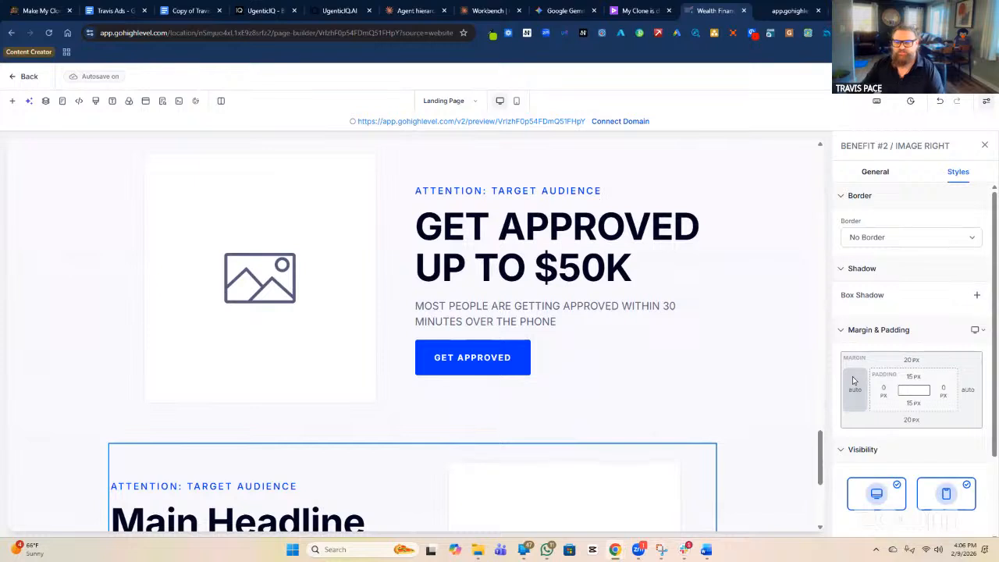
left_click(870, 177)
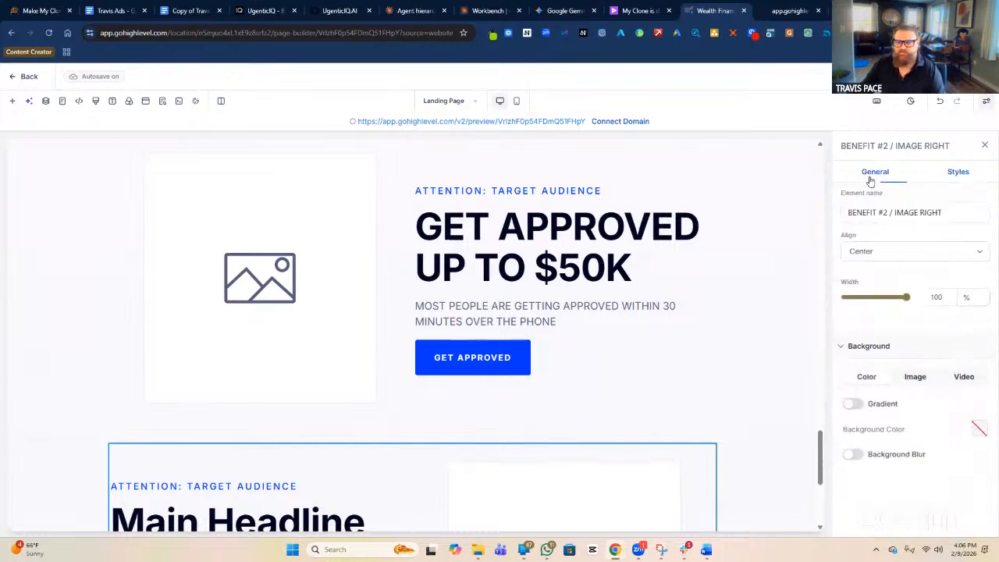
double_click(884, 212)
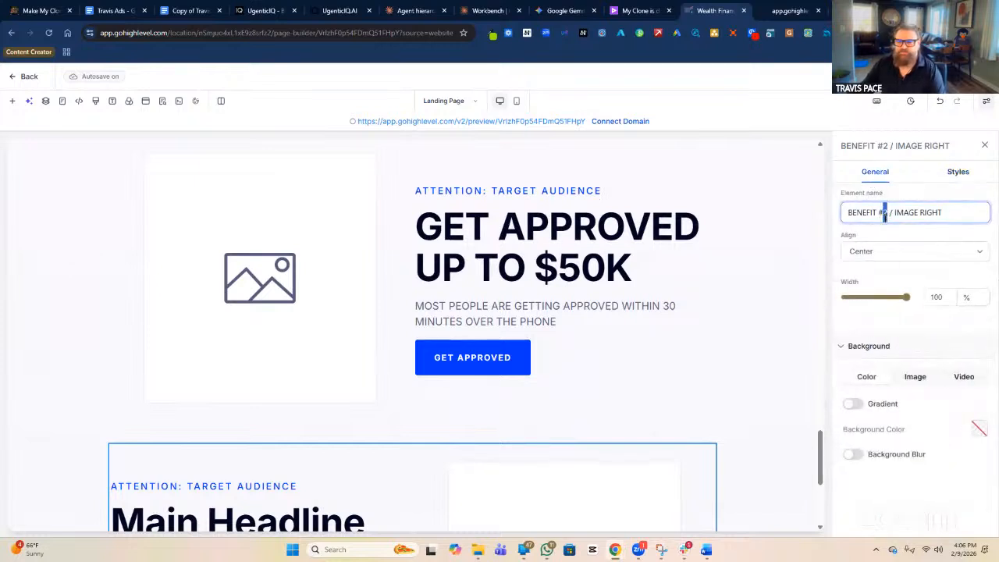
type("4")
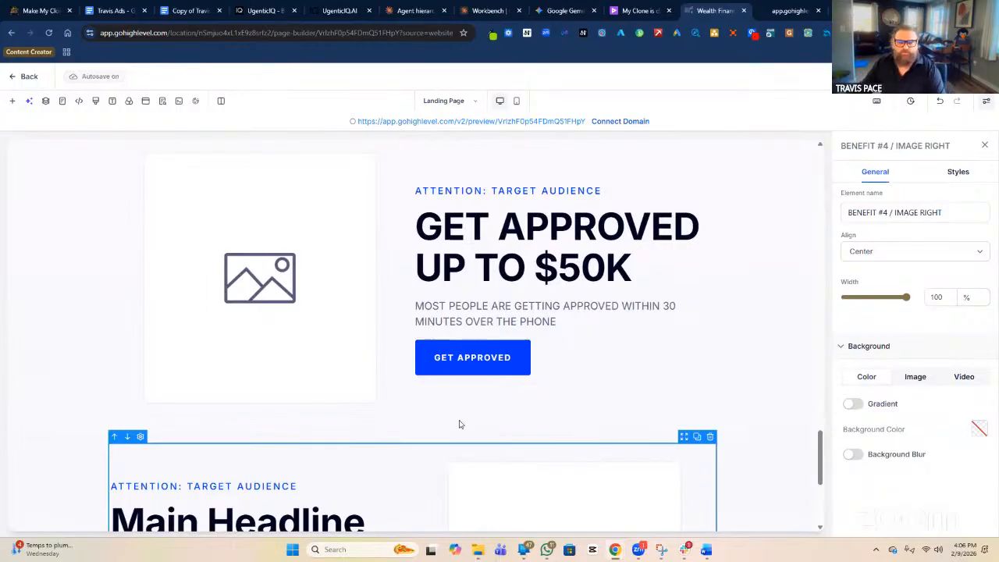
scroll(640, 180, "up", 1)
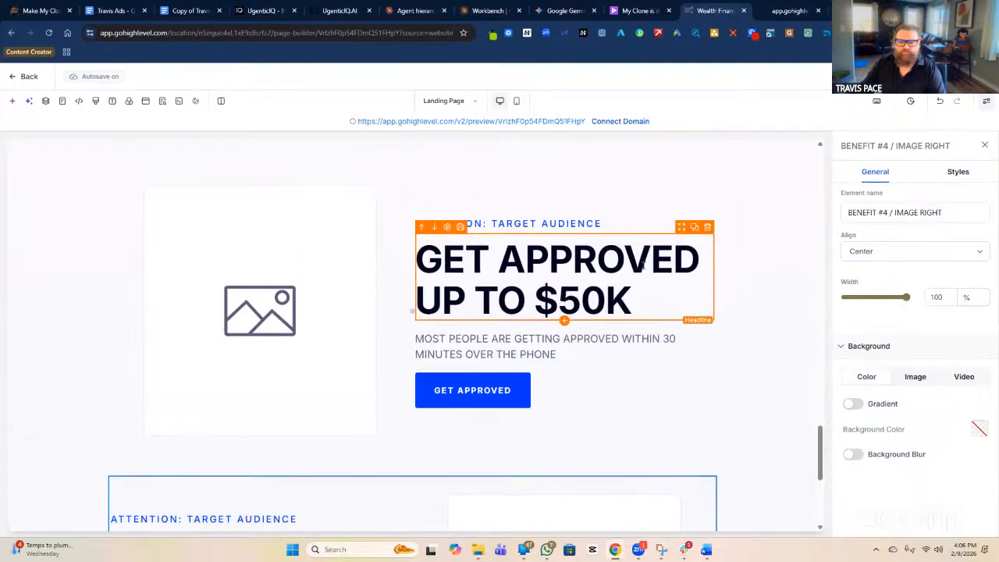
left_click(637, 194)
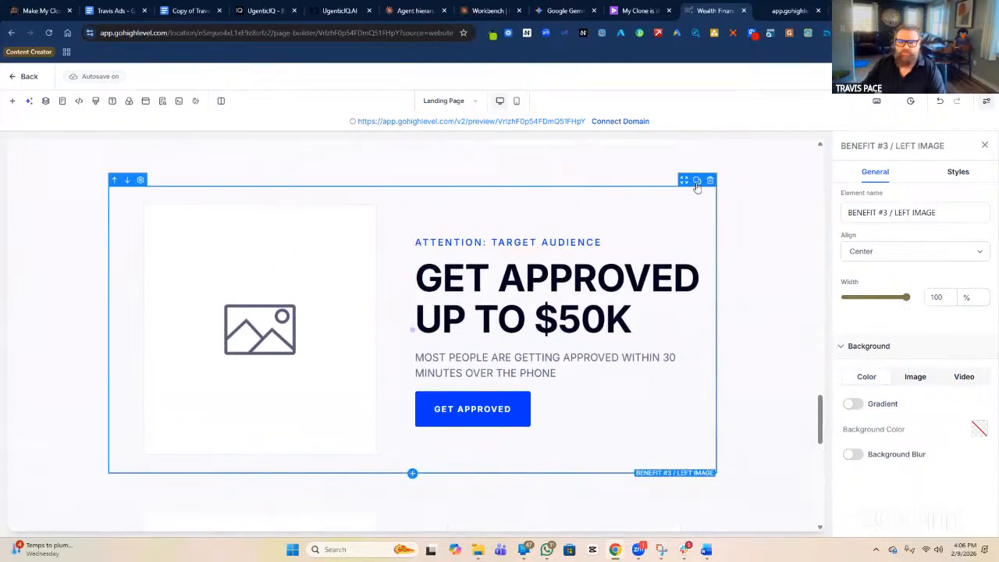
Drag the Benefit #3 copy below Benefit #4 and rename it 'BENEFIT #5 / LEFT IMAGE'.
left_click_drag(685, 184, 434, 466)
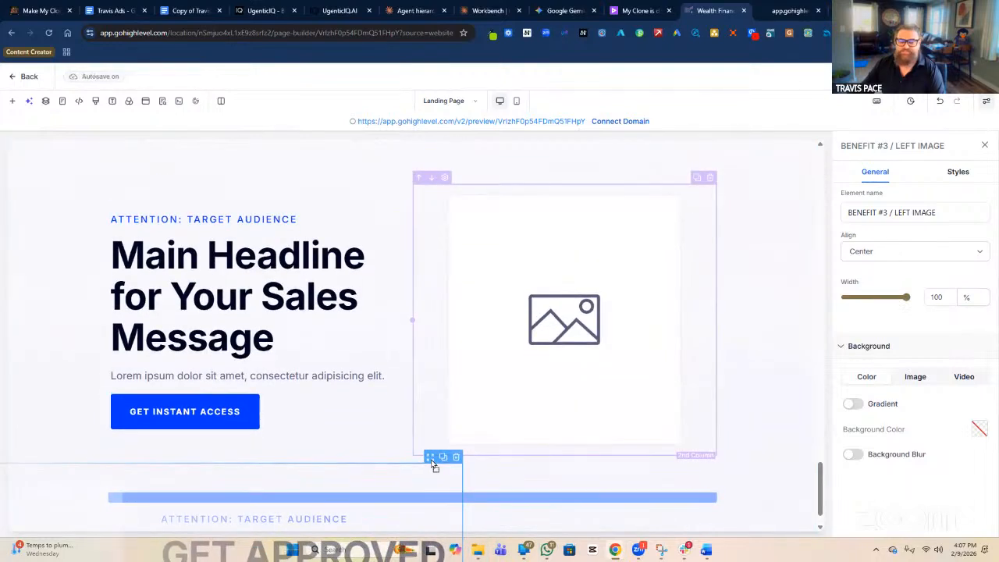
left_click_drag(434, 463, 434, 464)
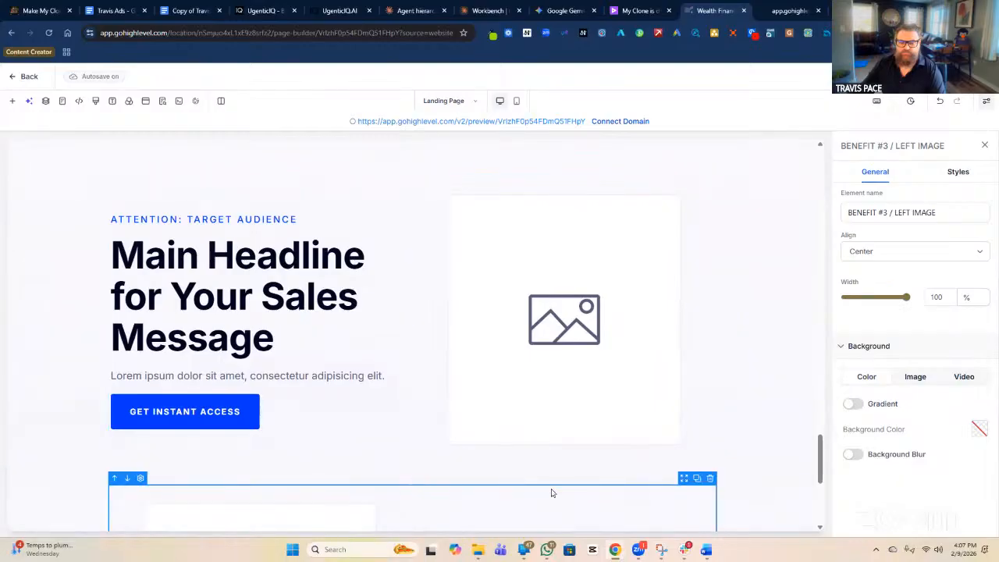
left_click(881, 216)
key("BackSpace")
type("5")
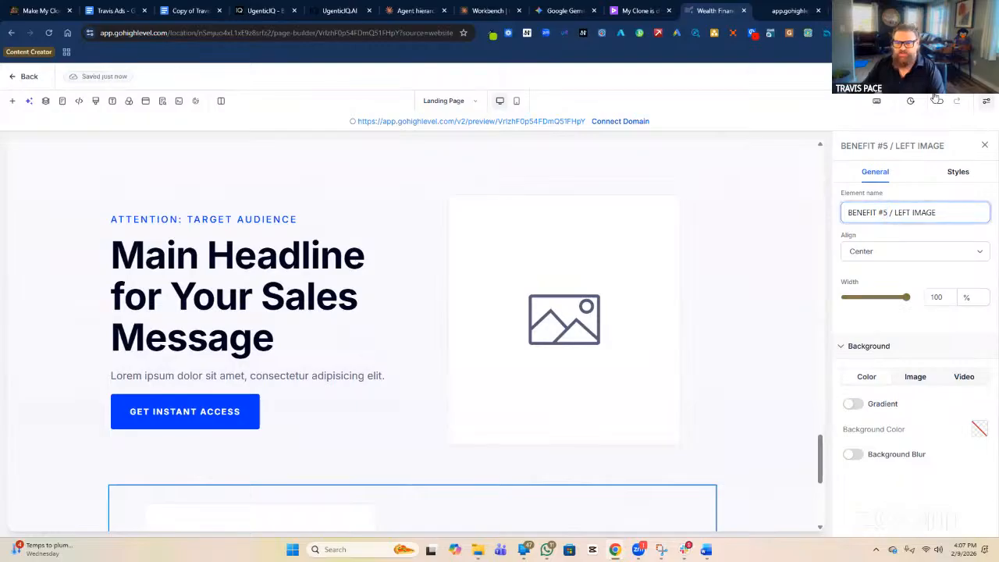
left_click(932, 76)
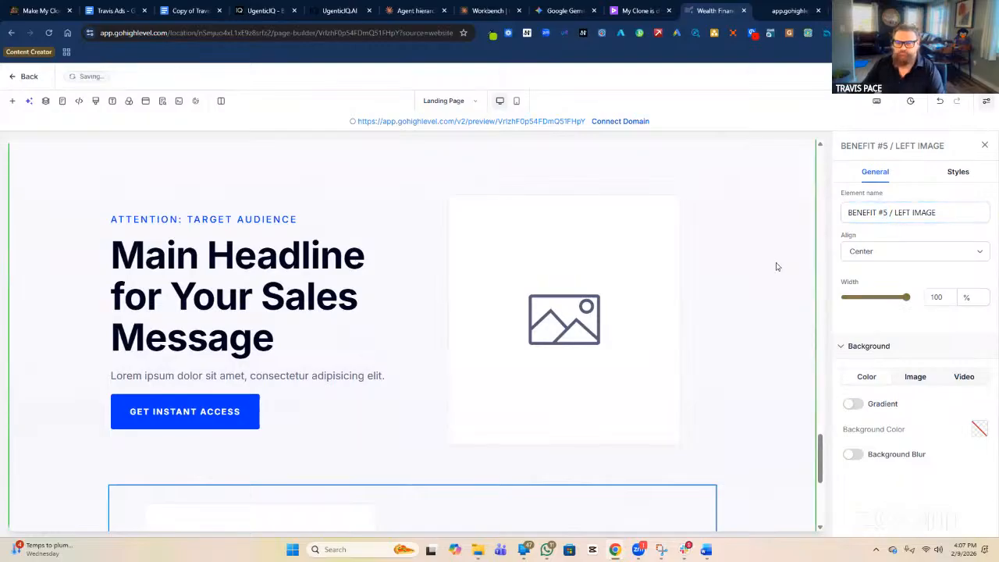
scroll(781, 266, "up", 4)
scroll(777, 267, "up", 4)
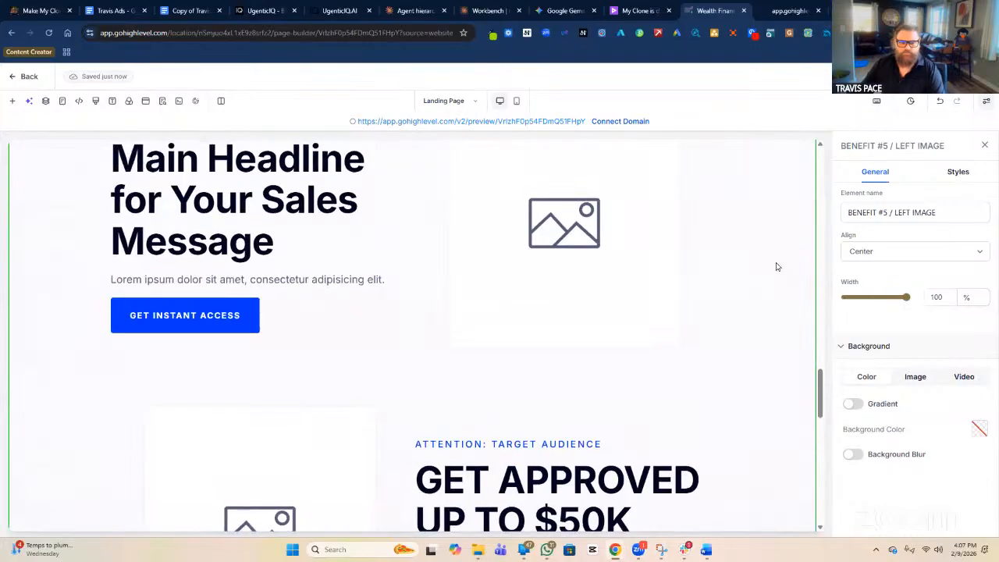
Delete the placeholder image in the GET APPROVED UP TO $50K row and add a Video element there.
scroll(277, 215, "up", 6)
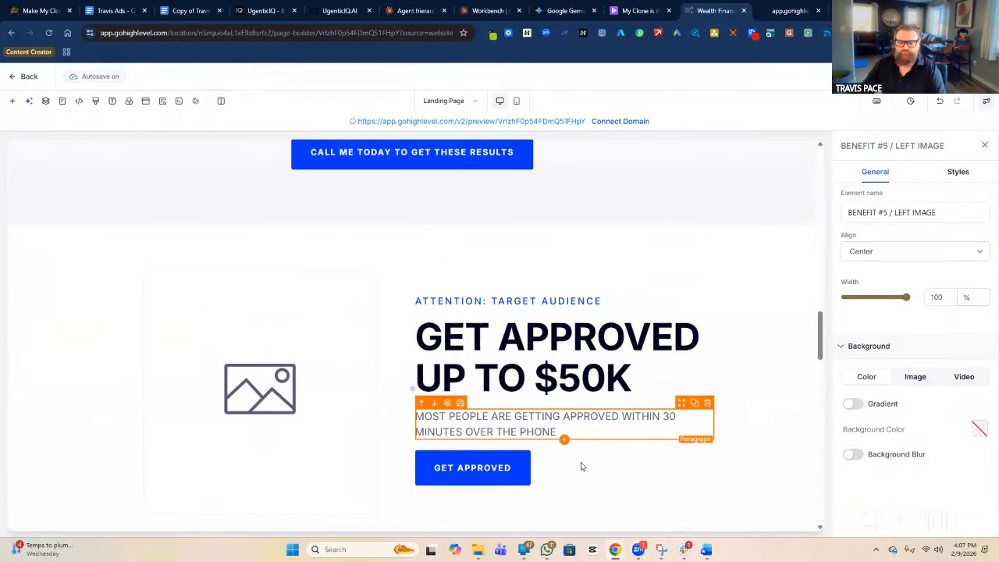
scroll(531, 433, "down", 1)
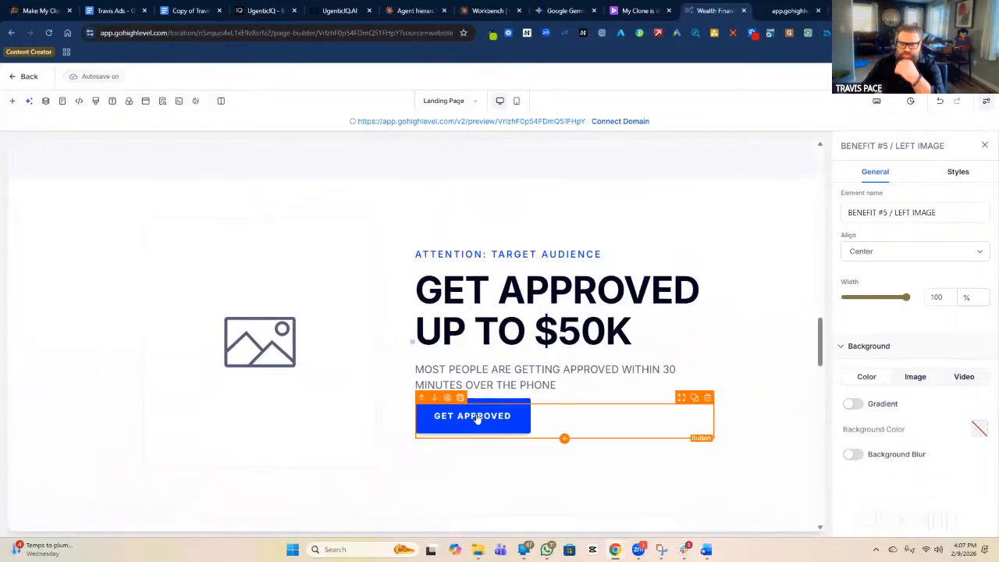
left_click(340, 383)
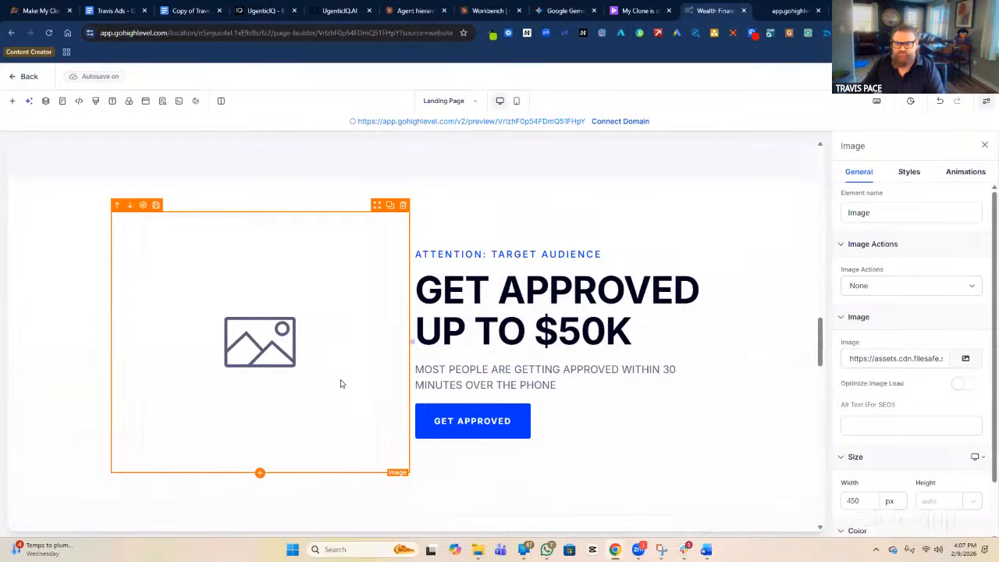
left_click(402, 207)
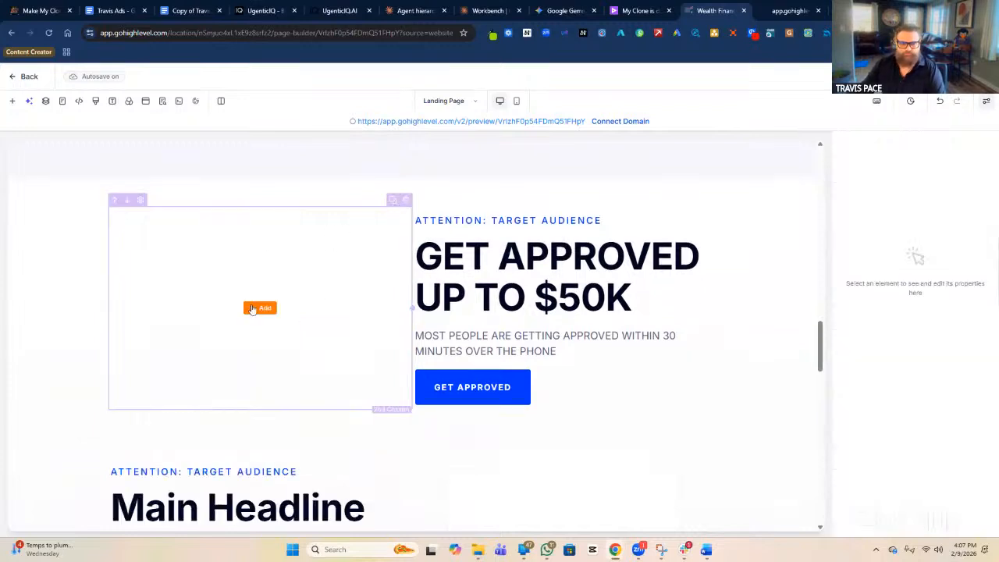
left_click(256, 310)
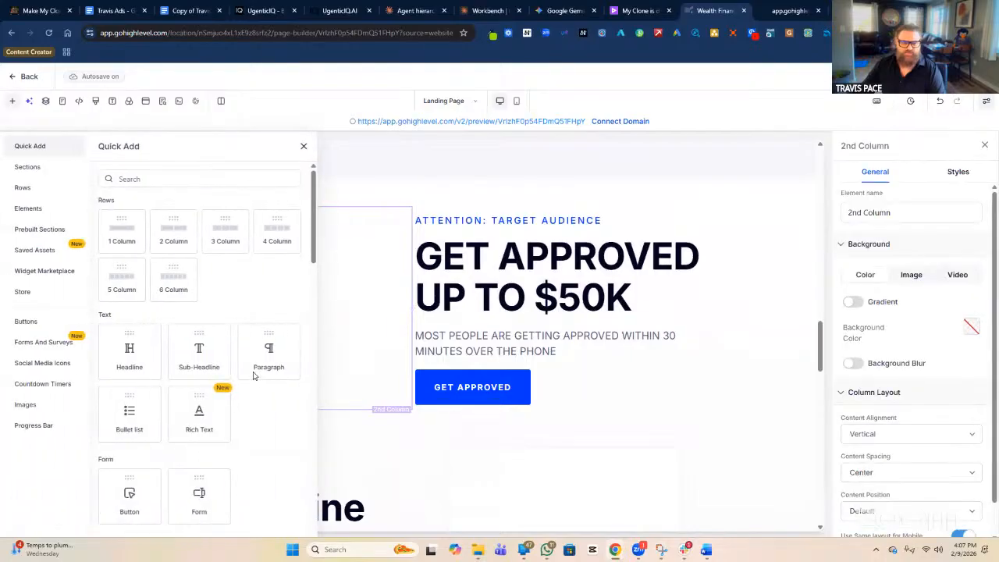
scroll(250, 336, "down", 5)
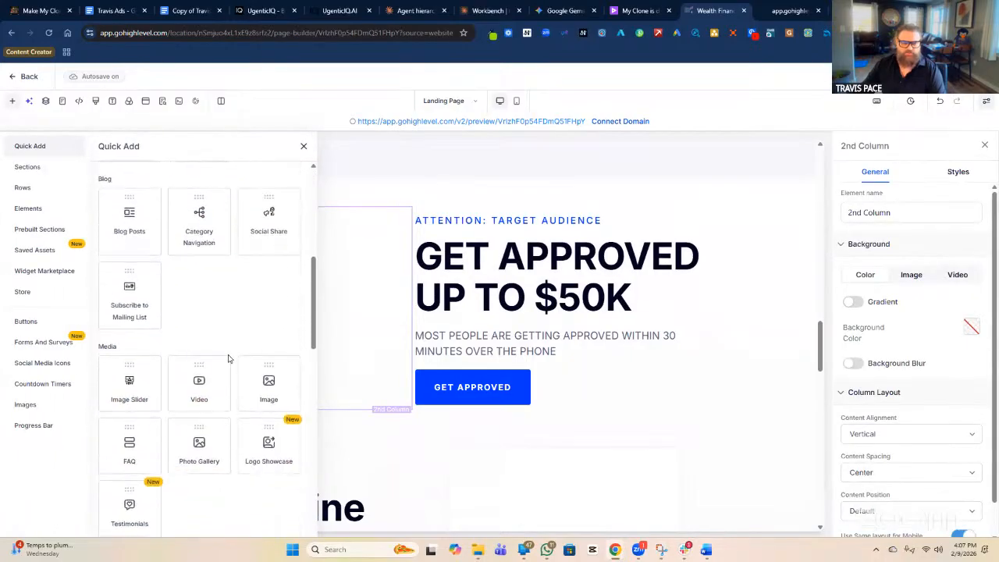
left_click(200, 386)
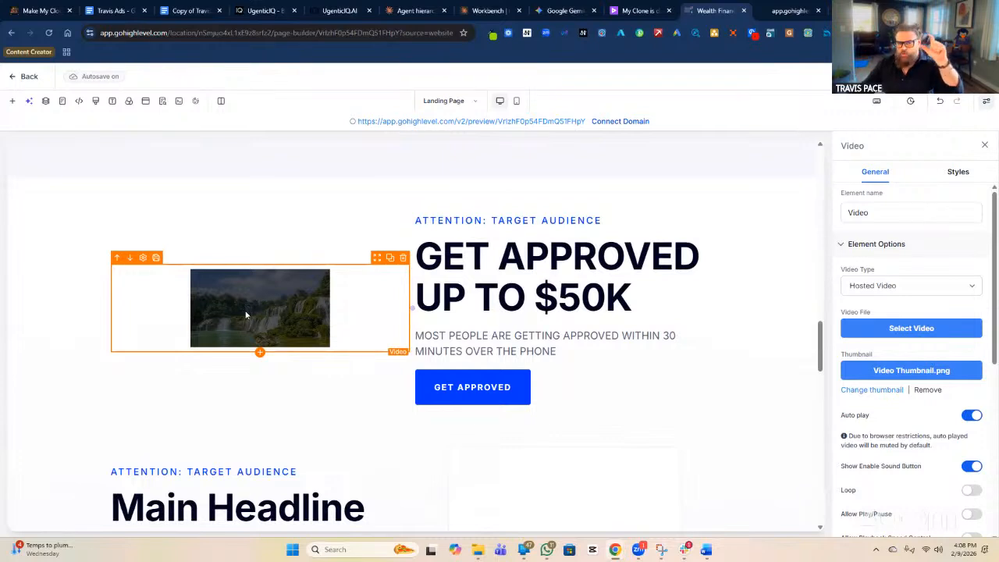
Change the next benefit row's Main Headline to 'GUARENTEED COVERAGE'.
scroll(245, 315, "down", 3)
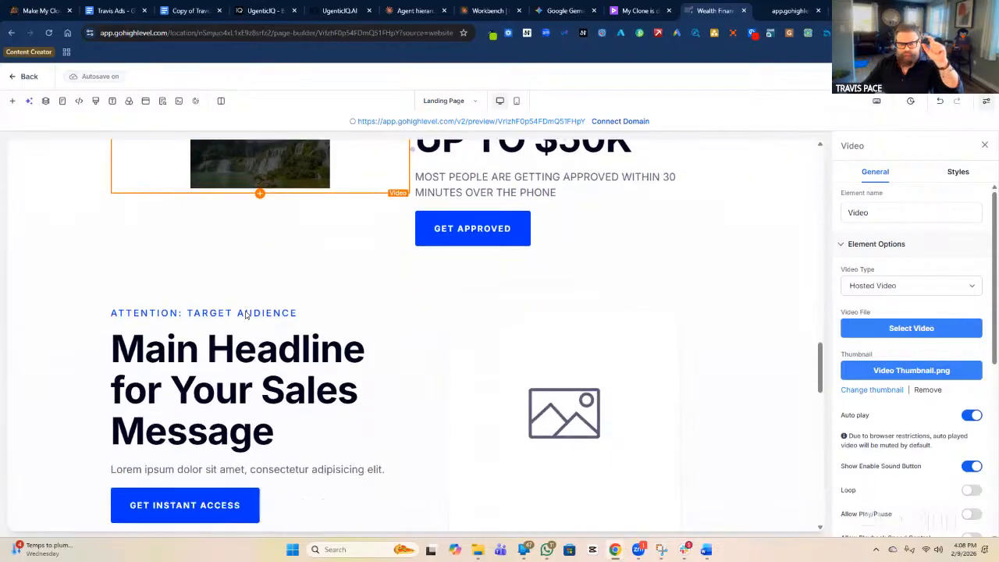
left_click(252, 341)
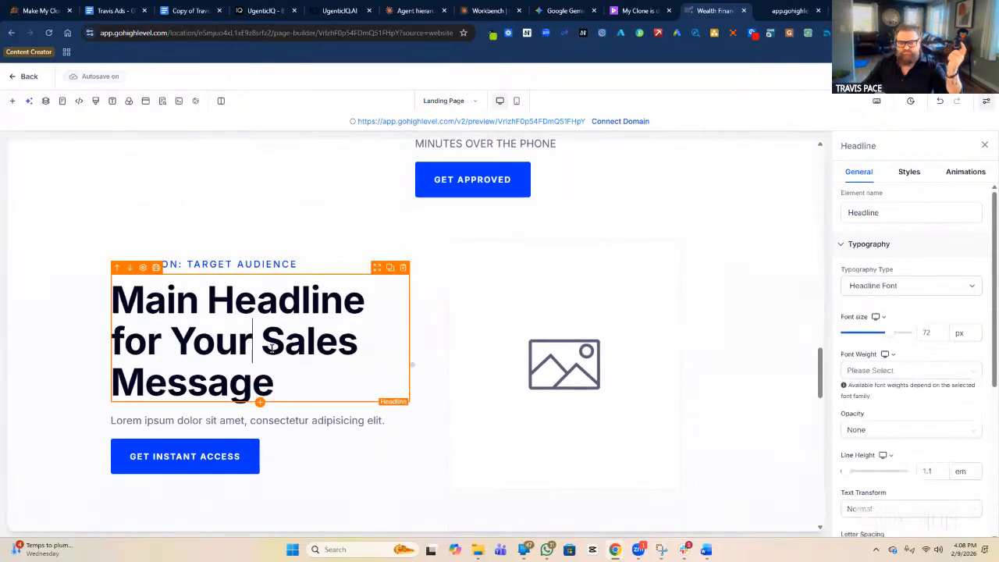
triple_click(277, 349)
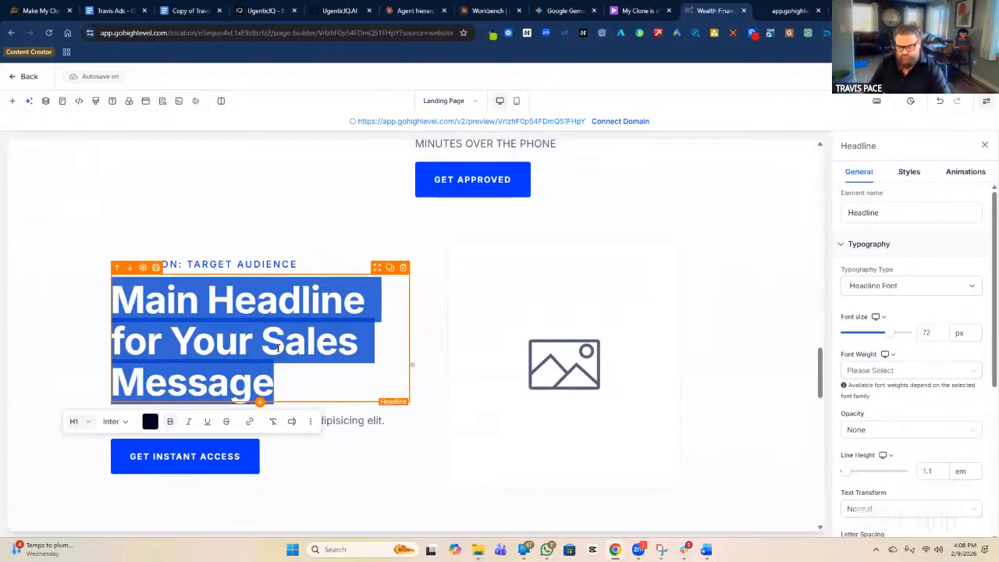
type("gUAR")
key("BackSpace")
key("BackSpace")
key("BackSpace")
key("BackSpace")
type("G")
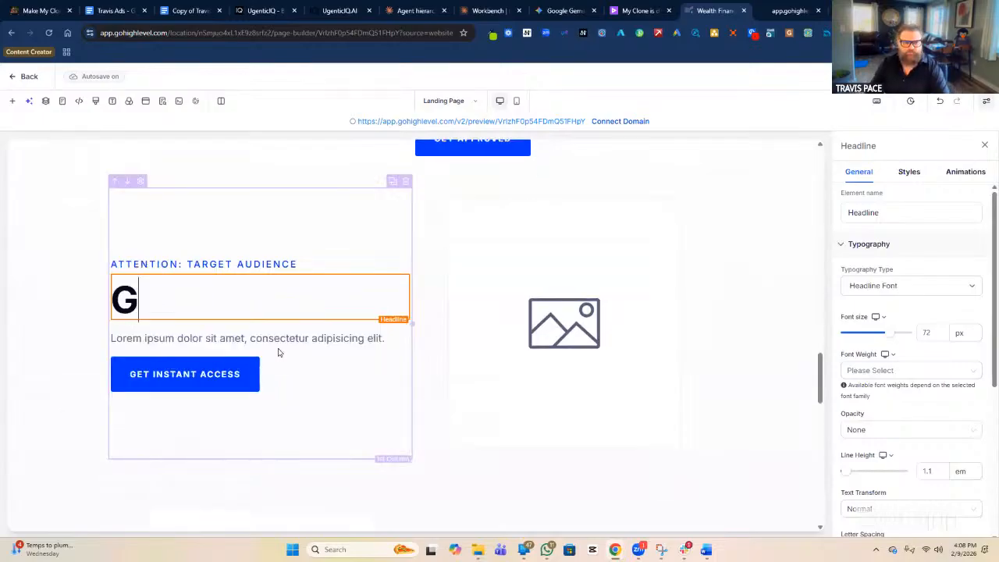
type("UARENT")
key("BackSpace")
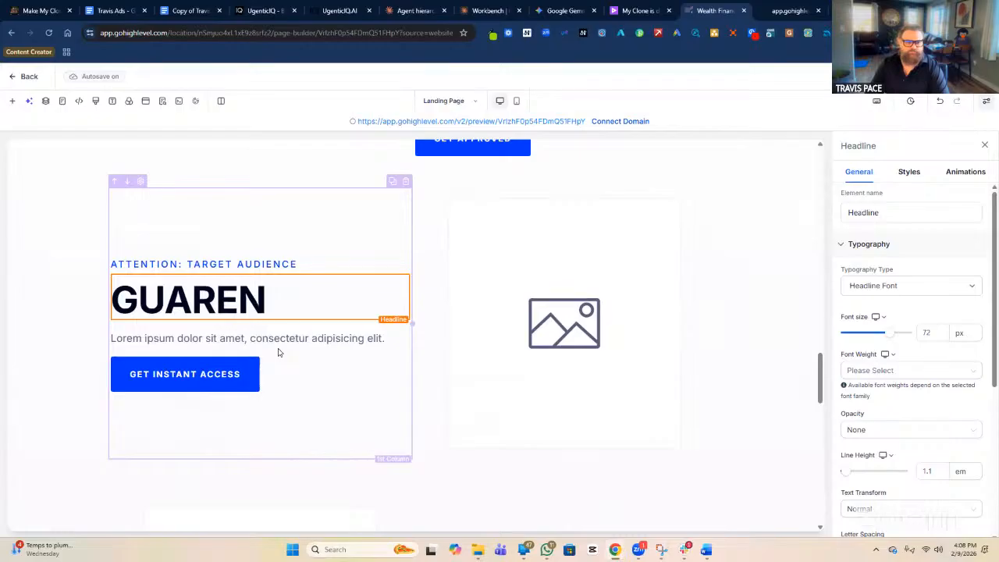
type("TEED CO")
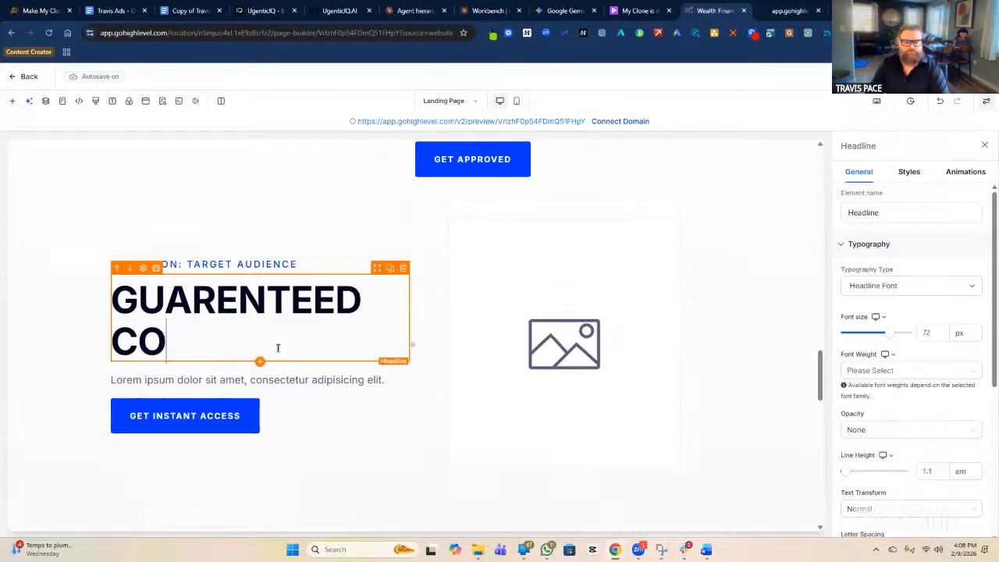
type("VERAGE")
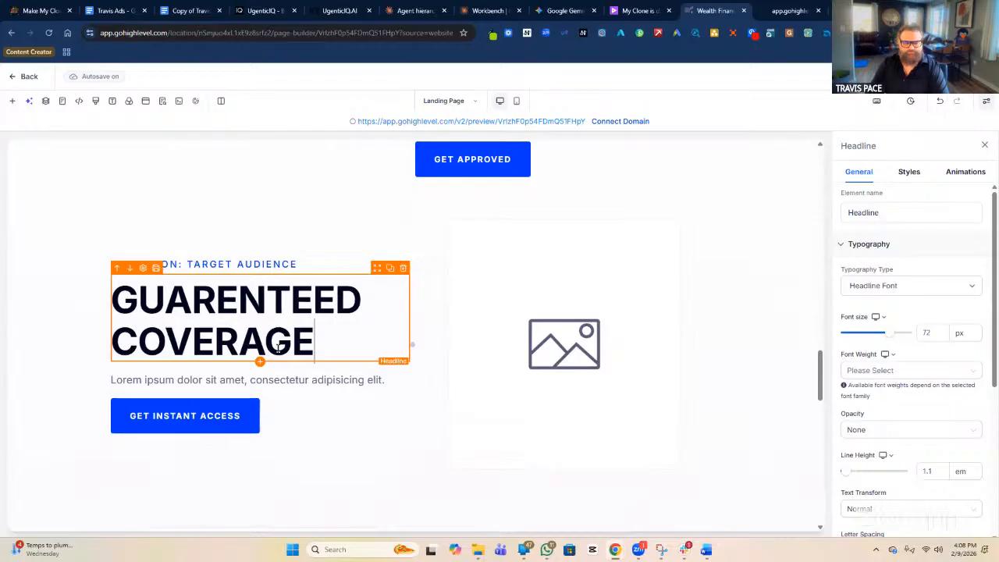
Replace the row's placeholder paragraph with 'NO MEDICAL QUESTIONS, NO MEDICAL EXAMS'.
double_click(290, 380)
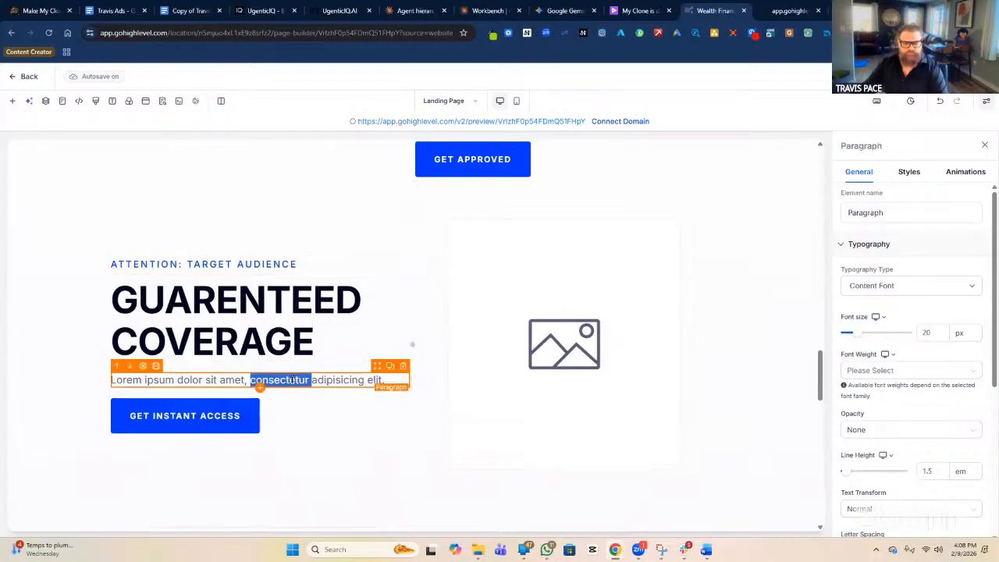
key("ctrl+a")
type("NO MEDICAL QUESTION")
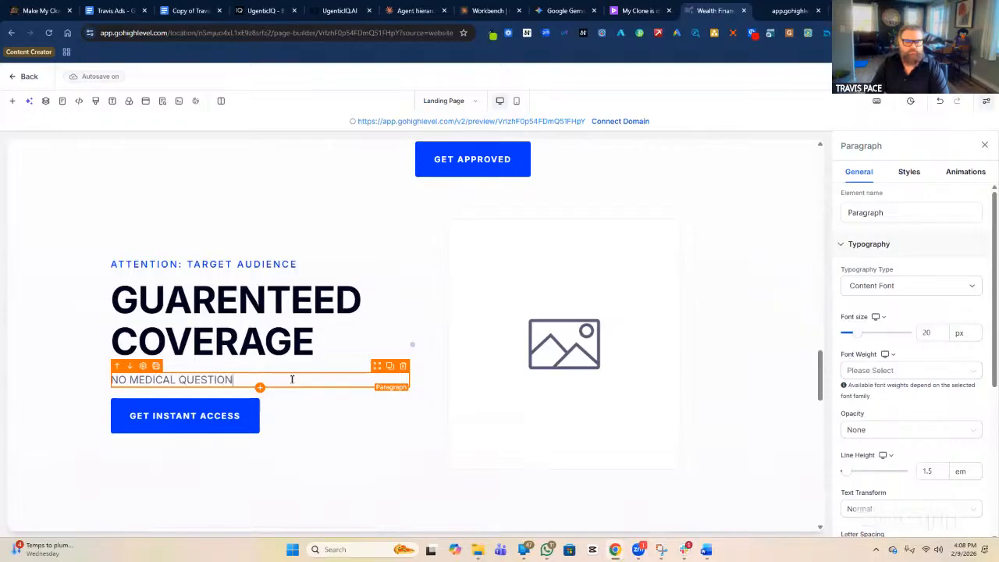
type("S, NO MEDICAL EXAMS")
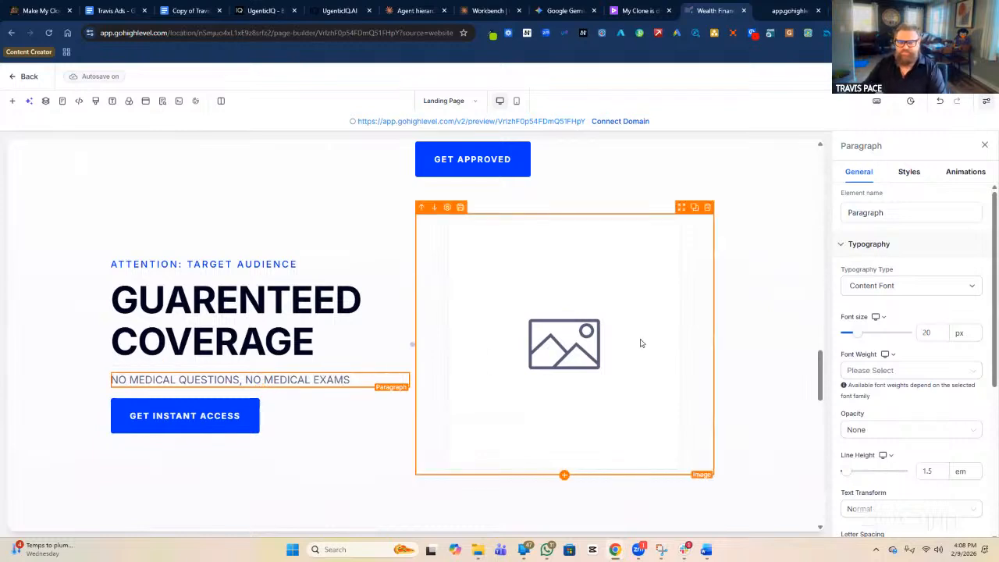
Delete the row's placeholder image and add a Video element to the emptied column.
left_click(614, 370)
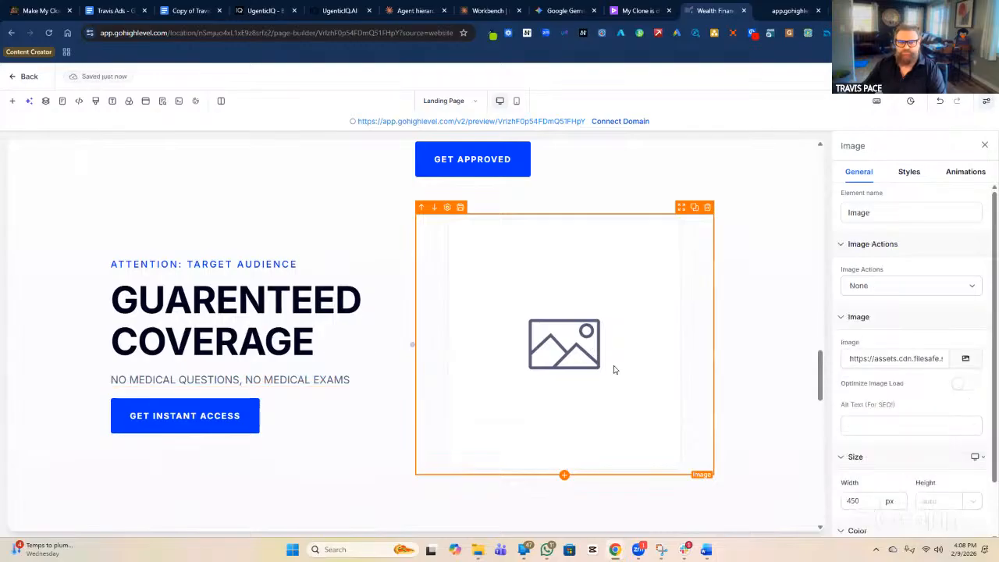
left_click(708, 209)
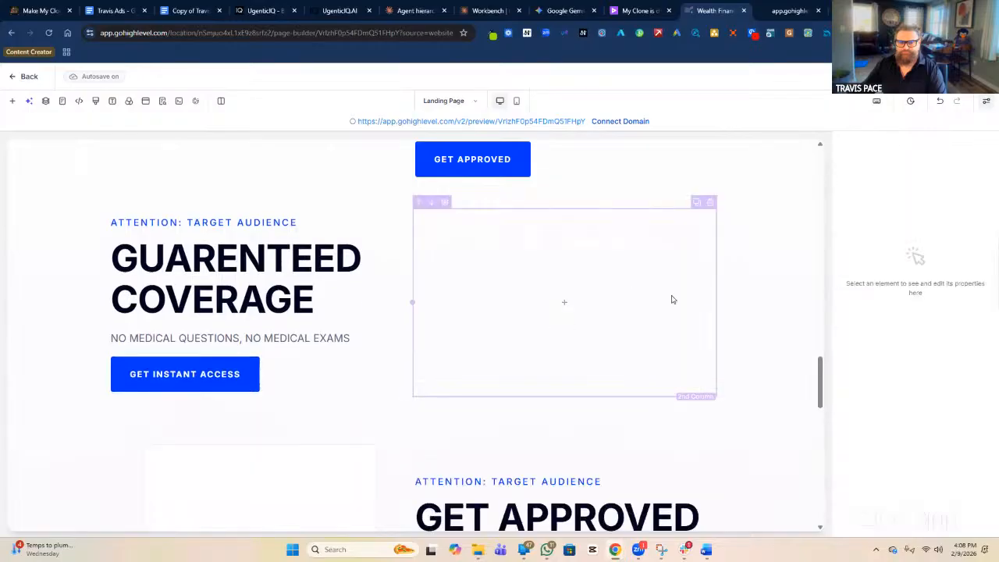
left_click(568, 304)
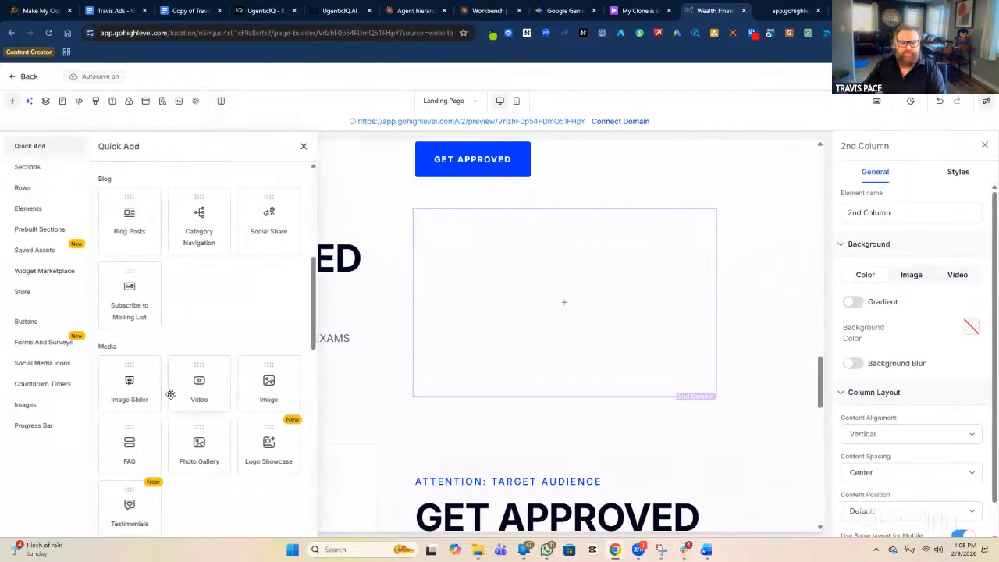
left_click(187, 388)
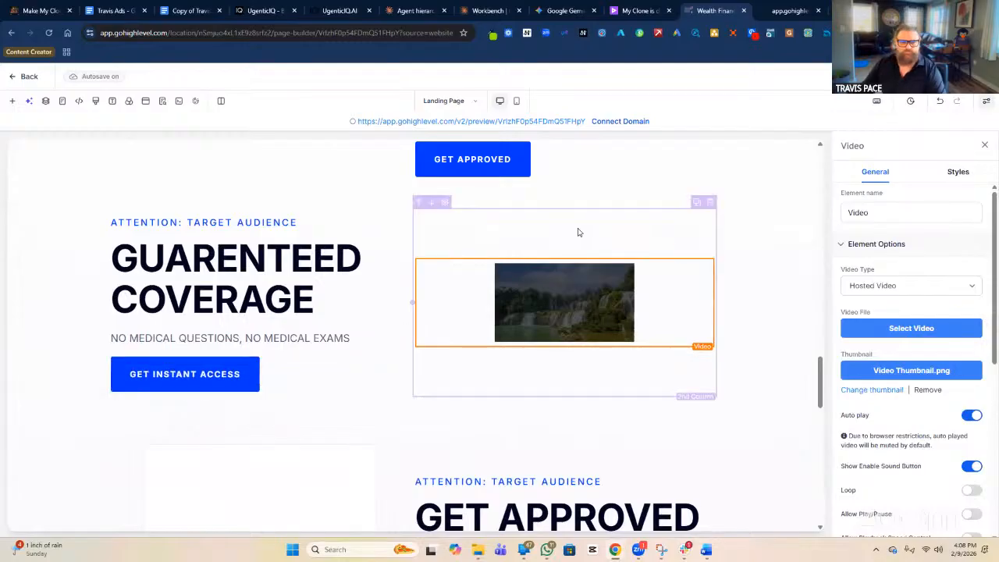
Name the new video element 'GUARANTEED COVERAGE Video'.
left_click(845, 216)
type("gU")
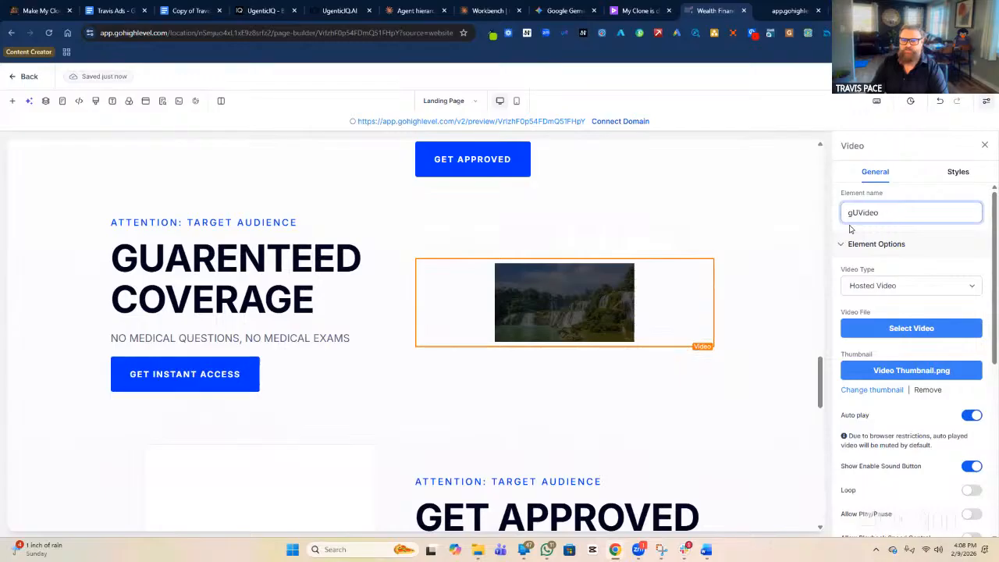
key("BackSpace")
type("GUARANT")
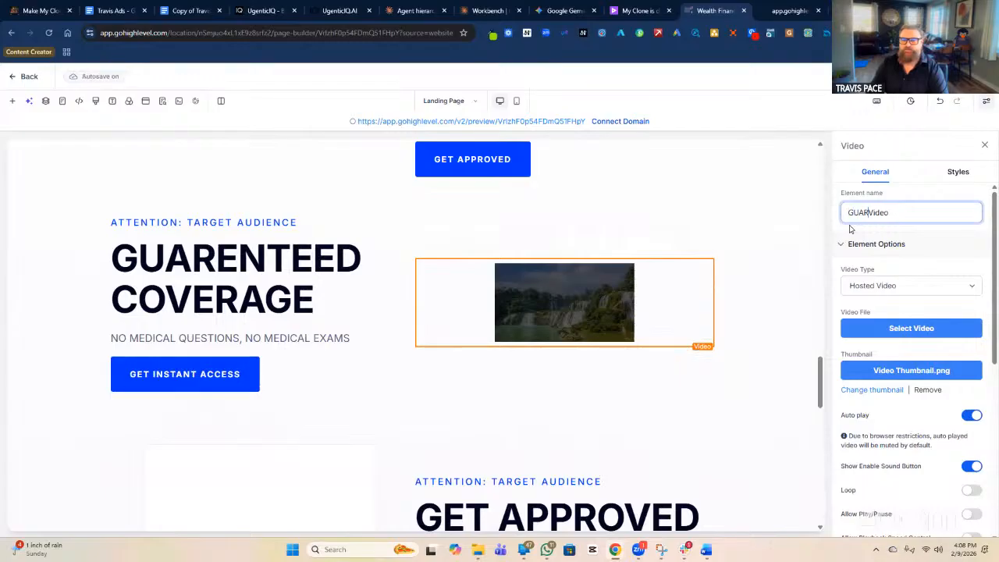
type("EED COVE")
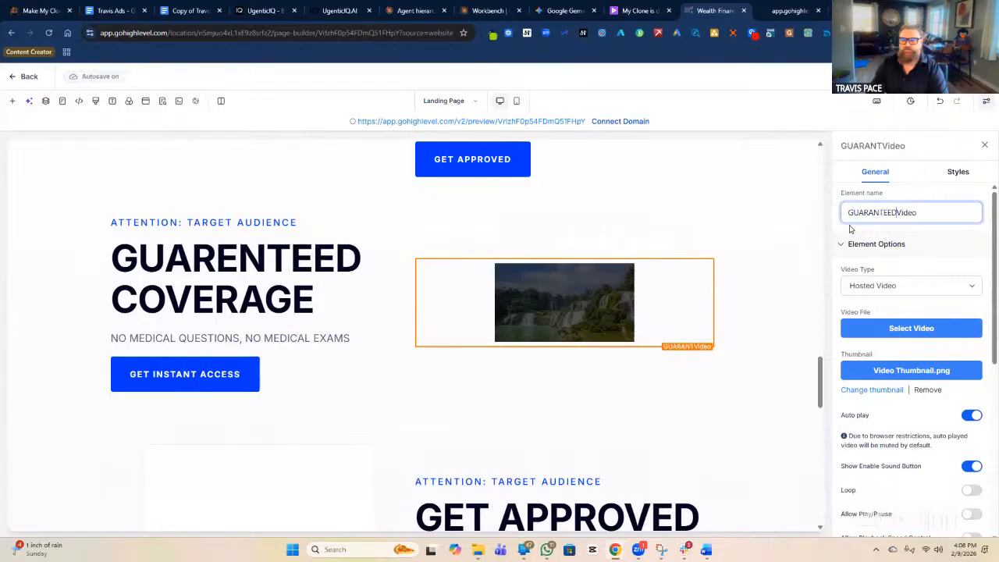
type("RAGE")
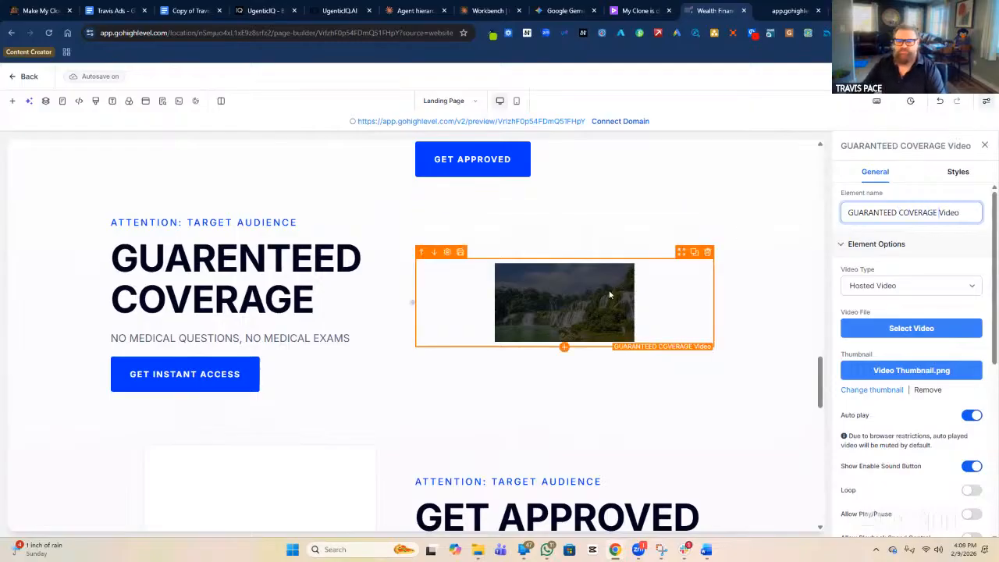
Rename the $50K row's video element to 'GET APPROVED IN MINUTES Video'.
scroll(595, 288, "up", 3)
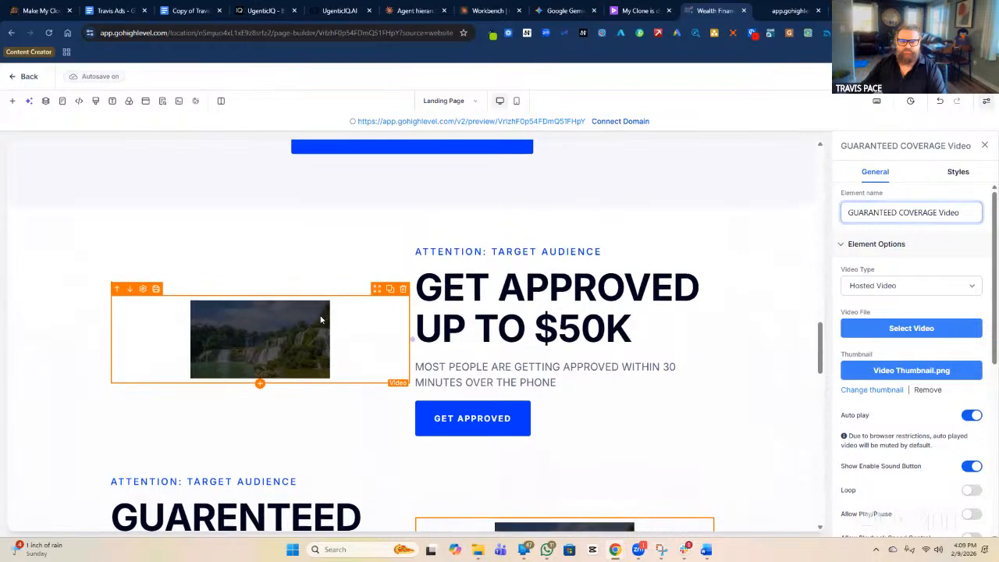
left_click(323, 300)
left_click(848, 212)
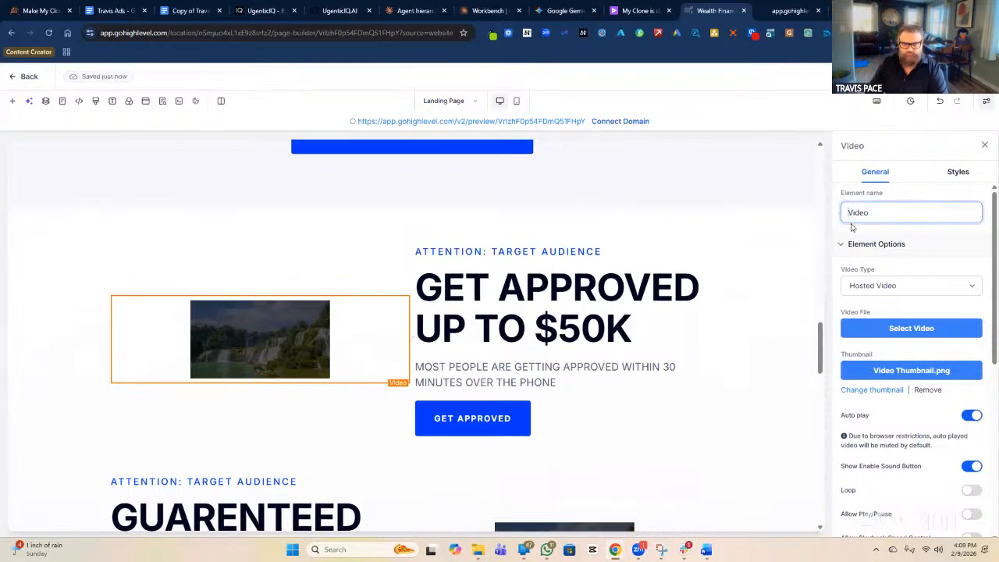
type("GET APPROVE")
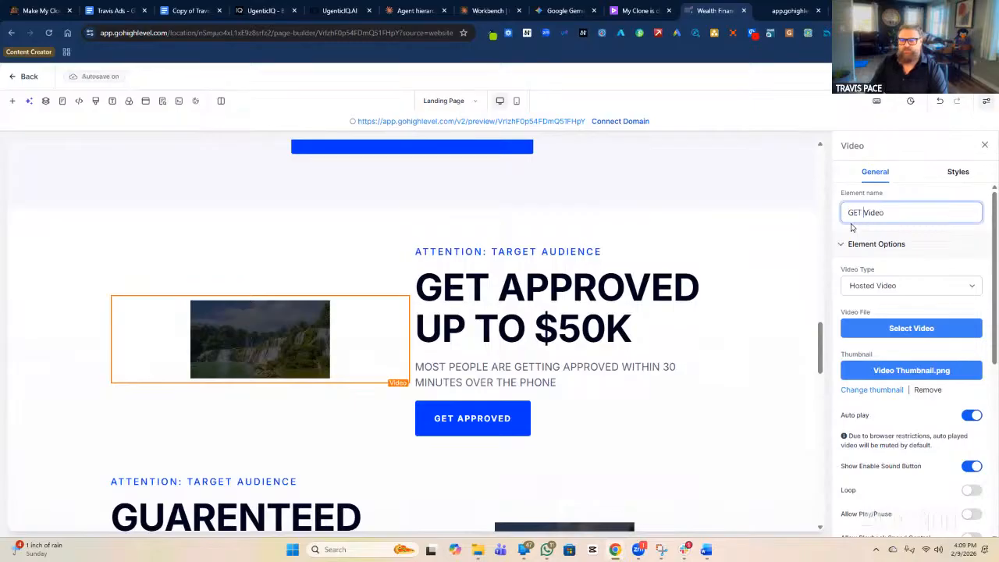
type("D IN MINU")
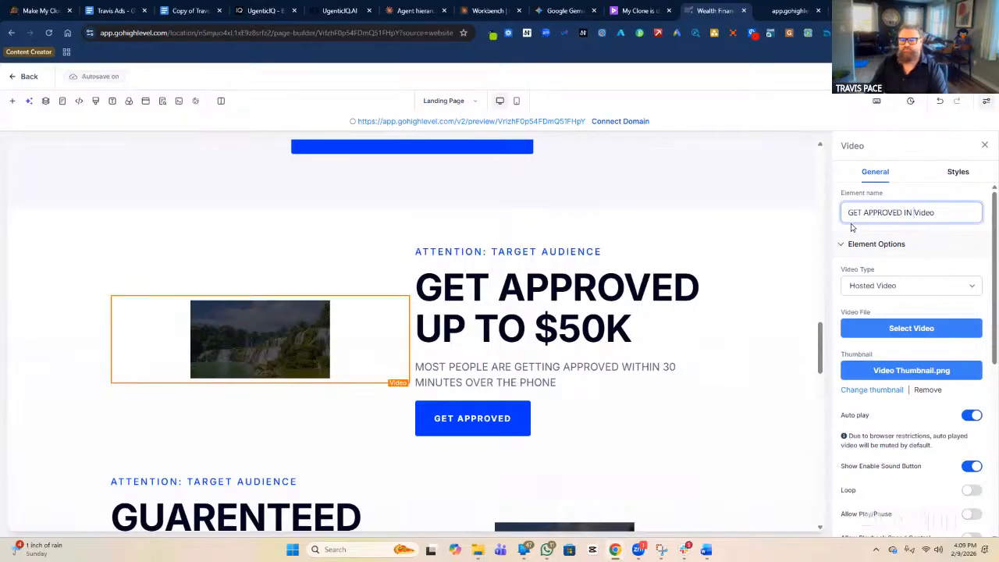
type("ES")
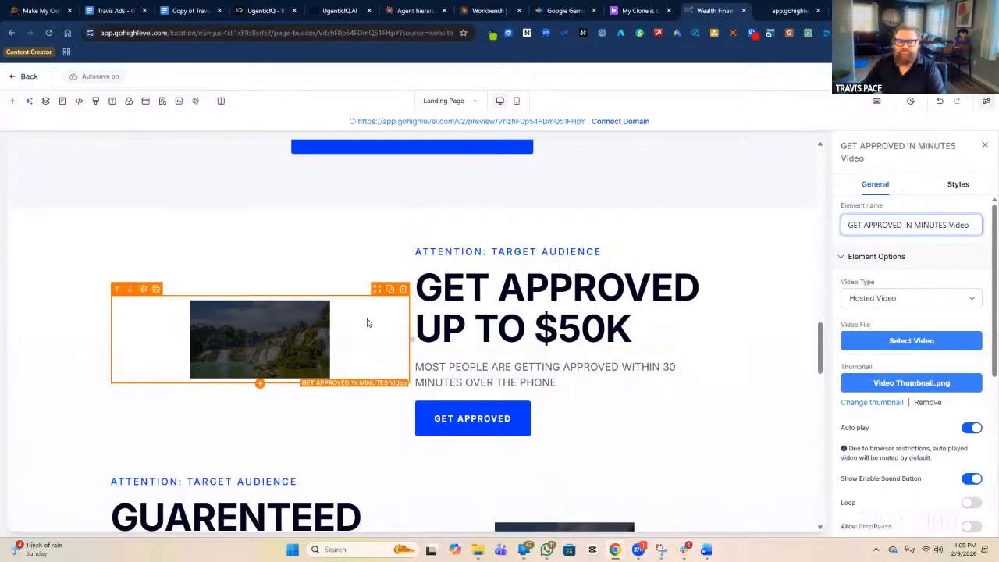
left_click(316, 333)
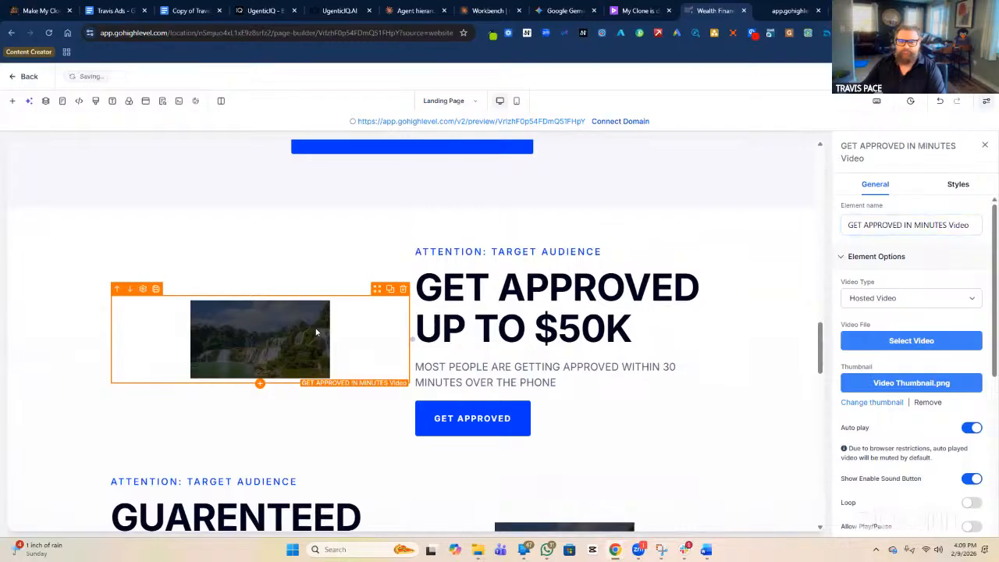
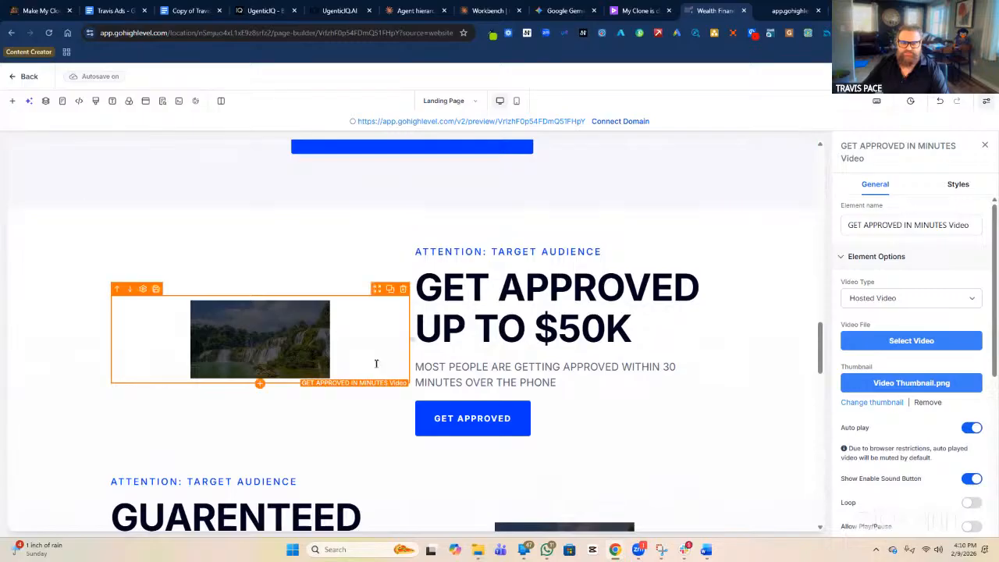
Review the GET APPROVED section's image placeholder, then bring up the saved wireframe screenshot for reference.
scroll(718, 371, "down", 7)
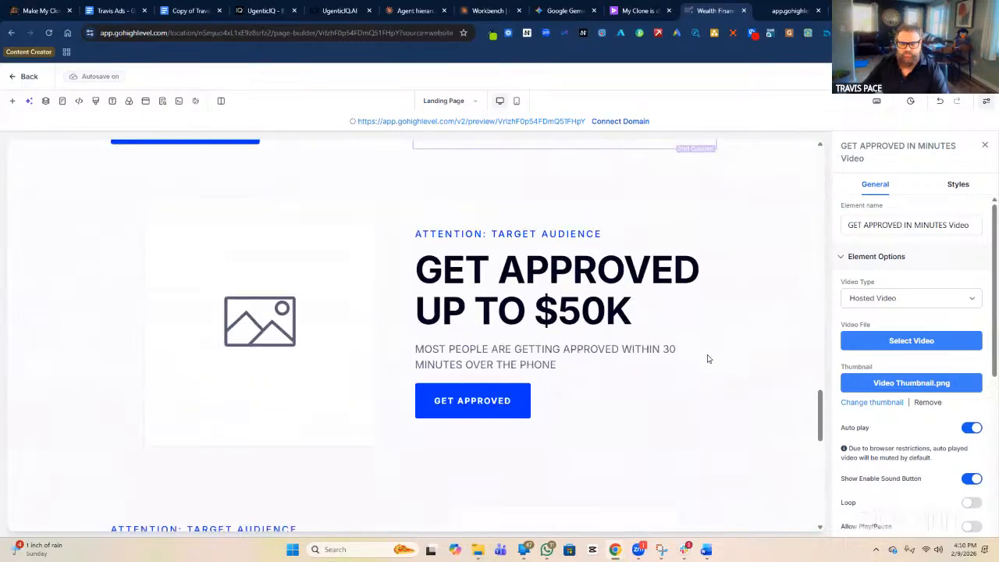
left_click(256, 317)
scroll(234, 281, "up", 3)
scroll(300, 232, "down", 6)
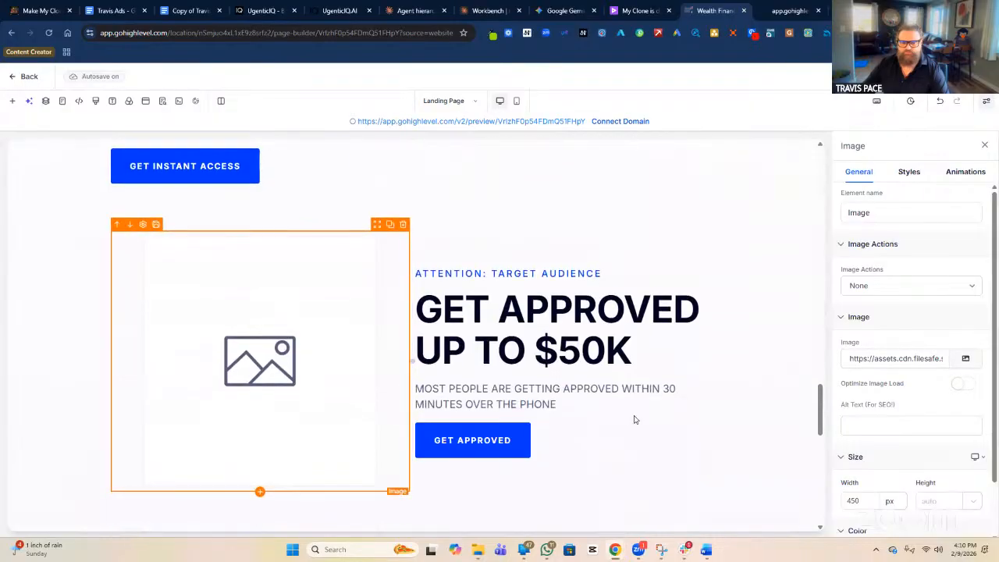
scroll(380, 378, "down", 2)
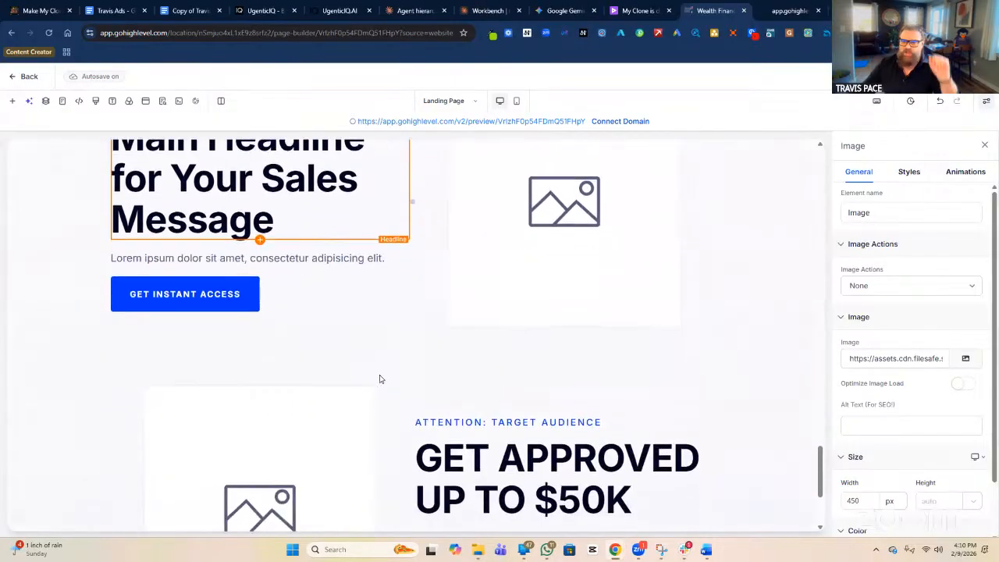
scroll(375, 379, "down", 2)
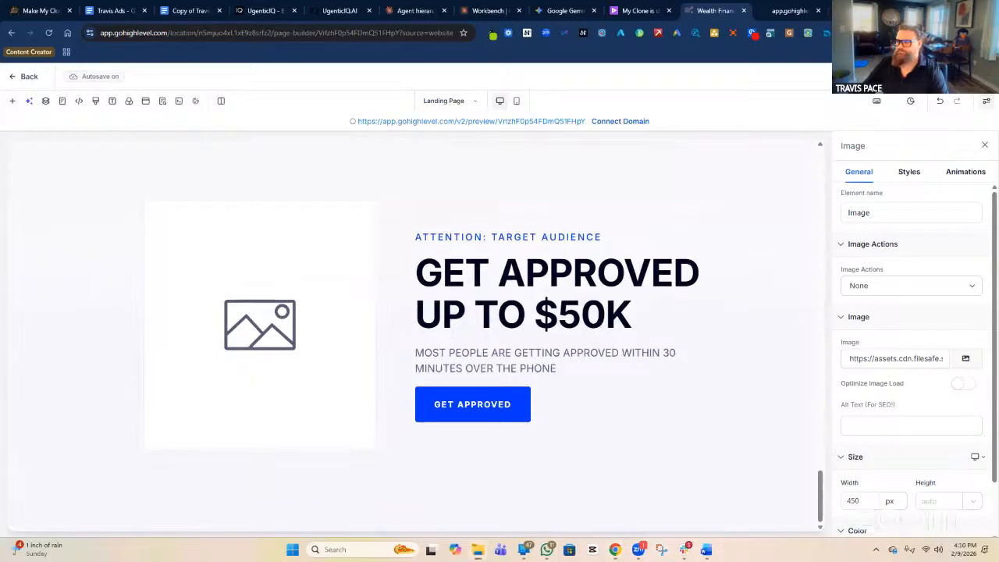
left_click(661, 549)
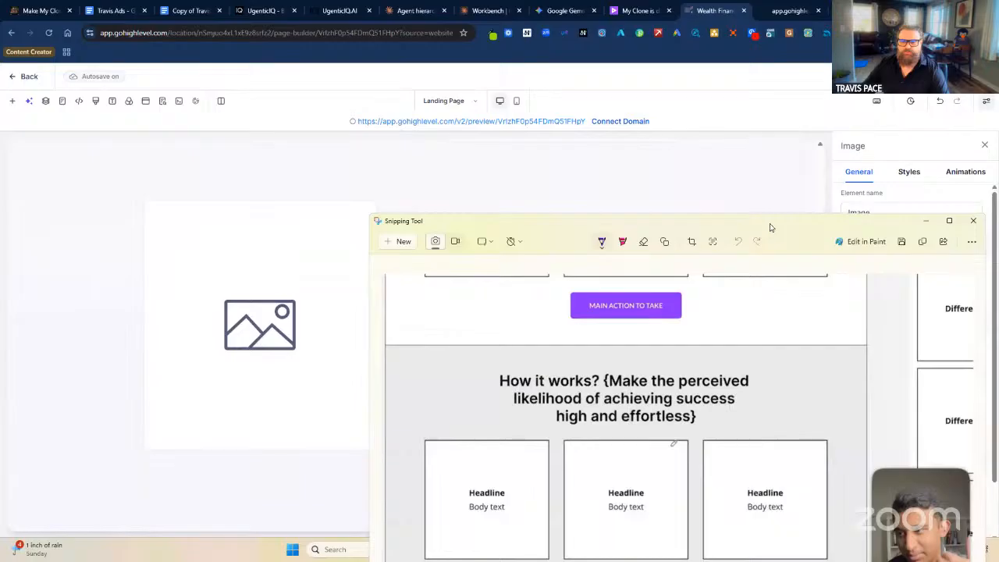
Drag the Snipping Tool wireframe window off screen to reveal the page builder.
left_click_drag(771, 227, 771, 561)
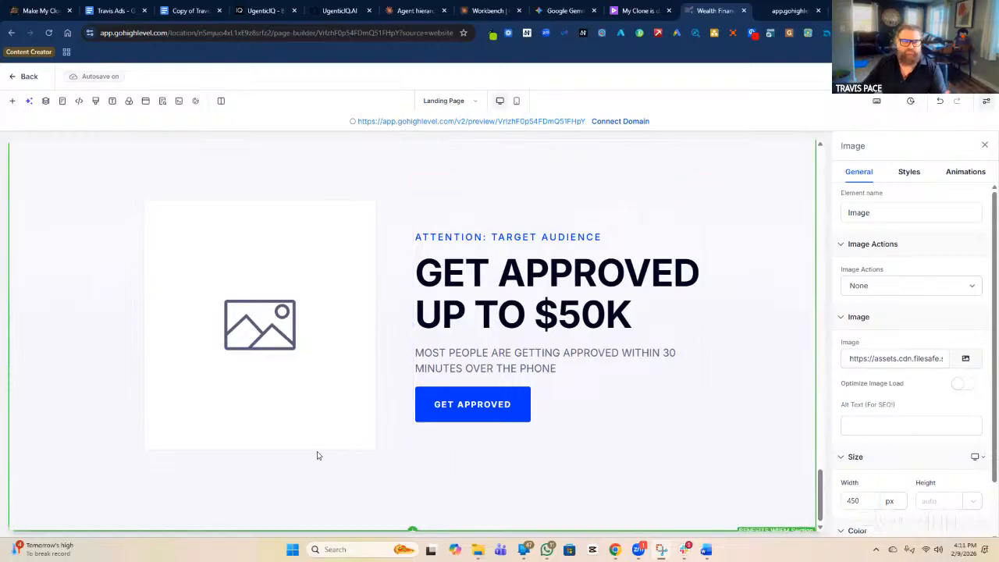
Browse Prebuilt Sections through About, Call To Action and For Who, ending on List templates.
left_click(11, 106)
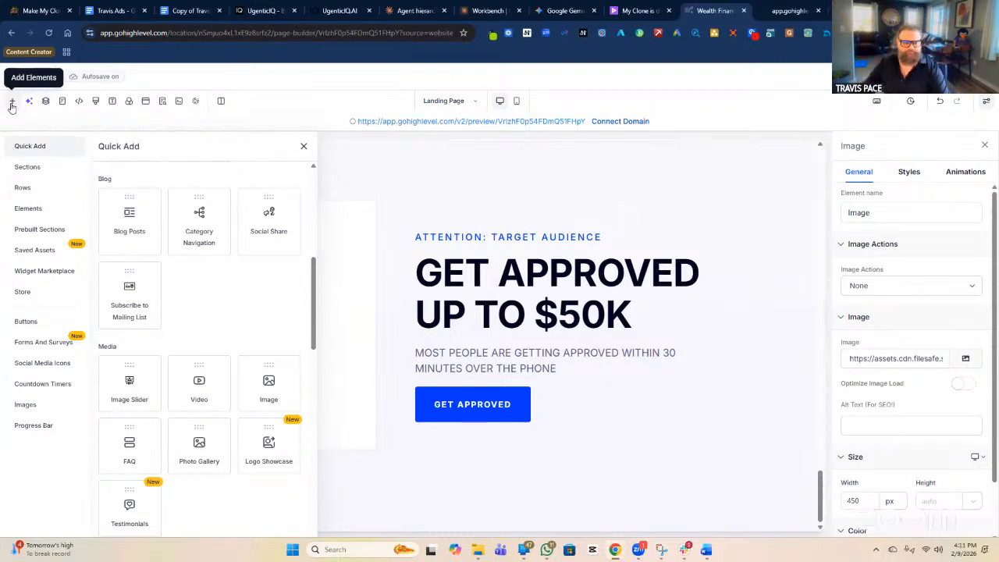
left_click(39, 231)
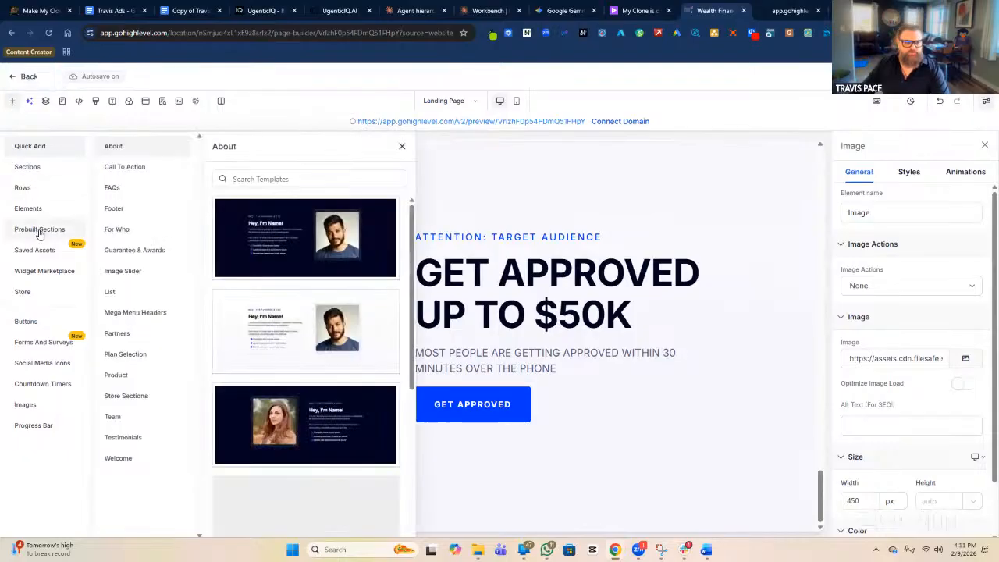
scroll(280, 308, "down", 1)
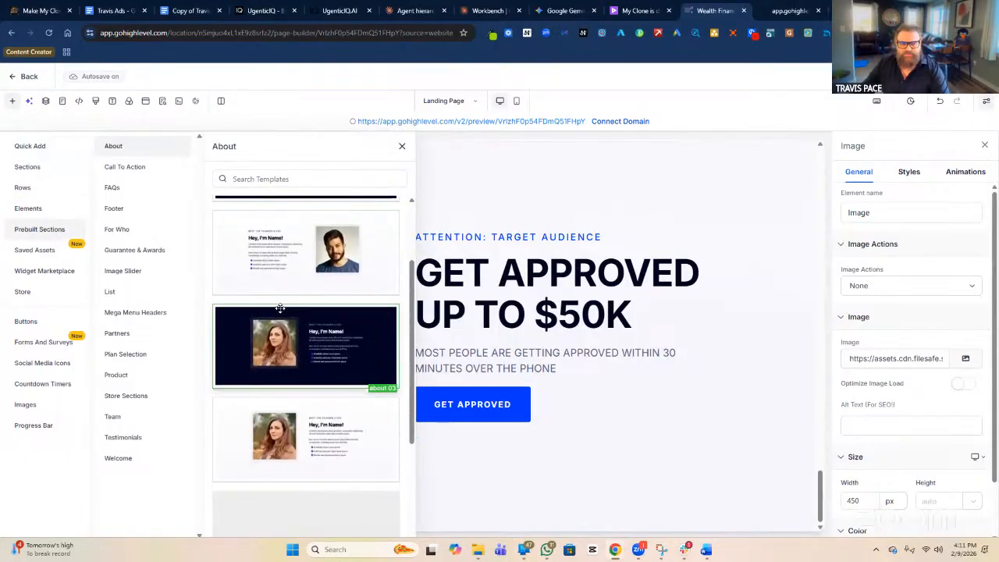
scroll(279, 308, "down", 3)
scroll(277, 343, "up", 5)
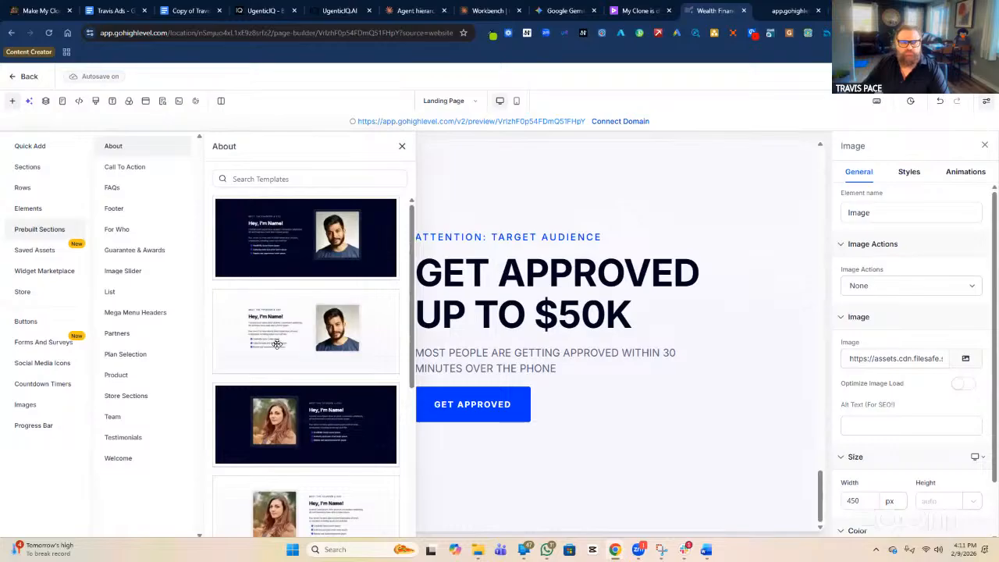
left_click(130, 169)
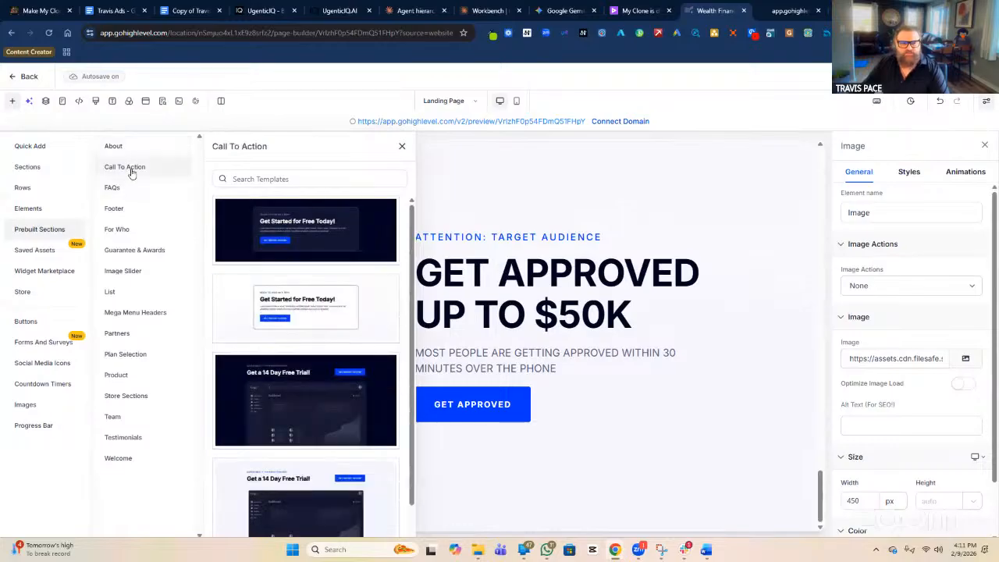
scroll(263, 274, "down", 1)
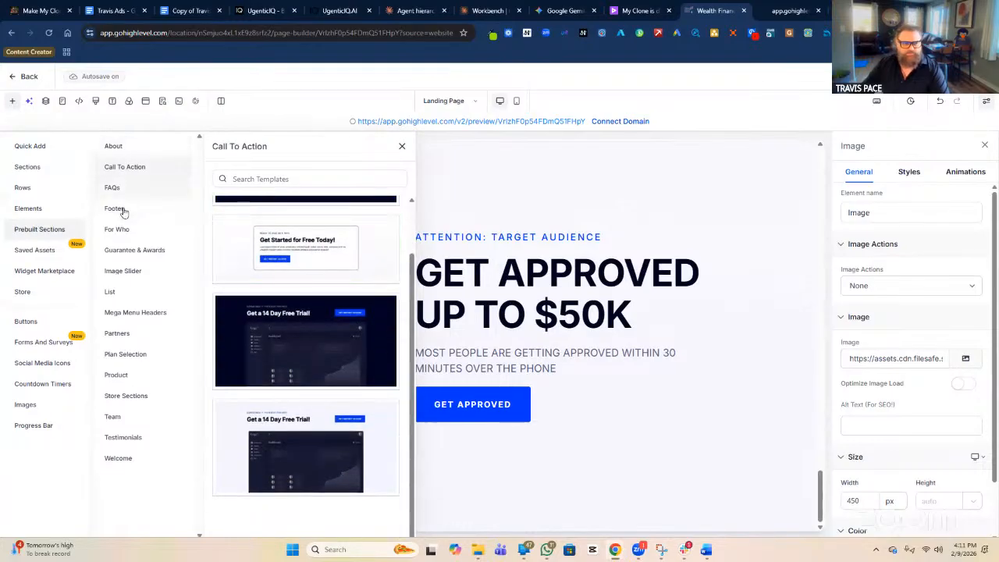
left_click(132, 231)
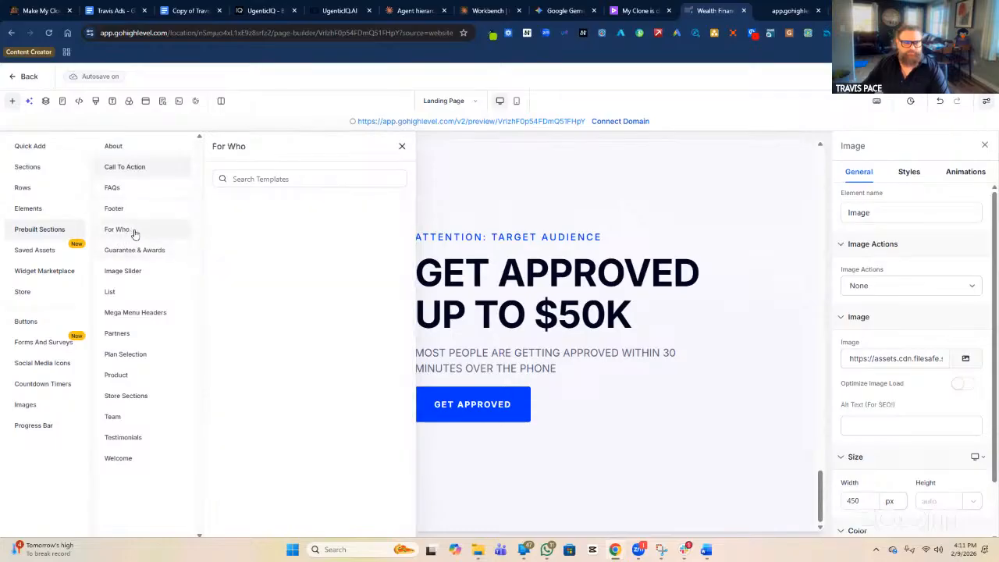
left_click(124, 294)
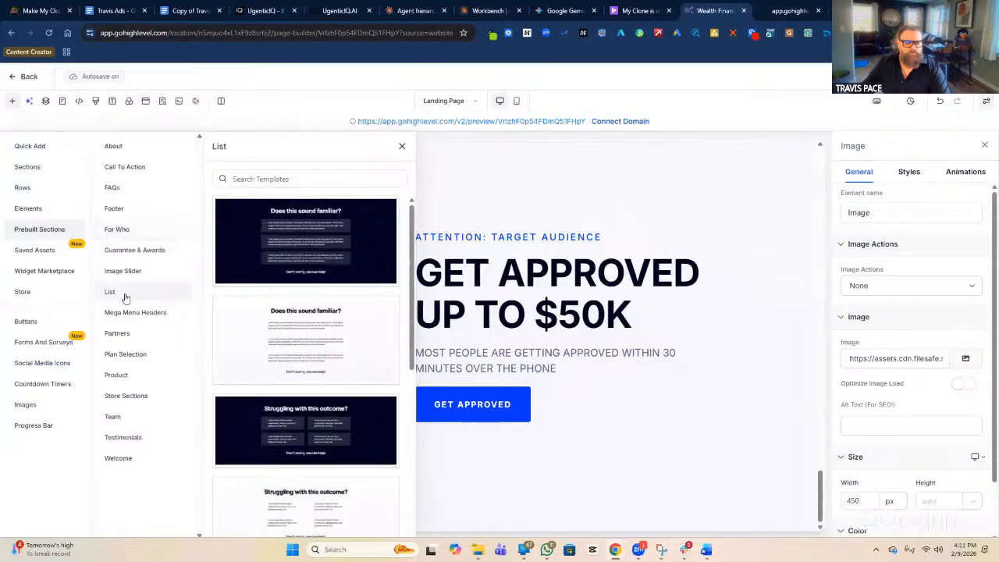
scroll(274, 305, "down", 3)
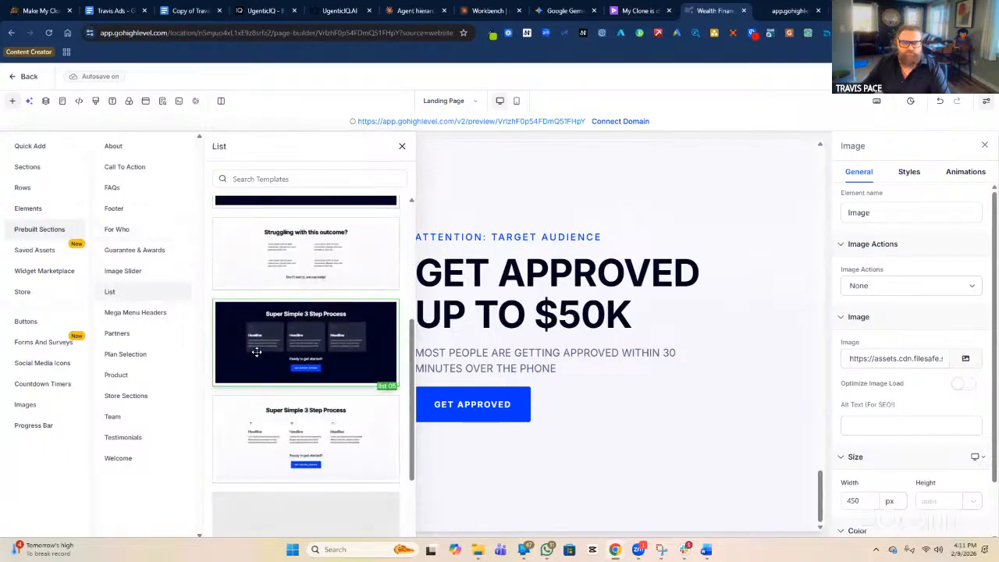
scroll(278, 353, "down", 1)
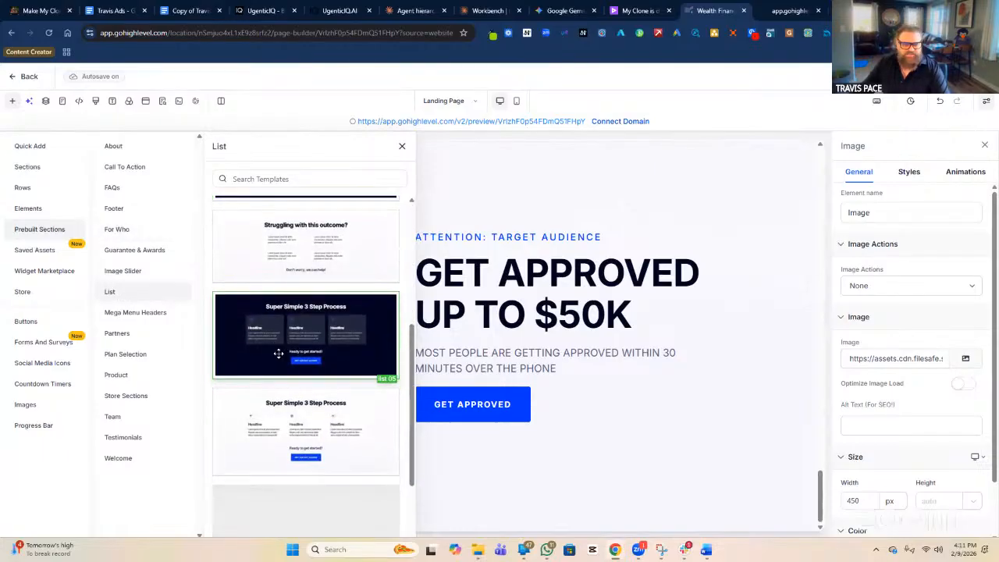
scroll(278, 353, "down", 2)
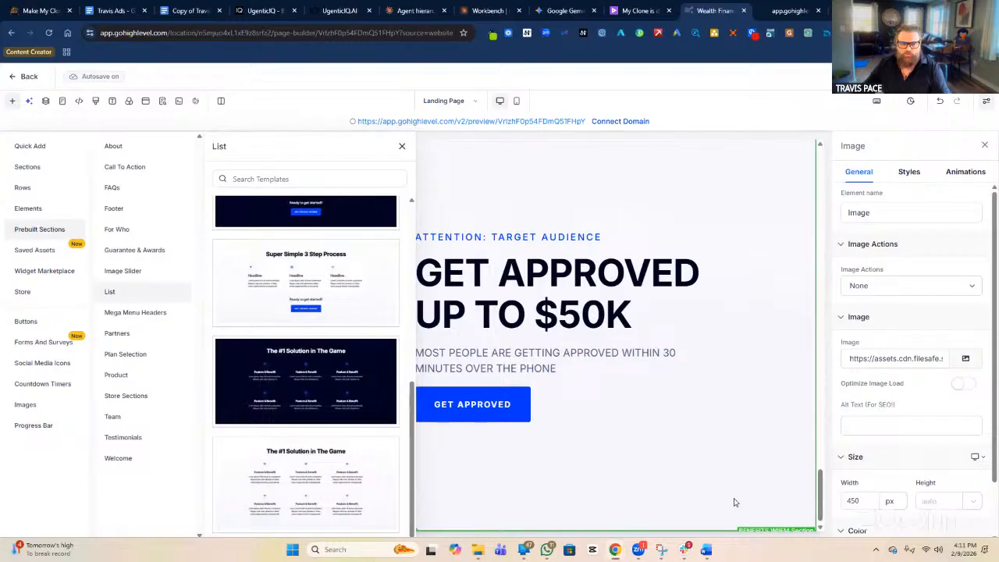
Drop the Super Simple 3 Step Process section onto the page and name it 'HOW THIS WORKS'.
left_click_drag(287, 264, 584, 515)
scroll(641, 401, "down", 2)
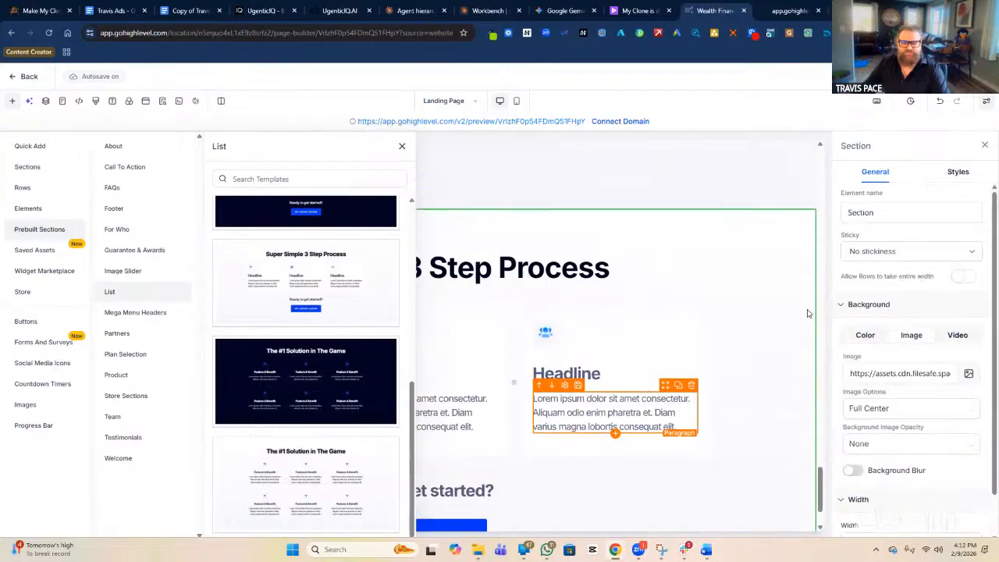
left_click(848, 212)
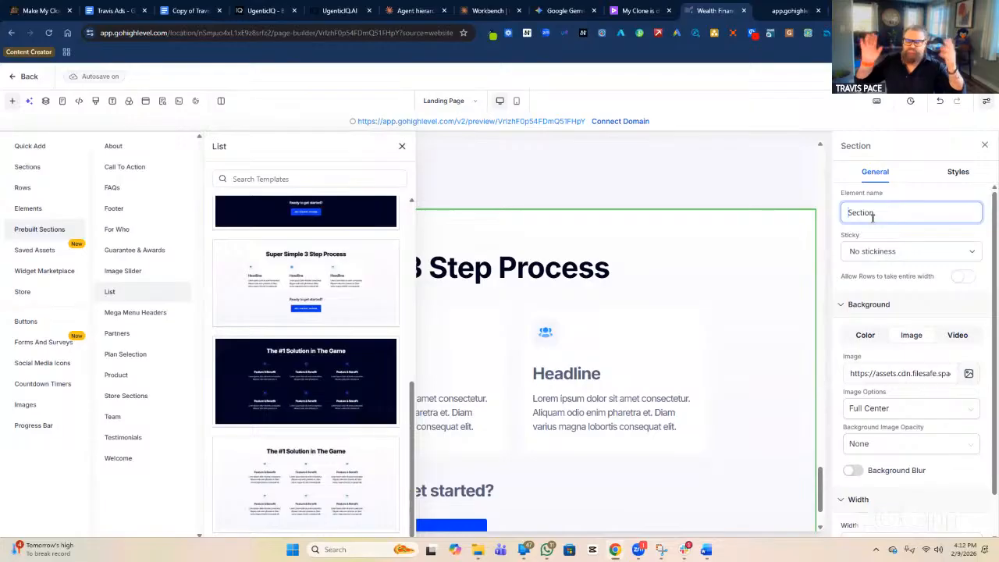
type("ho")
key("BackSpace")
key("BackSpace")
type("HOW")
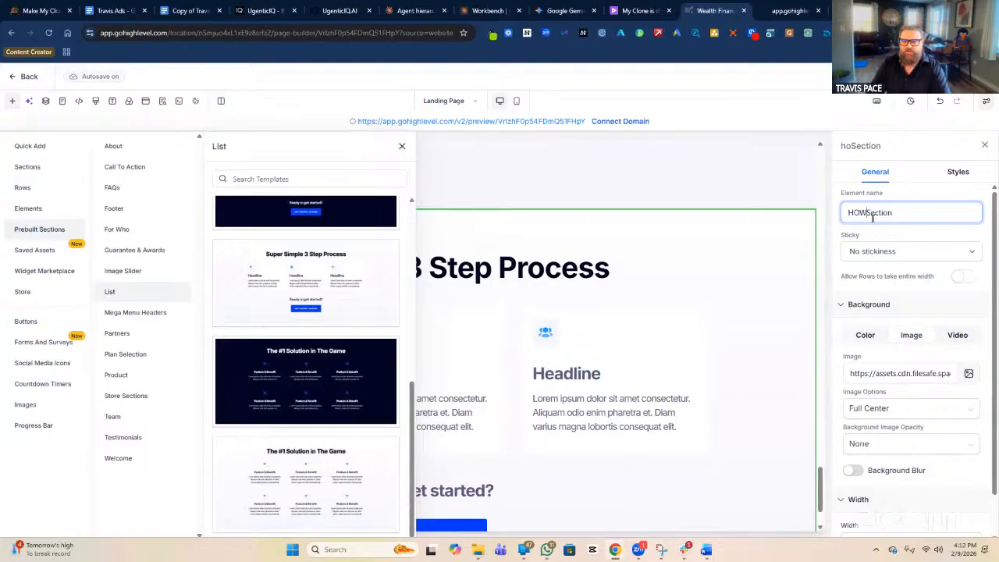
type(" THIS WORK")
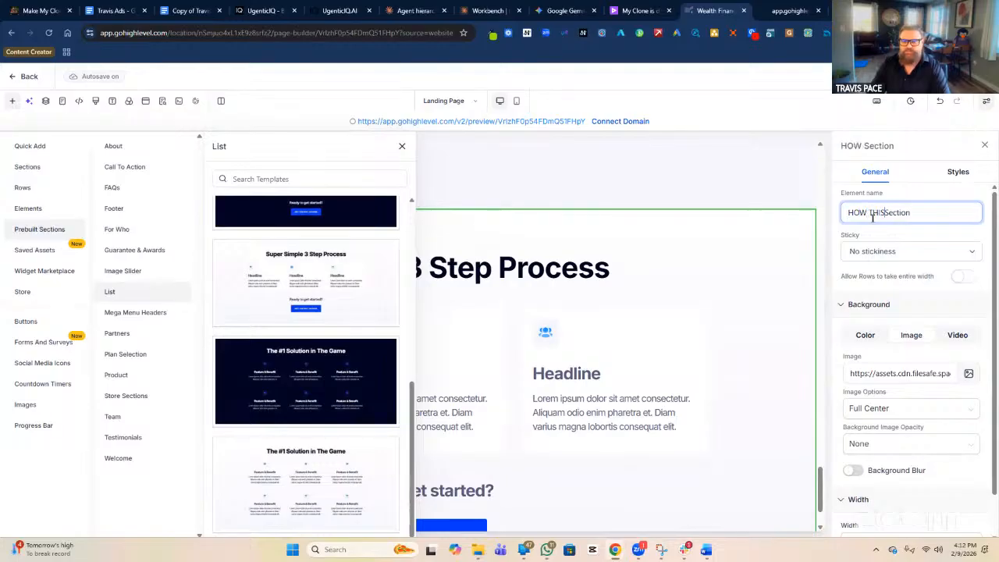
type("S S")
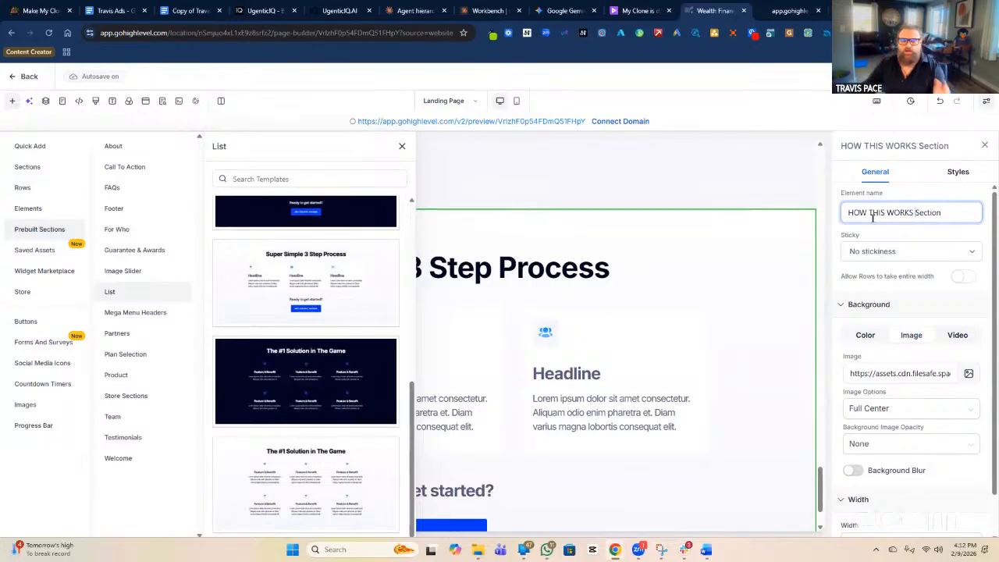
left_click(402, 146)
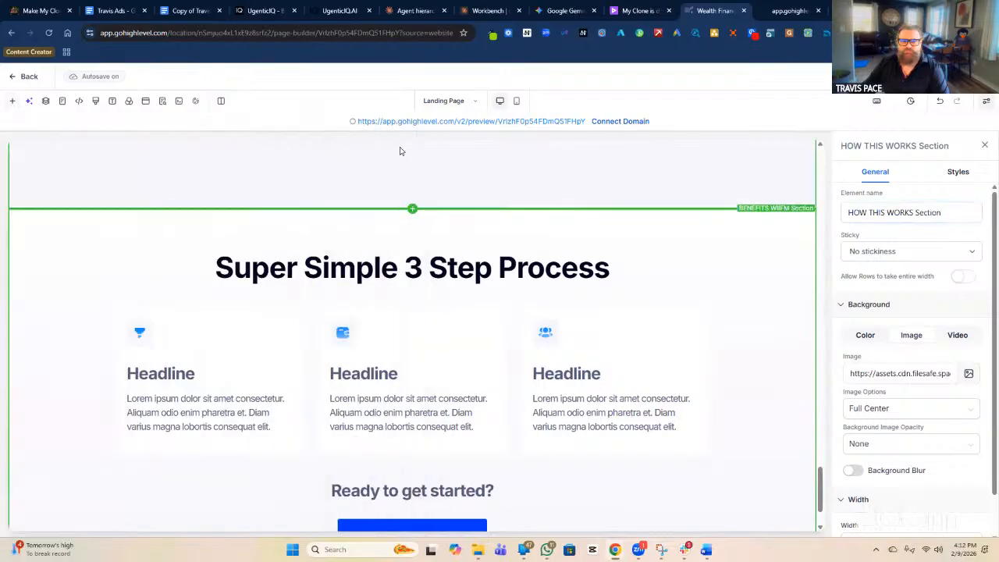
Retitle the first step card's headline 'STEP 1 PHONE CALL'.
left_click(177, 374)
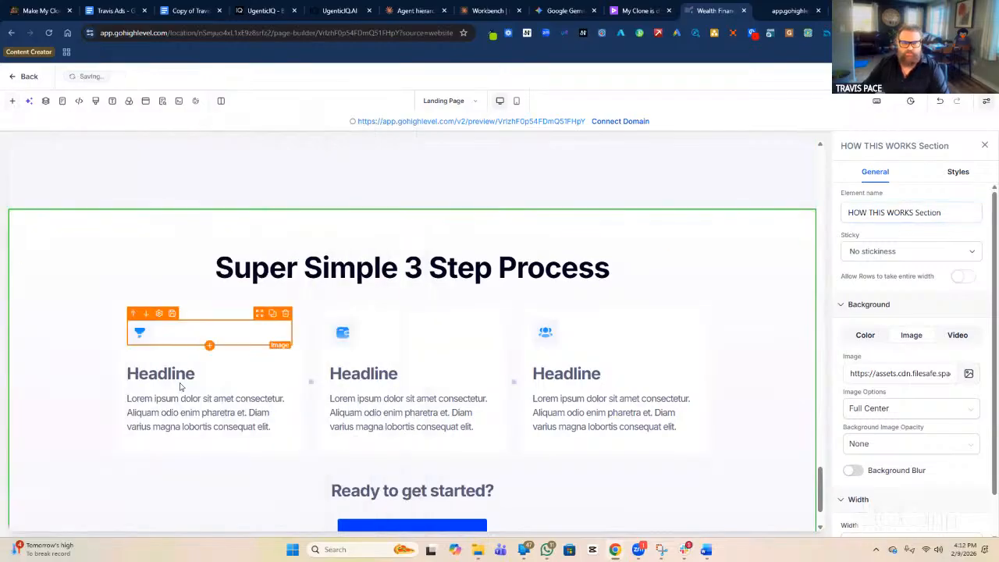
double_click(177, 375)
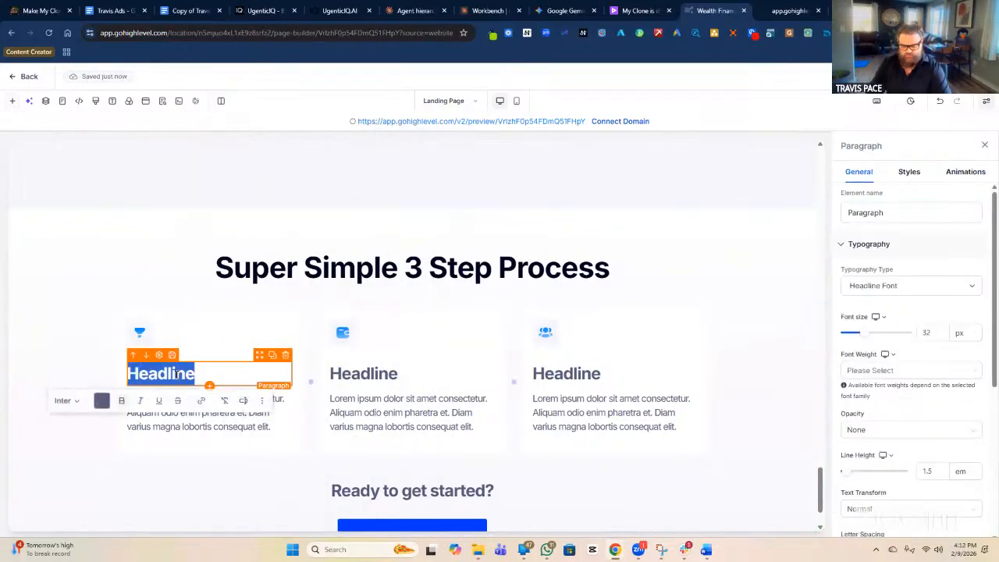
type("STEP 1")
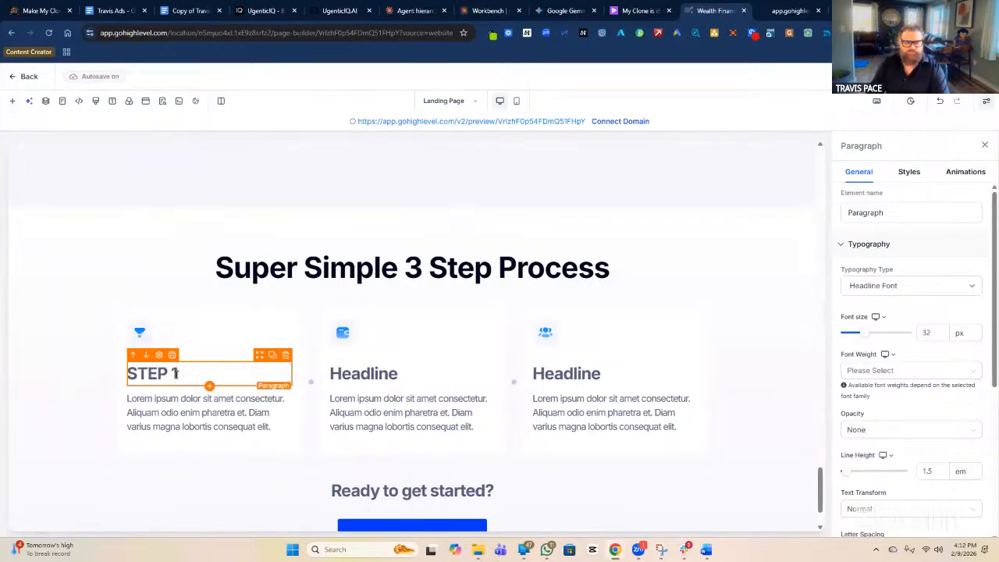
type("PHONE CALL")
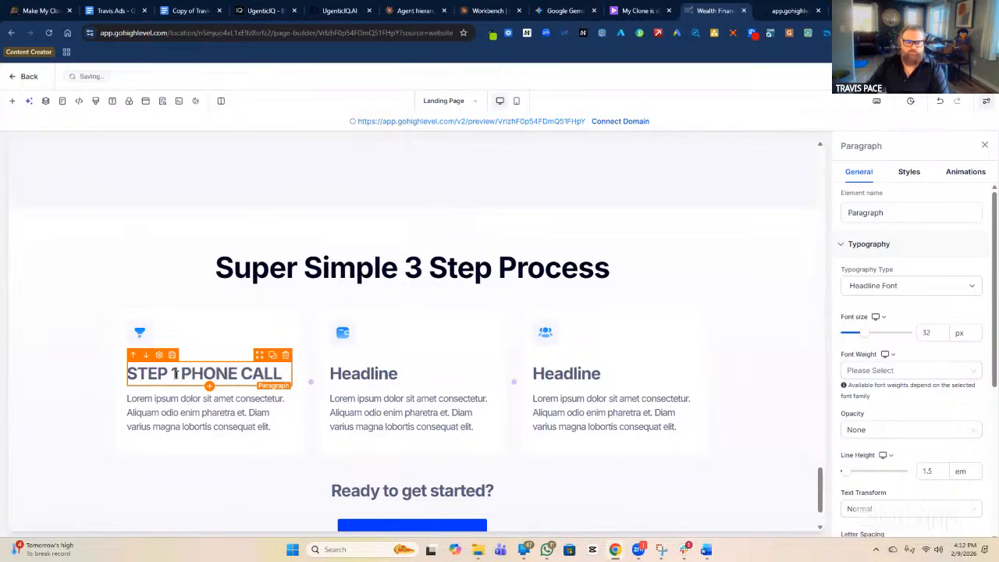
Retitle the middle card's headline 'STEP 2 IS SUBMIT A QUOTE'.
left_click(353, 375)
double_click(353, 374)
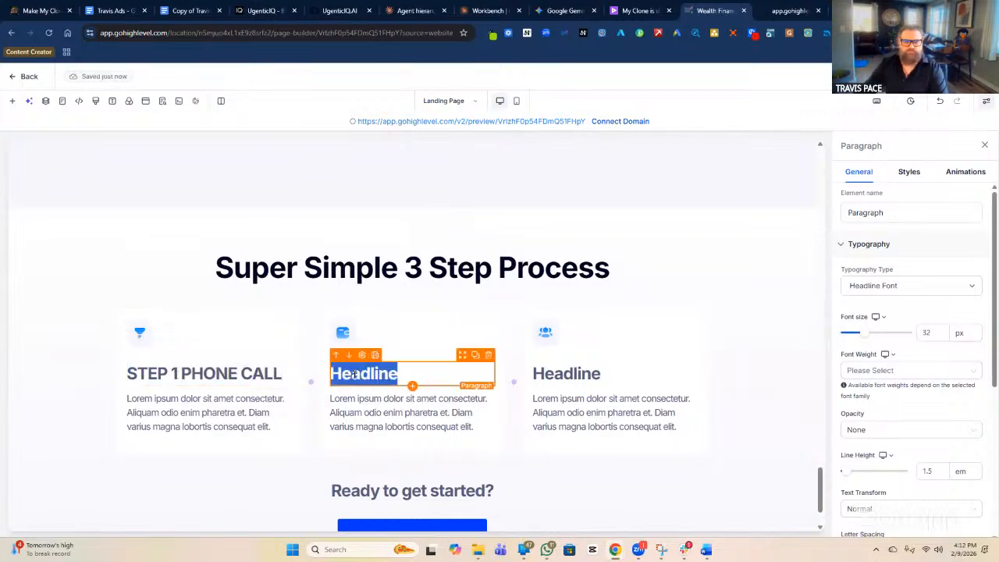
type("STE")
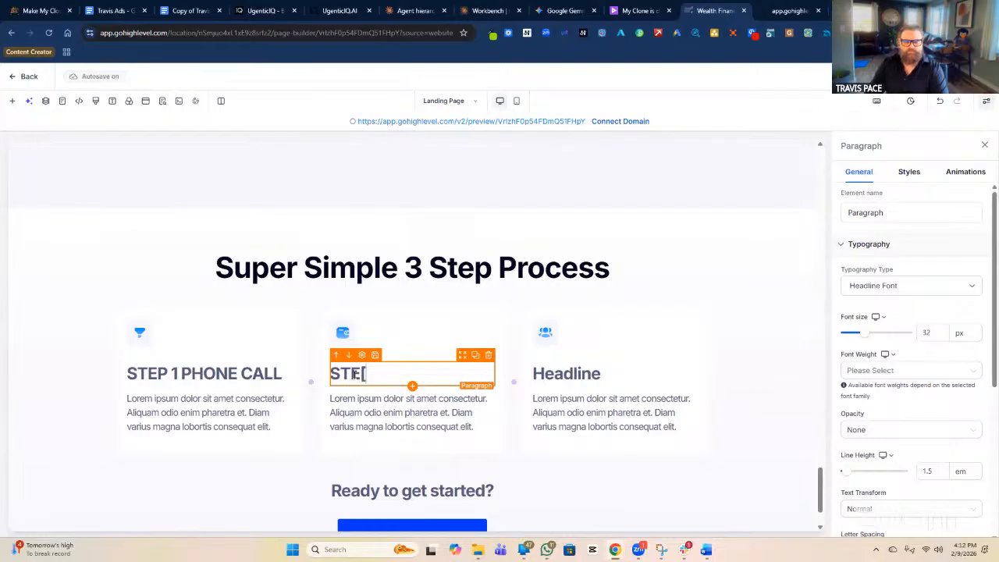
type("P2")
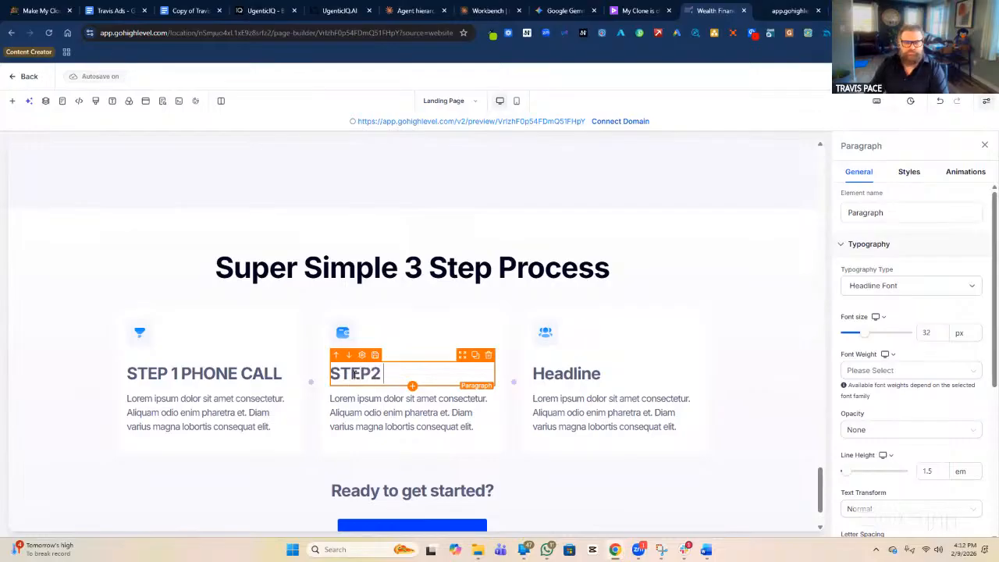
key("BackSpace")
type("2")
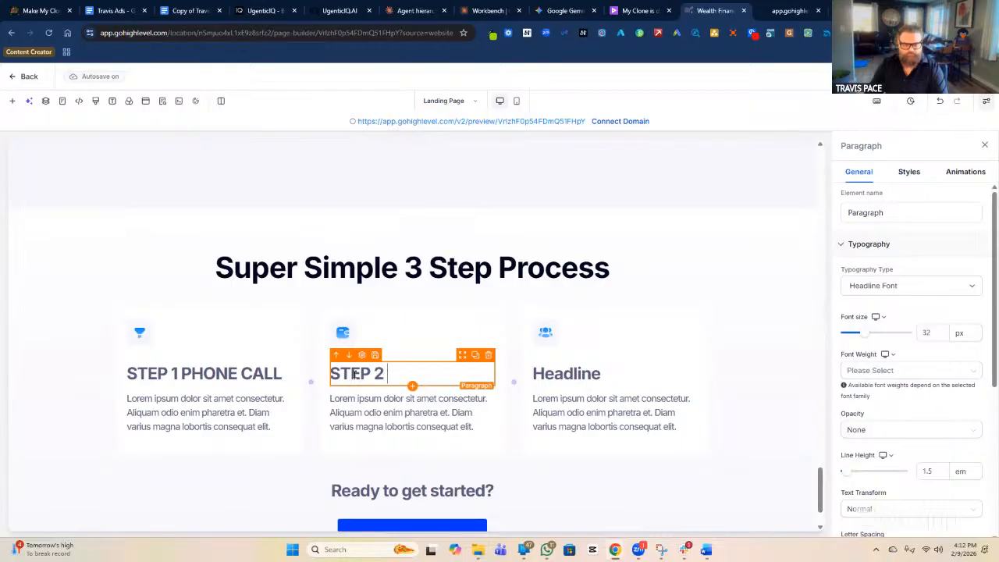
type(" IS")
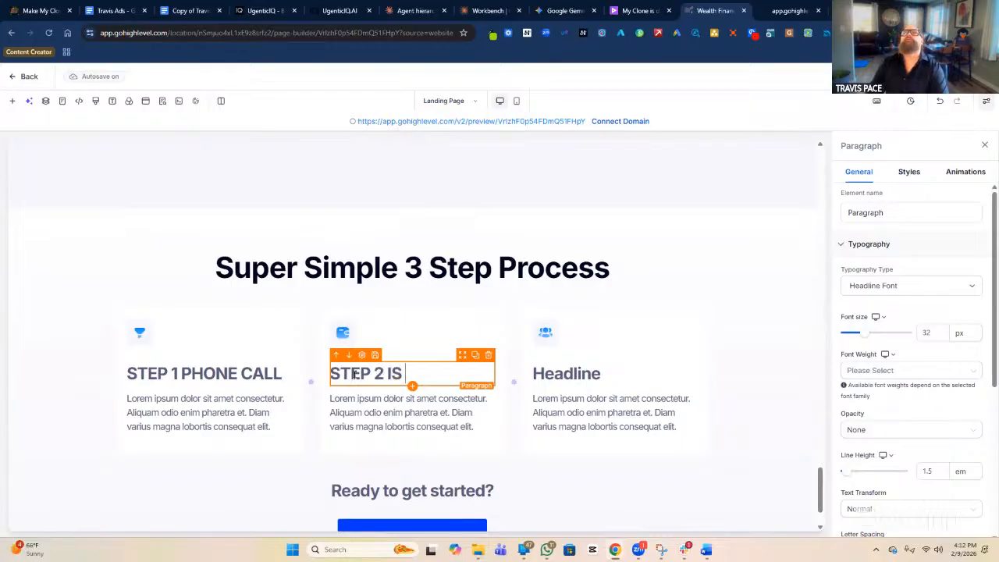
type(" SUM")
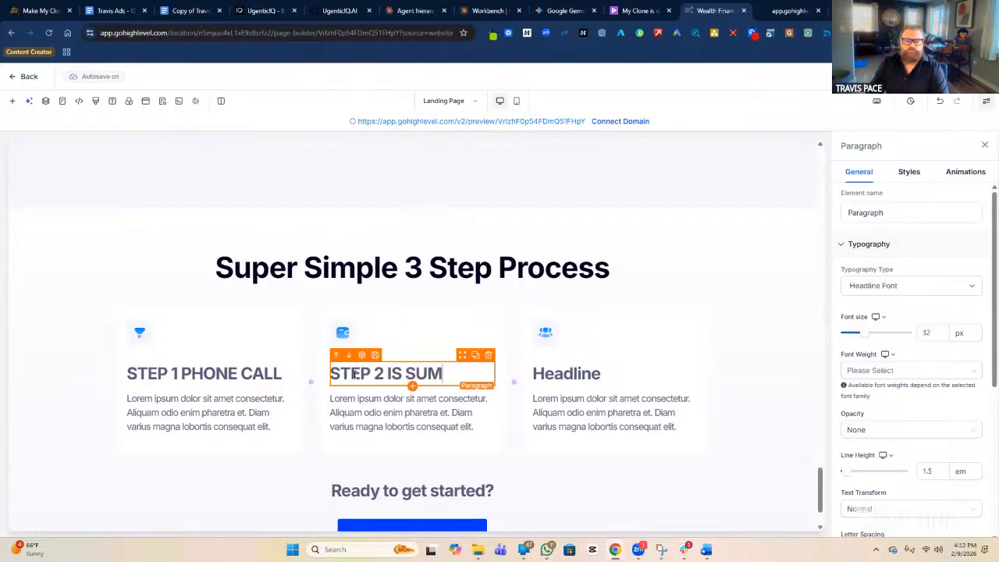
key("BackSpace")
type("BMIT A")
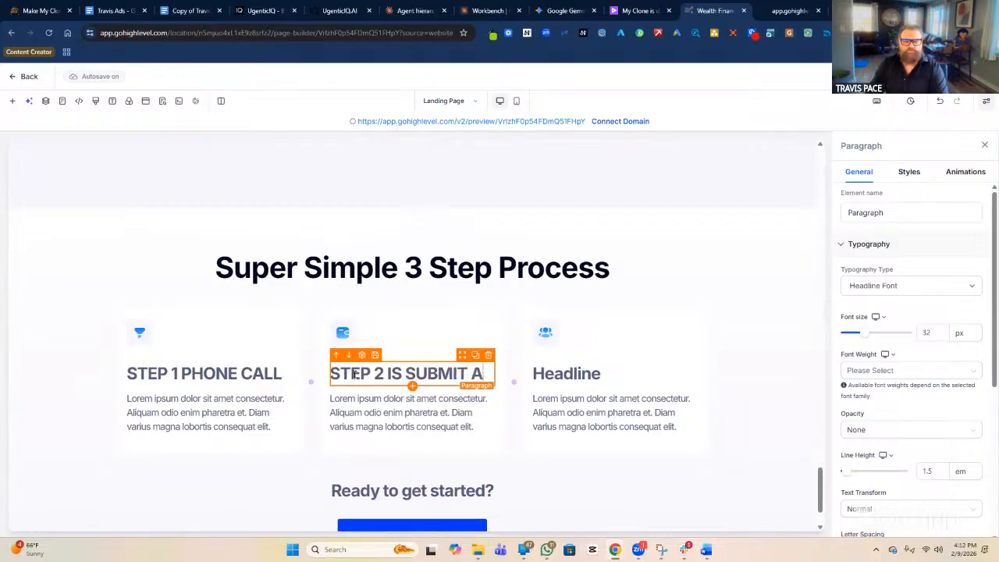
type(" QUOTE")
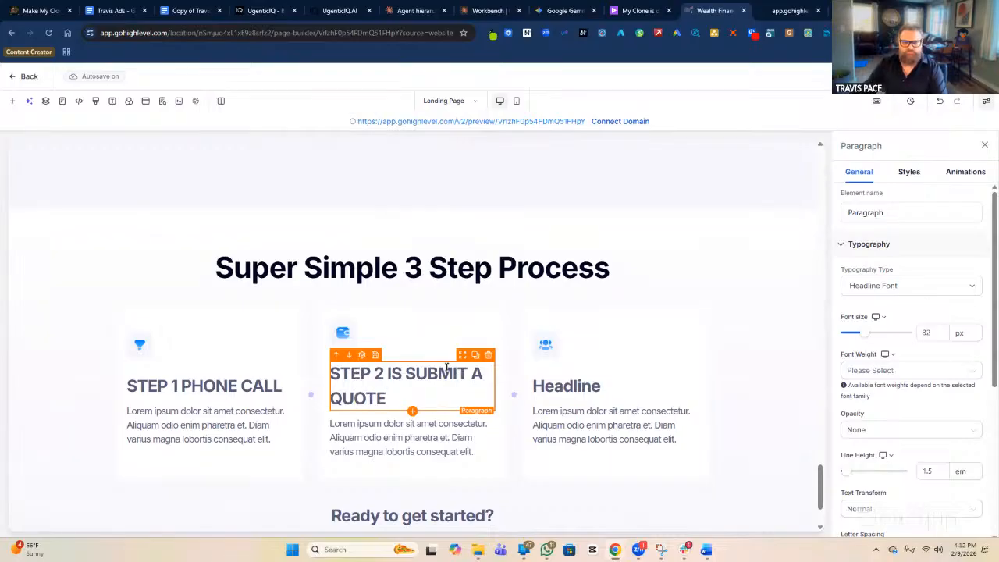
Retitle the third card's headline 'STEP 3 IS SIGNATURE & PAYMENT'.
left_click(551, 386)
double_click(550, 386)
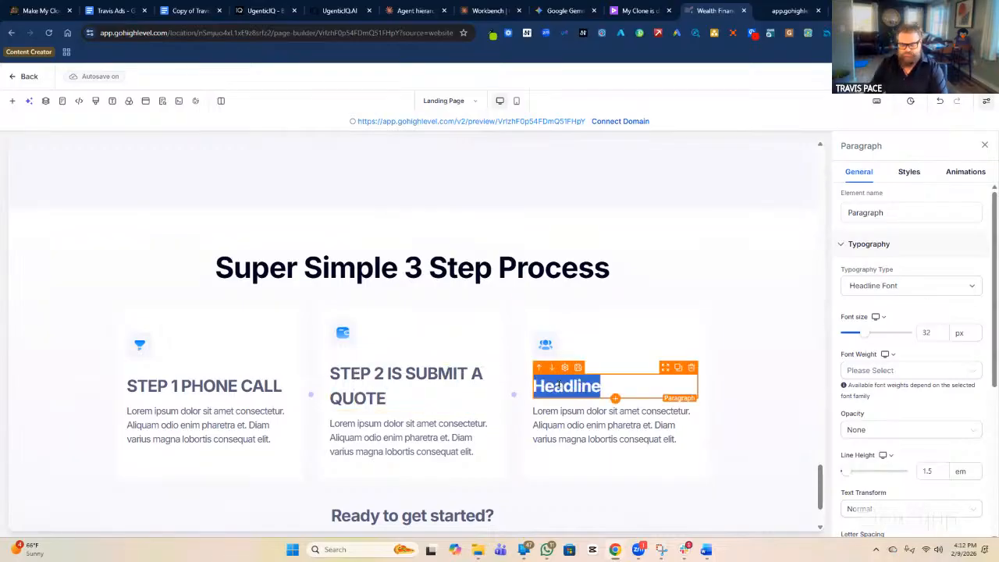
type("STEP 3 ")
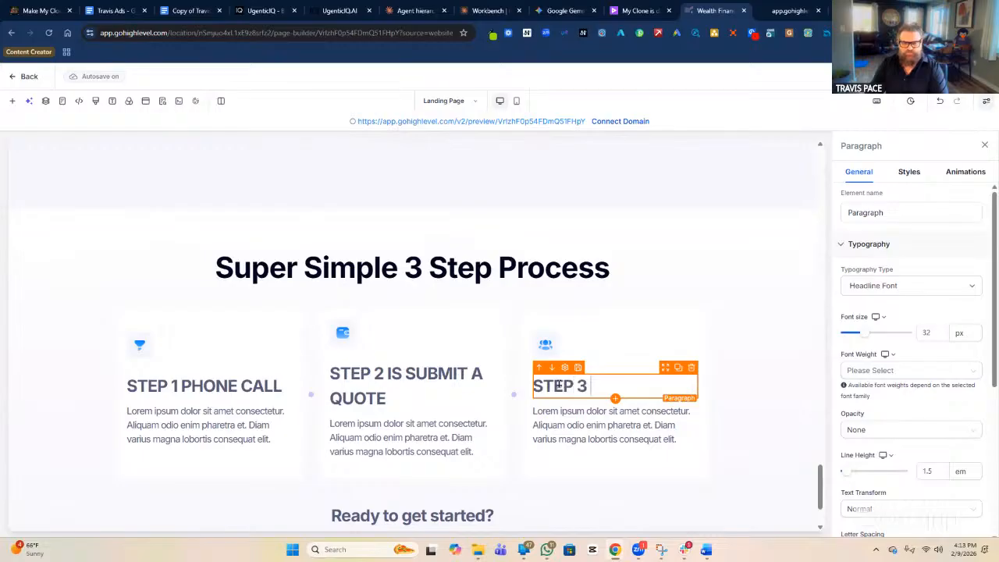
type("IS SIGN")
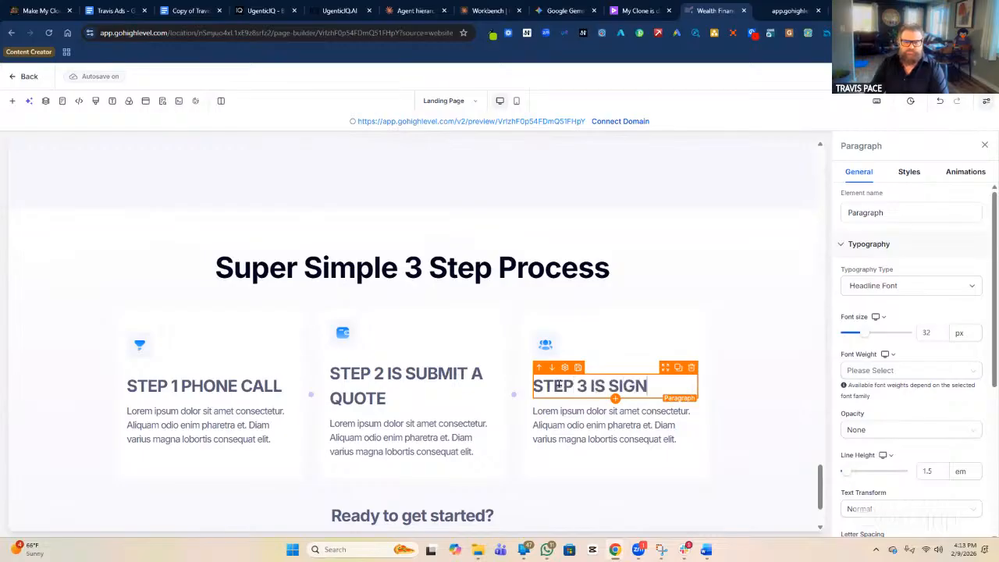
type("ATURE ")
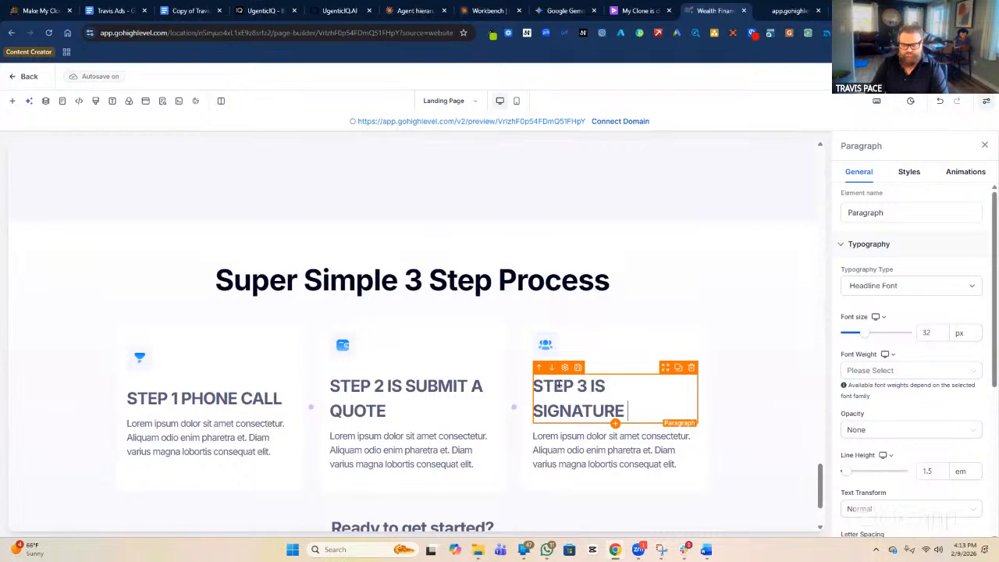
type("& PAYMENT")
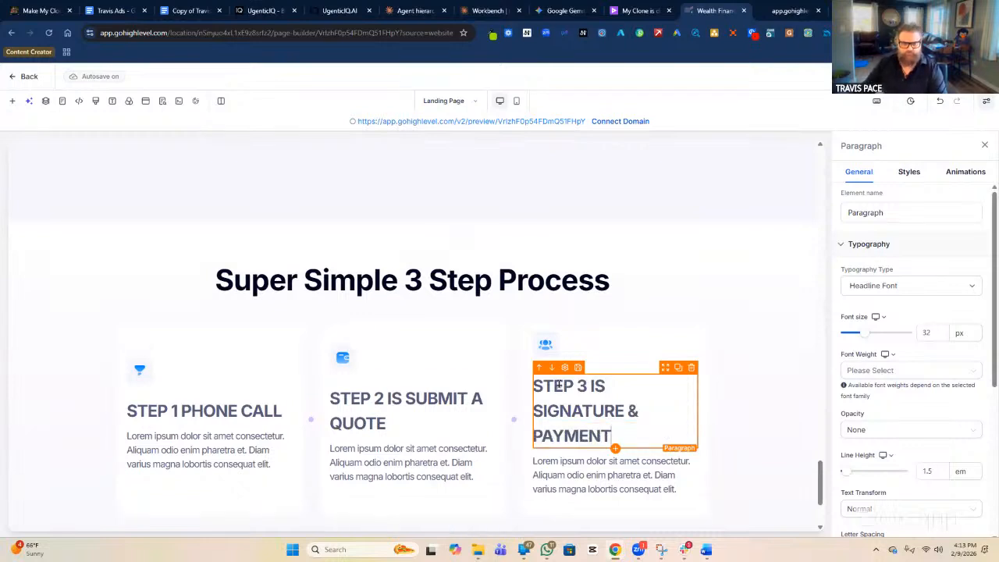
left_click(473, 386)
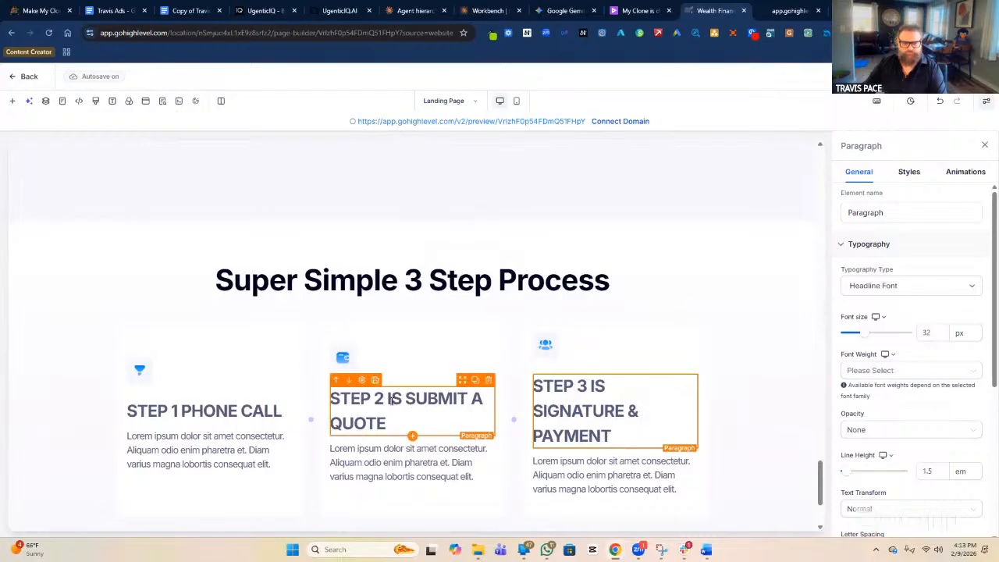
left_click(390, 399)
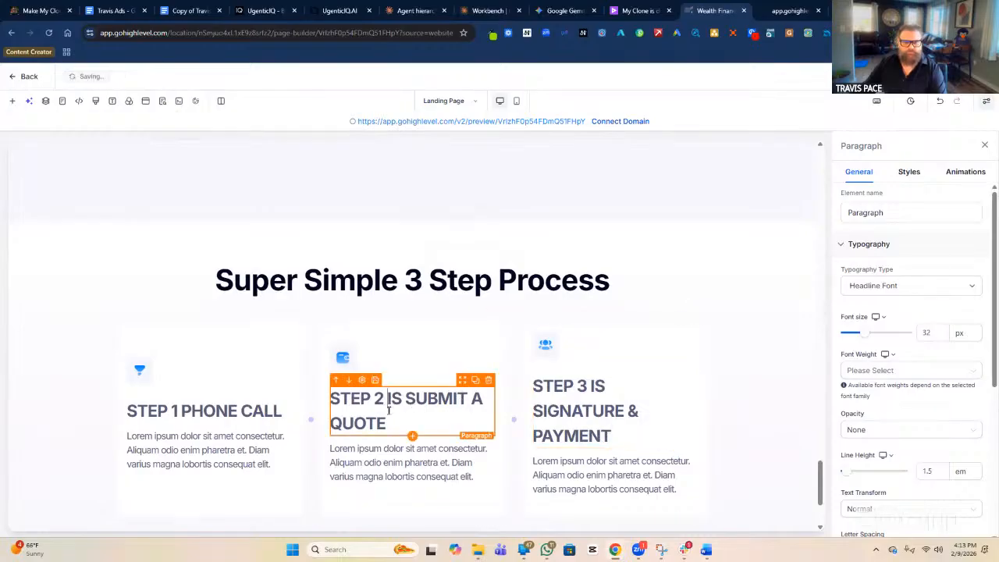
scroll(500, 390, "down", 2)
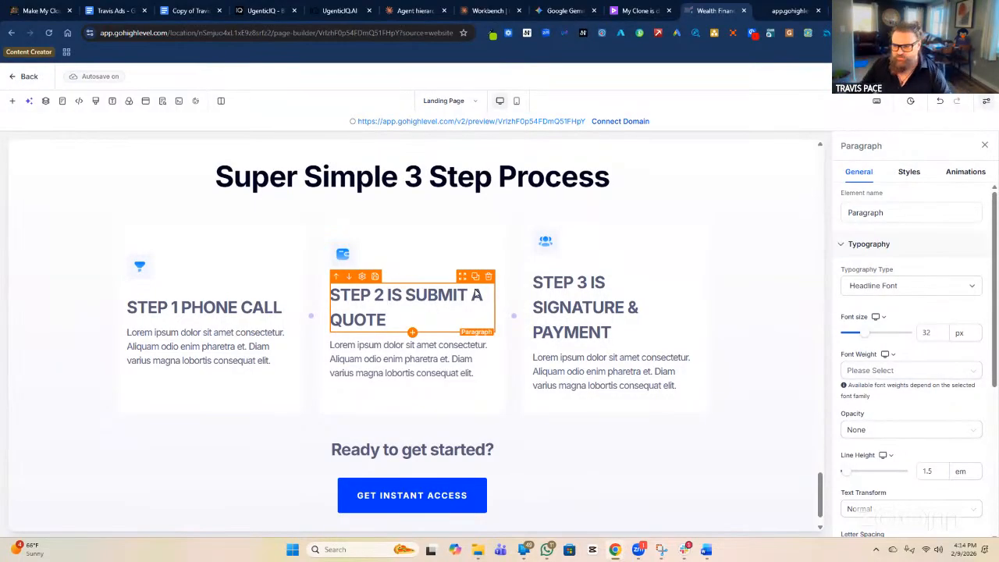
Replace Step 1's placeholder with 'DURING THIS PHONE CALL, WE WILL GO OVER THE TYPES OF POLICIES AVAILABLE…'.
left_click(231, 355)
double_click(231, 355)
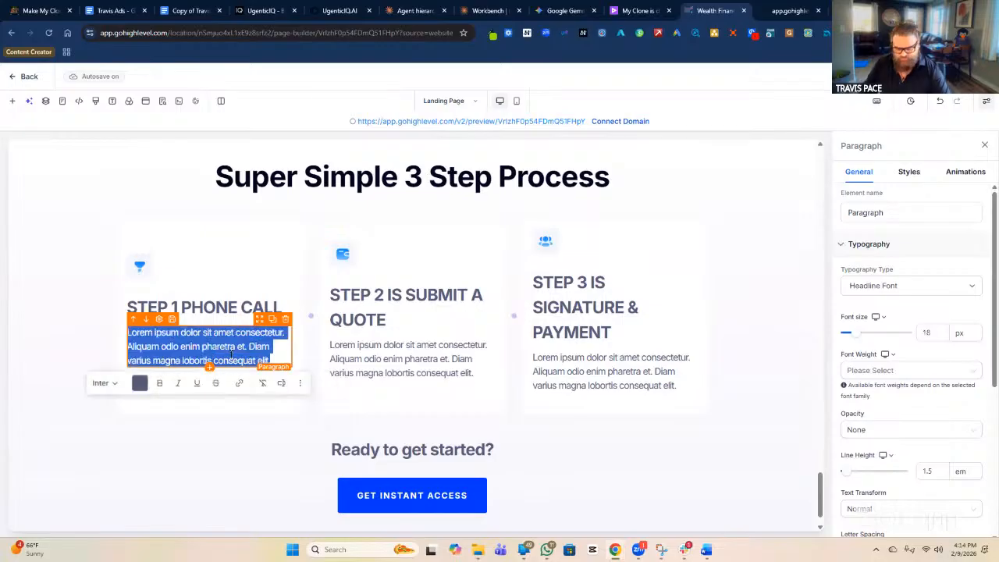
type("DURING")
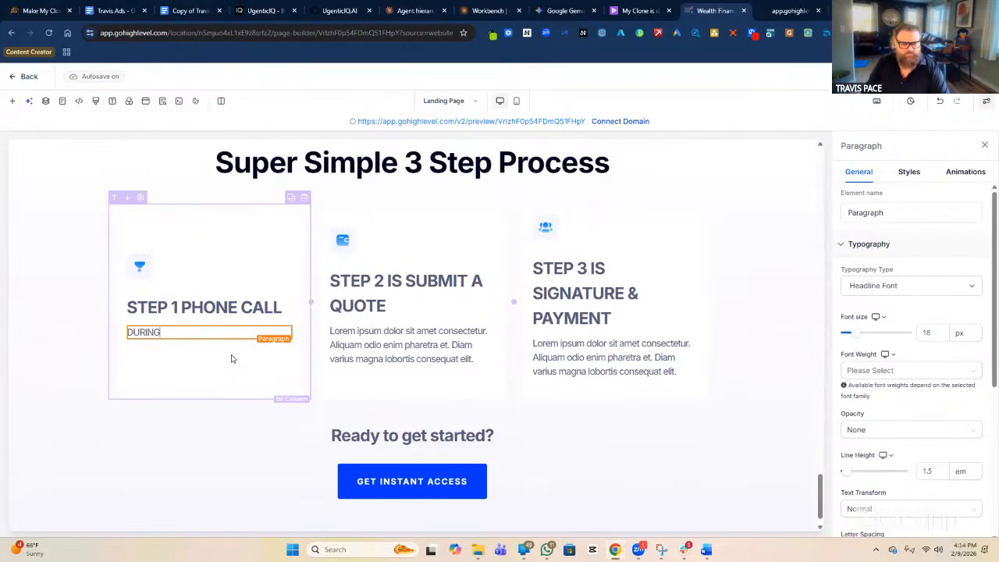
type(" THIS PHONE CALL, WE WILL GO OVER THE TO")
key("BackSpace")
type("YPES OF ")
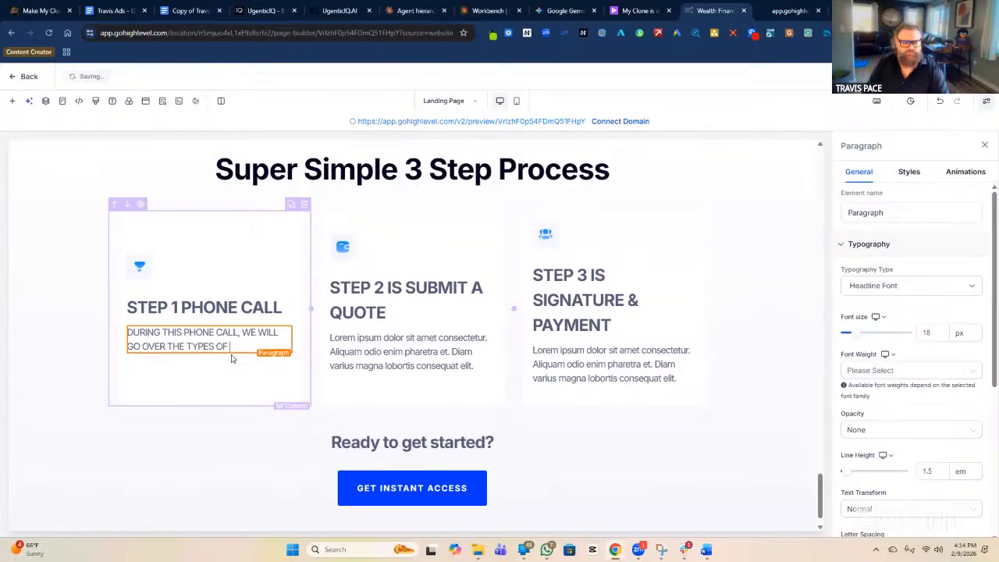
type("POLICIES")
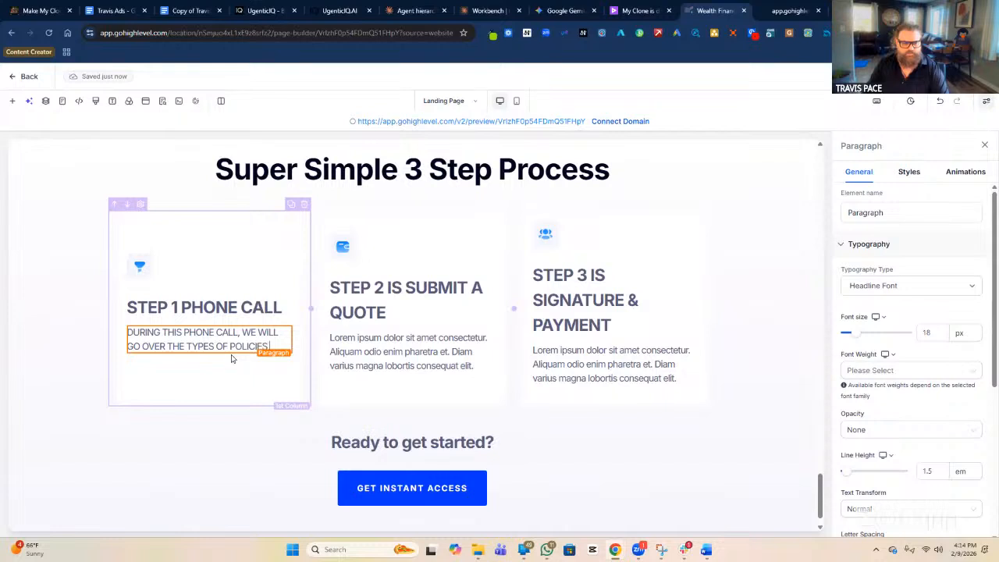
type(" AVAILABL")
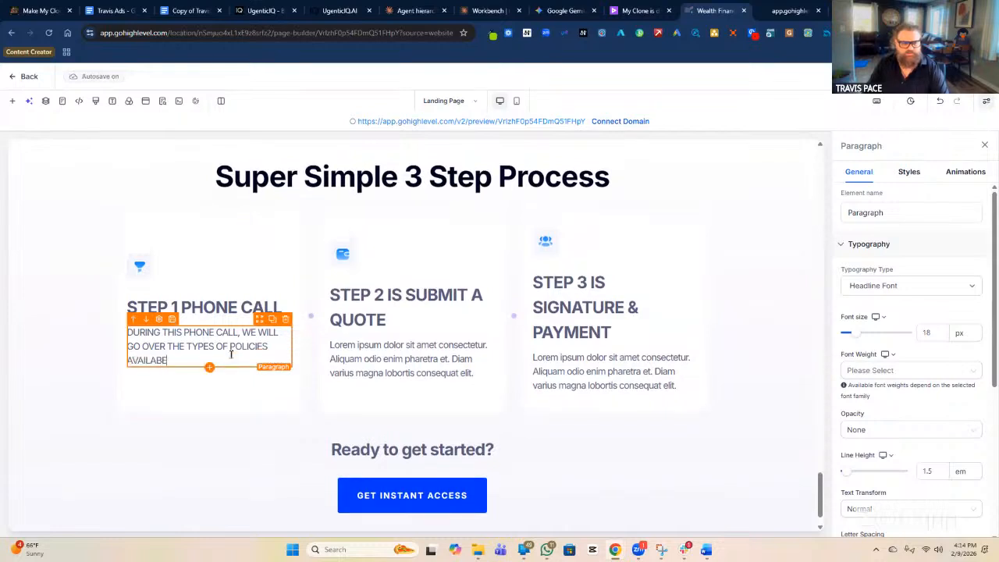
type("E. THE ")
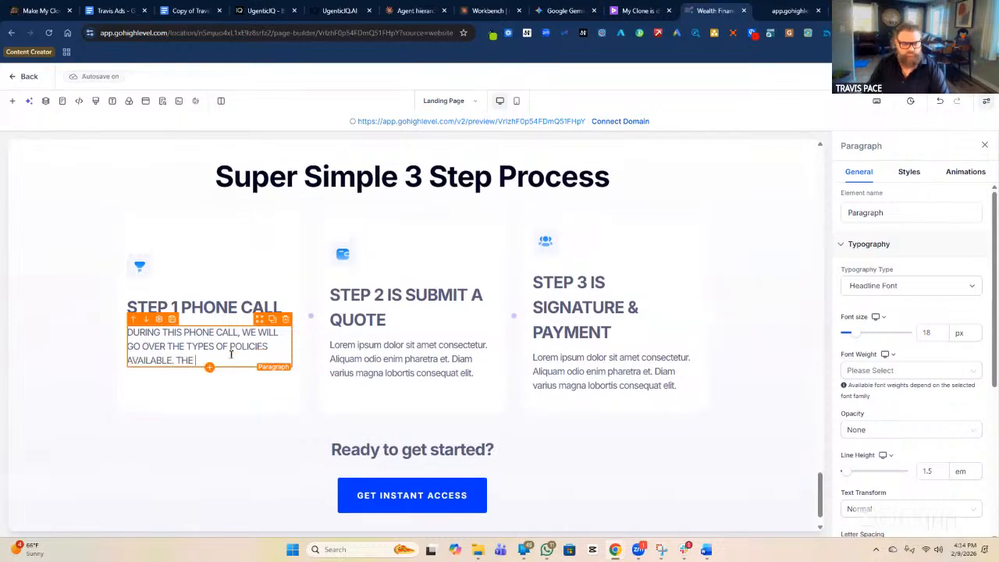
type("PRICING")
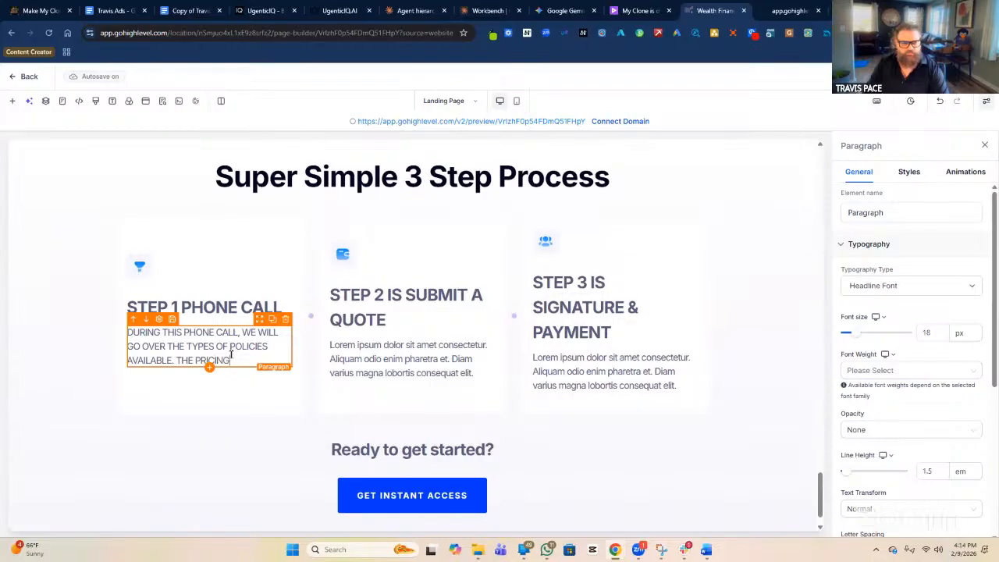
type(": HOW IT WORKS. AND HOW TO GET STARTED")
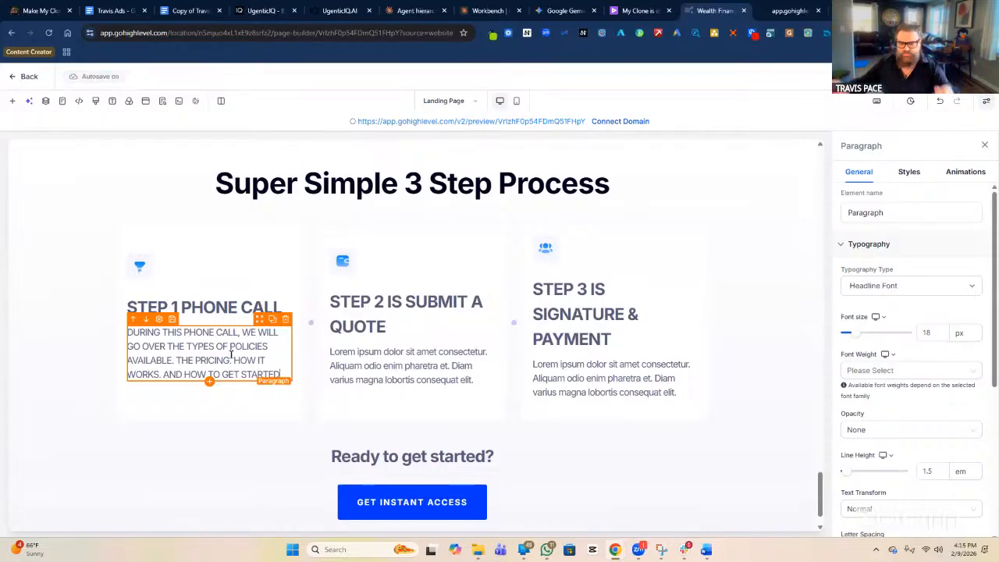
Replace Step 2's description with text about choosing coverage, getting approved and receiving an emailed copy.
left_click(402, 373)
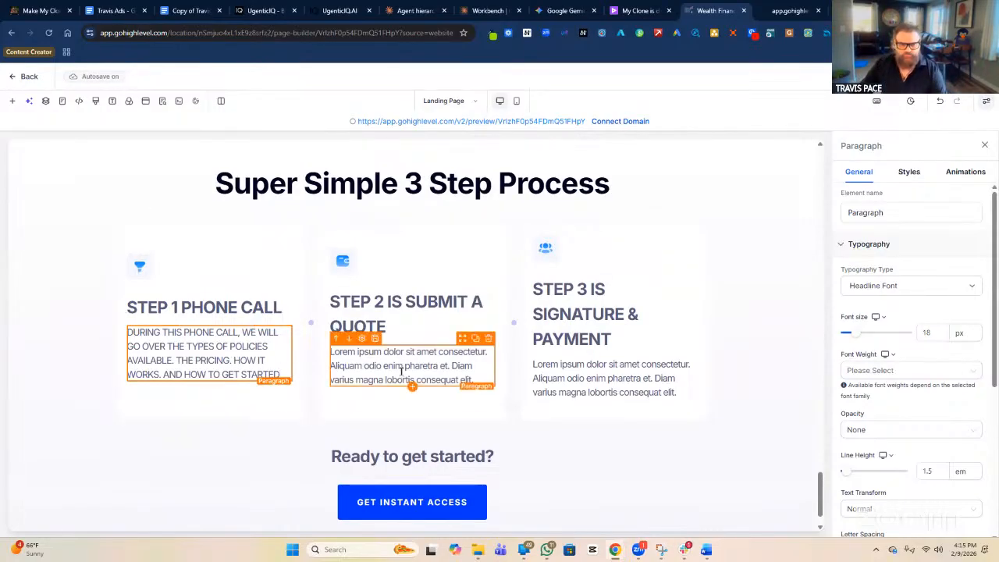
double_click(402, 373)
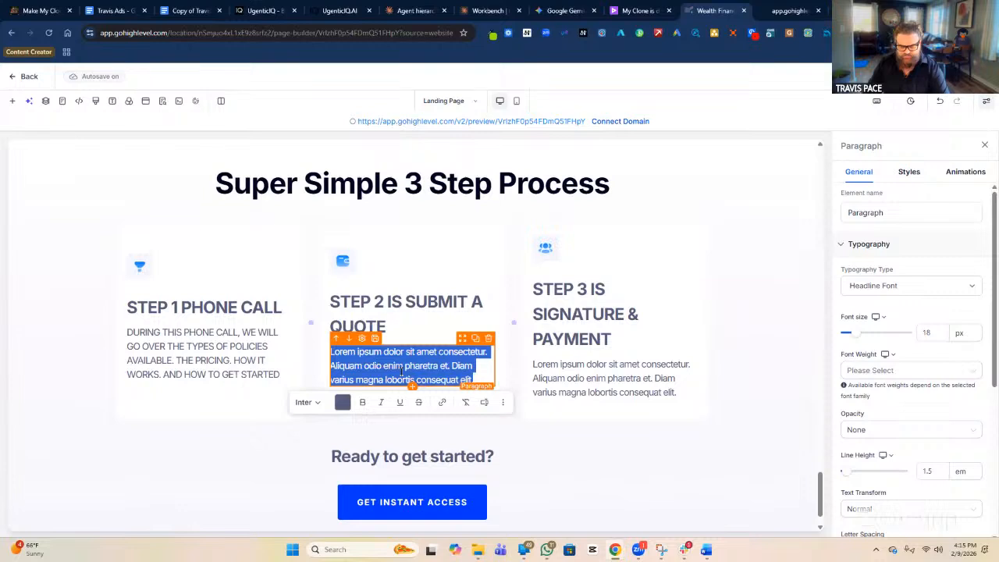
type("YOU TEL")
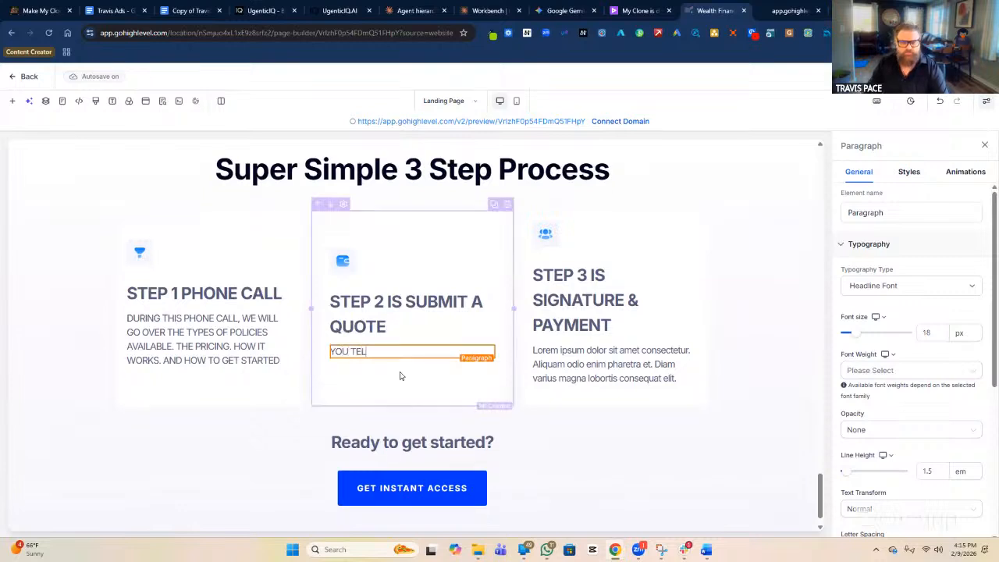
type("L ME THE AM")
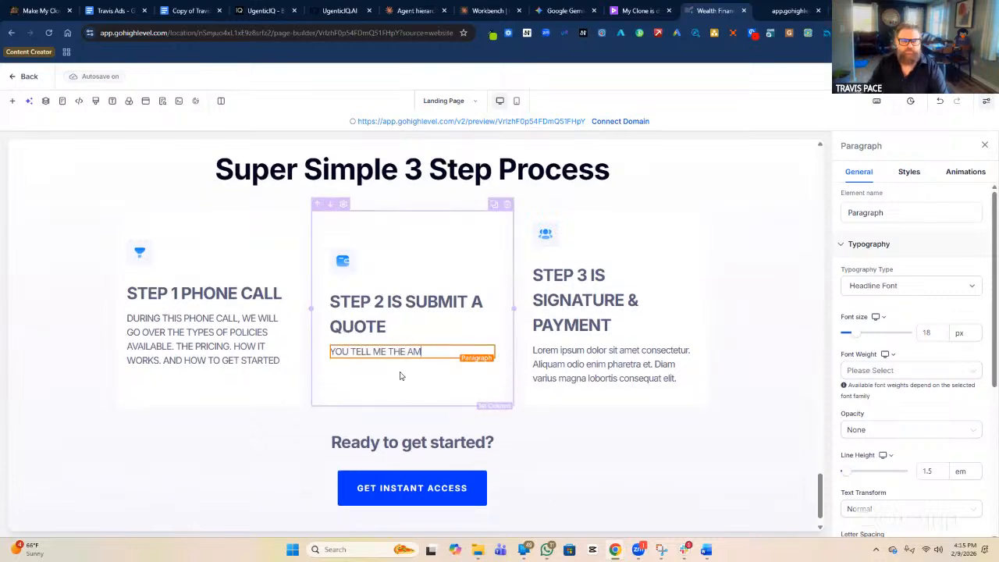
type("OUNT OF COVER")
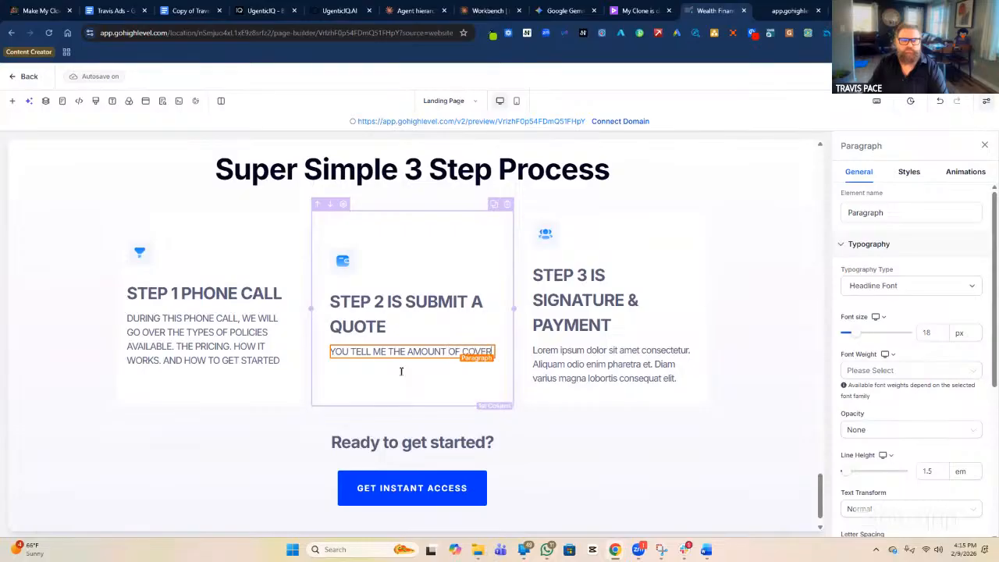
type("AGE,")
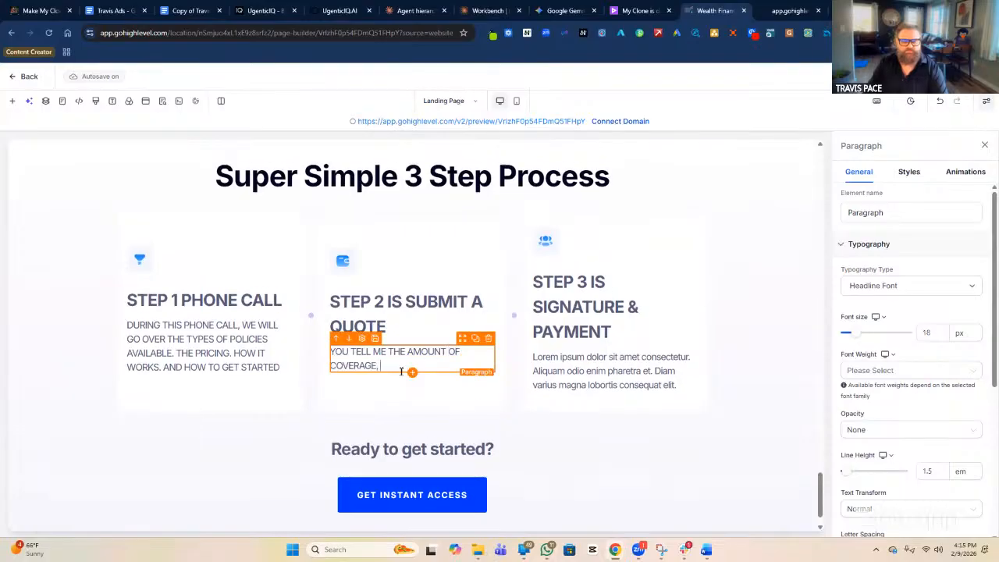
type(" WE")
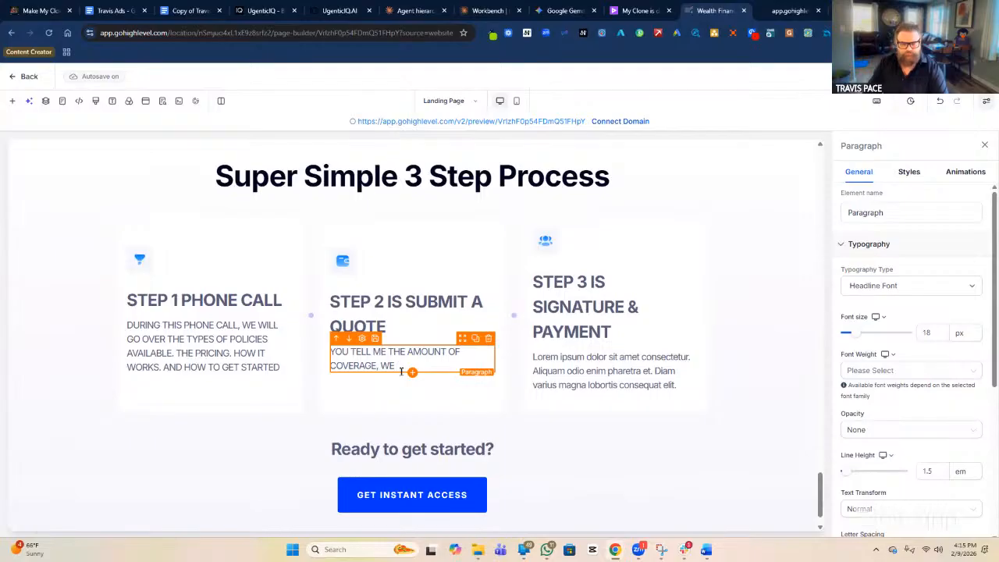
type(" GET YOUR")
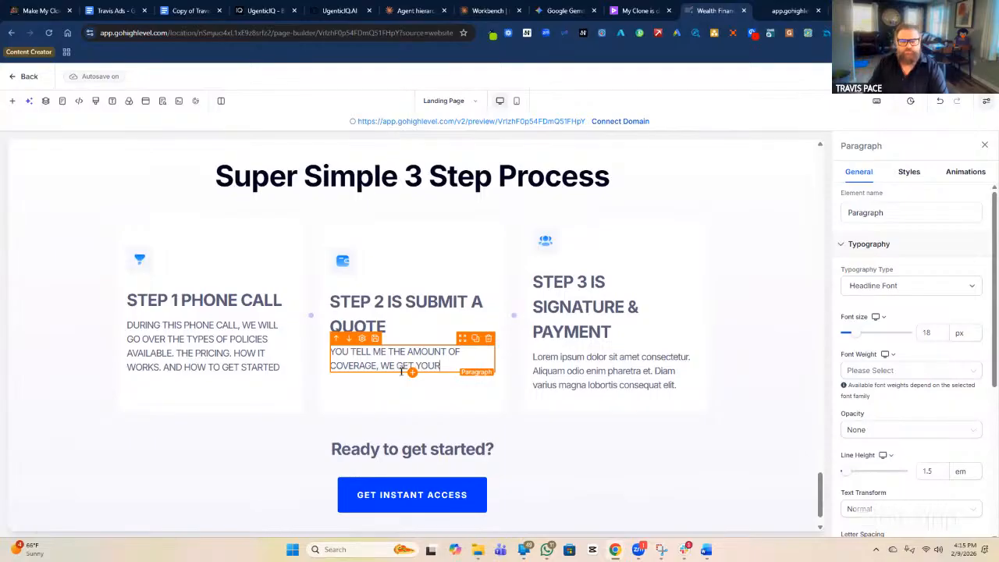
type(" APPROV")
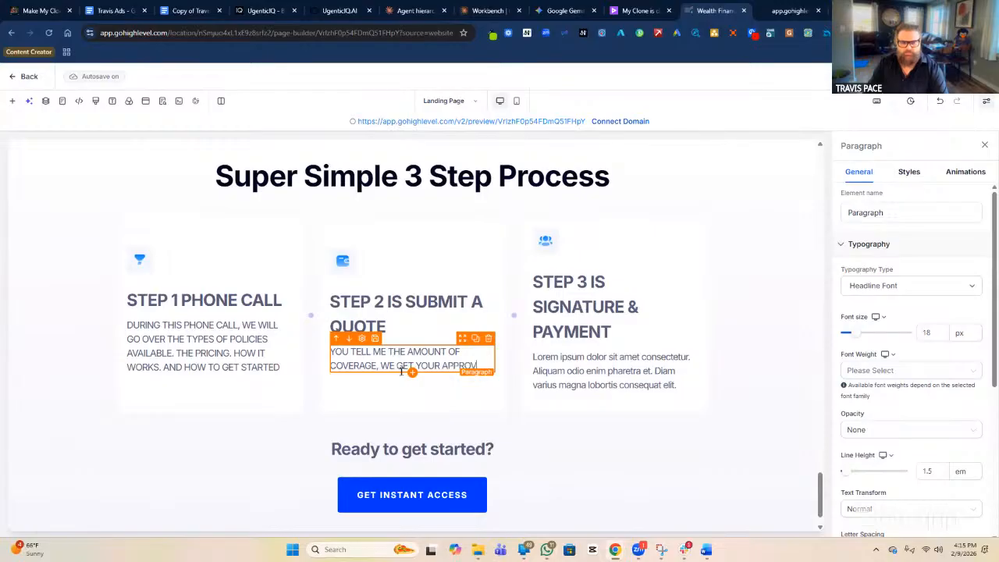
type("ED AND S")
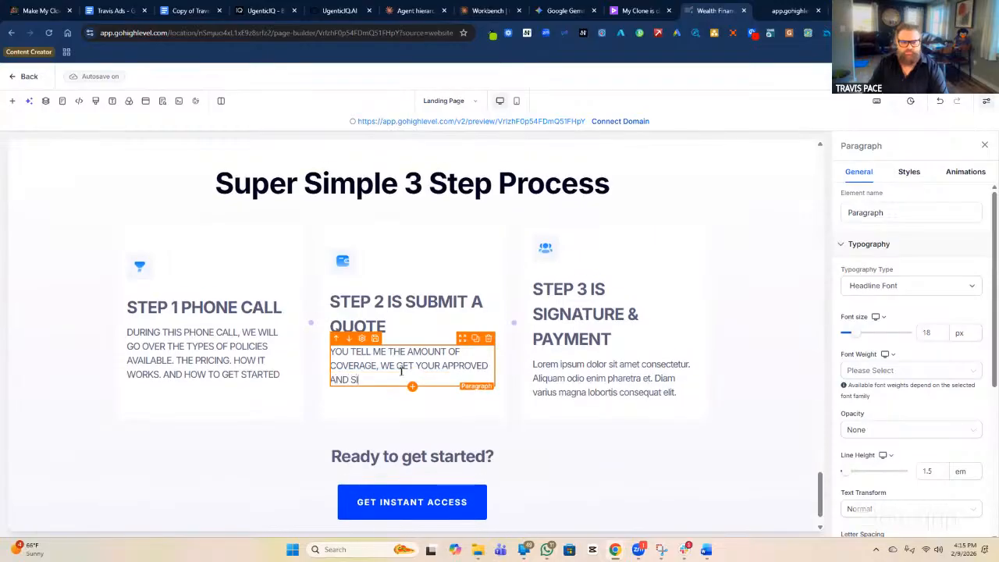
type("END YOU A")
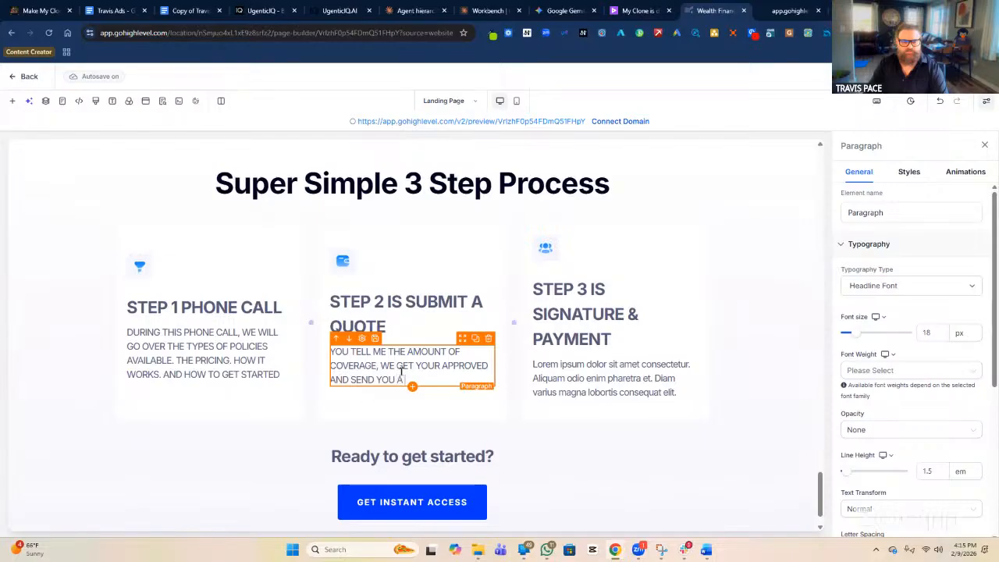
type(" COPY ")
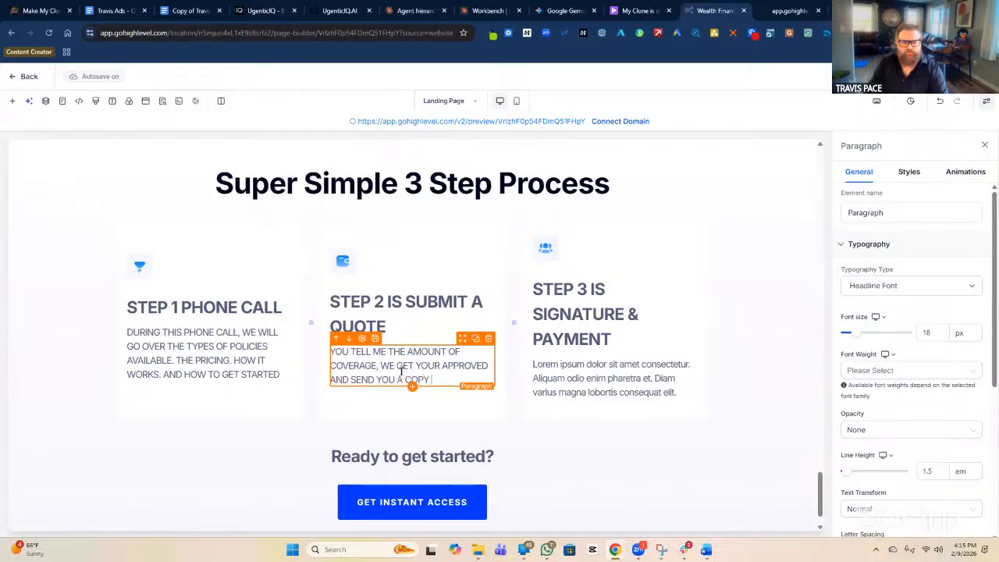
type("BY EMAIL")
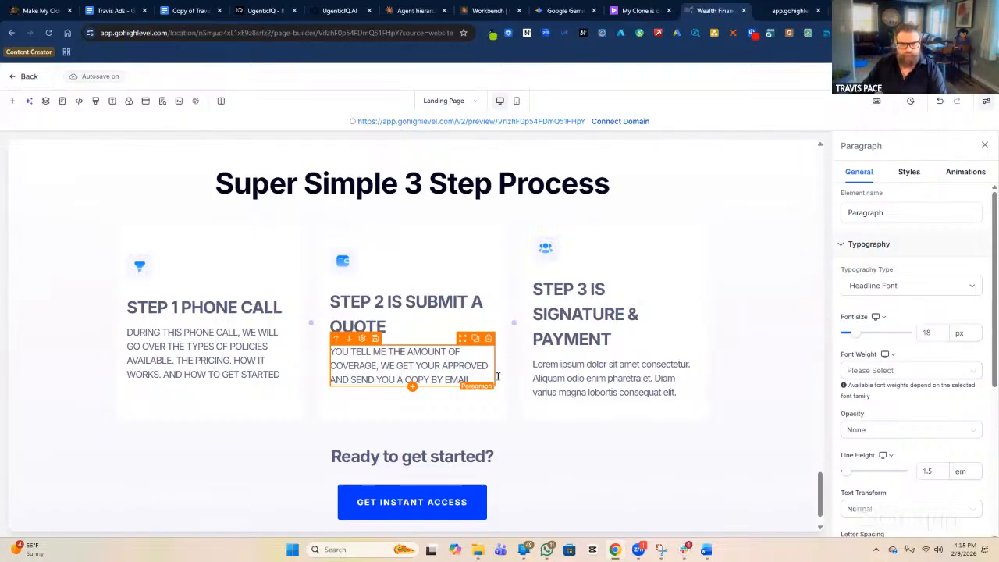
Replace Step 3's description with 'SIGN THE POLICY & BEGIN'.
left_click(627, 393)
double_click(624, 390)
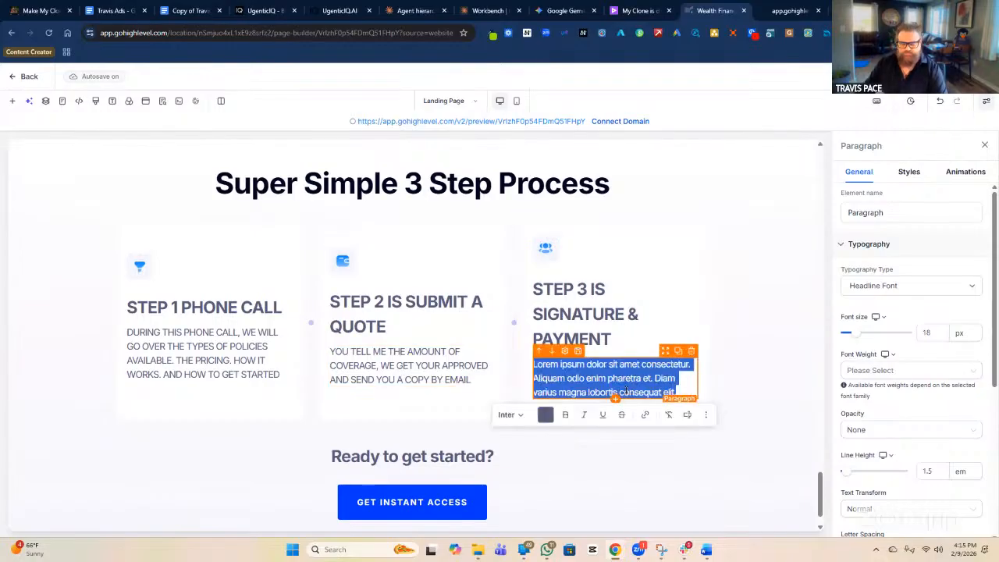
type("SIGN THE POLICY")
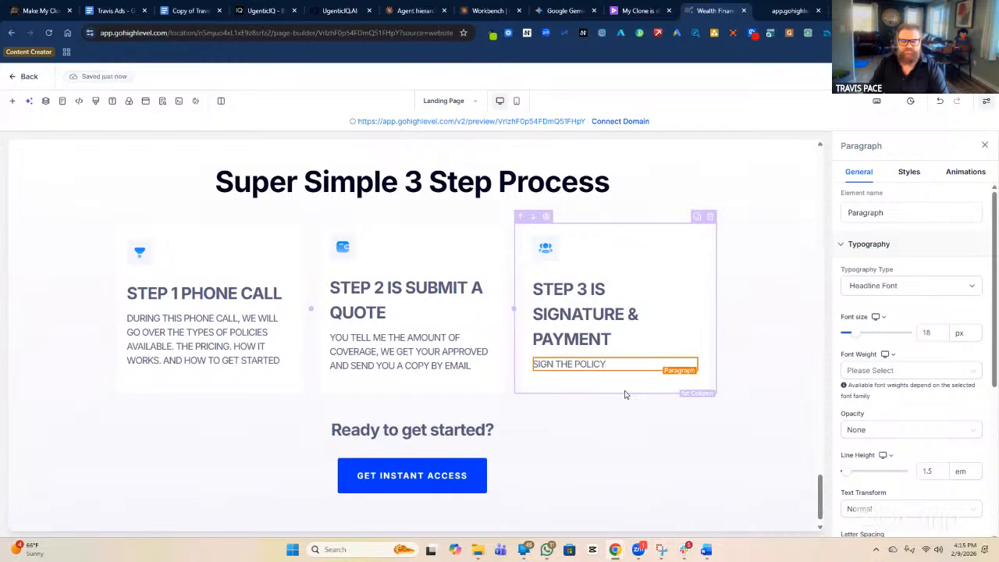
type(" & BEGIN")
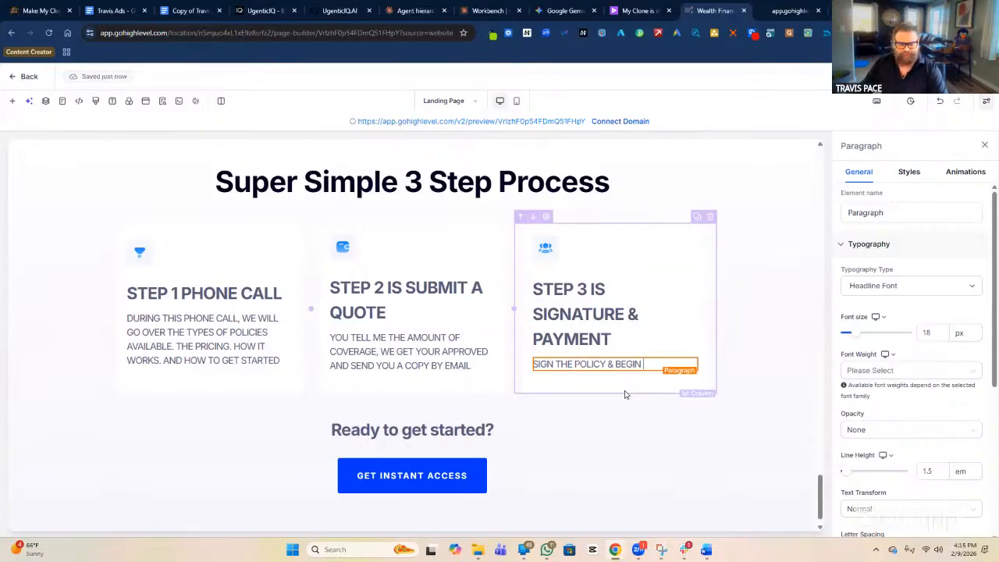
Set the bottom button text to 'ON AVERAGE THIS TAKES 30 MINUTES' with sub text 'READY TO BEGIN'.
left_click(464, 478)
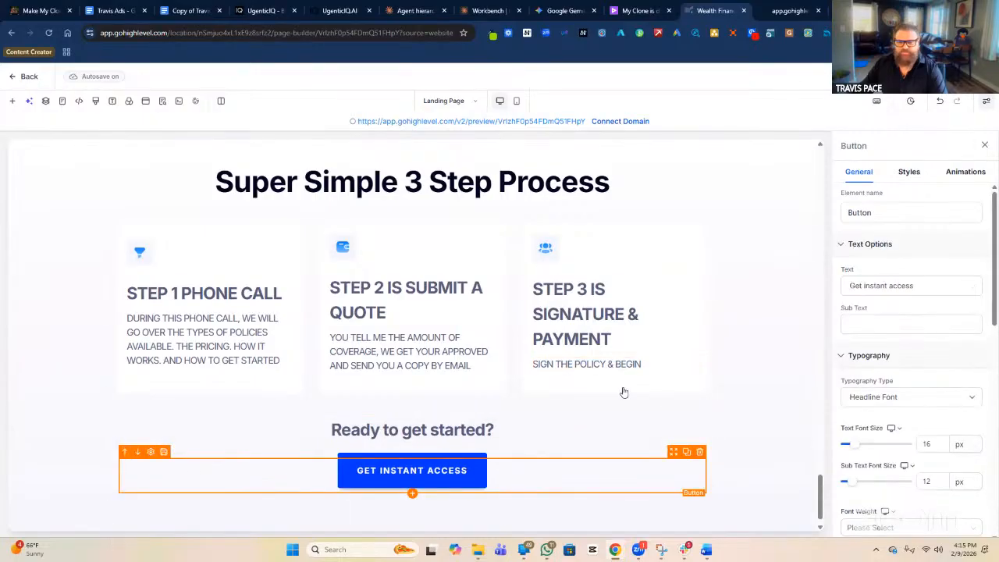
triple_click(903, 286)
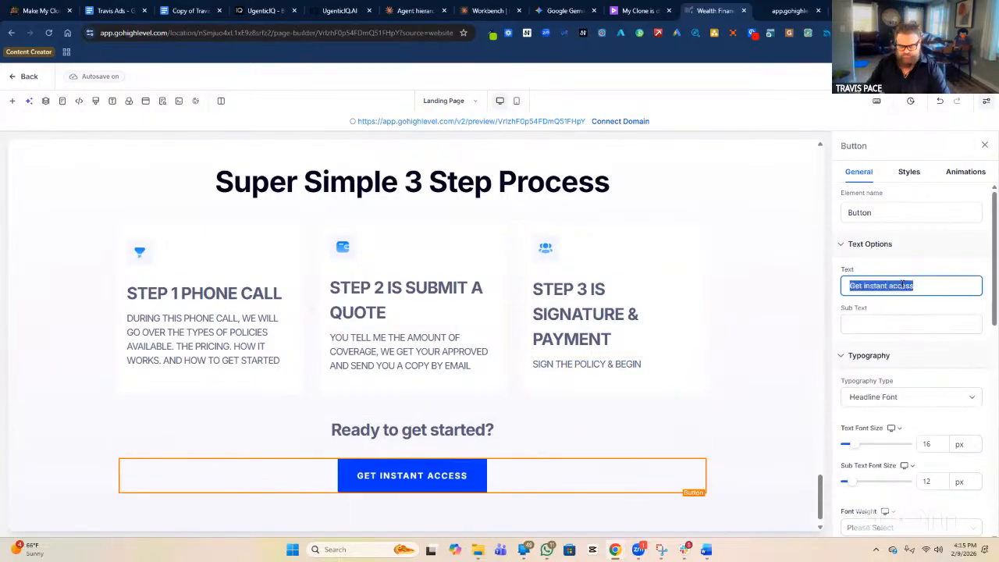
type("ON ")
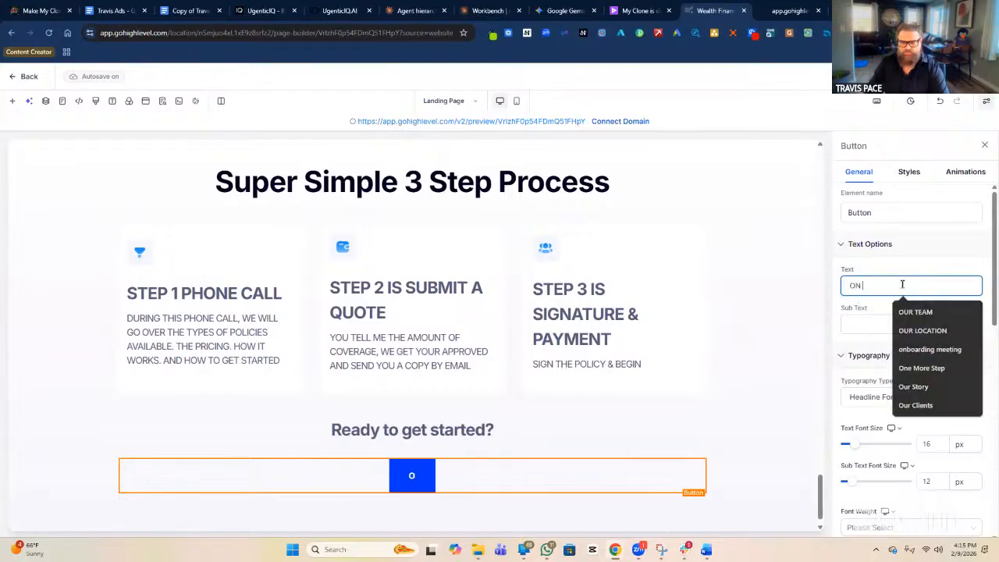
type("AVERAGE ")
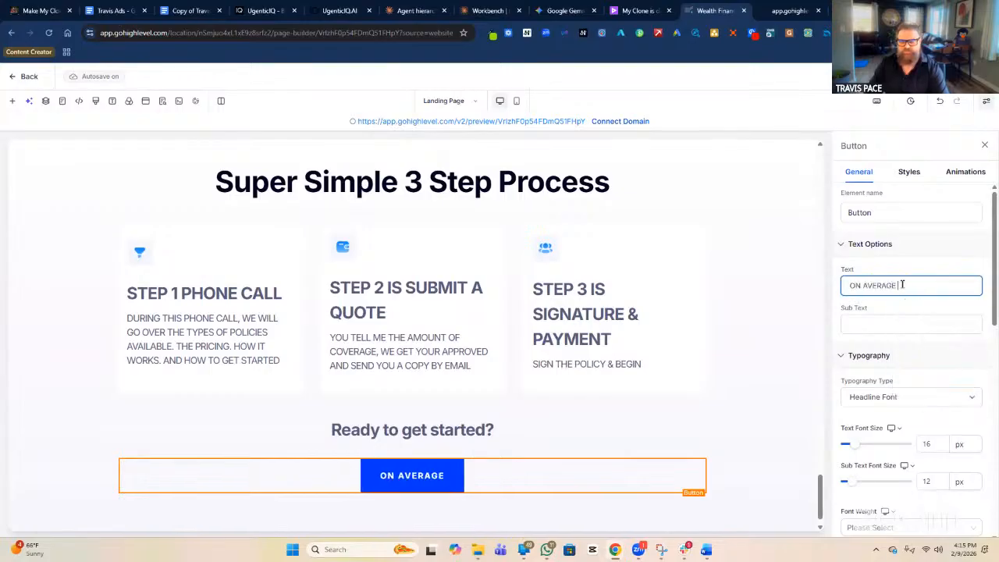
type("THIS TAKES ")
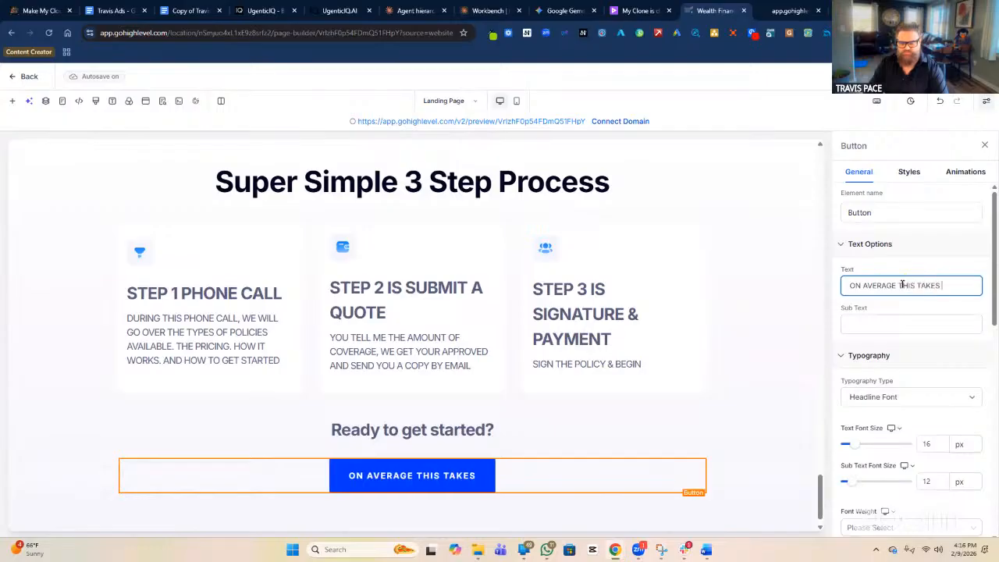
type("30 MINUTES")
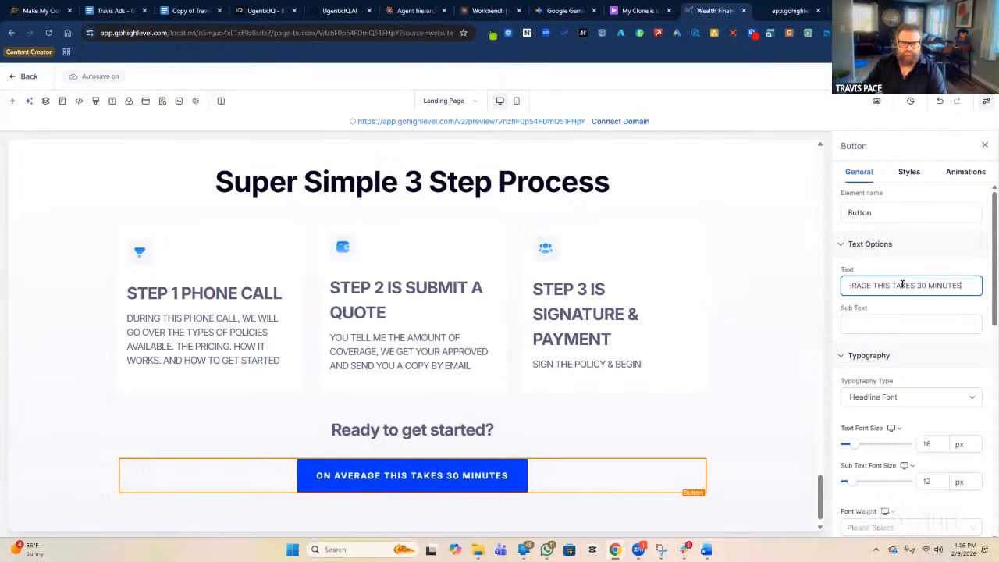
left_click(926, 334)
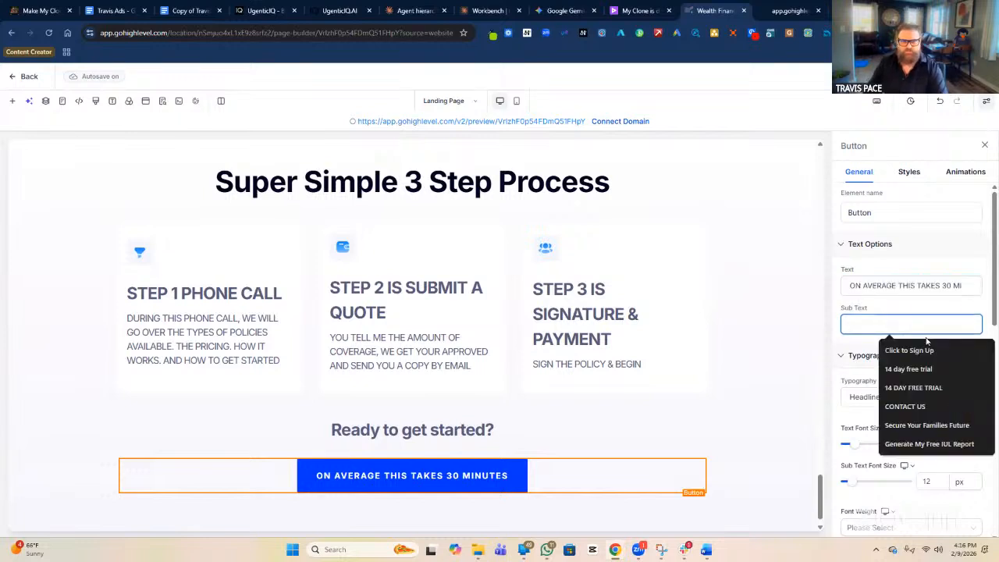
type("READY TO BEGIN")
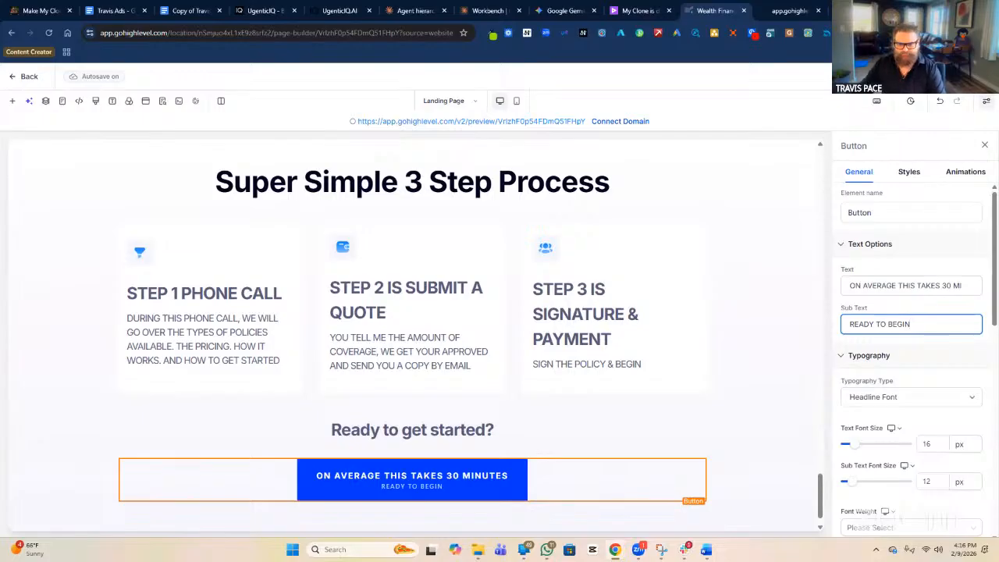
scroll(903, 380, "down", 3)
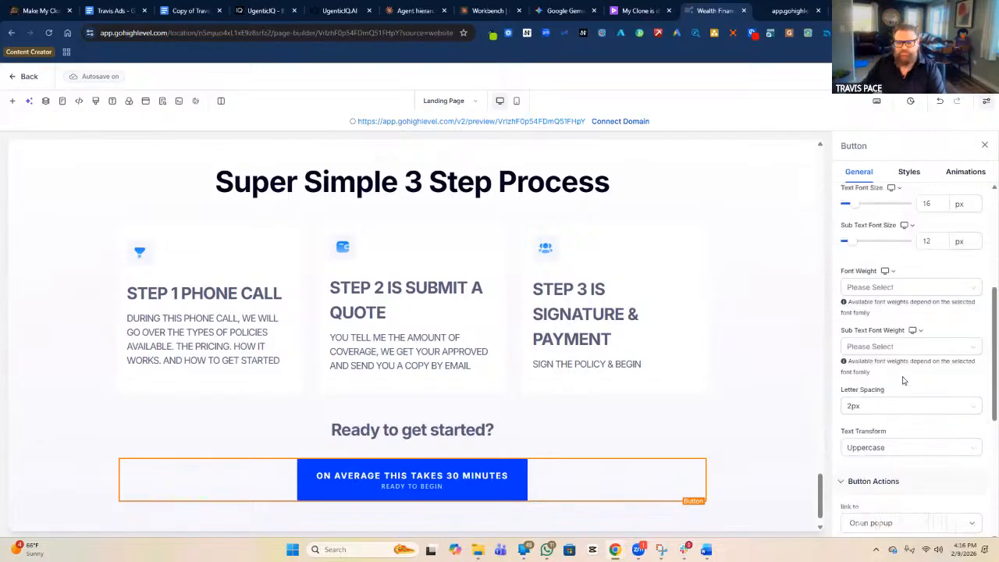
Set the bottom button's action to Call, using the agency phone number copied from the other button.
scroll(902, 390, "down", 3)
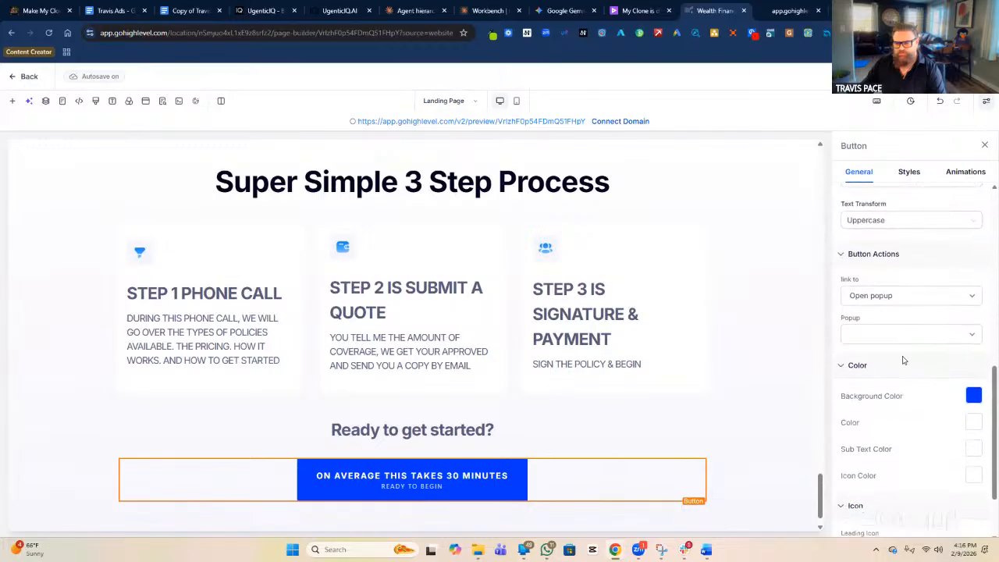
left_click(897, 298)
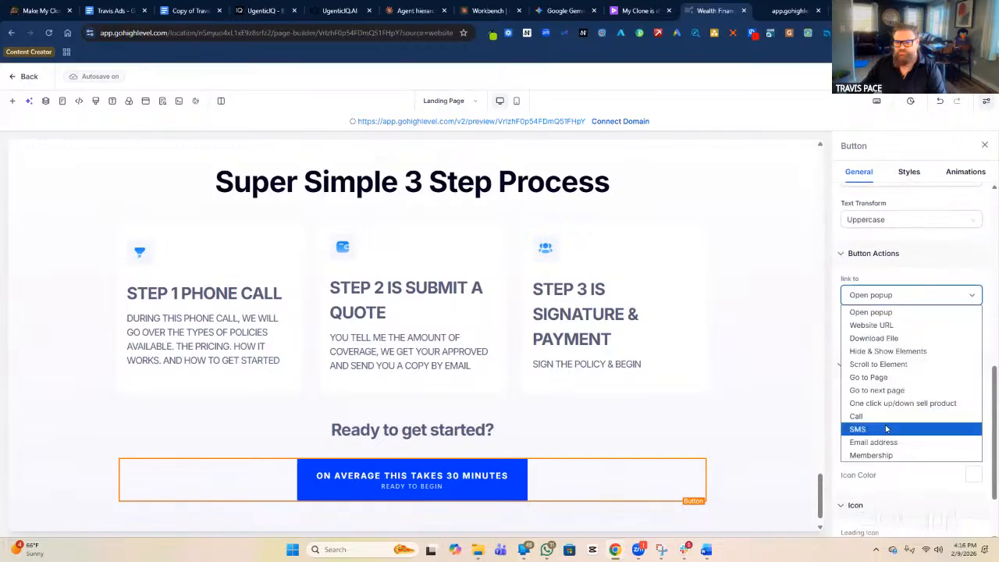
left_click(880, 419)
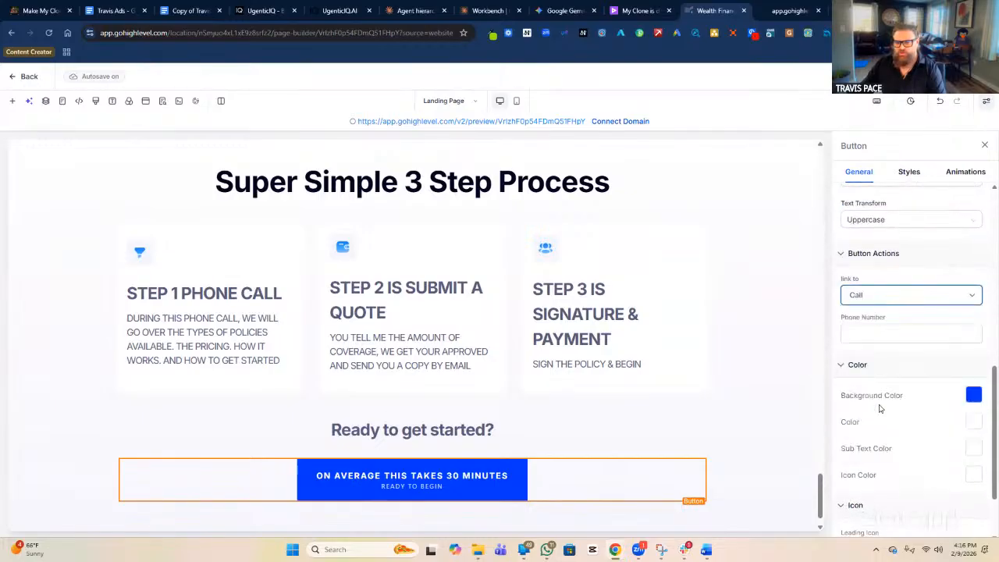
left_click(887, 336)
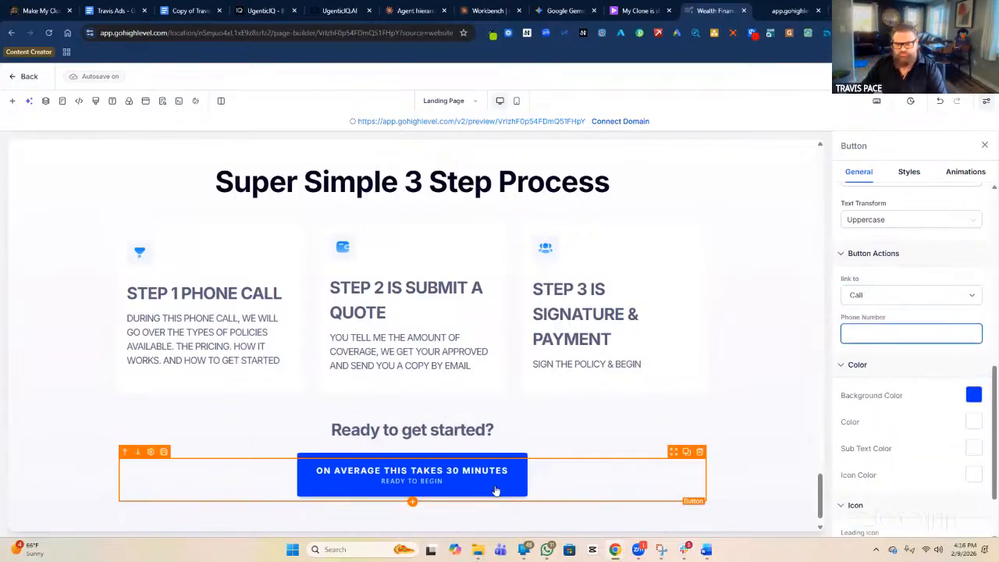
scroll(492, 476, "up", 3)
key("ctrl+v")
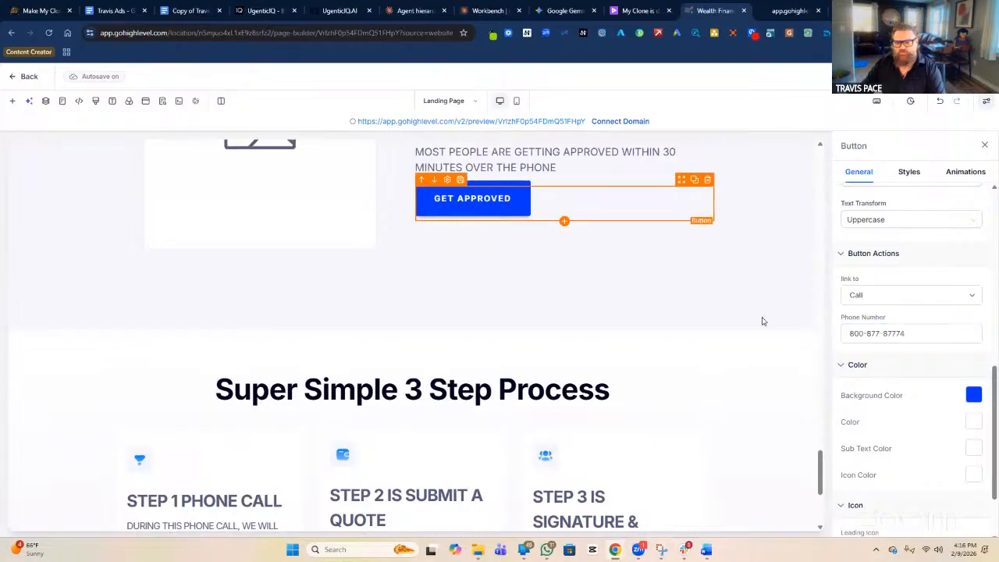
triple_click(895, 334)
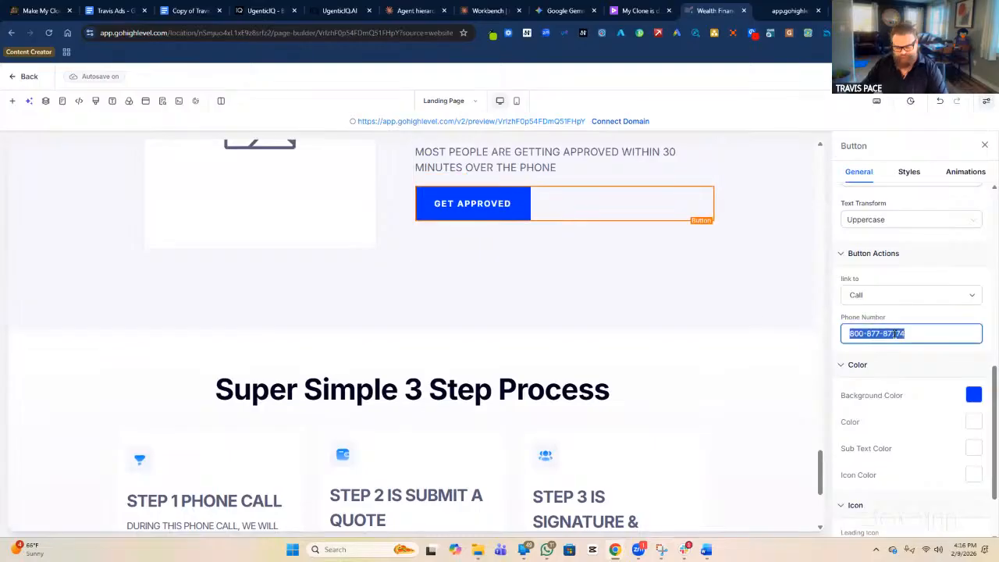
scroll(600, 404, "down", 3)
left_click(515, 463)
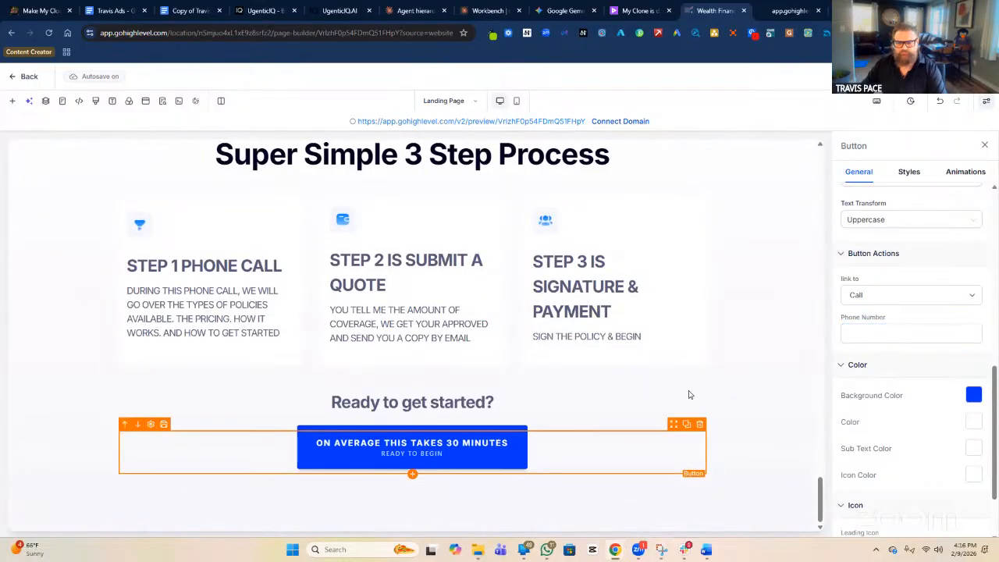
left_click(898, 336)
key("ctrl+v")
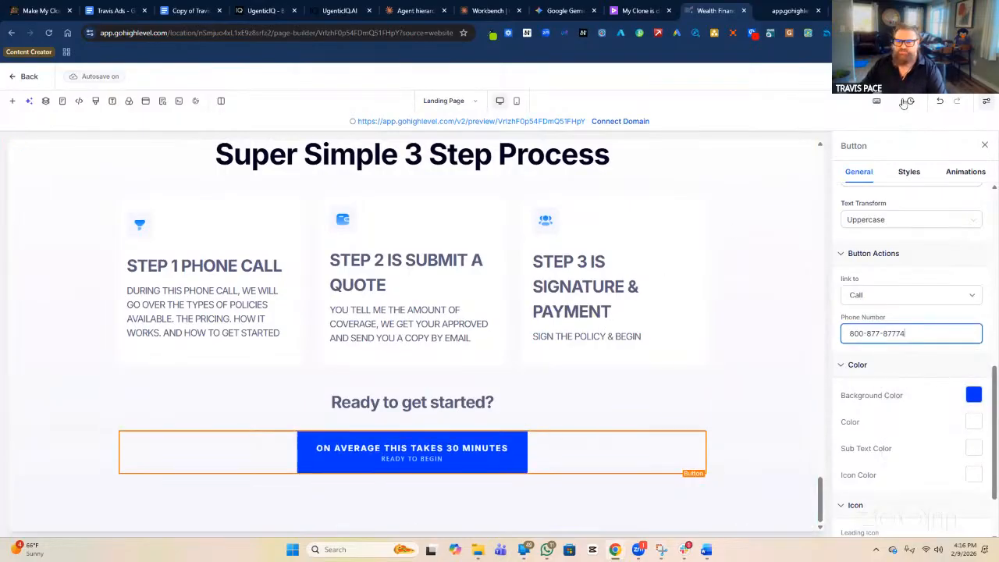
left_click(922, 77)
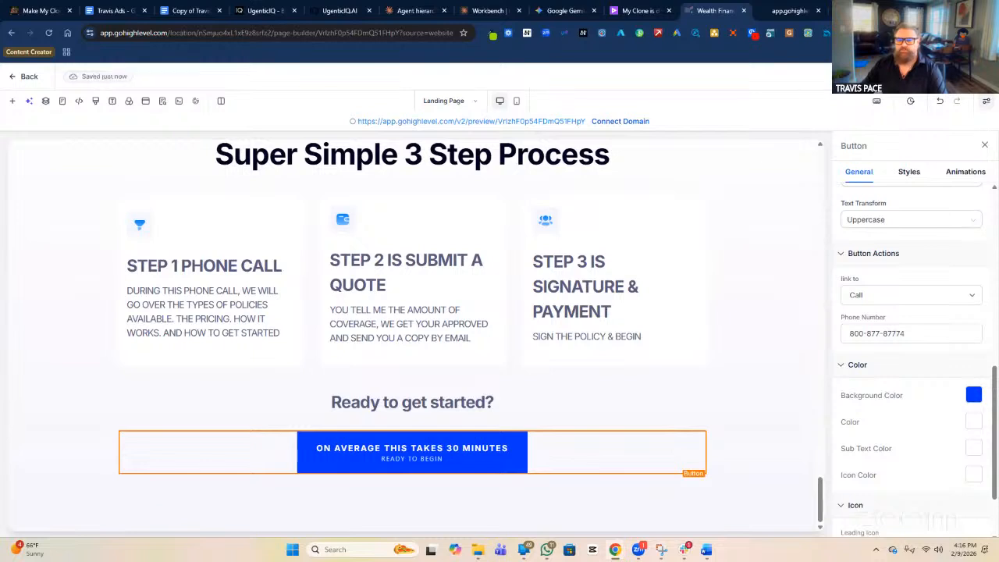
Open the landing page preview and reload it to show the latest changes.
left_click(790, 11)
left_click(50, 34)
scroll(259, 418, "down", 1)
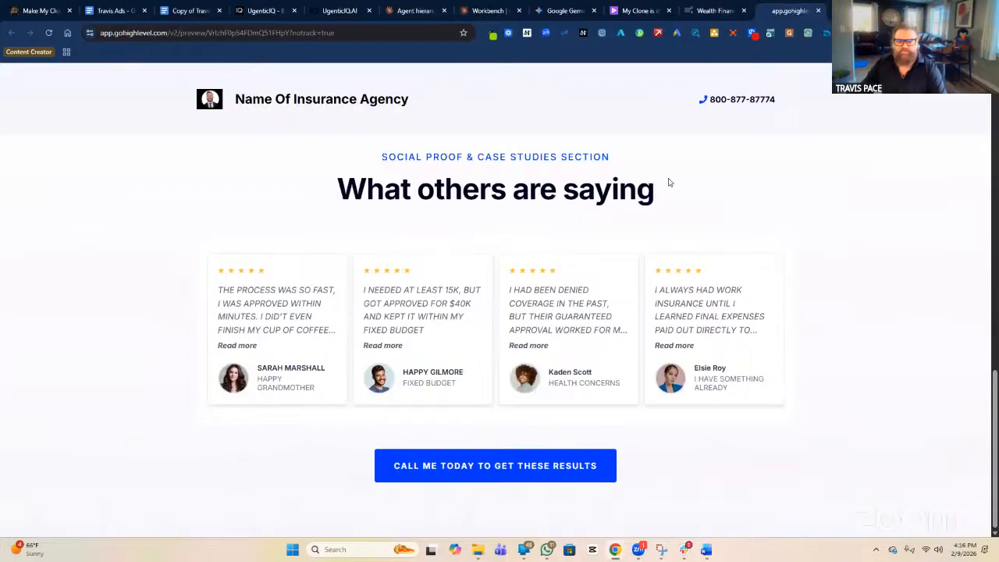
Reload the live preview and scroll through the whole landing page.
scroll(670, 195, "up", 15)
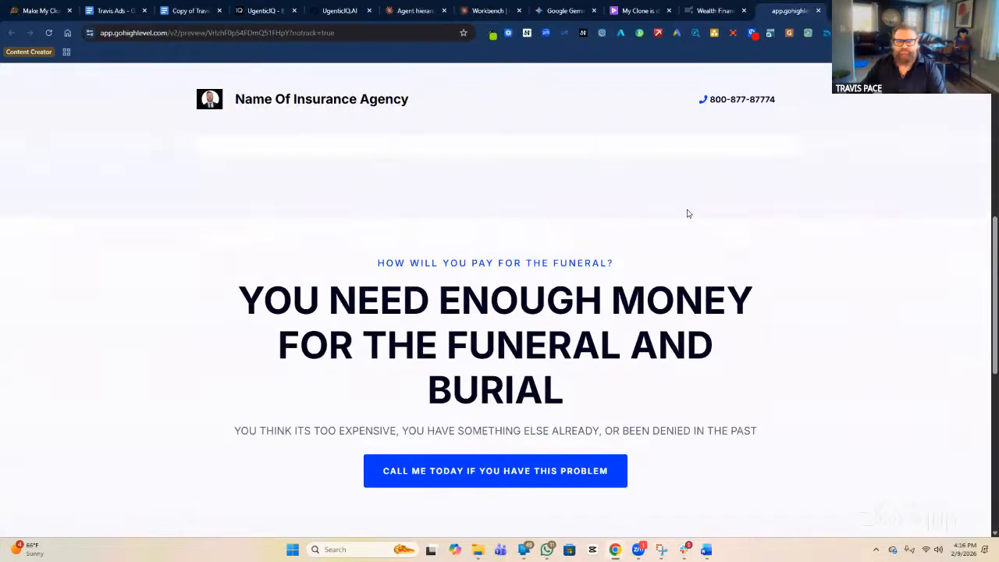
left_click(49, 34)
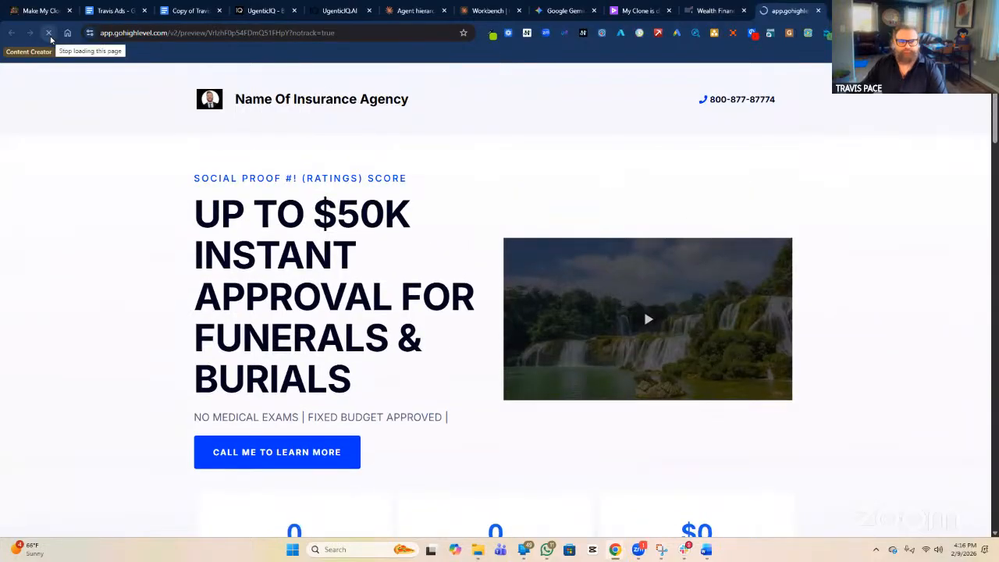
scroll(219, 211, "down", 10)
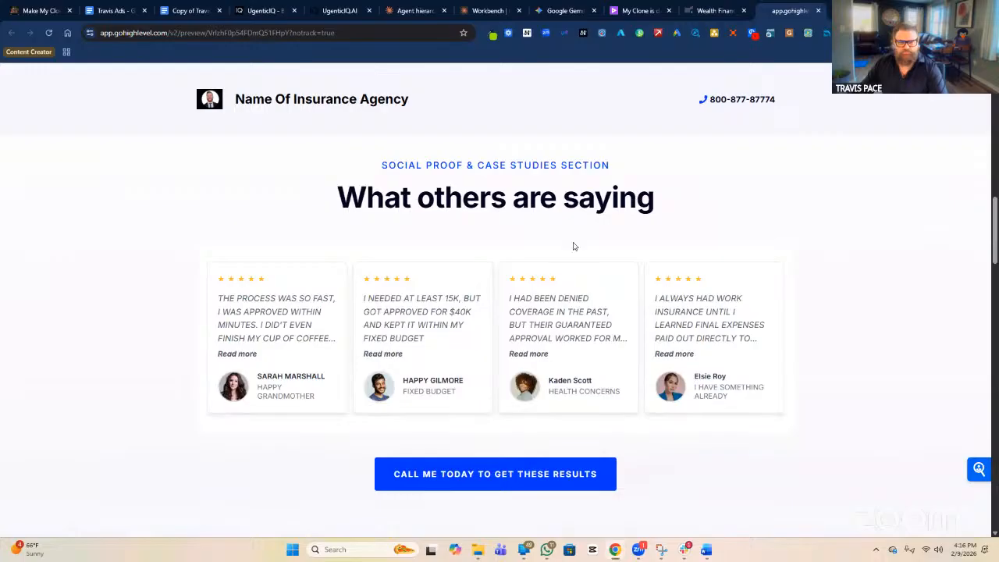
scroll(659, 280, "down", 2)
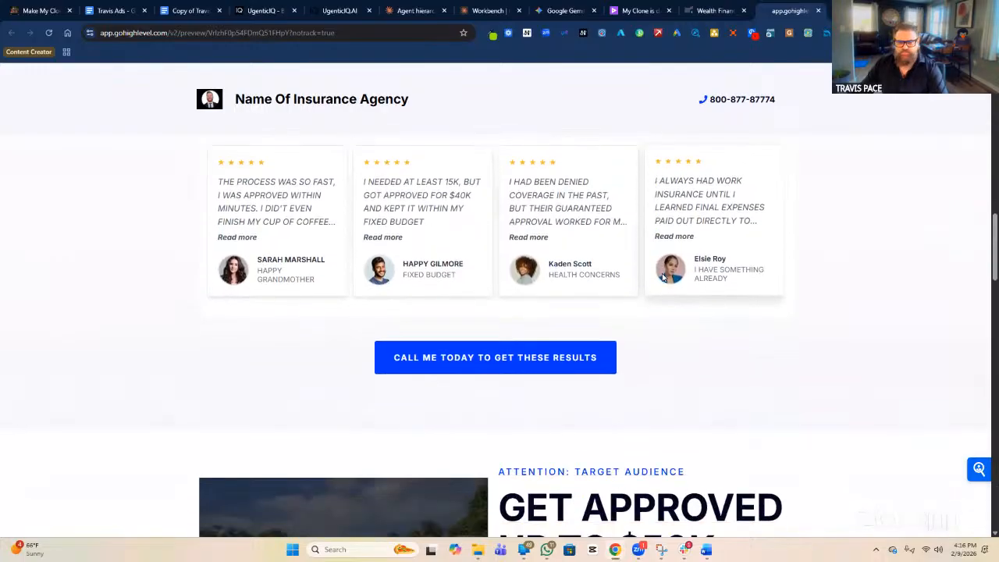
scroll(338, 358, "down", 3)
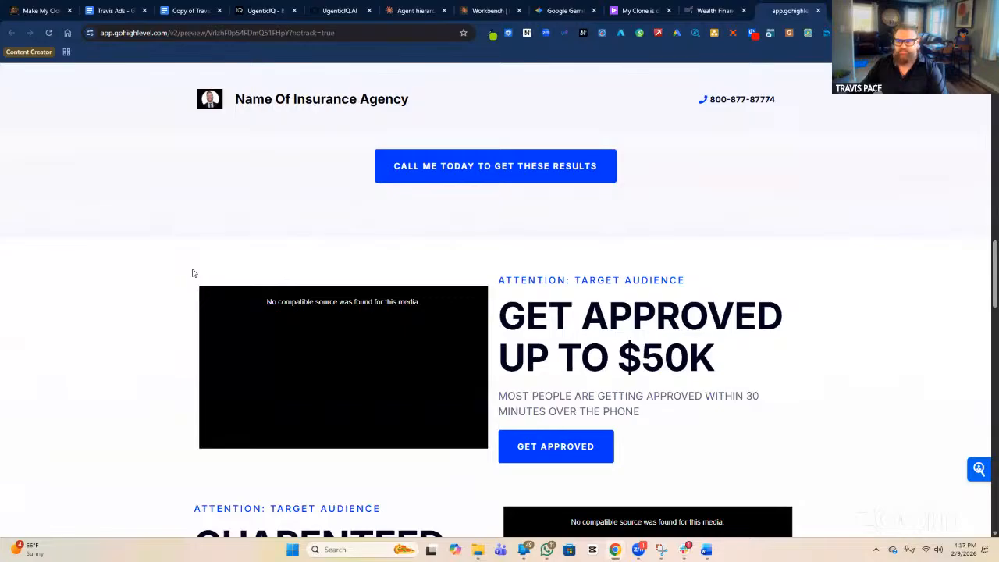
scroll(574, 301, "down", 1)
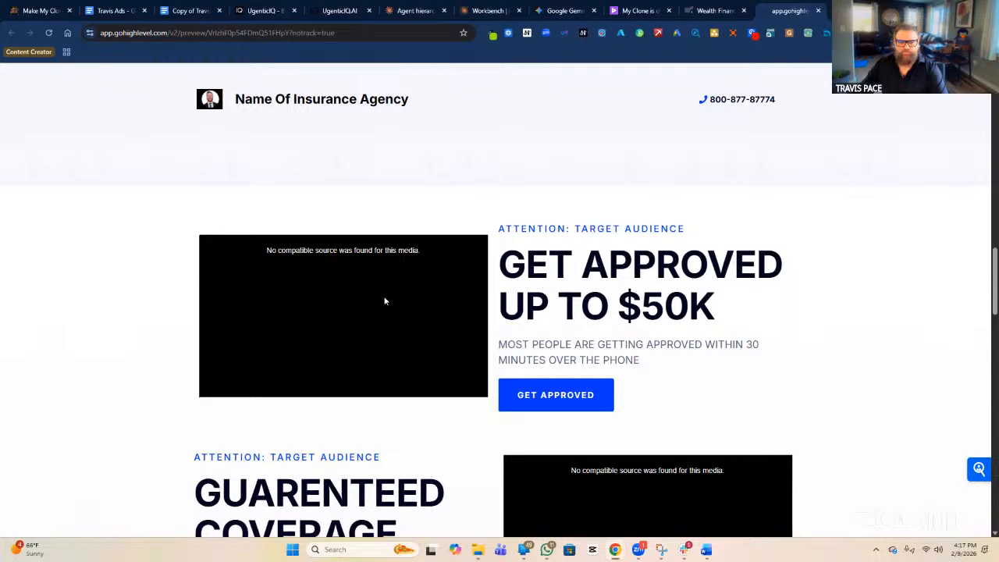
scroll(451, 362, "down", 4)
scroll(451, 361, "down", 8)
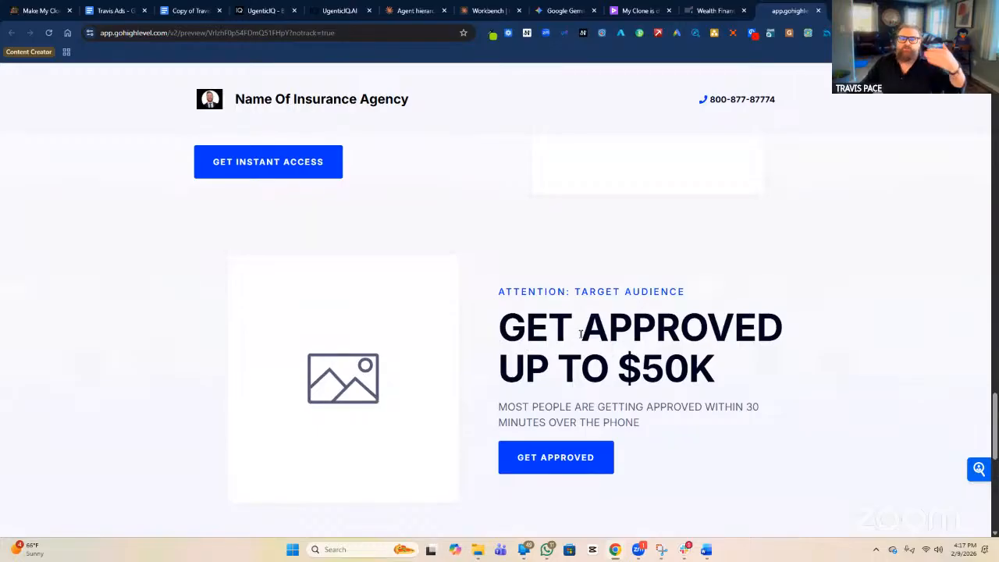
scroll(580, 334, "down", 4)
scroll(598, 321, "down", 1)
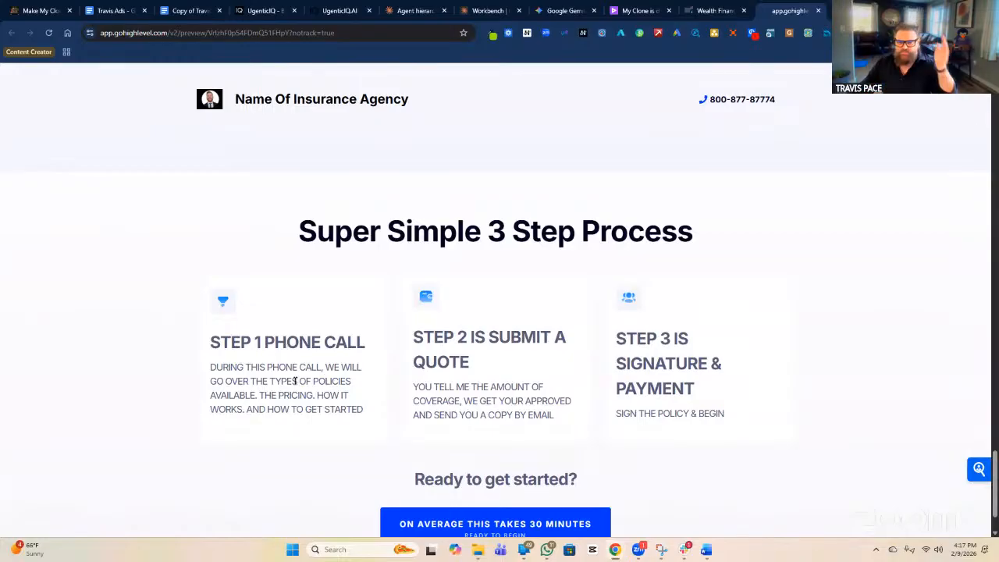
scroll(489, 349, "down", 1)
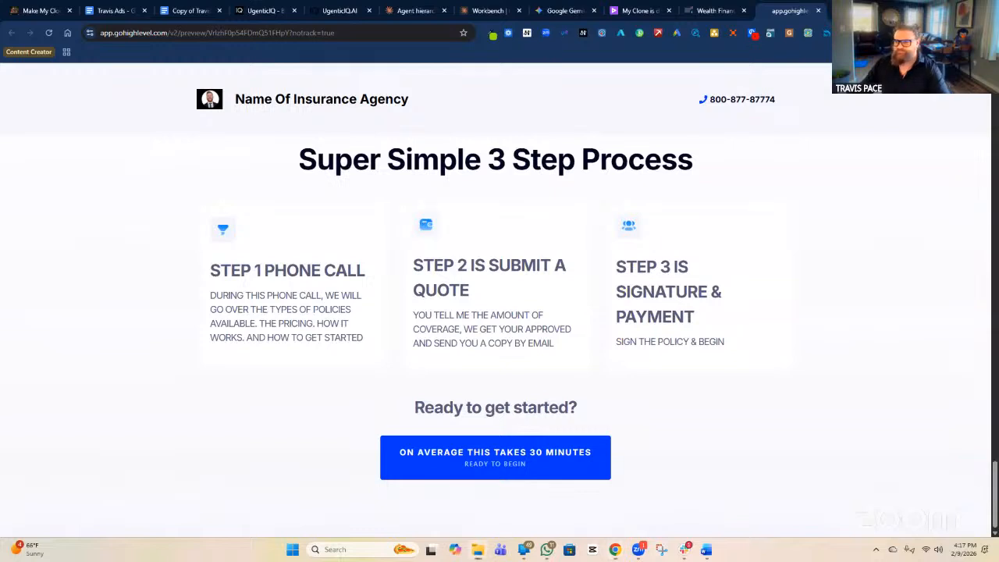
Check the wireframe screenshot, close it, and return to the page builder.
left_click(662, 550)
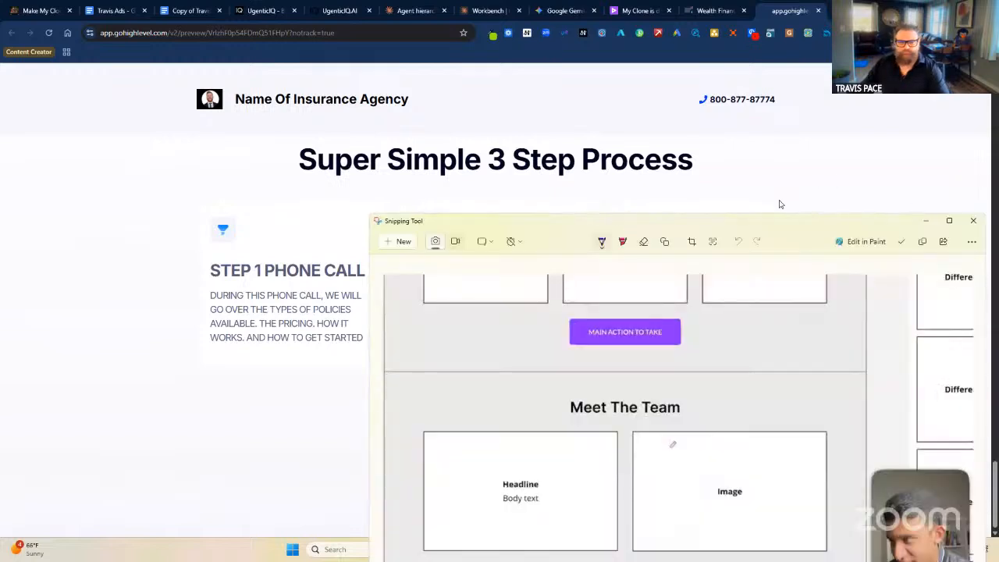
left_click(926, 221)
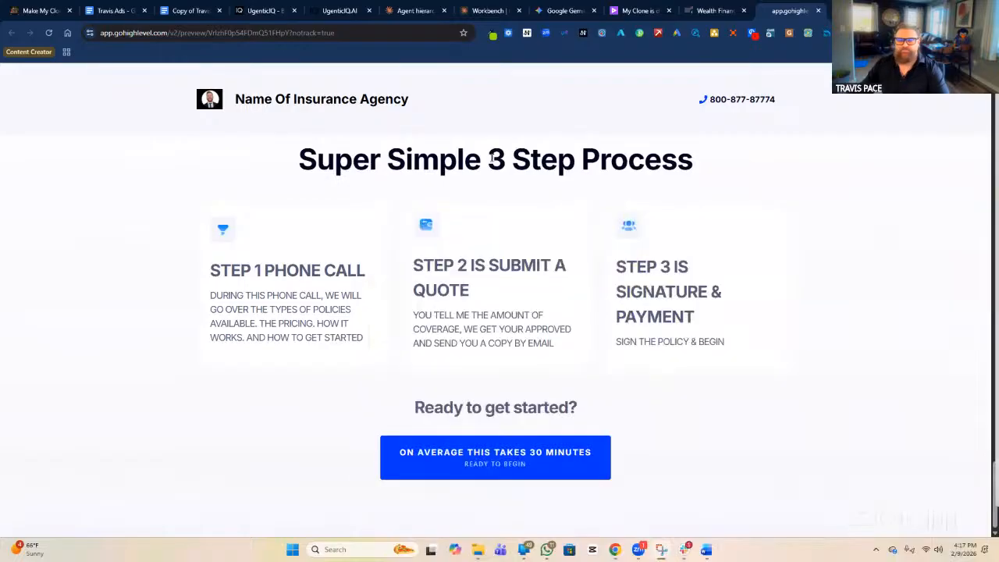
left_click(716, 11)
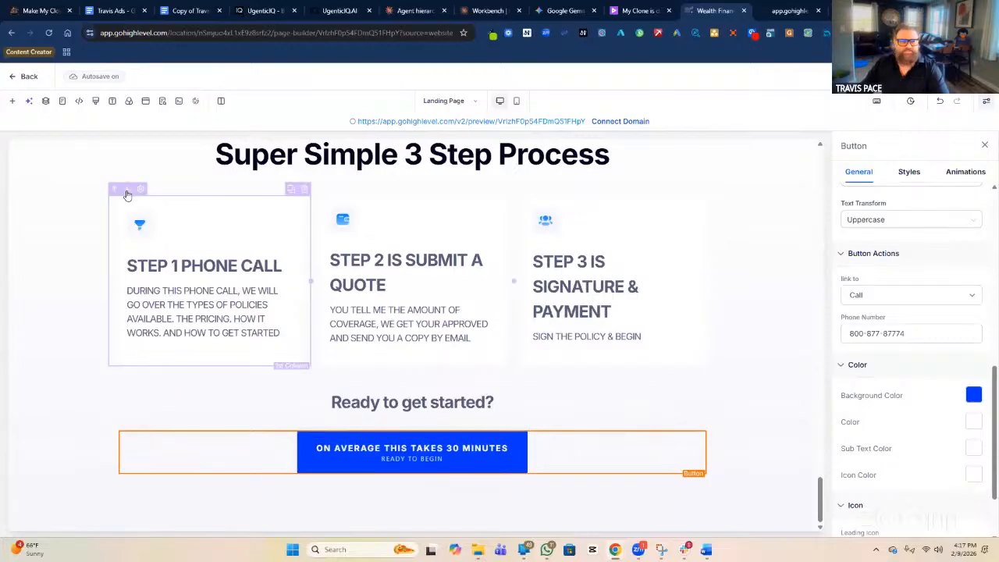
Add the prebuilt Team 01 section, 'Meet the Team of Professionals', below the 3-step section.
left_click(11, 102)
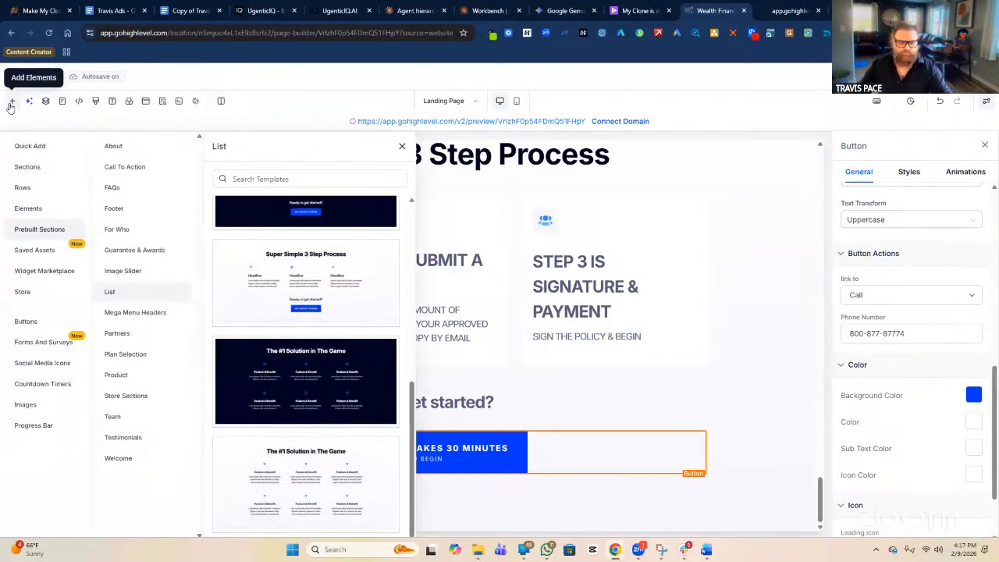
left_click(138, 417)
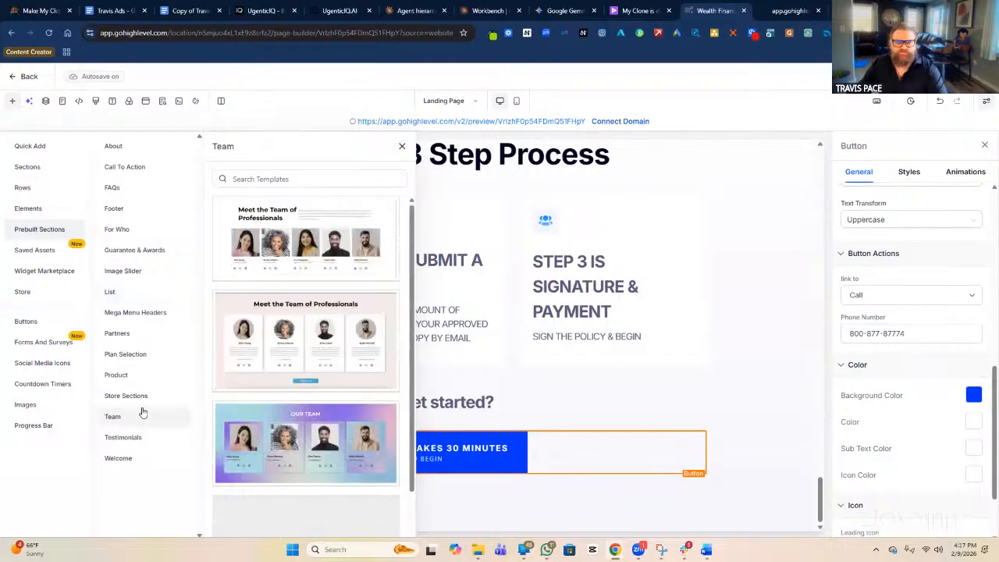
scroll(269, 365, "down", 1)
scroll(273, 365, "up", 1)
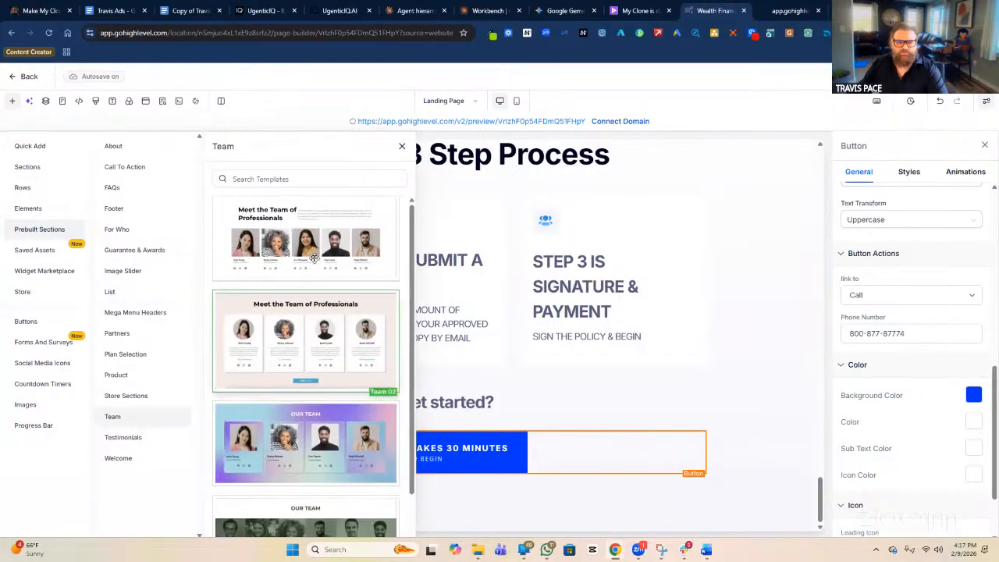
left_click_drag(304, 242, 515, 502)
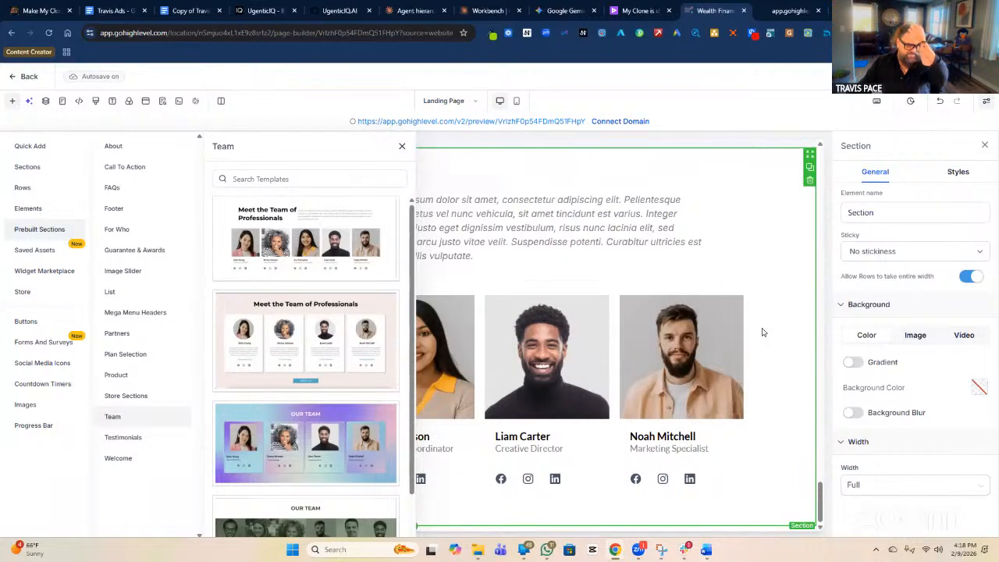
left_click(402, 146)
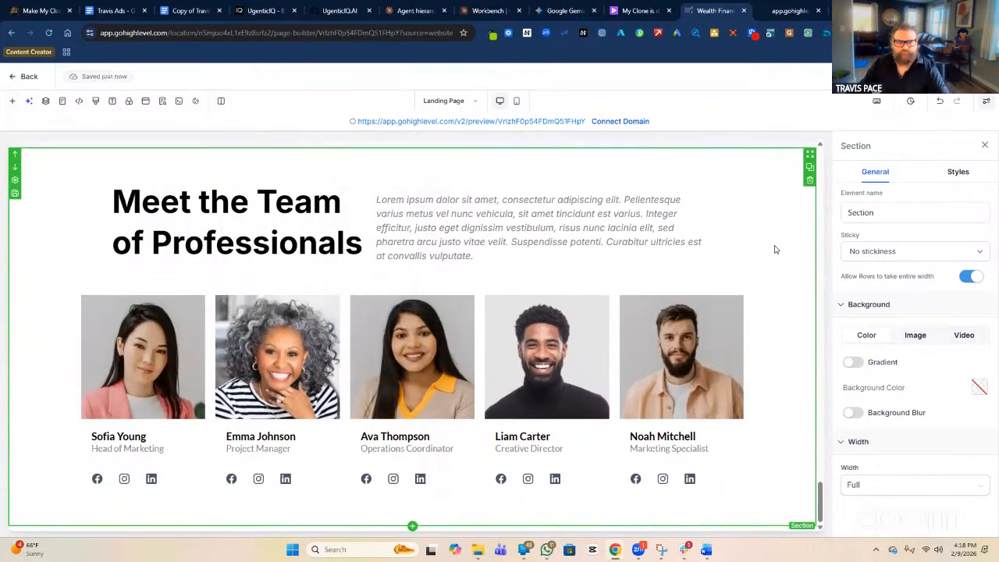
Rename the team section to 'MEET THE AGENCY Section' and select its placeholder paragraph.
left_click(849, 212)
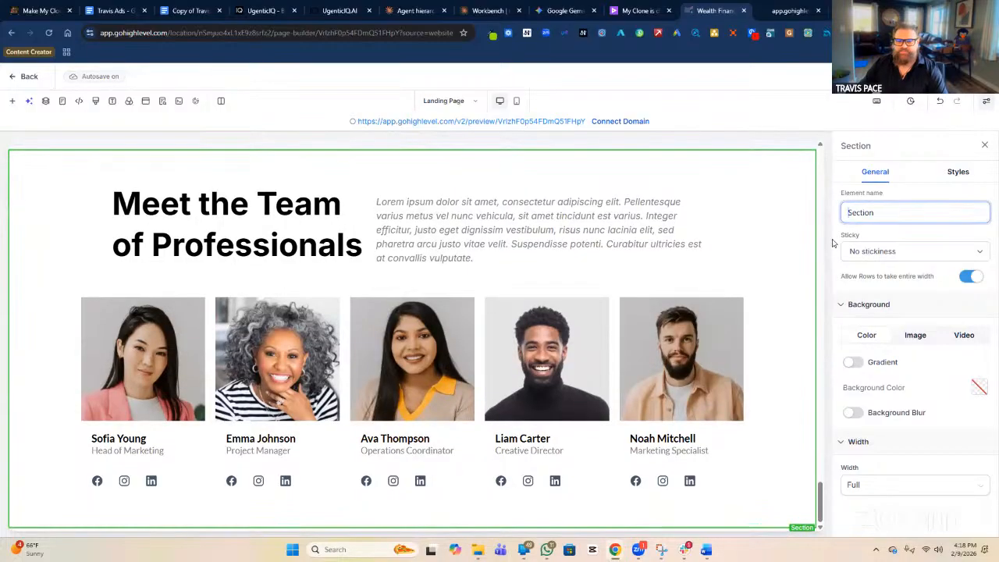
type("MEET THE AGENCY")
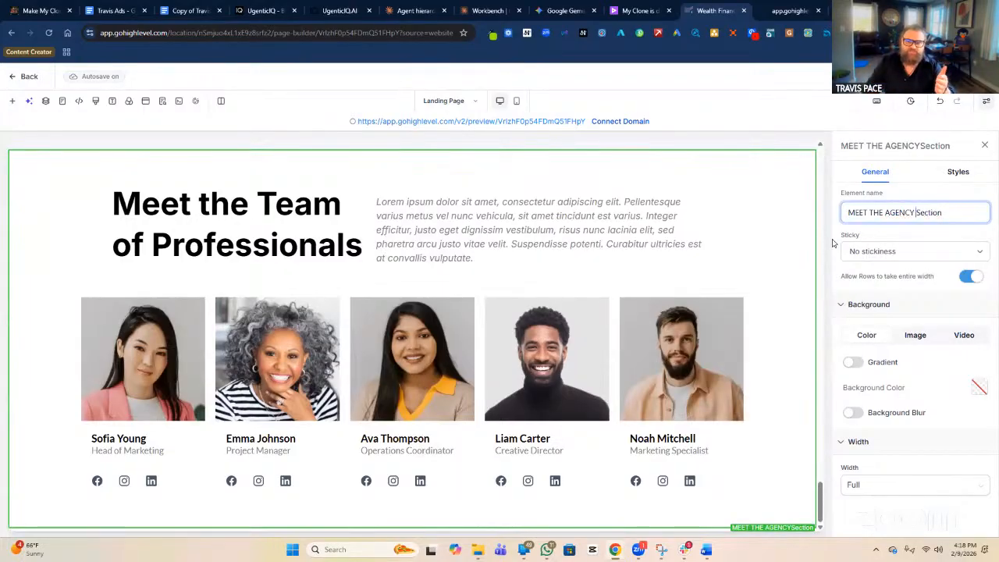
left_click(931, 76)
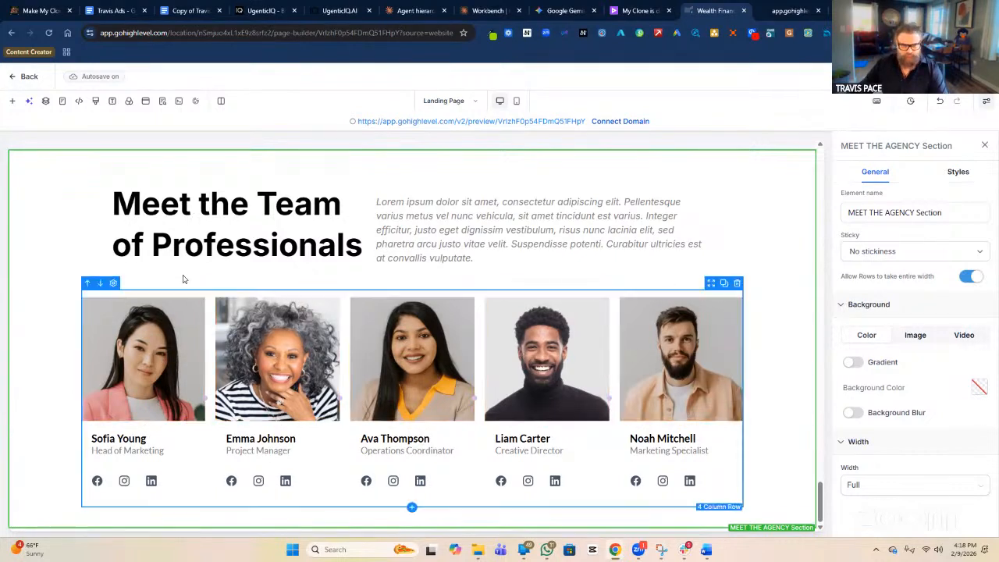
left_click(470, 248)
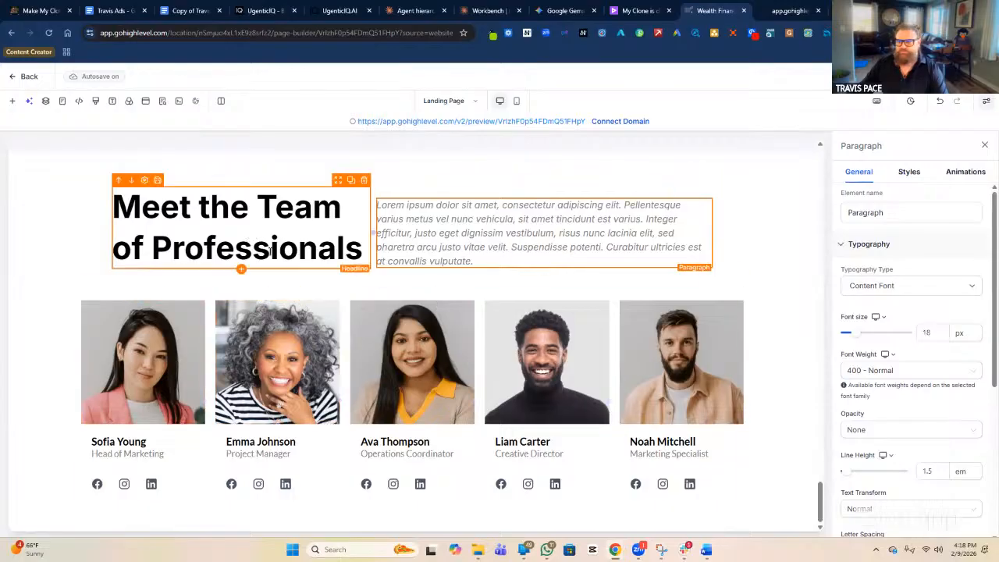
Replace the placeholder with 'OUR AGENCY HAS BEEN IN BUSINESS FOR XXX YEAR…' plus family, female, veteran and minority ownership.
triple_click(485, 262)
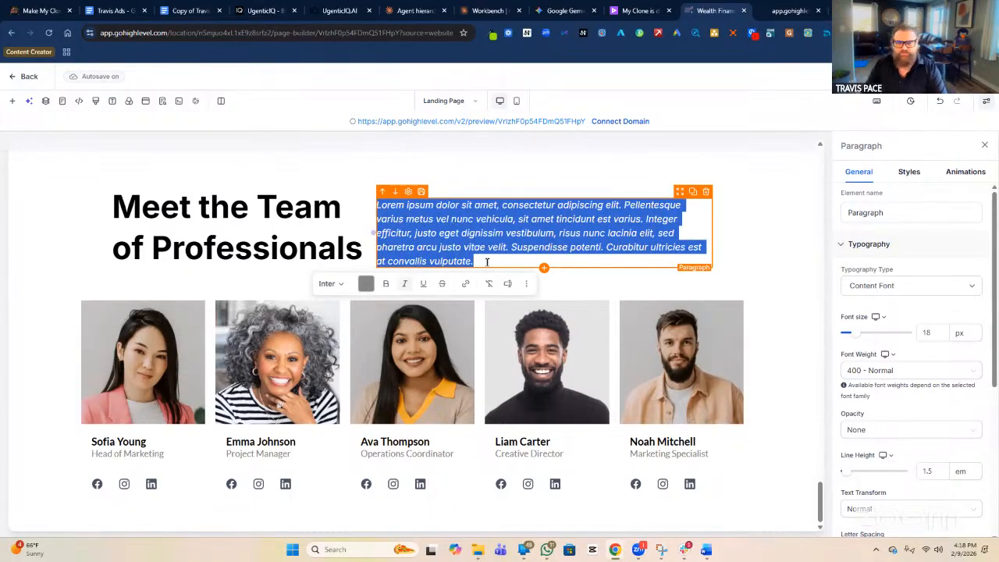
type("OUR AGENCY HAS BEEN IN ")
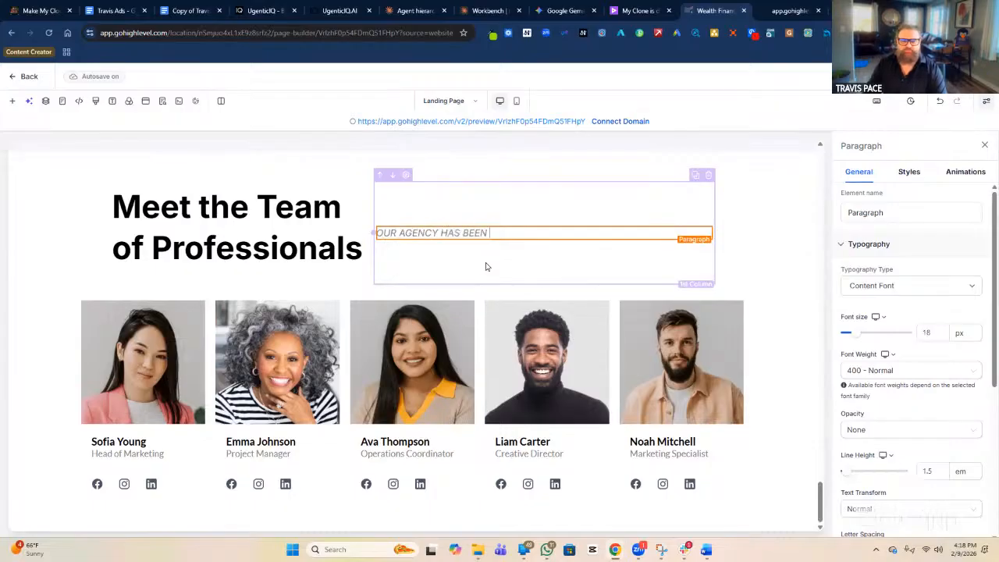
type("BUSINESS FO")
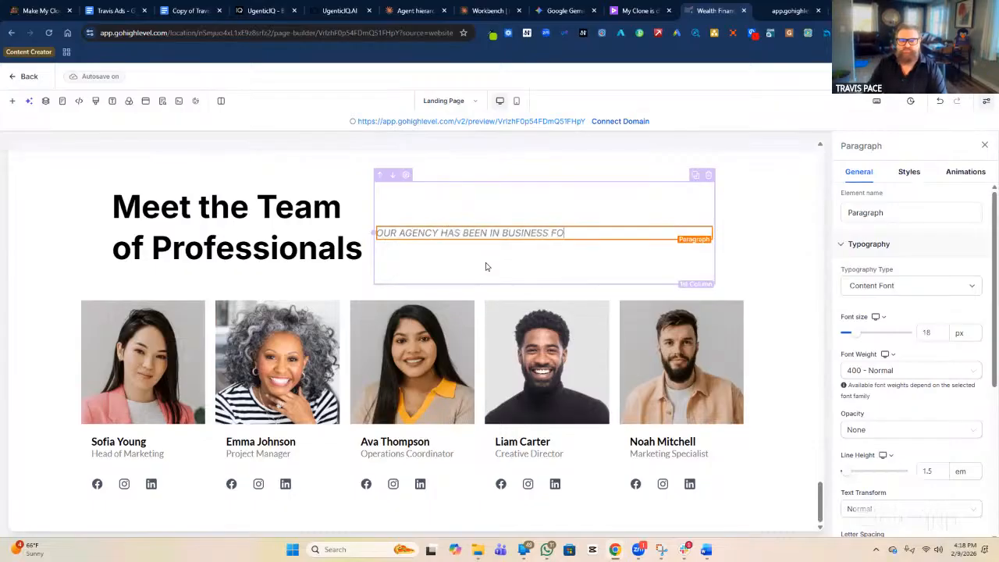
type("R XXX YEAR")
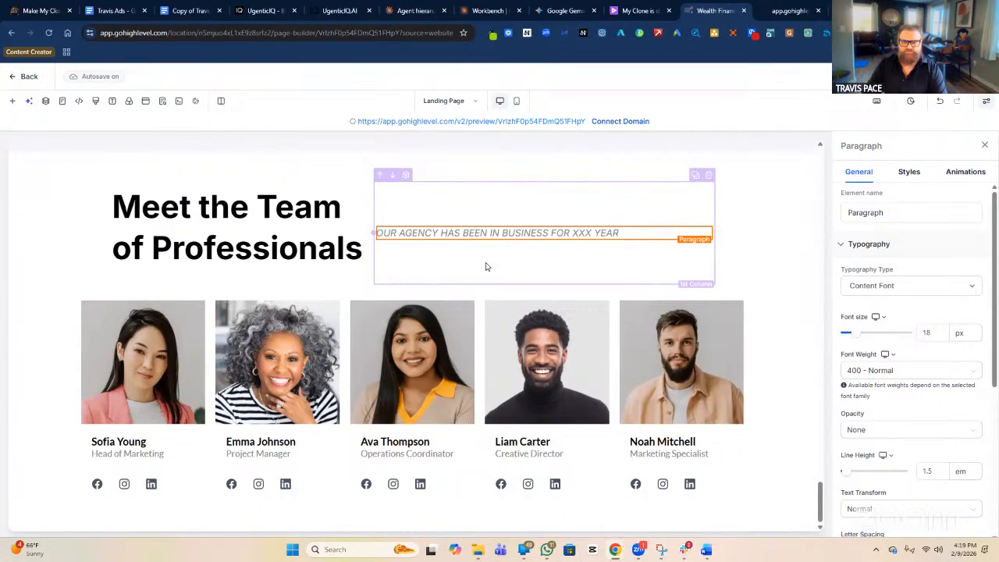
type(", AND")
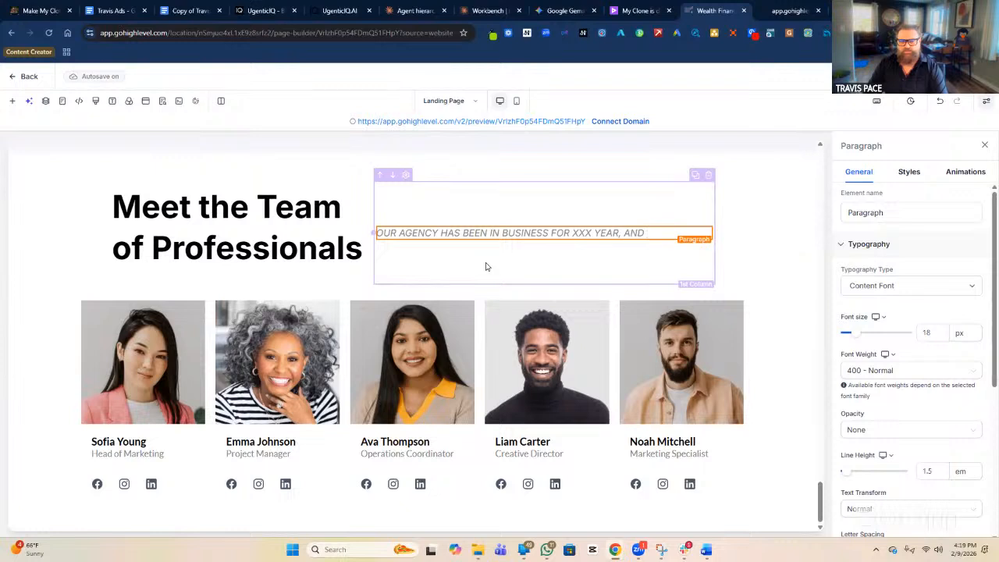
type(" SERCI")
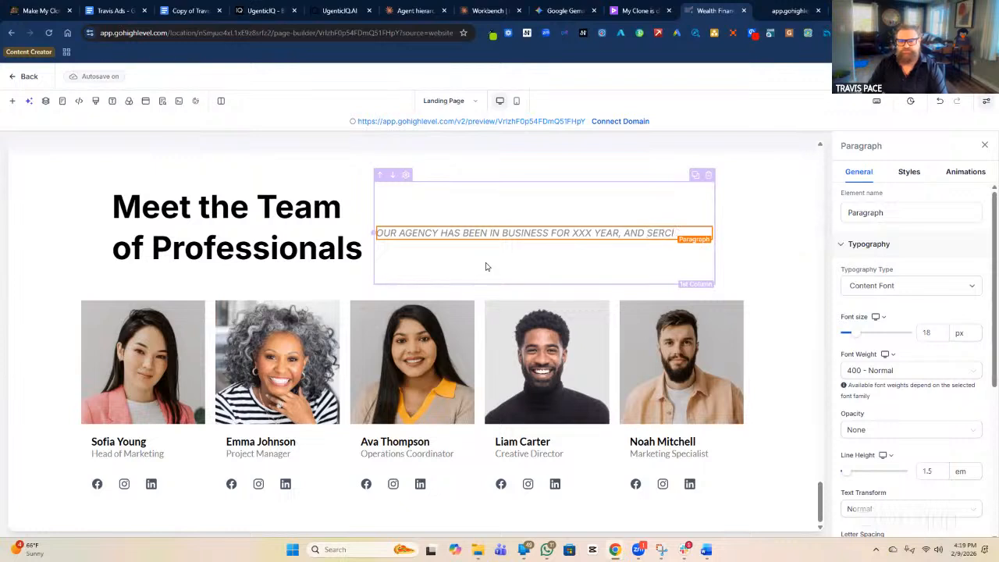
type("EVICES THE LOCAL AREA")
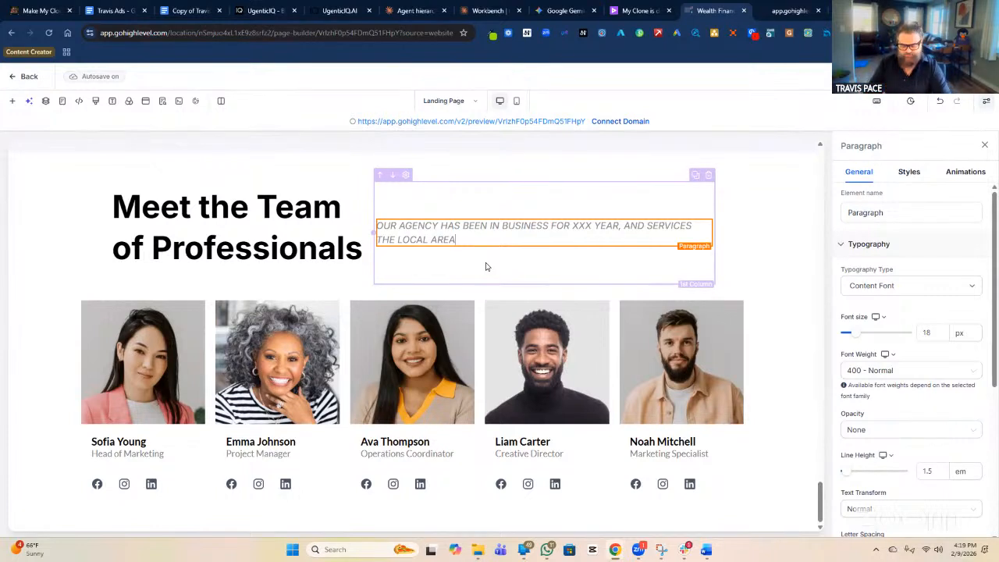
type(". WE'V")
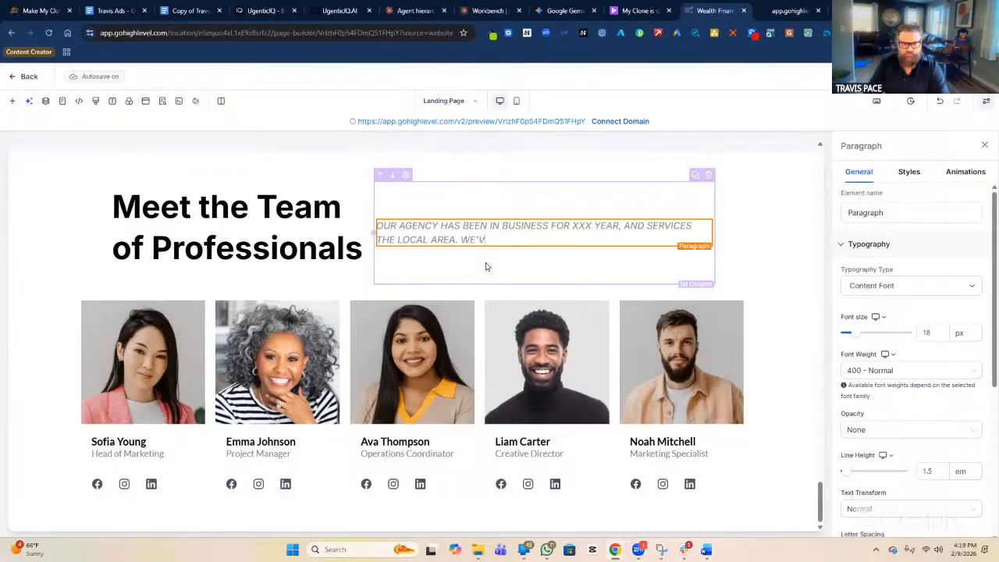
type("E HELPED THOUSANDS OF FAMILI")
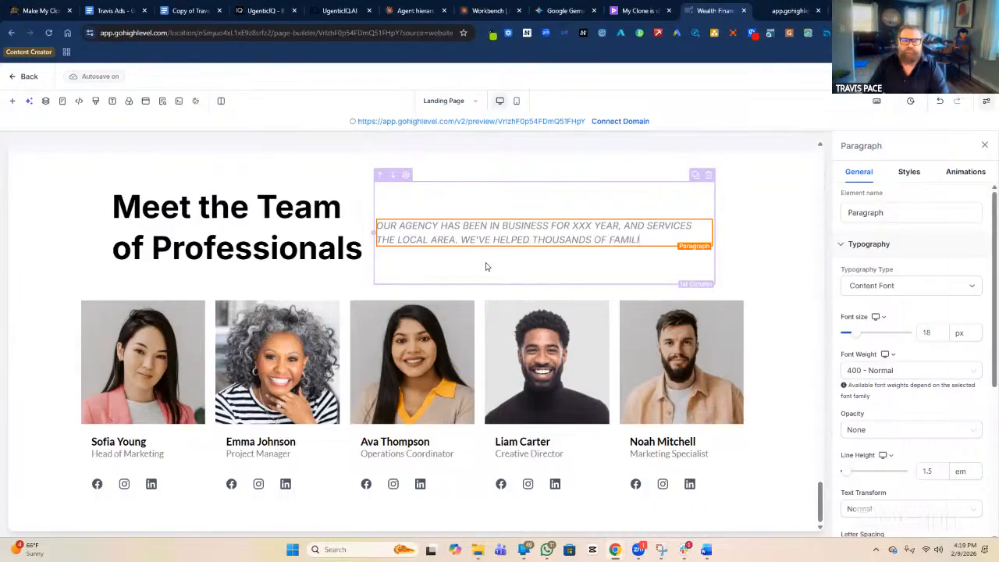
type("ES. FAMILIE")
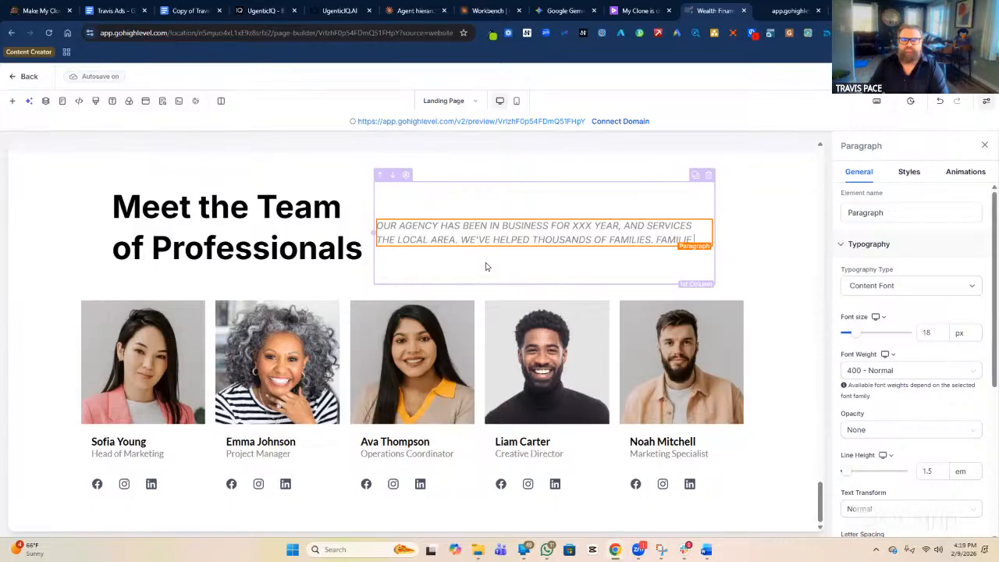
type(" OWNERE")
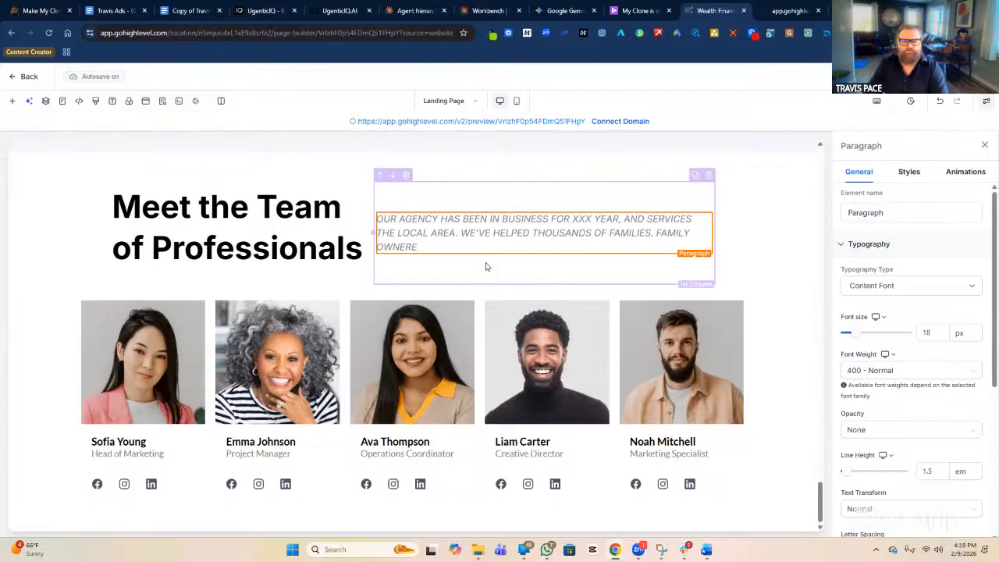
key("BackSpace")
type("SHIP. ")
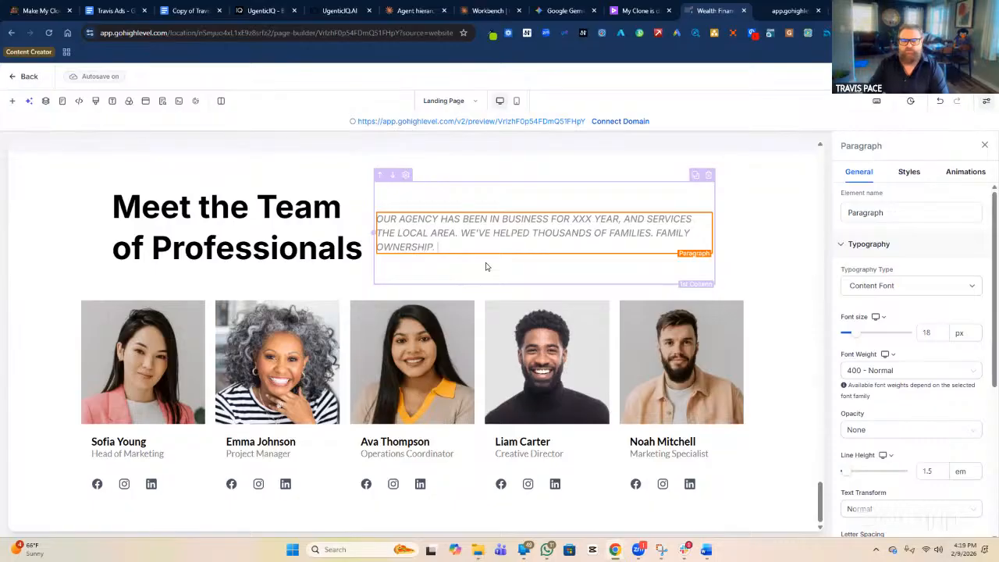
type("FEMA")
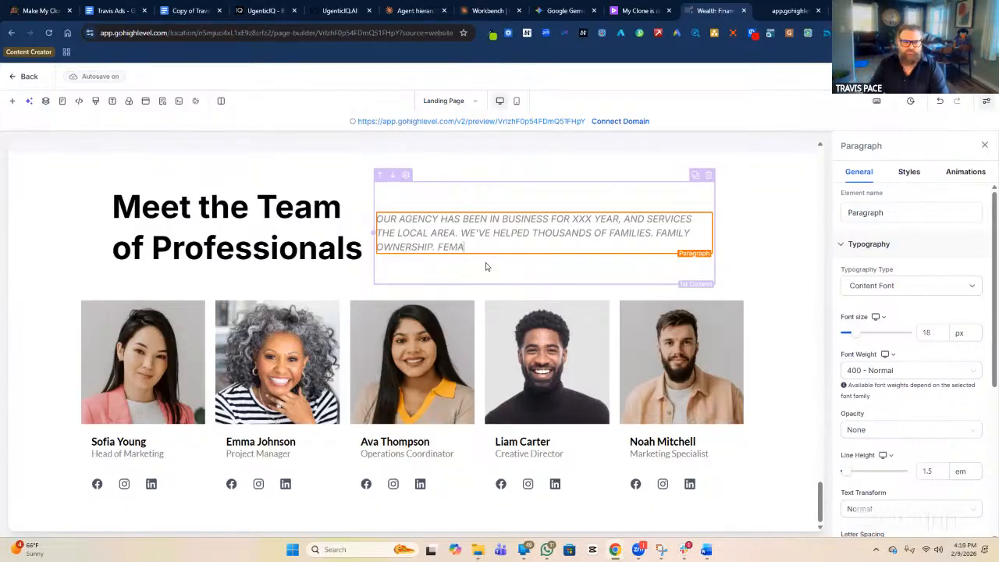
type("LE OWN")
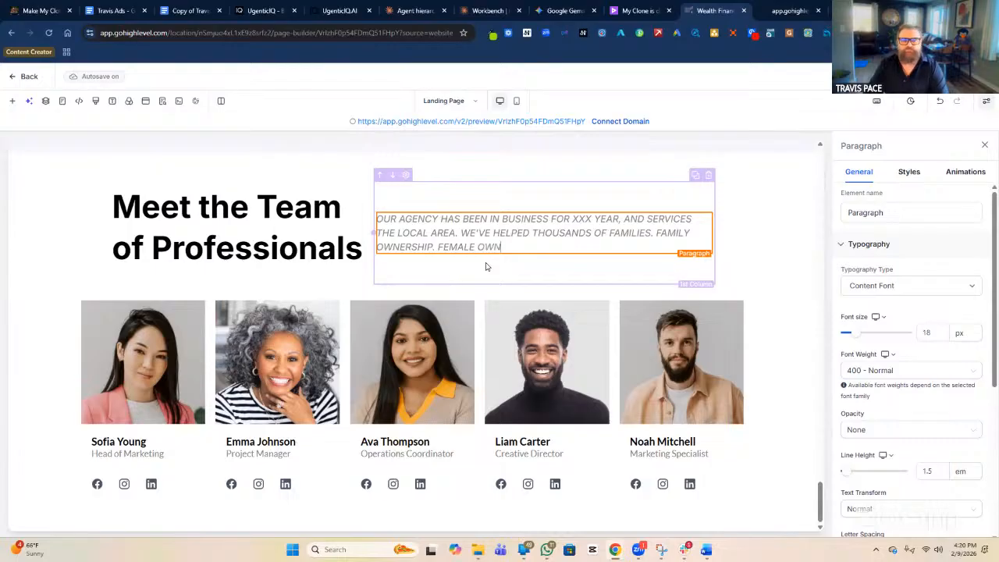
type("ED. ..VETERATN")
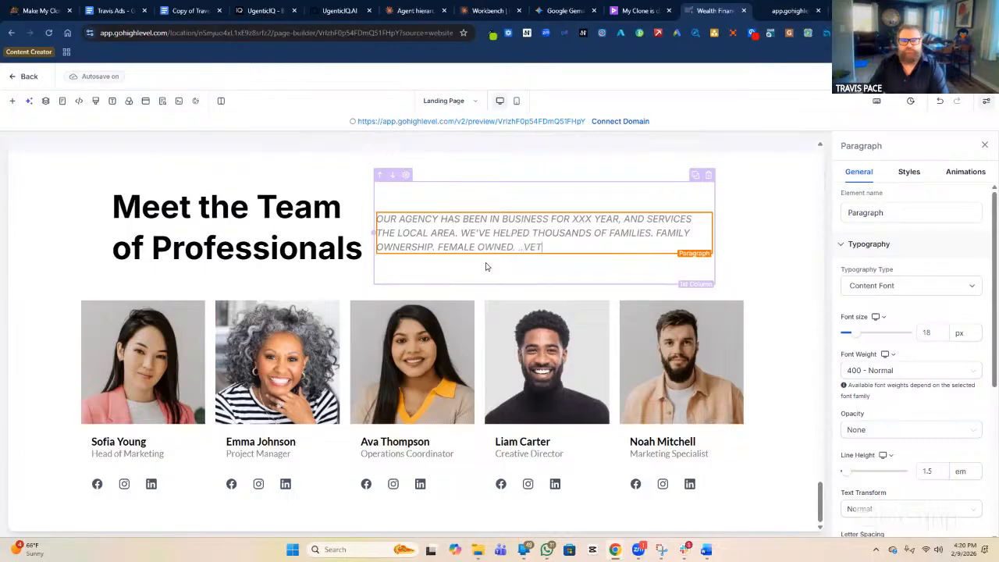
key("BackSpace")
key("BackSpace")
type("N OWENED")
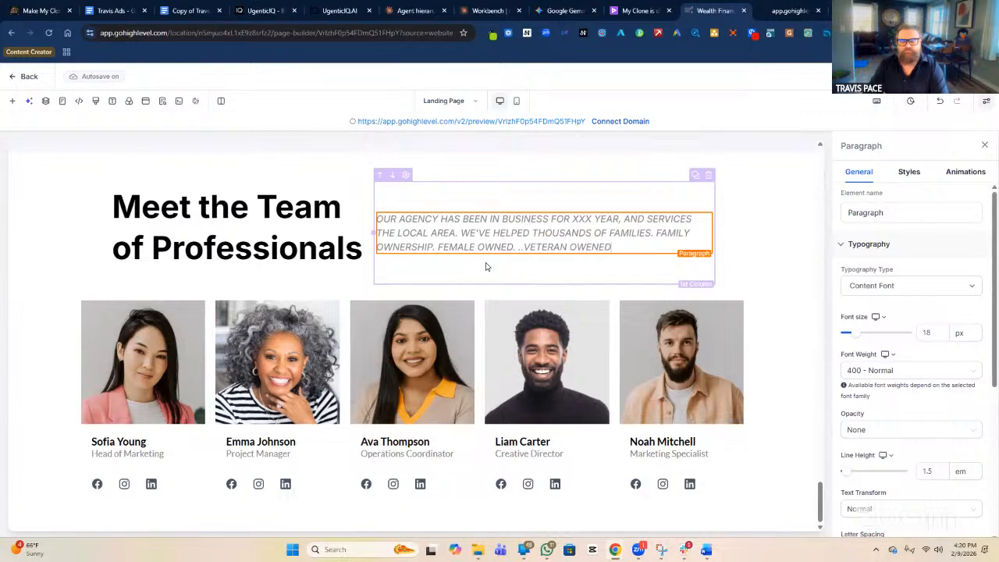
type("...MINORITY")
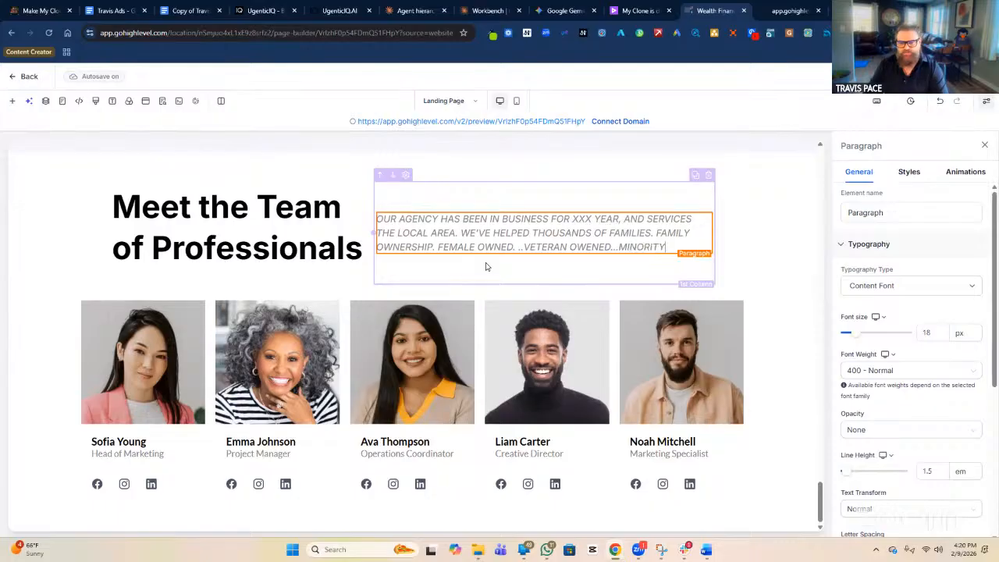
type(" OWNERD")
key("BackSpace")
key("BackSpace")
type("D")
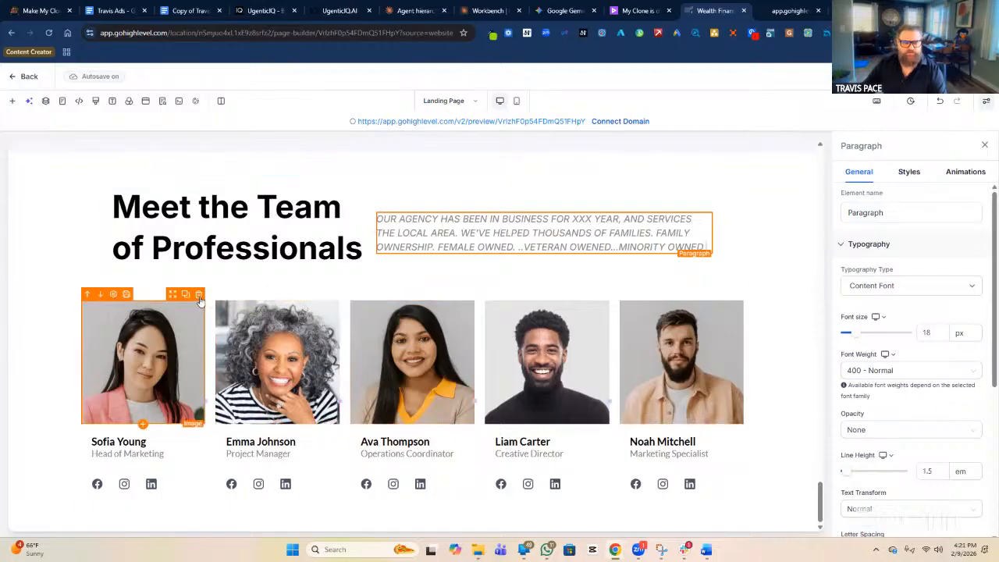
left_click(200, 295)
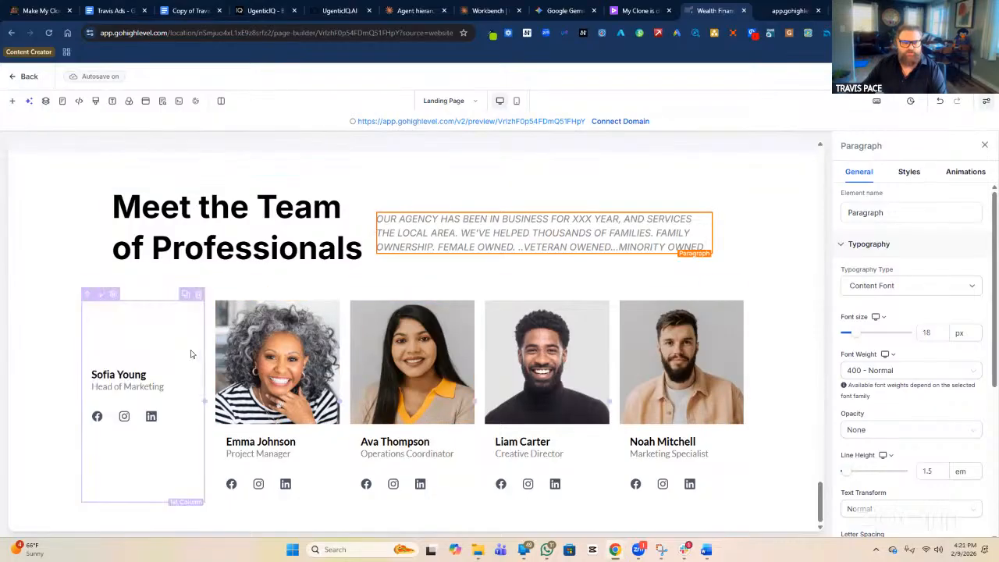
left_click(199, 295)
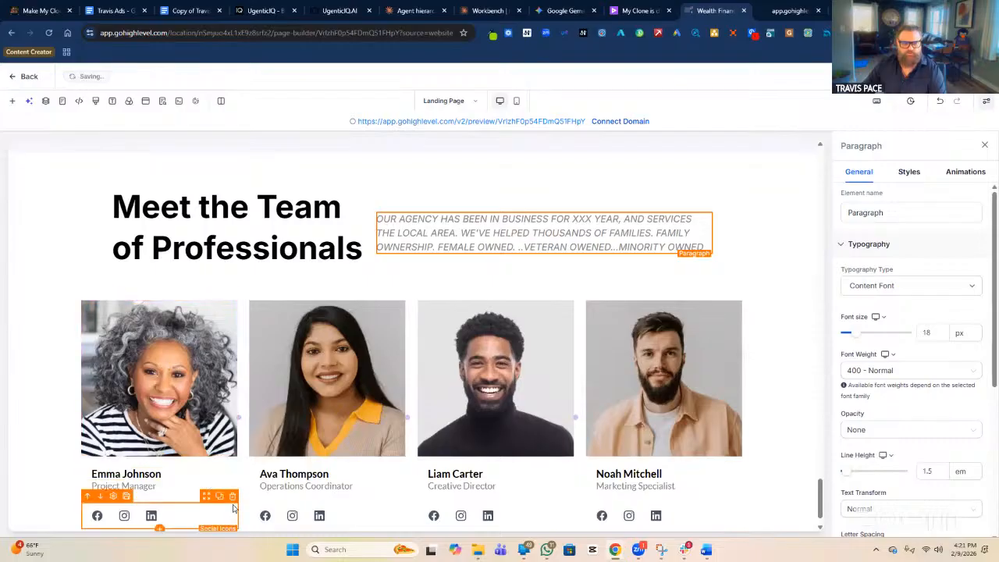
scroll(227, 434, "down", 1)
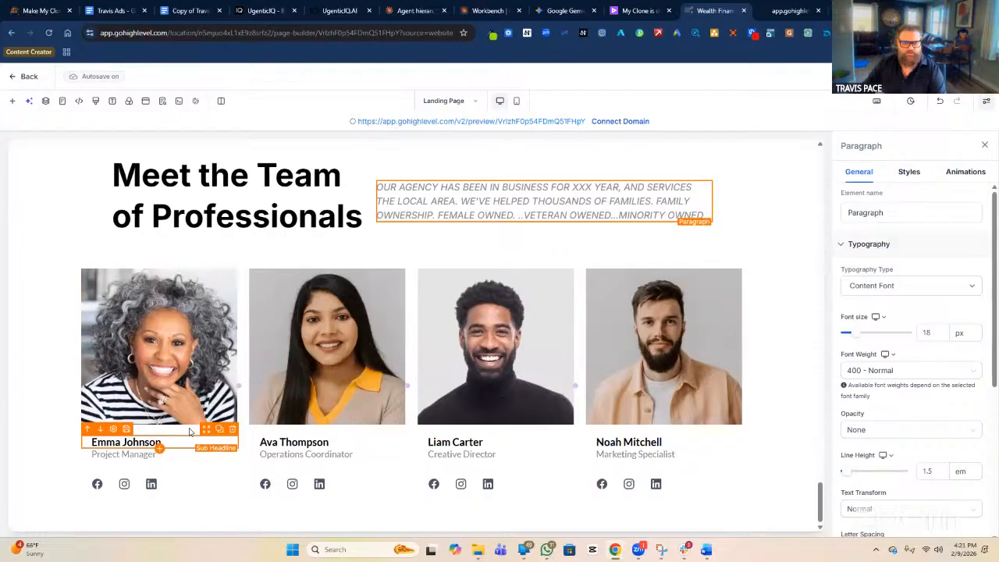
left_click(189, 433)
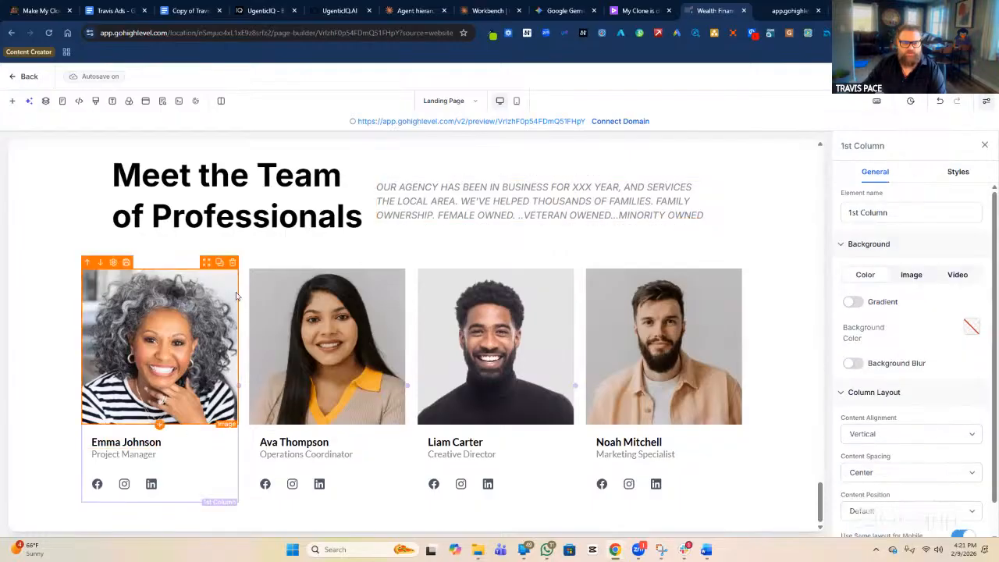
left_click(232, 262)
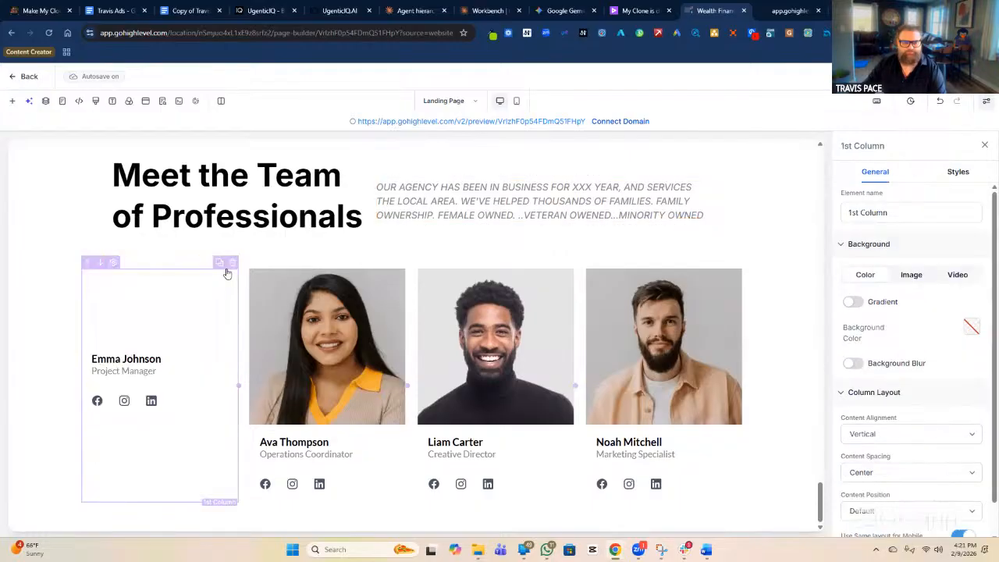
left_click(232, 263)
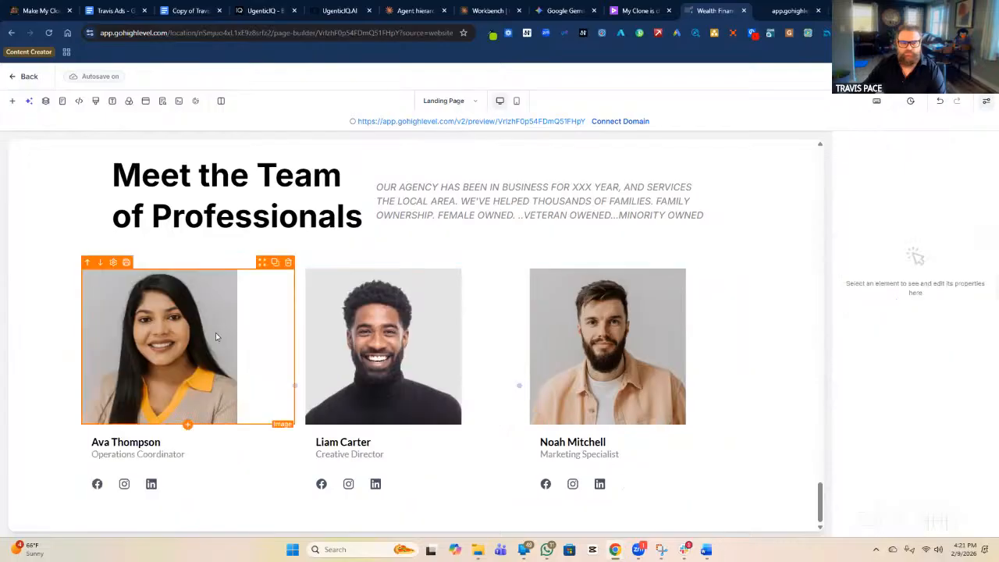
left_click(289, 272)
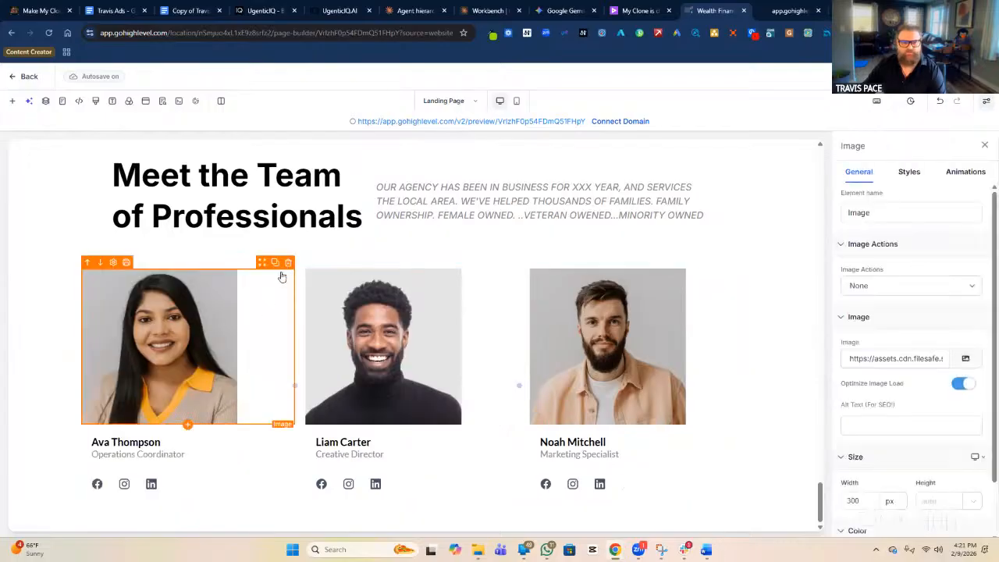
left_click(288, 264)
left_click(289, 266)
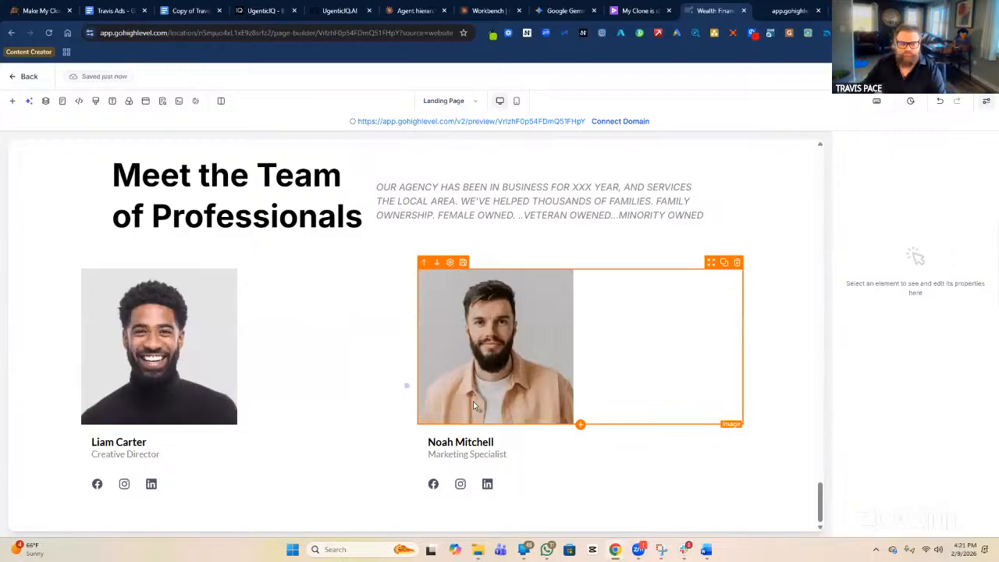
left_click(737, 263)
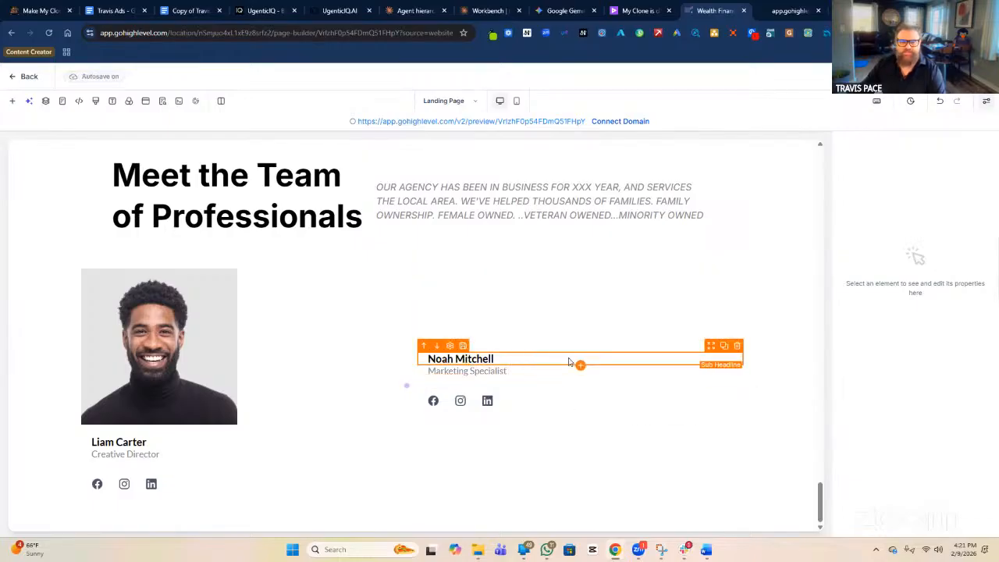
left_click(581, 367)
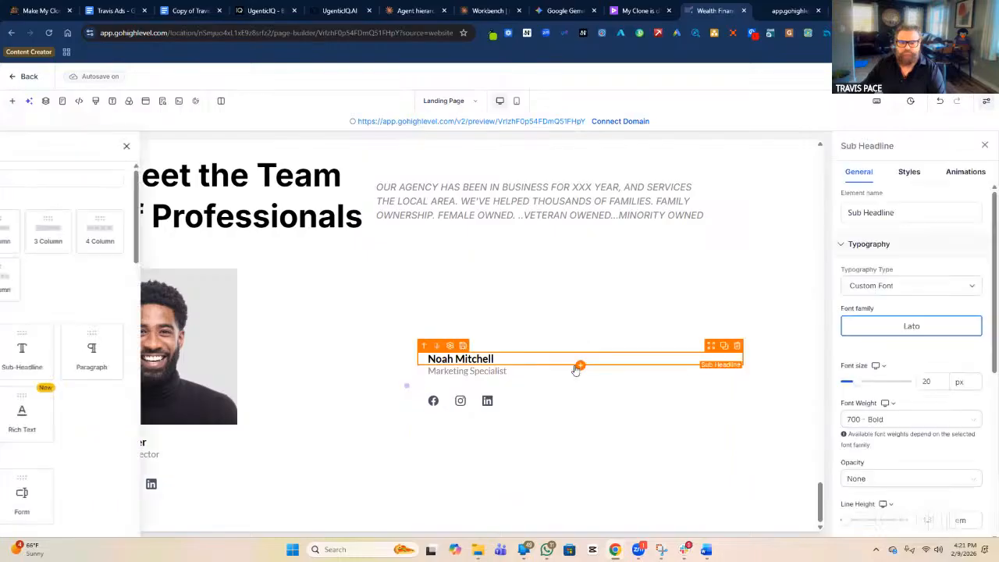
left_click(129, 351)
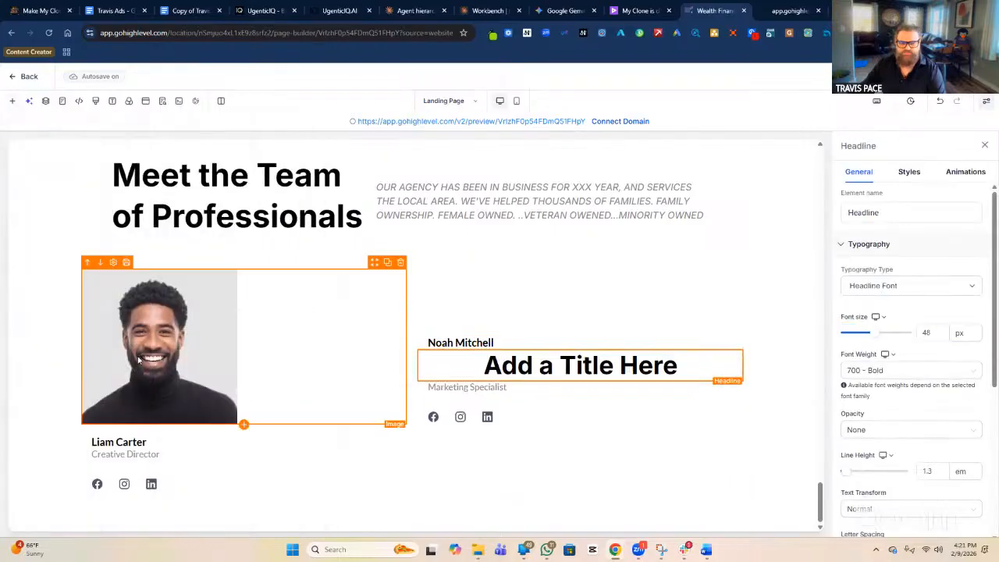
left_click(529, 364)
key("ctrl+a")
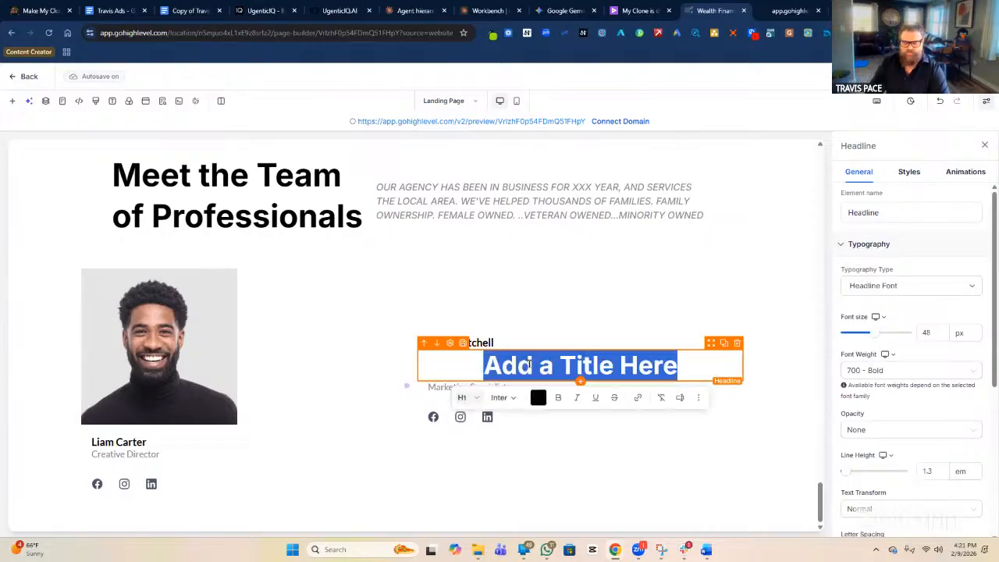
type("SUPER AGENT")
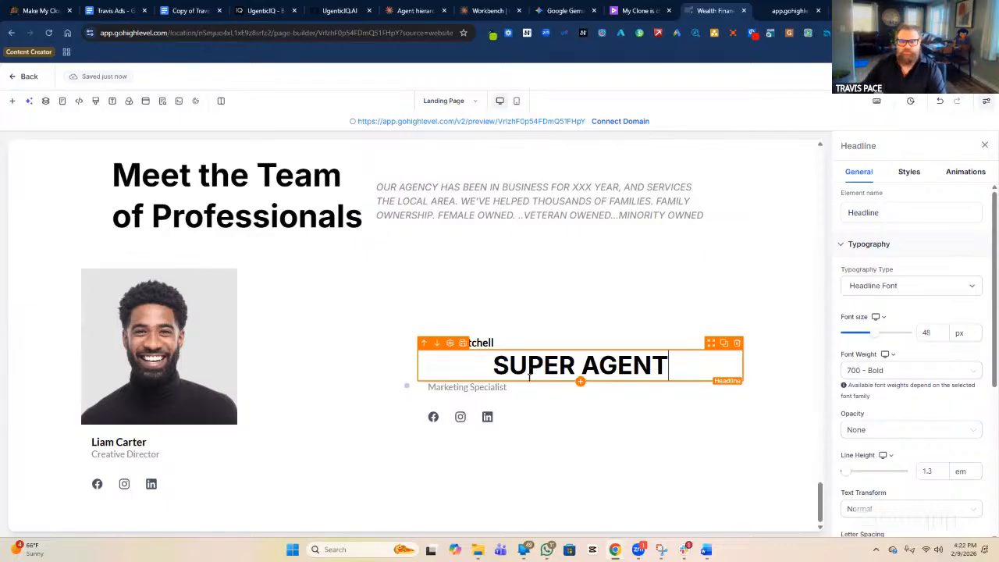
Replace 'Marketing Specialist' with the 'WHAT MAKES ME UNIQUE AND SPECIAL…' blurb and delete the agent name line.
left_click(546, 388)
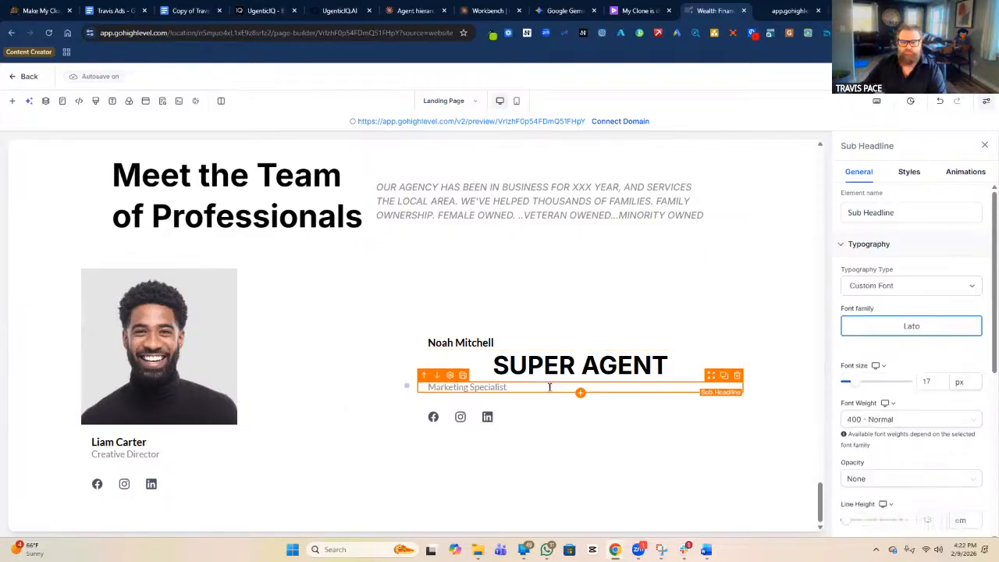
double_click(549, 387)
type("WHAT MAKES ME UNU")
key("BackSpace")
type("IQUE AND S")
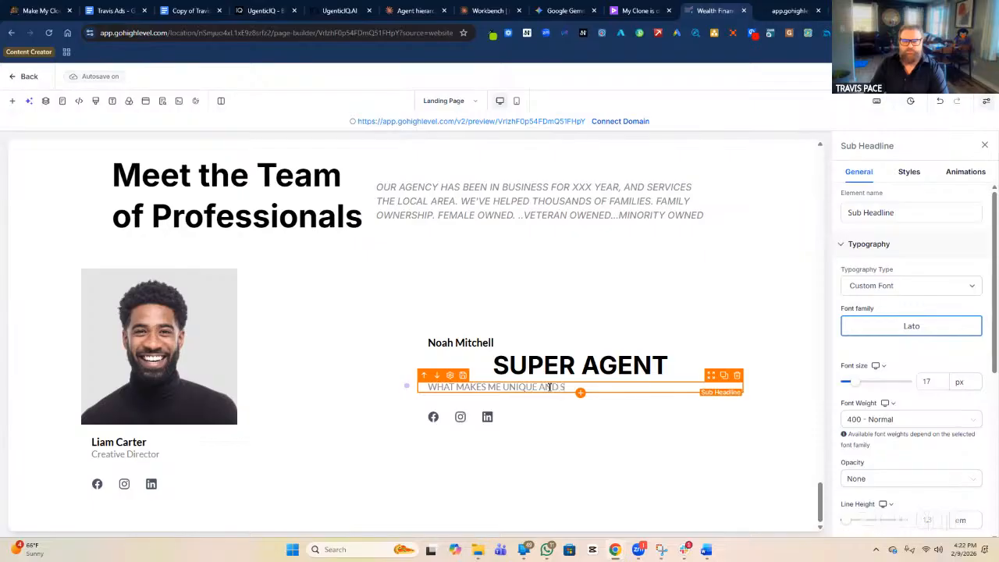
type("PECIAL IN THE LIFE INSURANCE")
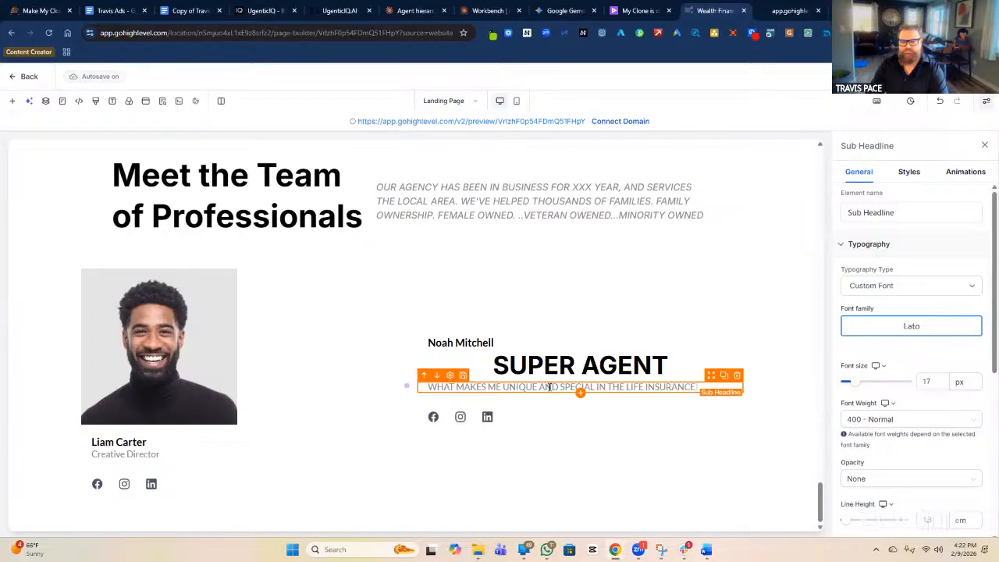
type(" INDUSTRY. WHAT YOU SHOULD CHOOSE M")
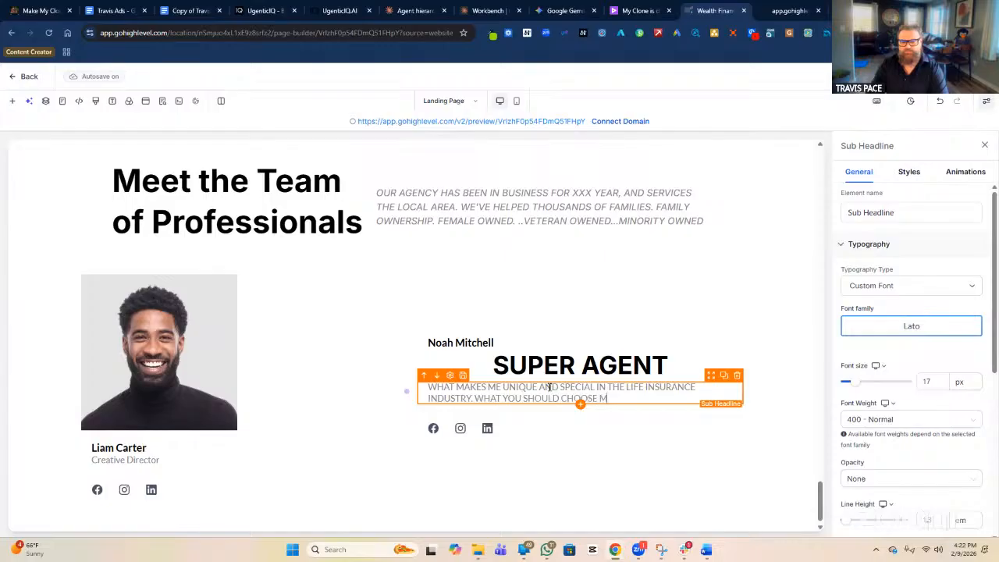
type("E OVER ANYON")
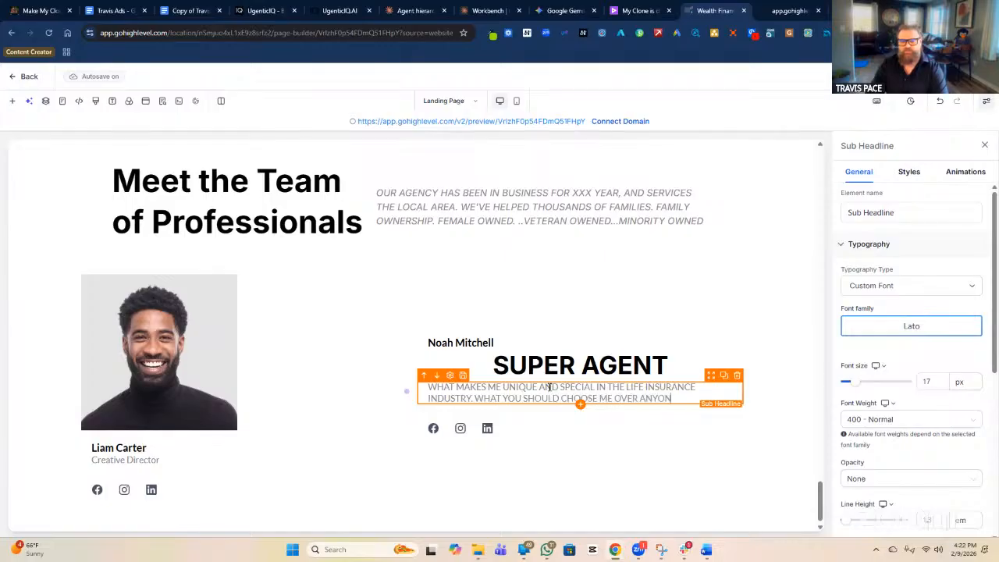
type("E ELSE")
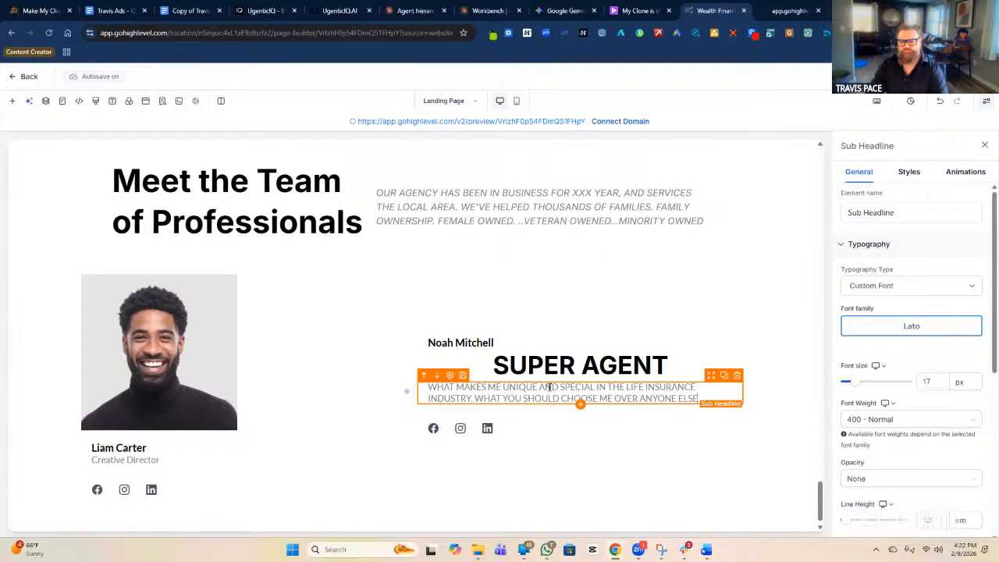
type(".")
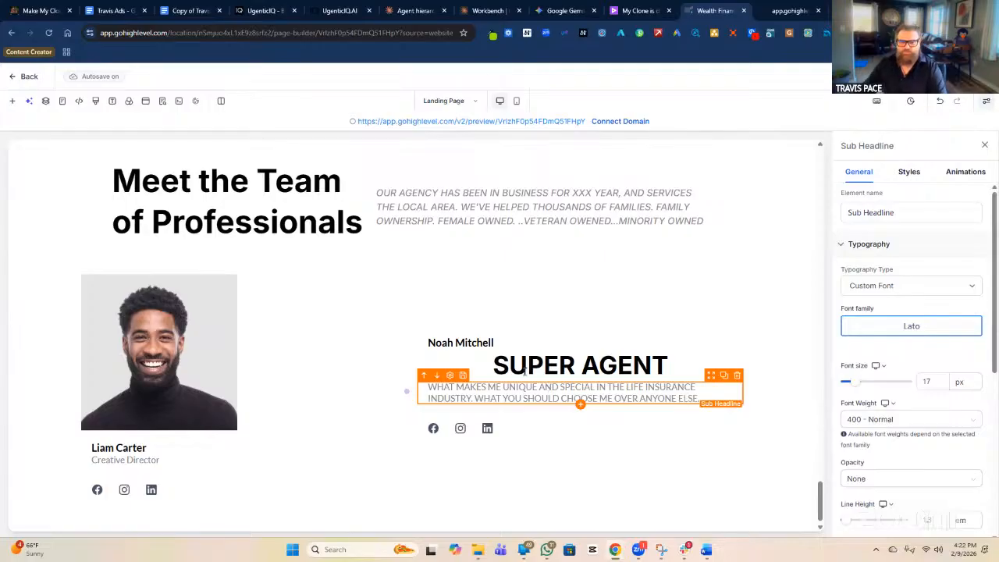
left_click(577, 343)
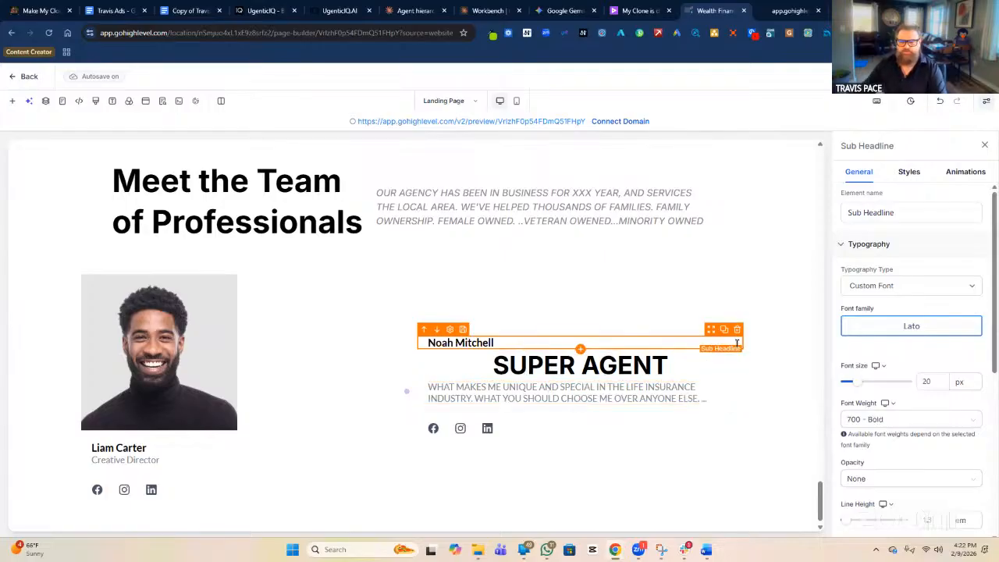
left_click(736, 331)
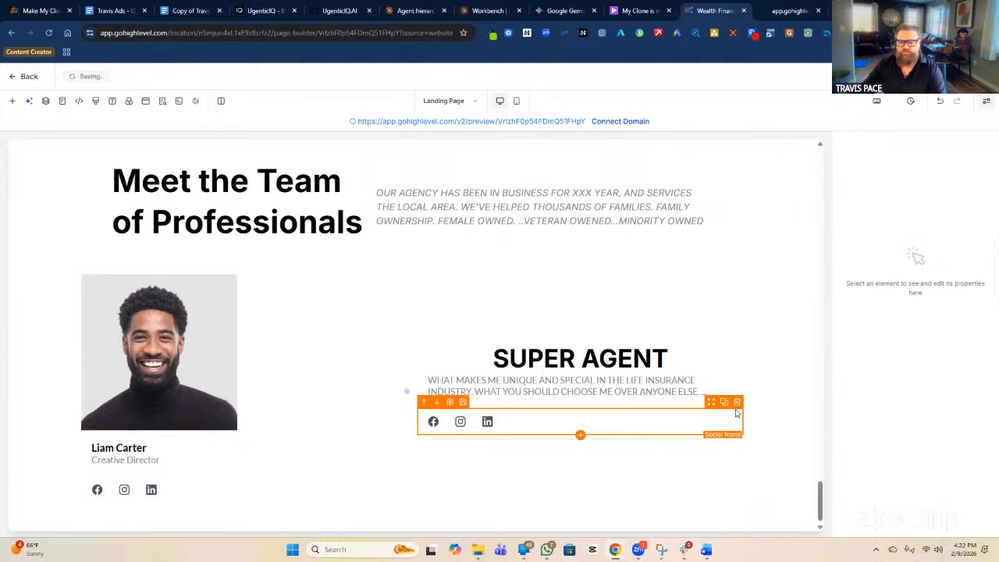
Delete the social icons under the SUPER AGENT blurb and select the team row's left column.
left_click(736, 401)
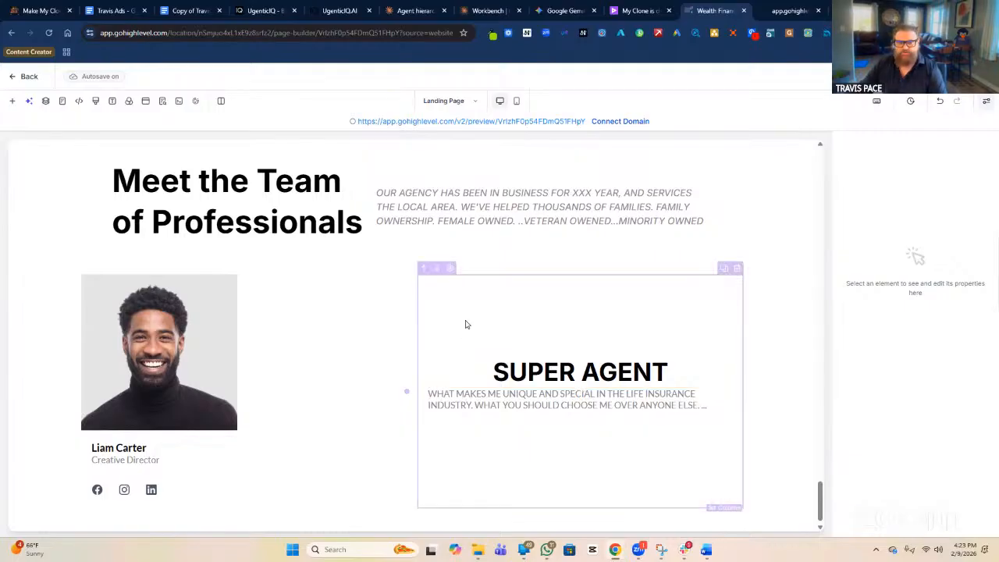
scroll(466, 325, "down", 1)
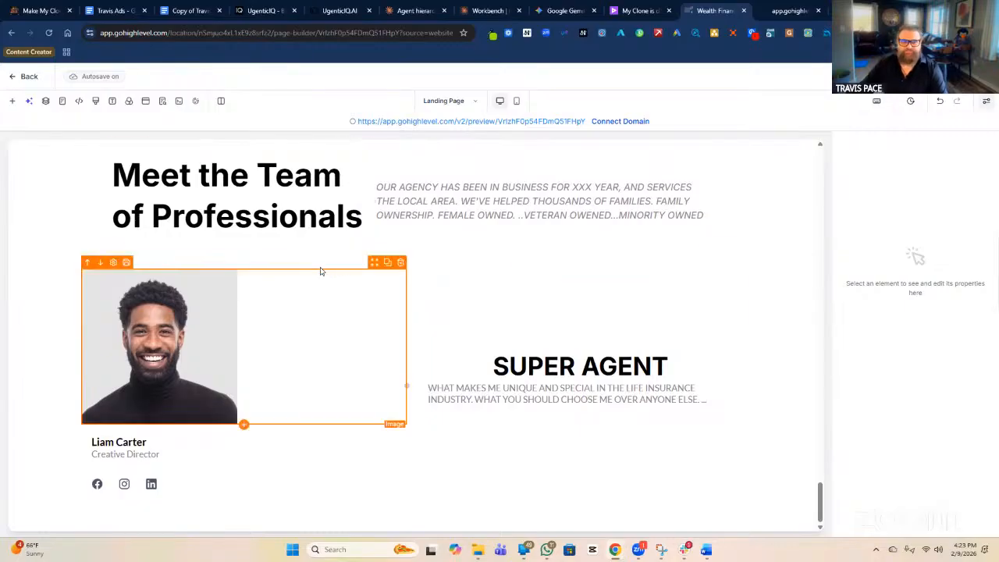
left_click(342, 504)
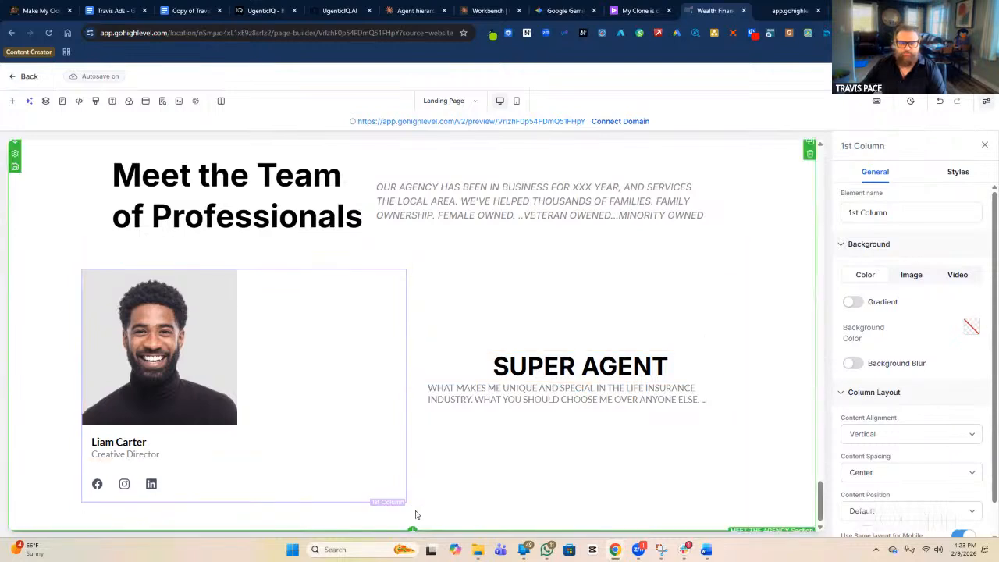
Duplicate the 'ON AVERAGE THIS TAKES 30 MINUTES' button into a new one-column row below the team cards.
scroll(488, 472, "up", 3)
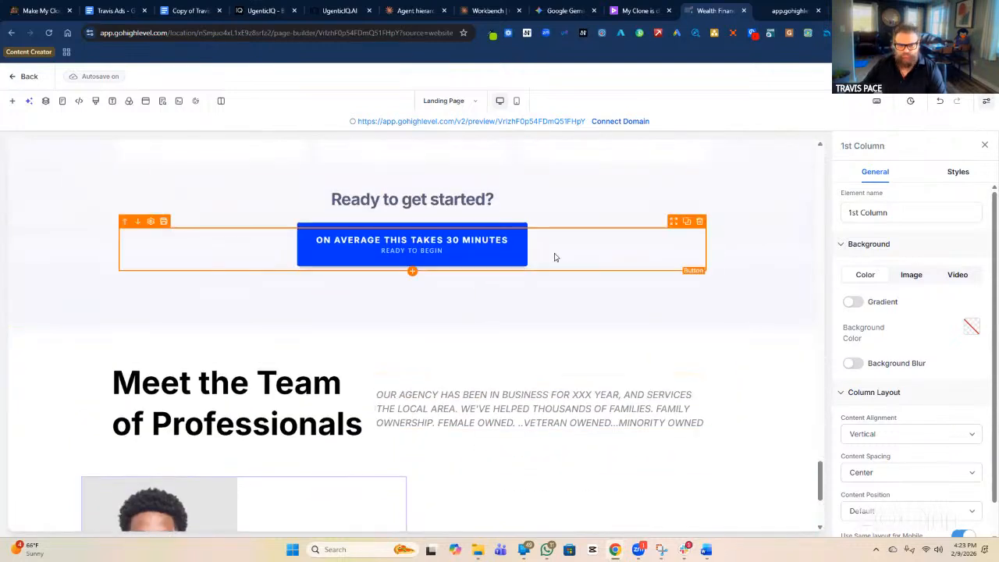
left_click(687, 222)
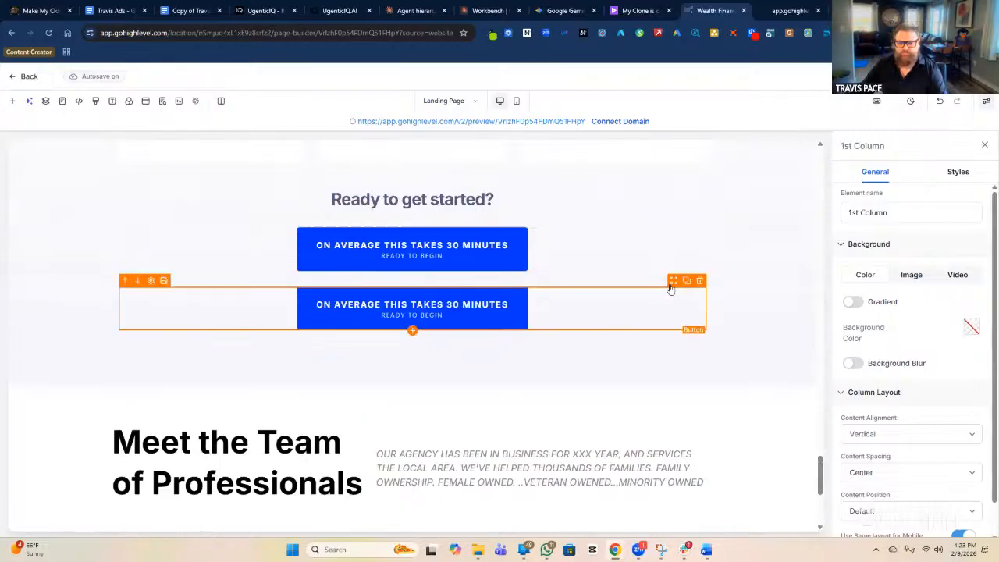
left_click_drag(670, 286, 574, 482)
scroll(575, 479, "down", 1)
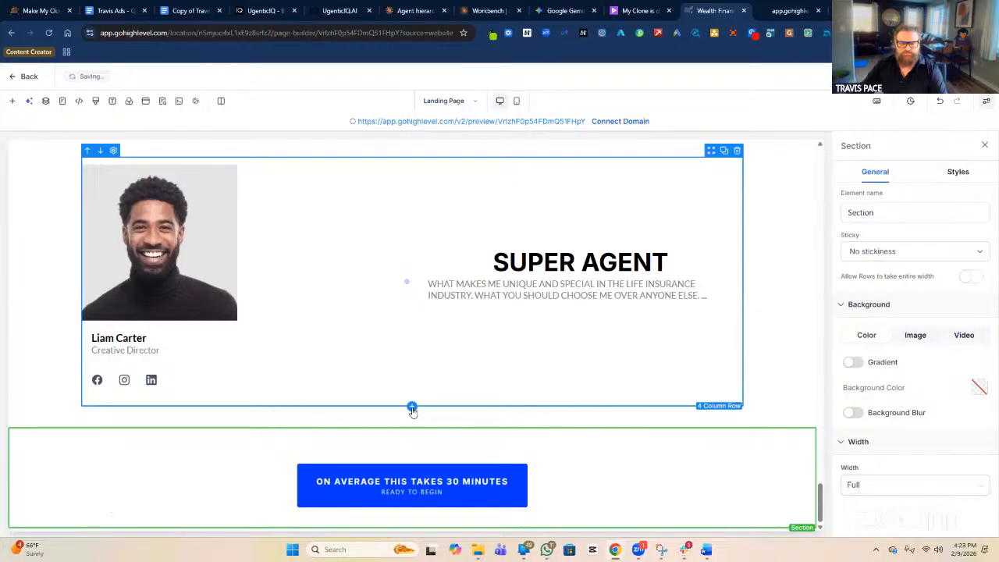
left_click(412, 408)
left_click(118, 230)
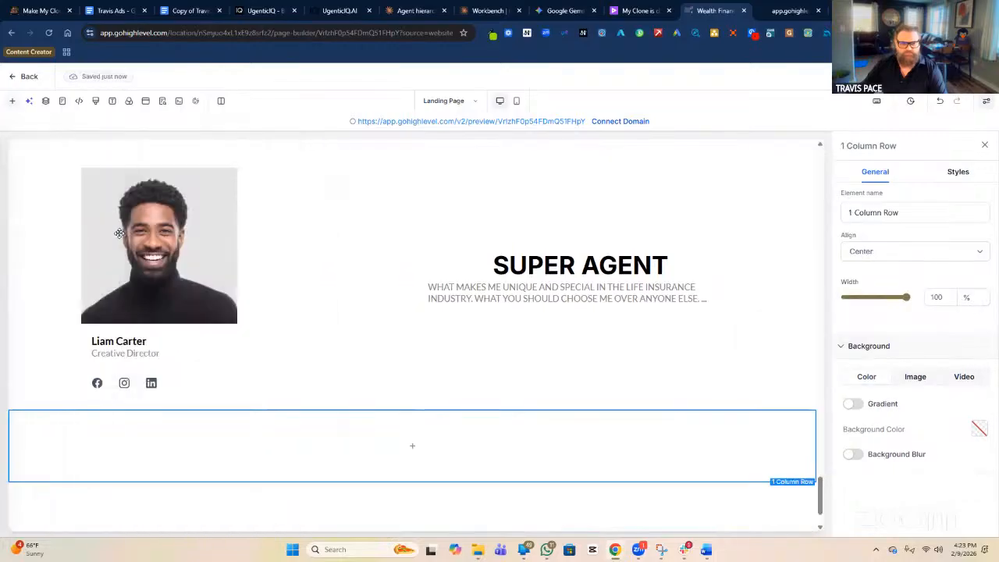
scroll(515, 478, "down", 2)
left_click_drag(679, 462, 595, 401)
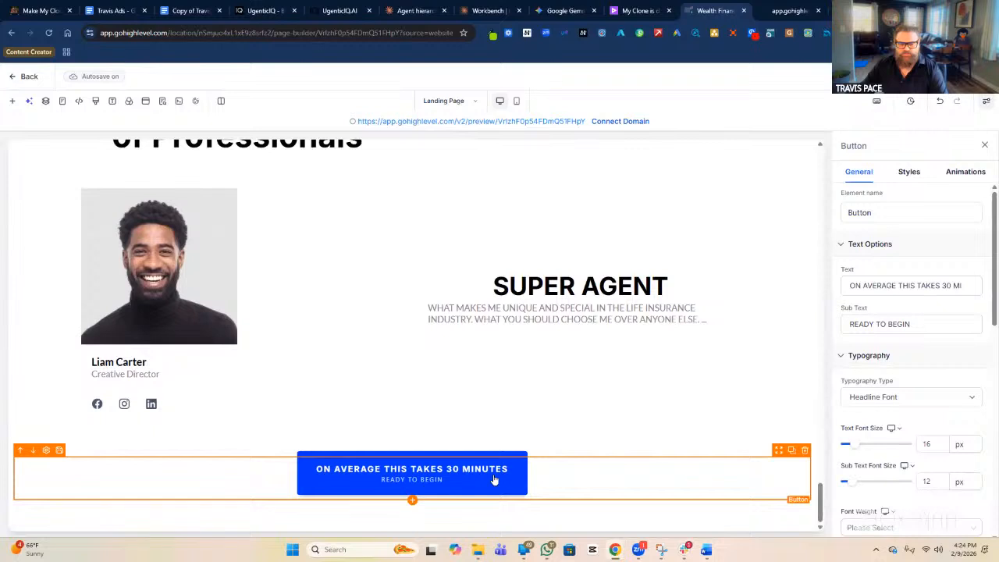
Relabel the copied button 'WORK DIRECTLY WITH MY TEAM' and clear its READY TO BEGIN sub text.
triple_click(911, 284)
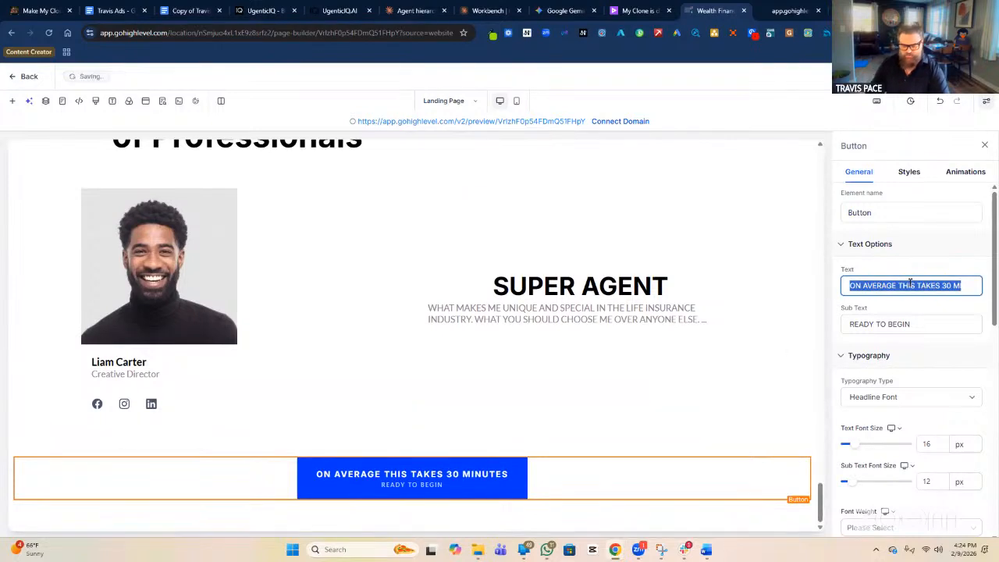
type("WORK ")
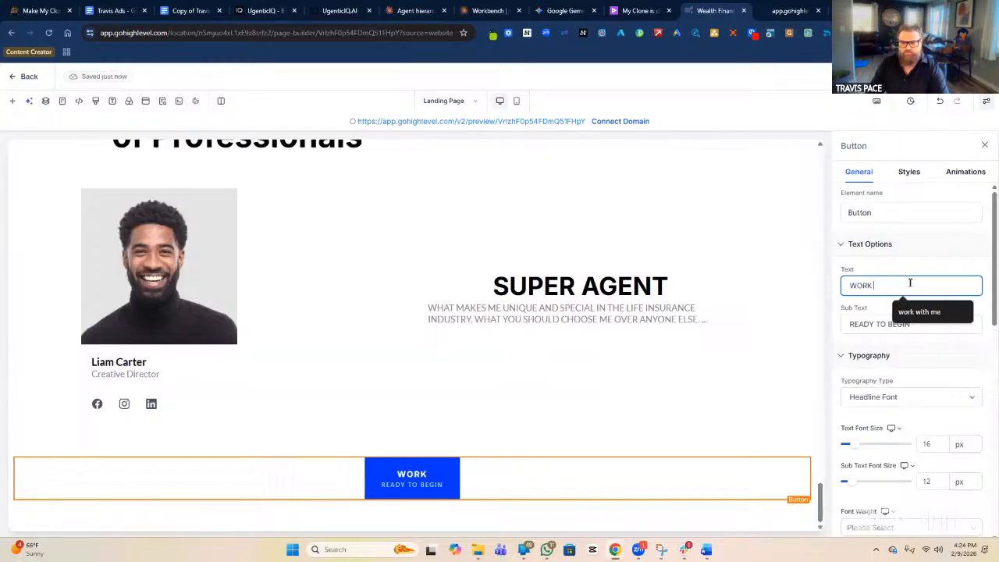
type("DIRECE")
key("BackSpace")
type("T")
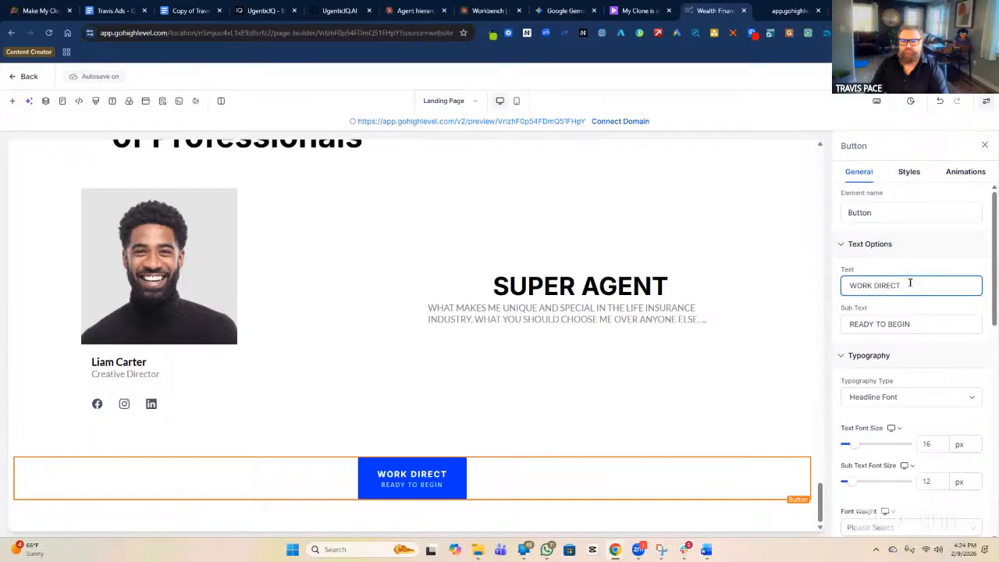
type("LY WITH ME")
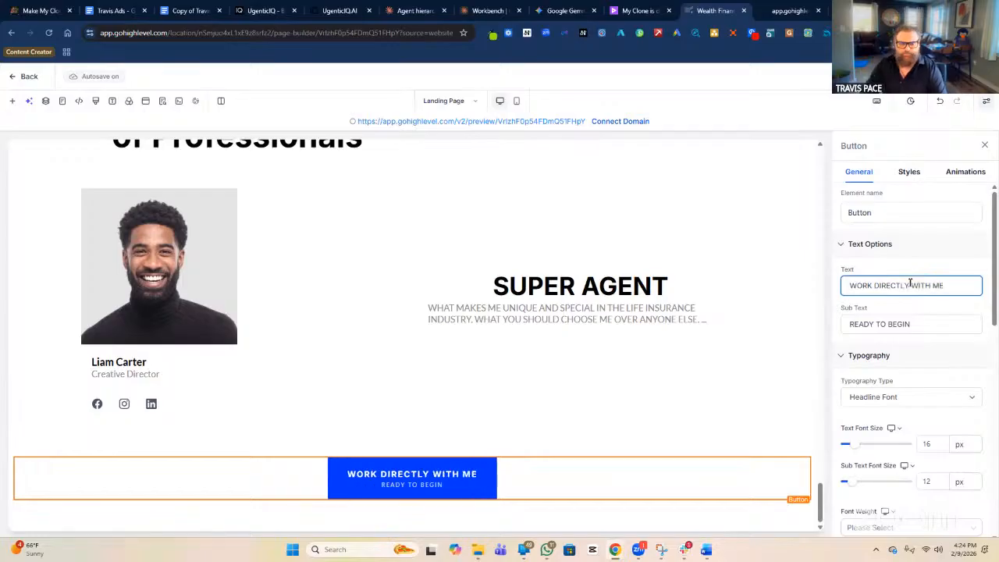
triple_click(906, 323)
key("BackSpace")
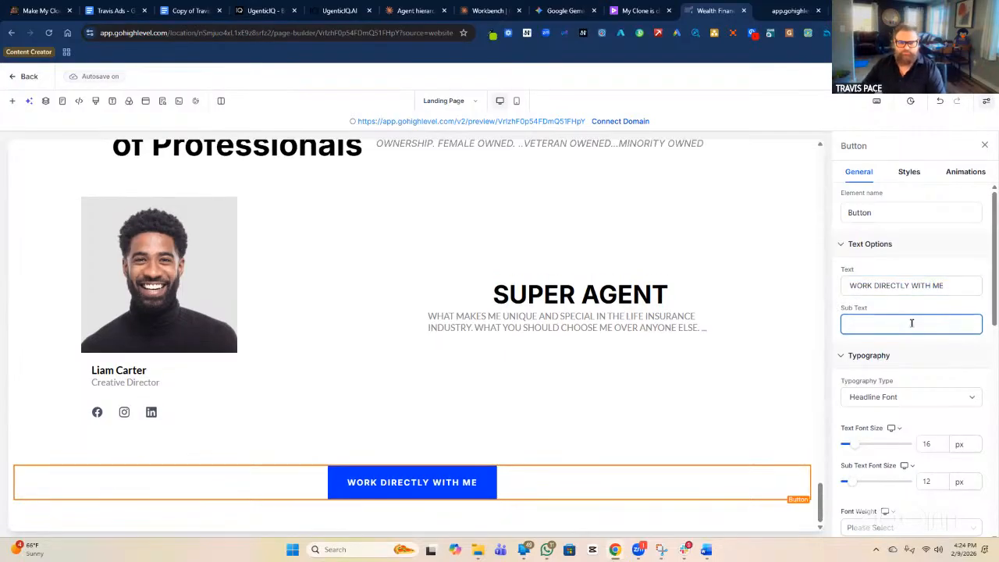
double_click(937, 286)
type("MY TEAM")
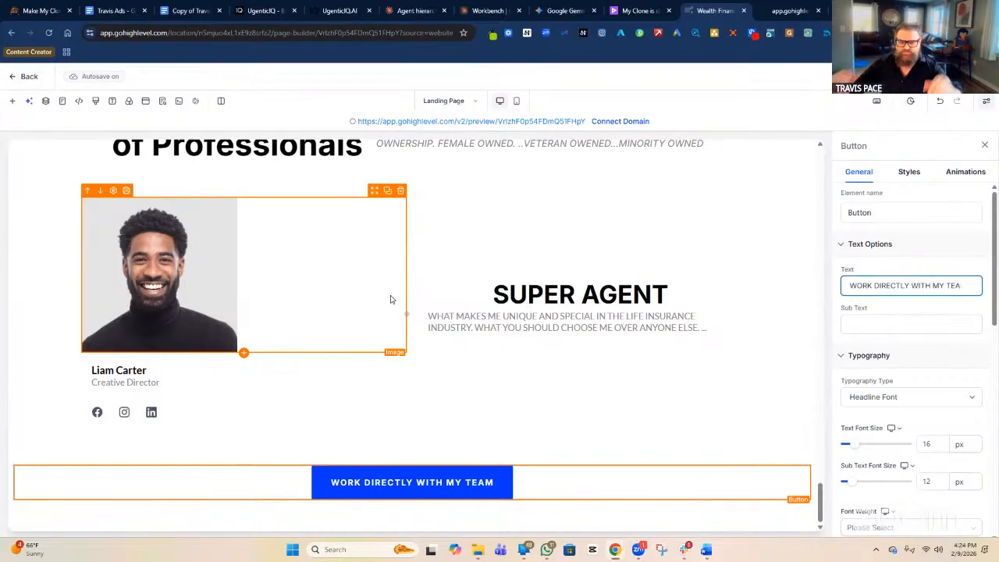
scroll(257, 257, "up", 10)
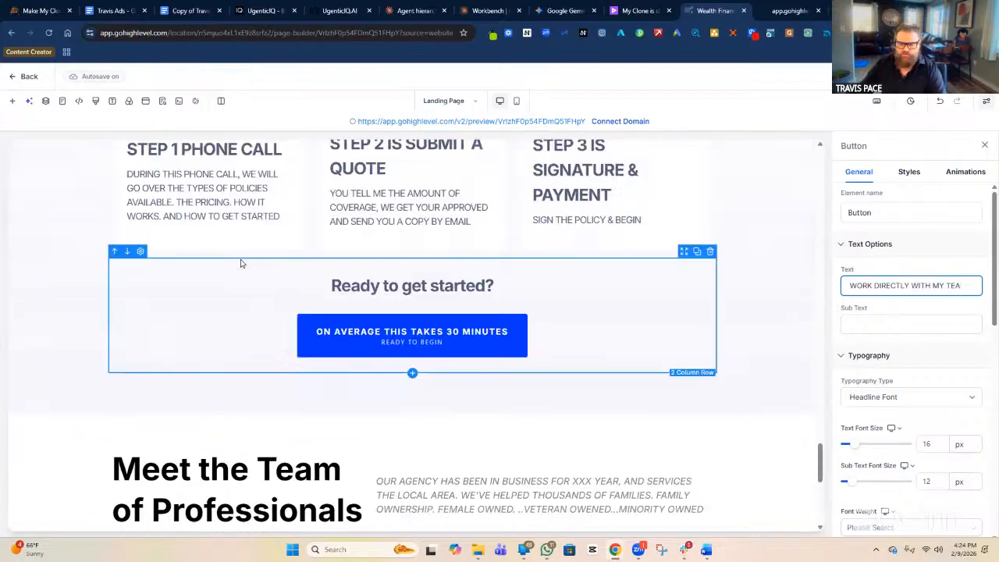
scroll(240, 261, "up", 15)
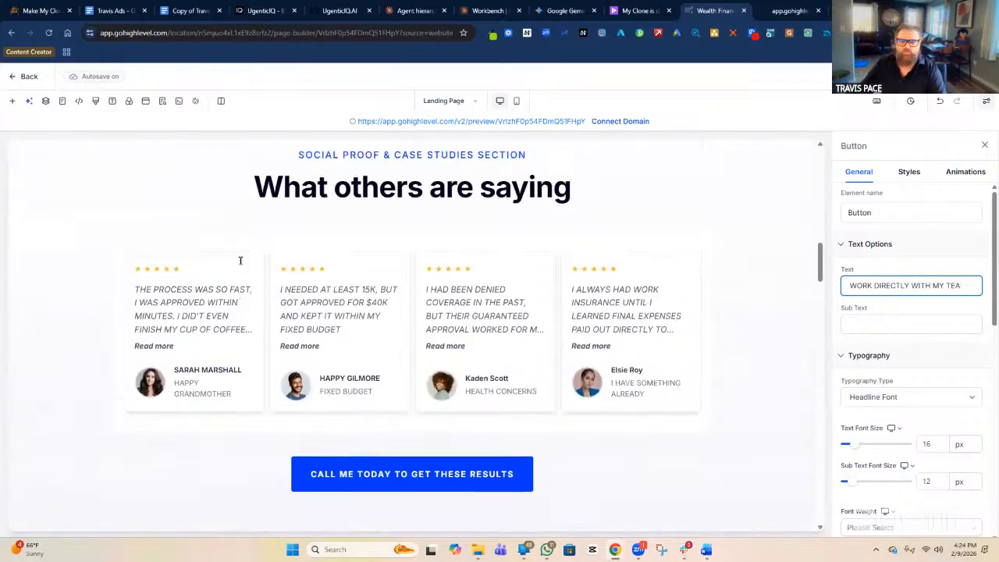
scroll(240, 266, "up", 10)
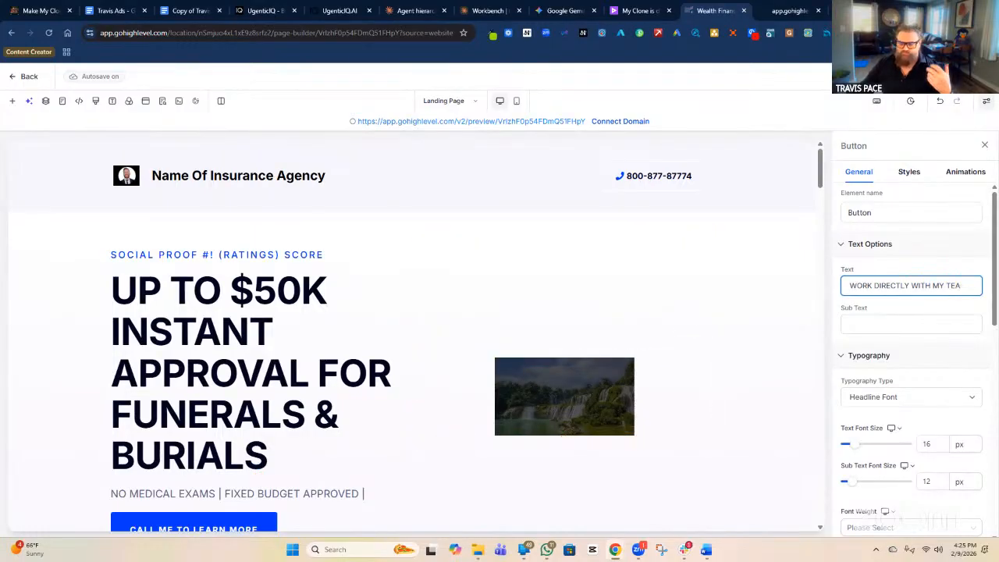
scroll(781, 337, "down", 15)
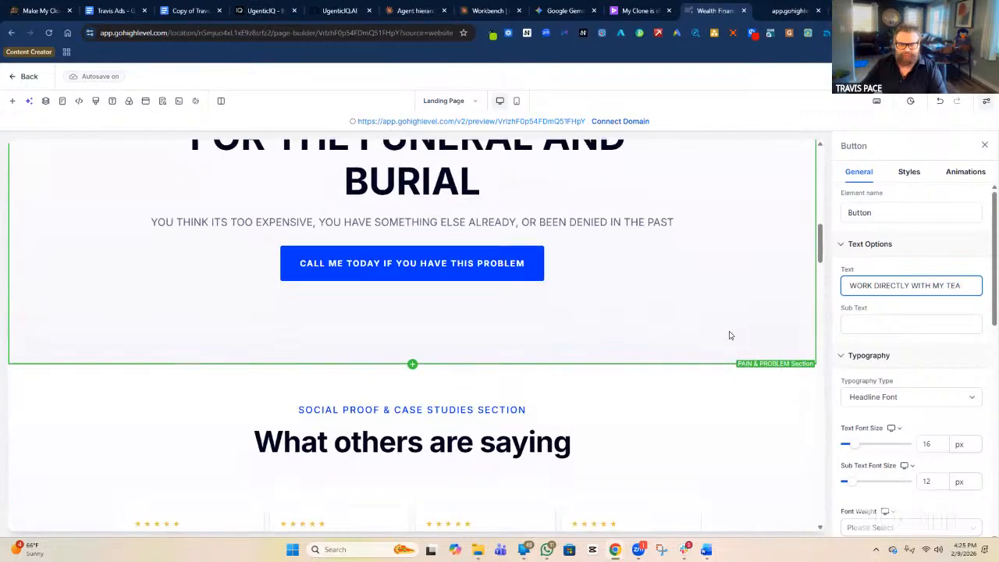
scroll(722, 336, "down", 15)
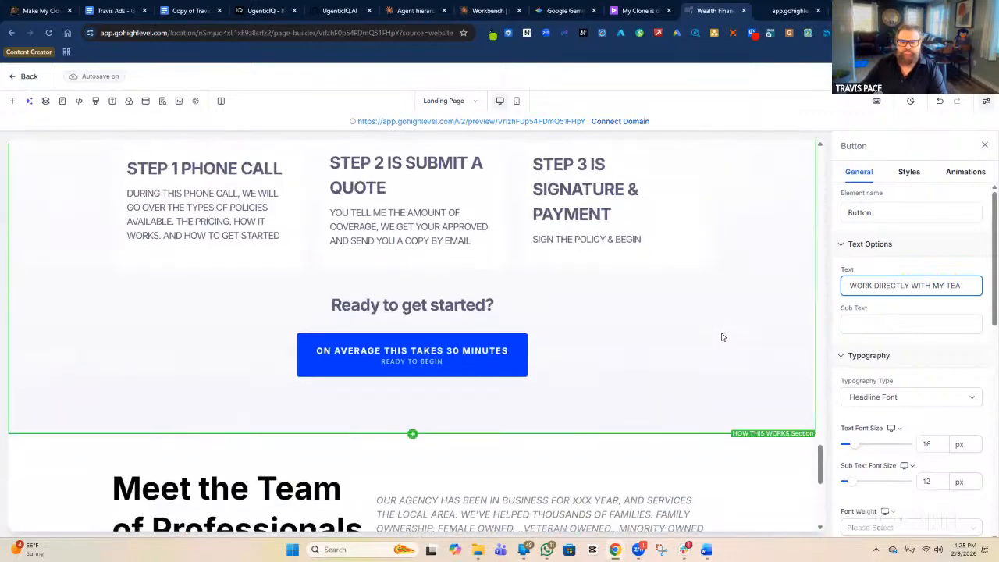
scroll(723, 337, "down", 1)
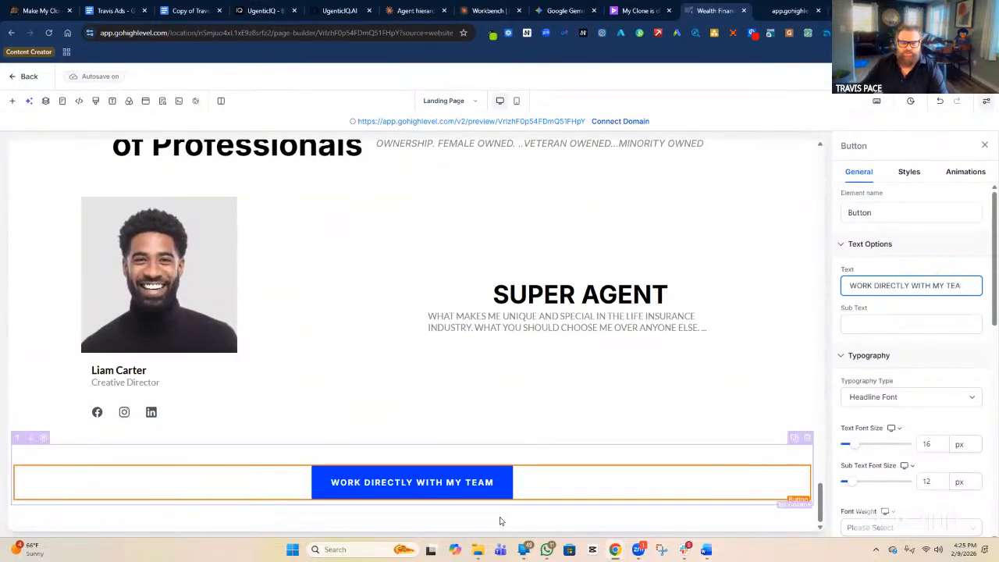
left_click(569, 524)
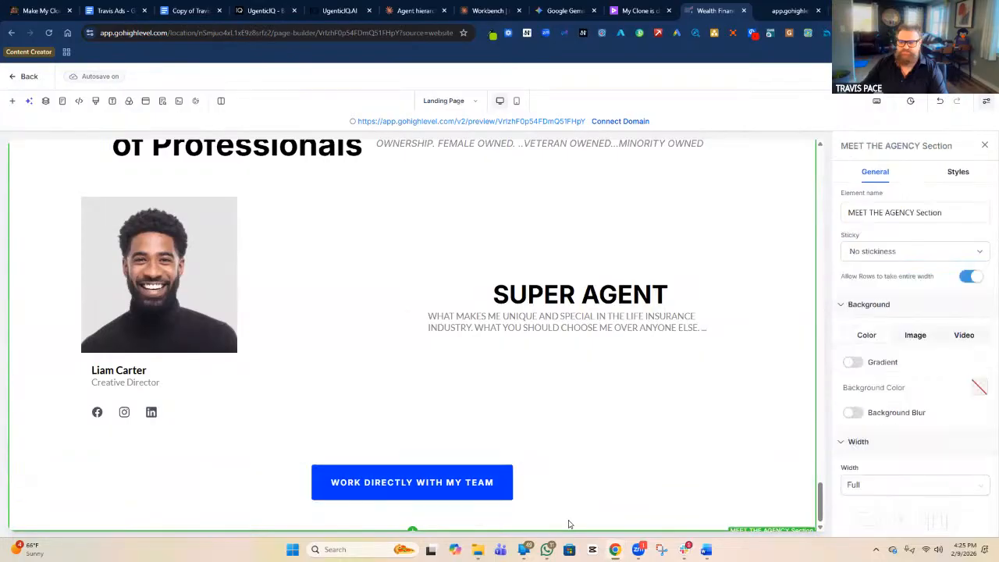
Add the light Frequently Asked Questions prebuilt section below the team button, then bring up the wireframe screenshot.
left_click(12, 102)
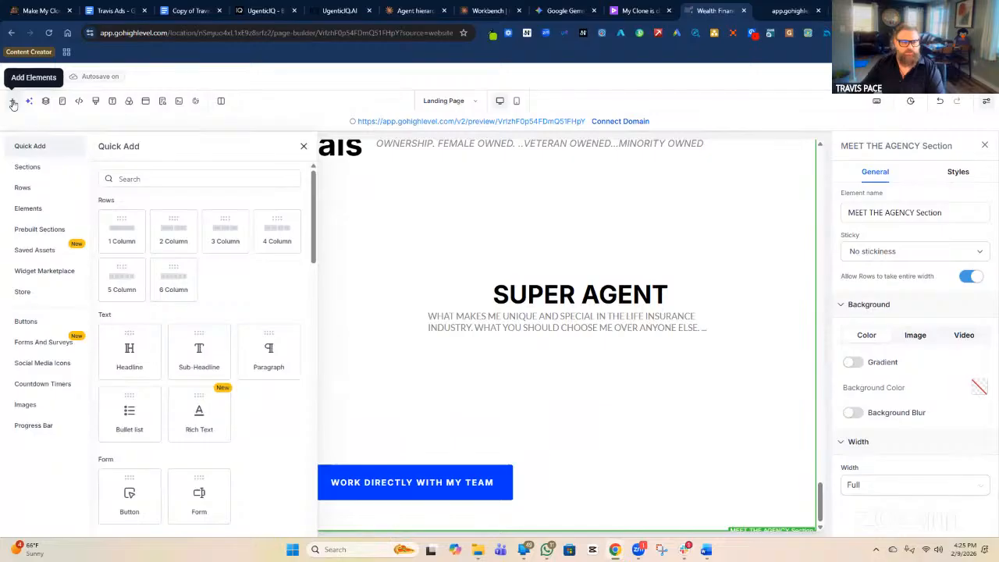
left_click(35, 229)
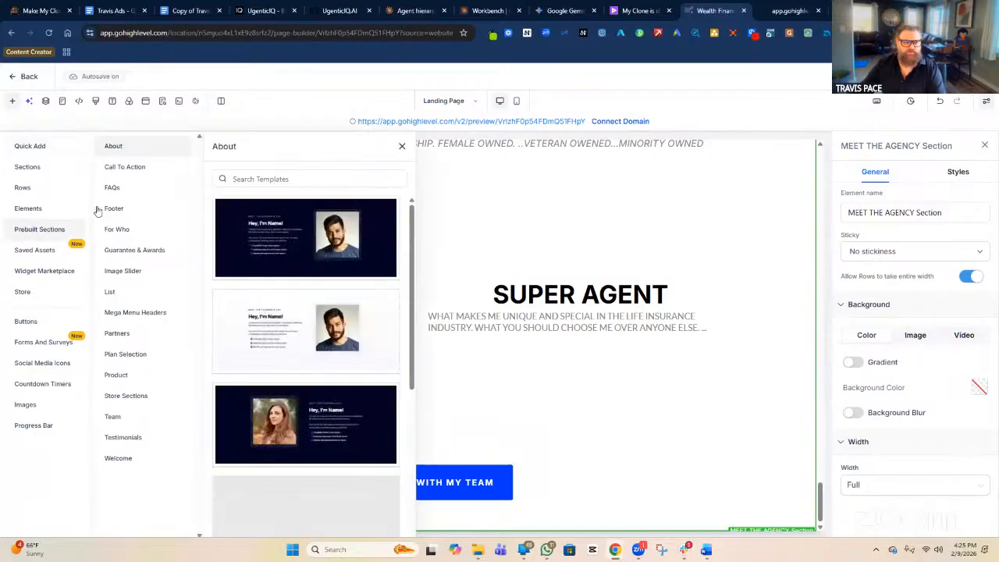
left_click(115, 188)
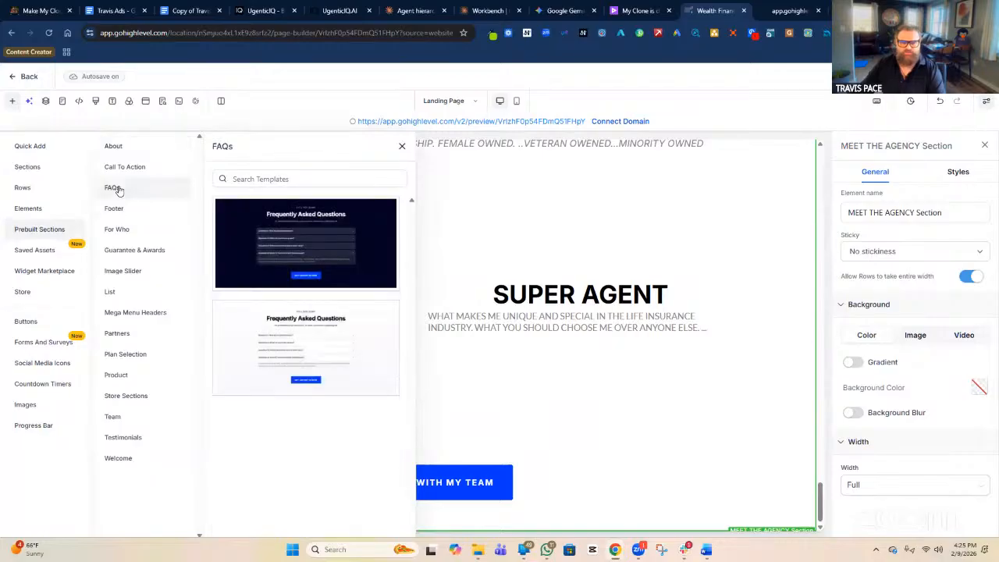
left_click_drag(390, 353, 550, 521)
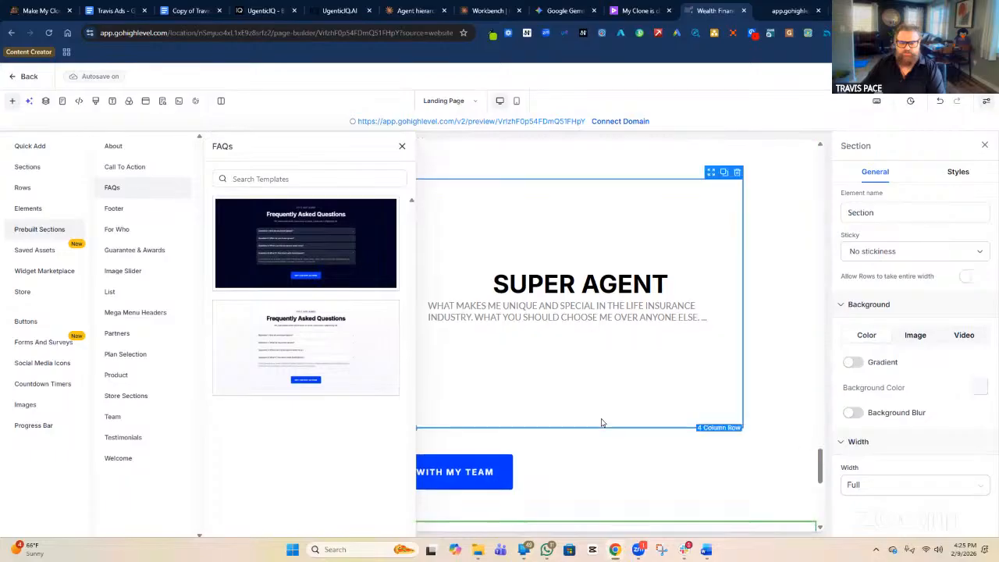
scroll(629, 417, "down", 6)
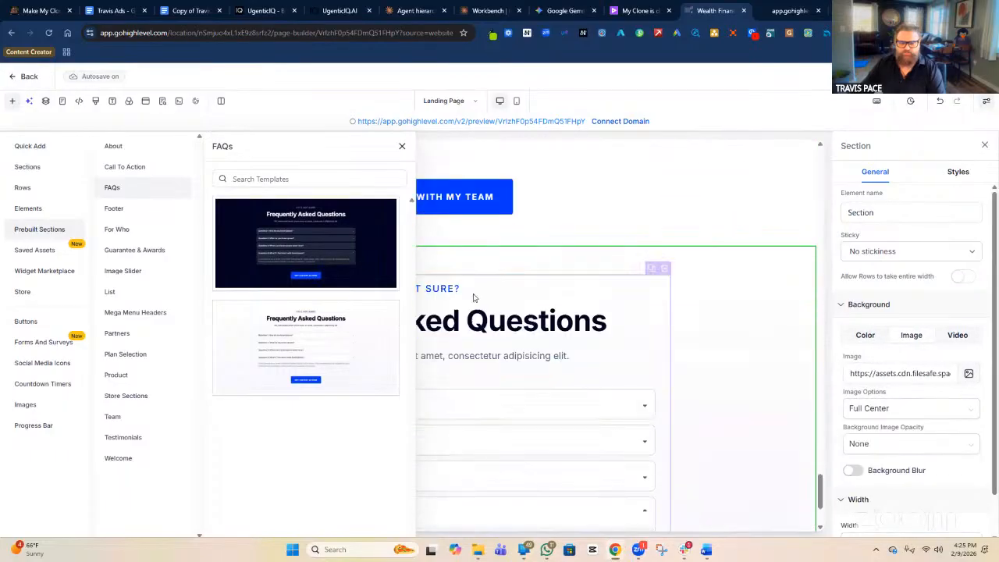
left_click(402, 146)
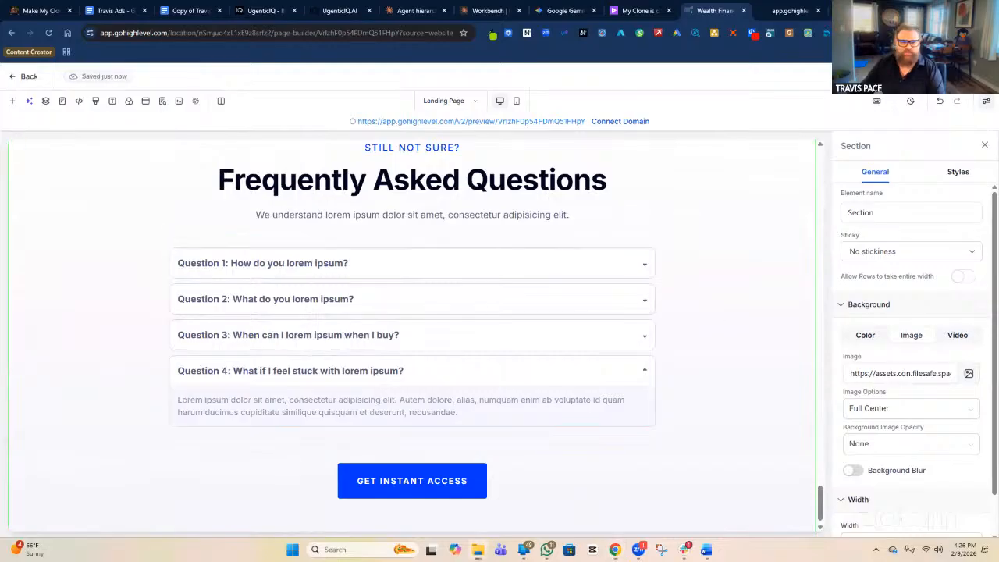
left_click(662, 551)
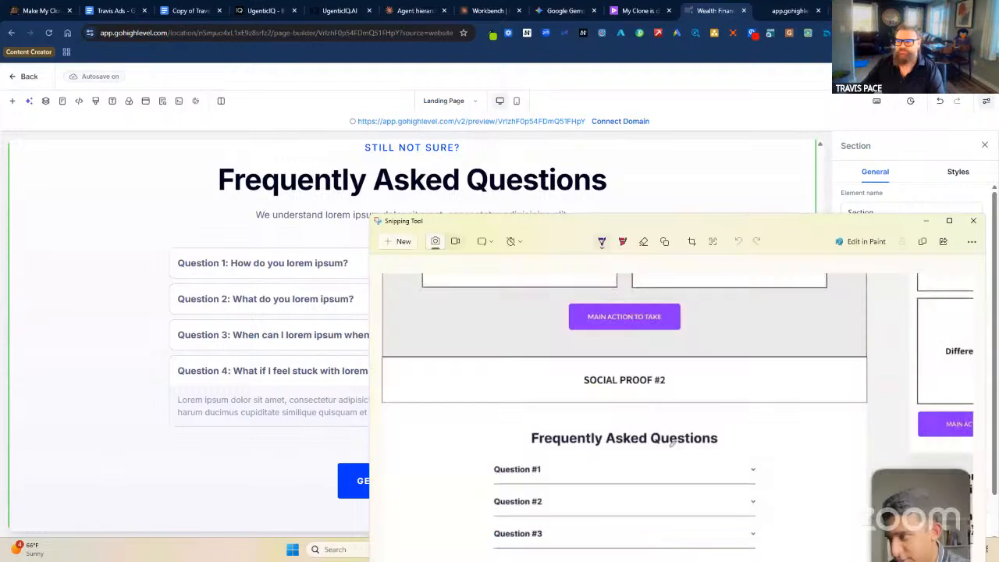
Drag the Snipping Tool wireframe window down, out of the way of the FAQ section.
left_click_drag(746, 225, 746, 561)
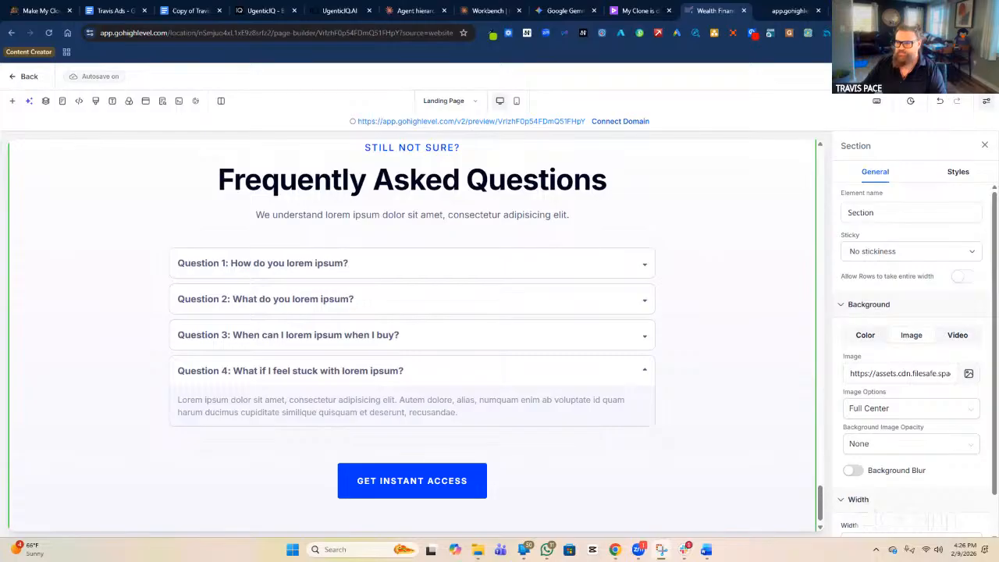
Relabel the FAQ button 'MAIN ACTION THEY NEED TO TAKE NEXT' and bring back the recap wireframe.
left_click(429, 488)
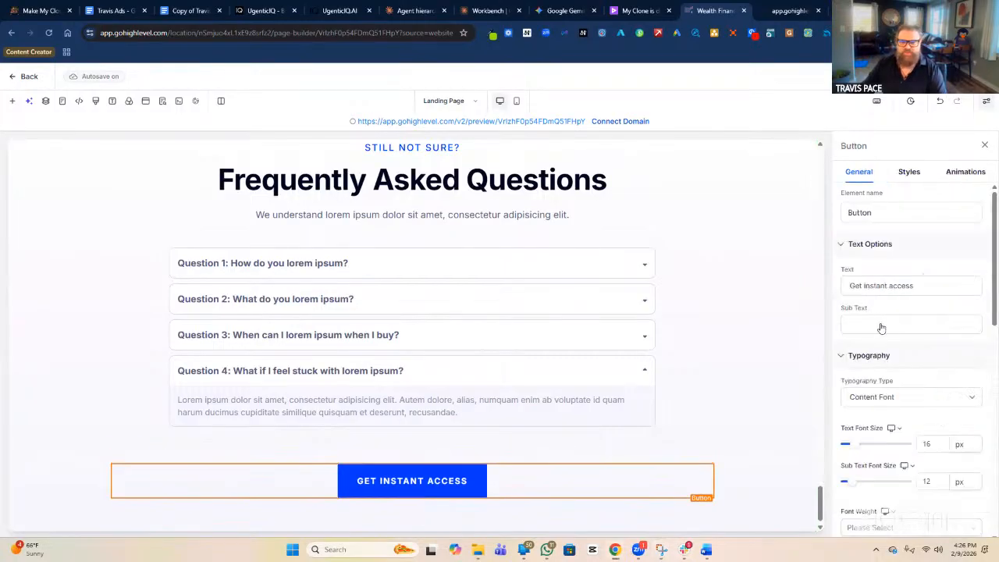
triple_click(899, 285)
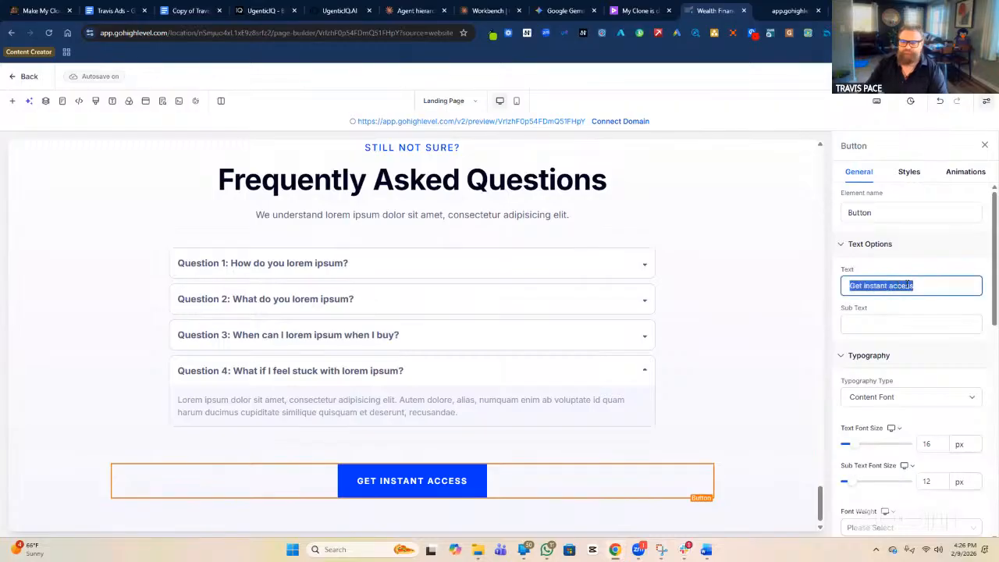
type("MAIN ")
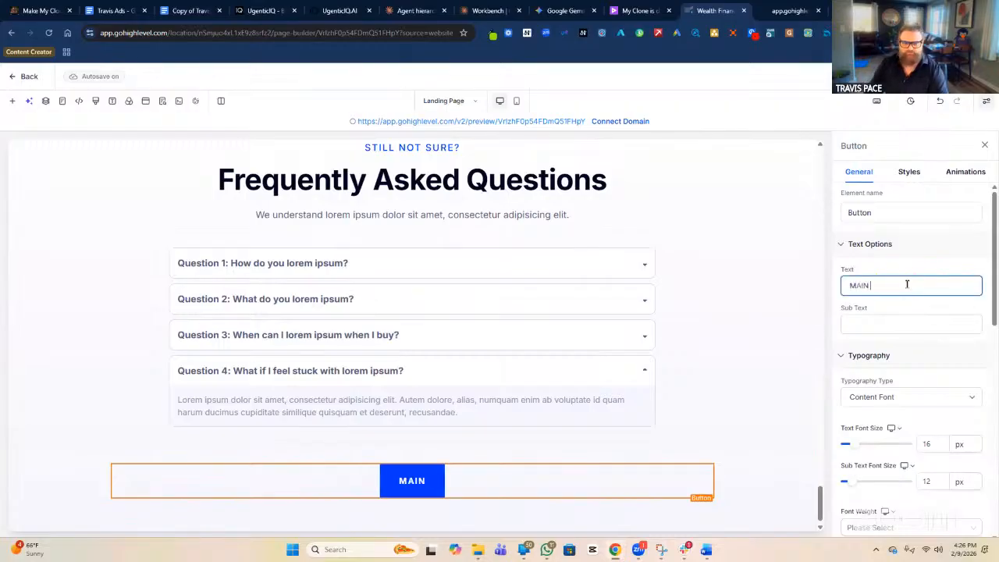
type("ACTION")
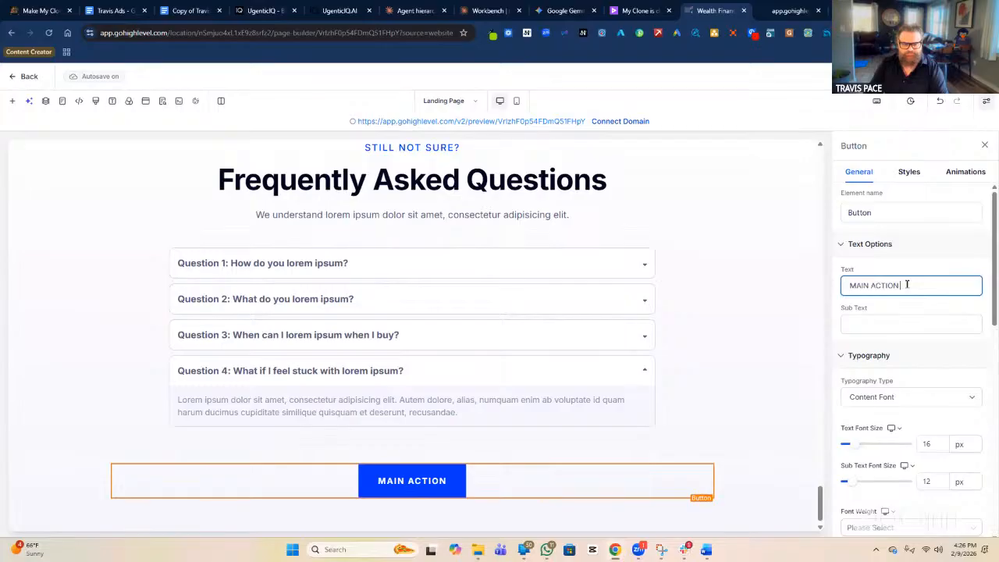
type(" THEY NEED TO TAKE NEXT")
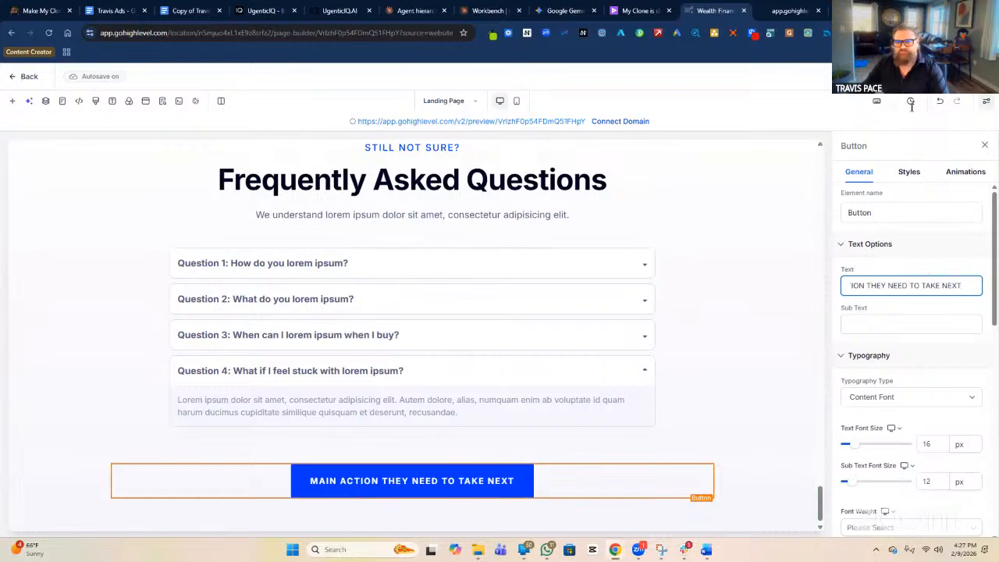
left_click(912, 78)
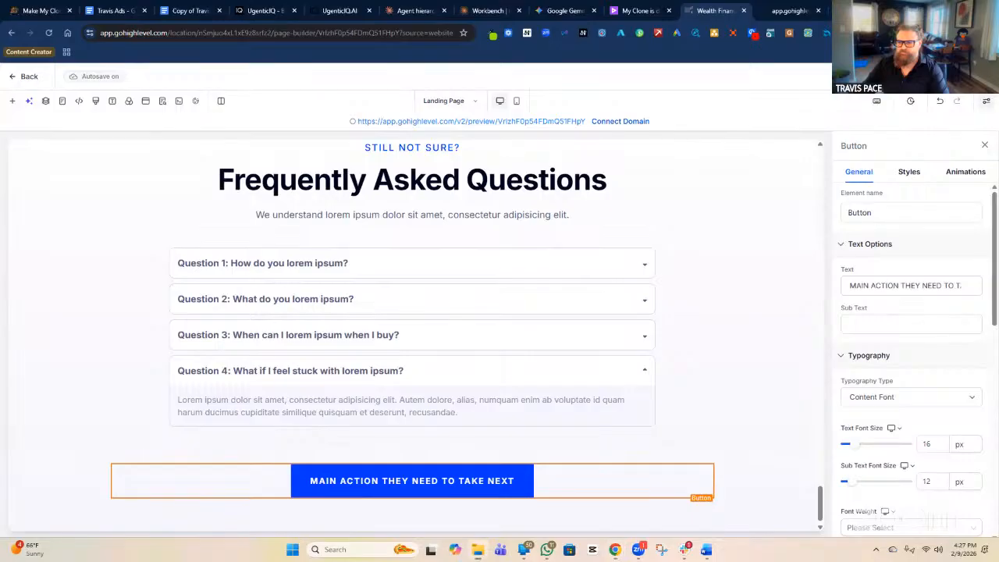
left_click(662, 549)
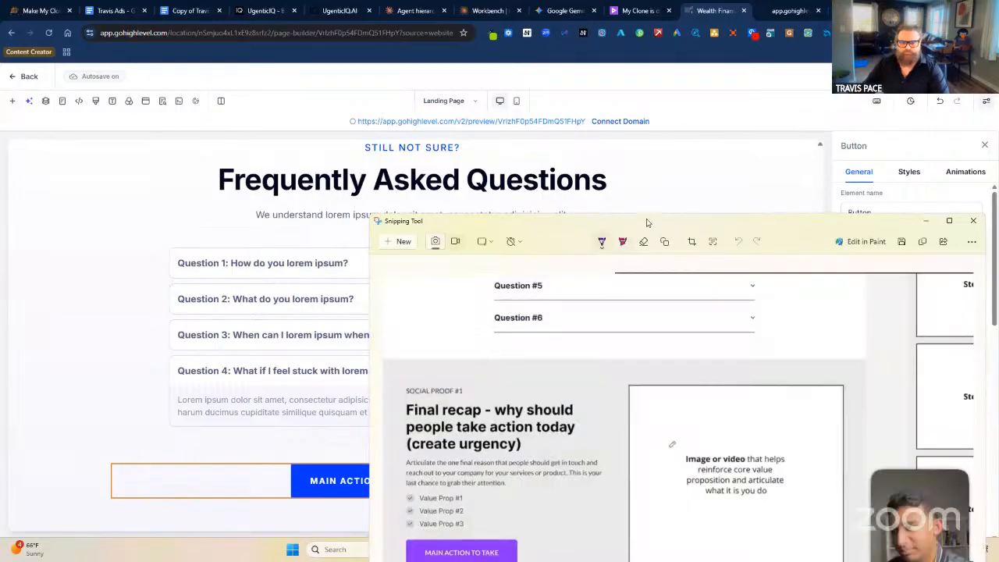
Move the wireframe screenshot off screen and open the Add Elements panel of prebuilt sections.
left_click_drag(648, 223, 998, 223)
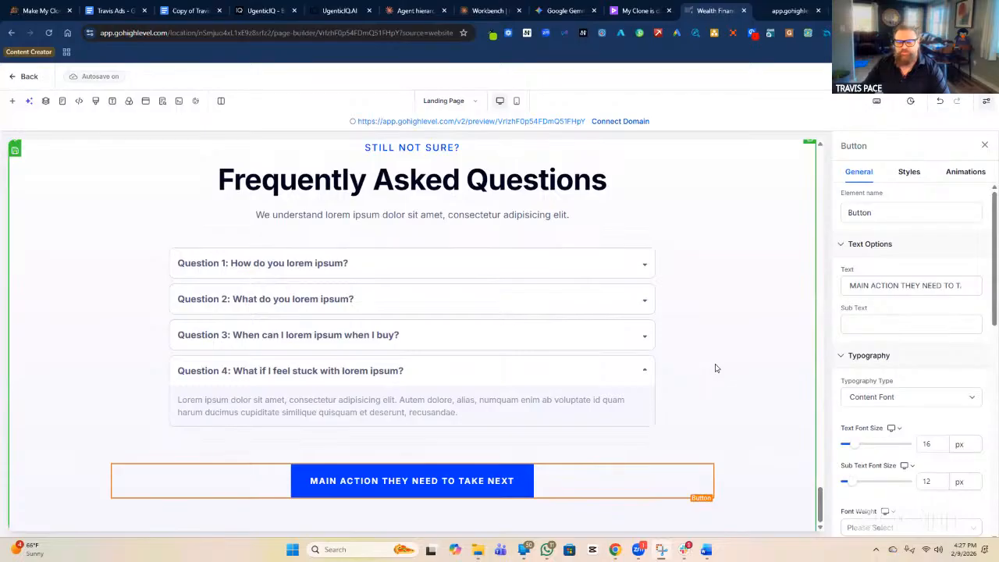
scroll(715, 368, "down", 1)
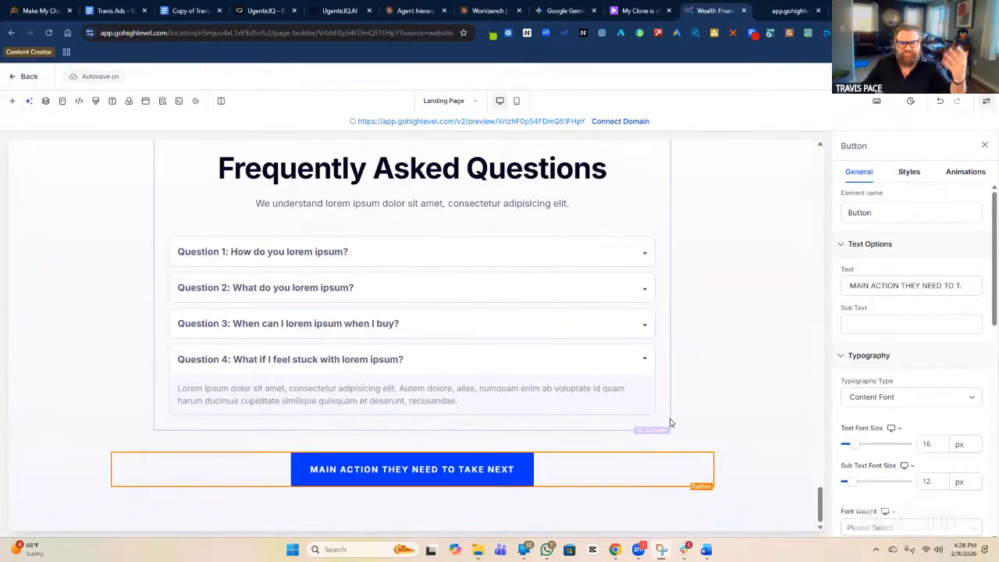
left_click(12, 103)
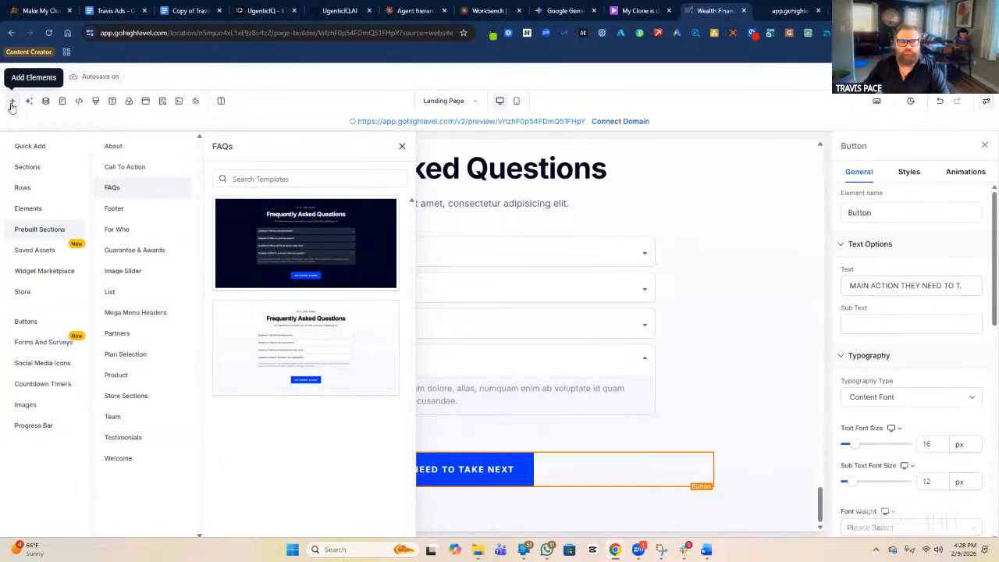
Drop the Welcome template with its 'CLICK BELOW TO WATCH FIRST!' video block below the FAQ button.
left_click(148, 154)
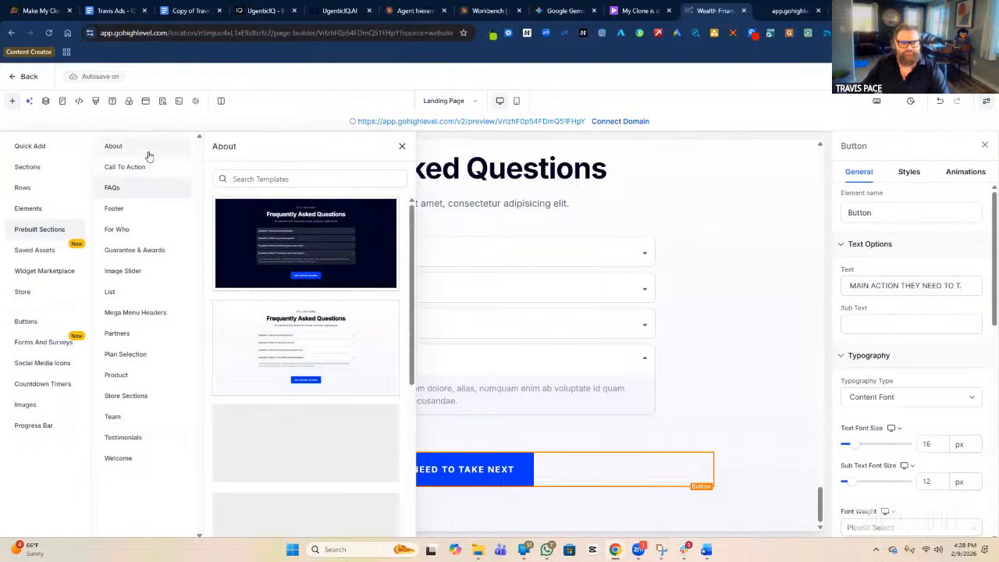
scroll(305, 327, "down", 5)
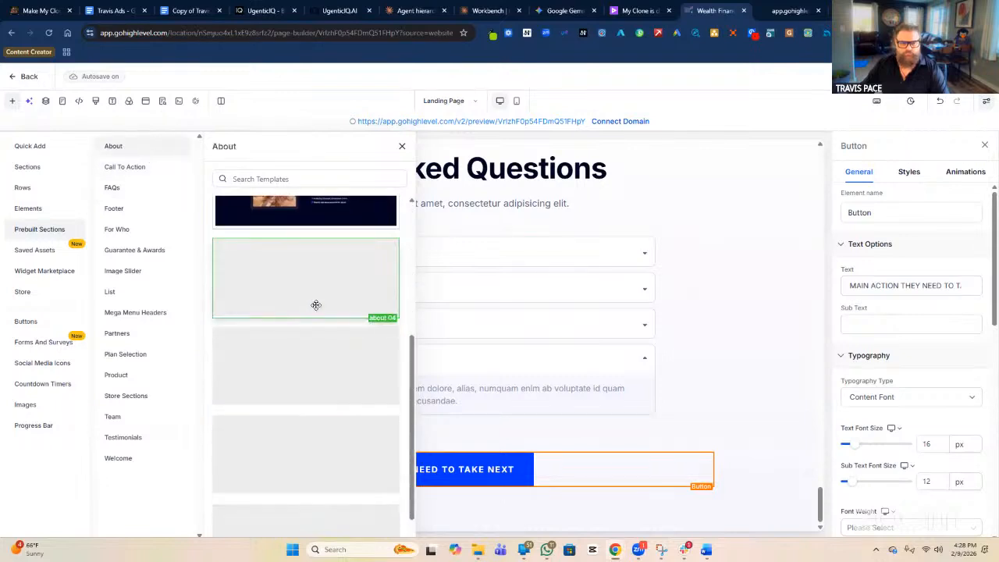
left_click(145, 461)
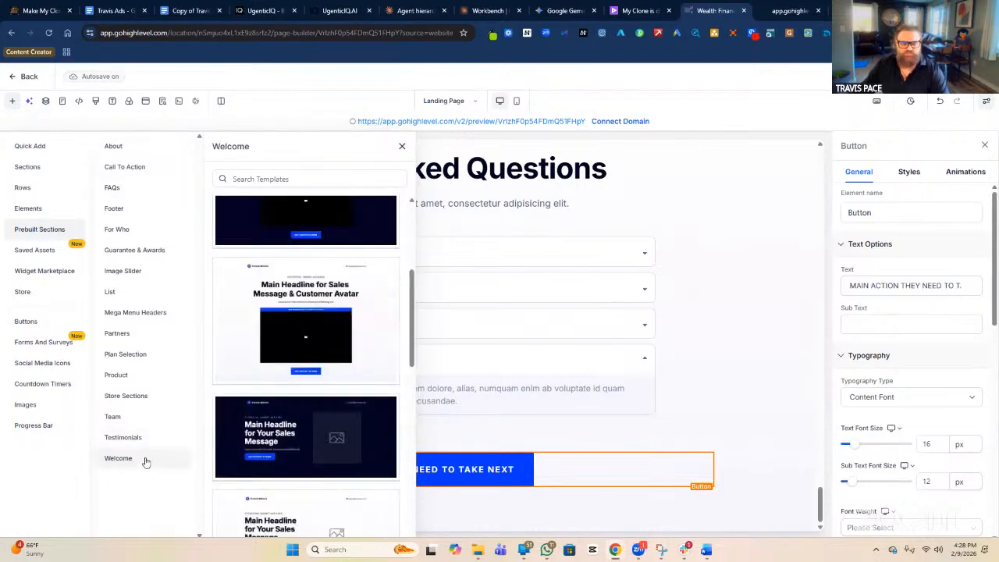
scroll(344, 328, "down", 3)
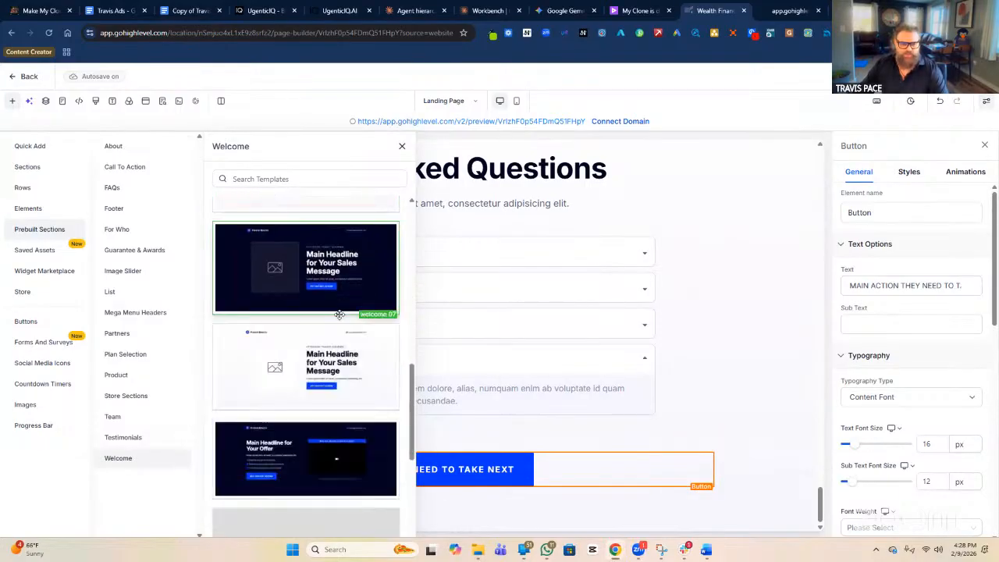
scroll(340, 314, "down", 4)
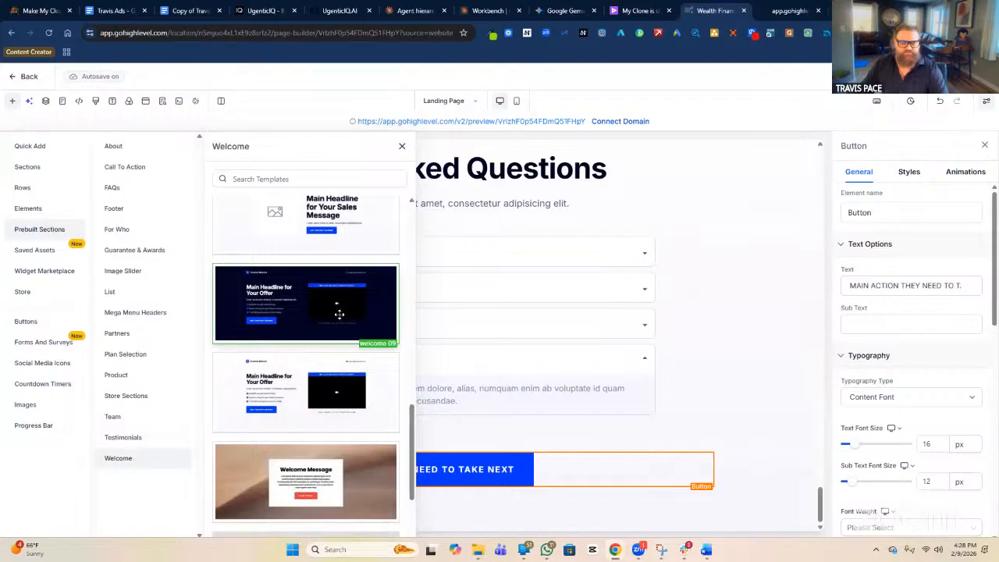
scroll(339, 314, "down", 1)
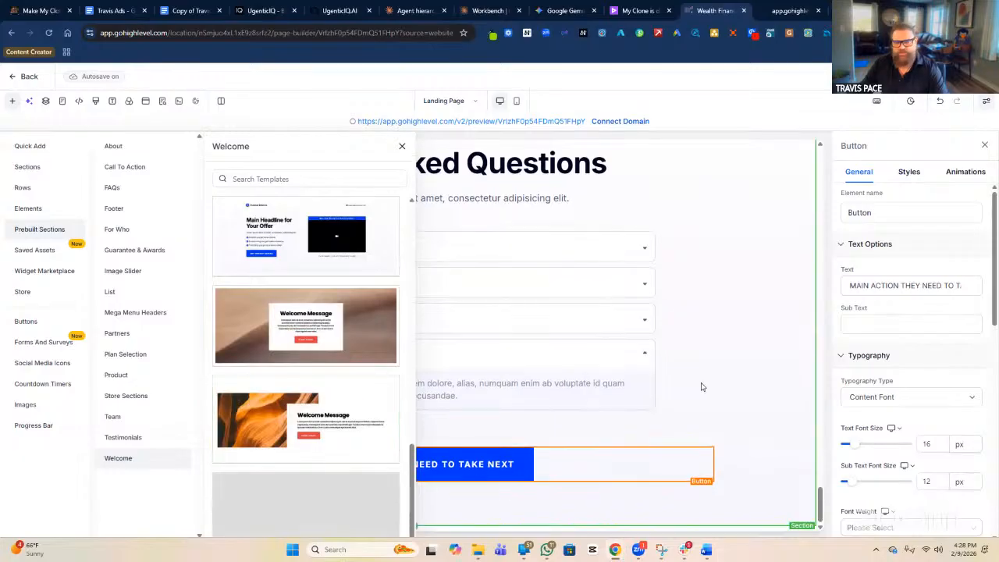
left_click_drag(328, 242, 607, 533)
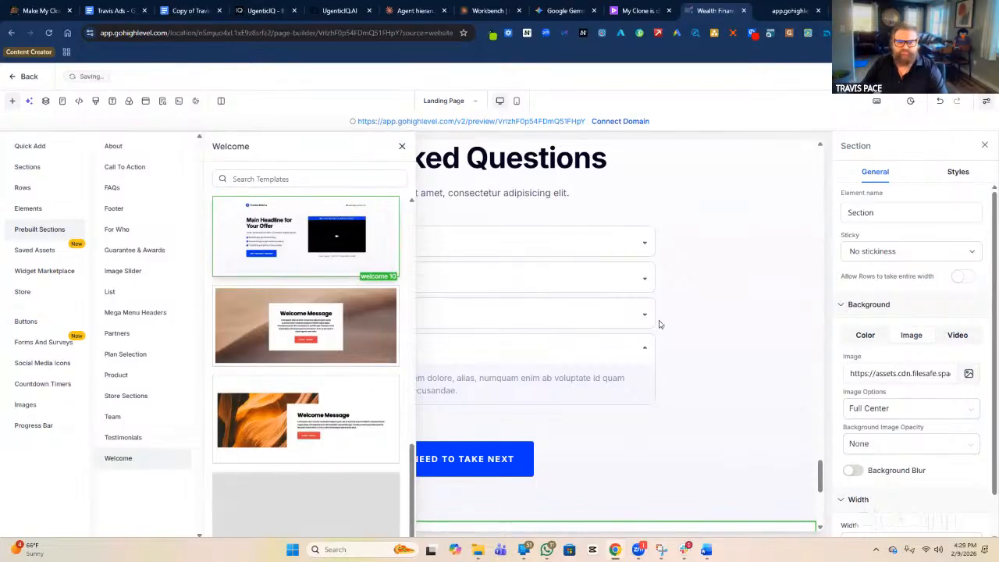
scroll(696, 321, "down", 5)
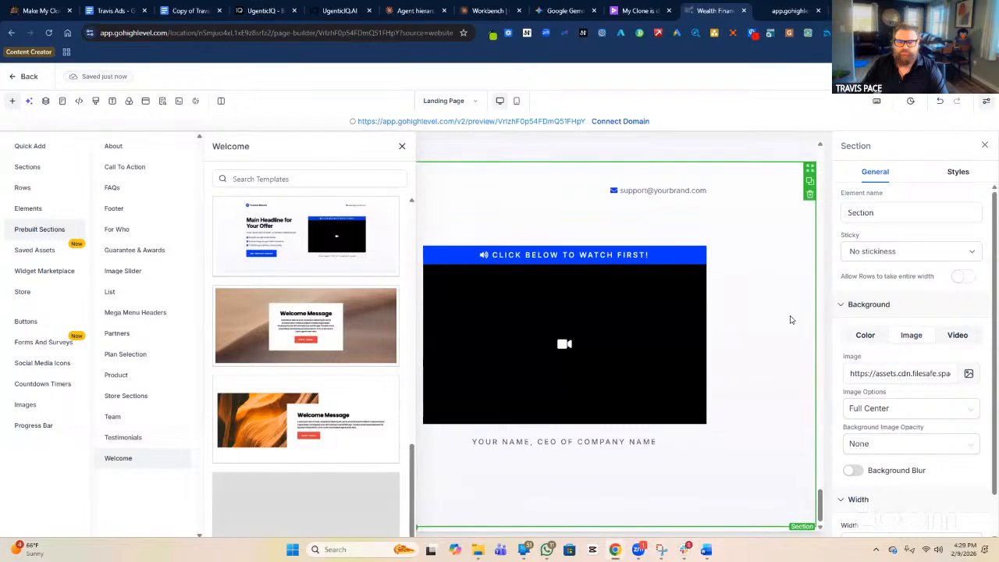
Rename the new section to 'FINAL RECAP END OF SITE'.
left_click(849, 211)
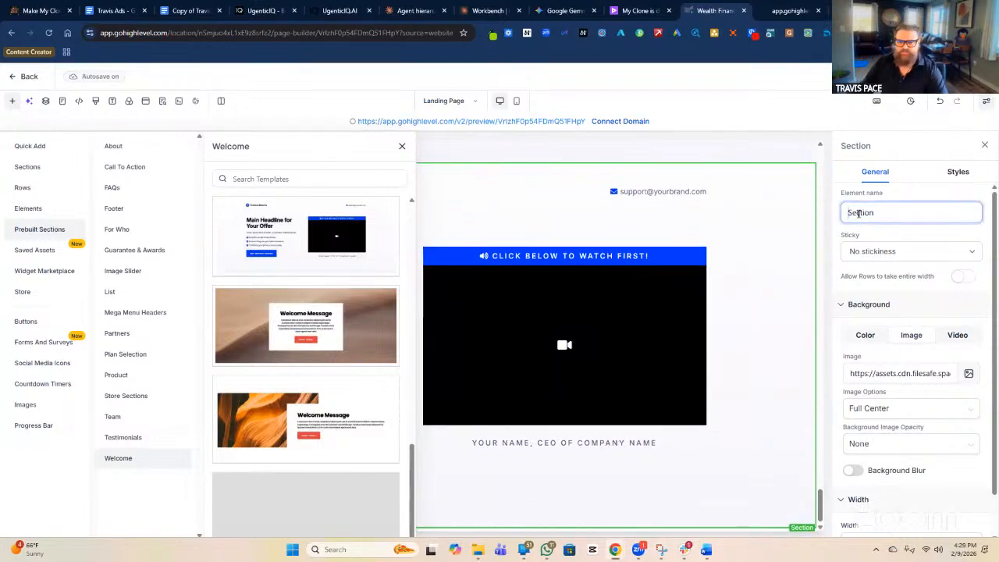
type("FINAL RE")
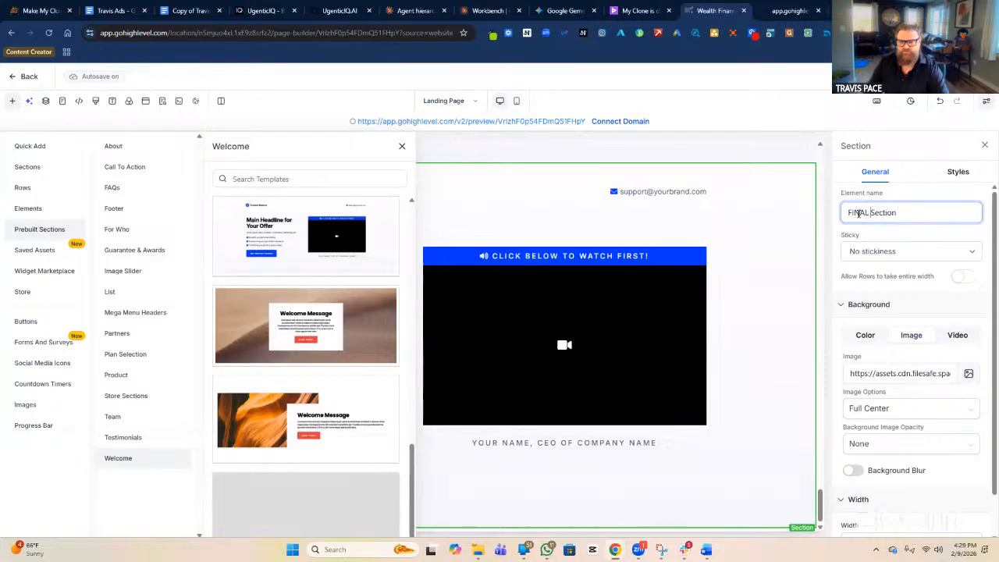
type("CAP END")
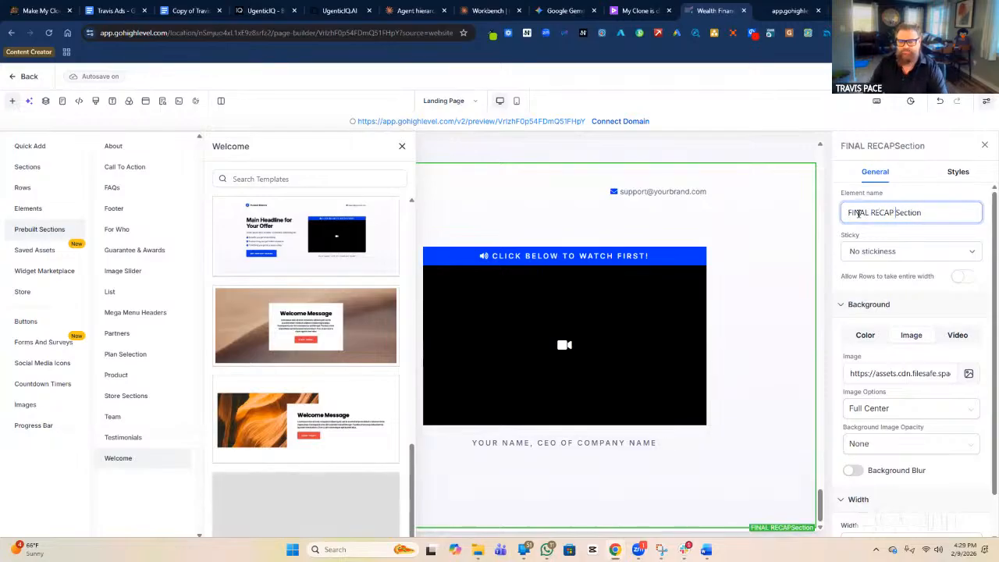
type(" O")
type("IT")
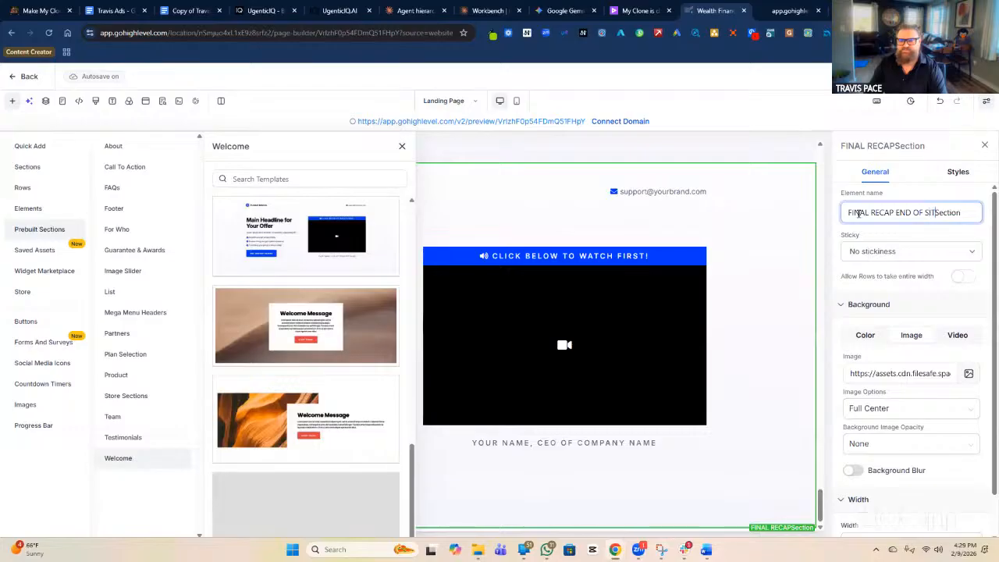
type("E")
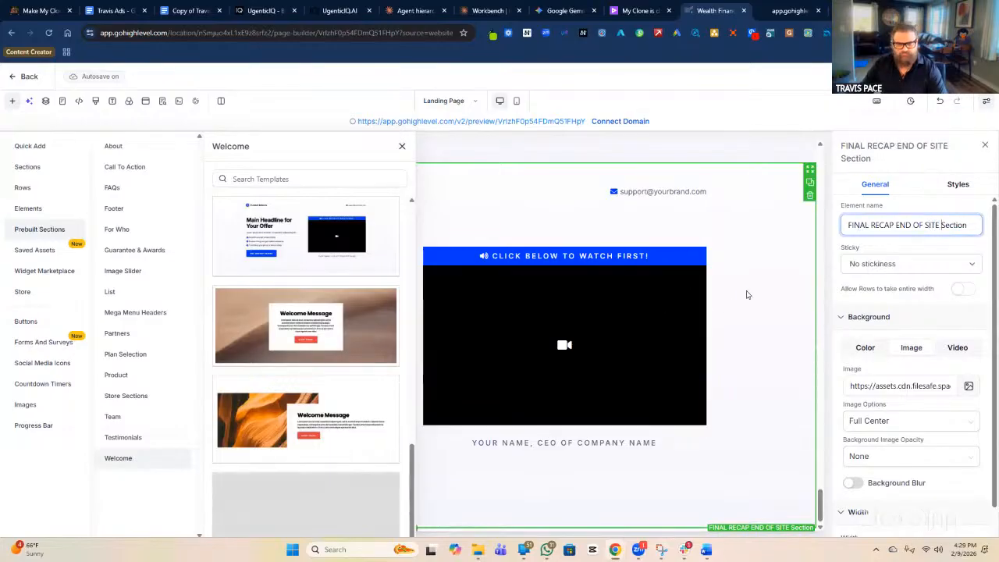
left_click(741, 275)
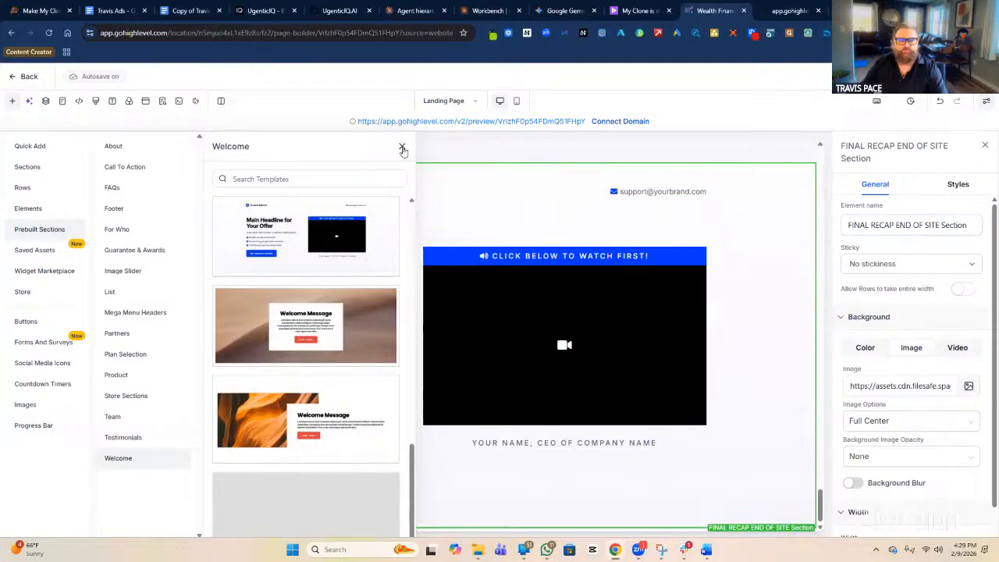
Delete the Funnel Blocks logo, its empty column, the support email line and its empty row.
left_click(401, 146)
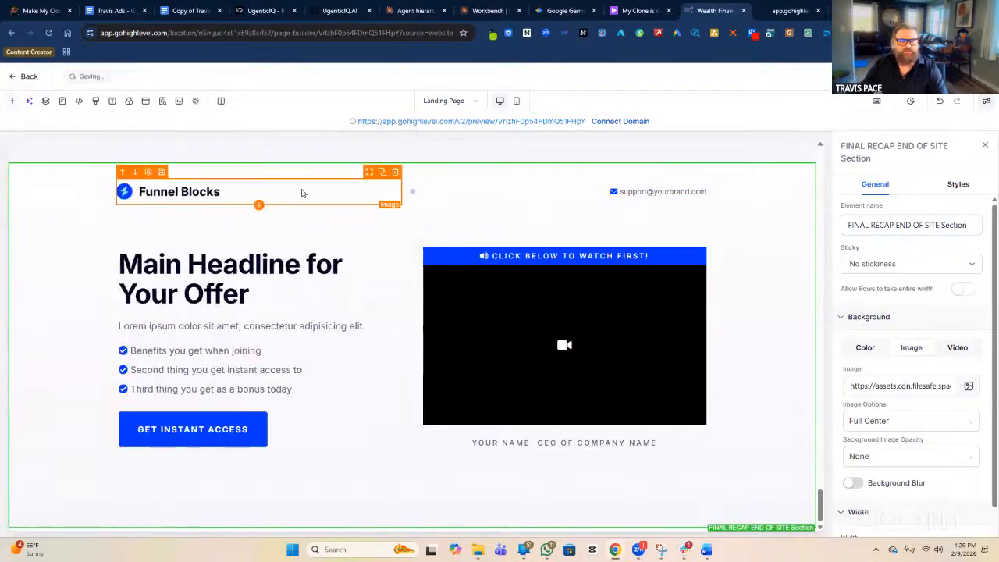
left_click(395, 171)
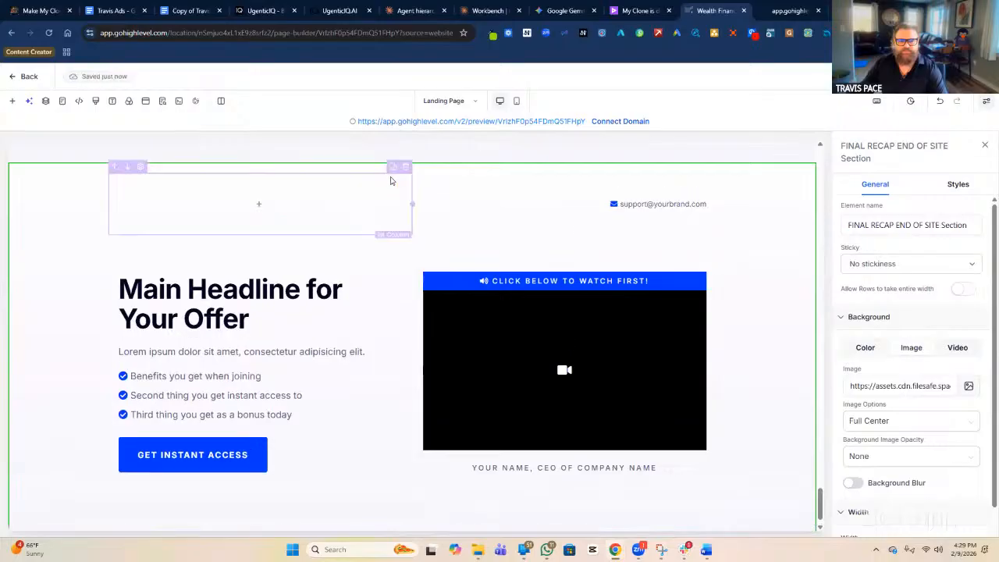
left_click(405, 170)
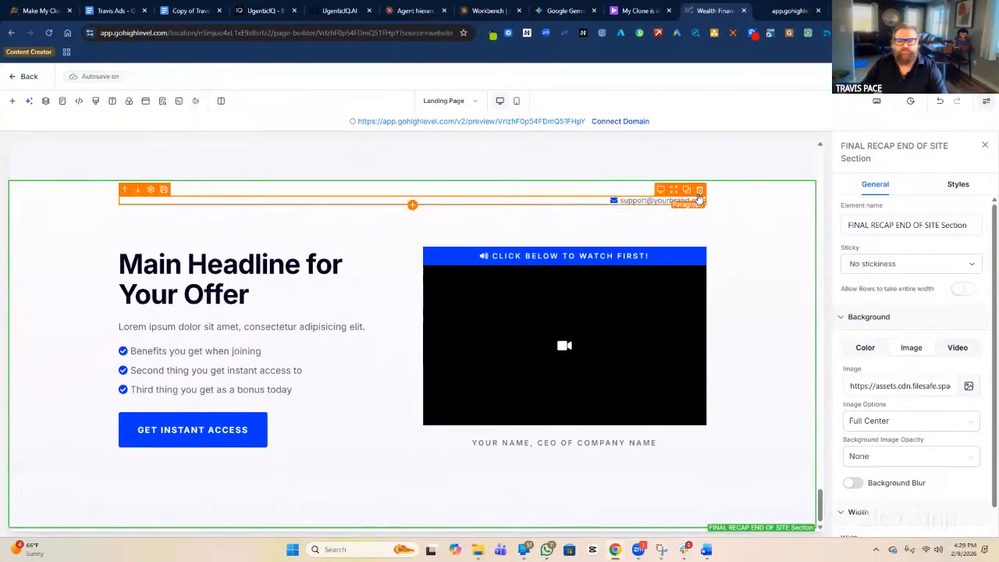
left_click(699, 190)
left_click(707, 188)
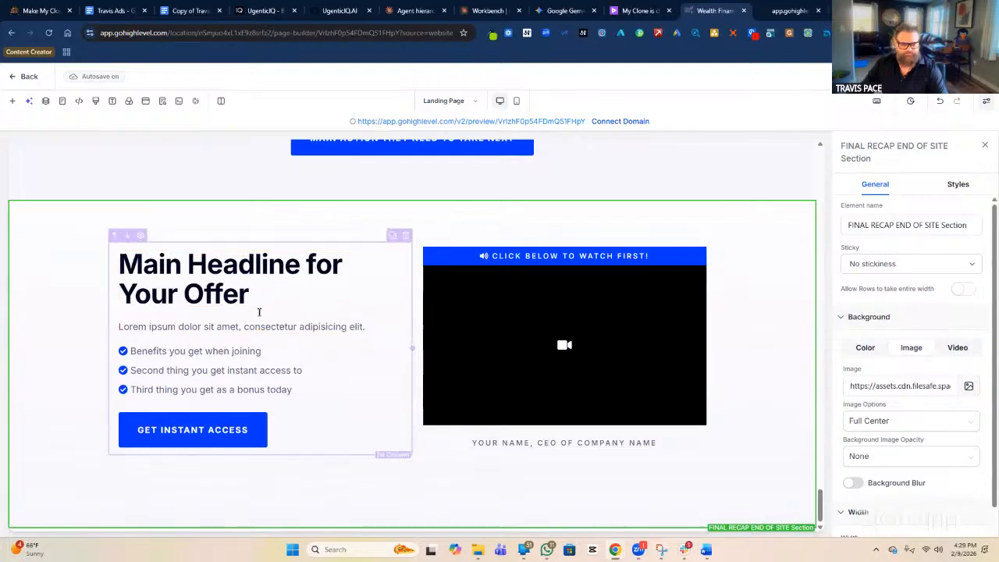
Replace the recap headline with 'FINAL RECAP OF THE ENTIRE WEBSITE, SENSE OF URGENCY, WHY THEY MUST TAKE ACTION TODAY'.
left_click(239, 292)
triple_click(238, 292)
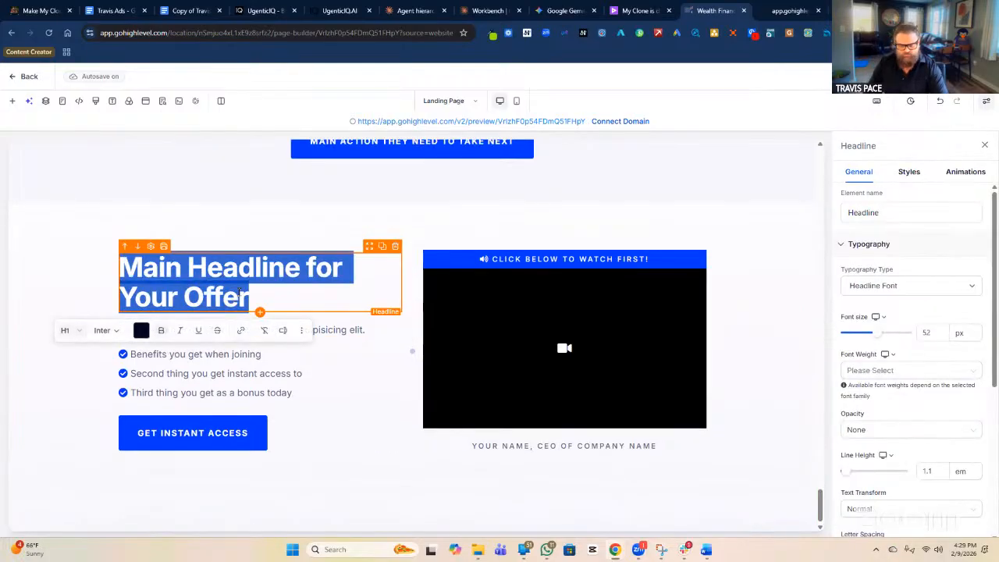
type("FAINAL")
key("BackSpace")
key("BackSpace")
key("BackSpace")
key("BackSpace")
key("BackSpace")
type("INAL REC")
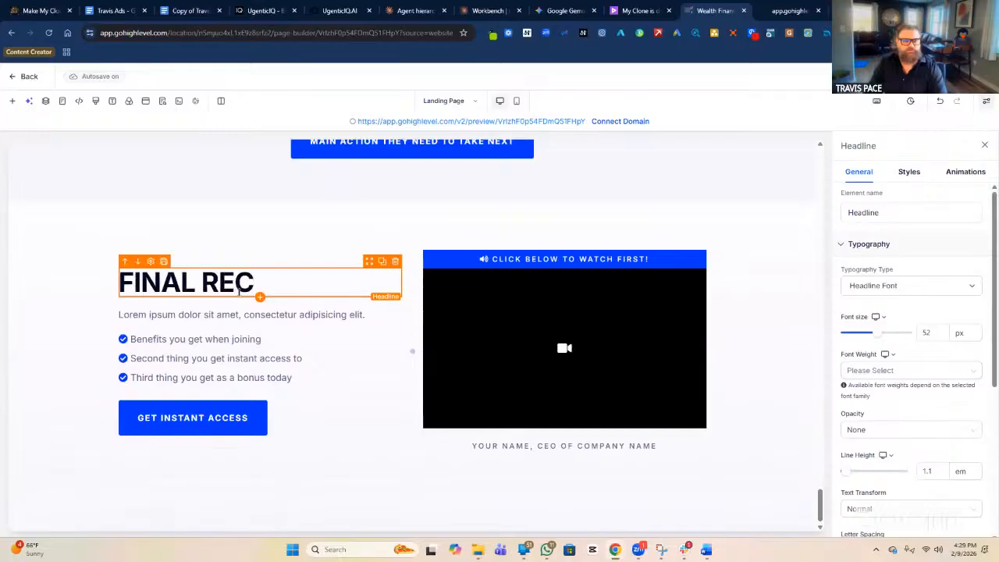
type("AP OF THE ENT")
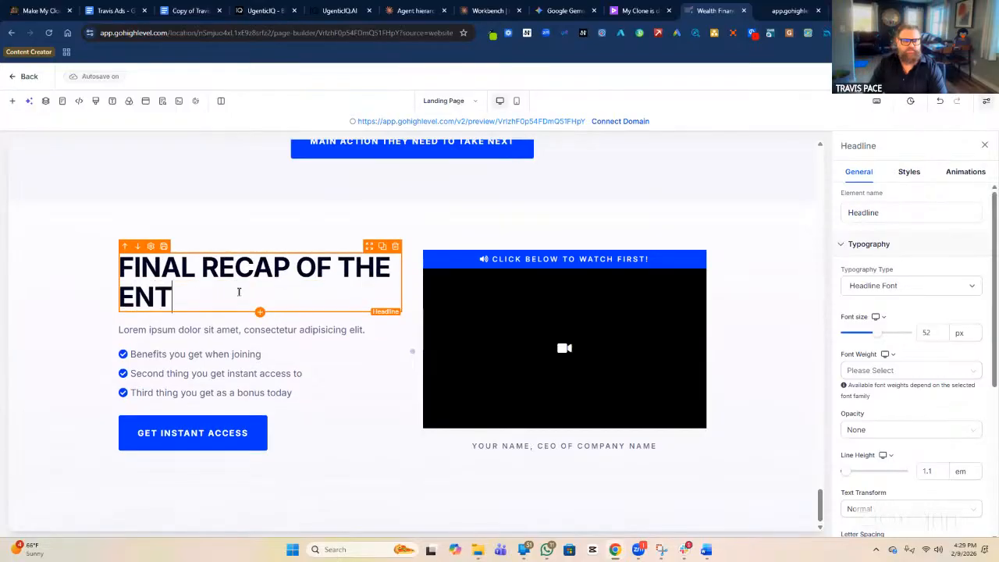
type("IRE WEBS")
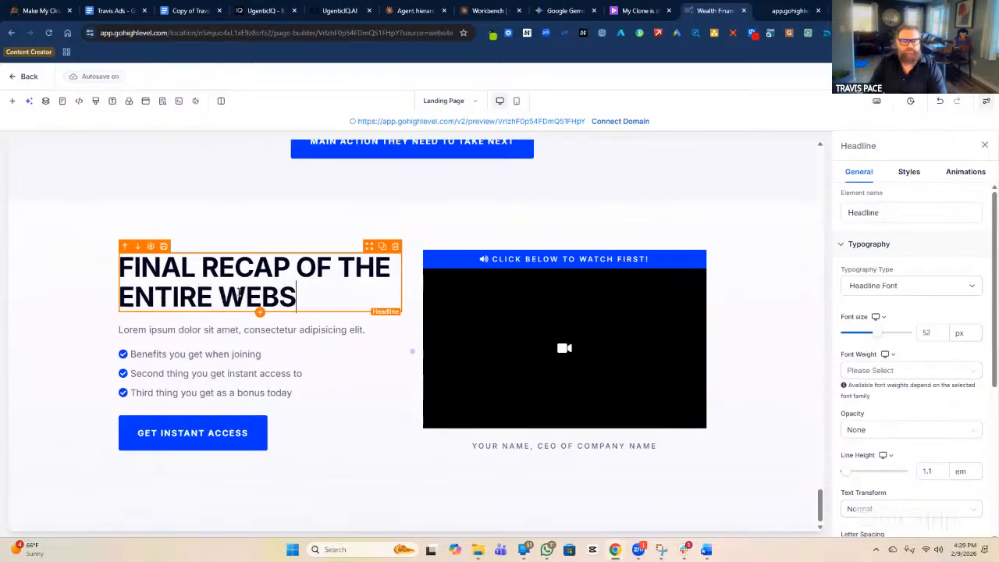
type("ITE, SENSE")
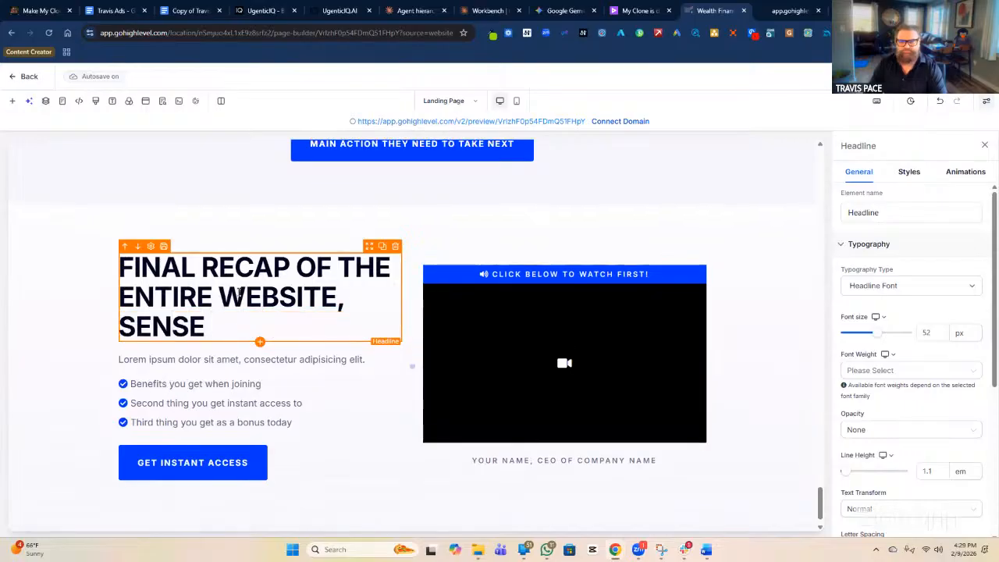
type(" OF UER")
key("BackSpace")
key("BackSpace")
type("R")
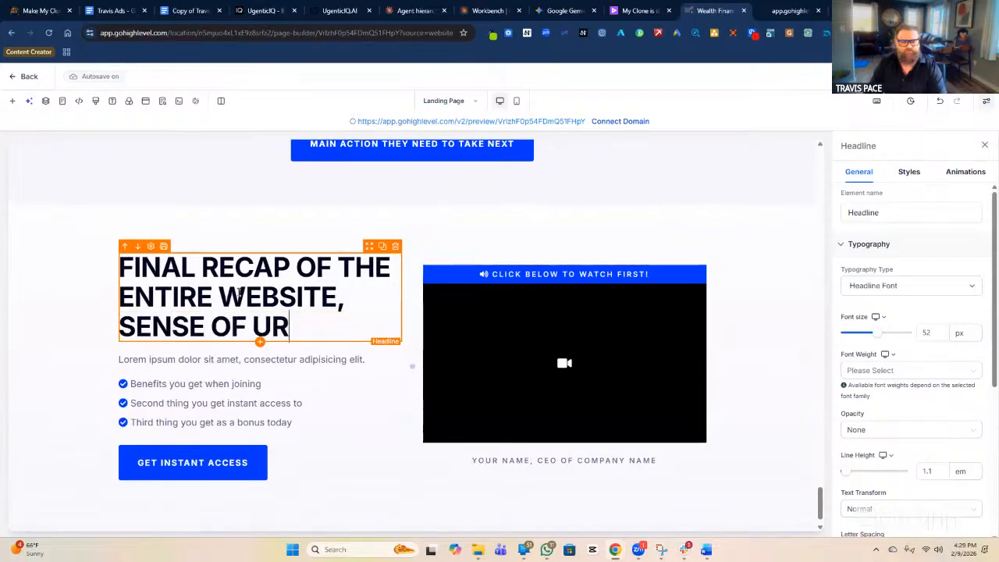
type("GENCY, WHAT")
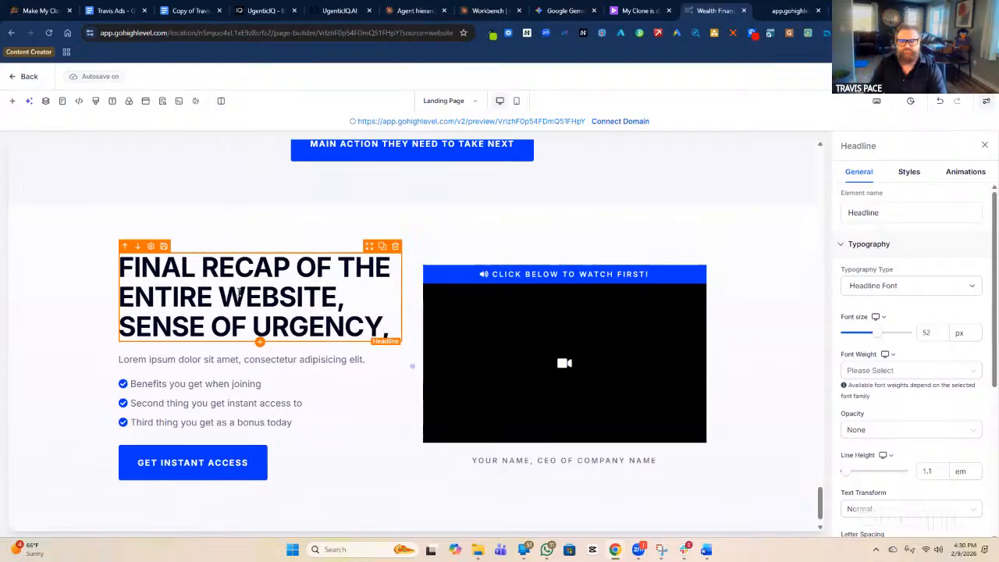
key("BackSpace")
key("BackSpace")
key("BackSpace")
type("Y TH")
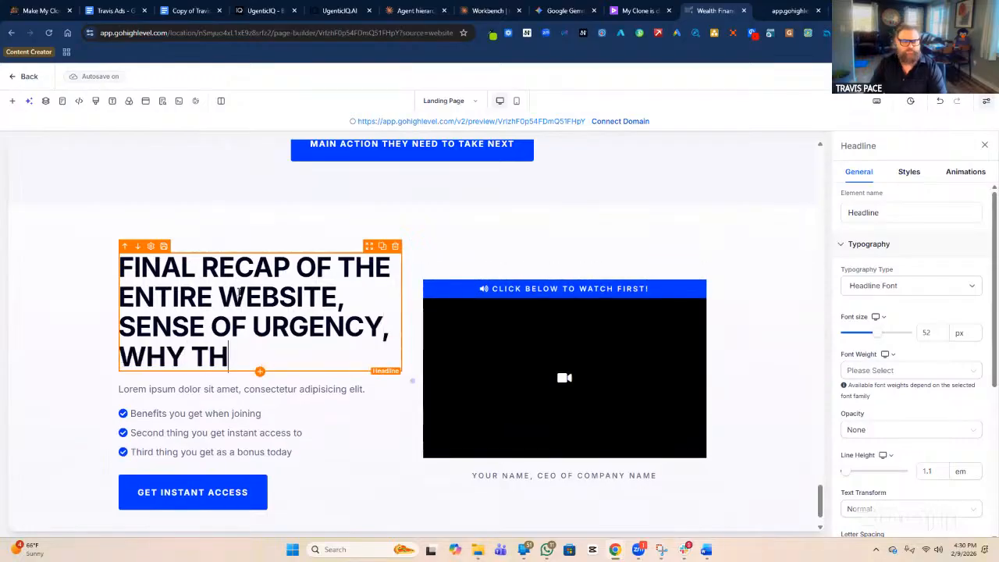
type("EY MUST TAKE AS")
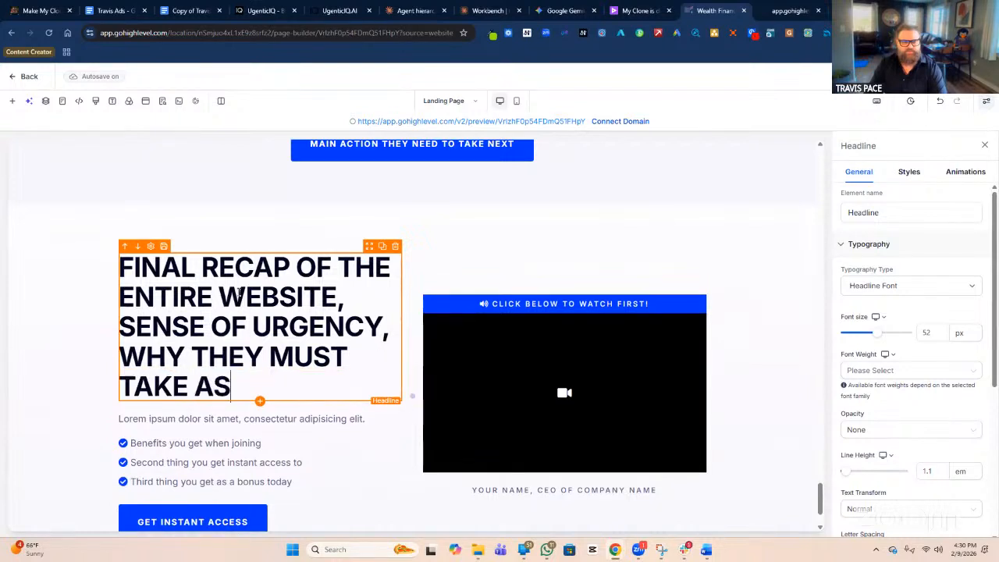
key("BackSpace")
type("CTION TODAY")
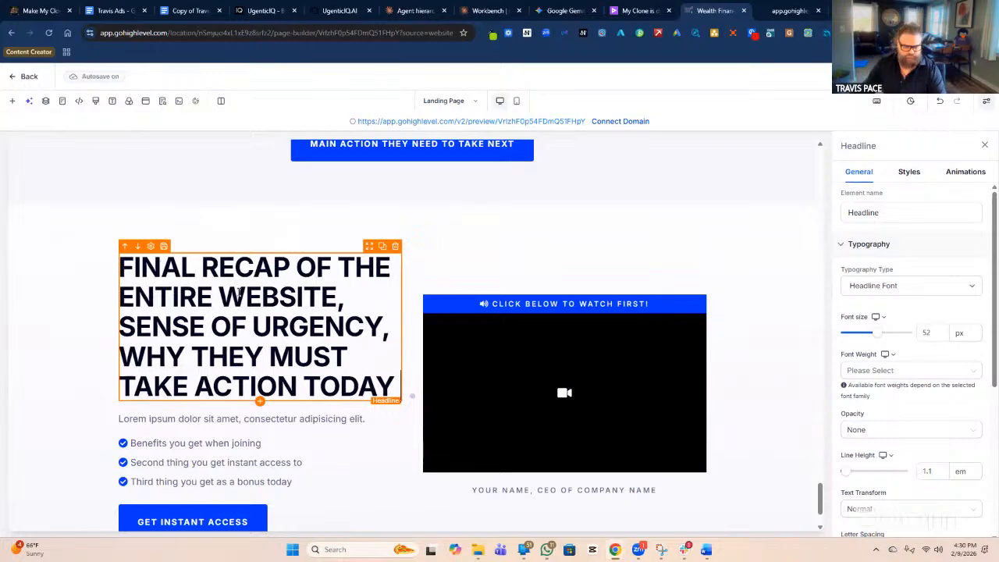
scroll(306, 306, "down", 1)
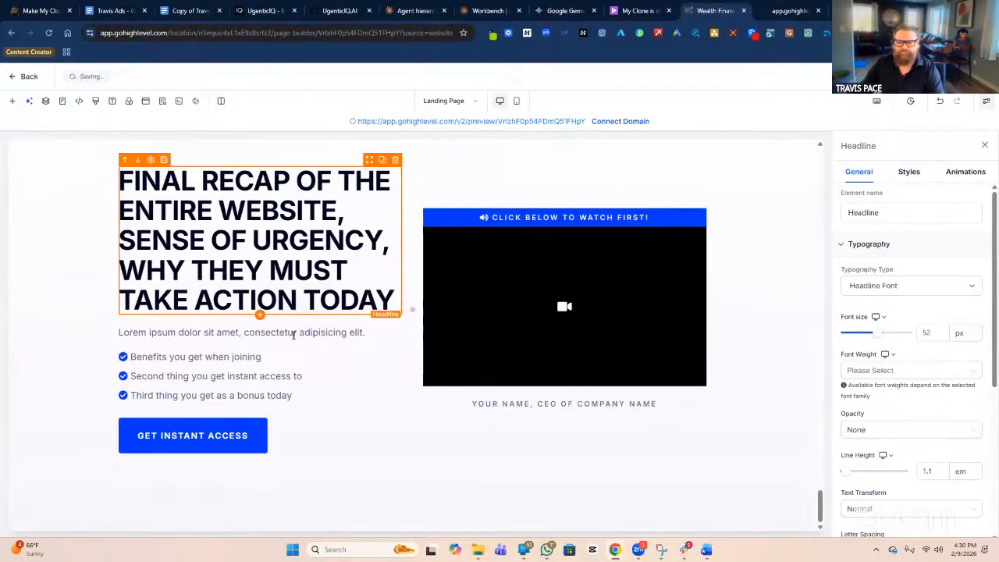
Change the Lorem ipsum paragraph to 'THE FINAL REASON THEY MUST CALL YOU TODAY TO SOLVE THE FUNERAL AND BURIAL PROBLEM'.
left_click(283, 334)
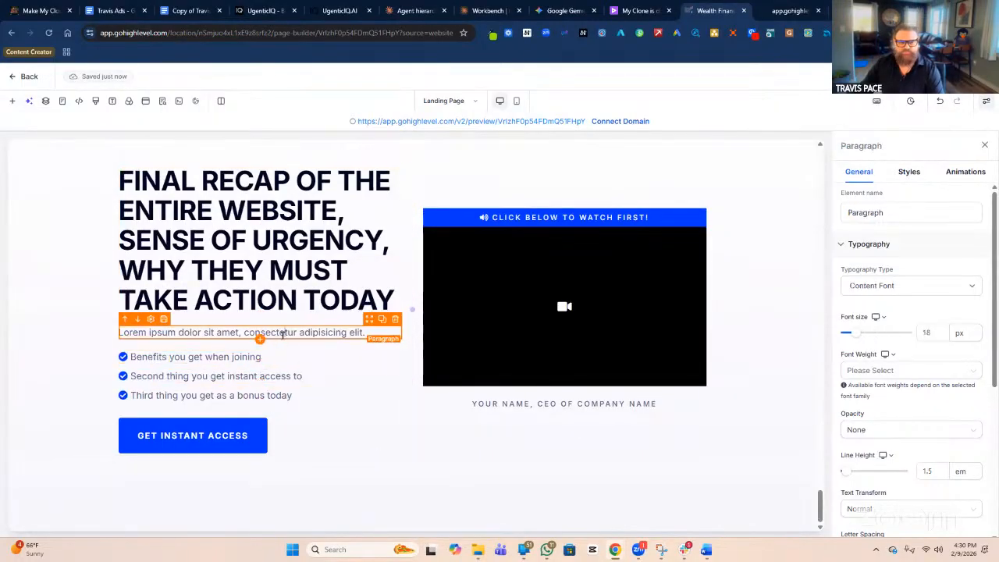
left_click(283, 334)
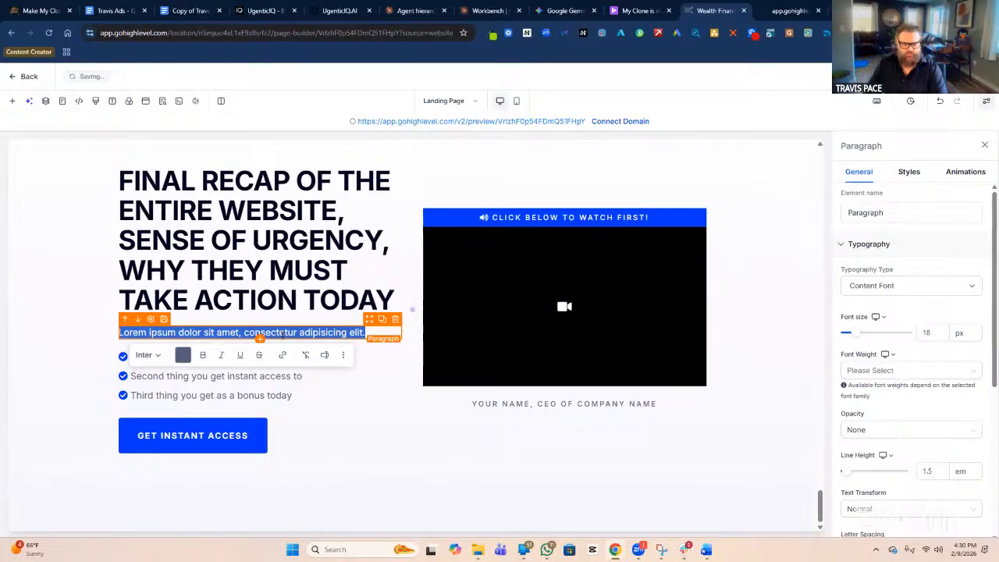
type("THE FINAL RE")
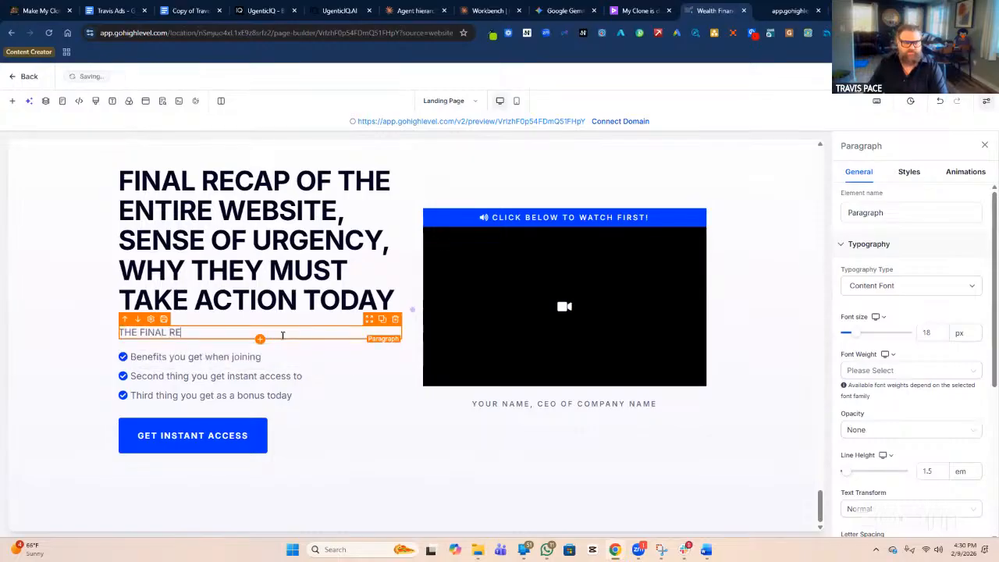
type("ASON THEY ")
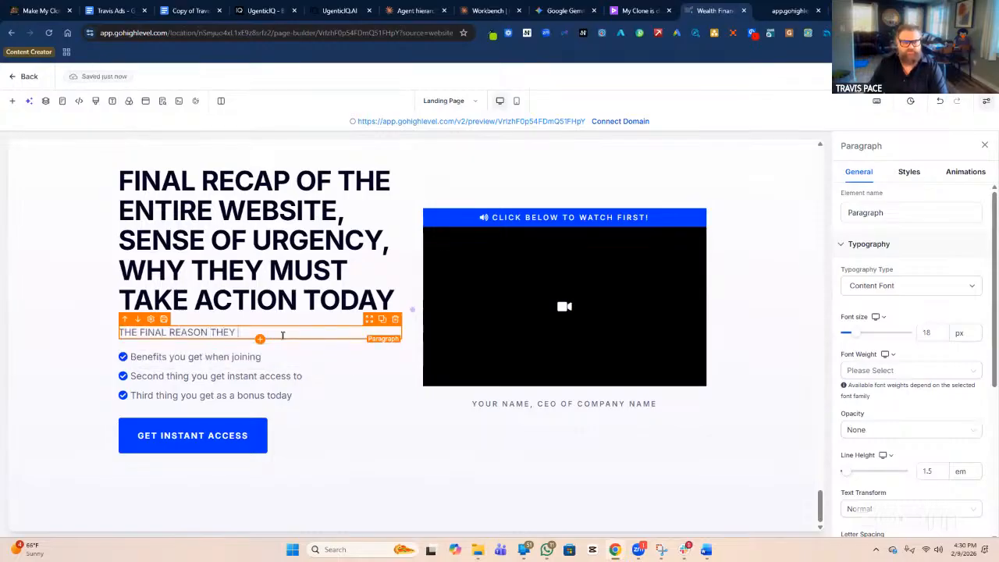
type("MUST CALL")
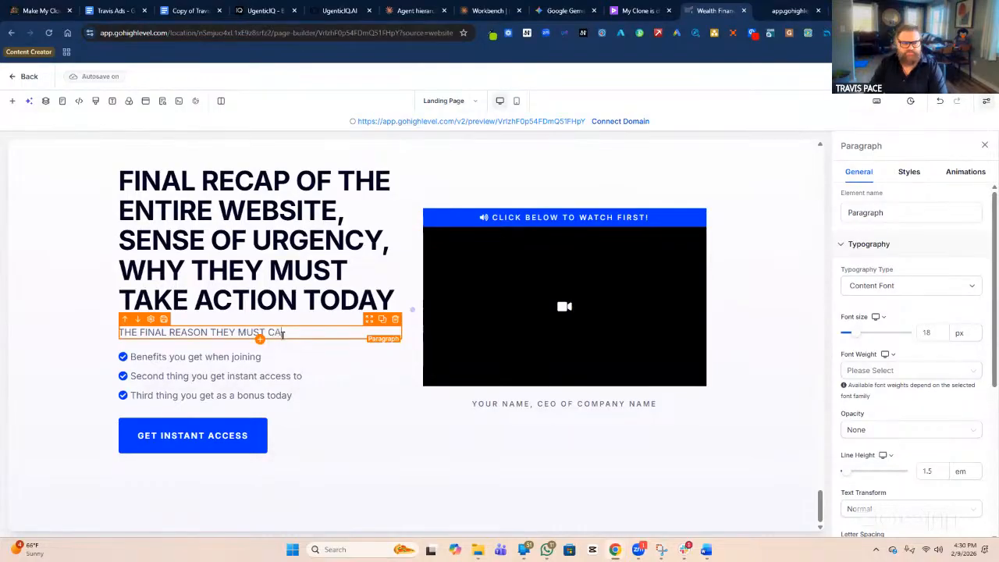
type(" YOU TODAY TO SOL")
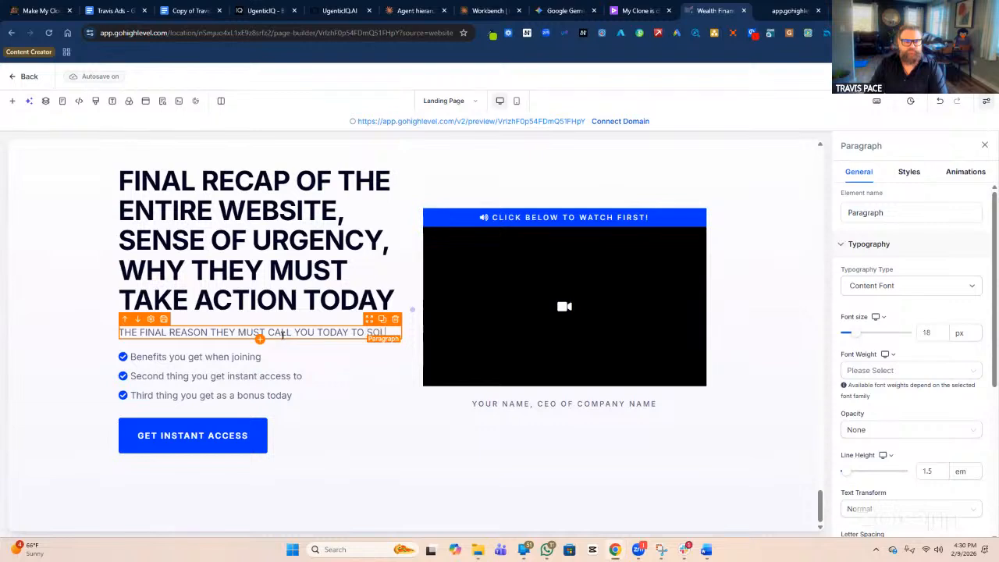
type("VE THE FUNERAL ")
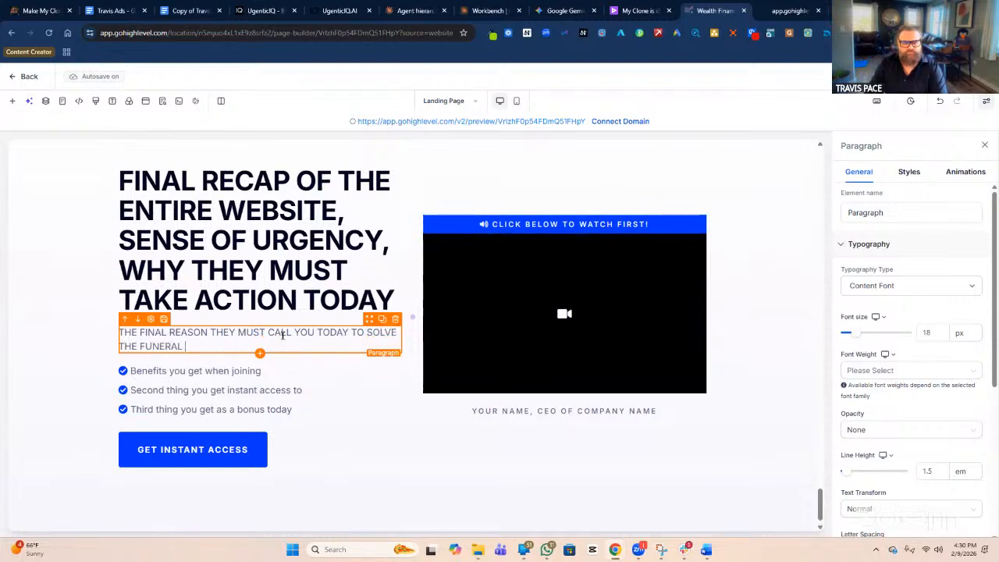
type("AND BURIAL PROBLEM.")
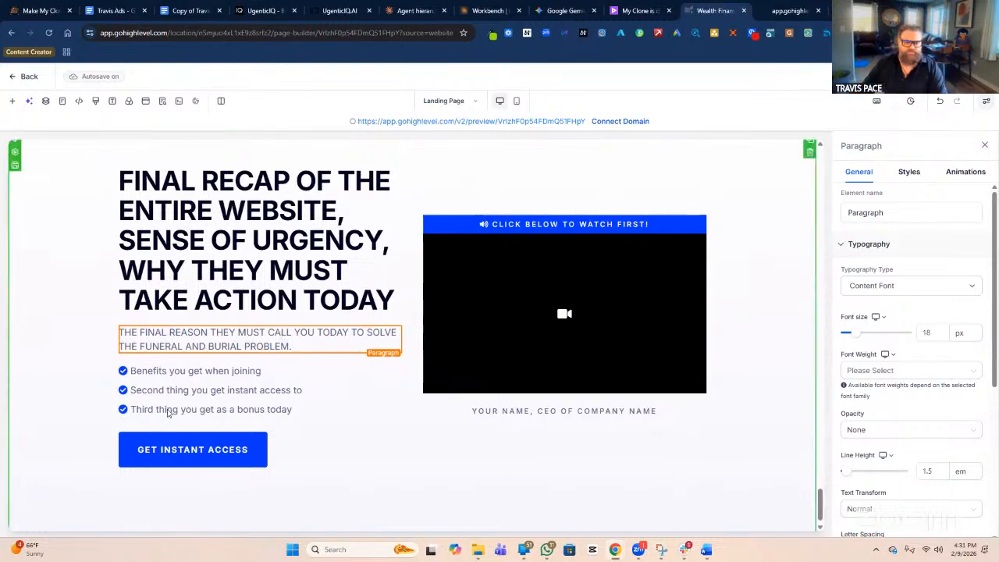
left_click(227, 373)
double_click(226, 372)
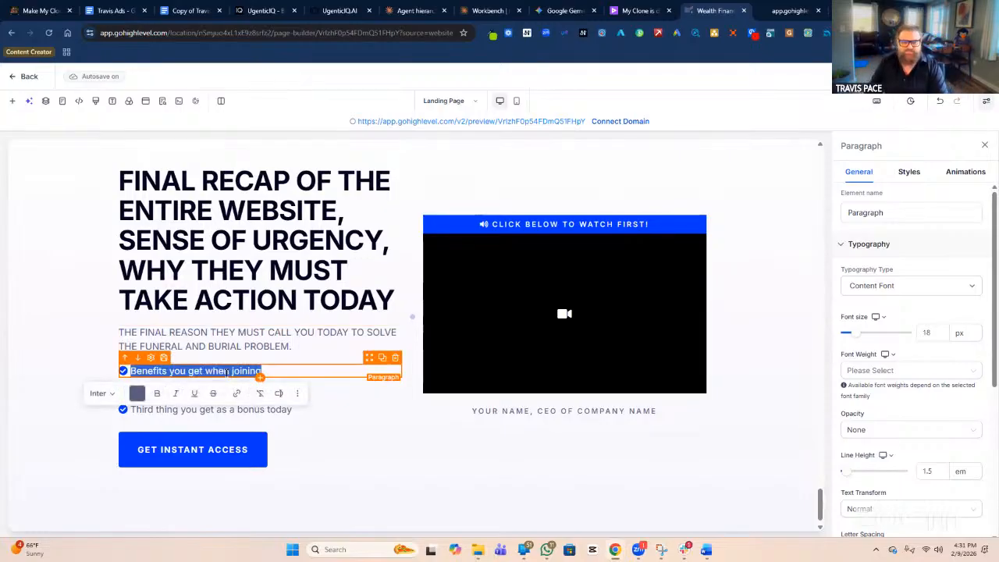
left_click(281, 353)
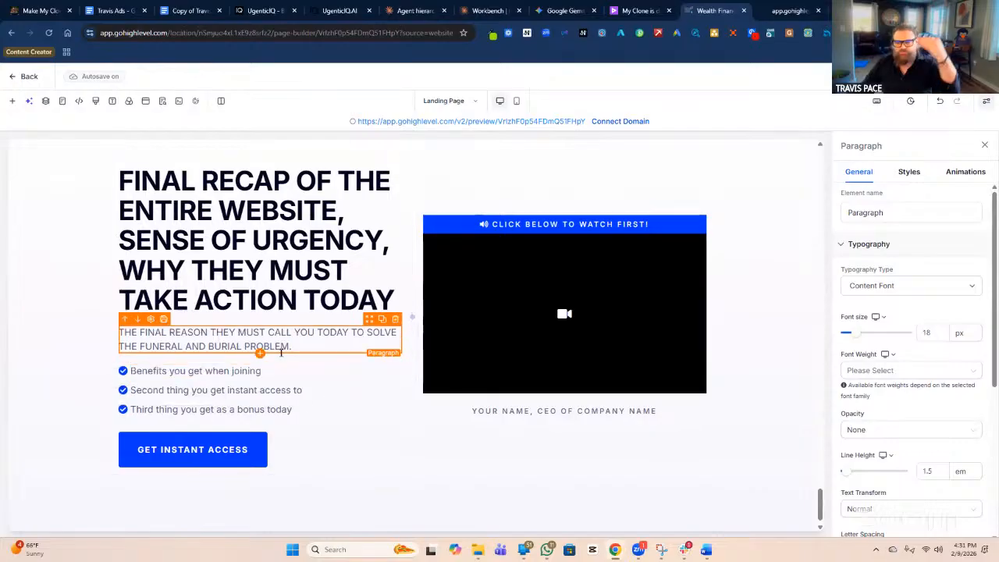
Scroll the canvas to show the recap headline, call paragraph, placeholder bullets and video block.
scroll(317, 353, "up", 10)
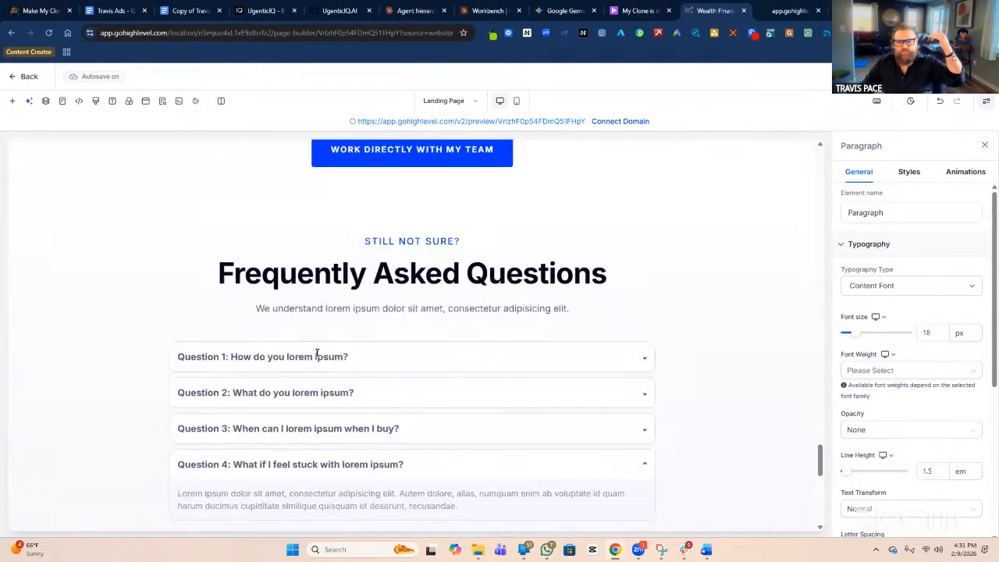
scroll(317, 354, "up", 10)
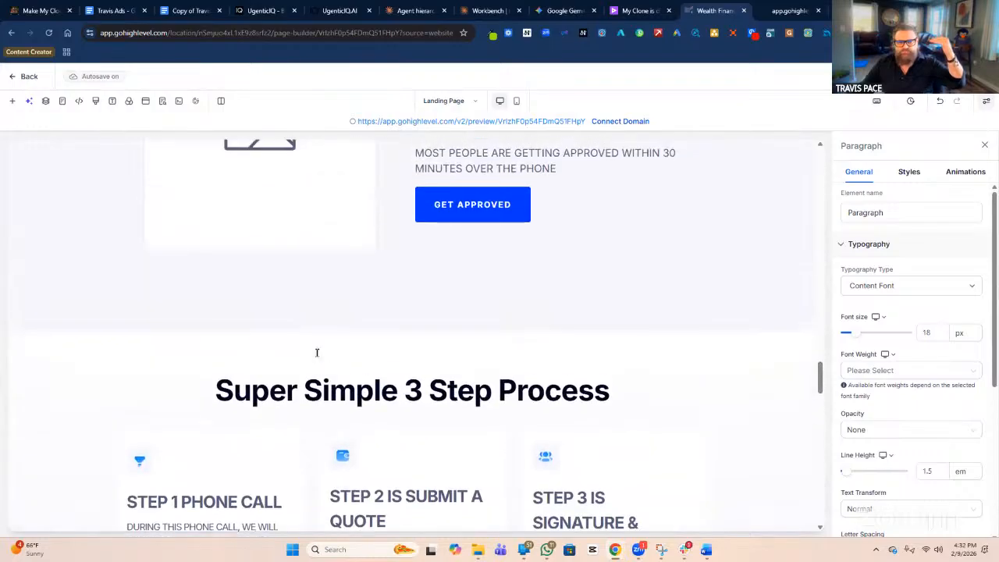
scroll(317, 353, "up", 5)
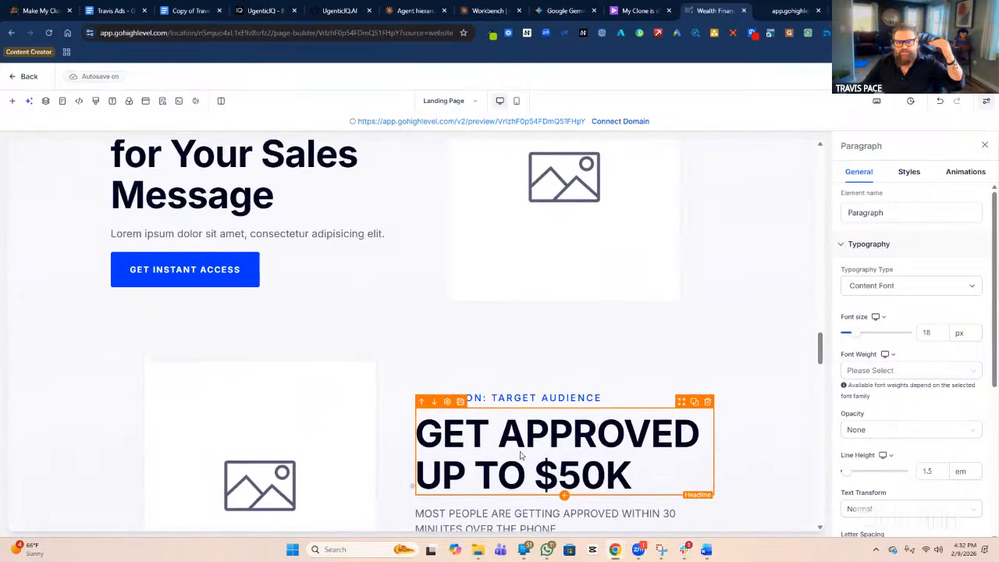
scroll(359, 265, "up", 3)
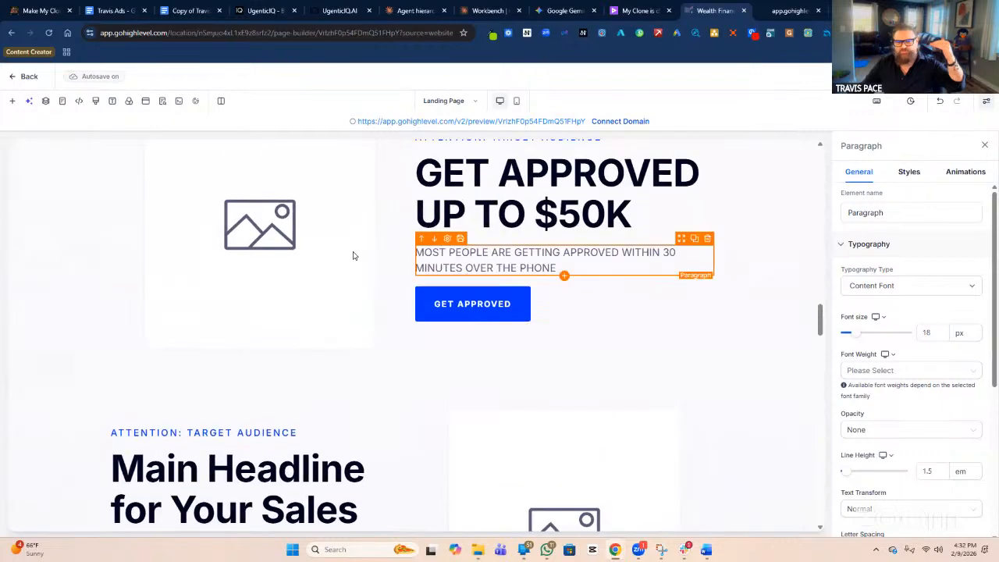
scroll(365, 285, "up", 8)
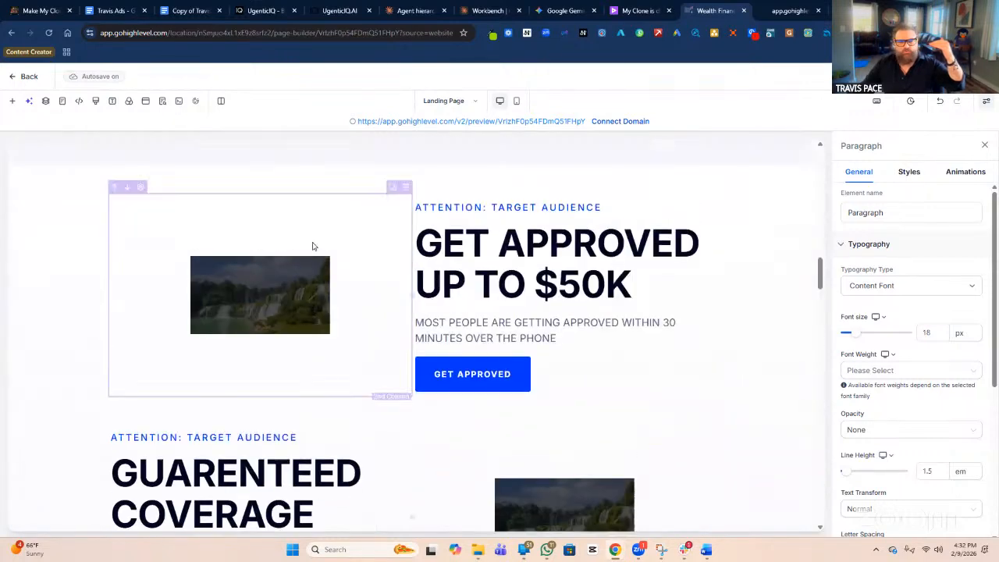
scroll(468, 351, "down", 12)
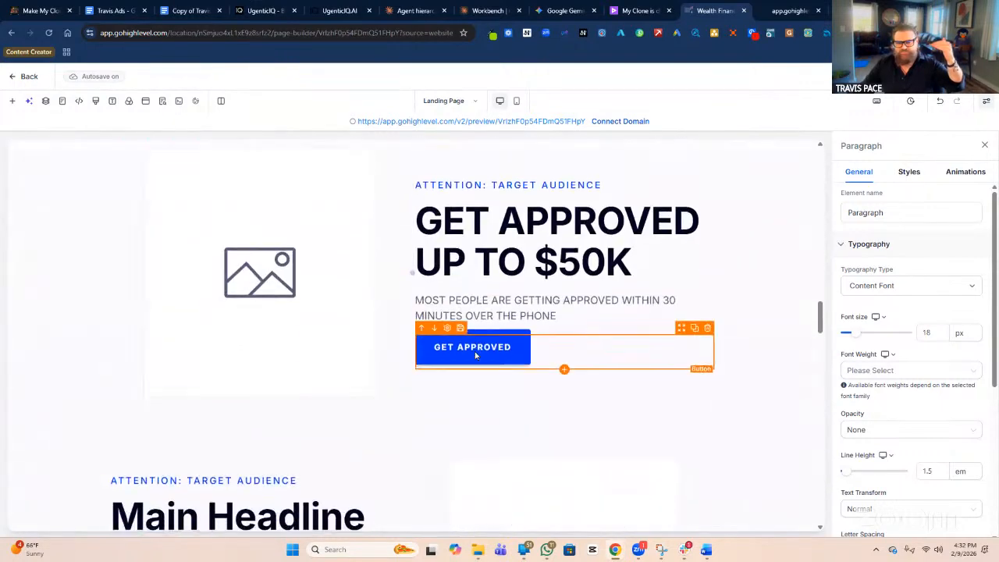
scroll(466, 363, "down", 20)
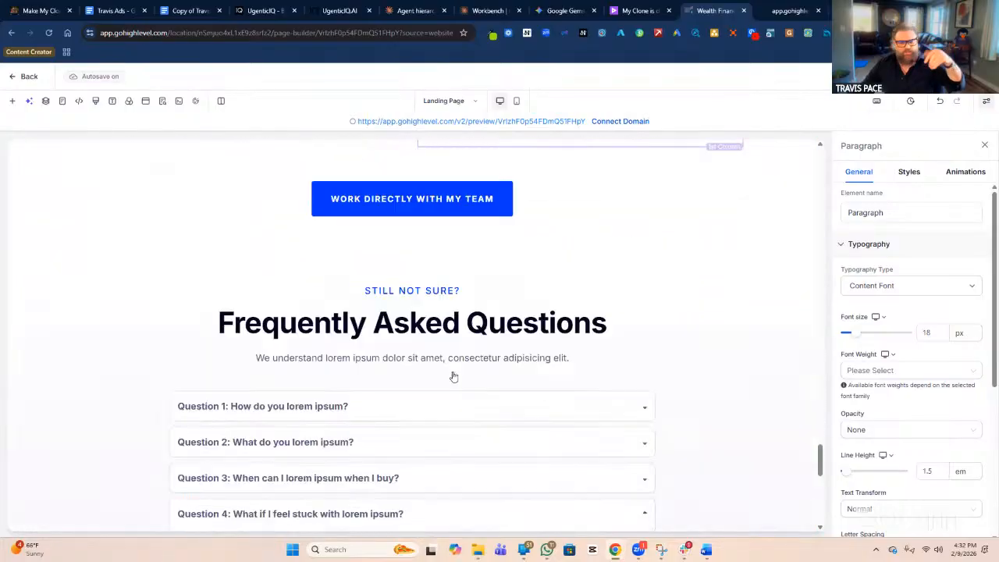
scroll(467, 376, "down", 2)
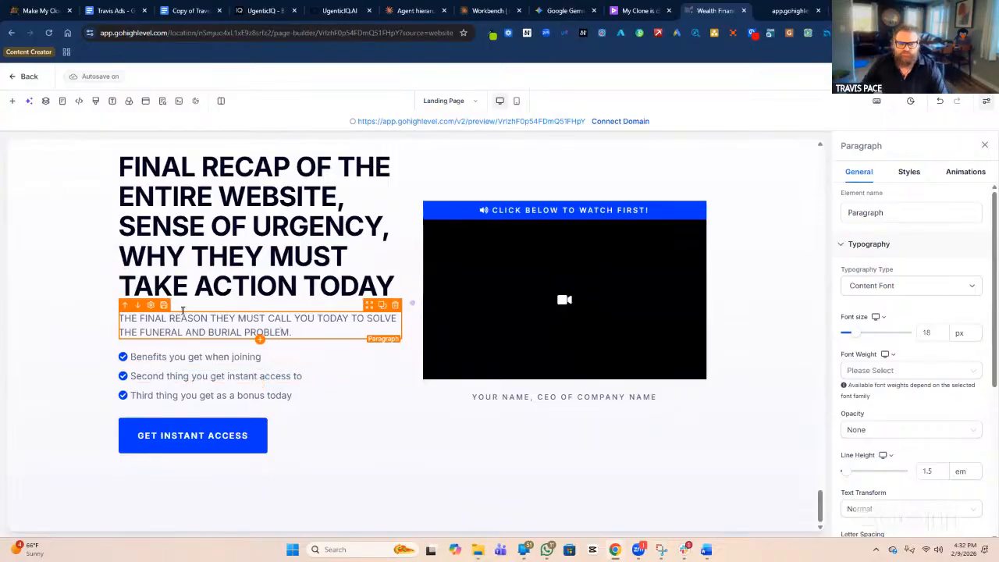
Append '(PAIN & PROBLEMS THAT WILLL CONTIUNE OF YOU DONT TAKE ACTIONS NOW' to the recap paragraph.
type("(AF")
key("BackSpace")
key("BackSpace")
type("PAIN & PROBLEMS")
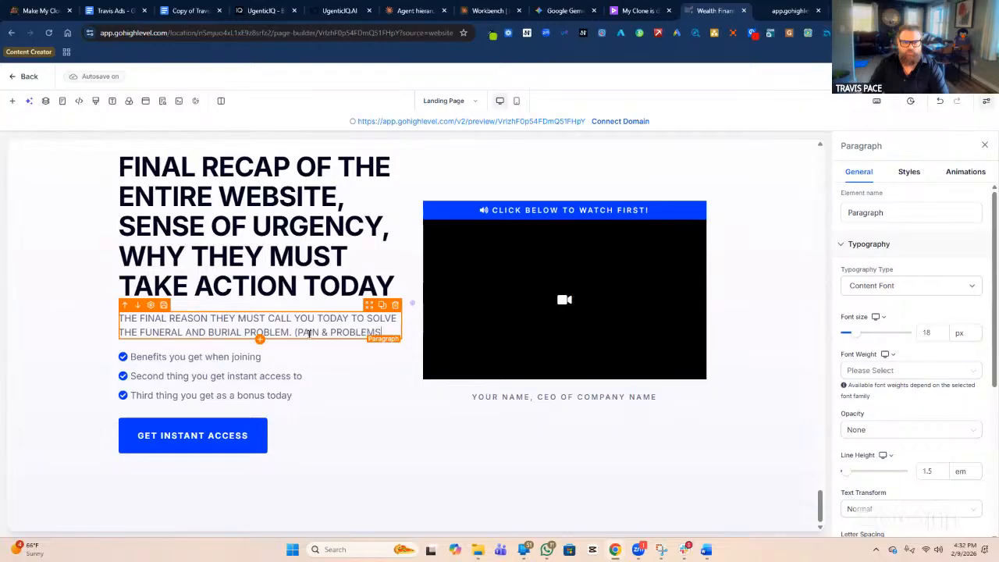
type(" THAT WILLL CONT")
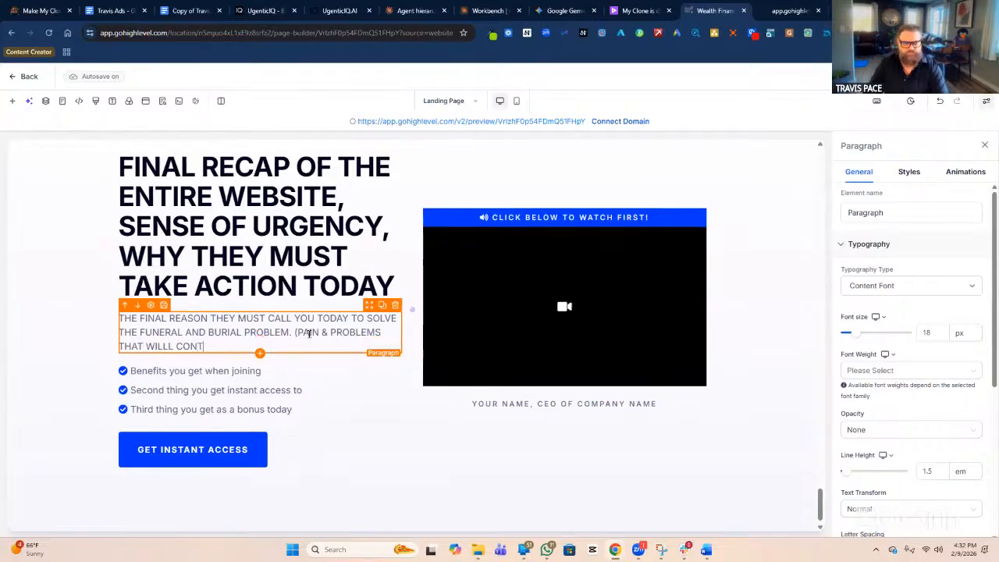
type("IUNE OF YOU DONT TAKE ACTIONS")
type("NOW.")
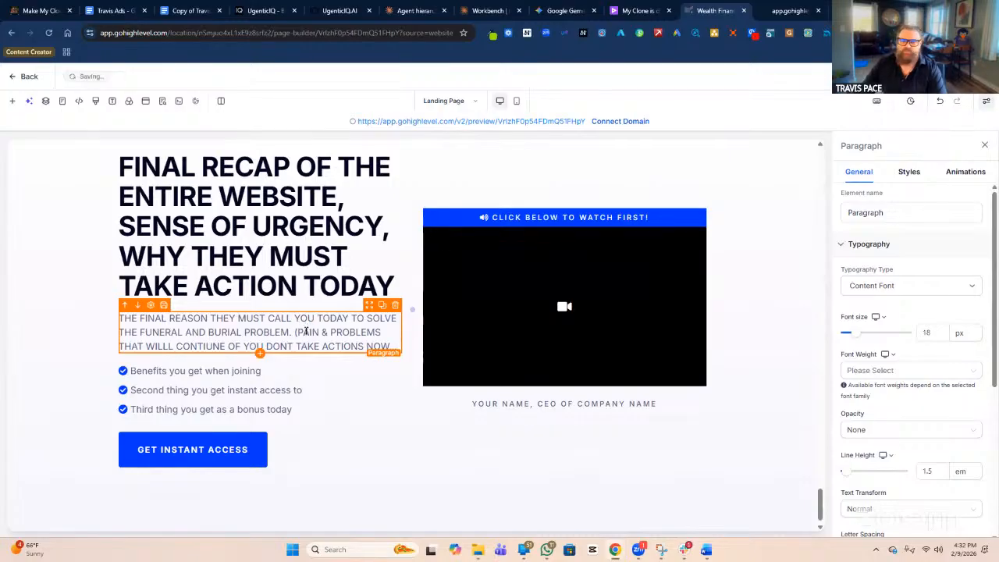
left_click(302, 376)
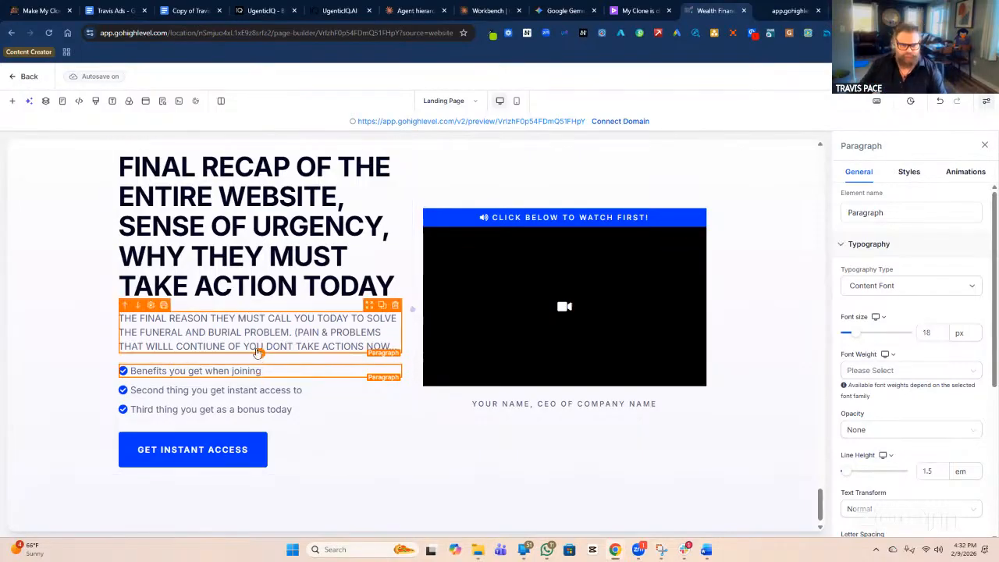
Add a sub-headline above the recap headline and type 'social Proof #1' into it.
left_click(265, 290)
left_click(260, 300)
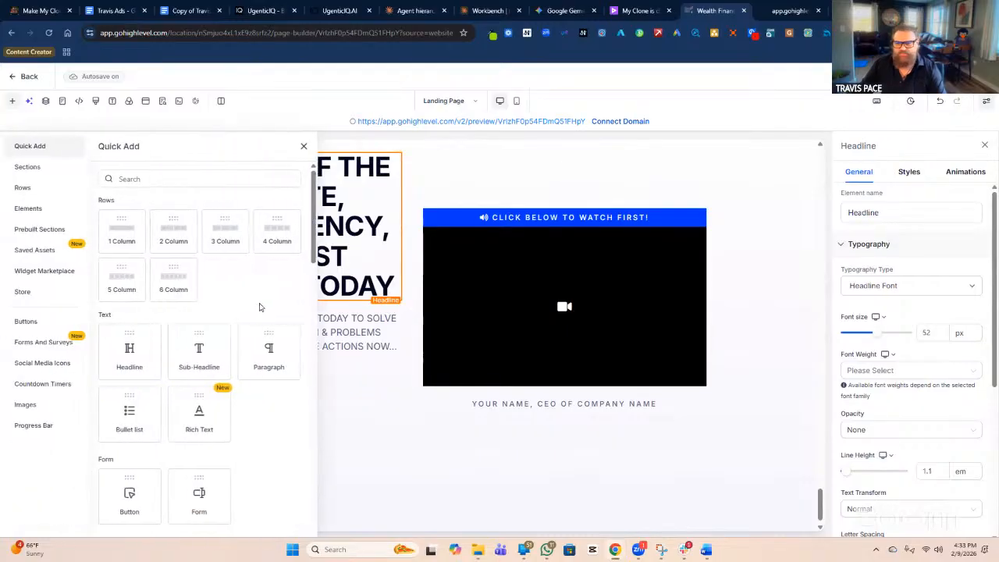
left_click(204, 351)
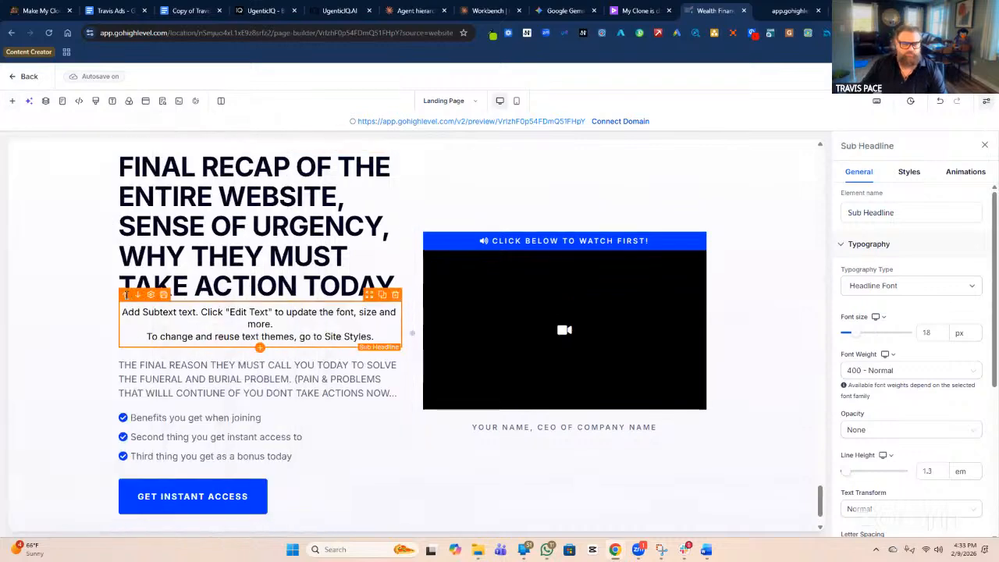
left_click(126, 295)
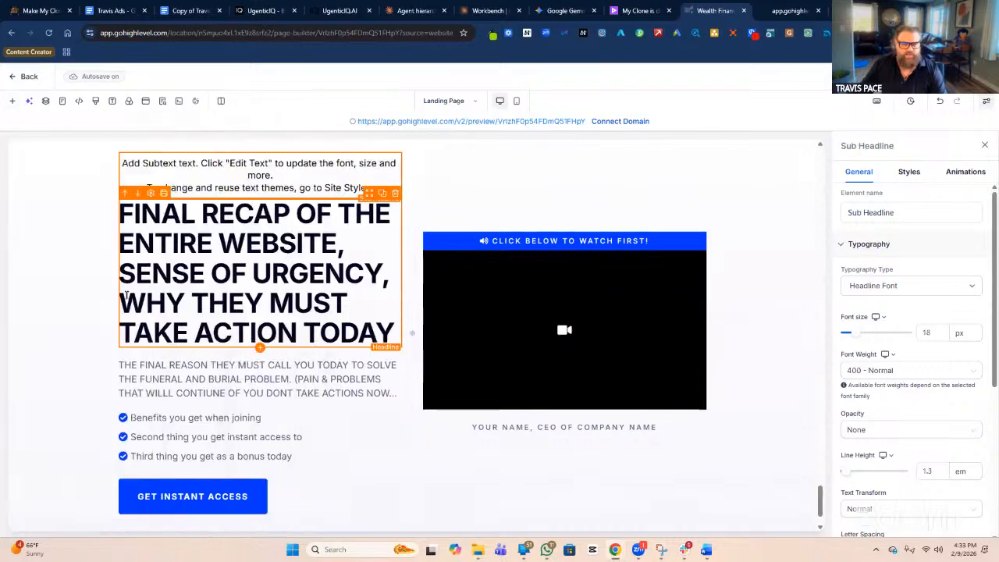
triple_click(273, 175)
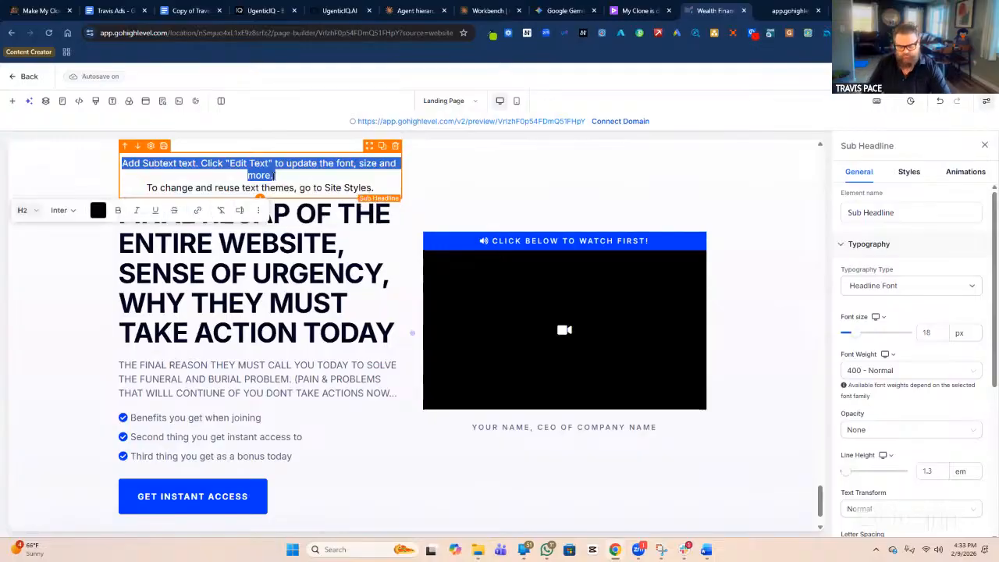
key("ctrl+a")
type("social")
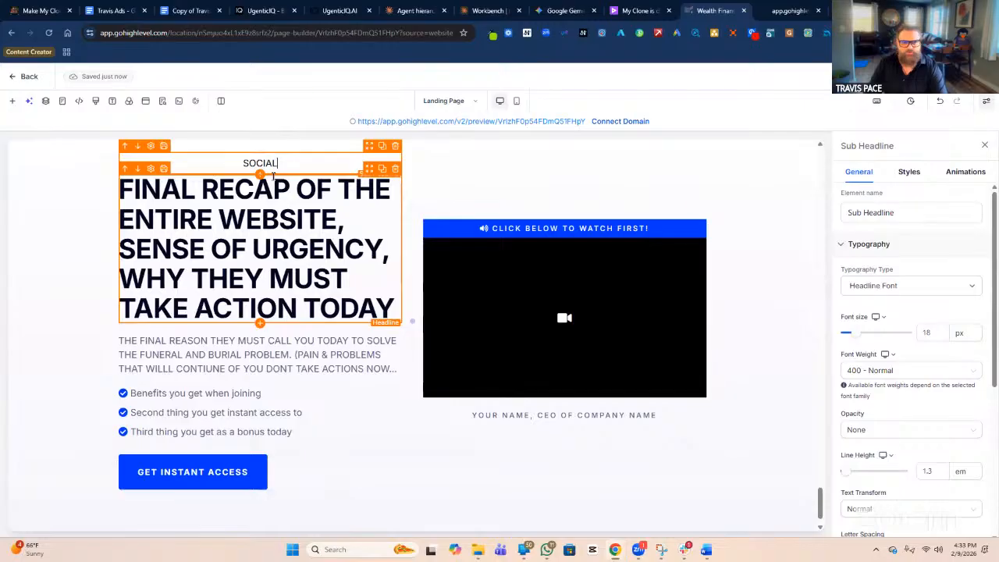
type(" Proof")
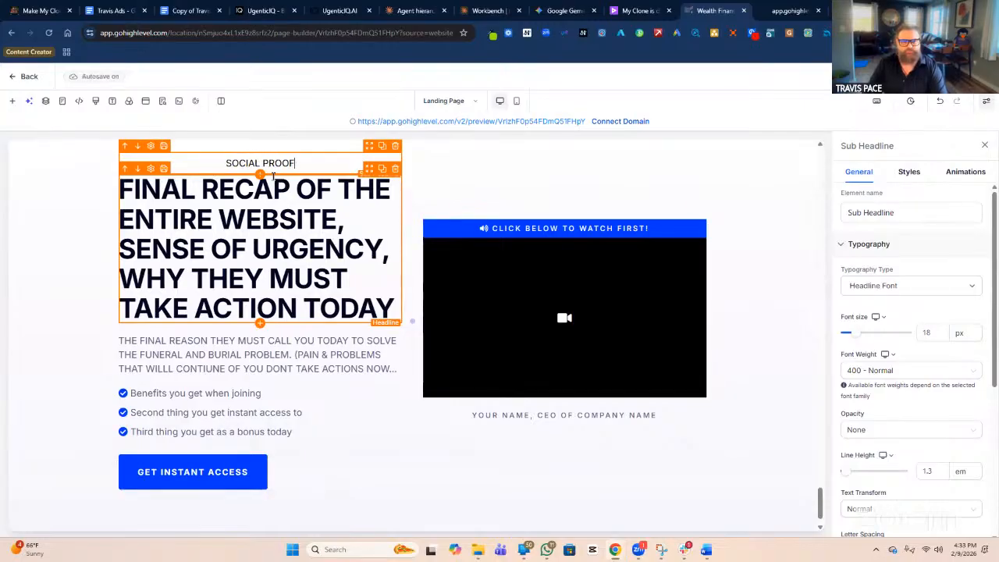
type(" #1")
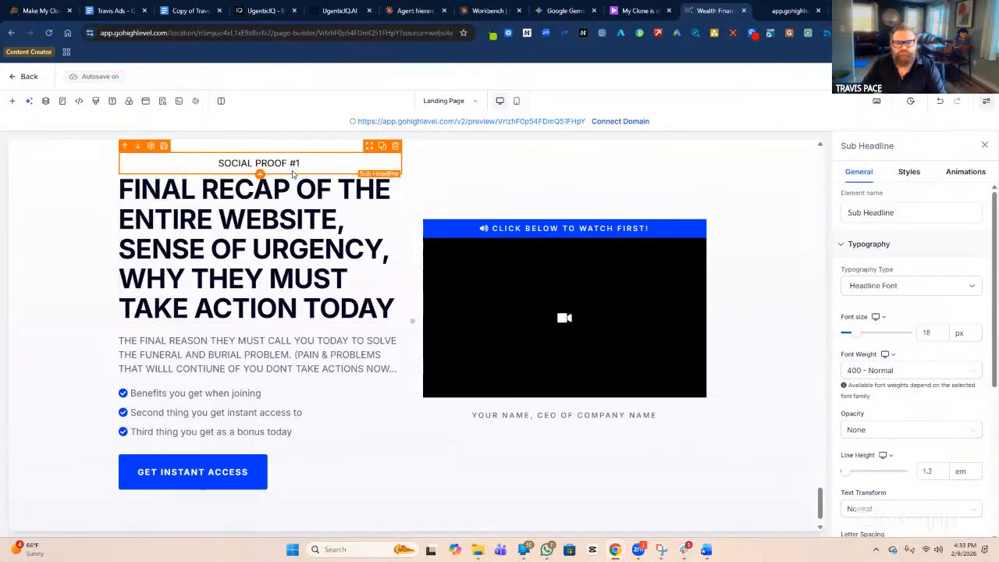
scroll(325, 163, "up", 15)
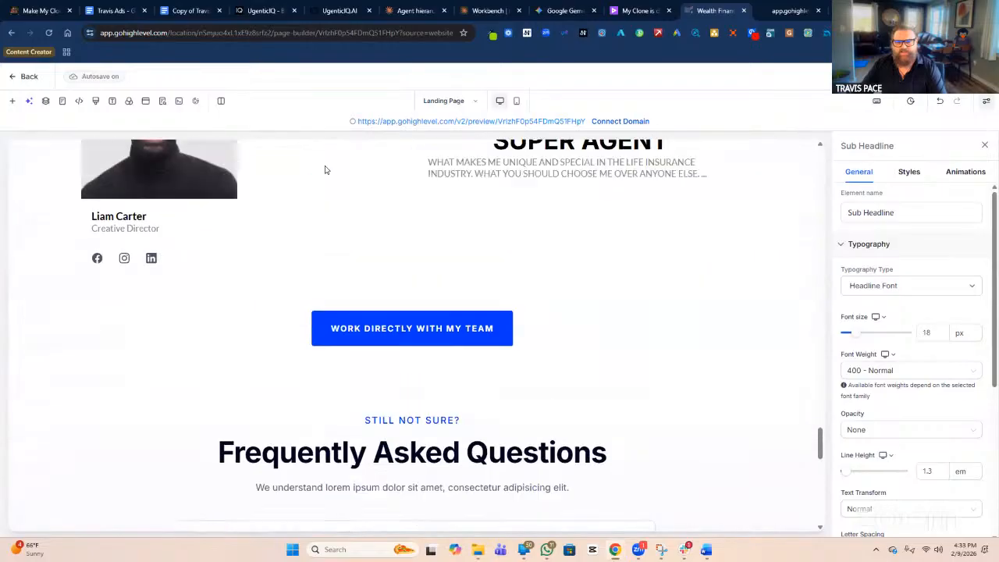
scroll(324, 171, "down", 10)
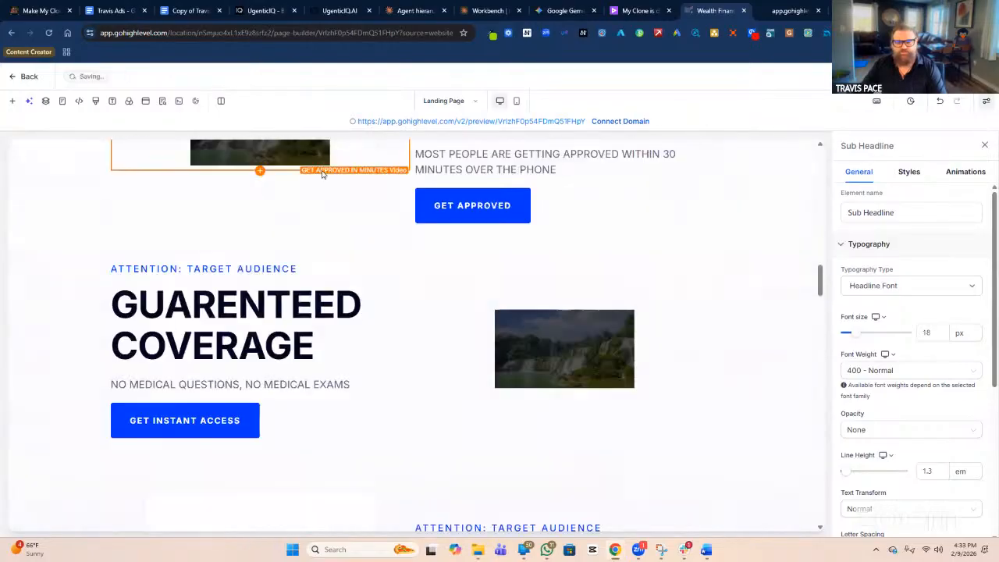
scroll(324, 174, "up", 8)
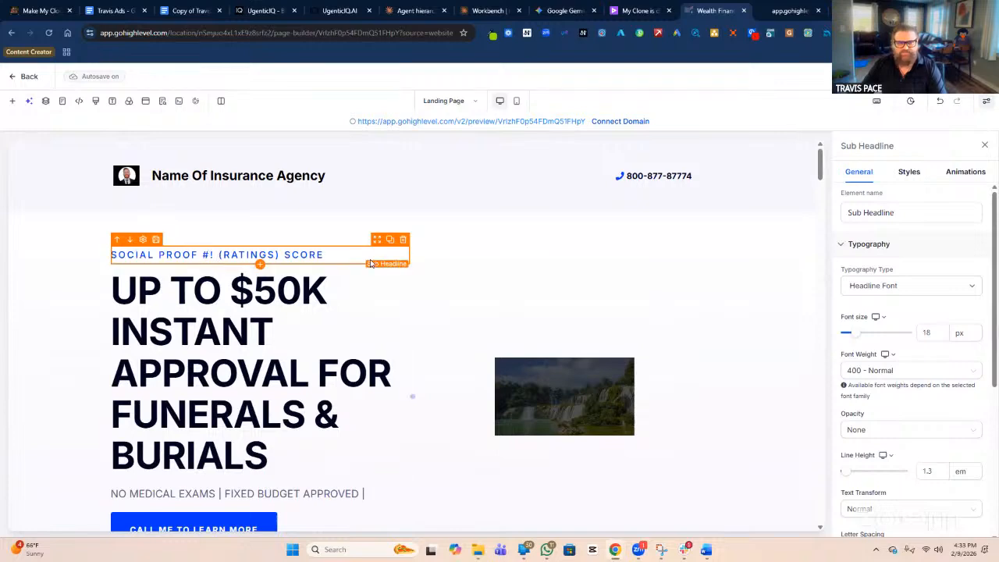
scroll(262, 295, "down", 1)
scroll(262, 295, "down", 15)
scroll(403, 355, "down", 15)
scroll(351, 410, "down", 15)
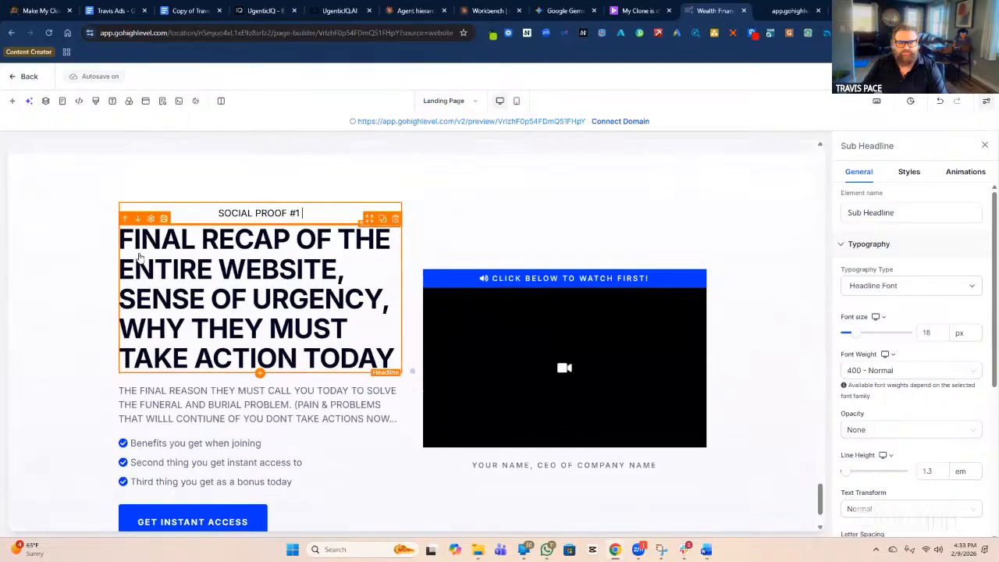
scroll(144, 265, "up", 1)
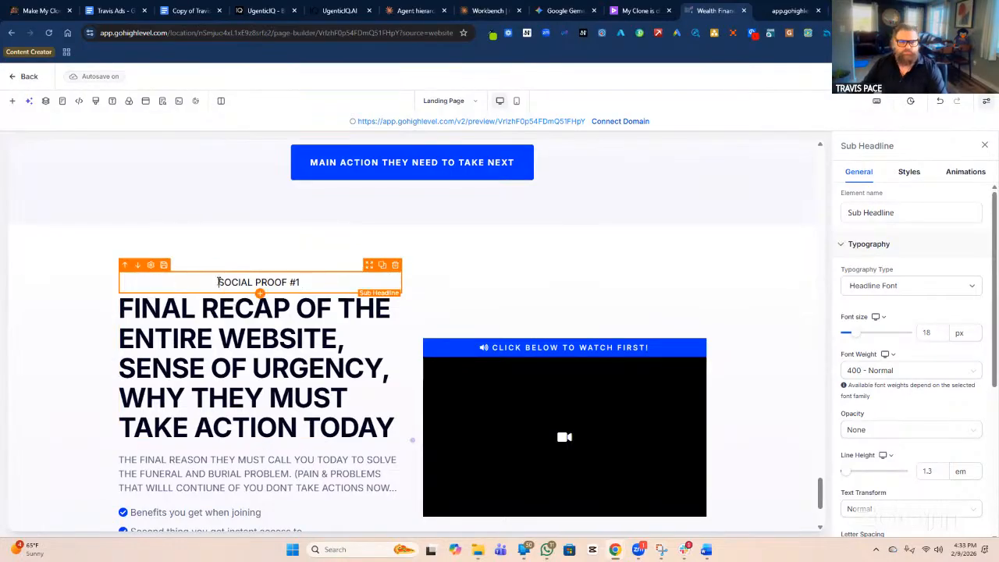
scroll(219, 281, "down", 2)
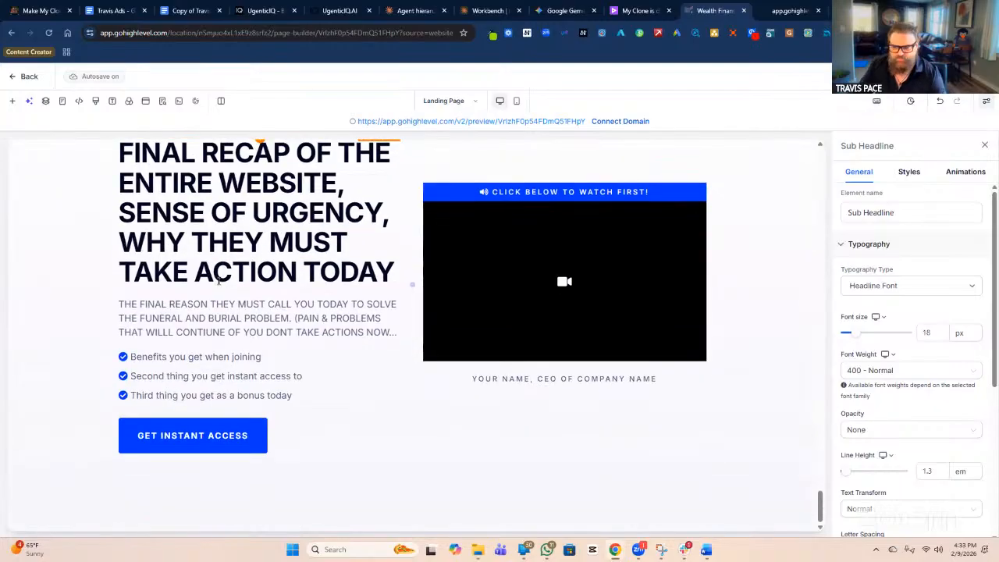
Relabel the GET INSTANT ACCESS button, first as 'MAIN ACTION TO TAKE', finally as 'CALL ME'.
left_click(262, 434)
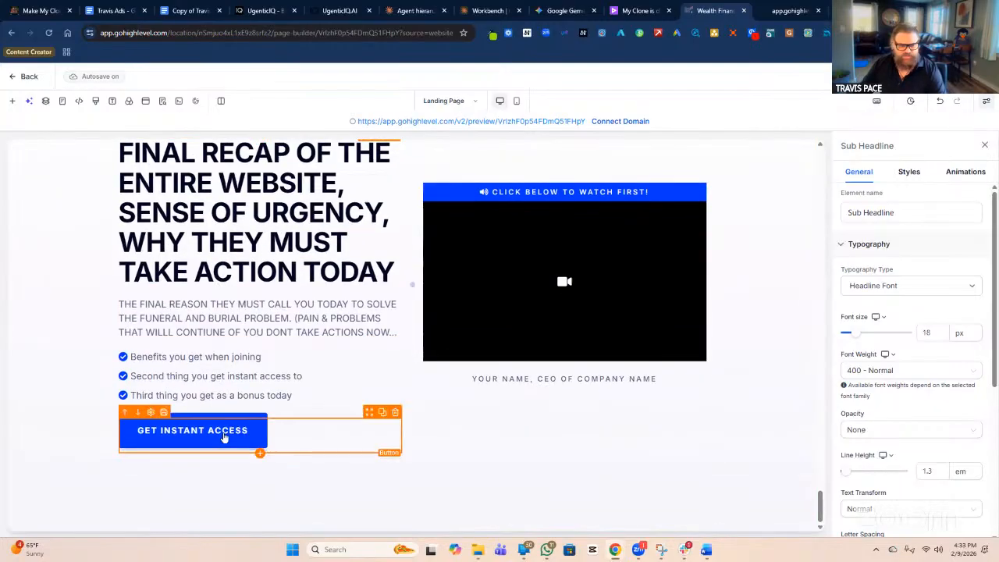
triple_click(899, 284)
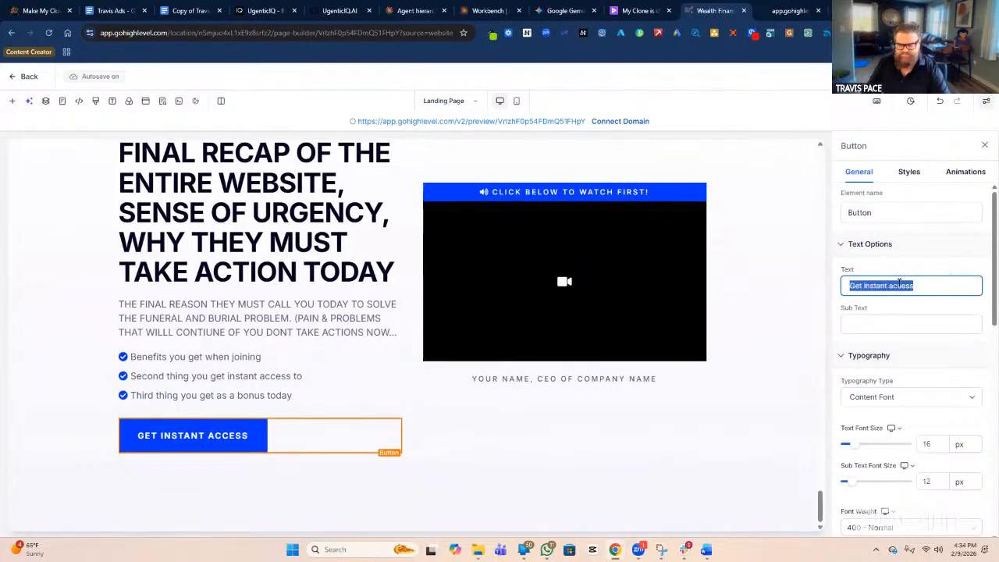
type("MAIN ")
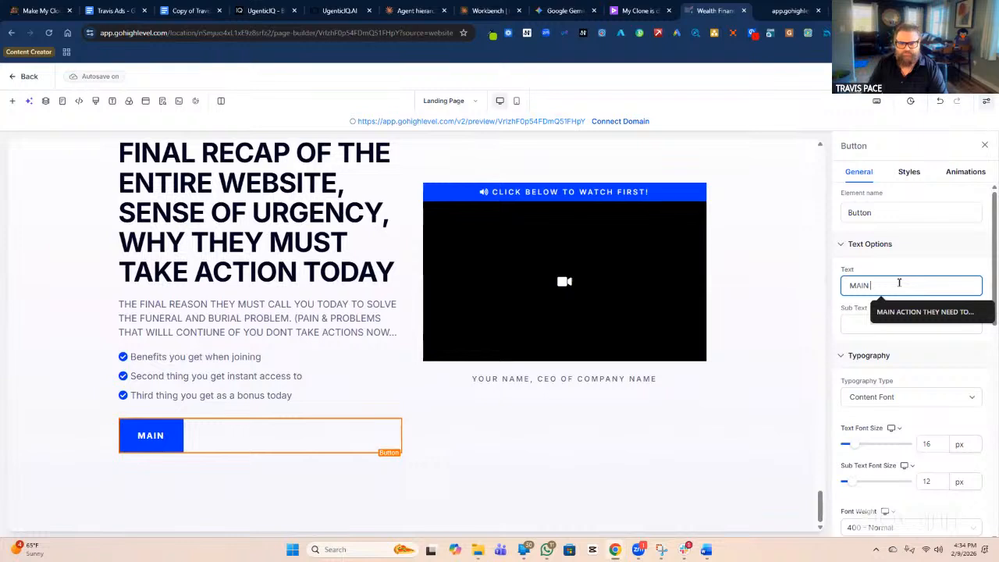
type("ACTION")
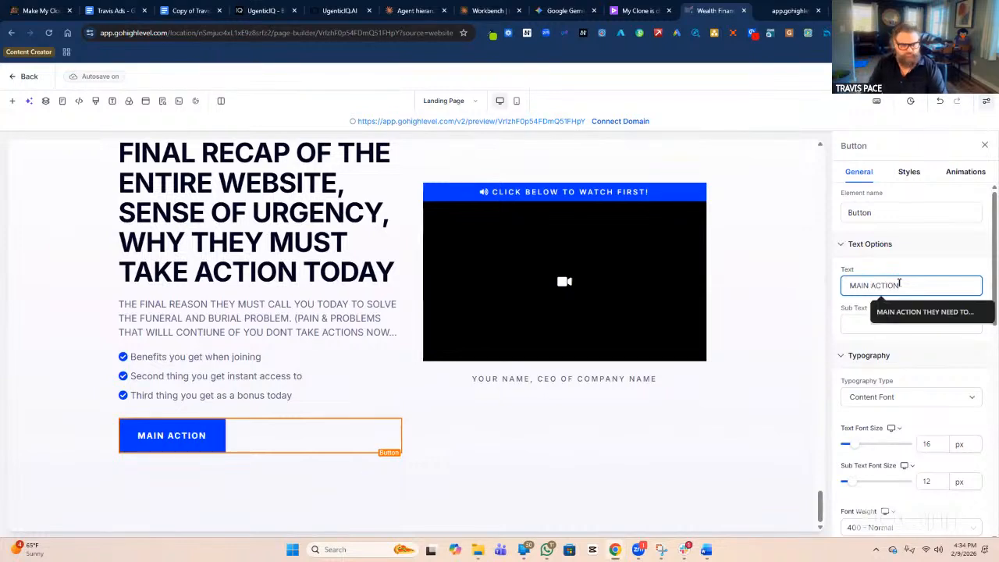
type(" TO TAKE")
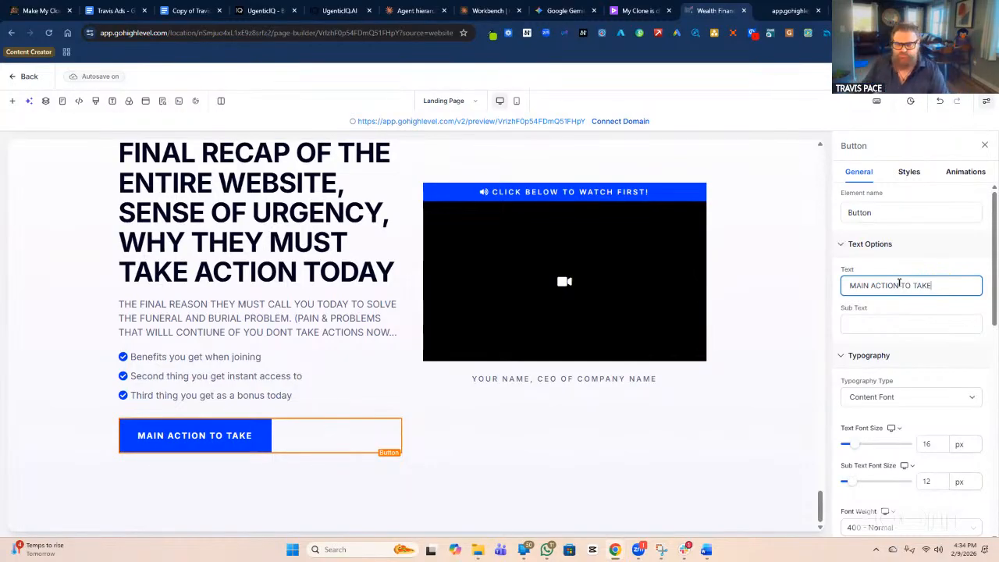
left_click(241, 445)
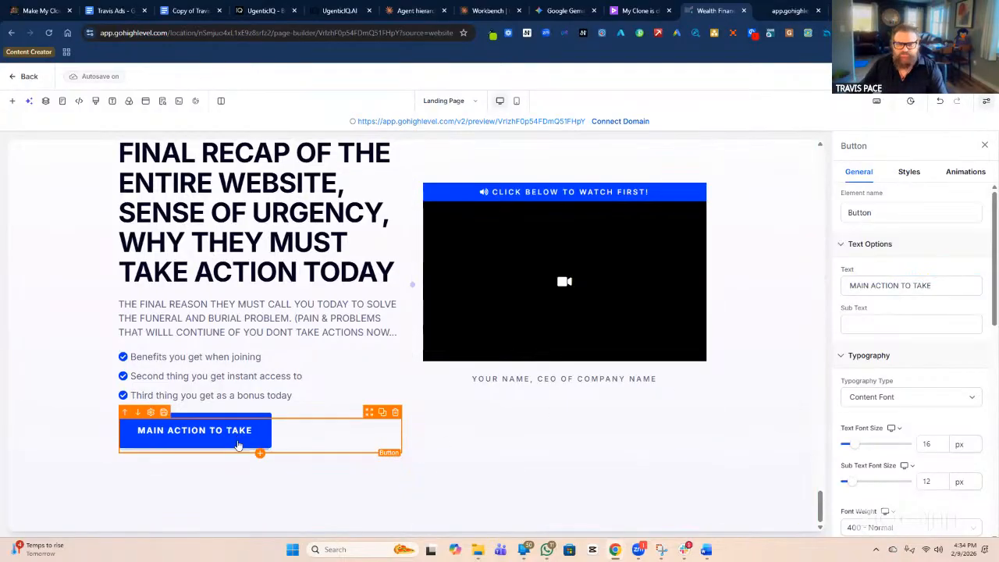
triple_click(909, 285)
type("CALL ME")
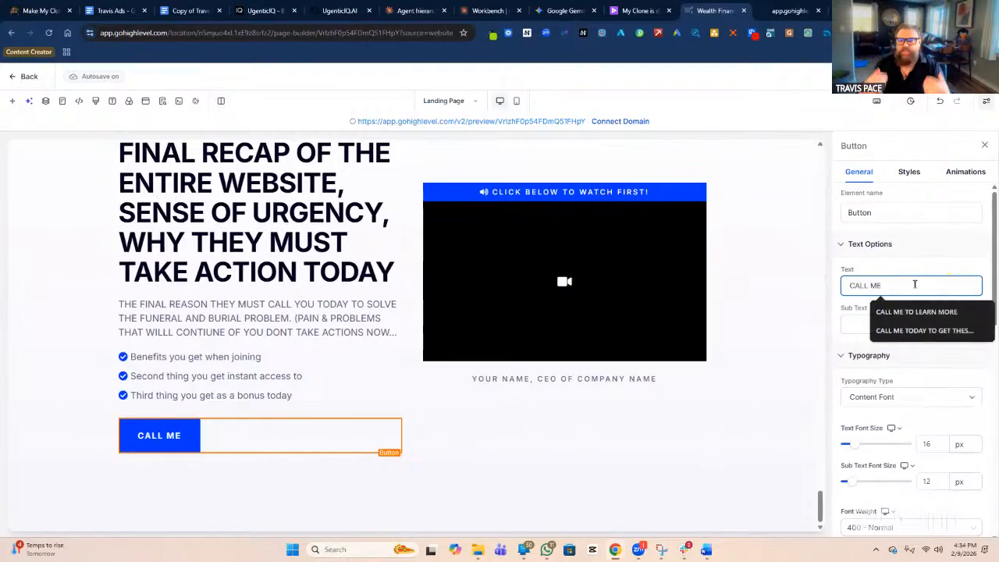
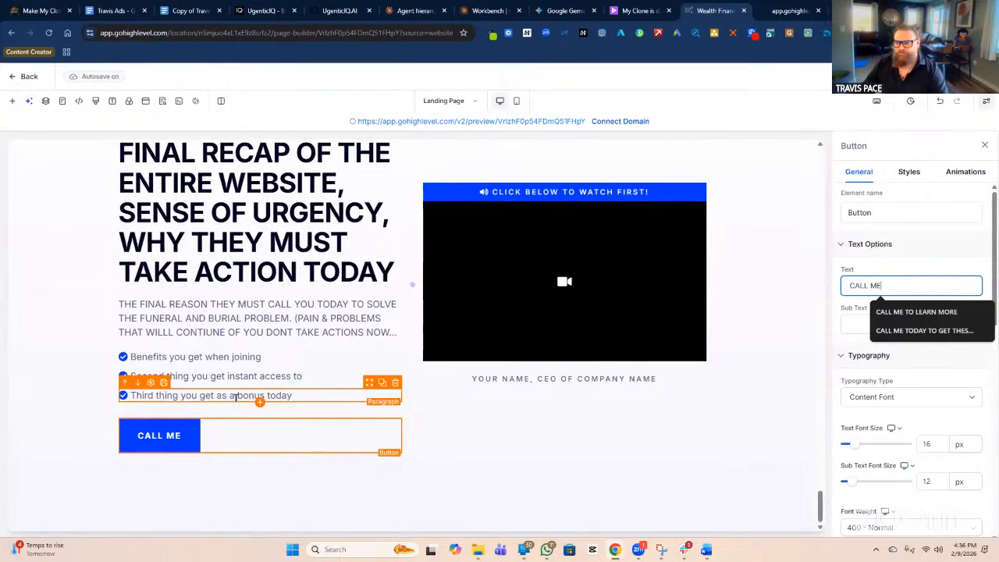
Replace the video banner's 'CLICK BELOW TO WATCH FIRST!' with 'FINAL VIDEO EXPRESS URGENCY'.
left_click(560, 190)
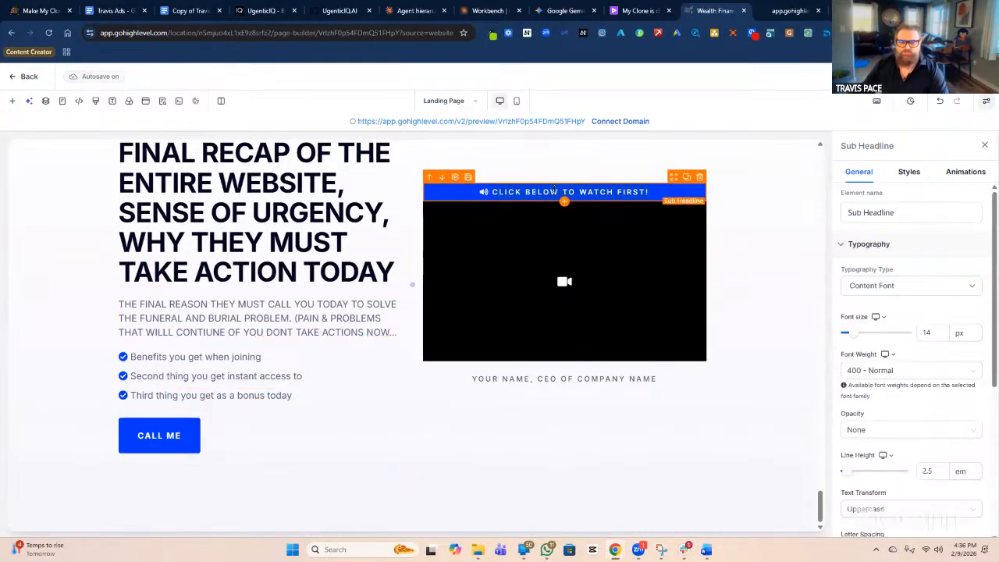
key("ctrl+a")
type("FINAL VIDEO")
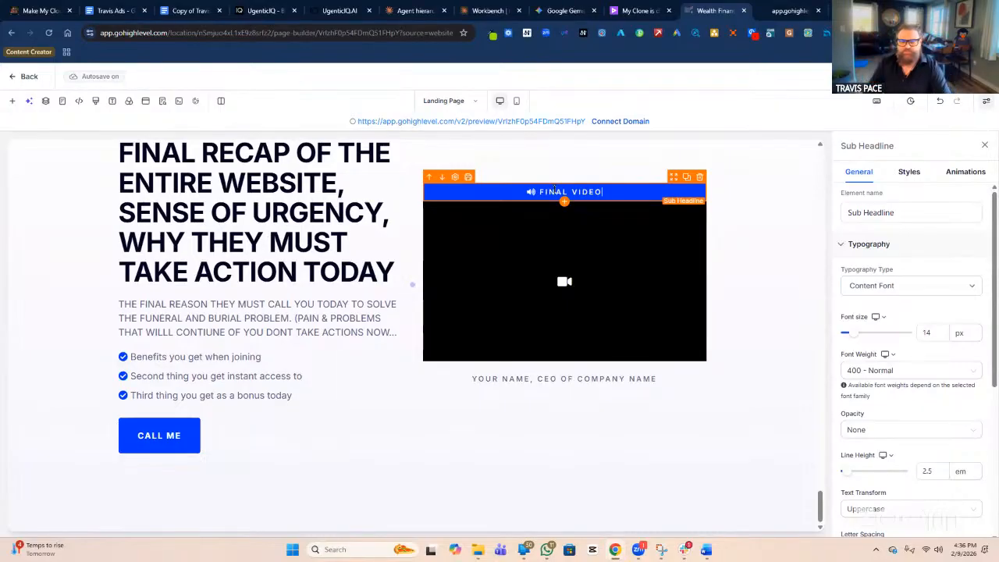
type("T")
key("BackSpace")
type("EXPRESS URGENCY")
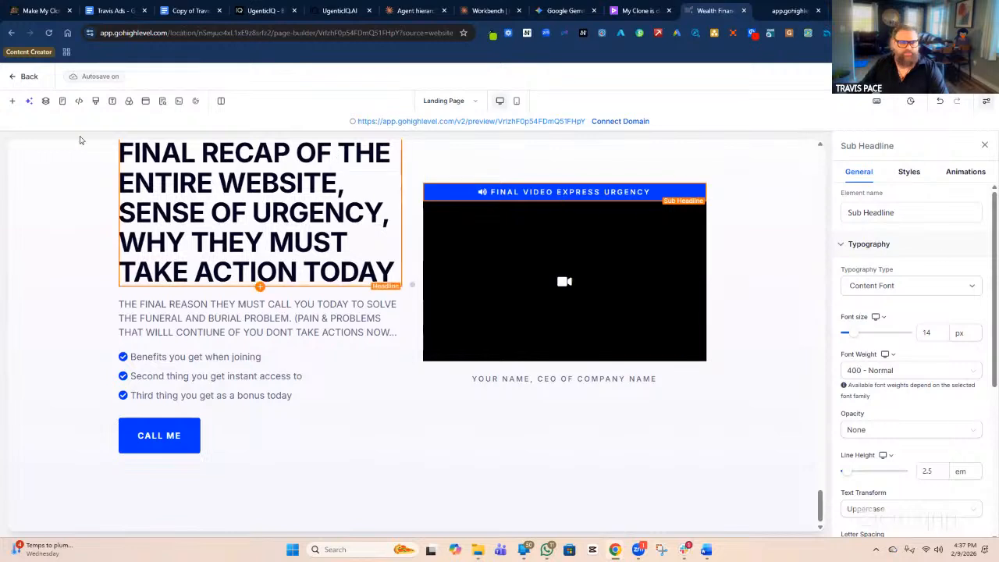
left_click(13, 103)
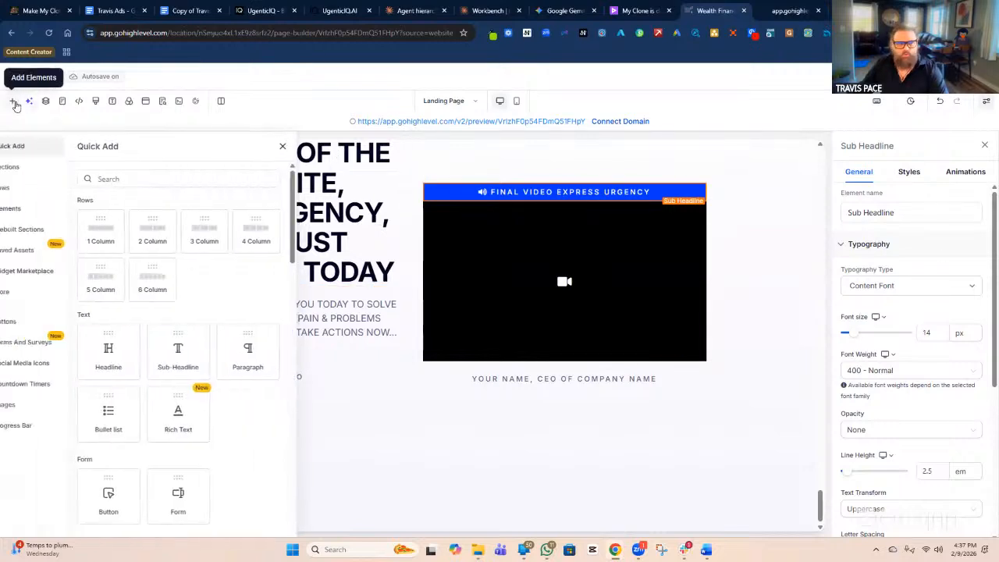
Insert the Footer 02 prebuilt footer template below the final recap section.
left_click(39, 231)
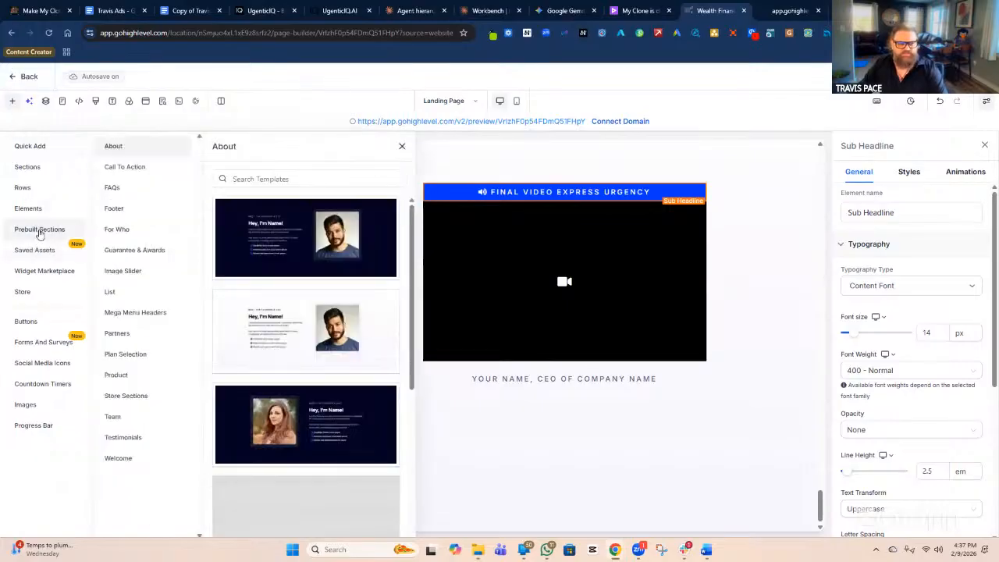
left_click(151, 215)
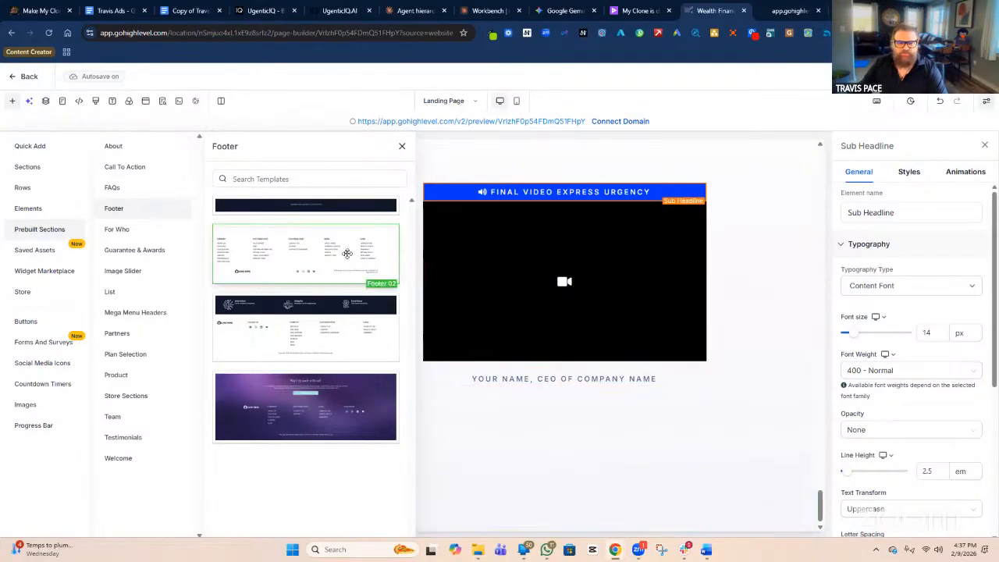
scroll(578, 508, "down", 1)
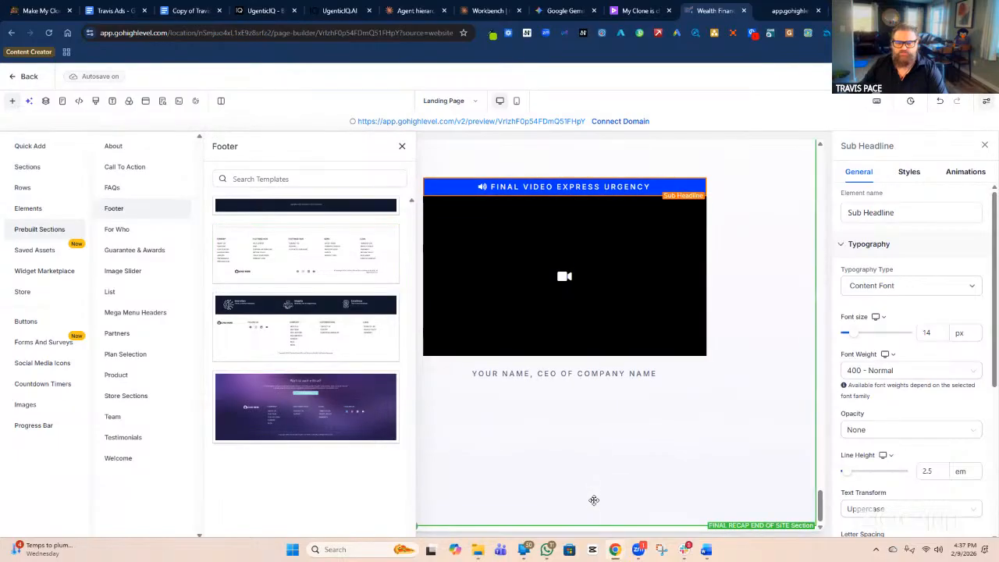
left_click(593, 499)
scroll(716, 410, "down", 5)
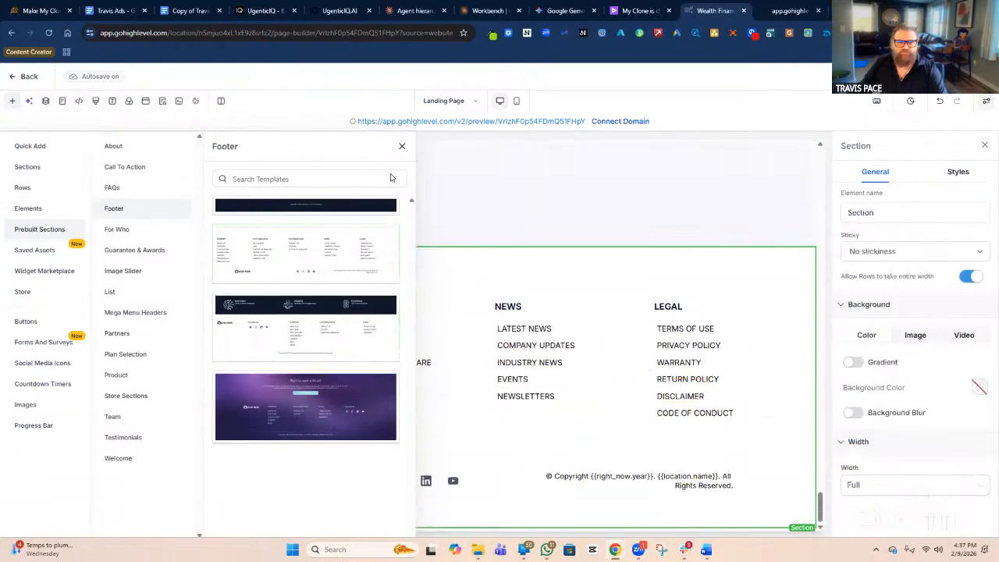
left_click(402, 146)
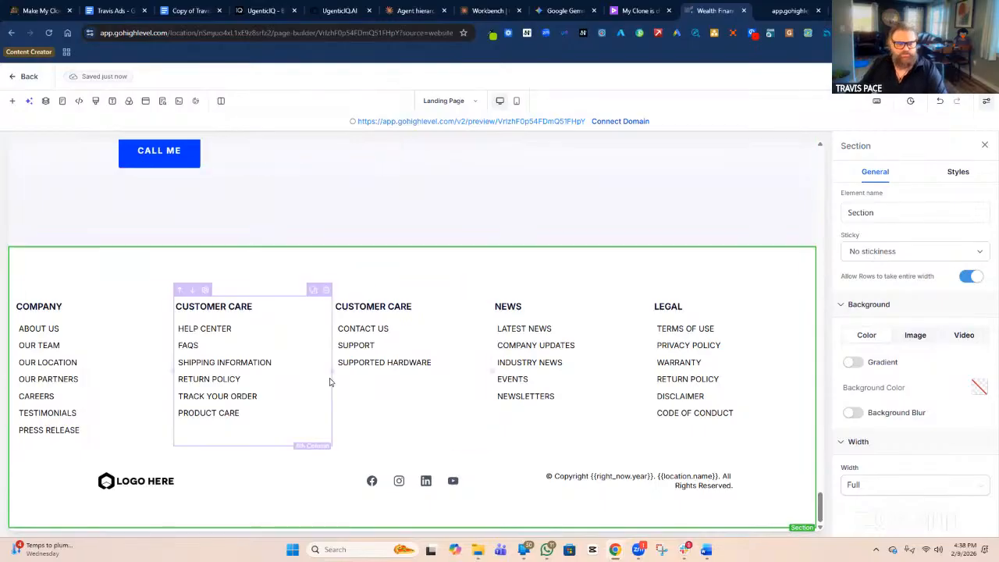
left_click(372, 484)
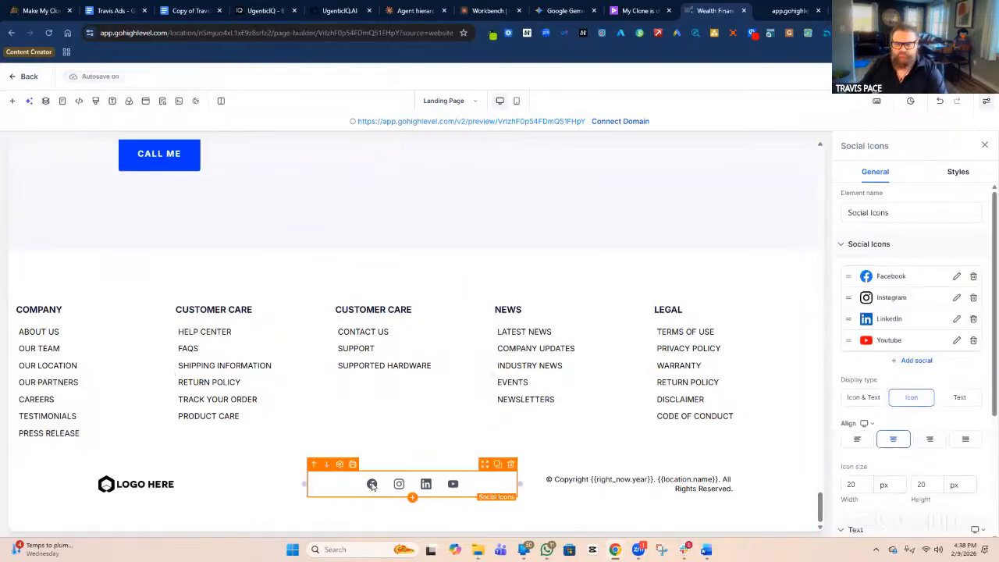
left_click(957, 278)
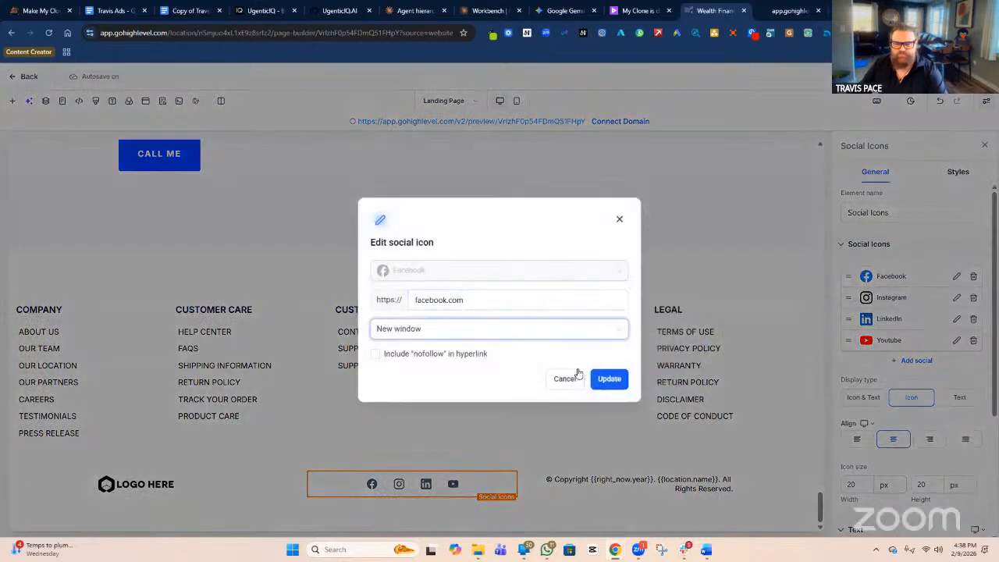
left_click(562, 380)
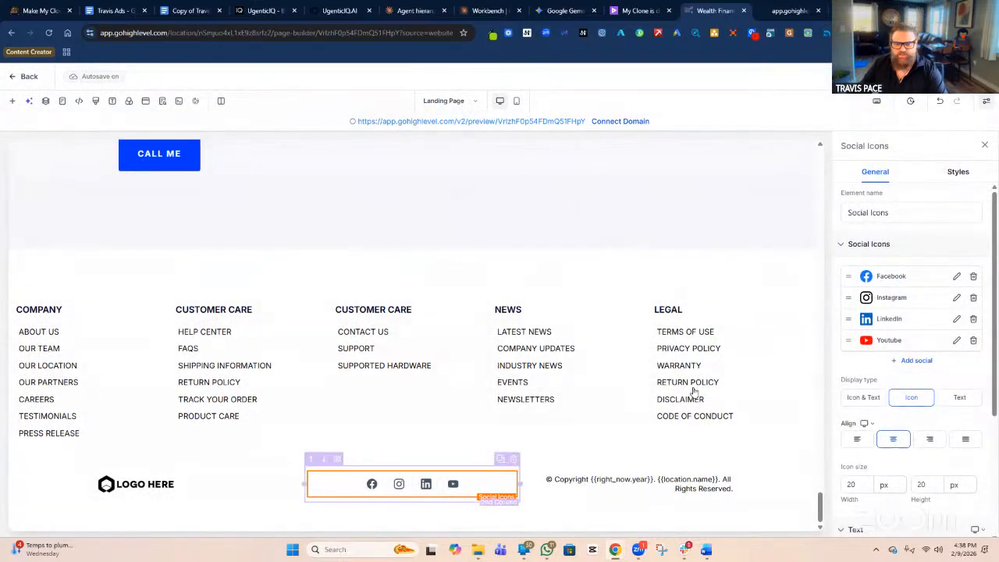
left_click(956, 297)
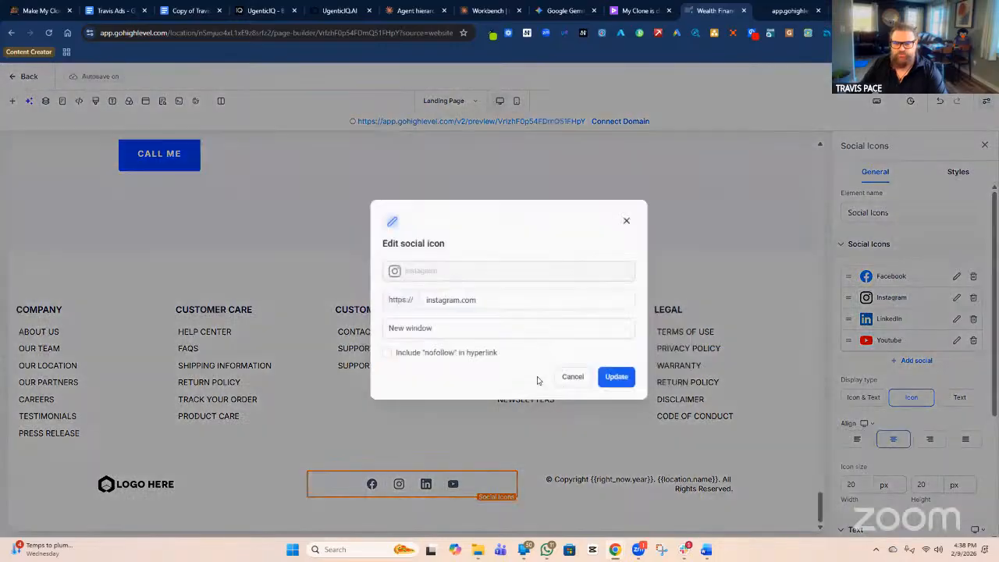
left_click(567, 380)
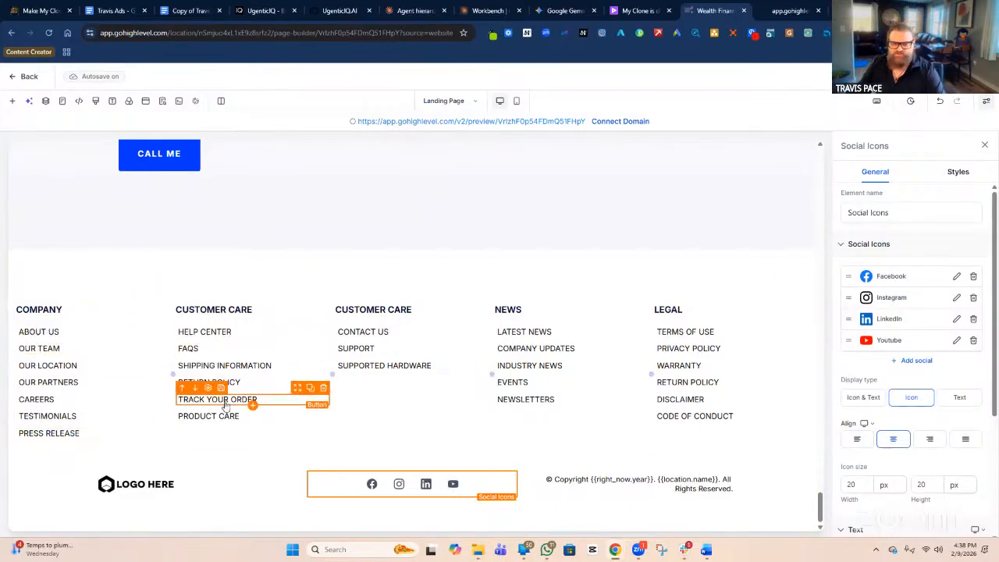
left_click(194, 267)
left_click(847, 213)
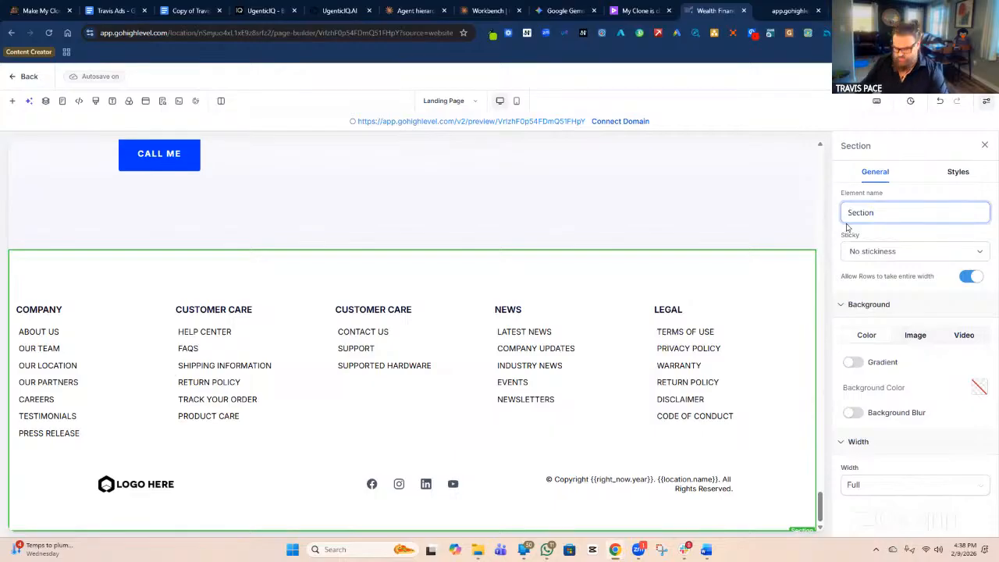
Set the footer section's element name to 'FOOTER Section'.
type("fOOT")
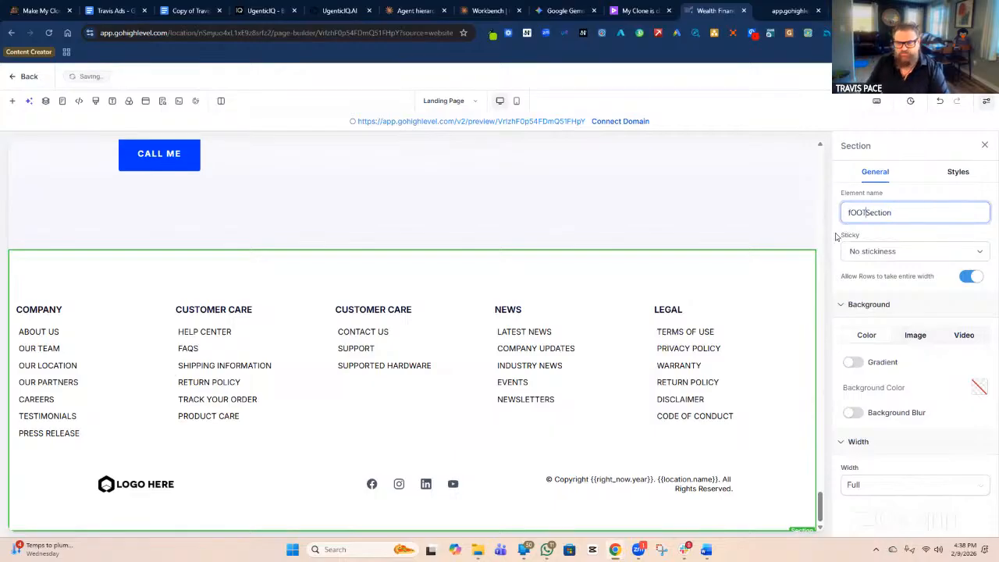
key("BackSpace")
key("BackSpace")
key("BackSpace")
type("FOOTER")
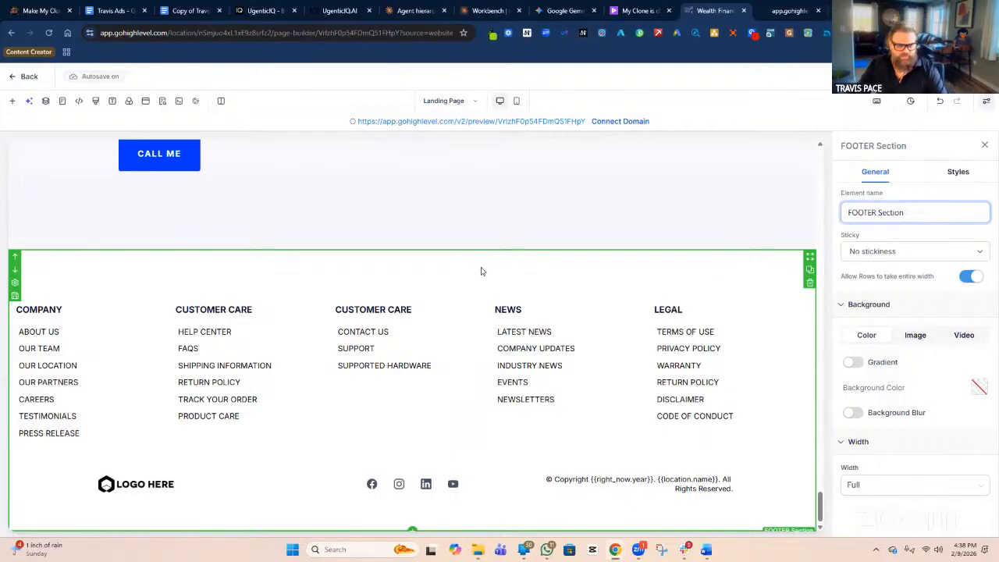
left_click(56, 338)
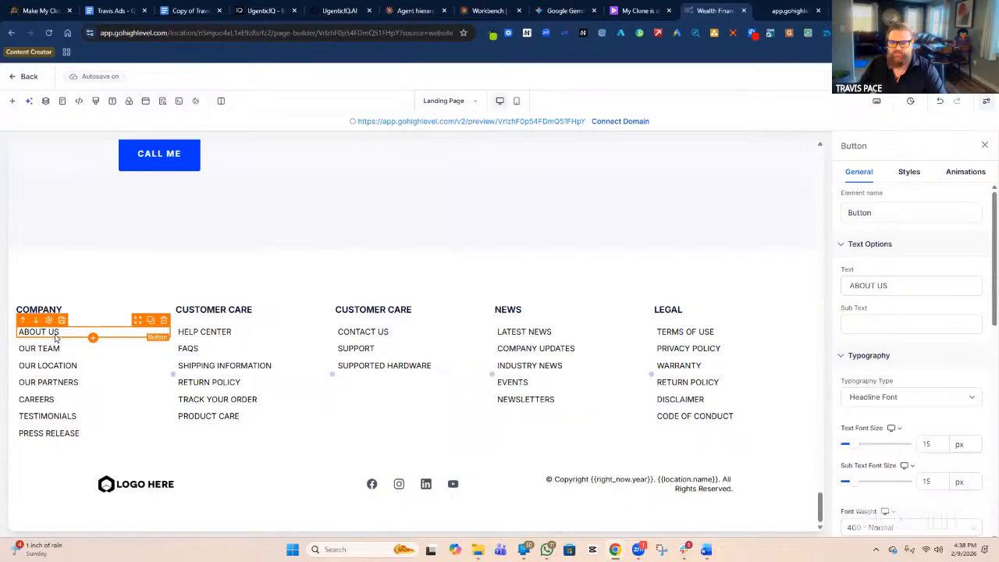
Change the ABOUT US button's Link to action from 'Open popup' to 'Go to Page'.
left_click(871, 221)
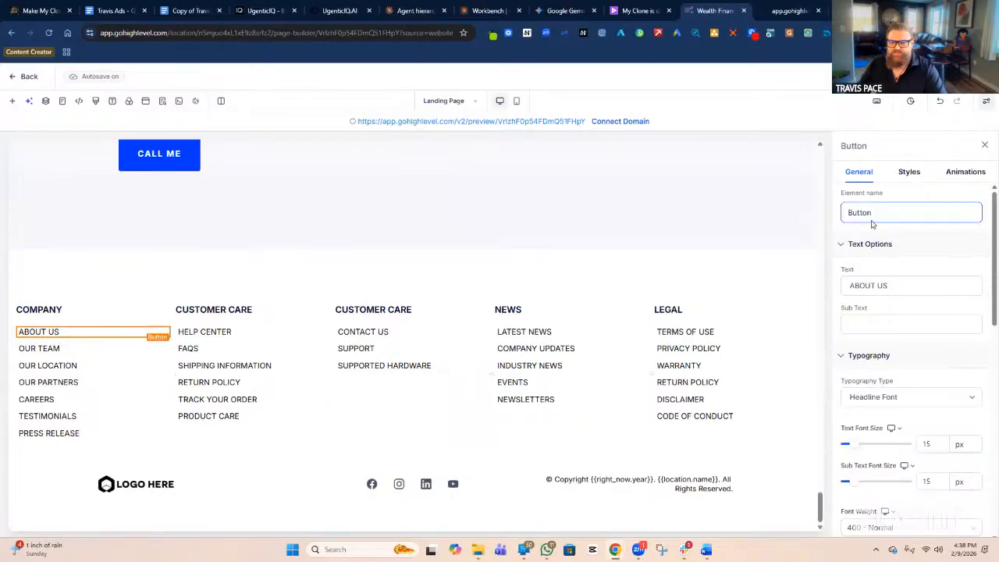
left_click(860, 181)
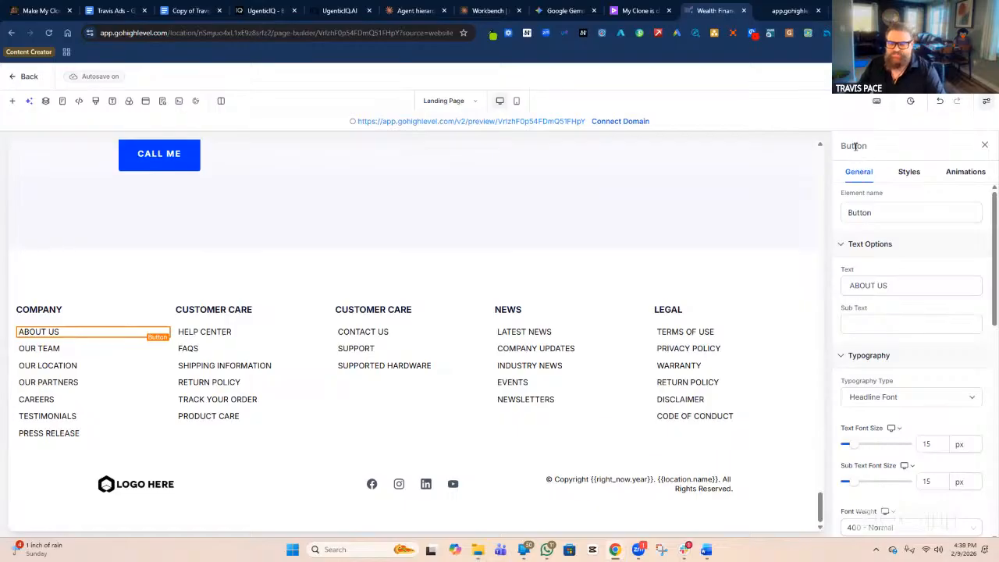
left_click(865, 221)
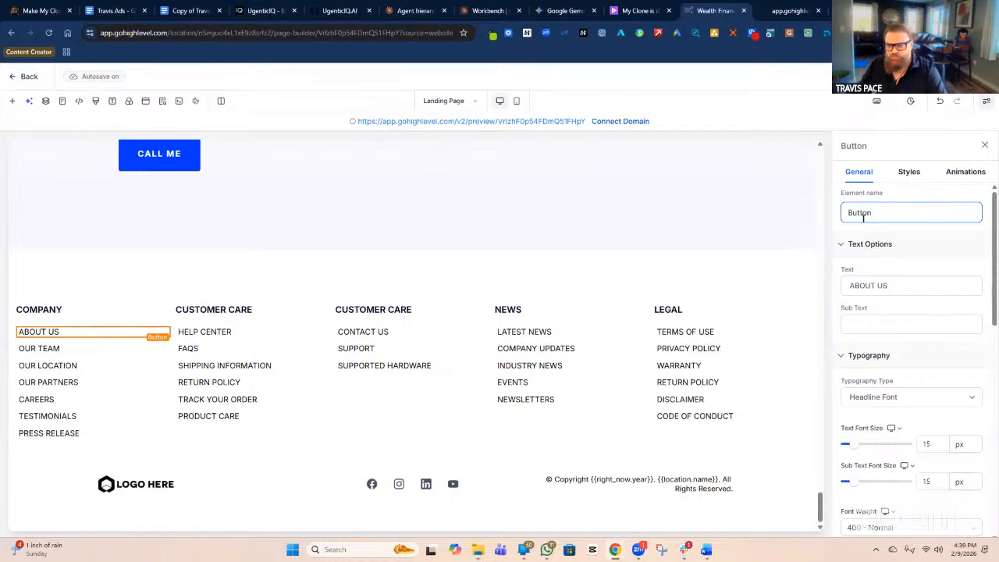
scroll(874, 266, "down", 4)
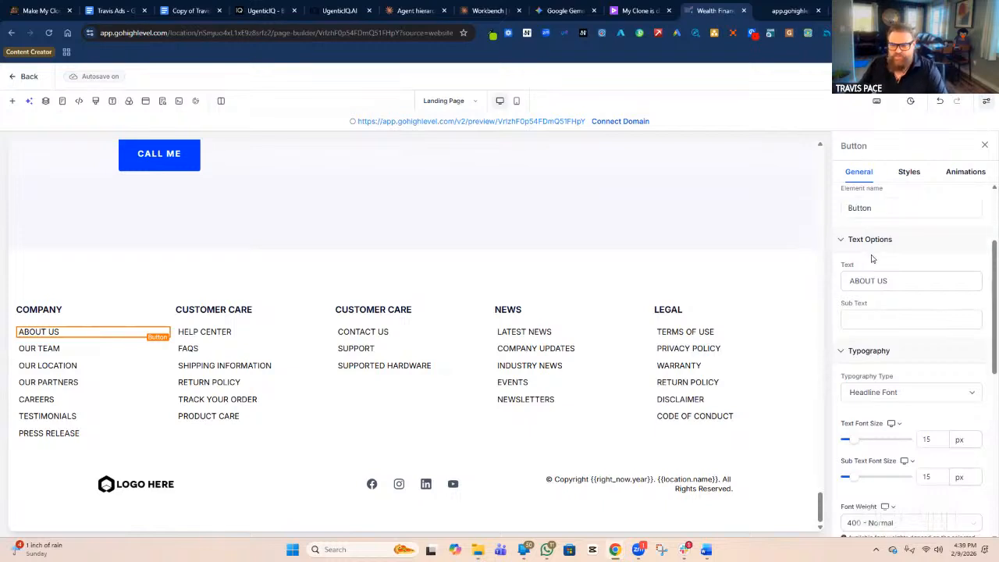
scroll(891, 292, "down", 3)
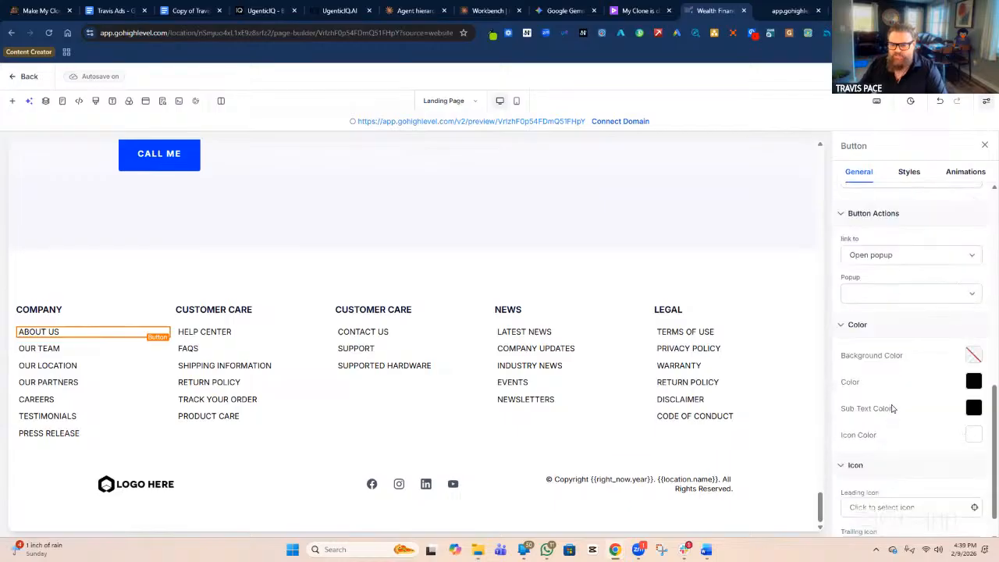
left_click(905, 250)
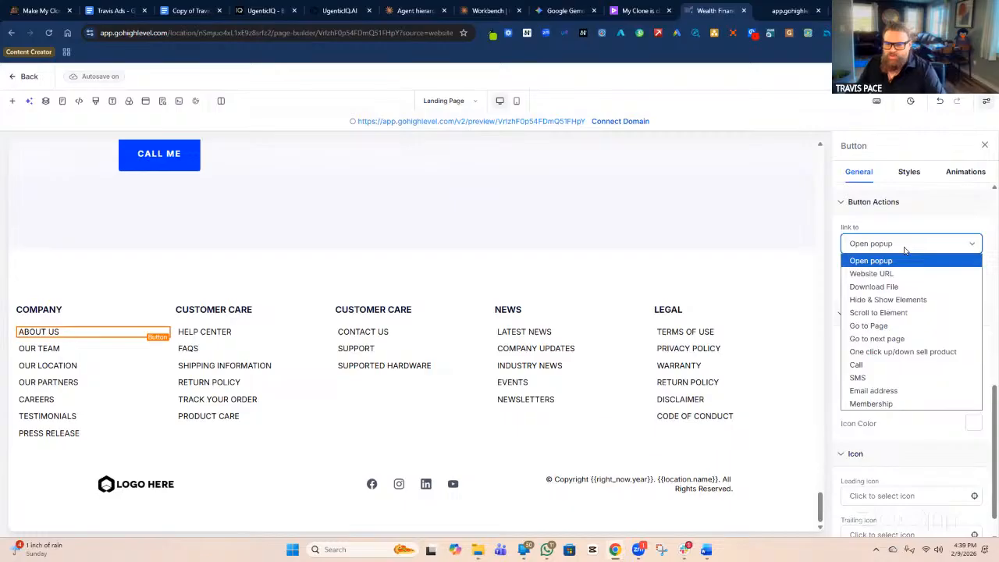
left_click(880, 328)
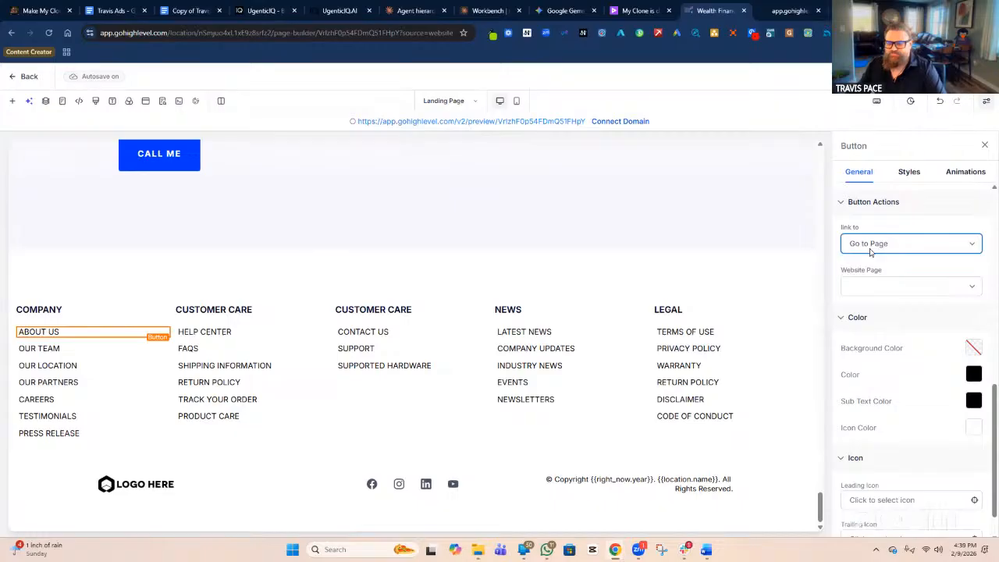
left_click(918, 292)
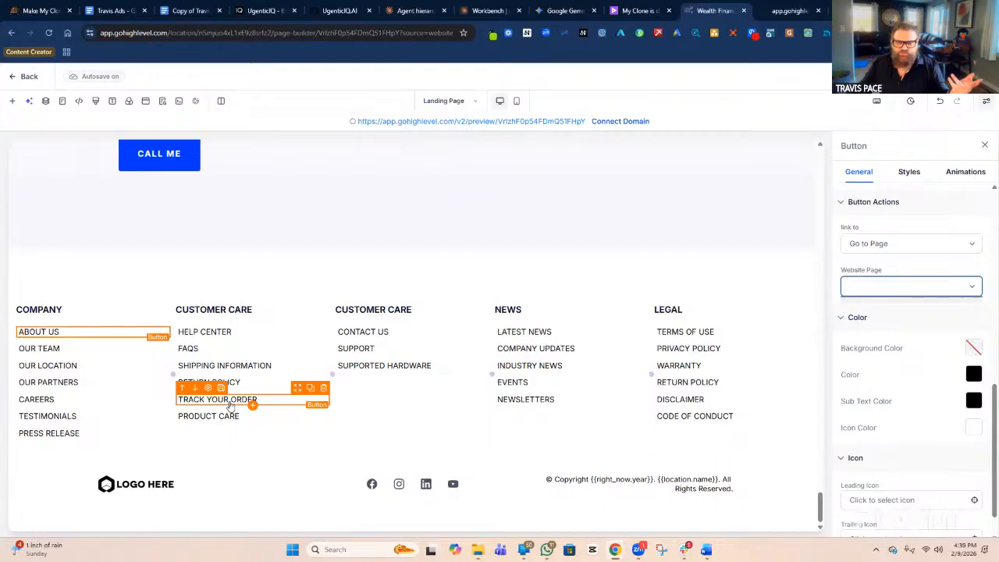
Delete the TRACK YOUR ORDER and SUPPORTED HARDWARE footer links.
left_click(323, 389)
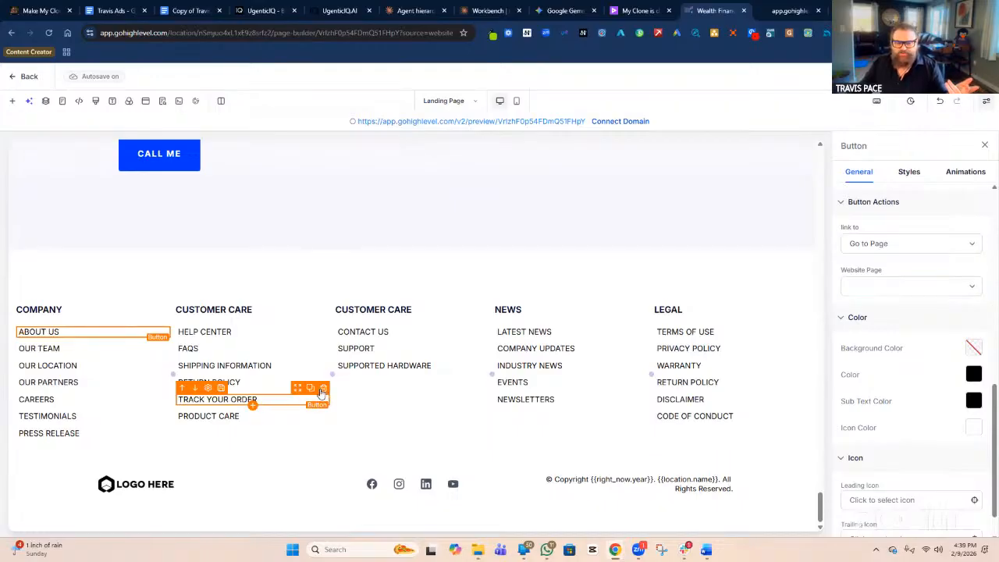
left_click(324, 389)
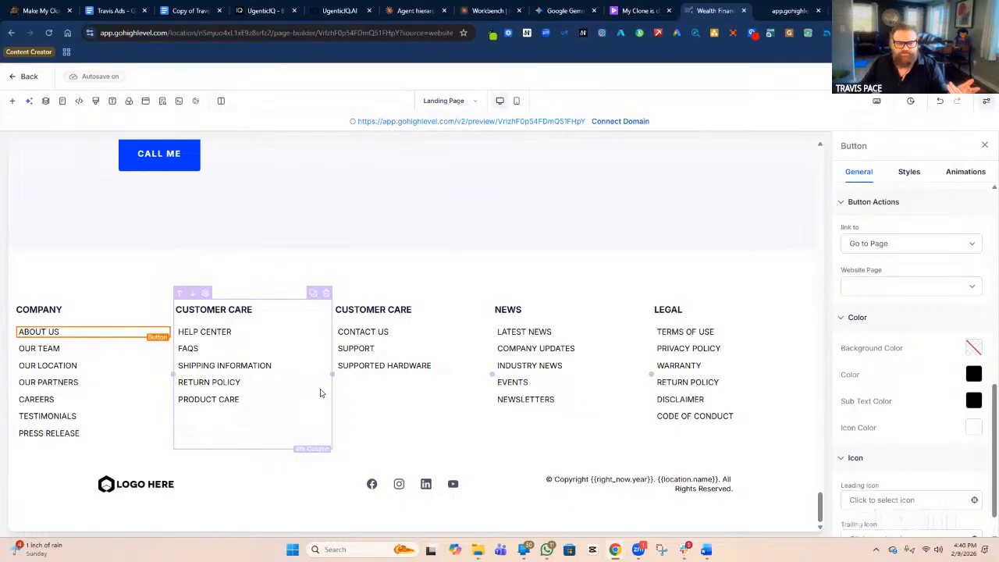
left_click(253, 370)
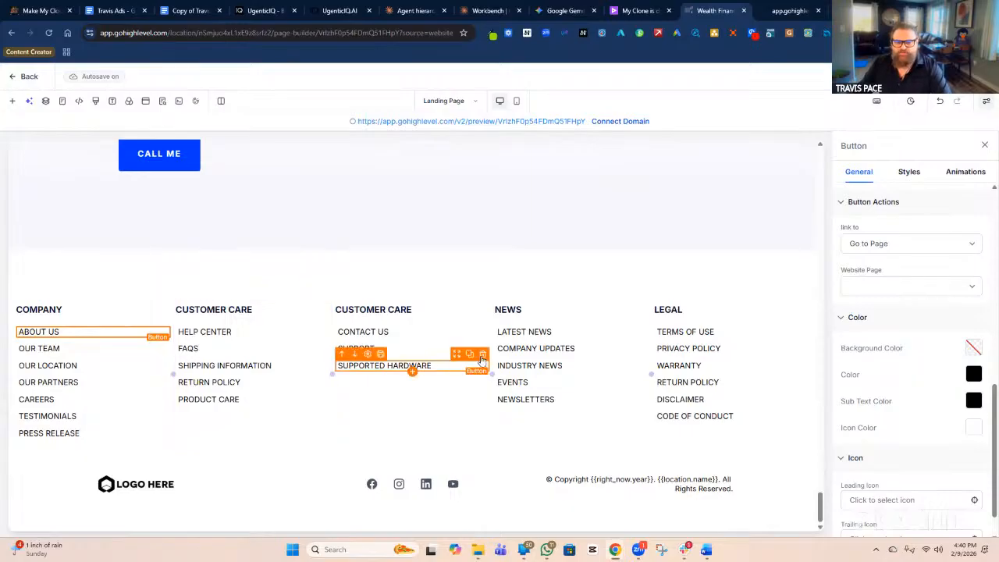
left_click(483, 357)
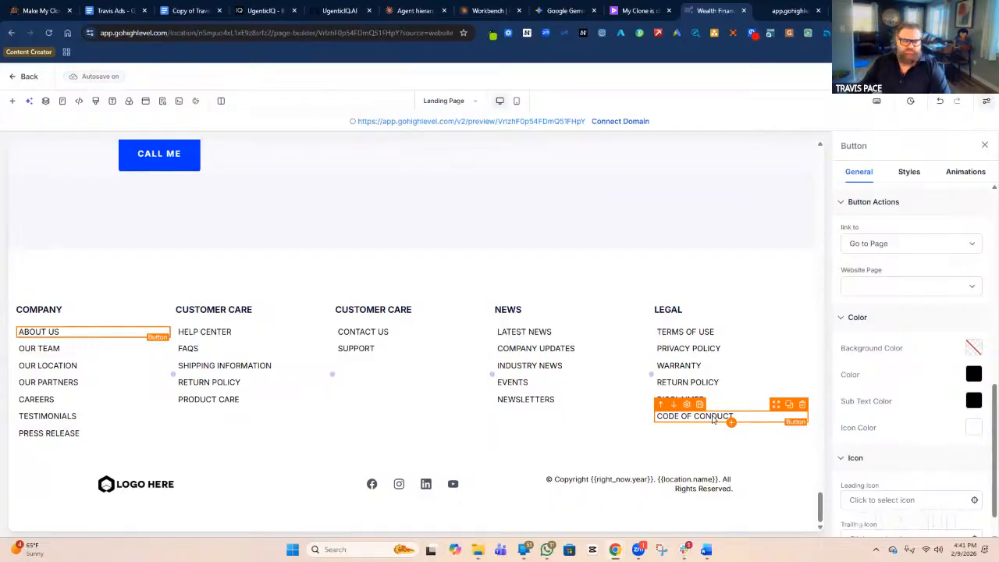
left_click(138, 490)
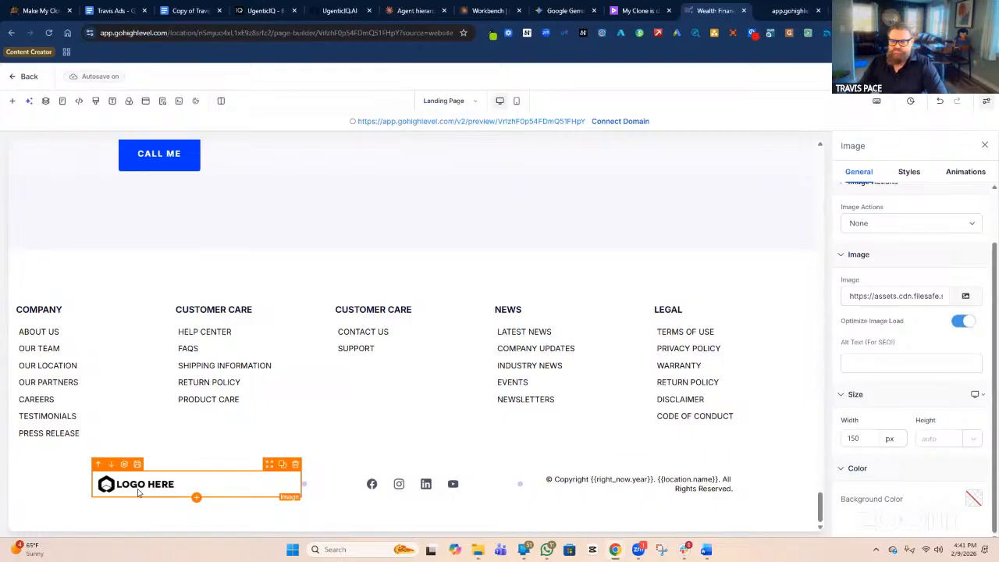